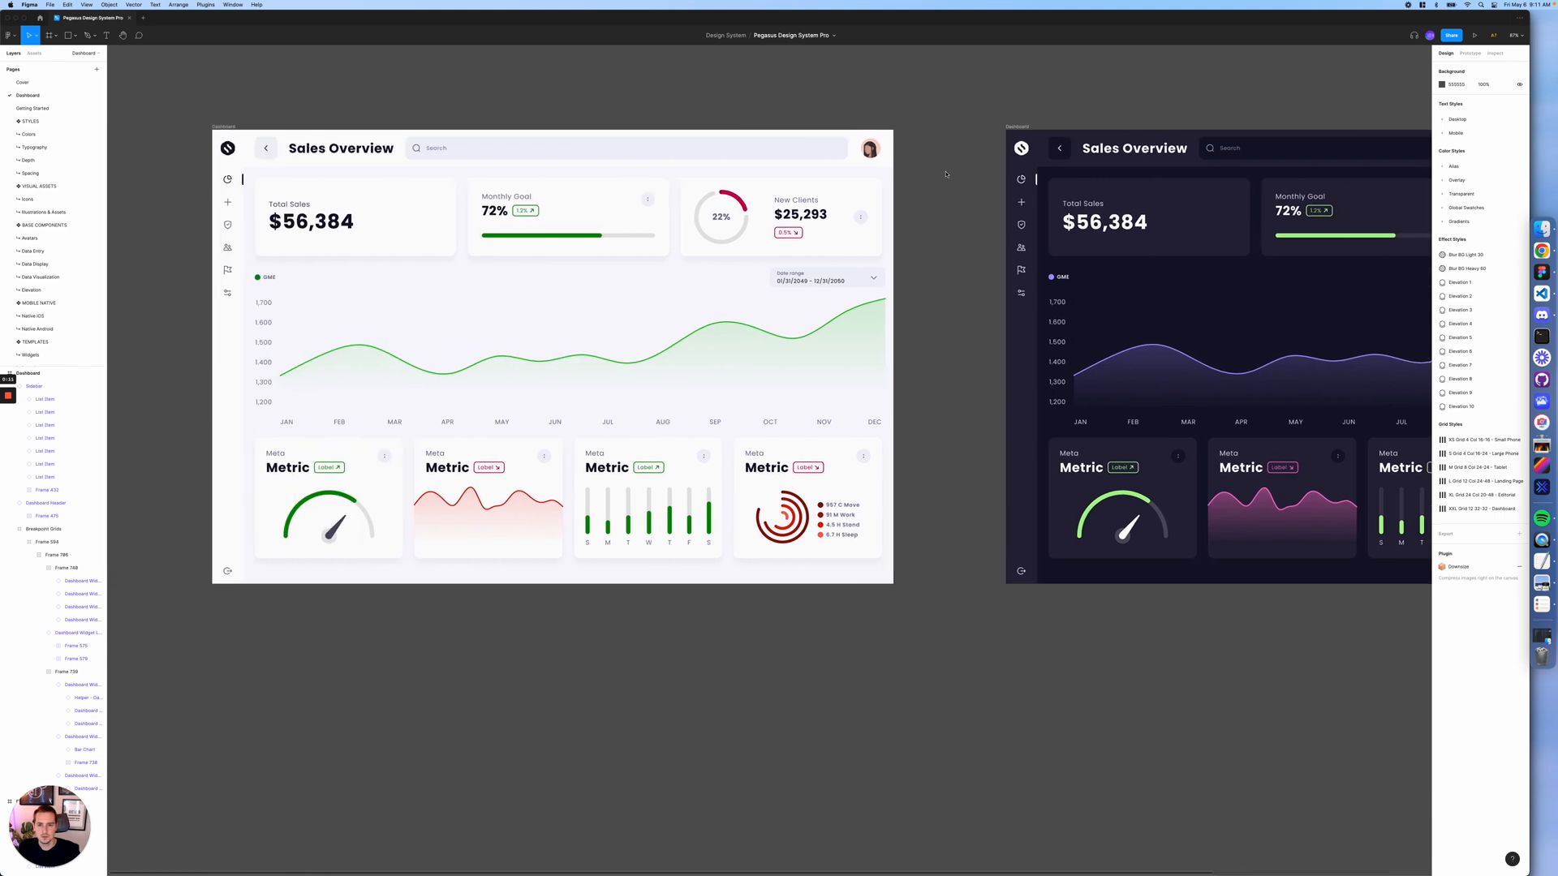
- Examine the dark Sales Overview dashboard and its Monthly Goal card beside the light version
{"action": "scroll", "coordinate": [945, 173], "scroll_direction": "right", "scroll_amount": 6}
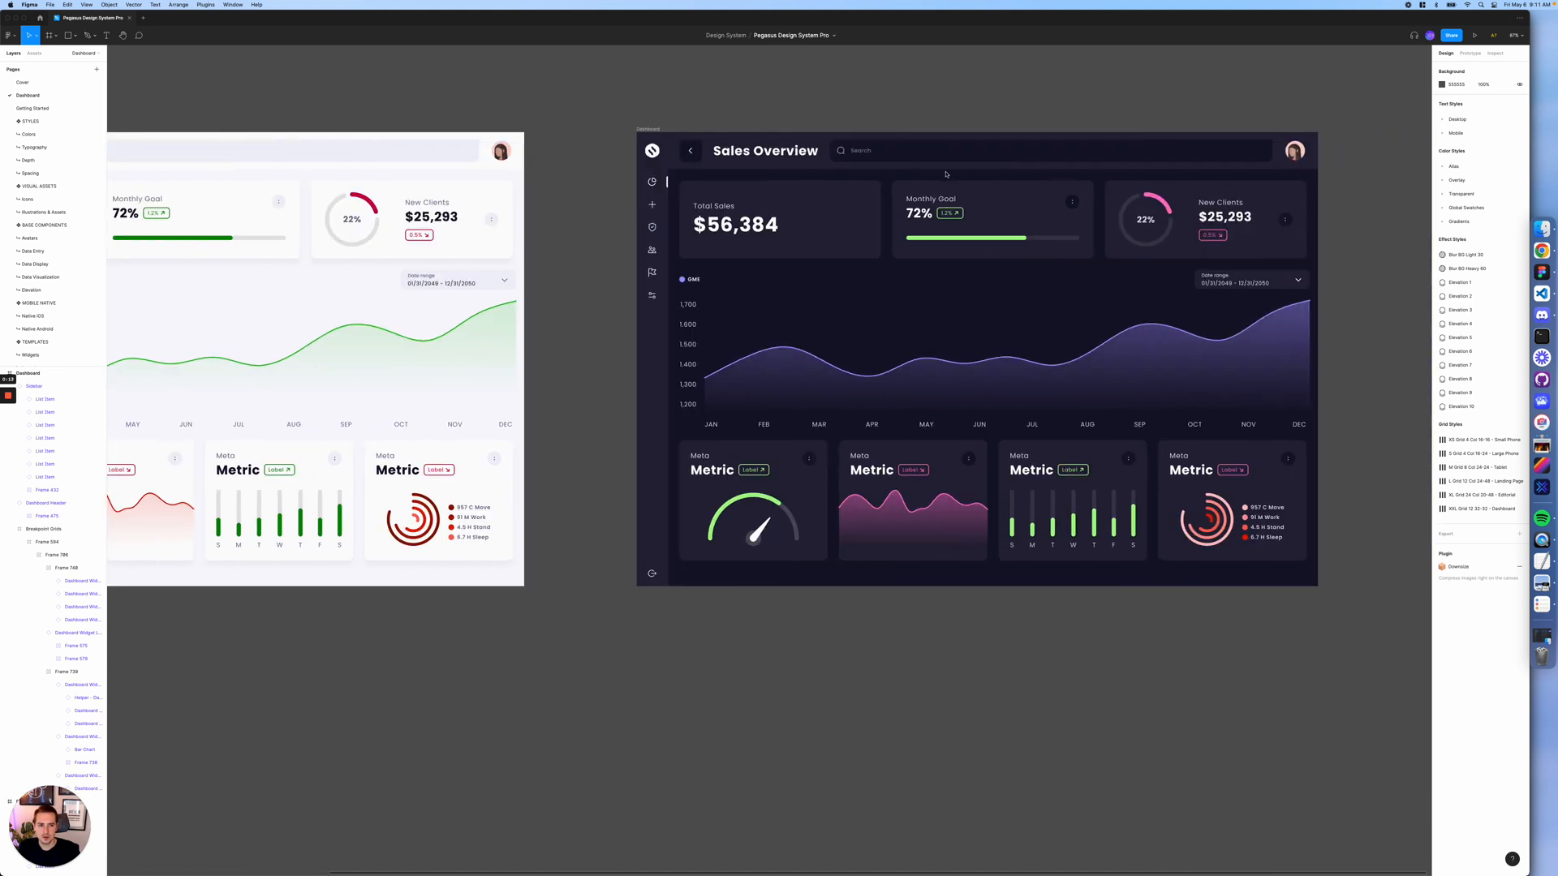
{"action": "left_click", "coordinate": [688, 213]}
{"action": "left_click", "coordinate": [687, 213]}
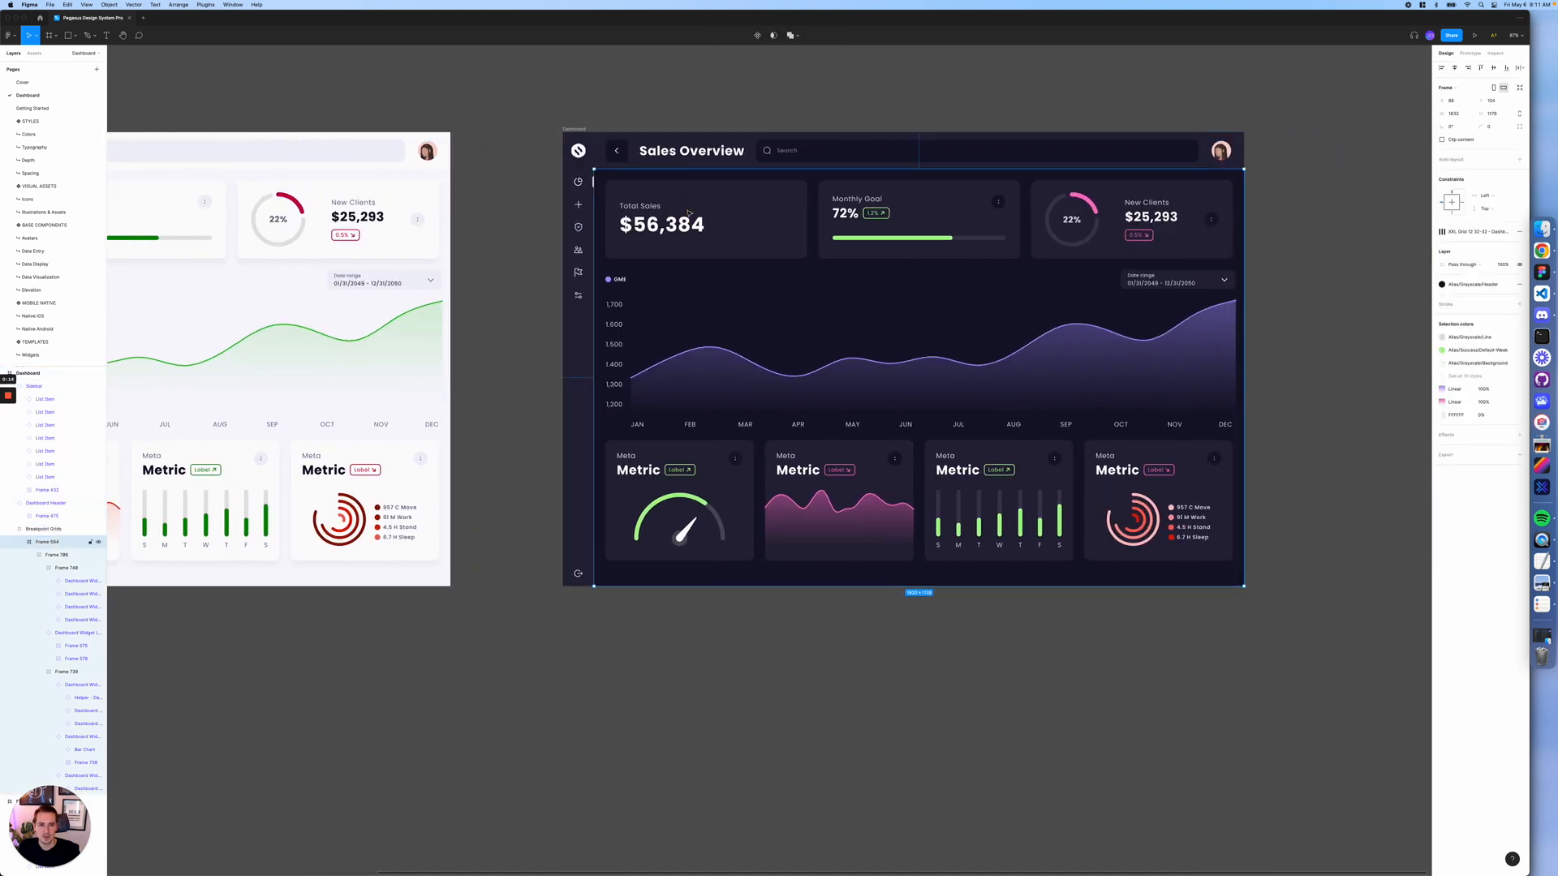
{"action": "double_click", "coordinate": [885, 200]}
{"action": "double_click", "coordinate": [885, 200]}
{"action": "double_click", "coordinate": [885, 200]}
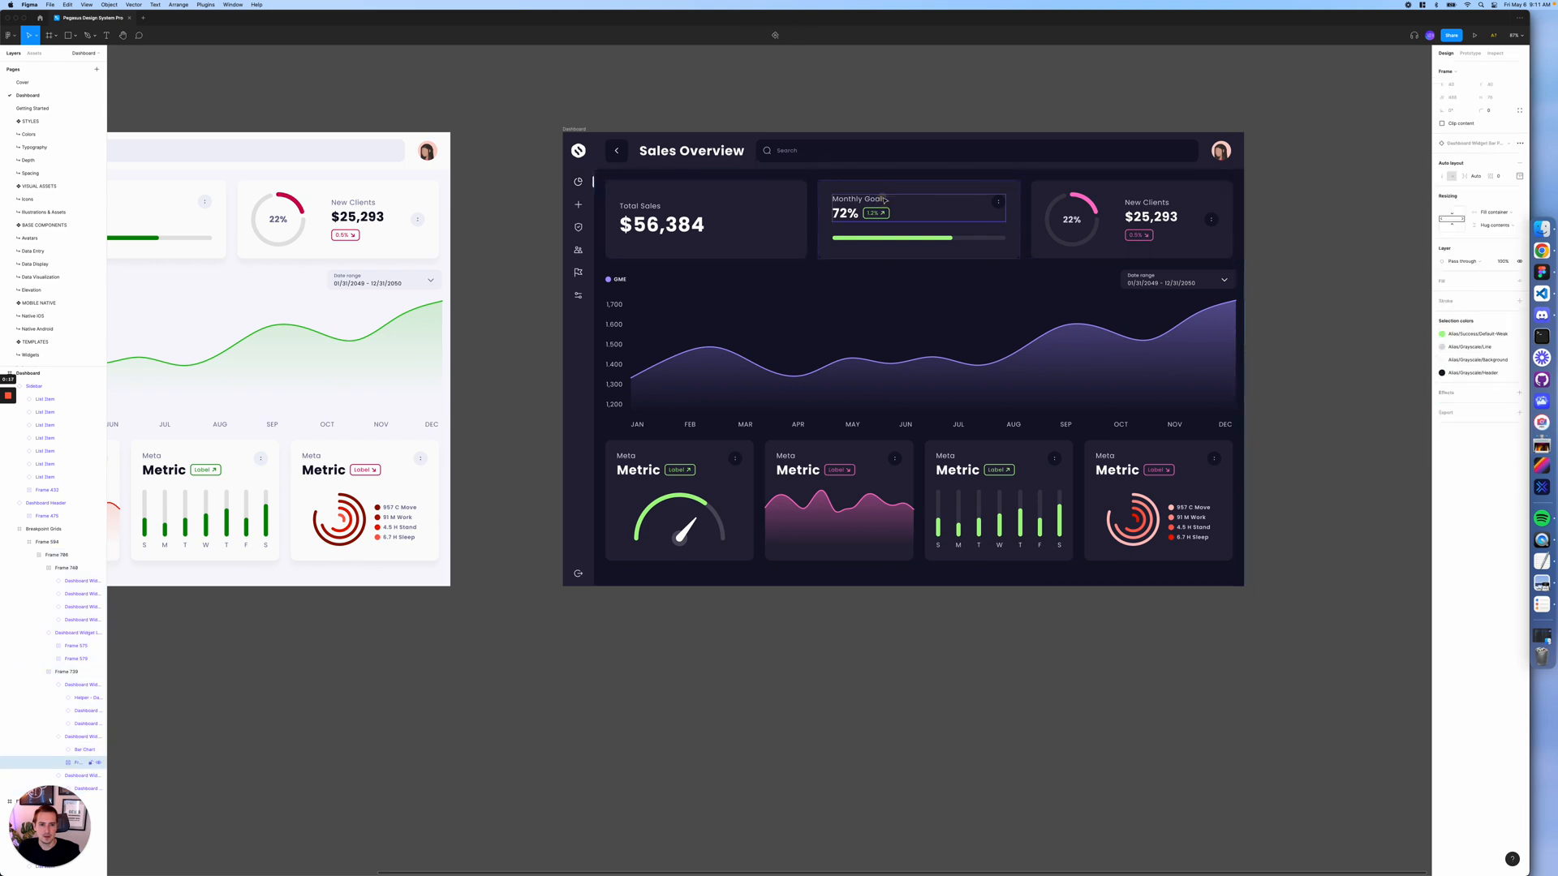
{"action": "left_click", "coordinate": [914, 106]}
{"action": "scroll", "coordinate": [914, 105], "scroll_direction": "left", "scroll_amount": 3}
{"action": "scroll", "coordinate": [915, 105], "scroll_direction": "down", "scroll_amount": 1}
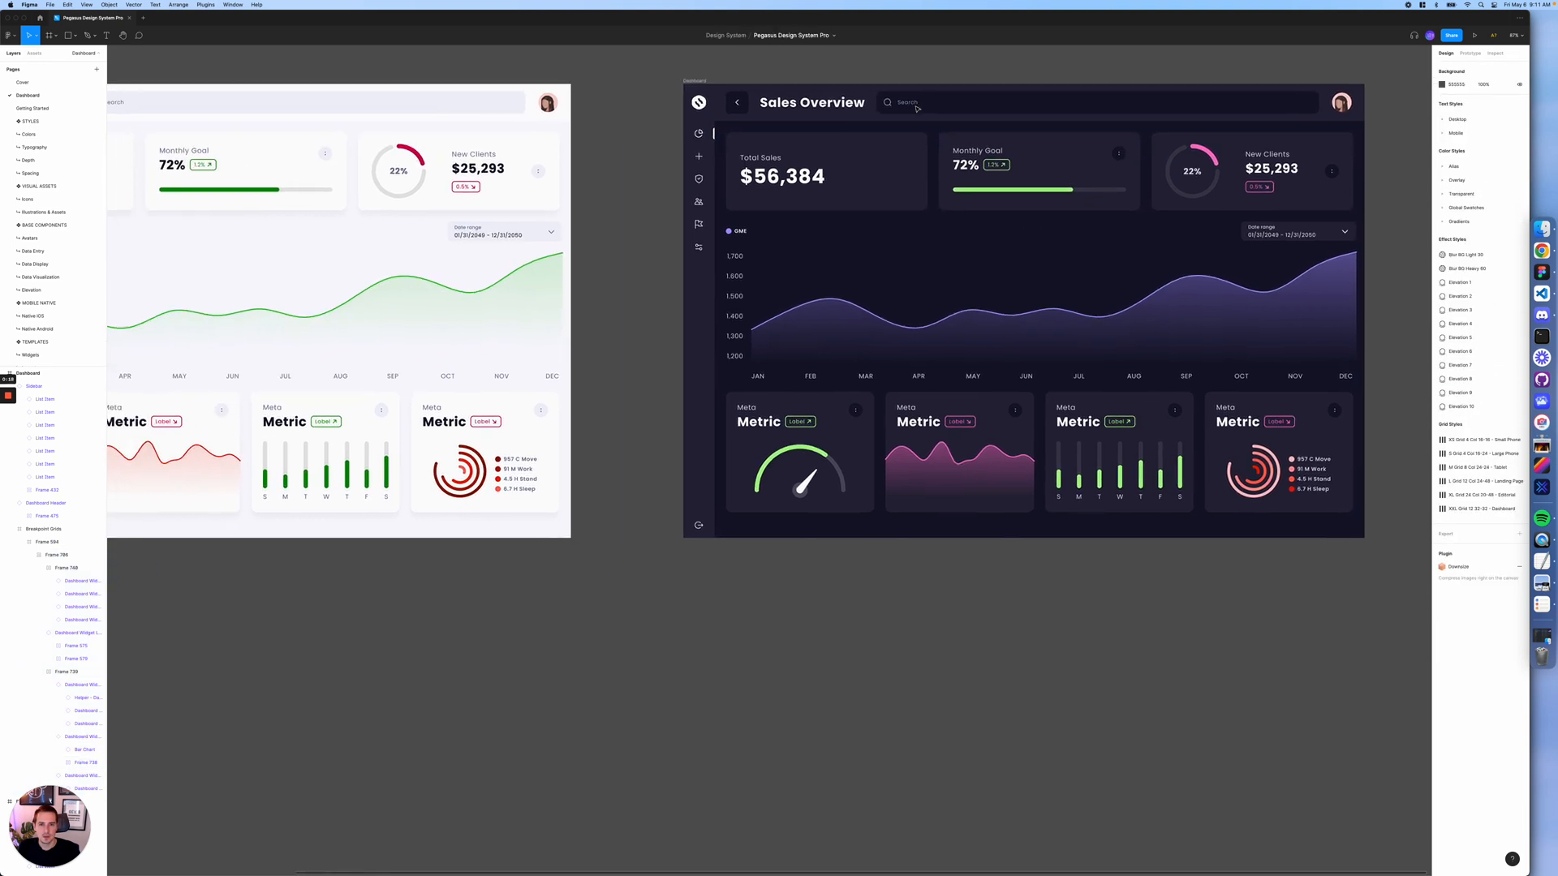
- Duplicate the light and dark Sales Overview dashboard frames together, placing the copies directly below the originals
{"action": "left_click", "coordinate": [694, 80]}
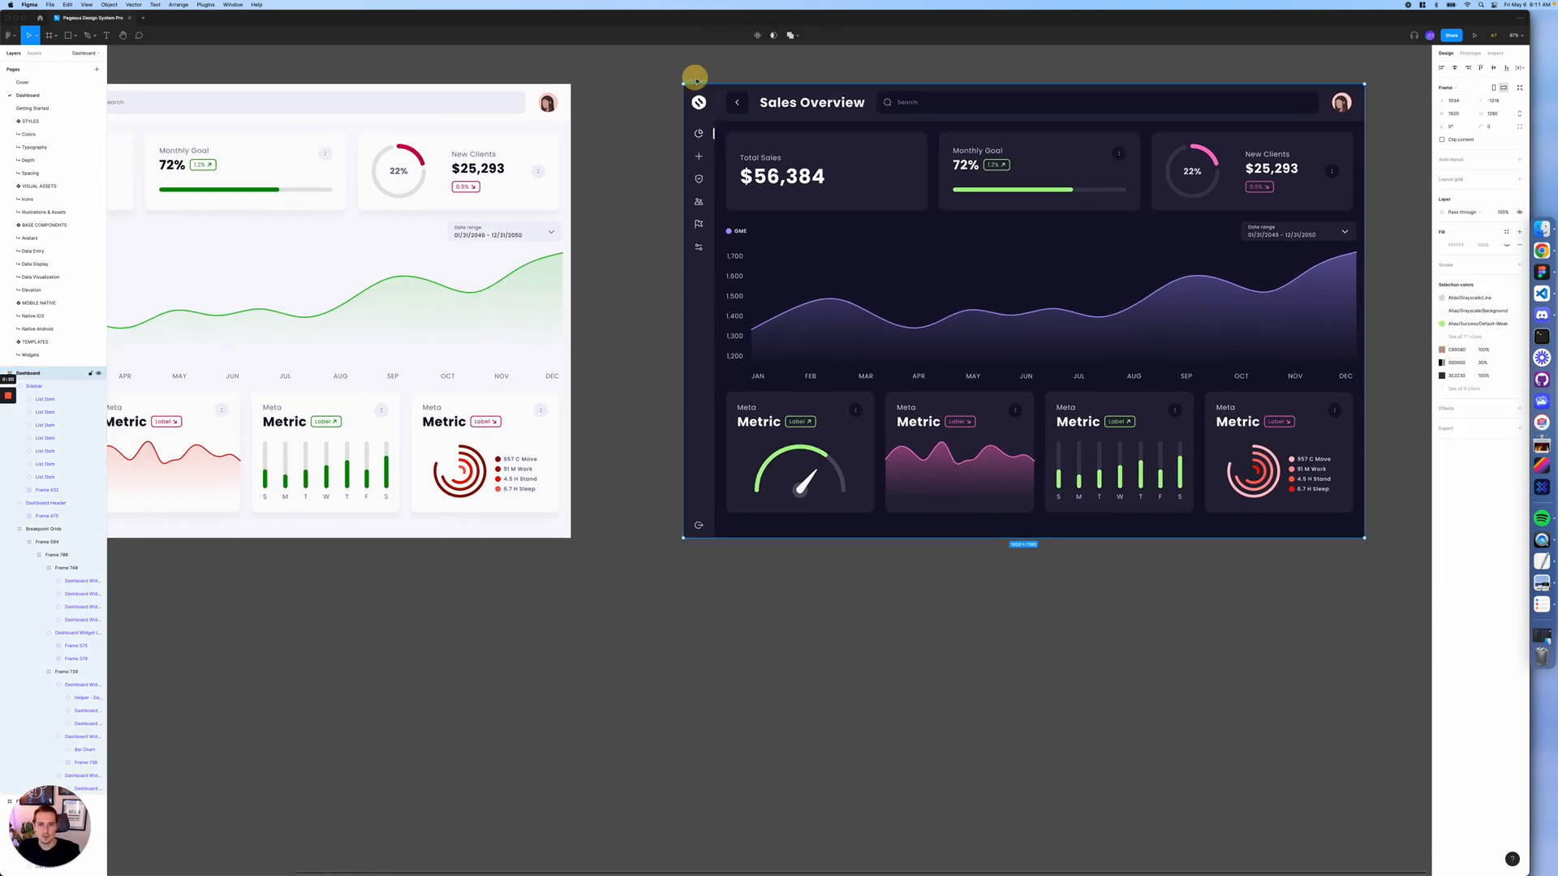
{"action": "scroll", "coordinate": [696, 82], "scroll_direction": "left", "scroll_amount": 5}
{"action": "scroll", "coordinate": [696, 82], "scroll_direction": "left", "scroll_amount": 2}
{"action": "left_click", "coordinate": [272, 86], "text": "shift"}
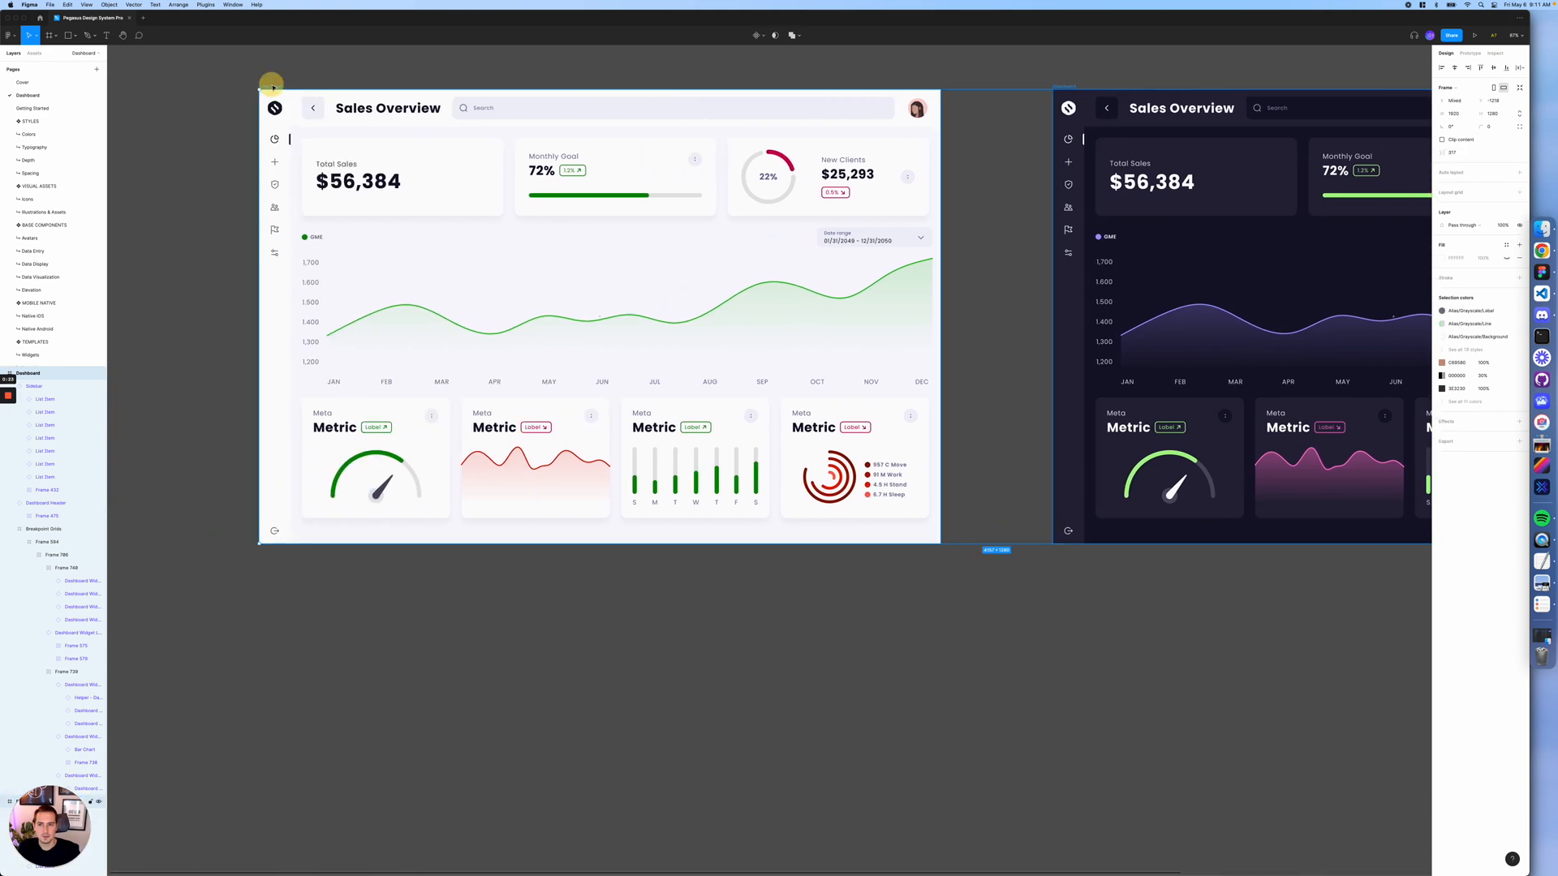
{"action": "left_click_drag", "start_coordinate": [272, 85], "coordinate": [288, 474]}
{"action": "scroll", "coordinate": [289, 475], "scroll_direction": "down", "scroll_amount": 4}
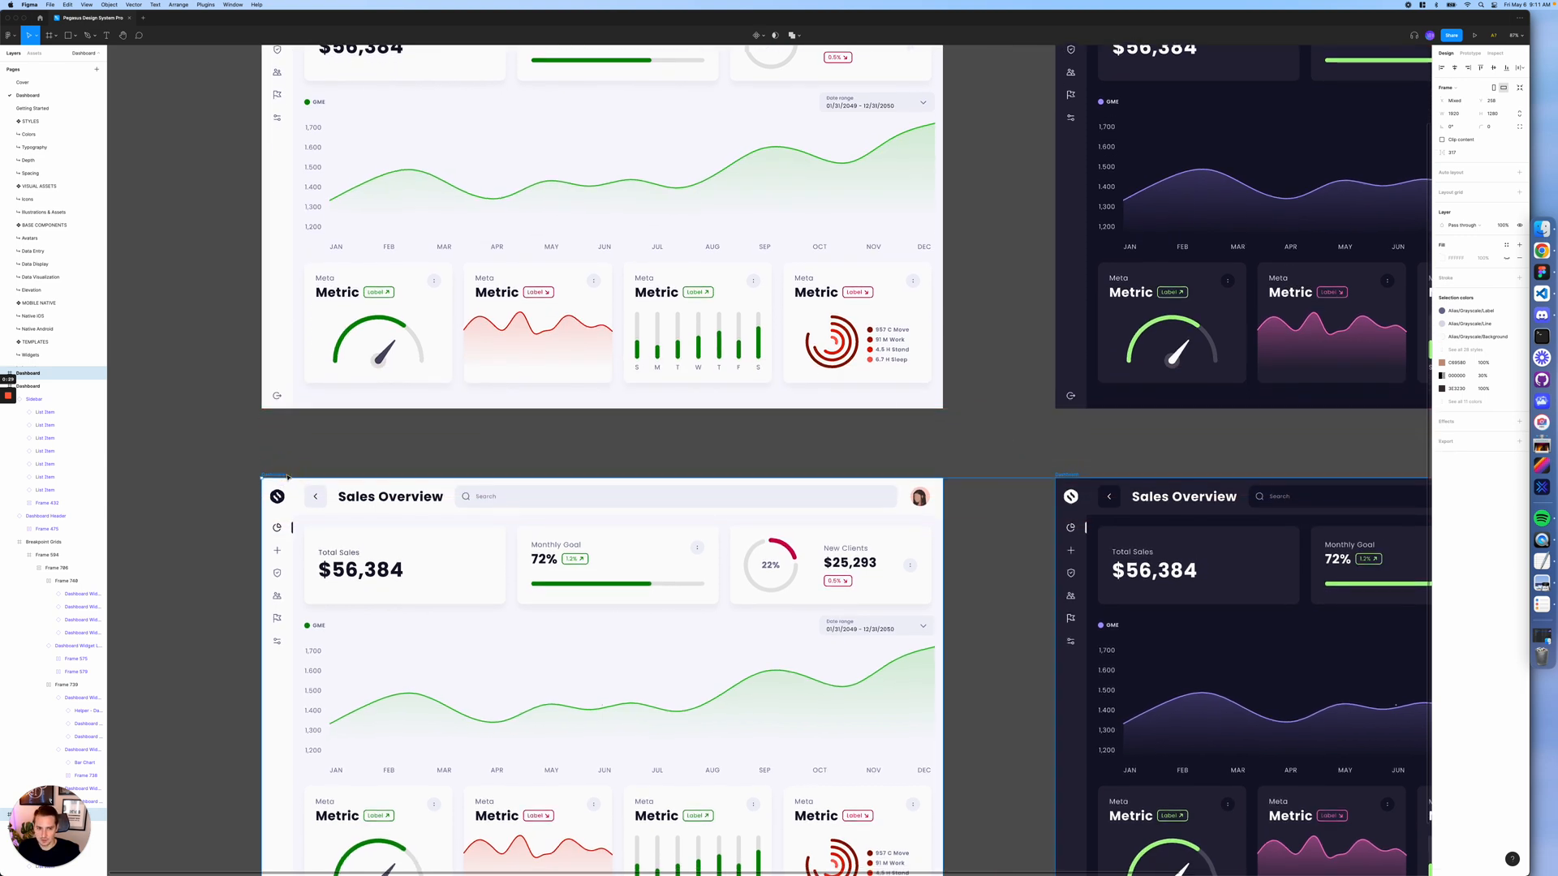
- Move the copied pair of dashboard frames further down the canvas, leaving a wide gap beneath the originals
{"action": "scroll", "coordinate": [288, 476], "scroll_direction": "down", "scroll_amount": 7}
{"action": "scroll", "coordinate": [288, 477], "scroll_direction": "right", "scroll_amount": 2}
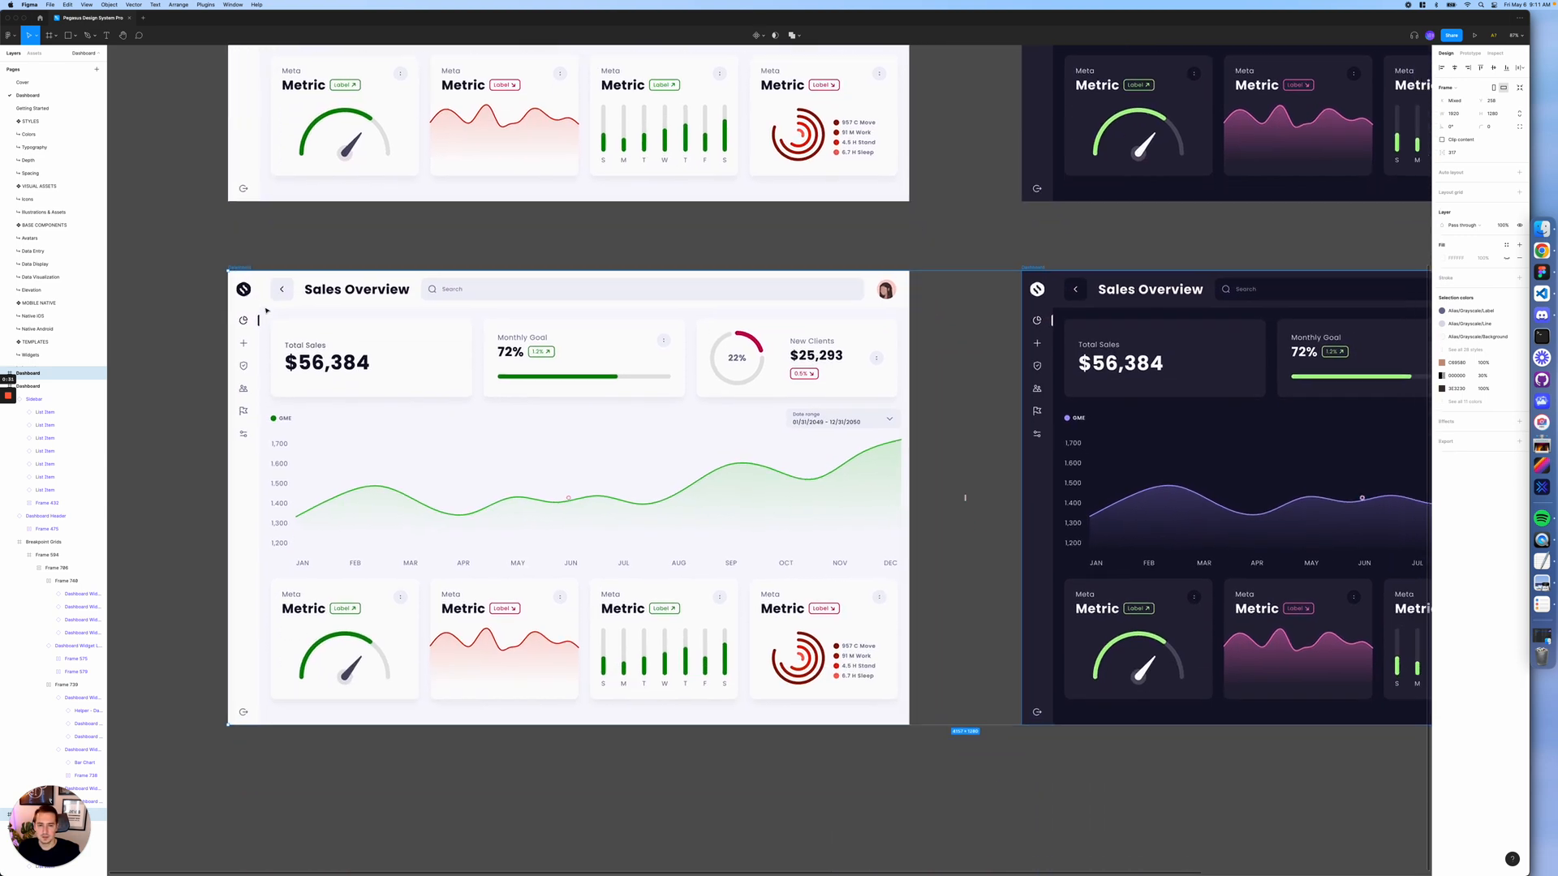
{"action": "left_click_drag", "start_coordinate": [324, 247], "coordinate": [386, 592]}
{"action": "scroll", "coordinate": [451, 384], "scroll_direction": "down", "scroll_amount": 6}
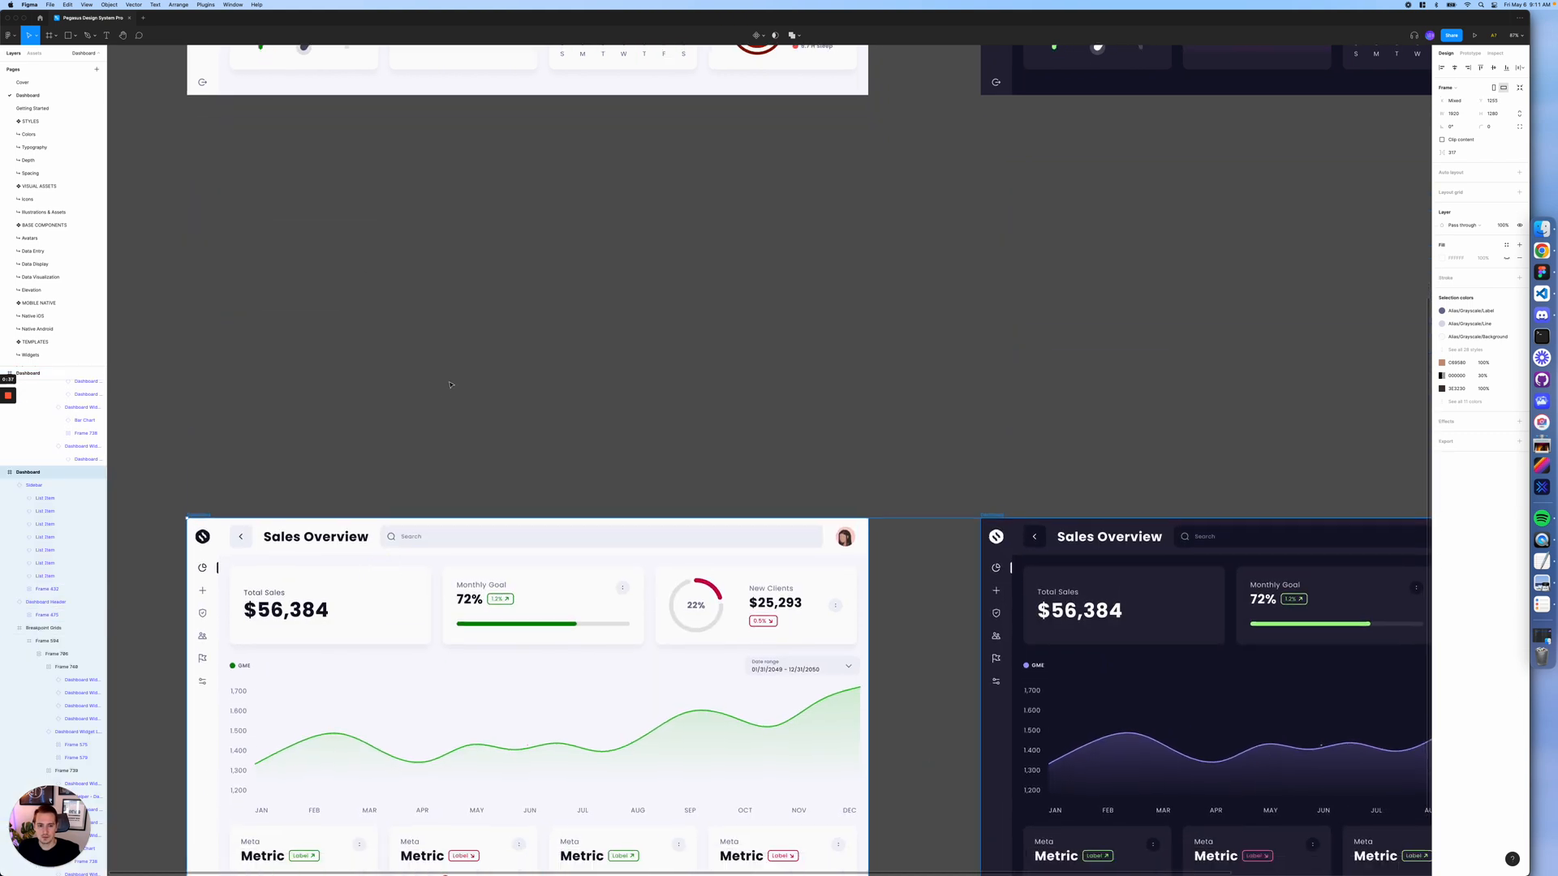
{"action": "scroll", "coordinate": [450, 384], "scroll_direction": "down", "scroll_amount": 2}
{"action": "left_click", "coordinate": [859, 151]}
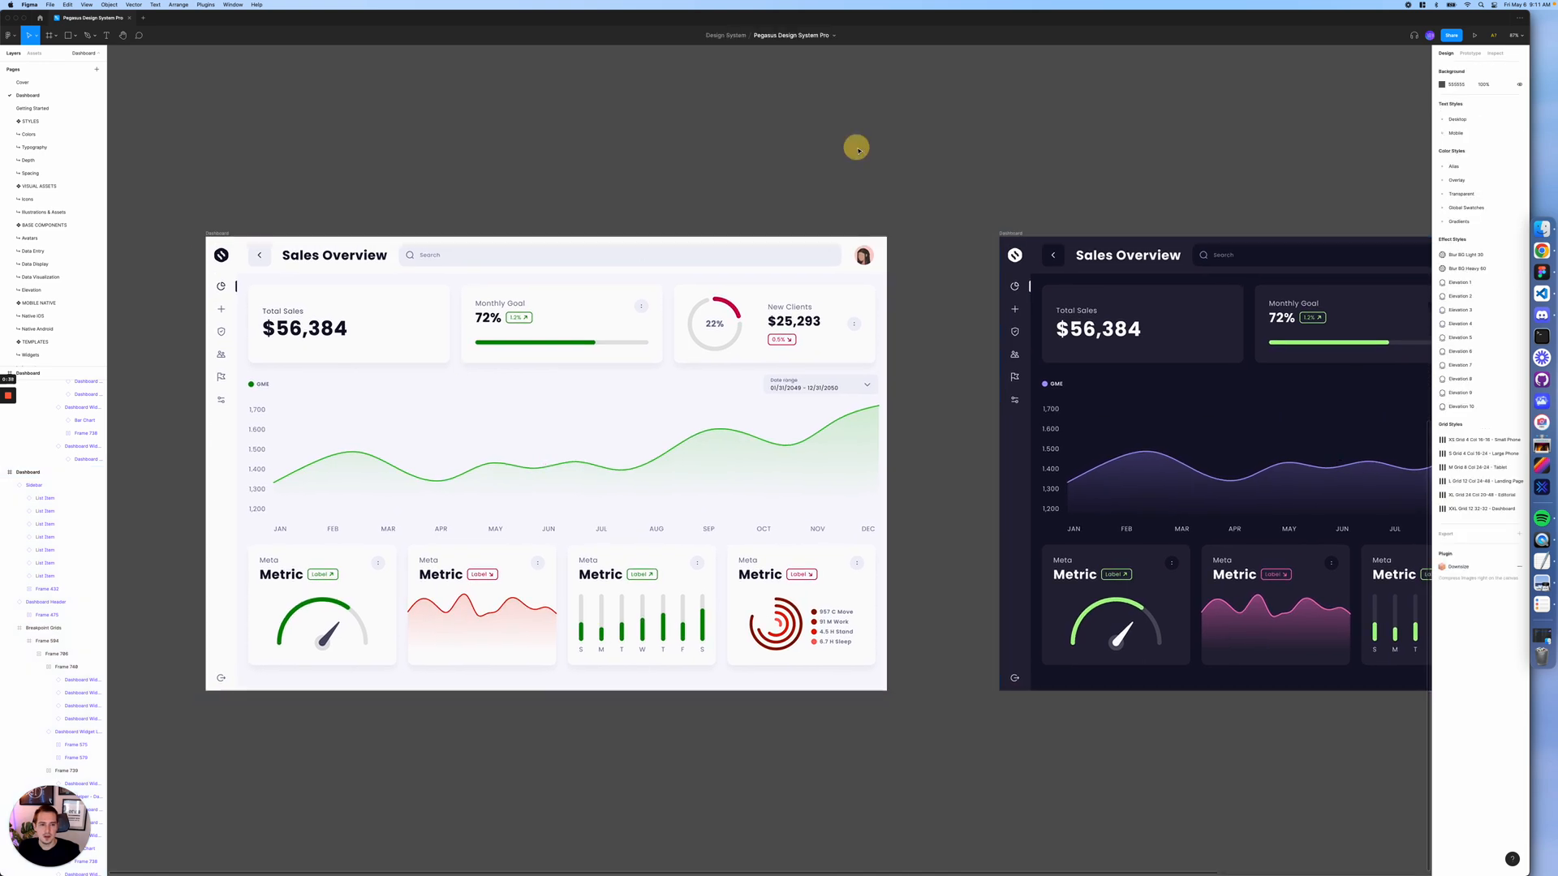
- Delete the dark dashboard copy and select the content frame of the remaining light copy
{"action": "left_click", "coordinate": [1014, 234]}
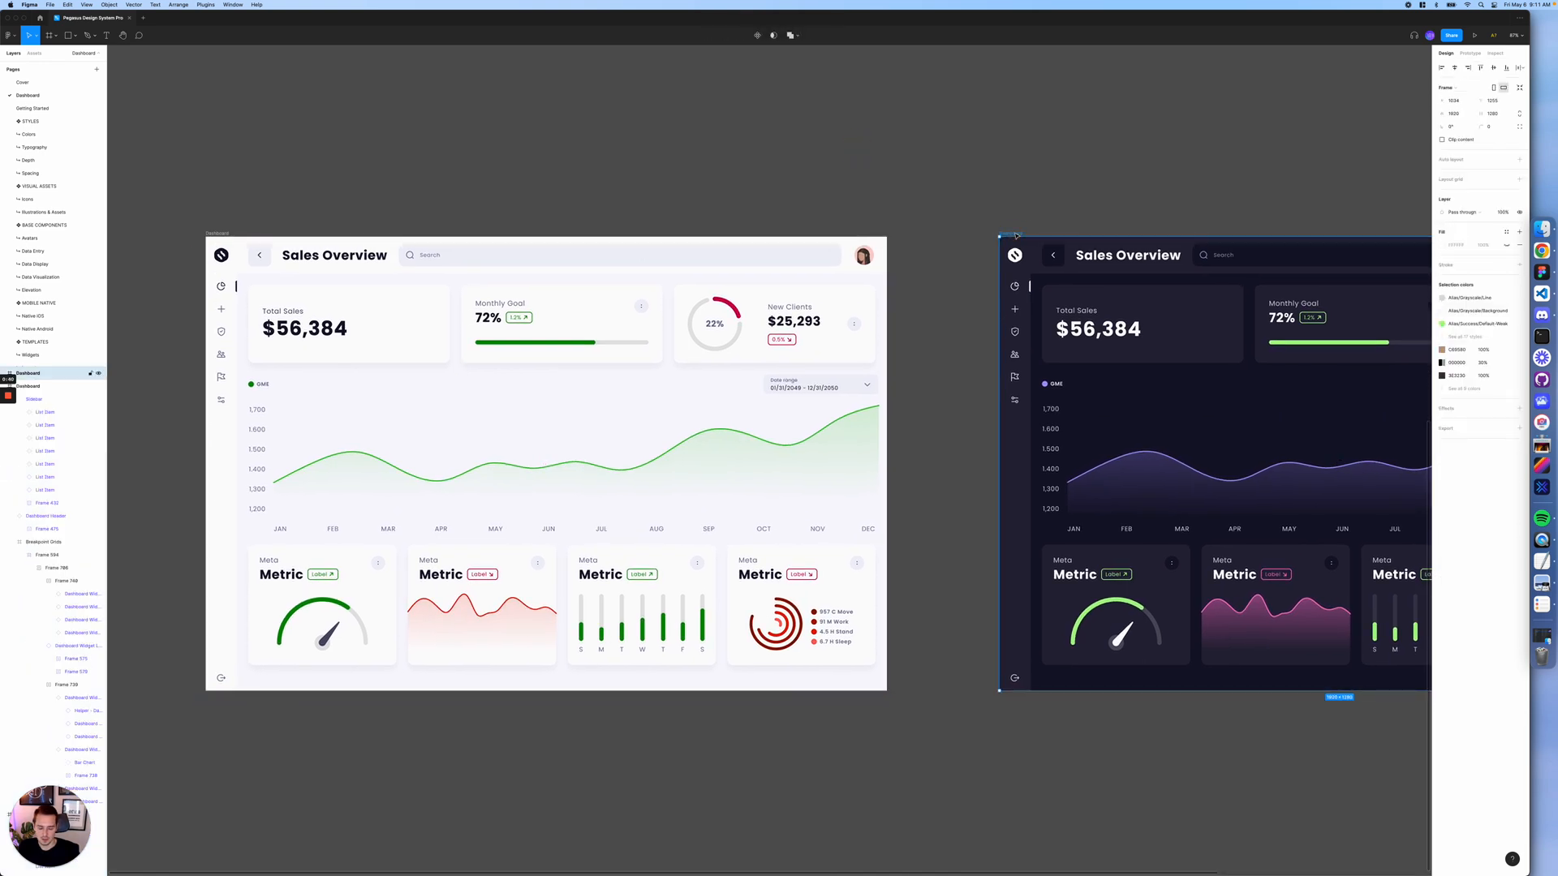
{"action": "key", "text": "Delete"}
{"action": "scroll", "coordinate": [995, 239], "scroll_direction": "left", "scroll_amount": 5}
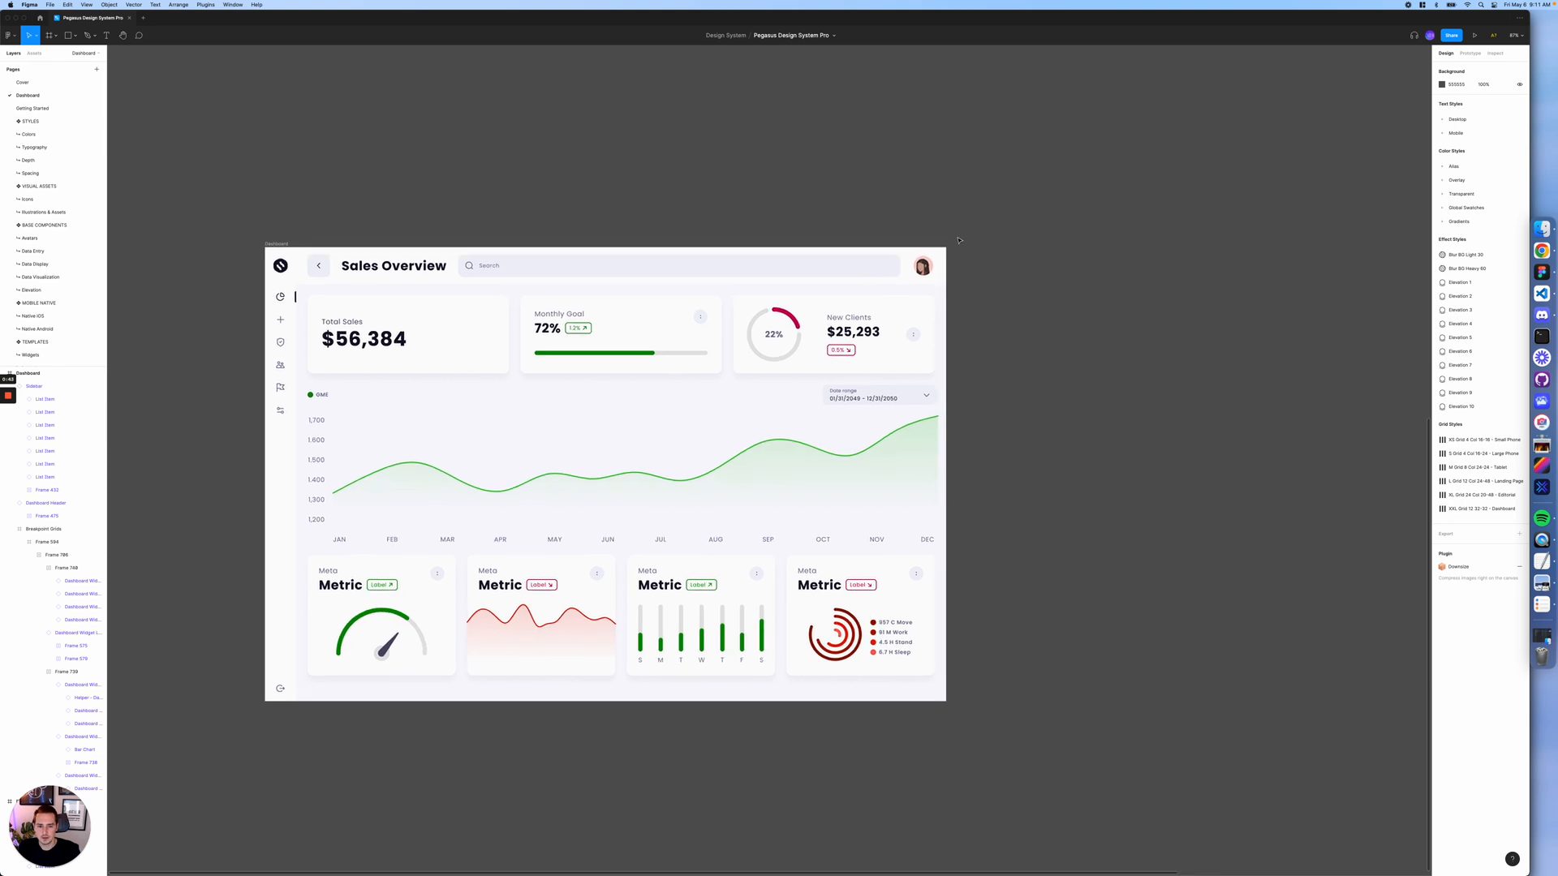
{"action": "left_click", "coordinate": [450, 335]}
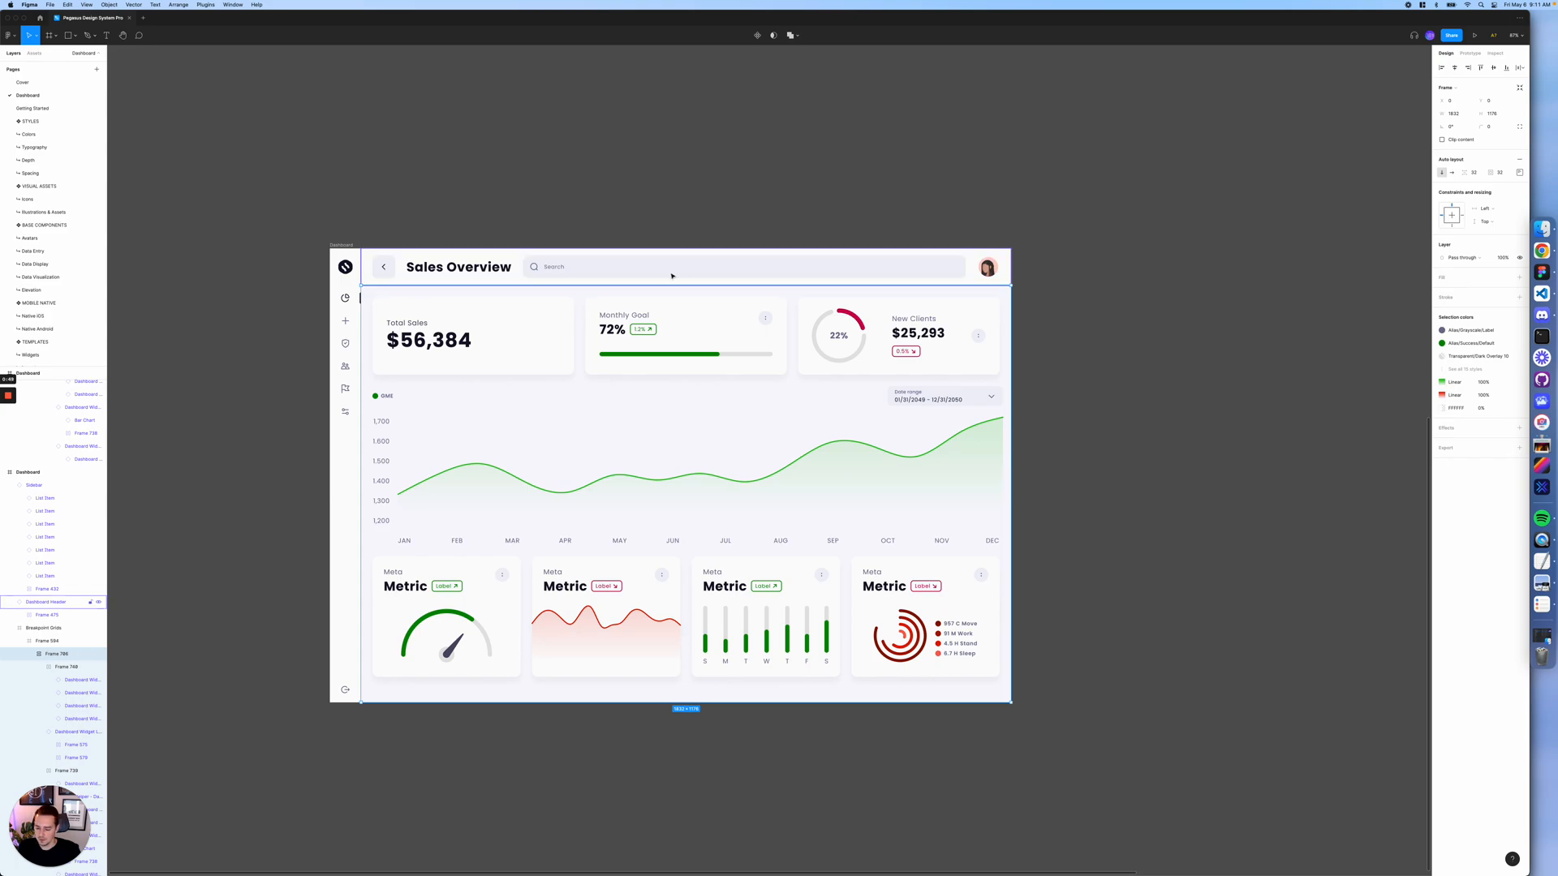
- Switch to Chrome and search Dribbble's shots for "fintech dahboard"
{"action": "key", "text": "super+Tab"}
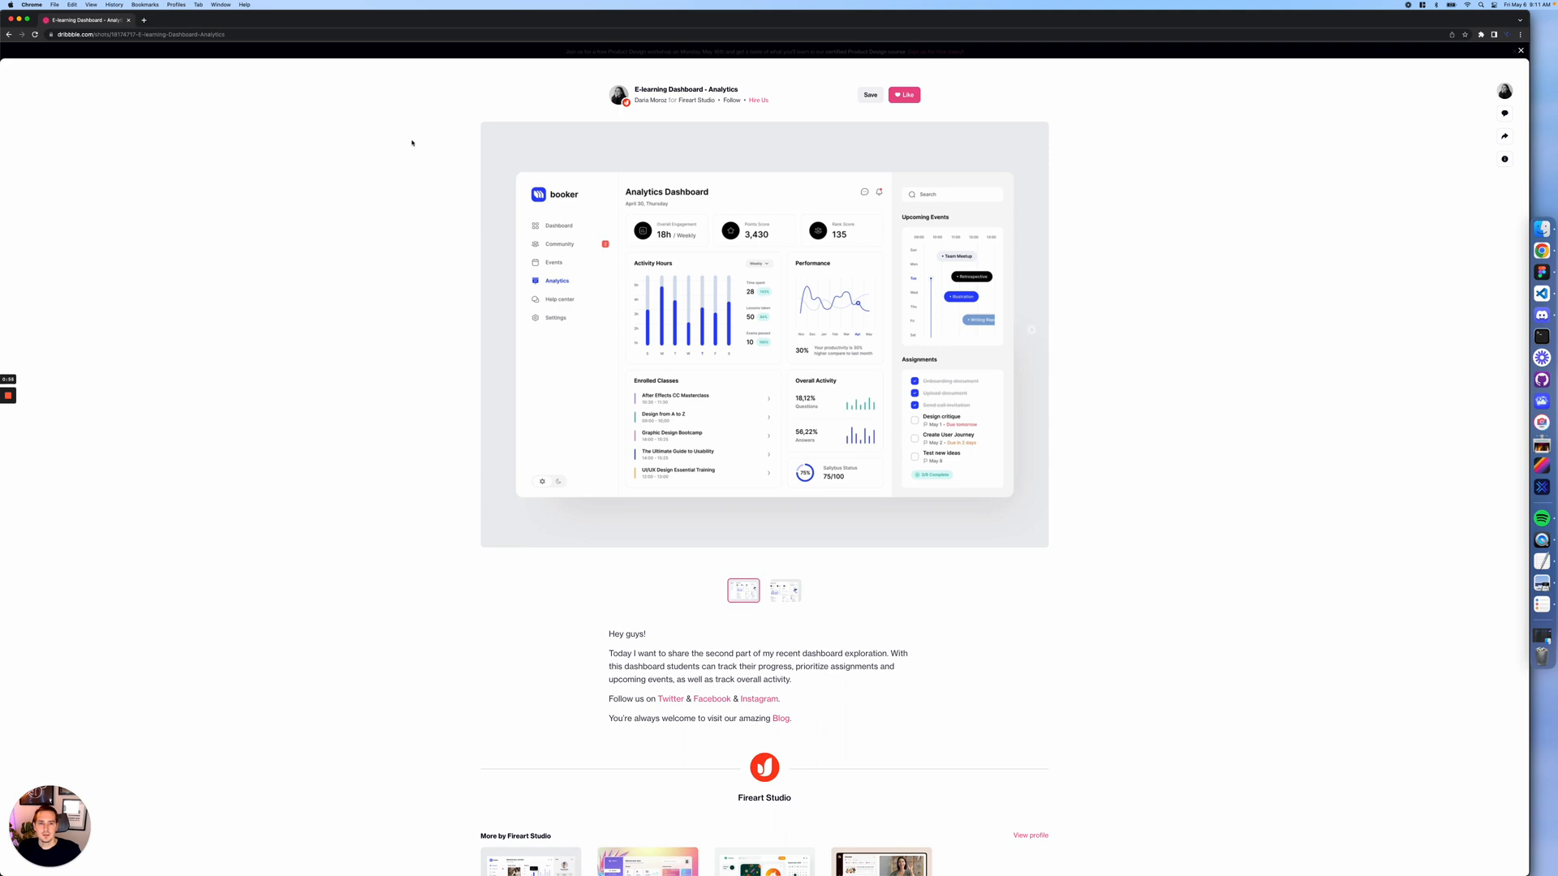
{"action": "left_click", "coordinate": [8, 35]}
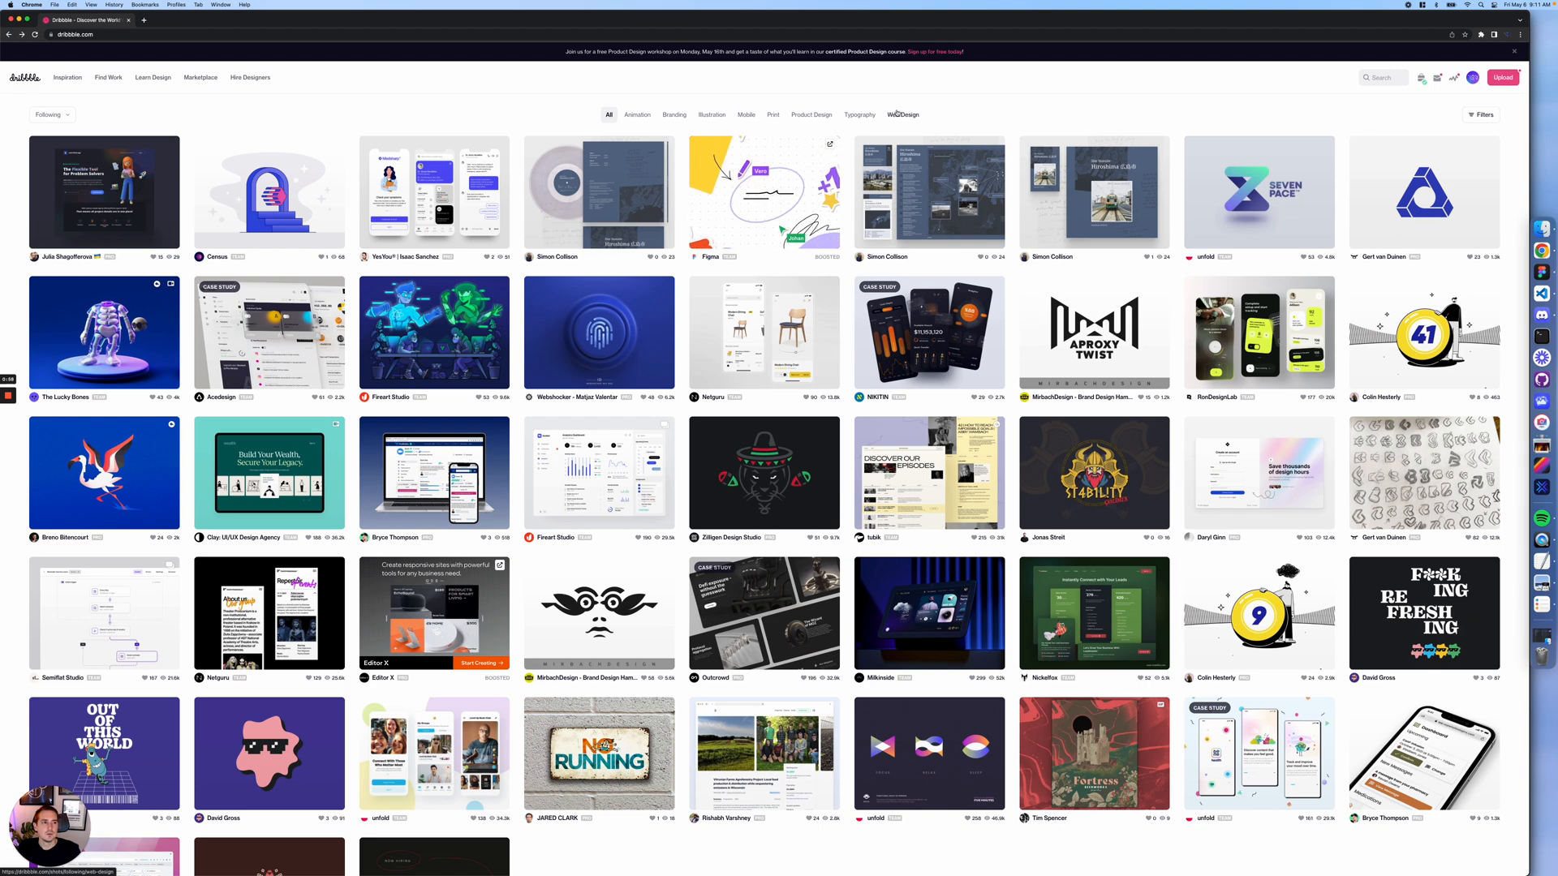
{"action": "left_click", "coordinate": [1387, 78]}
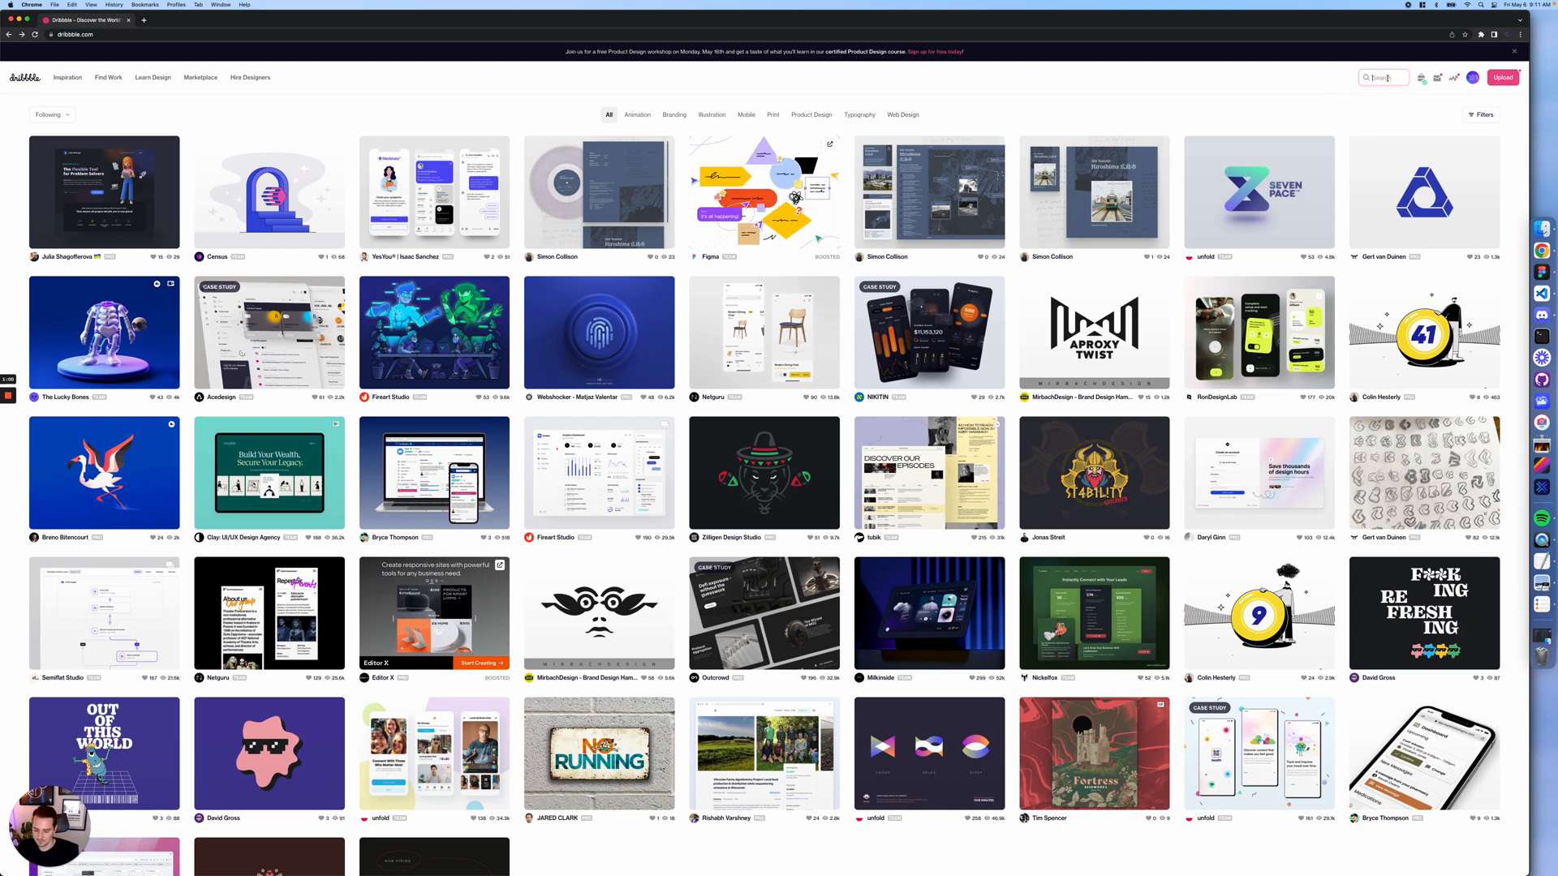
{"action": "type", "text": "tintech"}
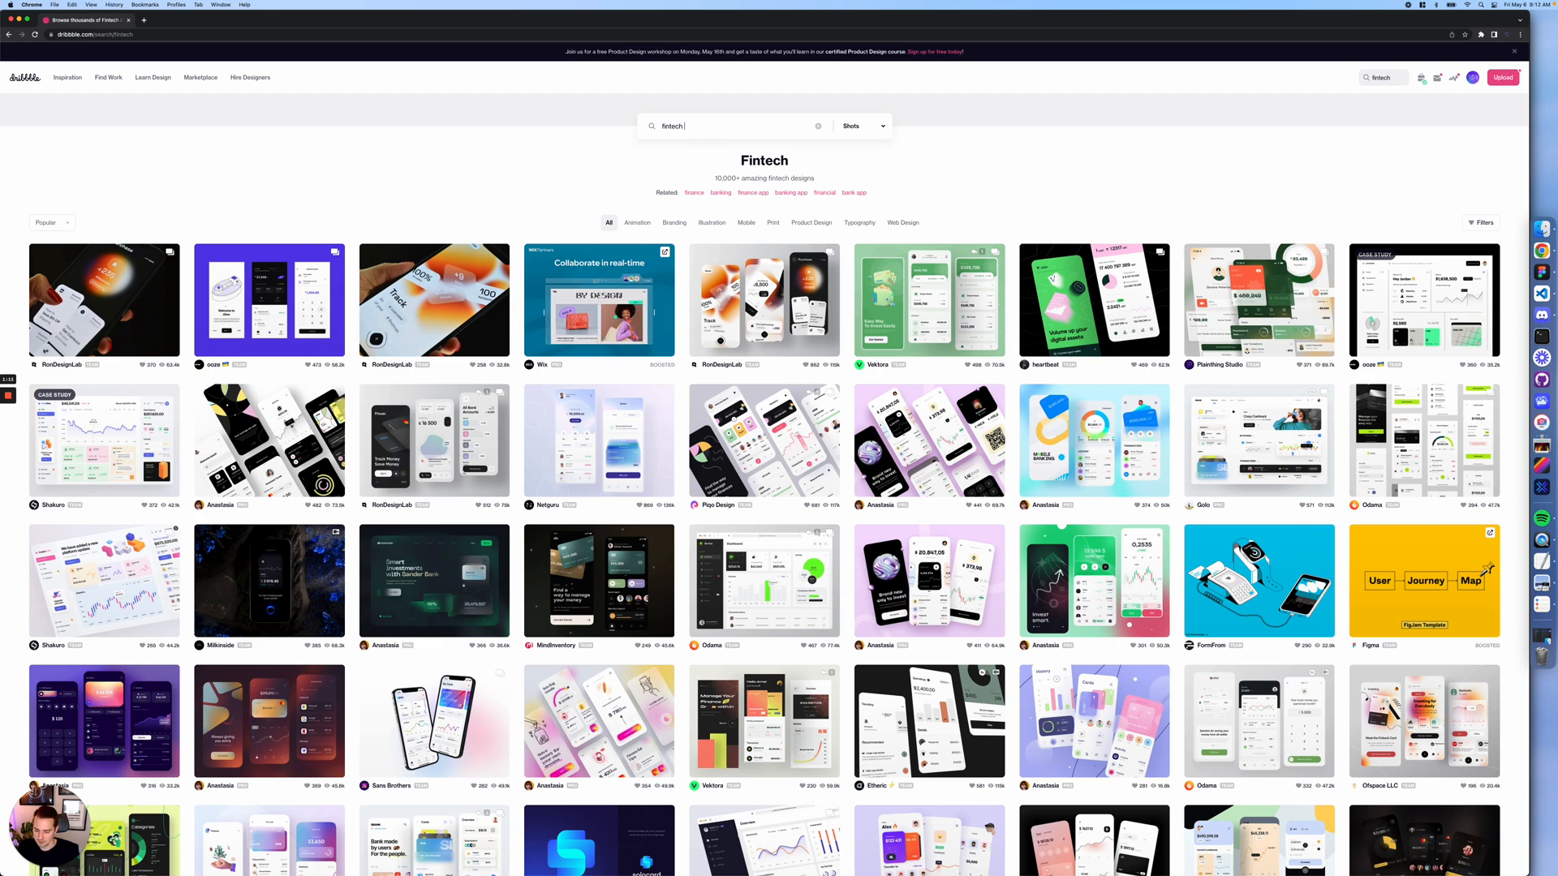
{"action": "type", "text": "dahboa"}
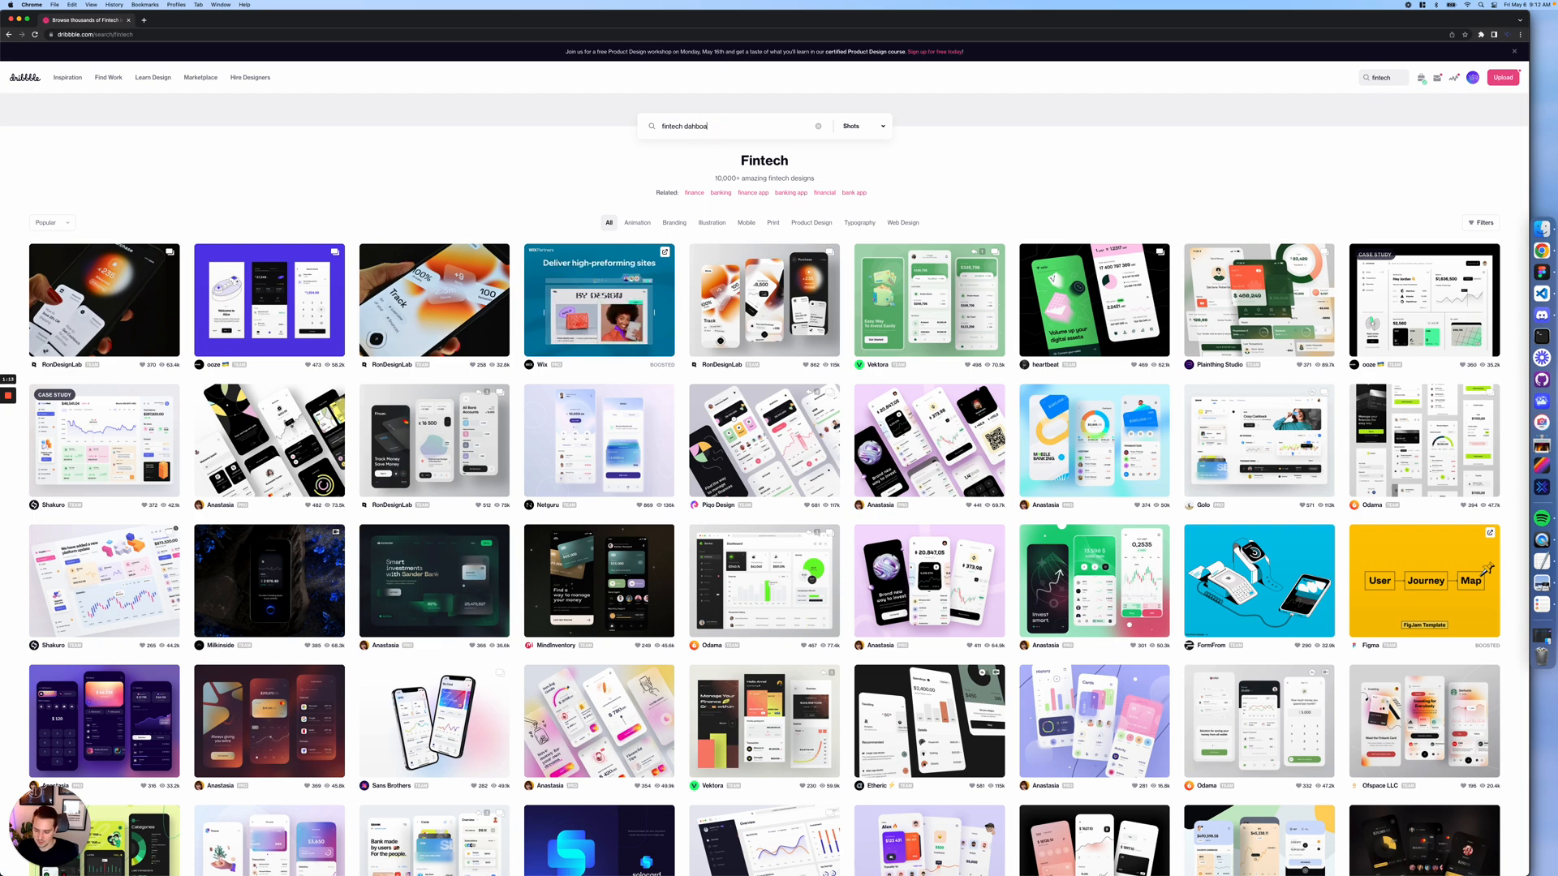
{"action": "type", "text": "rd"}
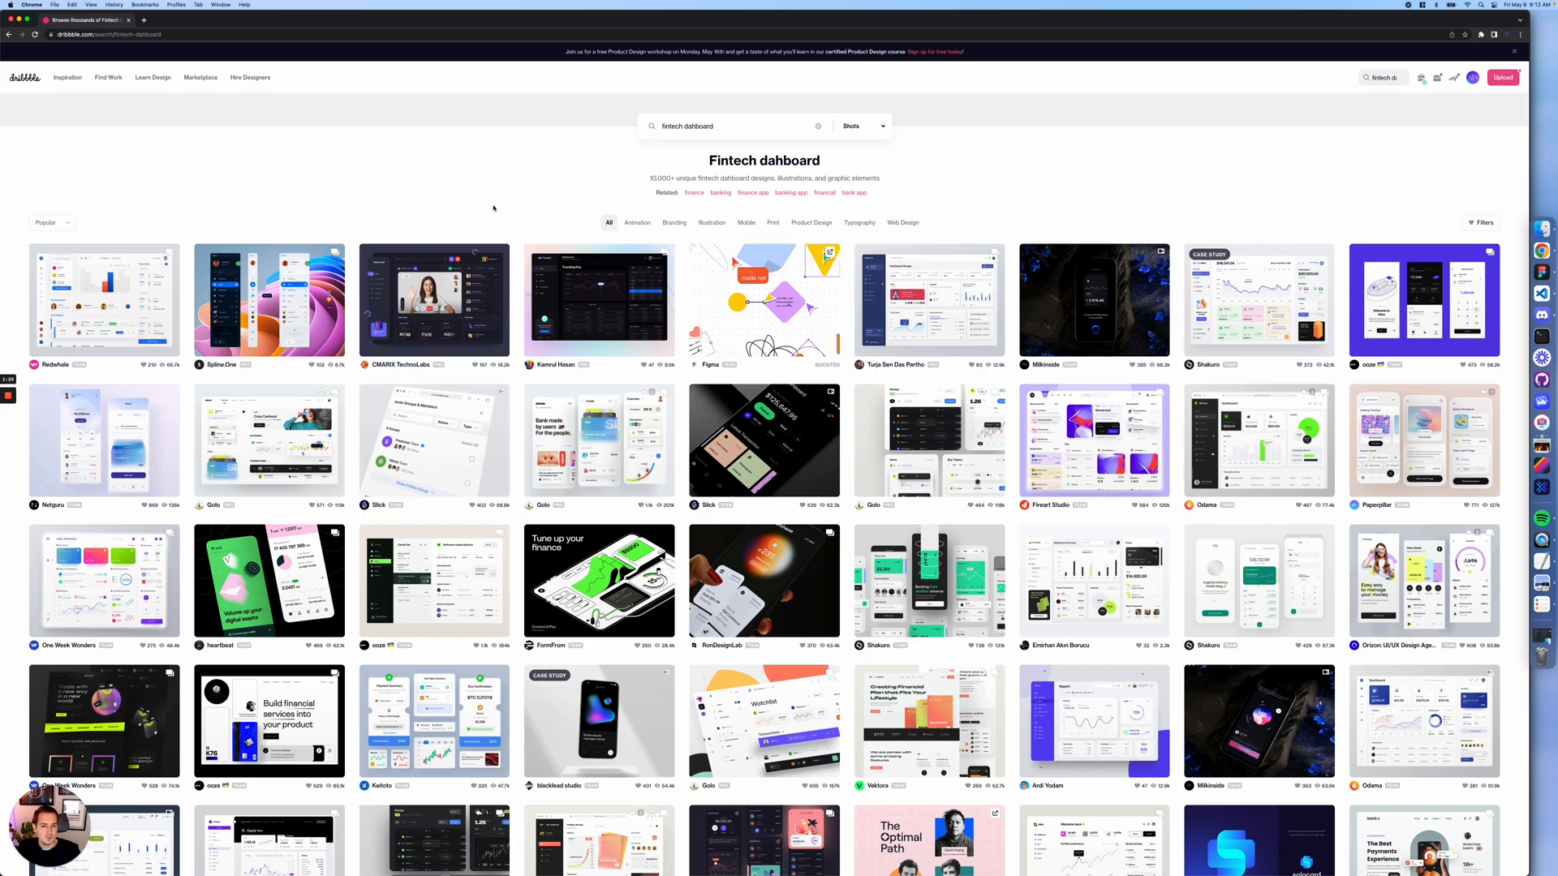
- Browse the fintech dashboard results, previewing Slick's fleet management shot and the pink-background dashboard shot
{"action": "key", "text": "super+Tab"}
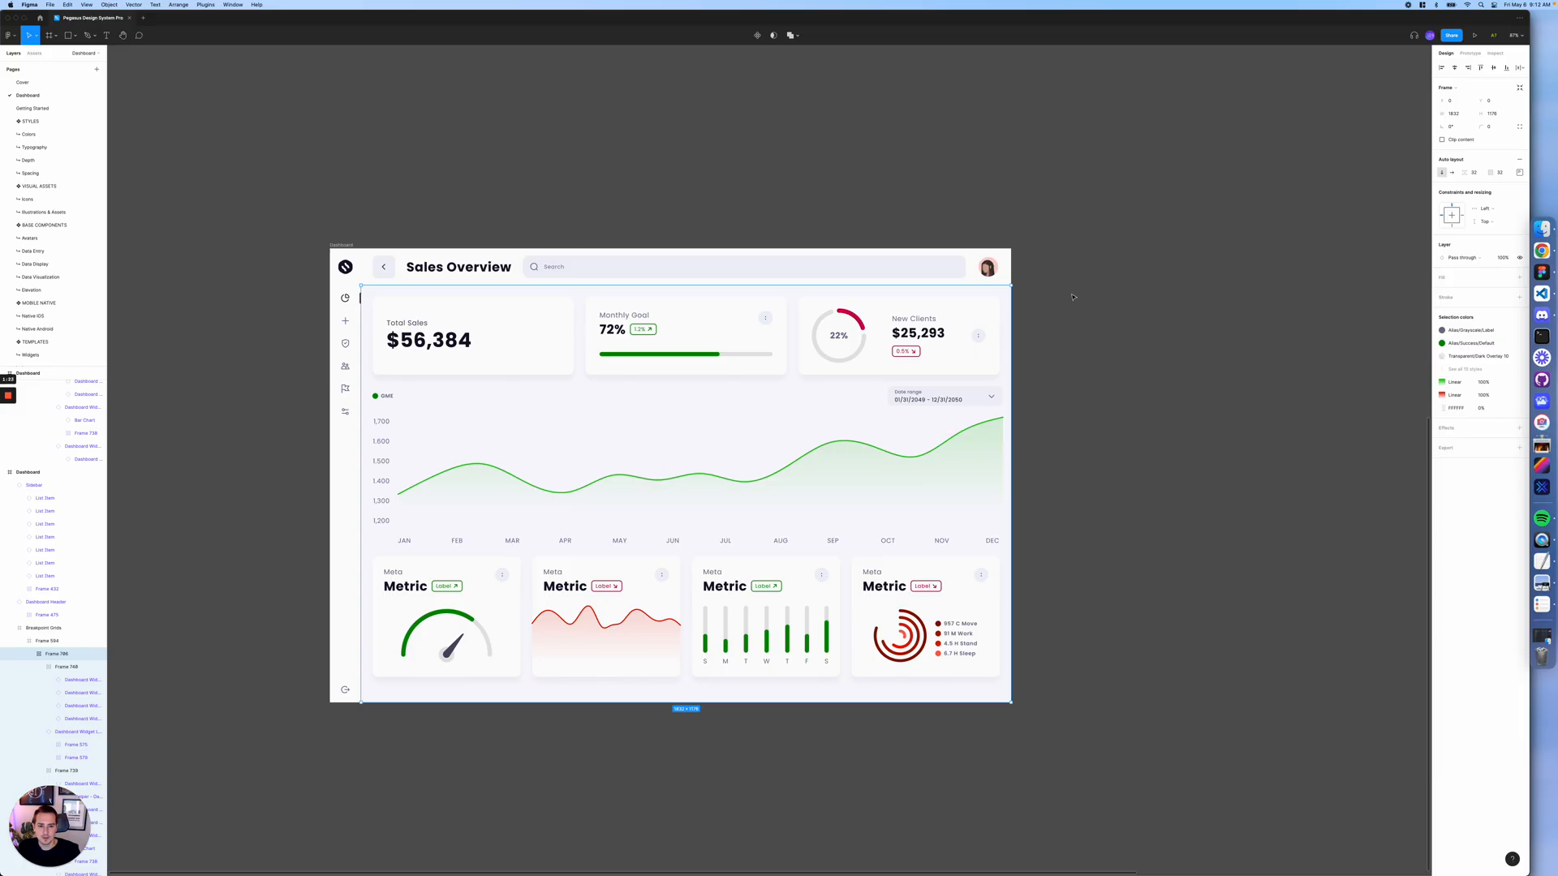
{"action": "key", "text": "super+Tab"}
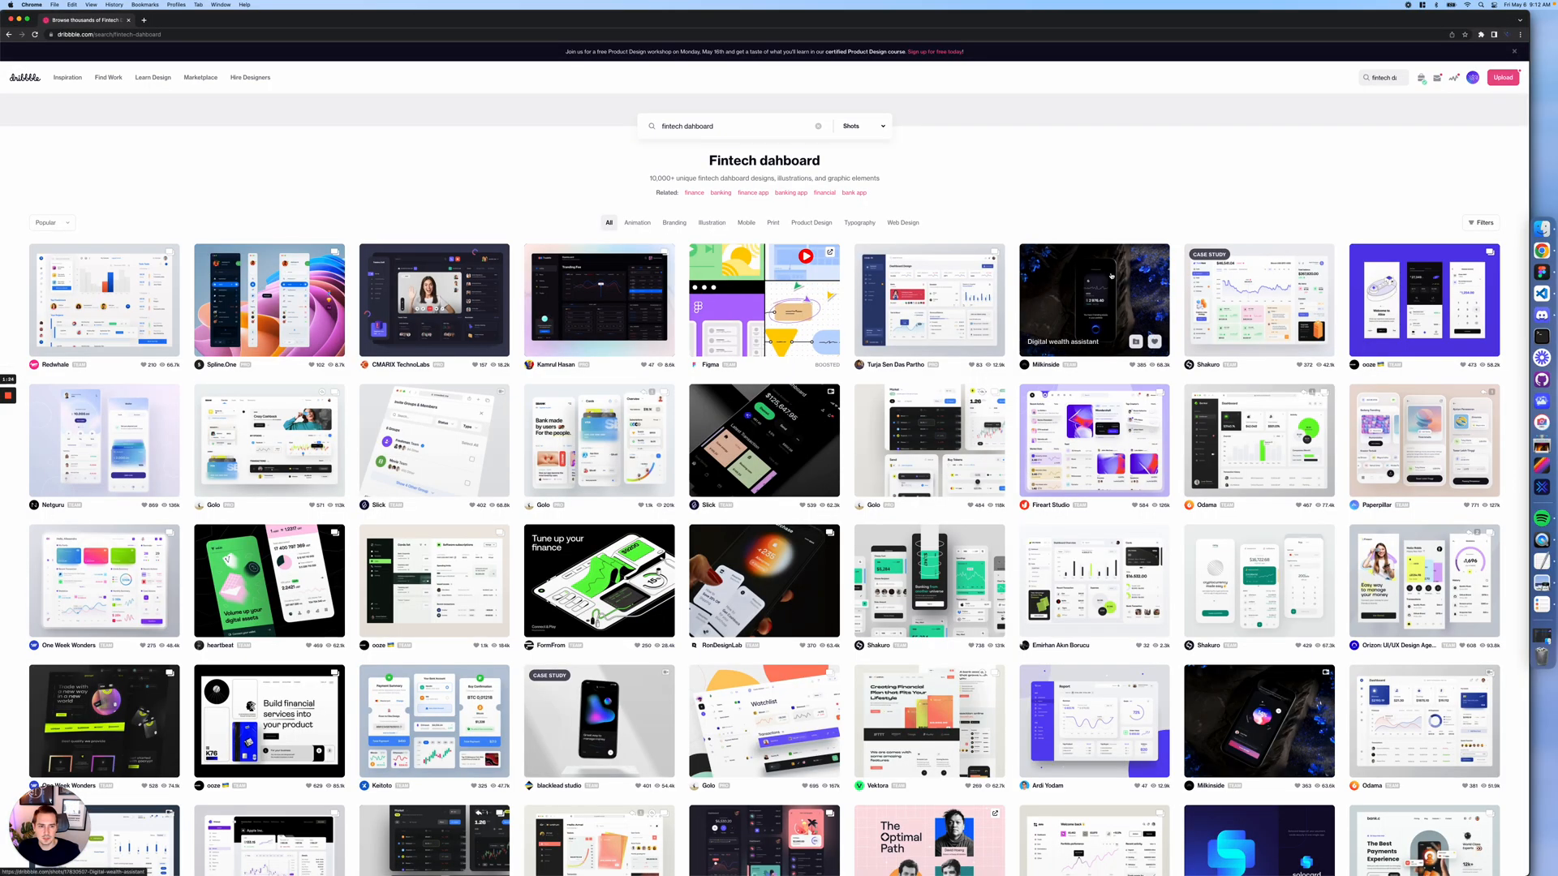
{"action": "scroll", "coordinate": [1111, 276], "scroll_direction": "down", "scroll_amount": 5}
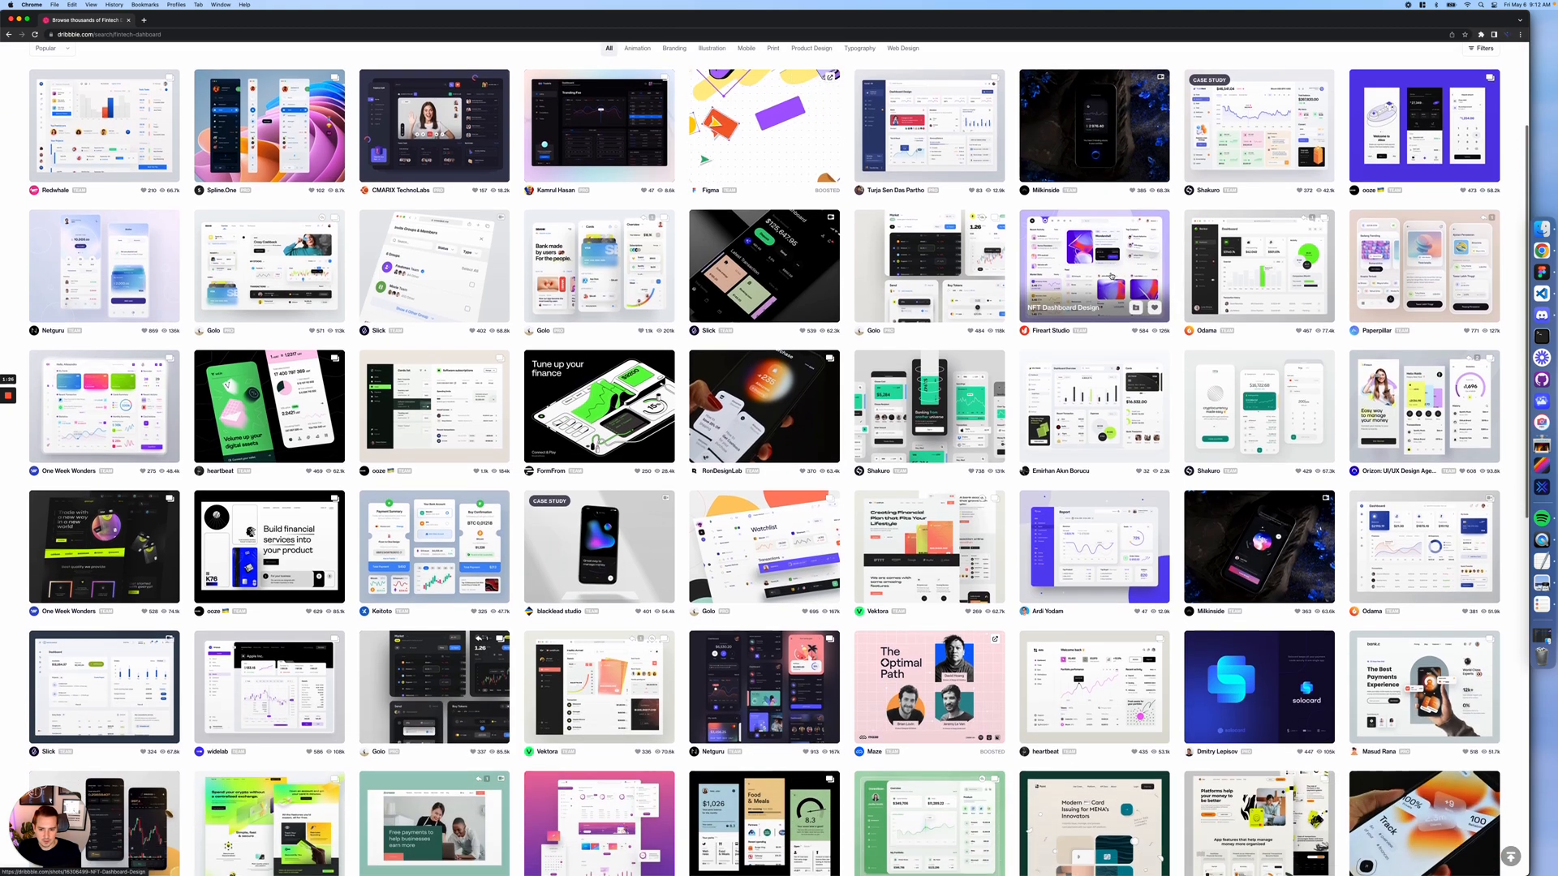
{"action": "scroll", "coordinate": [1111, 276], "scroll_direction": "down", "scroll_amount": 3}
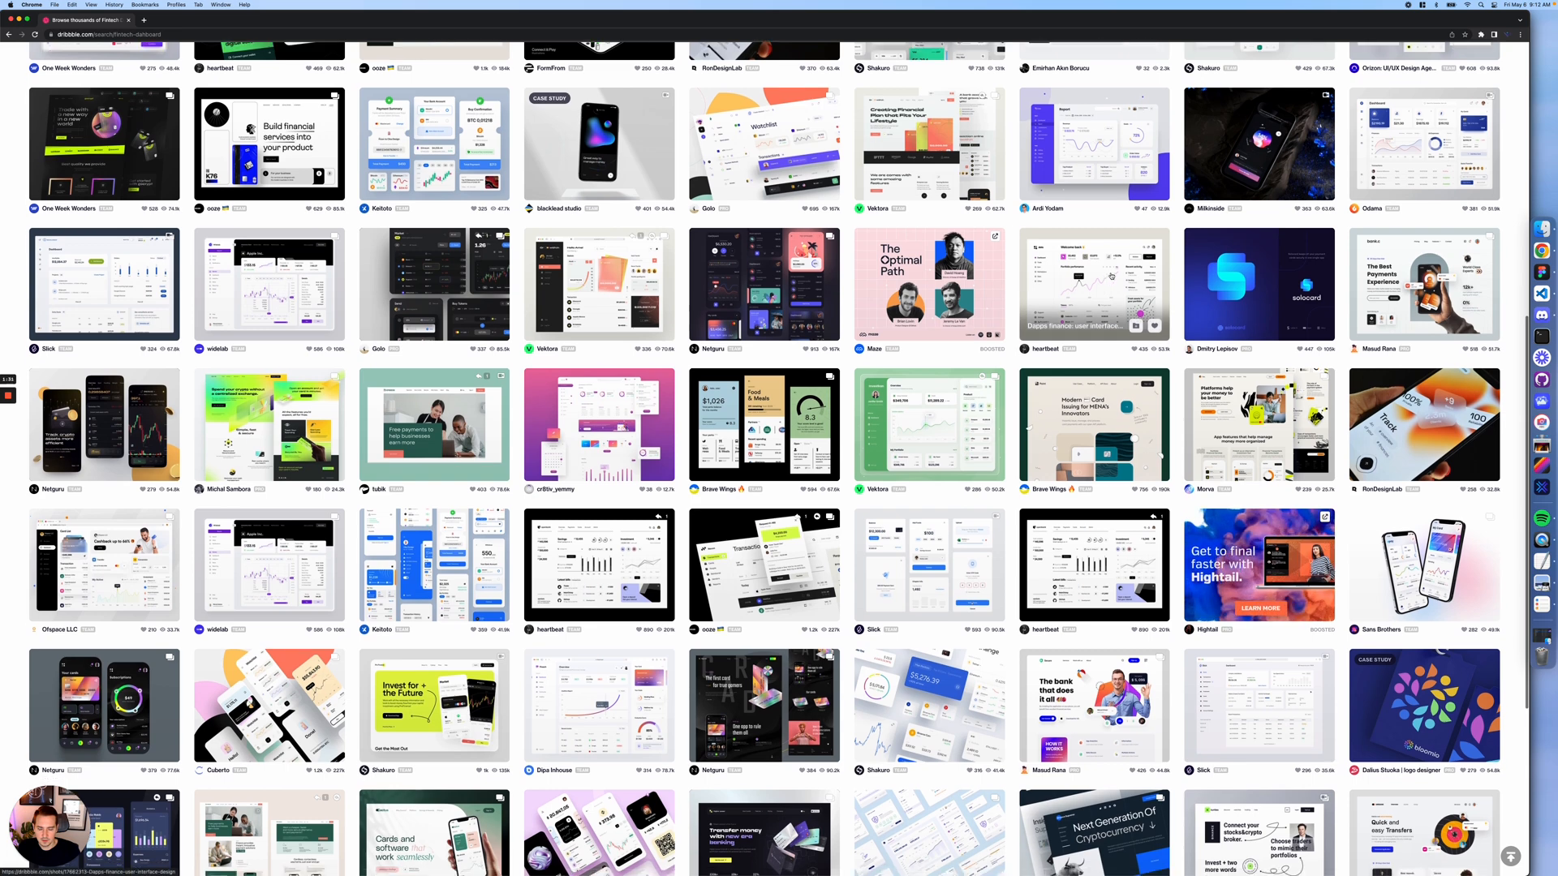
{"action": "scroll", "coordinate": [1111, 276], "scroll_direction": "down", "scroll_amount": 4}
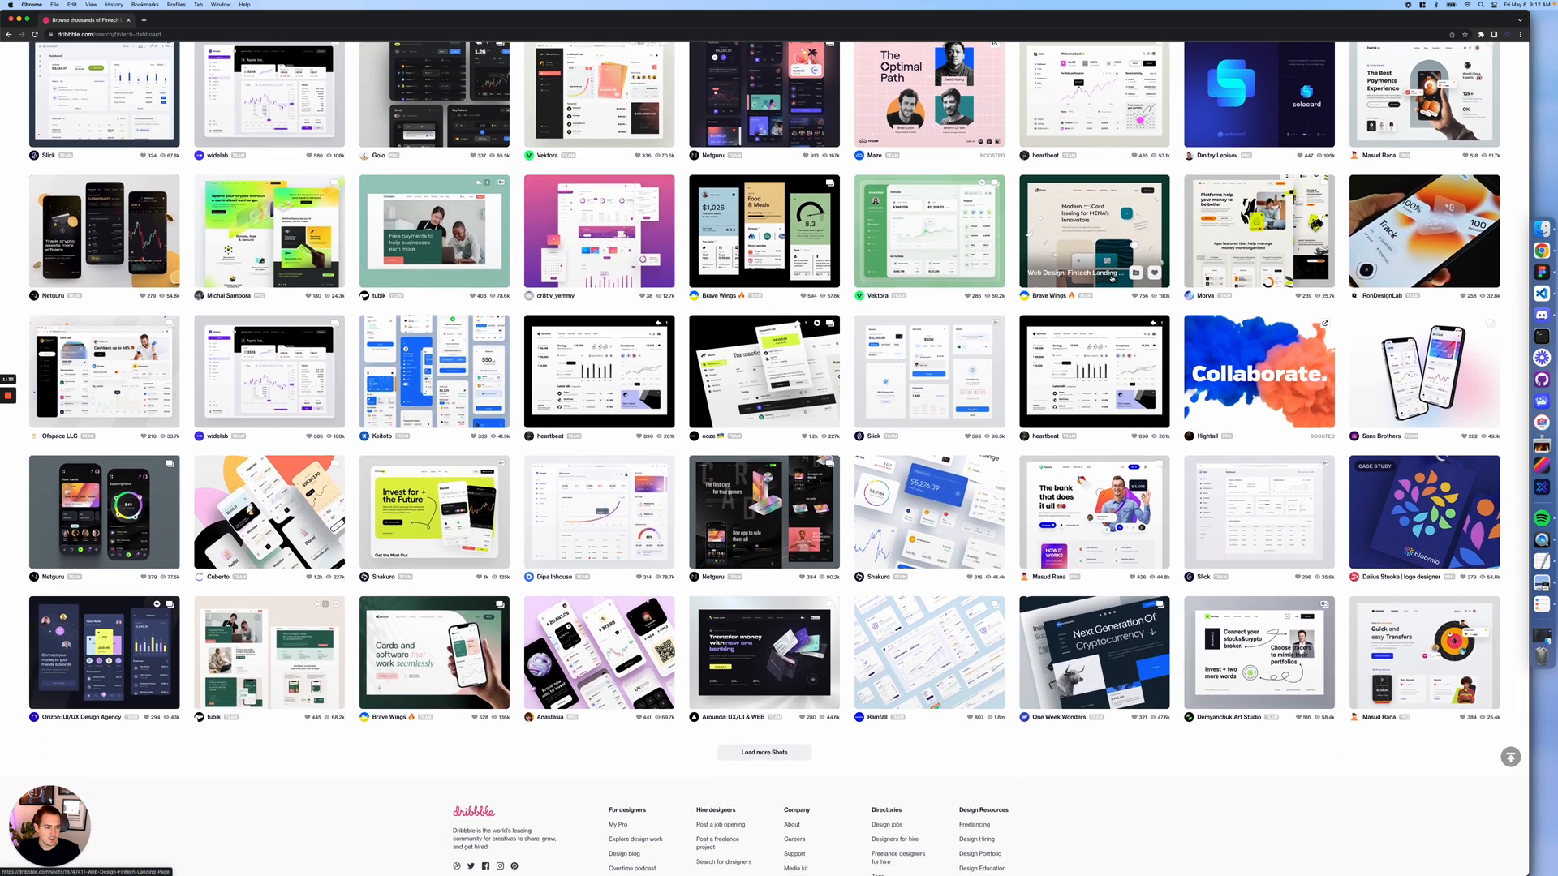
{"action": "left_click", "coordinate": [1275, 506]}
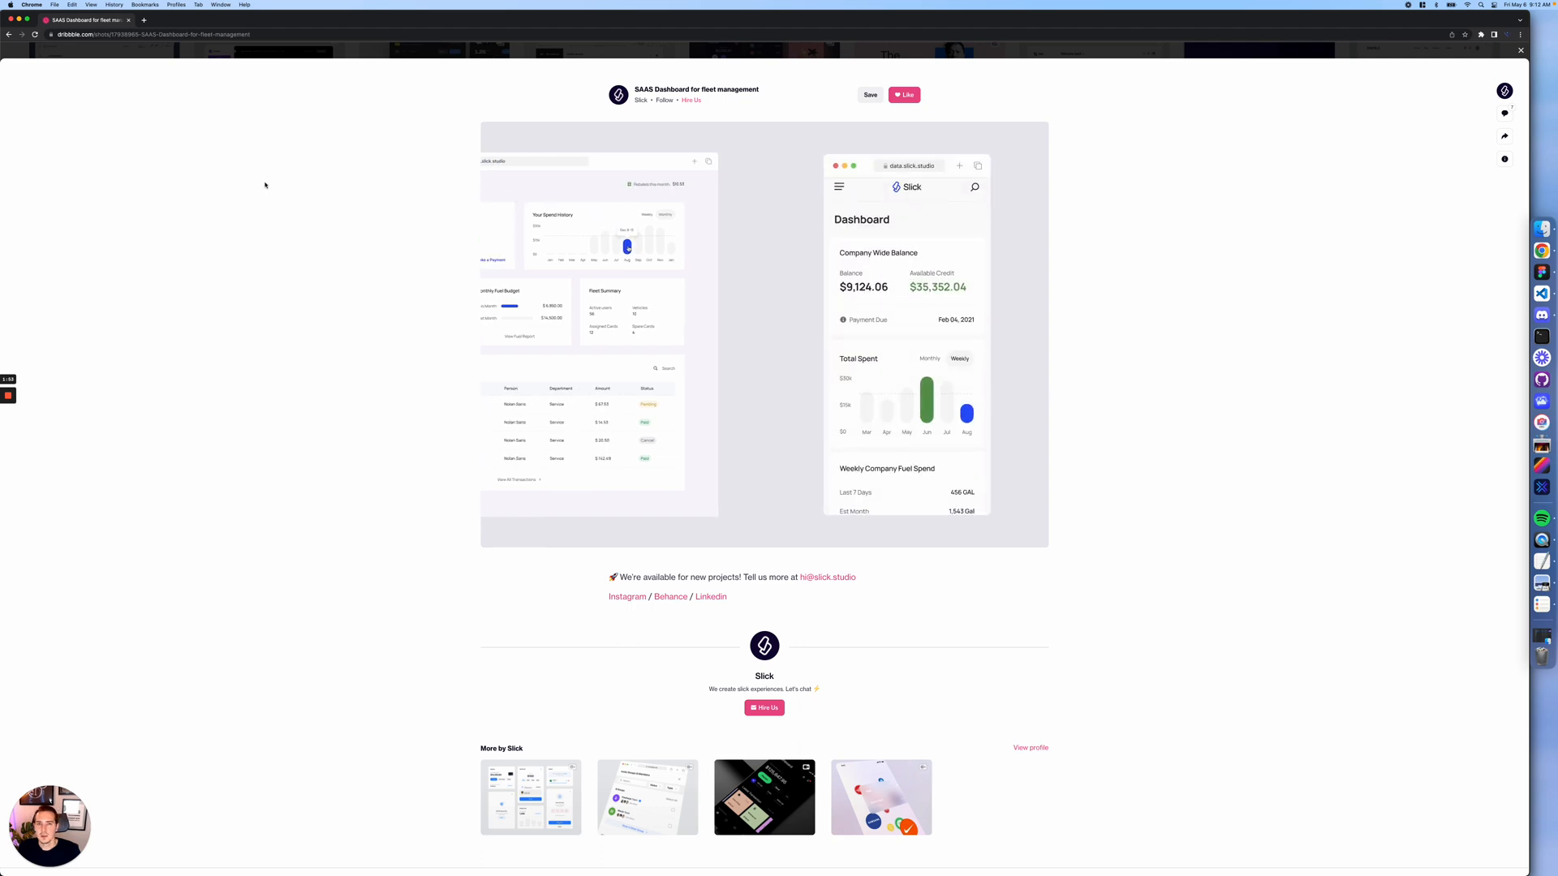
{"action": "left_click", "coordinate": [1521, 53]}
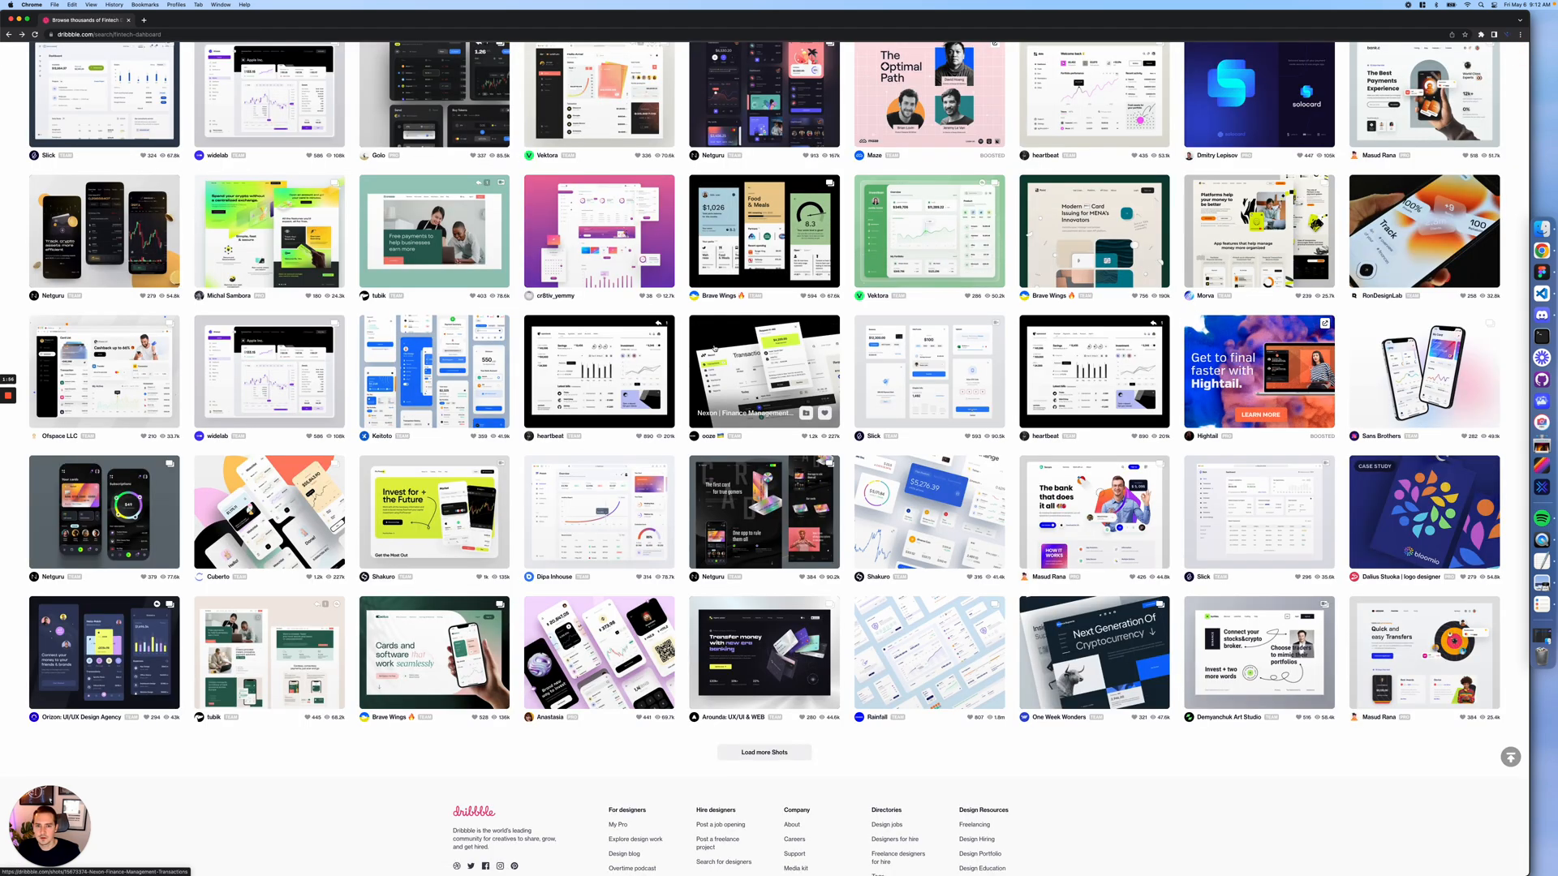
{"action": "left_click", "coordinate": [629, 234]}
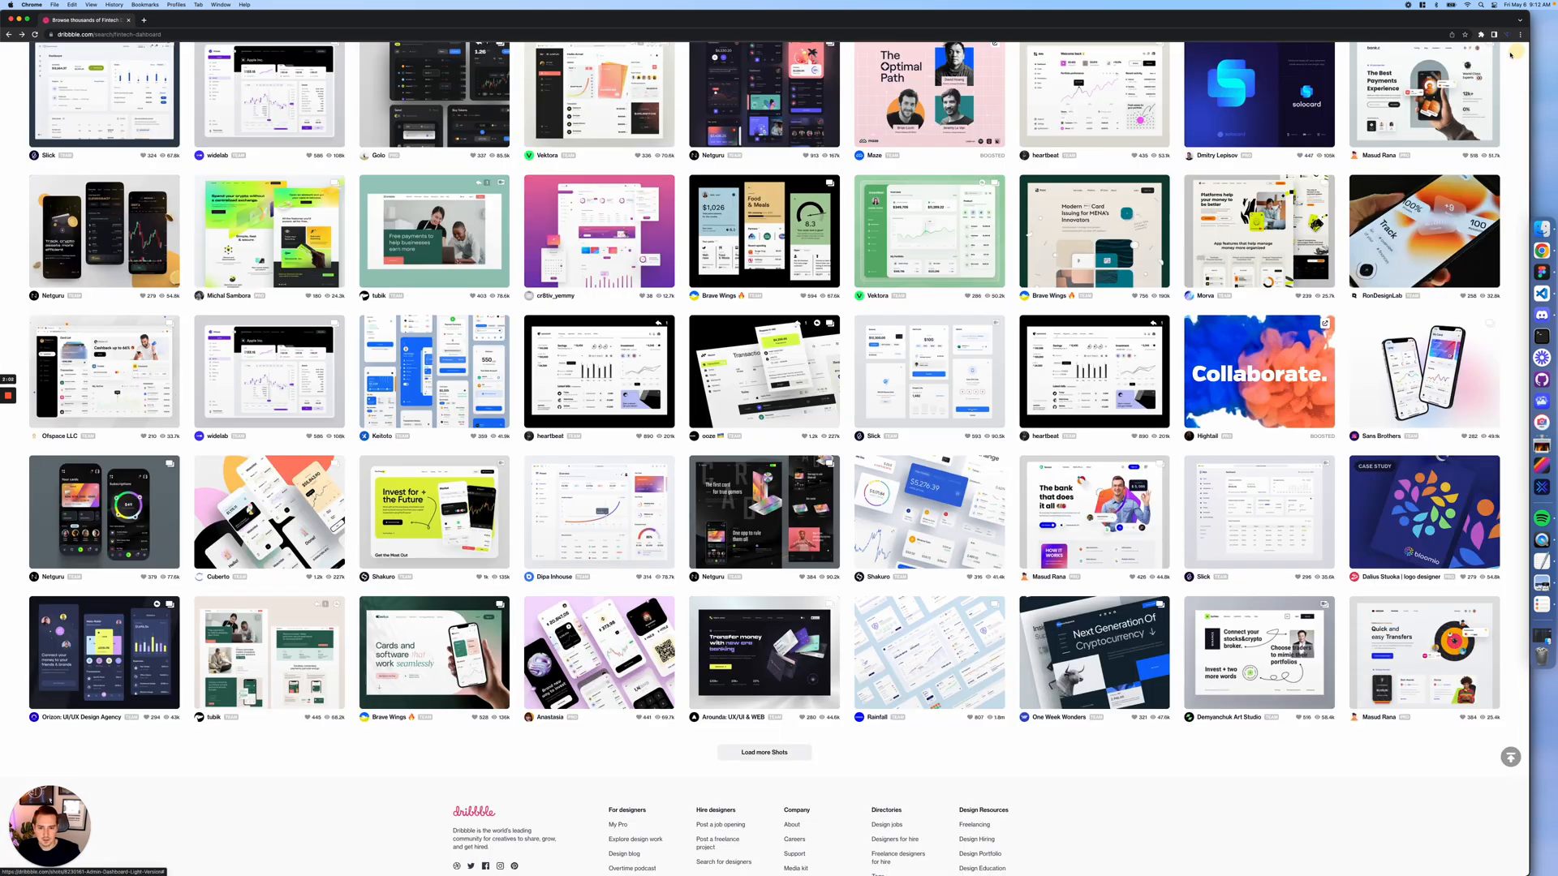
{"action": "left_click", "coordinate": [1521, 50]}
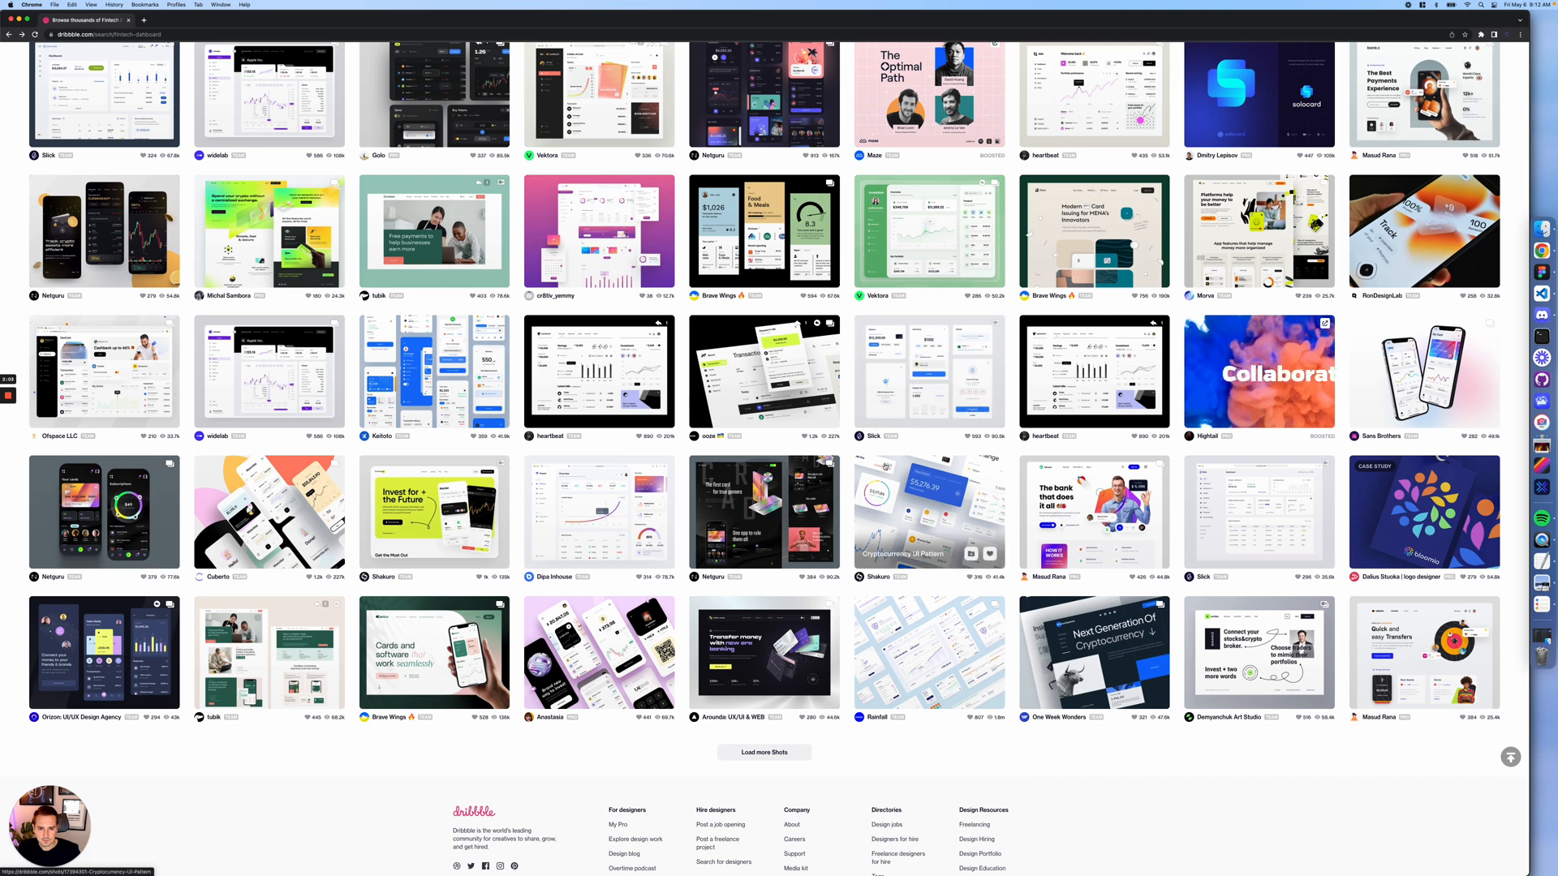
- Open heartbeat's "dashboard: overview" shot and capture its image as a screenshot, including the black border
{"action": "scroll", "coordinate": [812, 467], "scroll_direction": "up", "scroll_amount": 2}
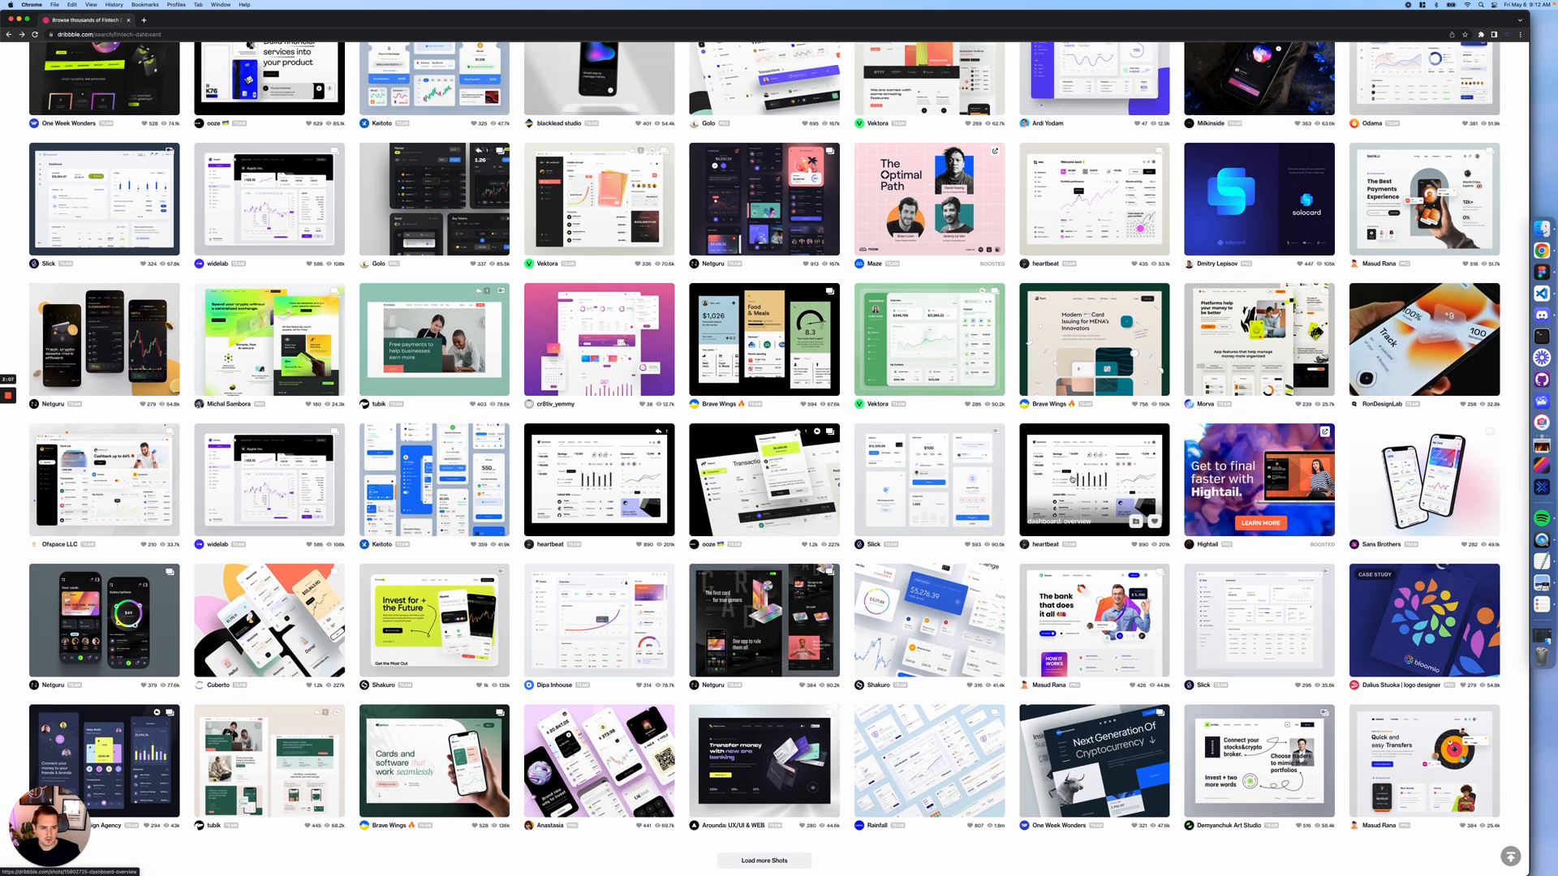
{"action": "left_click", "coordinate": [1071, 479]}
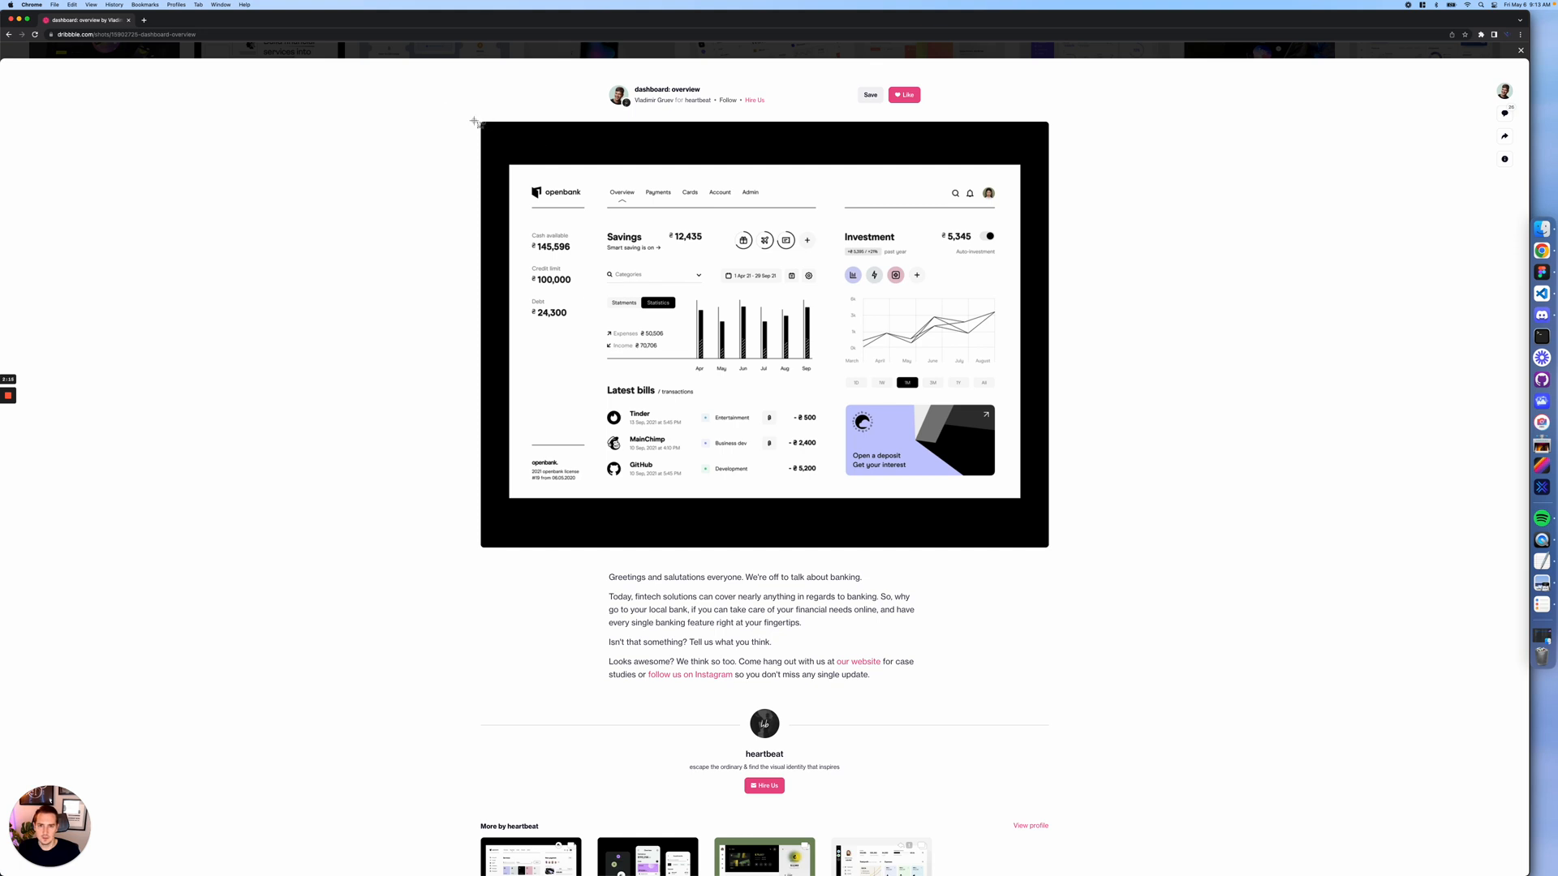
{"action": "left_click_drag", "start_coordinate": [472, 115], "coordinate": [1070, 575]}
{"action": "left_click", "coordinate": [1520, 51]}
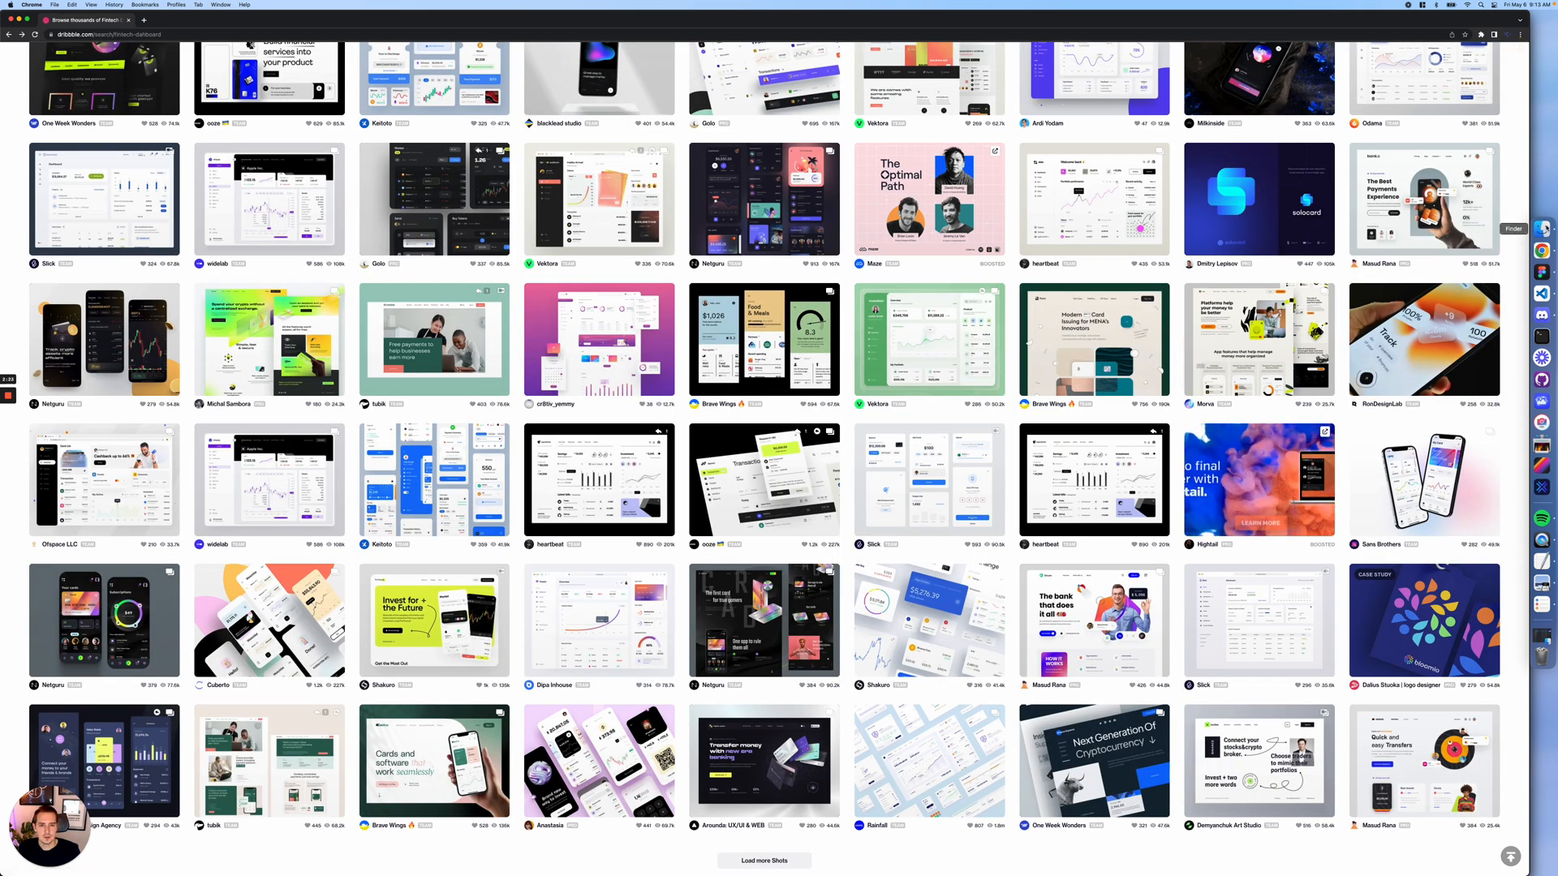
- Place the two newest screenshots from Finder's Desktop folder onto the Figma canvas beside the dashboard
{"action": "left_click", "coordinate": [1542, 229]}
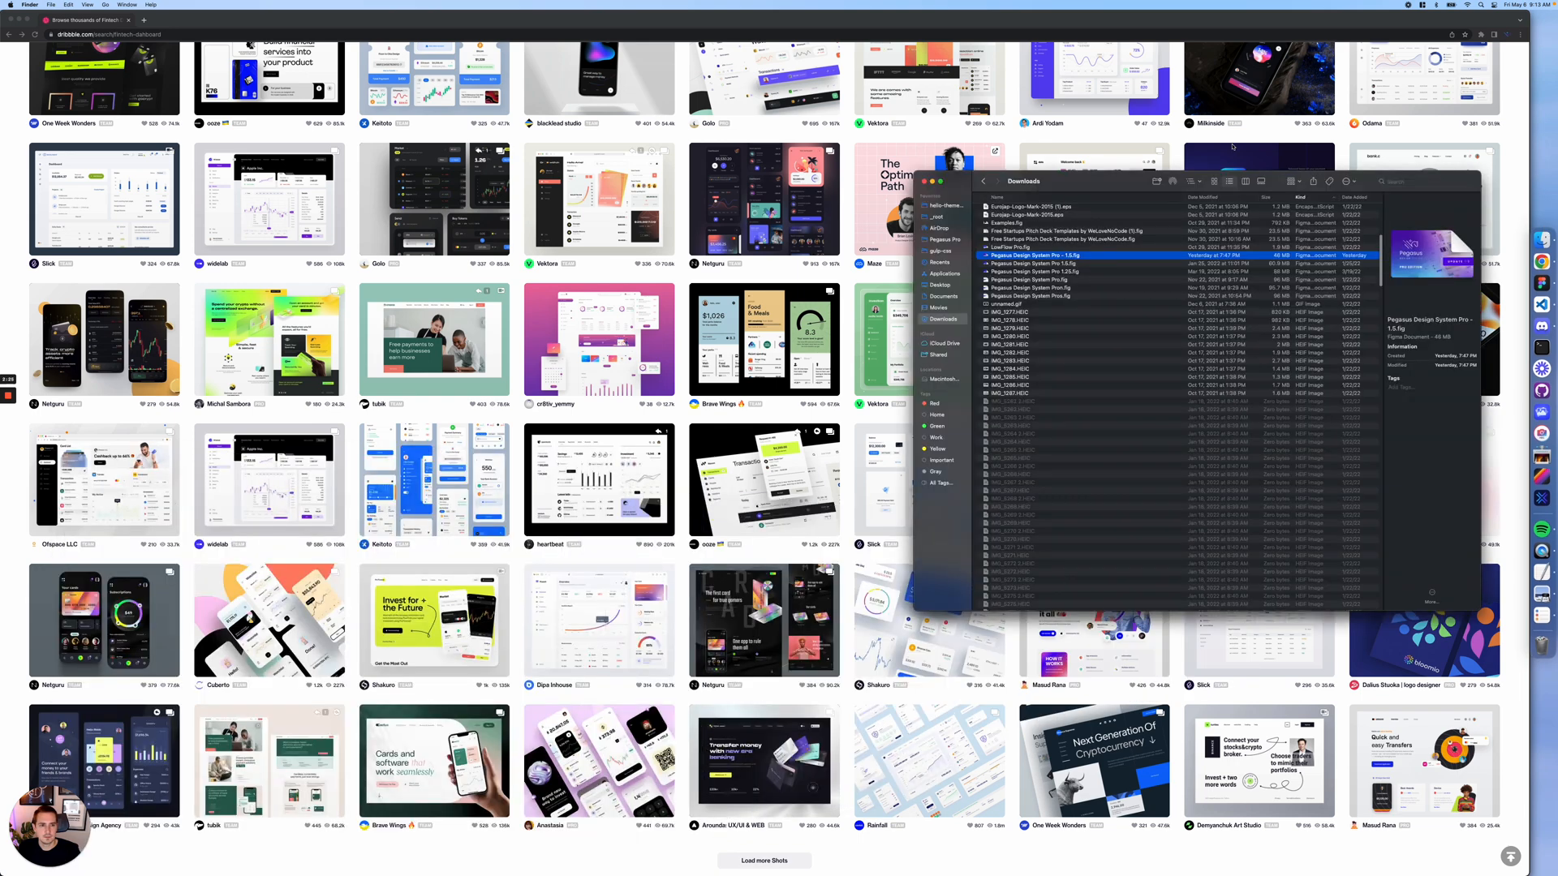
{"action": "left_click", "coordinate": [939, 285]}
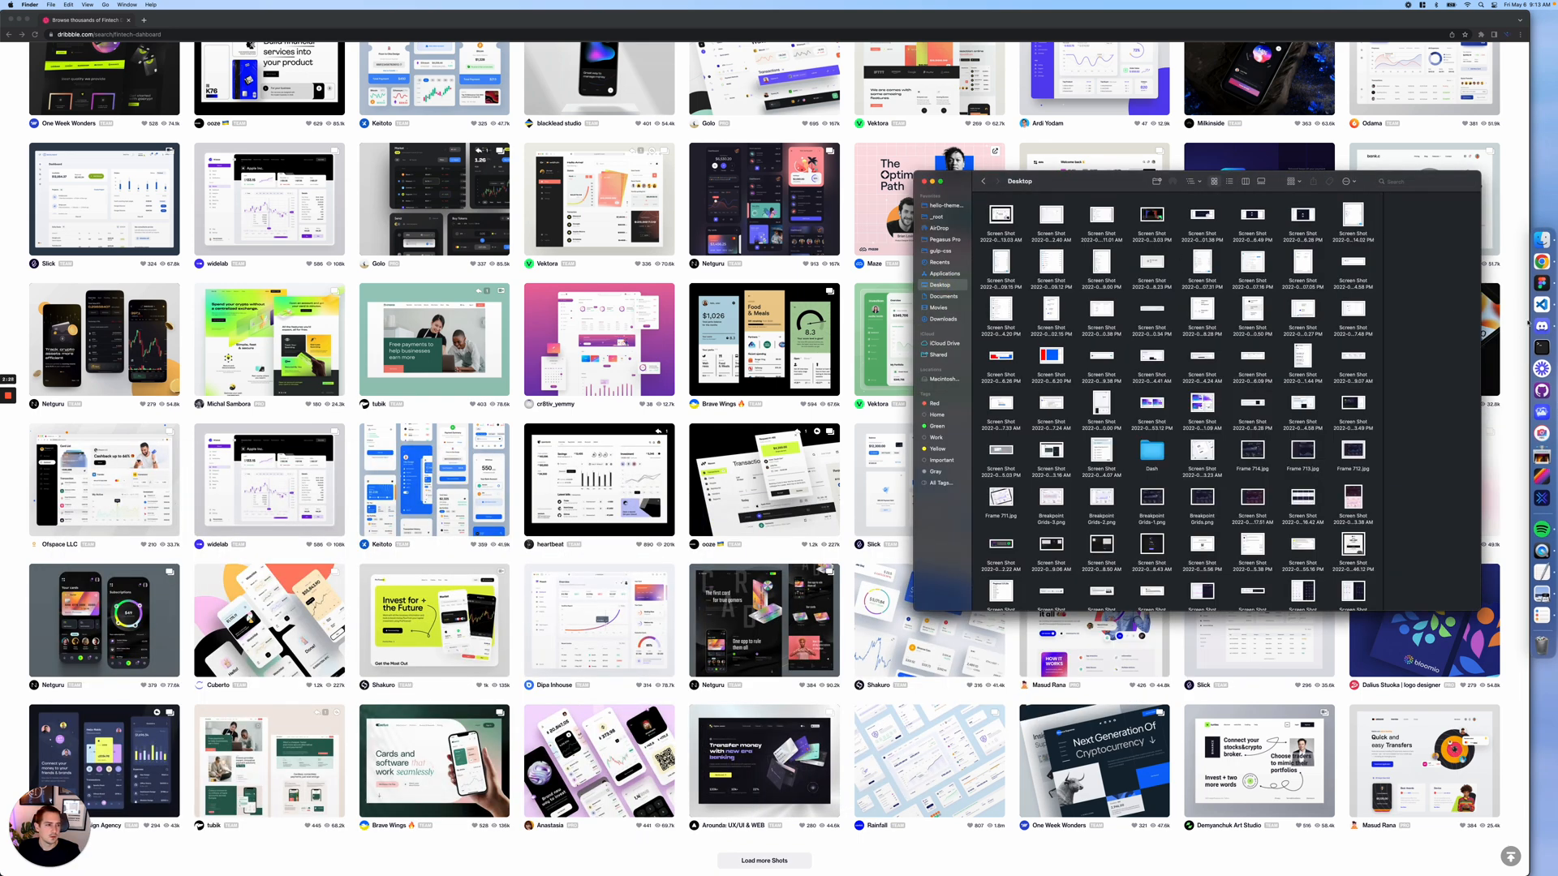
{"action": "left_click", "coordinate": [1543, 283]}
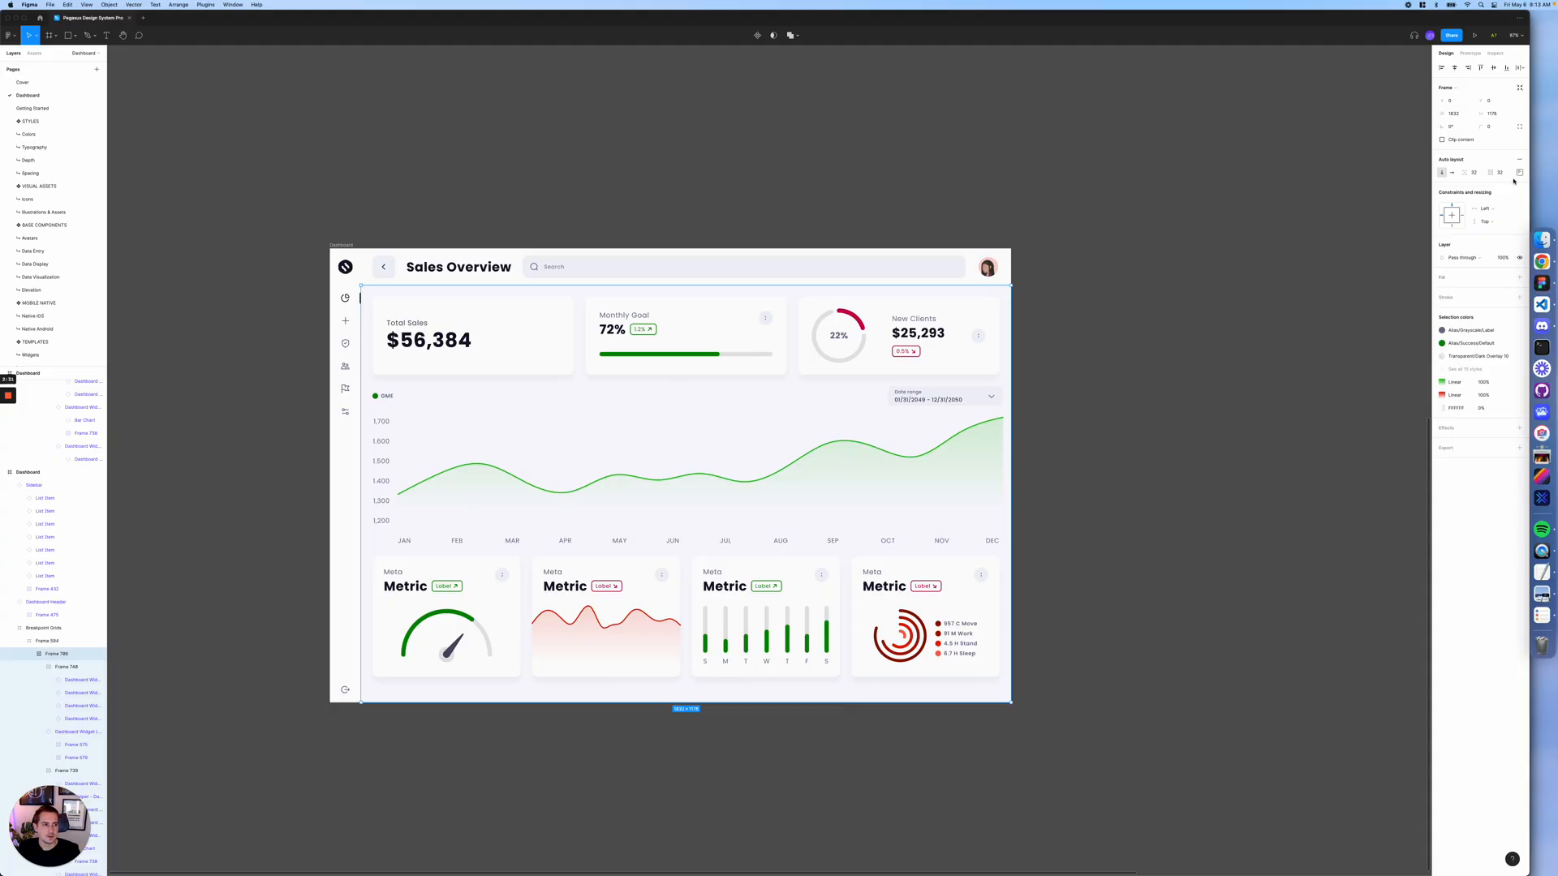
{"action": "left_click", "coordinate": [1543, 240]}
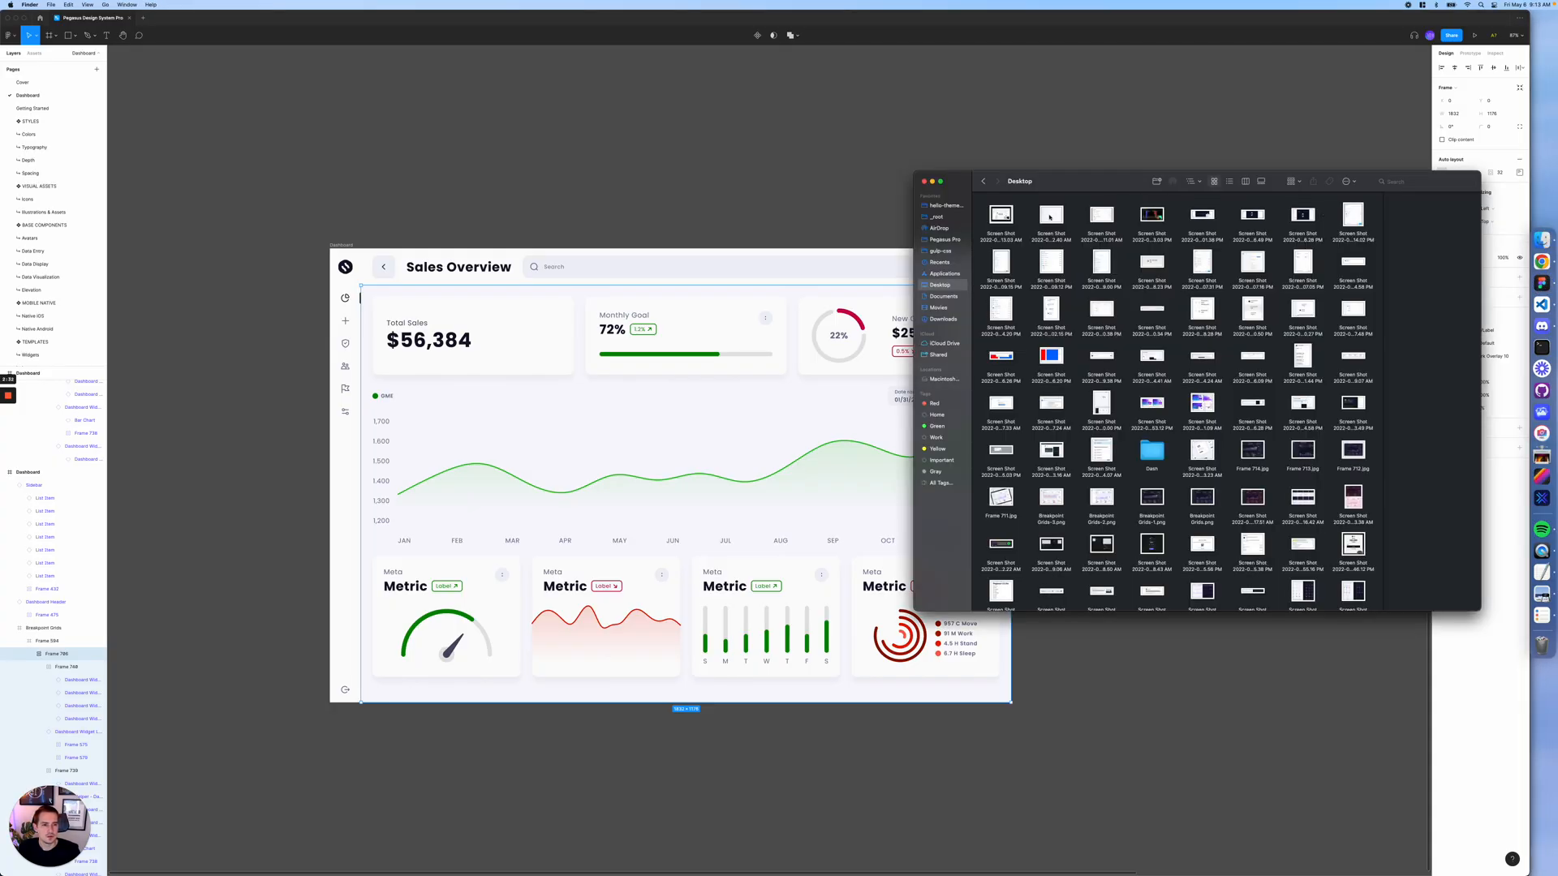
{"action": "left_click", "coordinate": [1050, 216]}
{"action": "left_click", "coordinate": [1007, 216], "text": "super"}
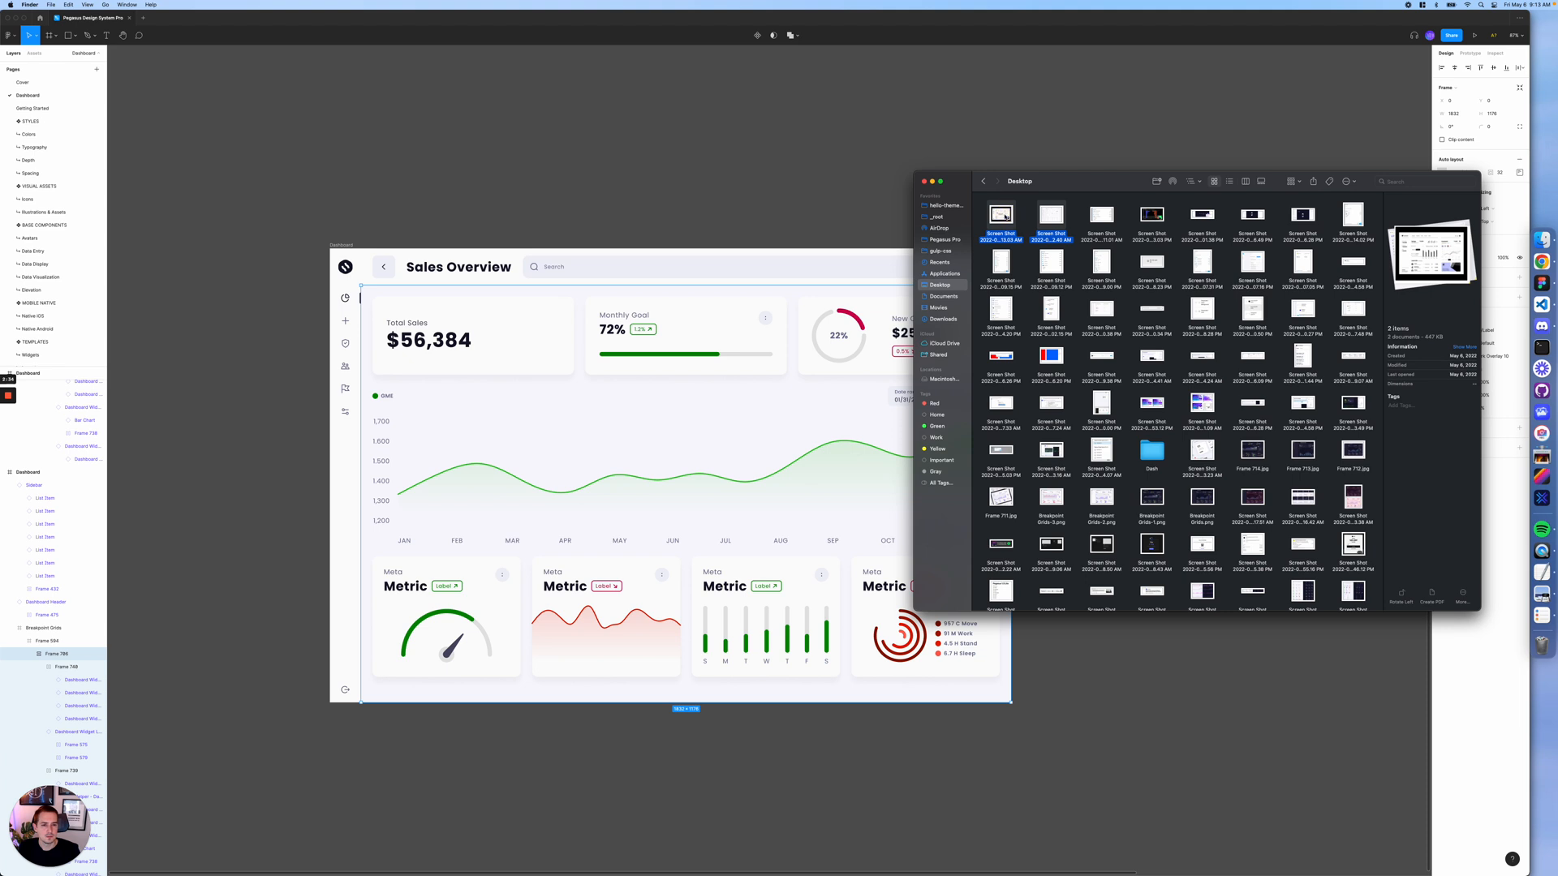
{"action": "left_click_drag", "start_coordinate": [1006, 216], "coordinate": [793, 147]}
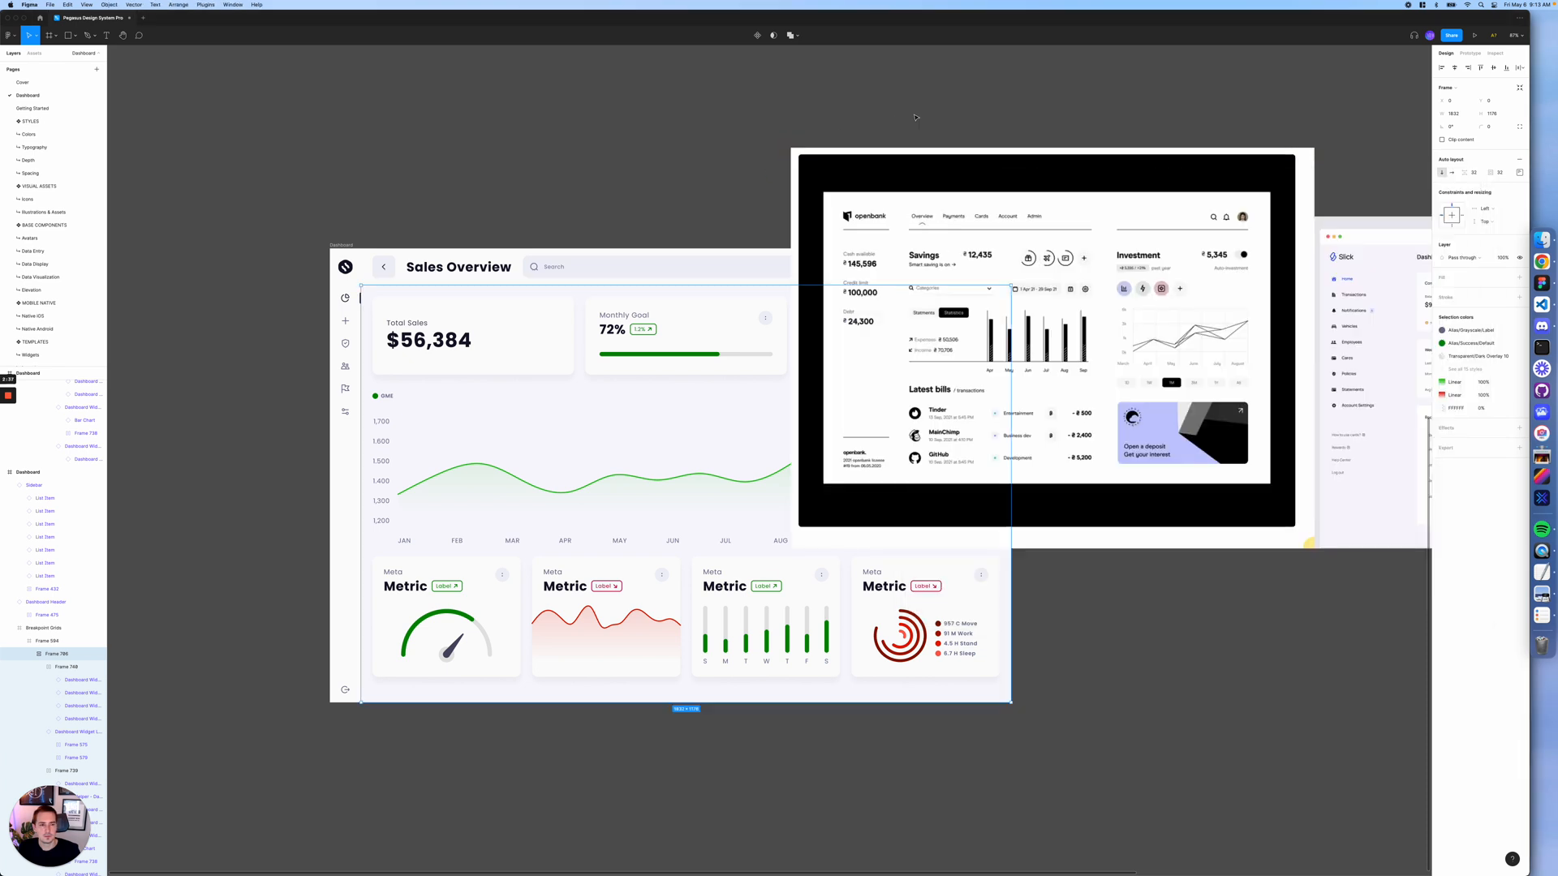
- Move the openbank and Slick reference images clear of the Sales Overview dashboard, stacking Slick above openbank
{"action": "scroll", "coordinate": [1015, 243], "scroll_direction": "right", "scroll_amount": 5}
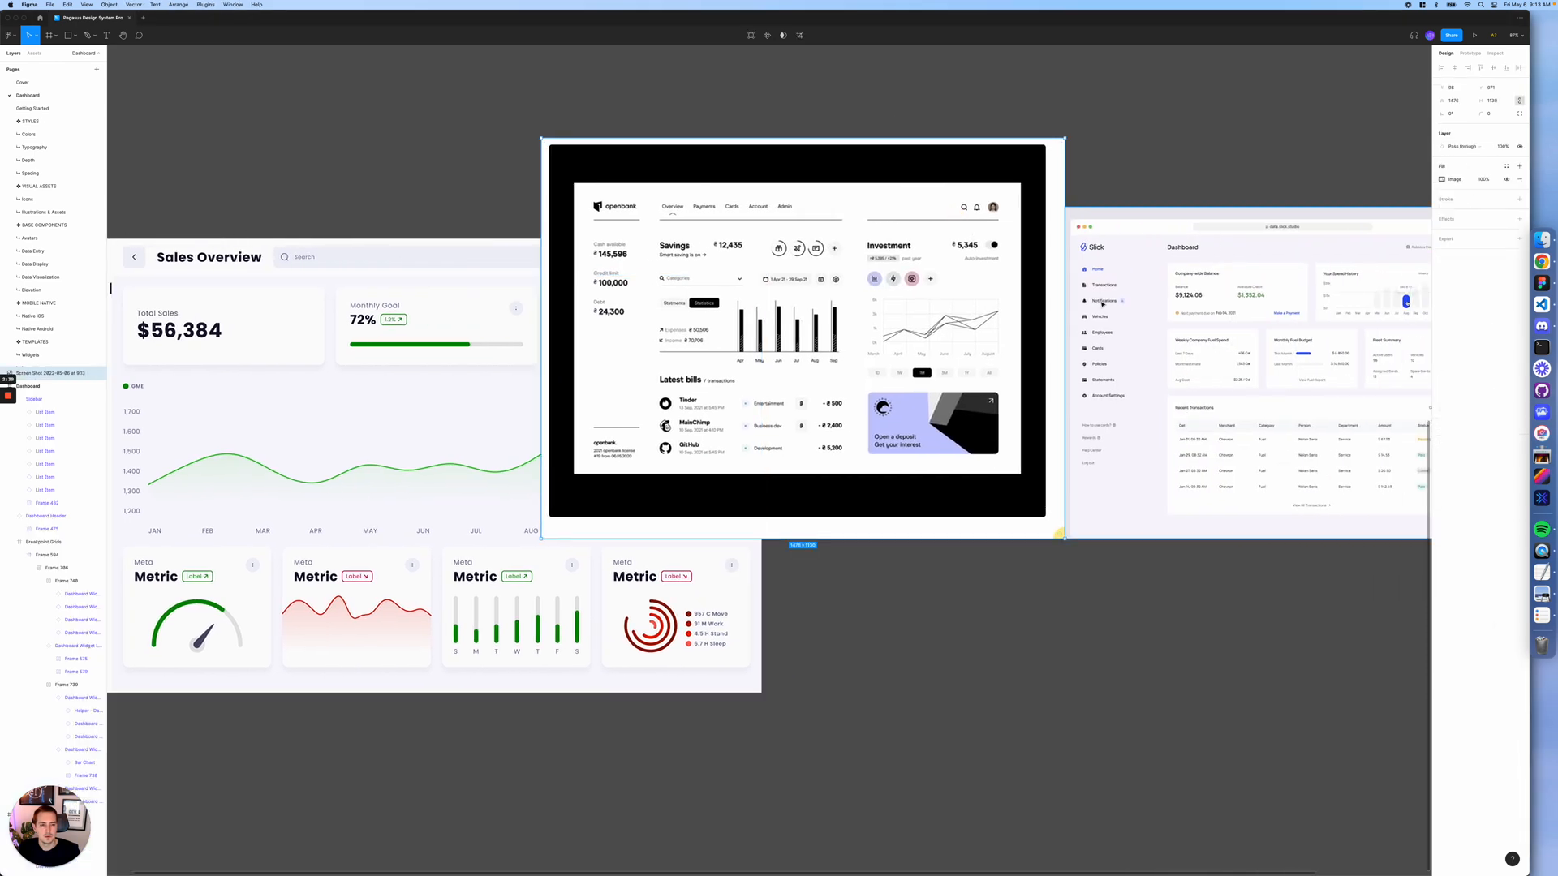
{"action": "left_click_drag", "start_coordinate": [903, 213], "coordinate": [1233, 610]}
{"action": "left_click_drag", "start_coordinate": [1295, 383], "coordinate": [1099, 347]}
{"action": "scroll", "coordinate": [1100, 347], "scroll_direction": "down", "scroll_amount": 3}
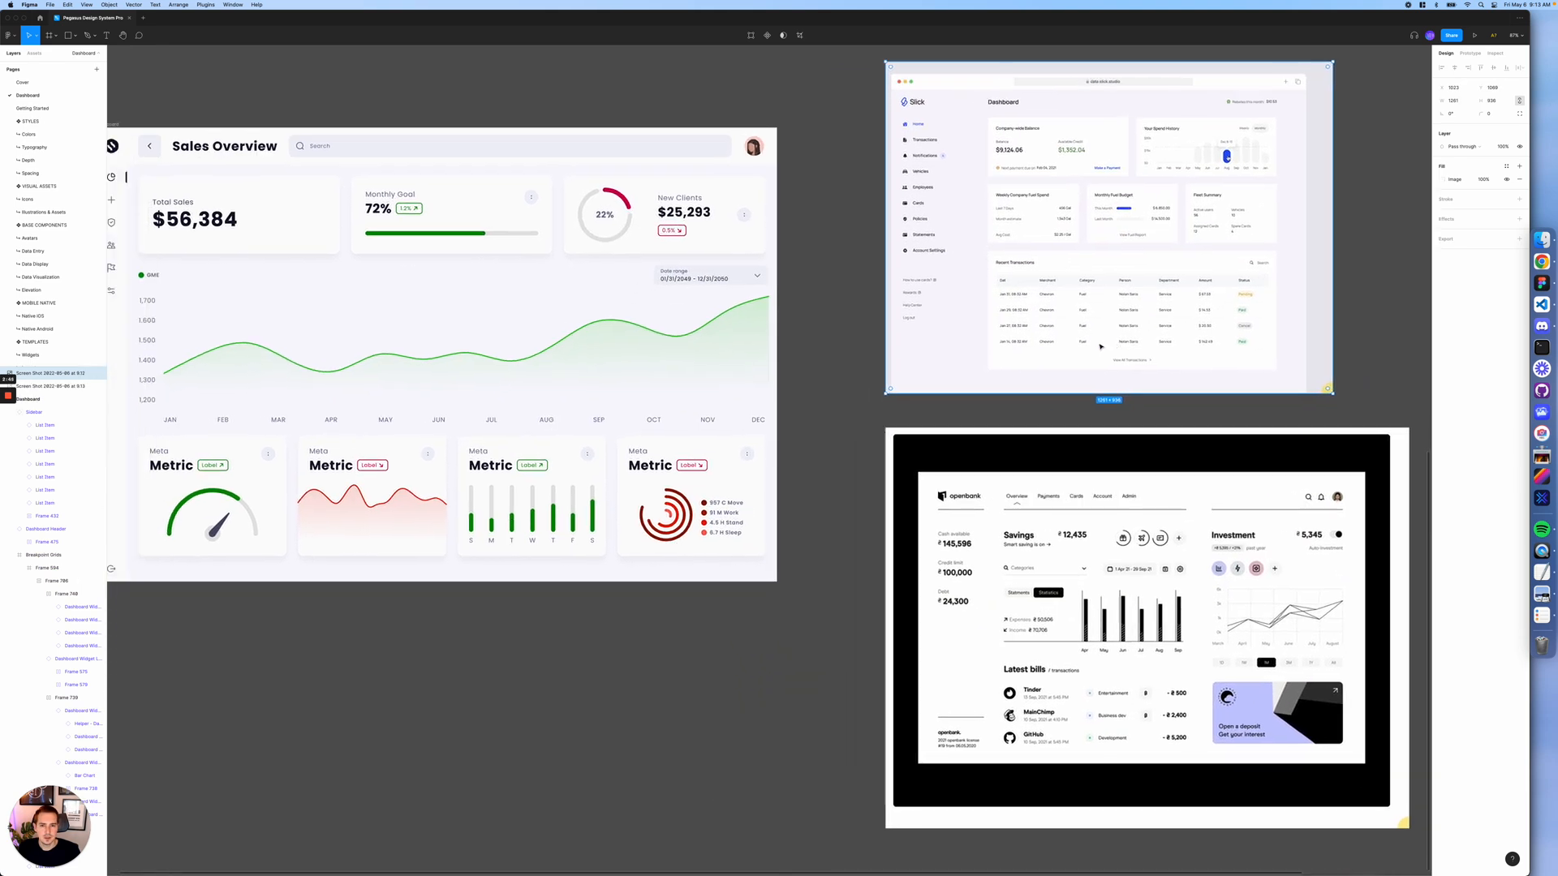
- Compare the Slick and openbank reference layouts with the Sales Overview dashboard
{"action": "scroll", "coordinate": [1101, 346], "scroll_direction": "left", "scroll_amount": 2}
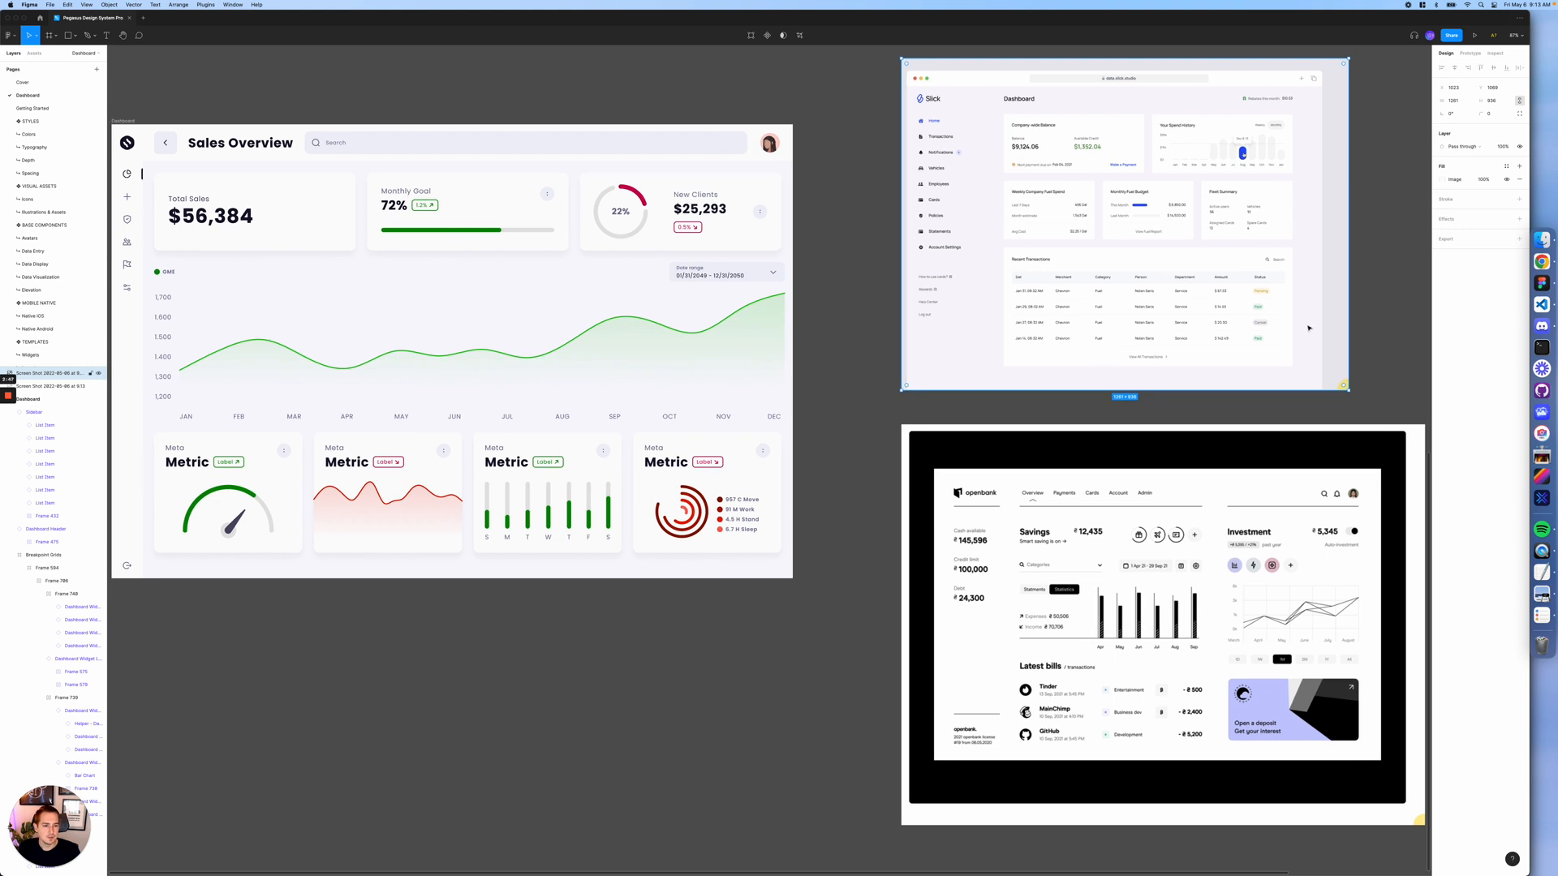
{"action": "scroll", "coordinate": [1278, 321], "scroll_direction": "down", "scroll_amount": 3}
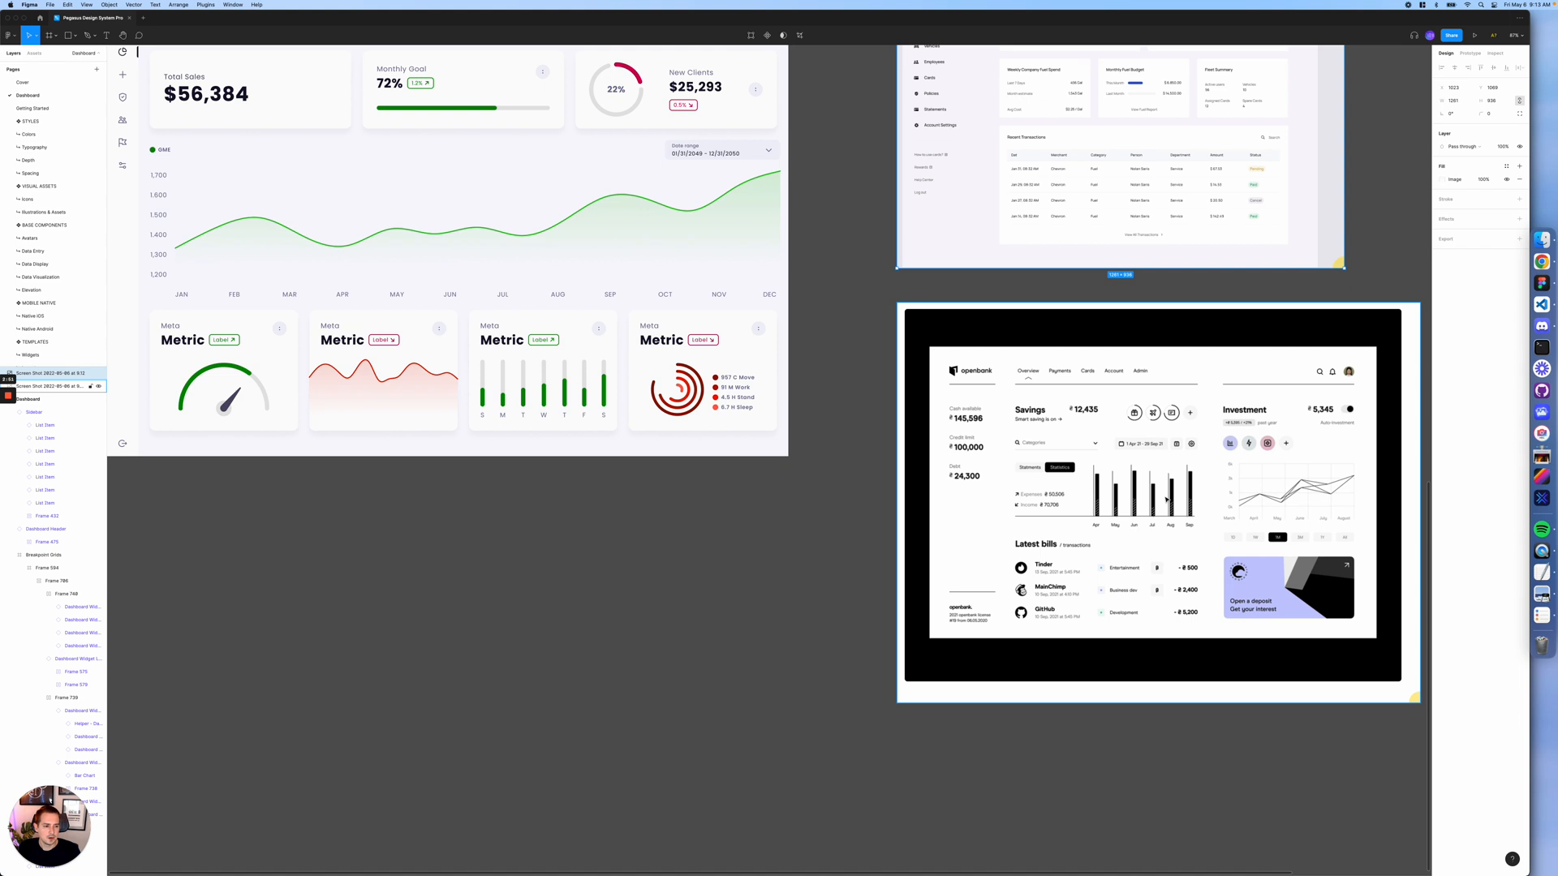
{"action": "scroll", "coordinate": [1166, 499], "scroll_direction": "up", "scroll_amount": 2}
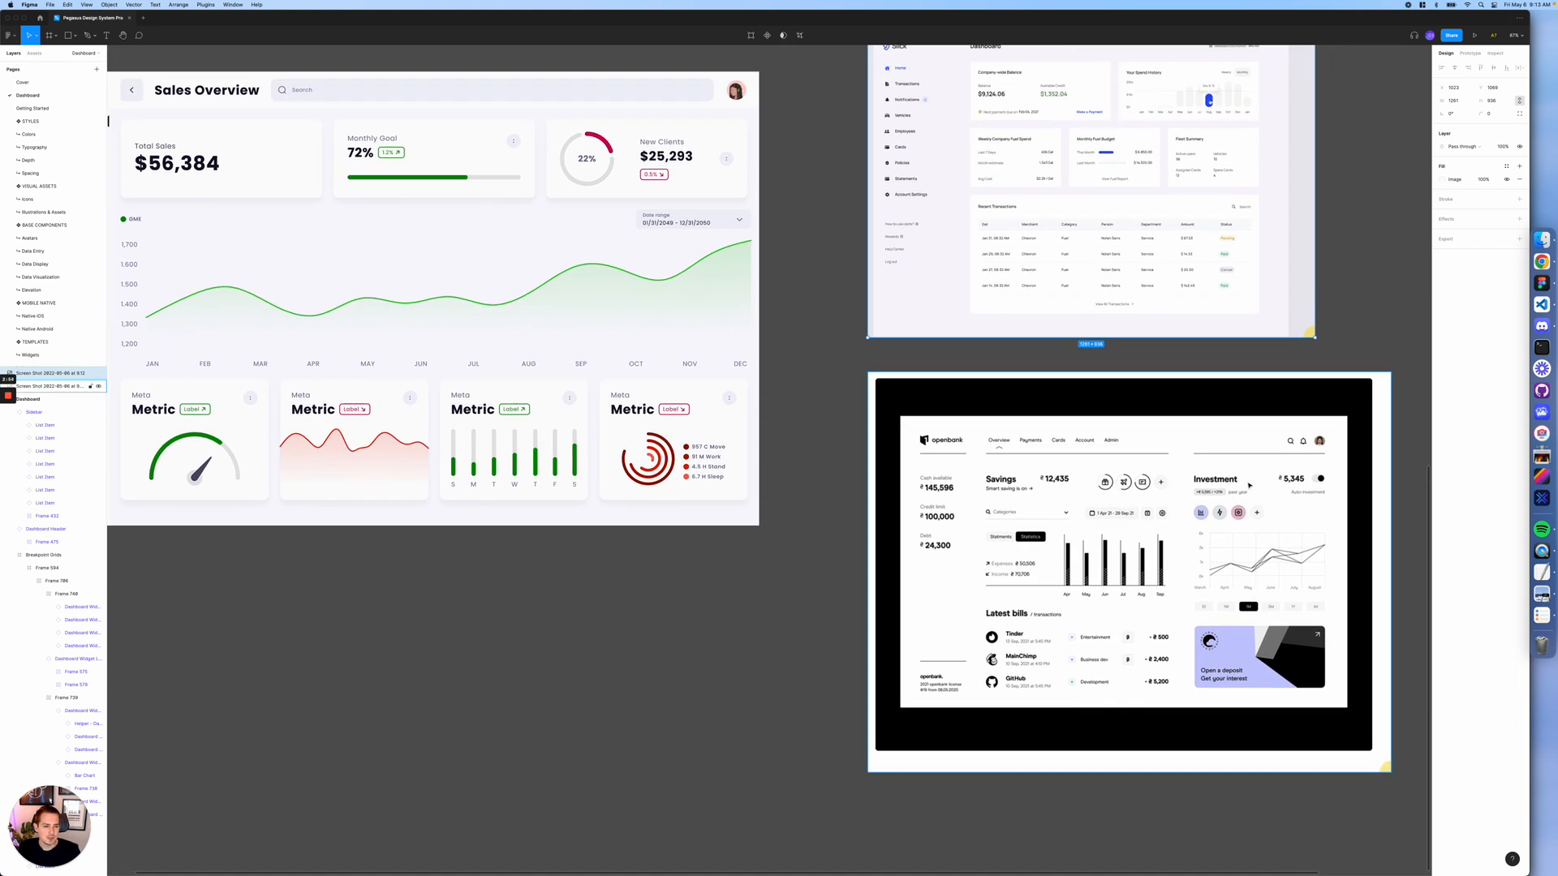
{"action": "scroll", "coordinate": [1249, 485], "scroll_direction": "up", "scroll_amount": 2}
{"action": "scroll", "coordinate": [1249, 485], "scroll_direction": "left", "scroll_amount": 4}
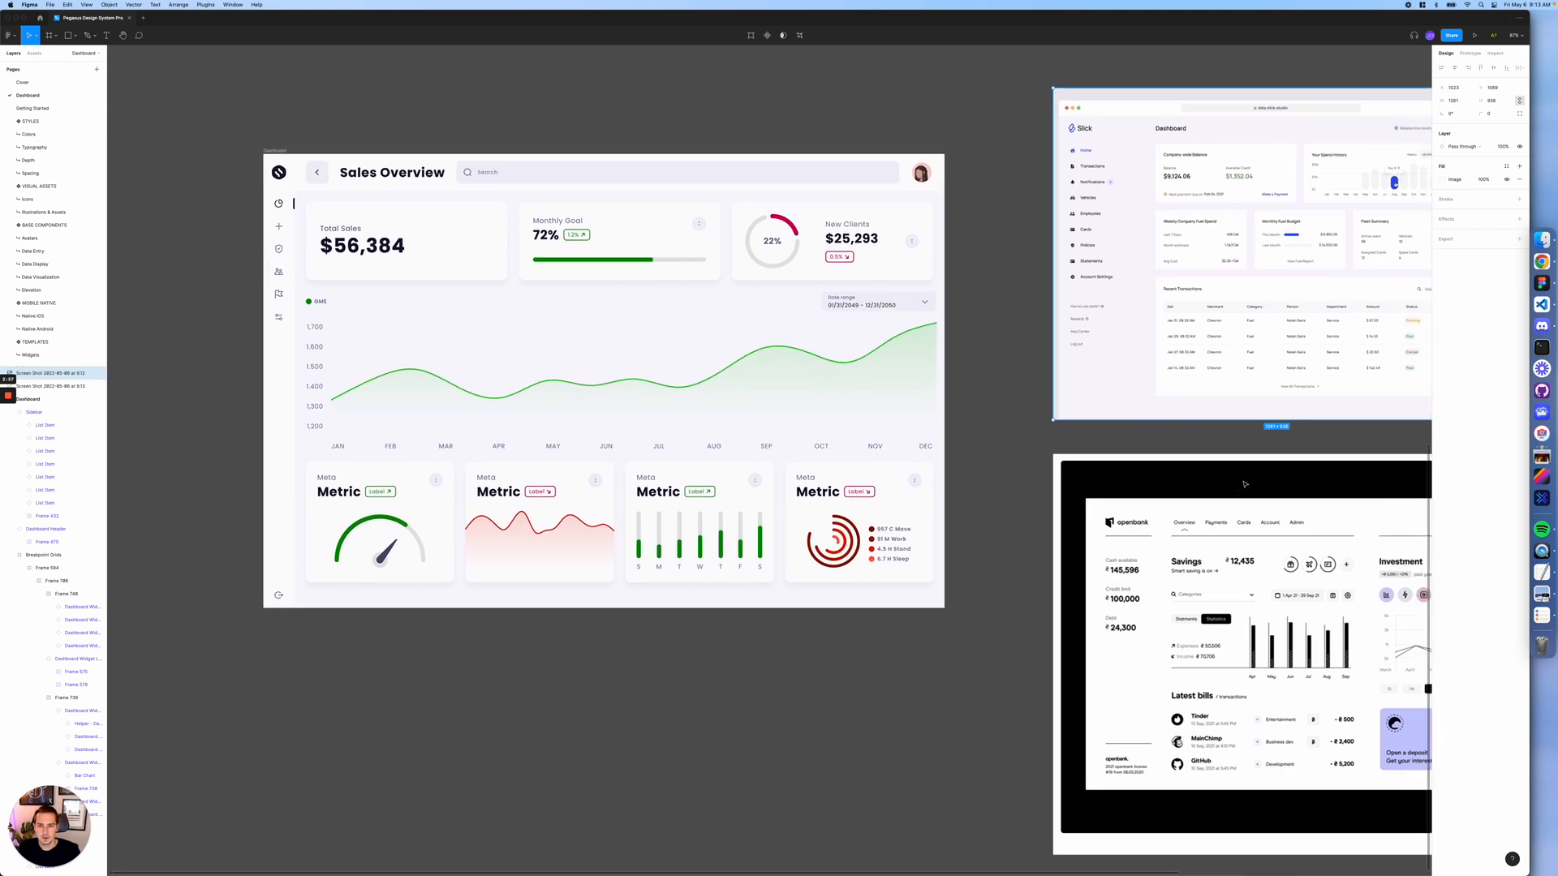
{"action": "scroll", "coordinate": [1246, 485], "scroll_direction": "right", "scroll_amount": 3}
{"action": "scroll", "coordinate": [1245, 485], "scroll_direction": "down", "scroll_amount": 1}
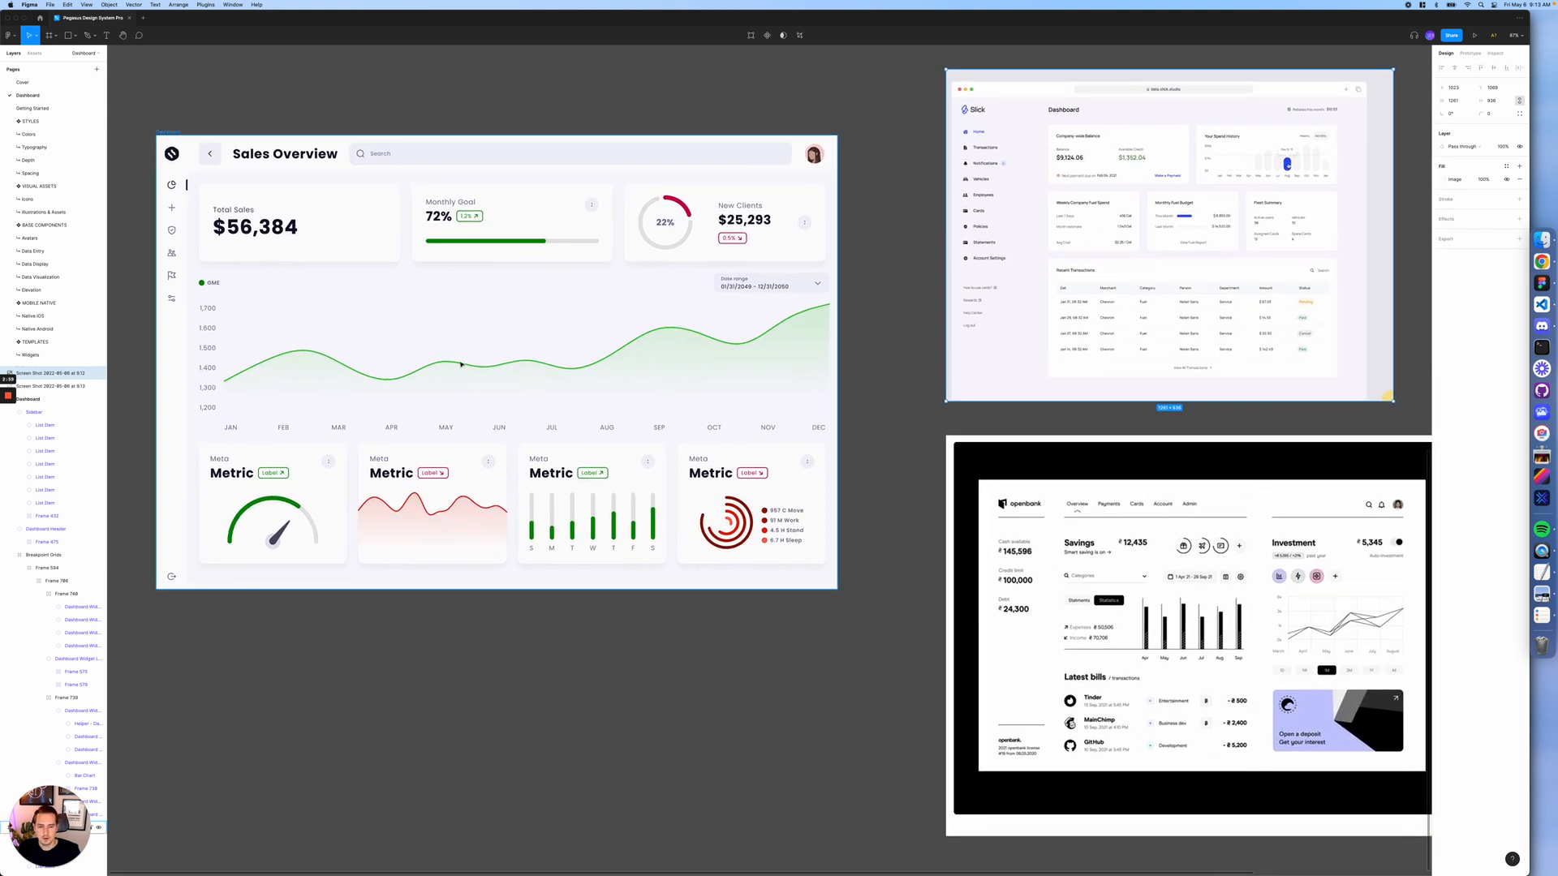
- Select the large line chart widget in the Sales Overview dashboard and change its type to Bar
{"action": "double_click", "coordinate": [461, 365]}
{"action": "double_click", "coordinate": [461, 364]}
{"action": "double_click", "coordinate": [461, 365]}
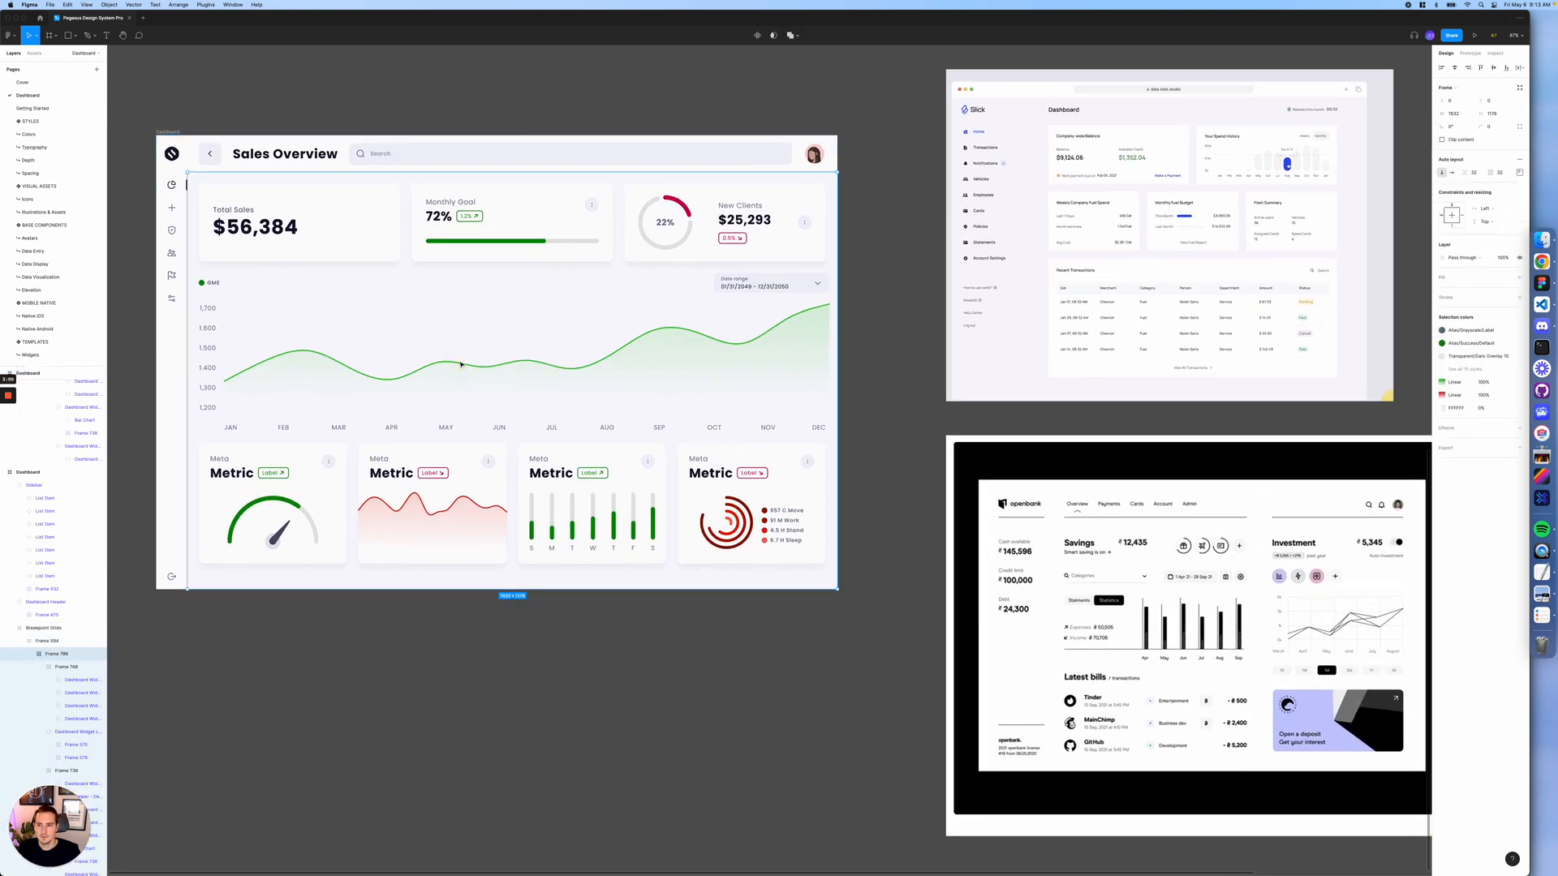
{"action": "double_click", "coordinate": [461, 364]}
{"action": "double_click", "coordinate": [461, 365]}
{"action": "left_click", "coordinate": [957, 322]}
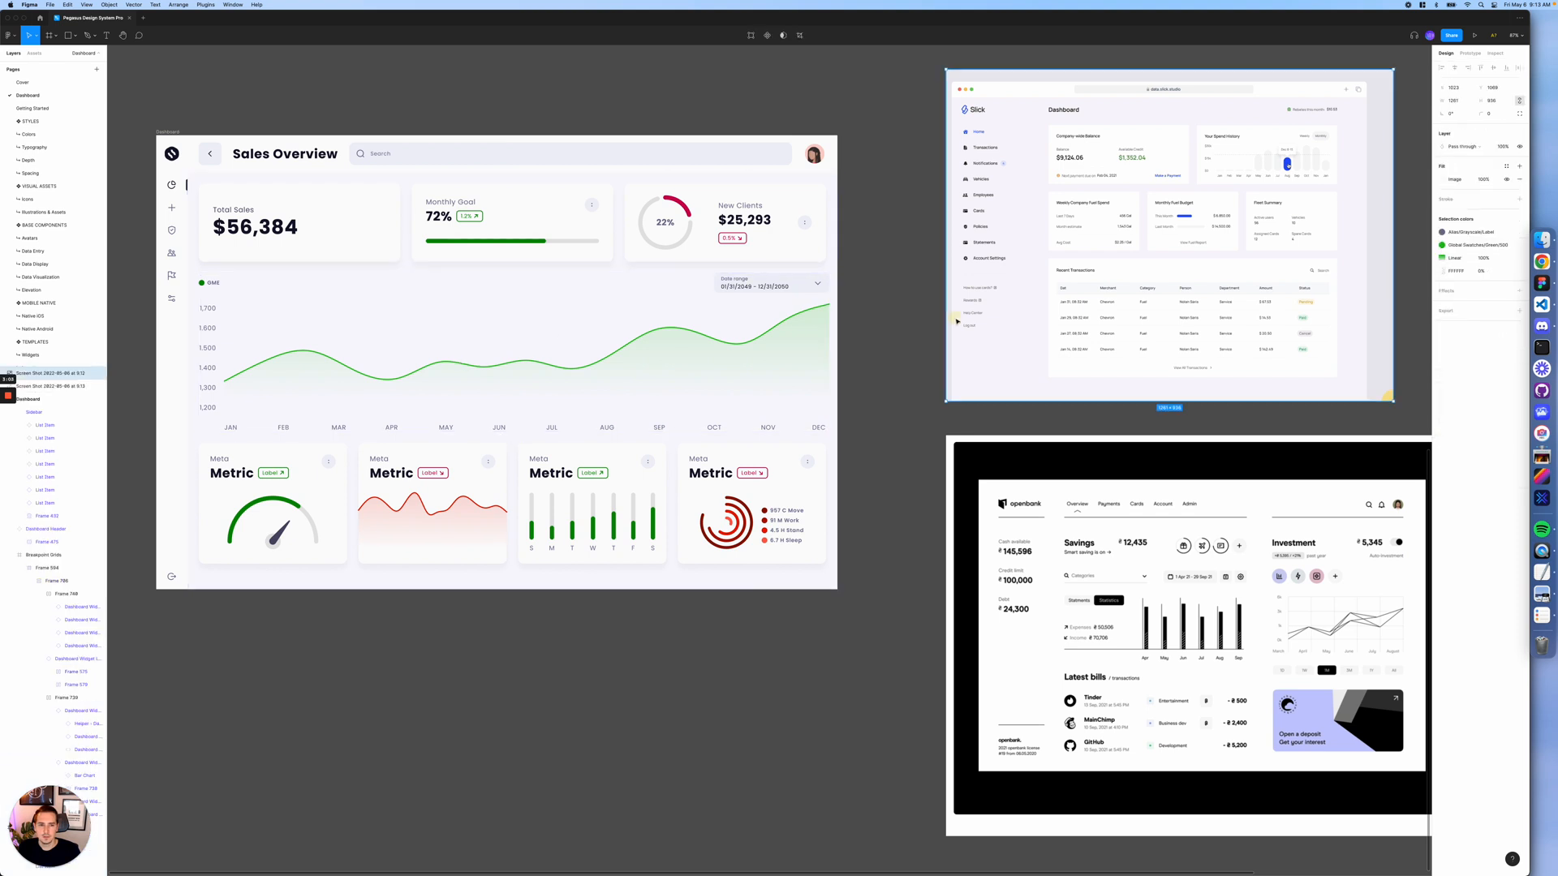
{"action": "left_click", "coordinate": [729, 300]}
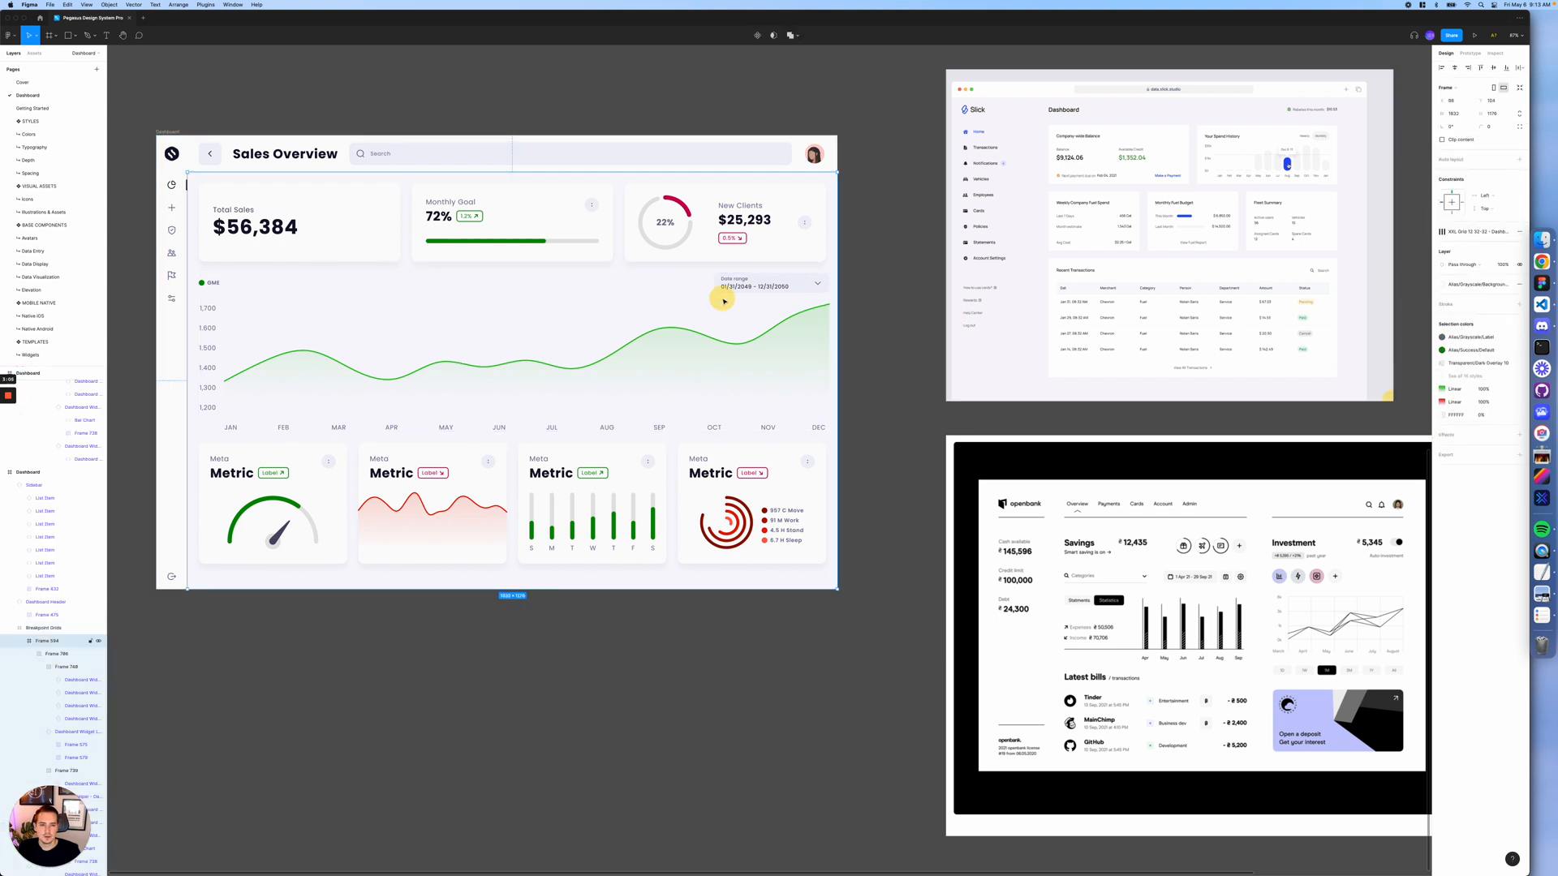
{"action": "double_click", "coordinate": [723, 300]}
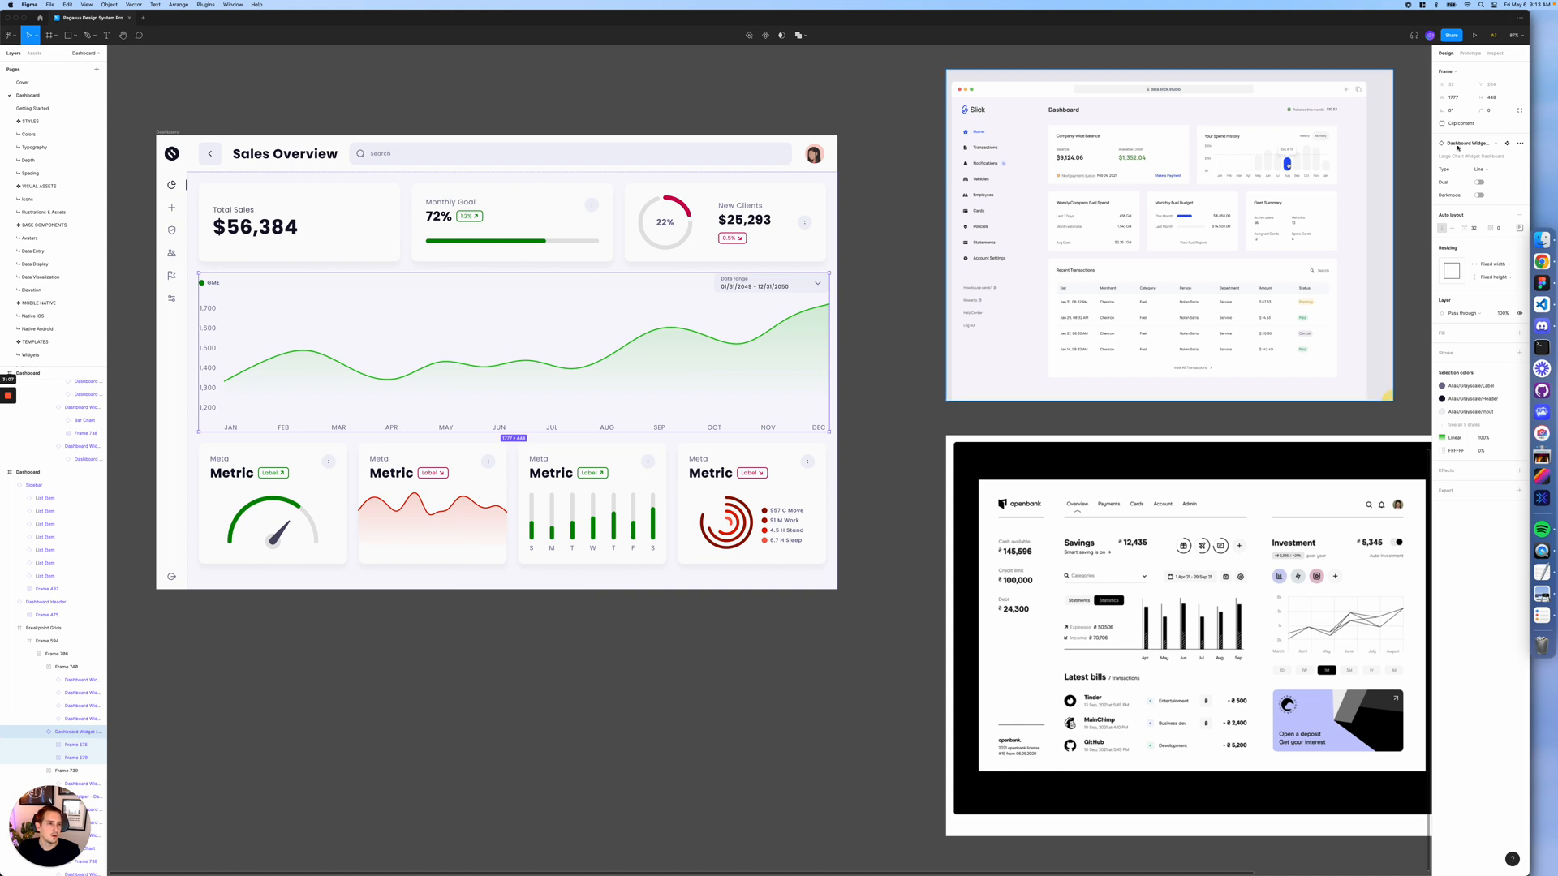
{"action": "left_click", "coordinate": [1490, 169]}
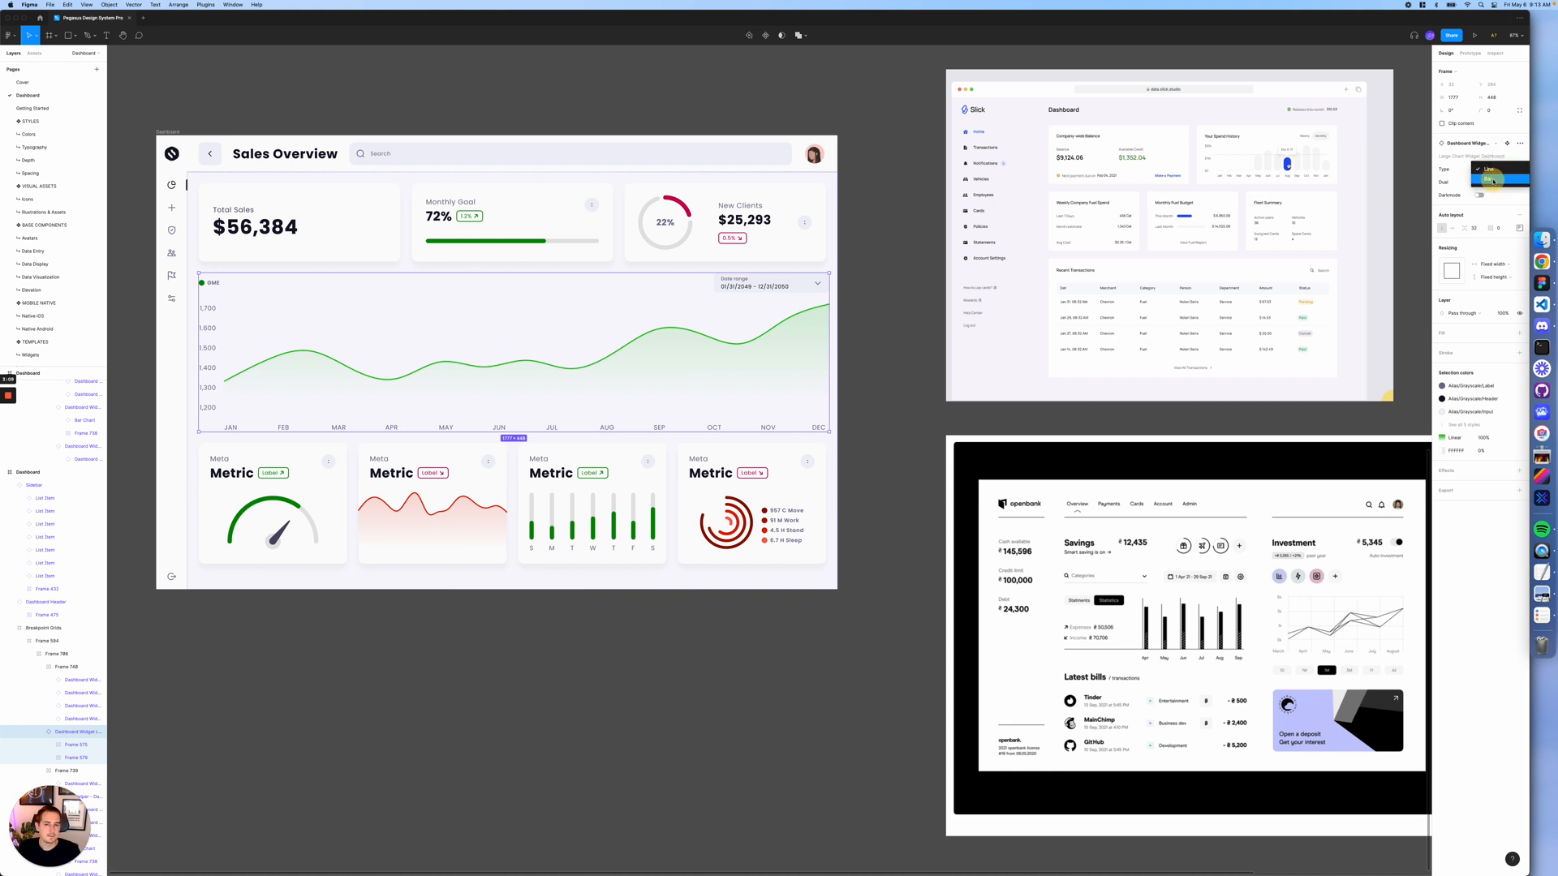
{"action": "left_click", "coordinate": [1492, 180]}
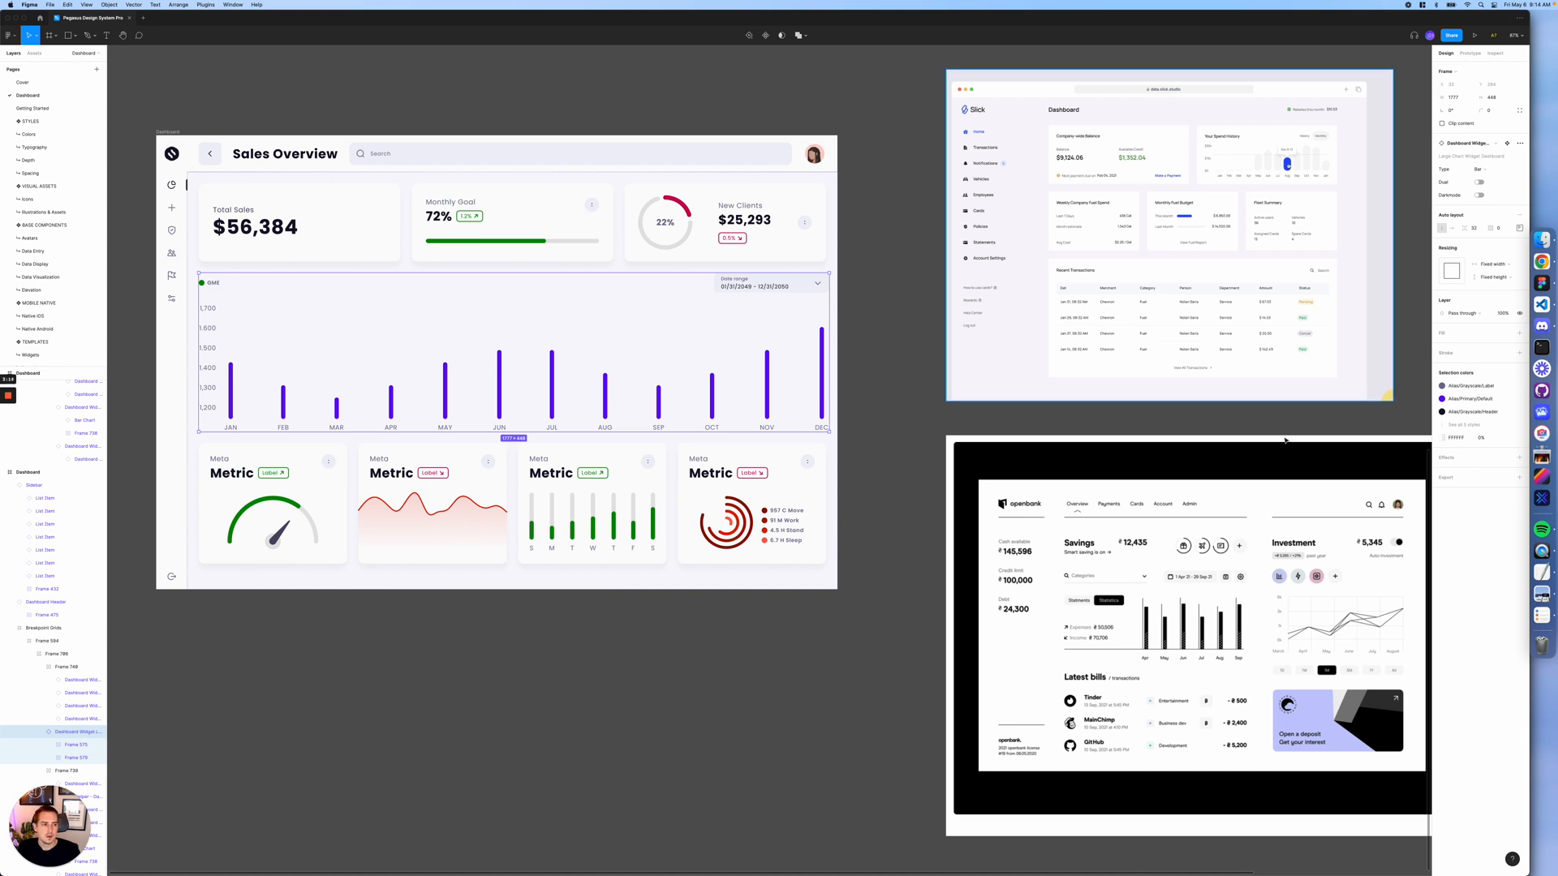
- Recolor the chart's purple bars and green legend dot with the near-black Grayscale/Header style
{"action": "left_click", "coordinate": [1471, 400]}
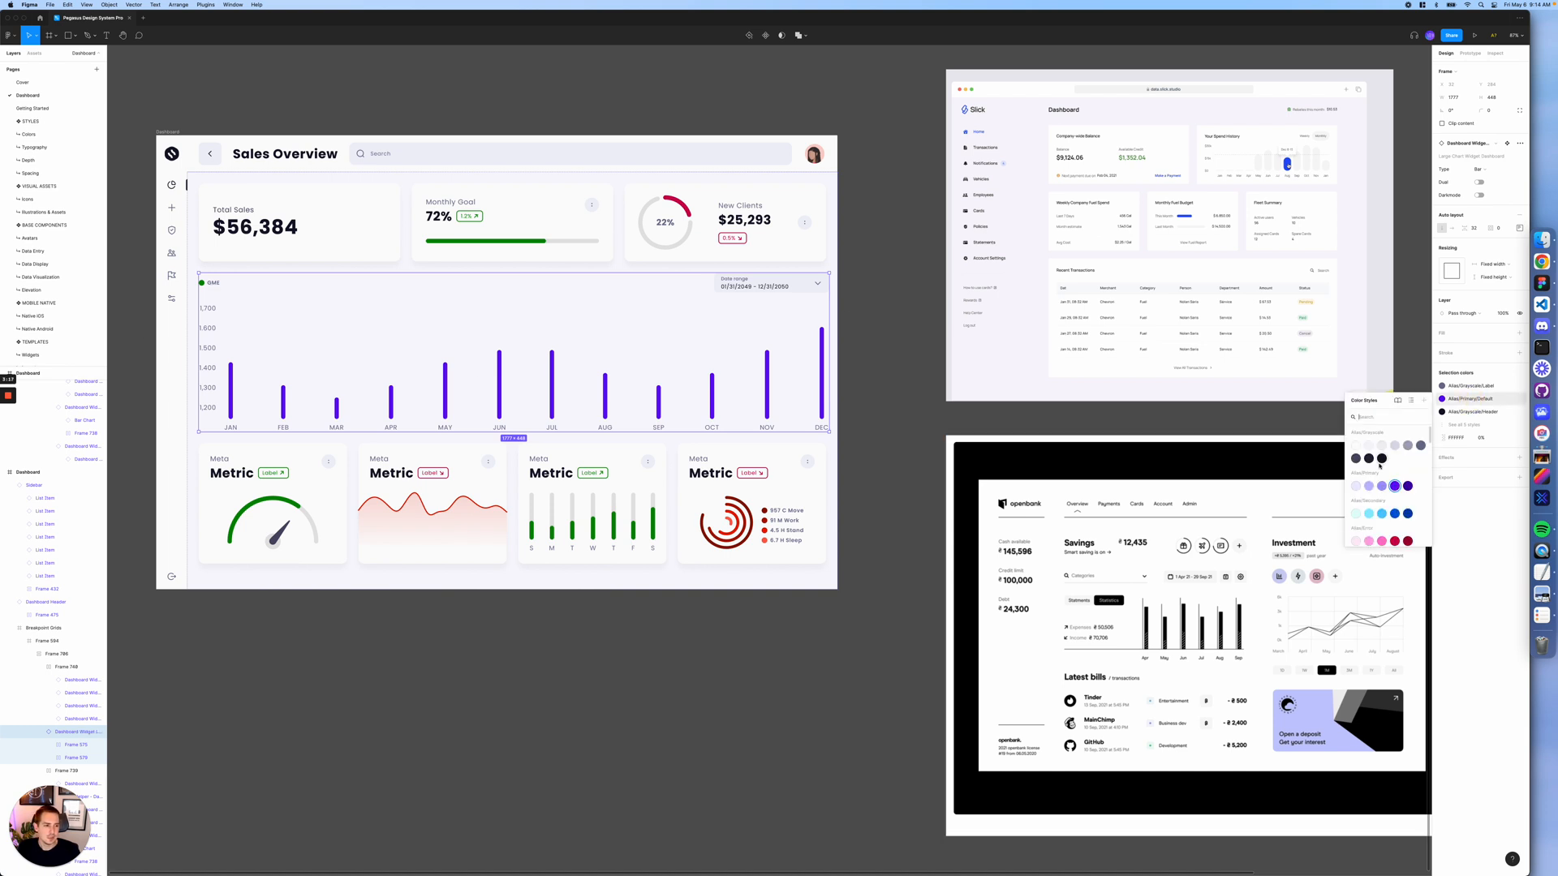
{"action": "left_click", "coordinate": [1382, 459]}
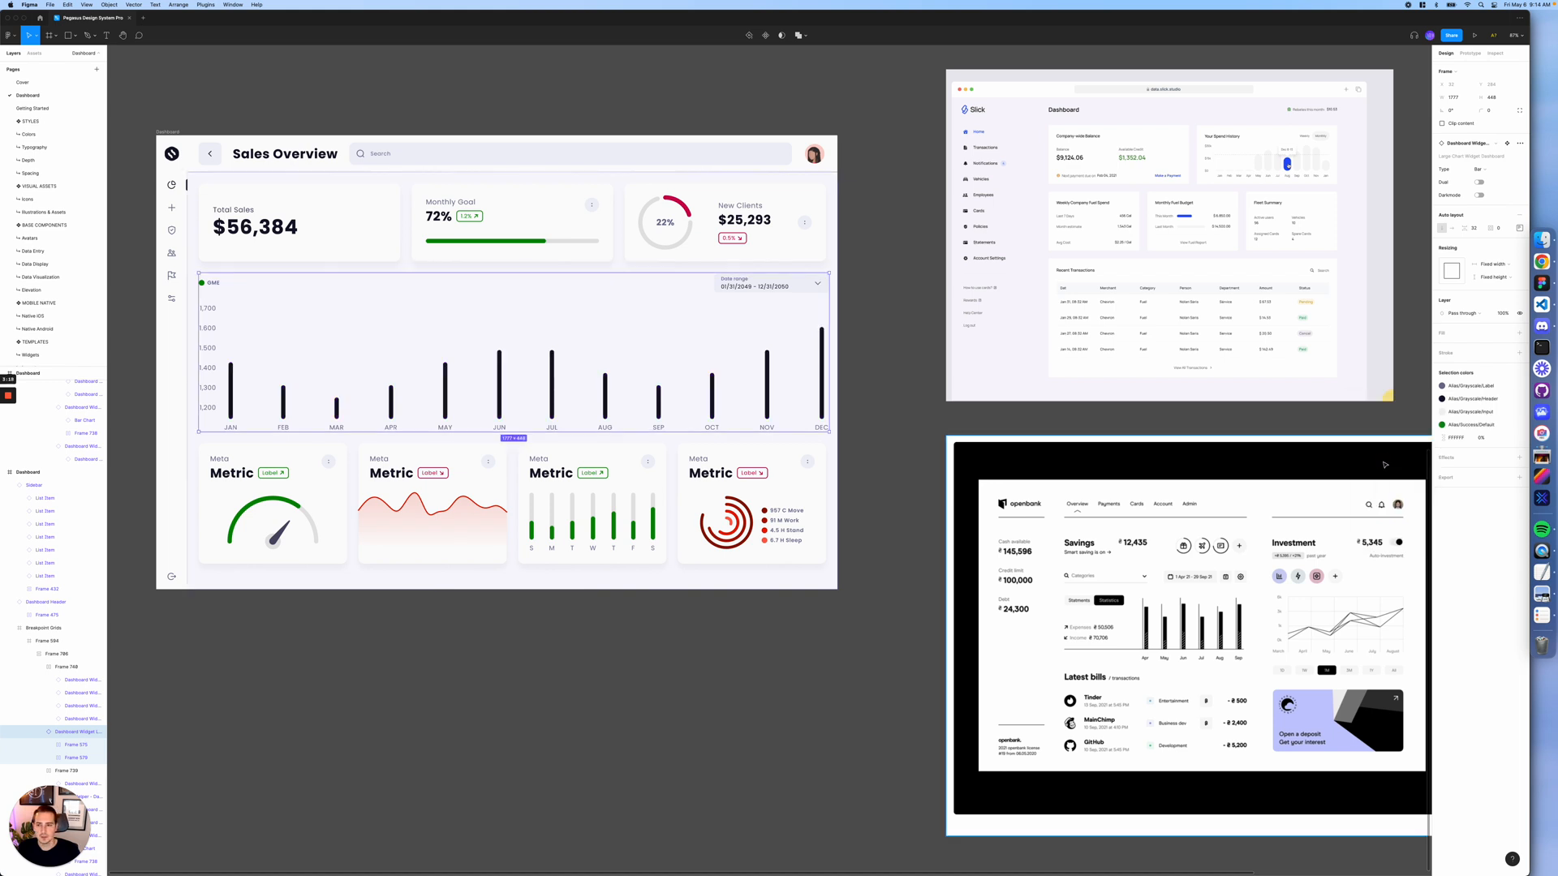
{"action": "left_click", "coordinate": [1470, 425]}
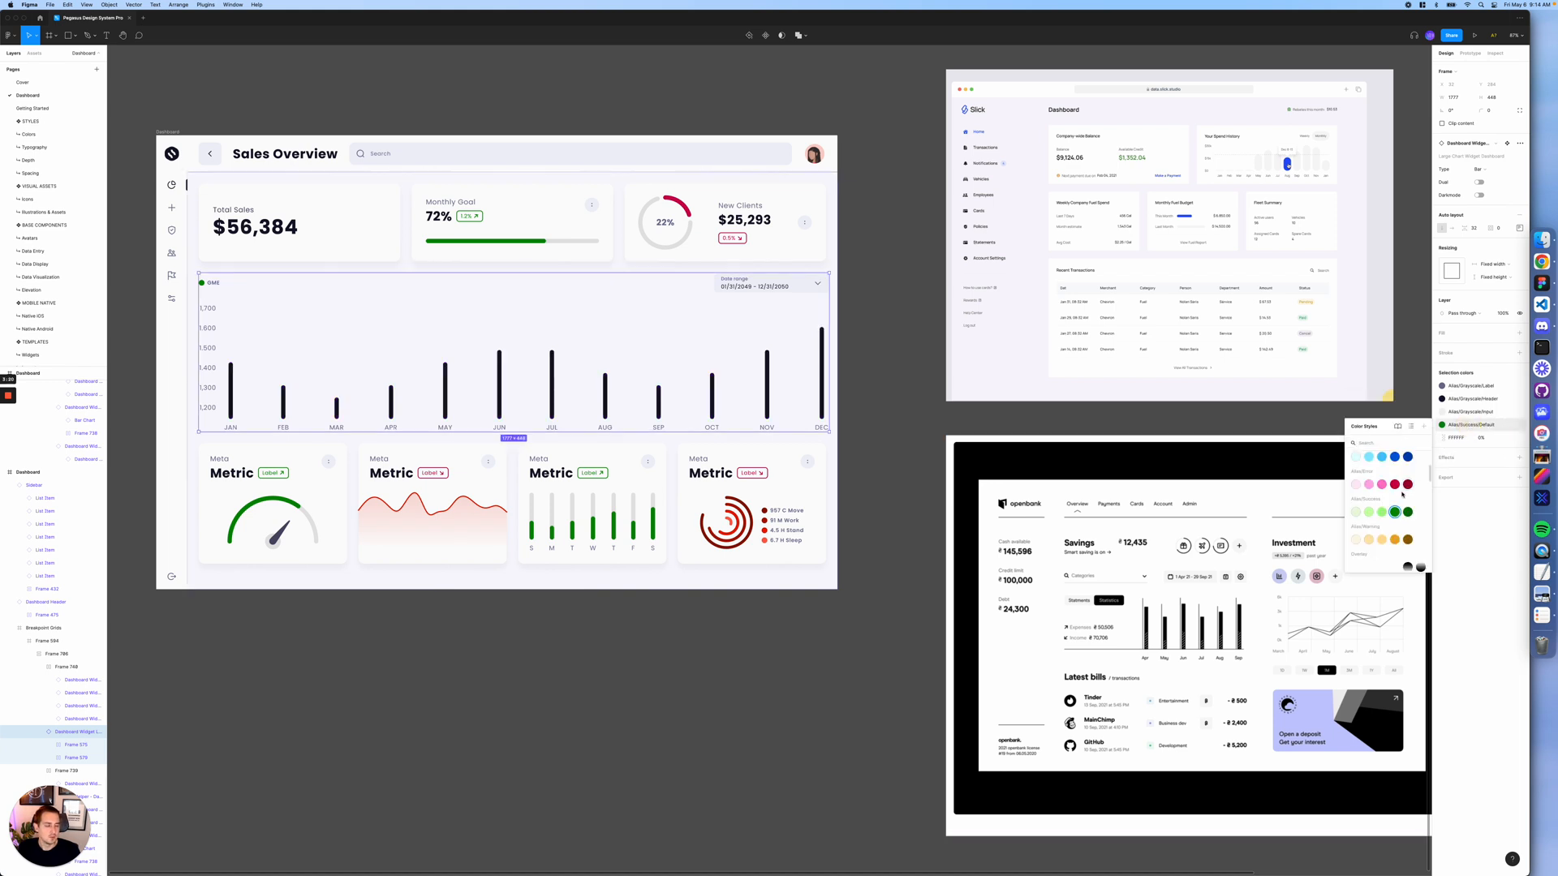
{"action": "scroll", "coordinate": [1402, 495], "scroll_direction": "up", "scroll_amount": 5}
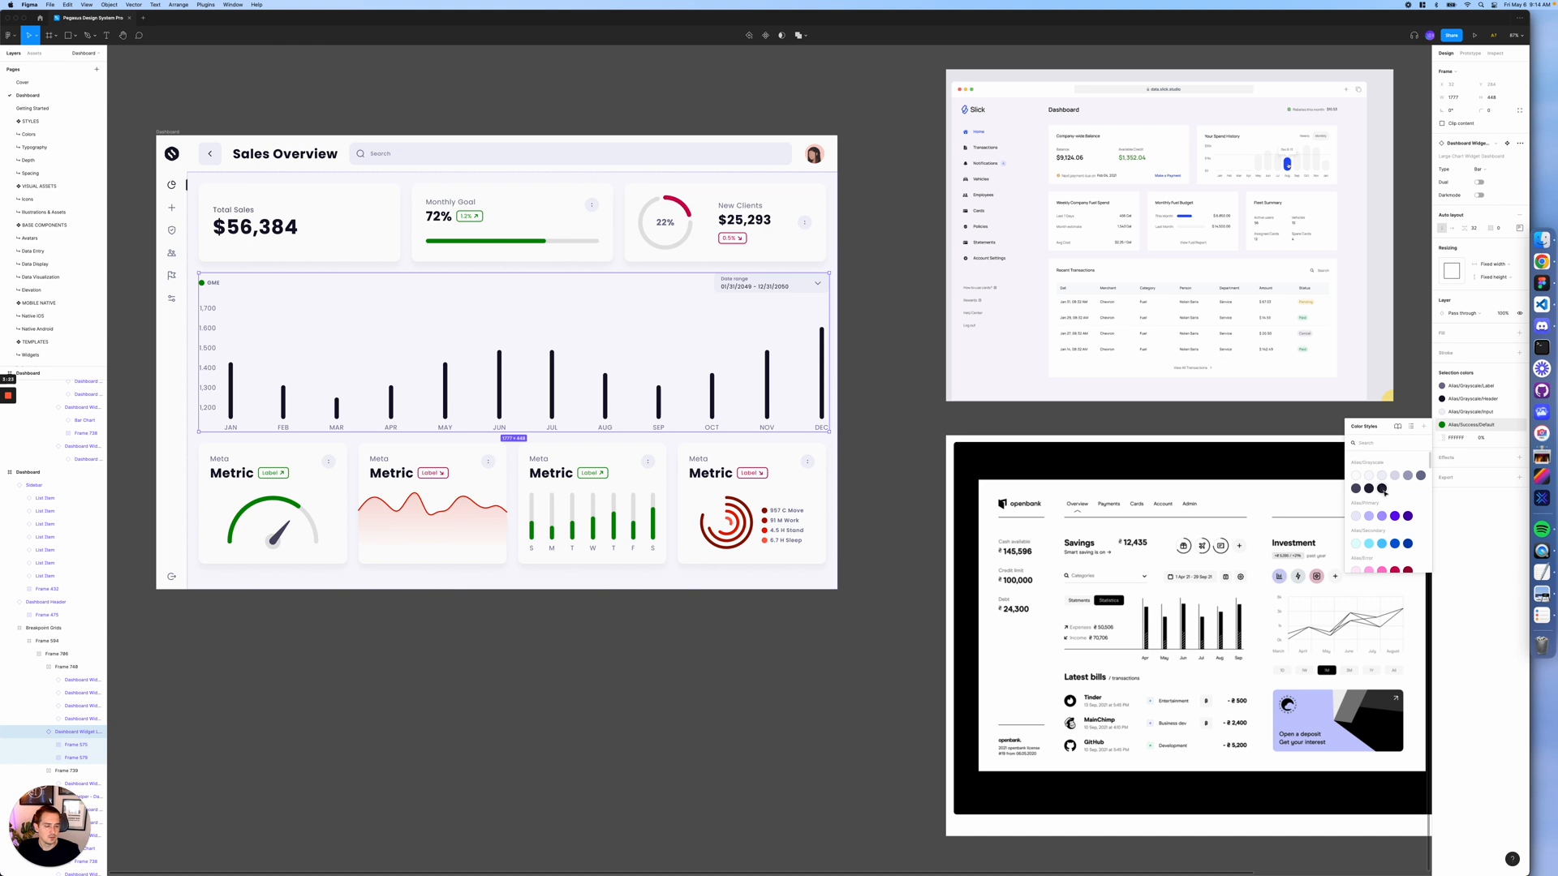
{"action": "left_click", "coordinate": [1384, 491]}
{"action": "left_click", "coordinate": [705, 656]}
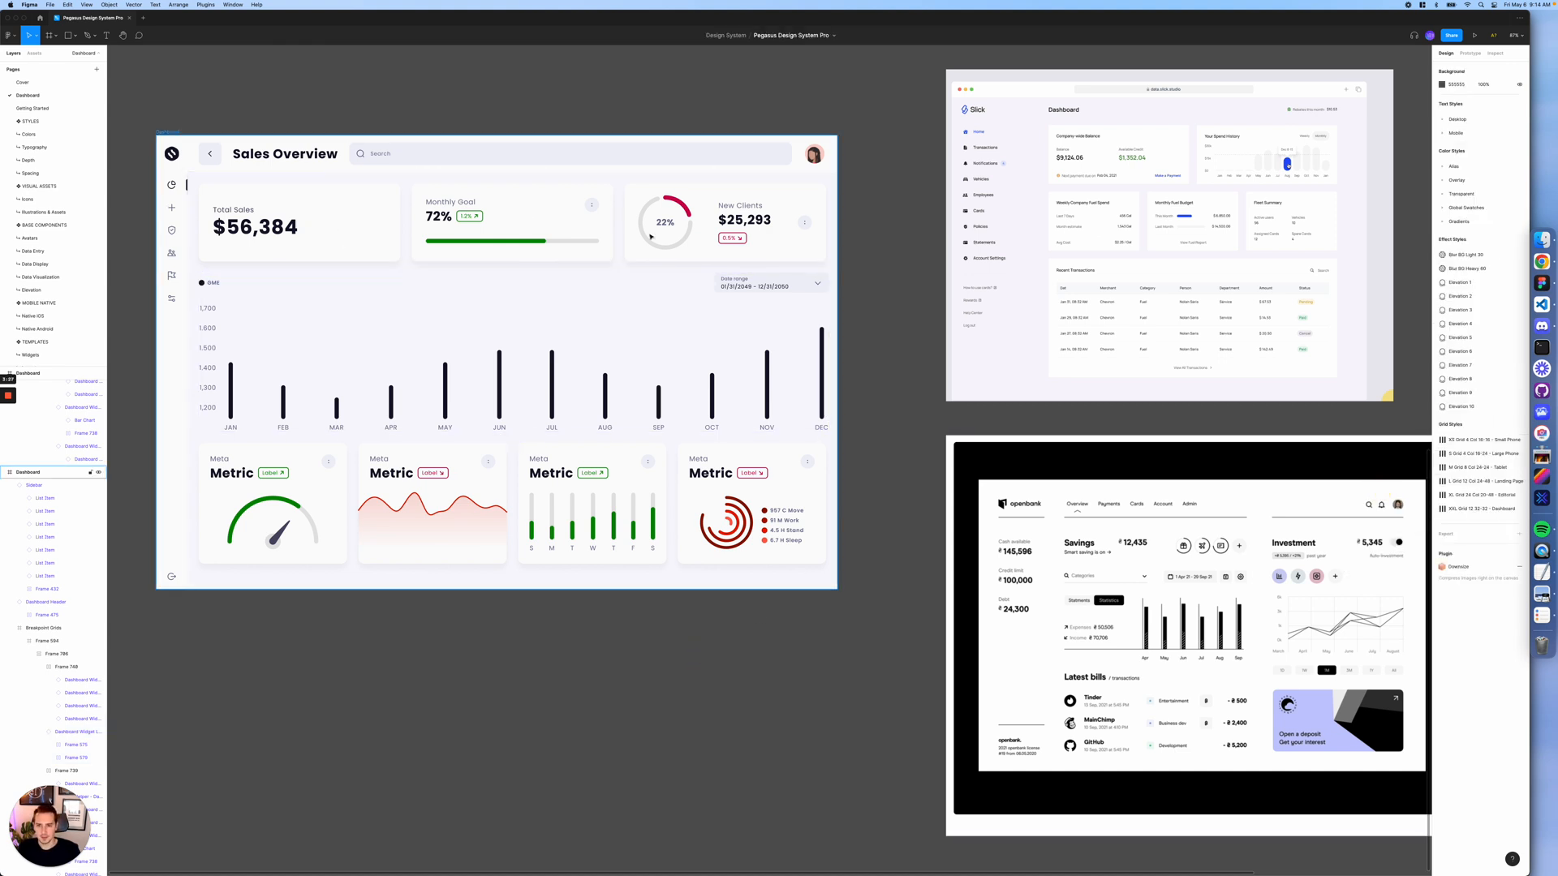
- Search the component assets for the table components and place a Table Column instance below the dashboard
{"action": "scroll", "coordinate": [484, 211], "scroll_direction": "down", "scroll_amount": 2}
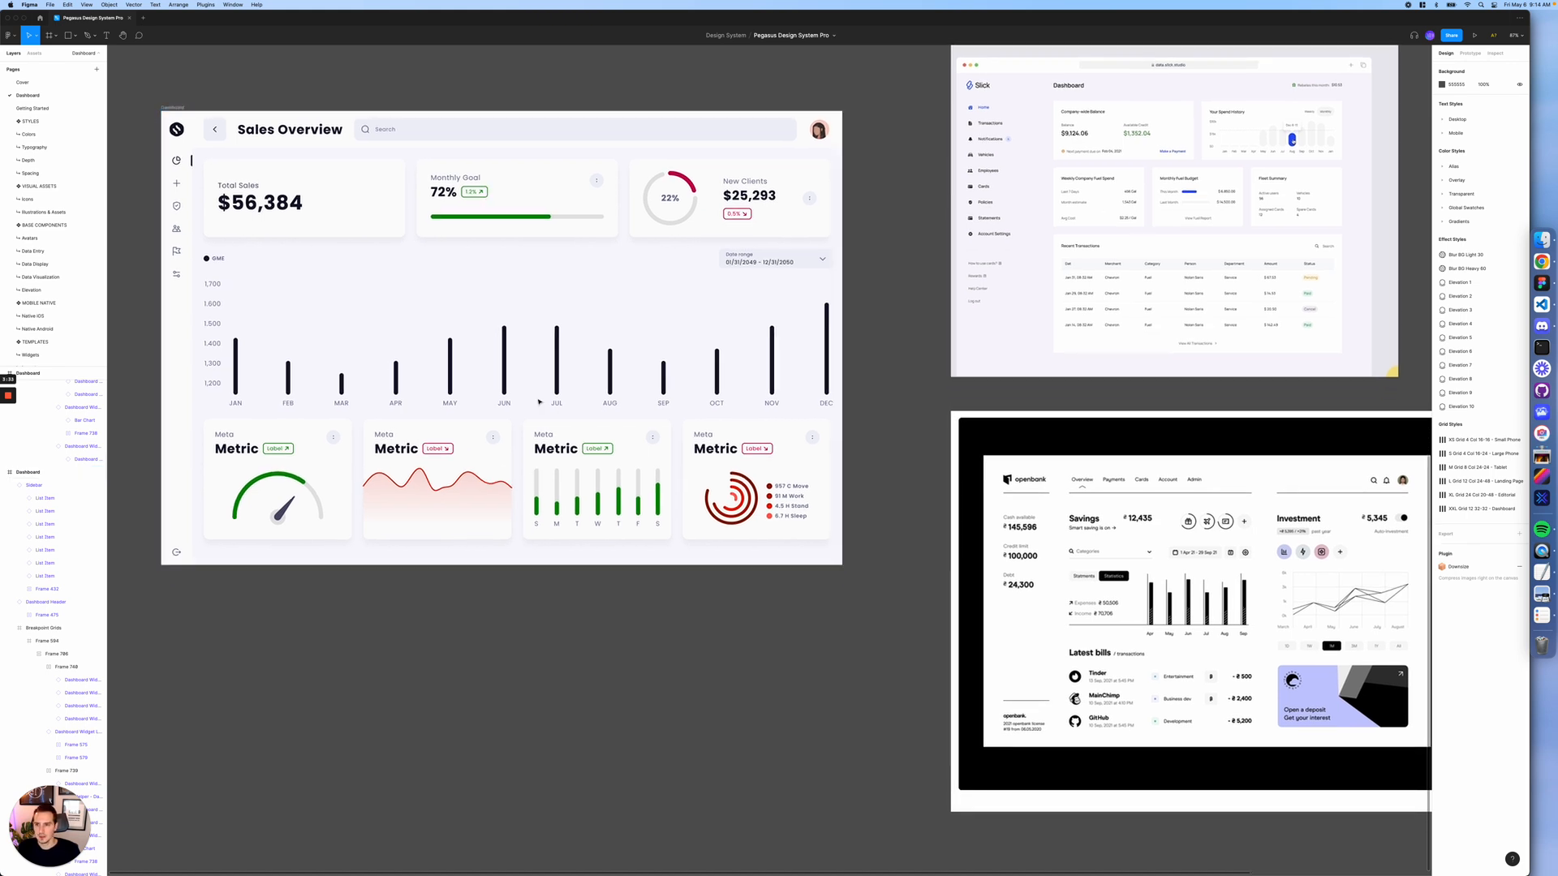
{"action": "scroll", "coordinate": [538, 401], "scroll_direction": "down", "scroll_amount": 2}
{"action": "left_click", "coordinate": [34, 53]}
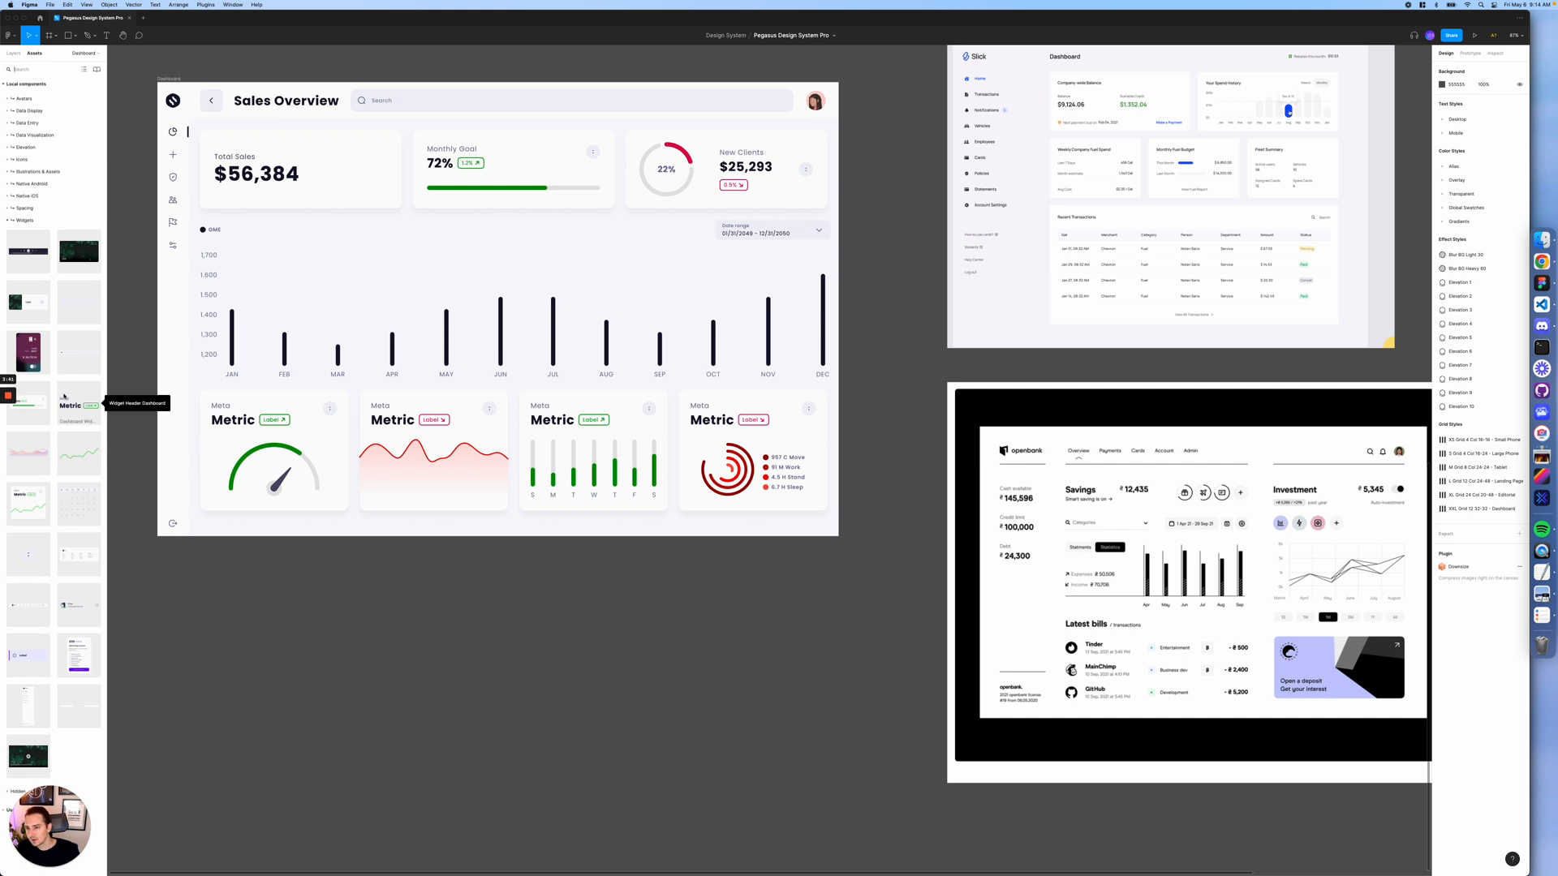
{"action": "left_click", "coordinate": [36, 69]}
{"action": "type", "text": "c"}
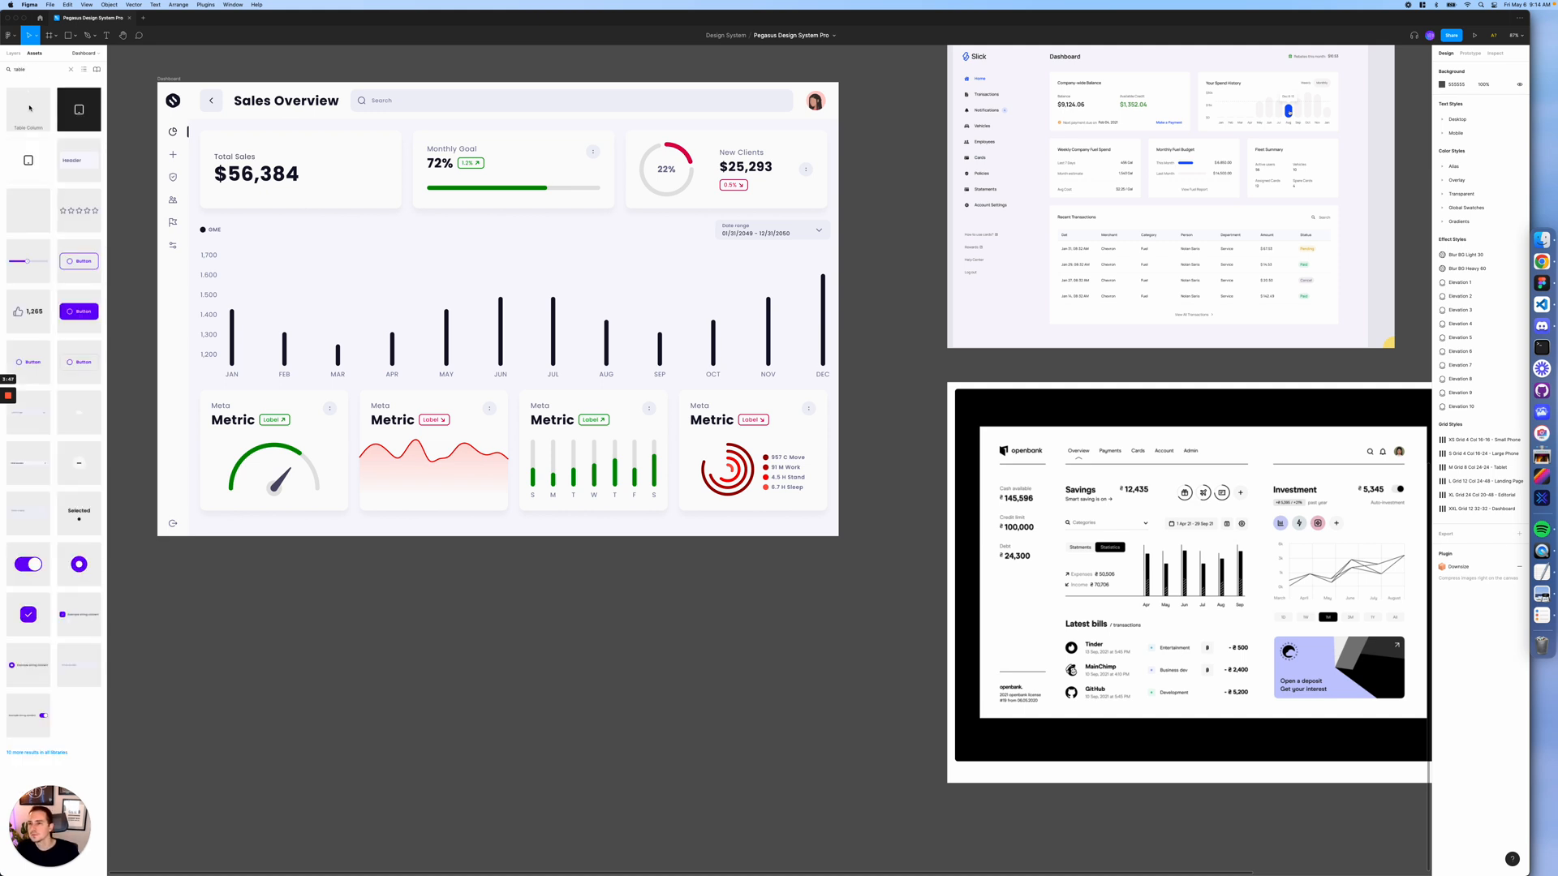
{"action": "left_click_drag", "start_coordinate": [26, 110], "coordinate": [393, 699]}
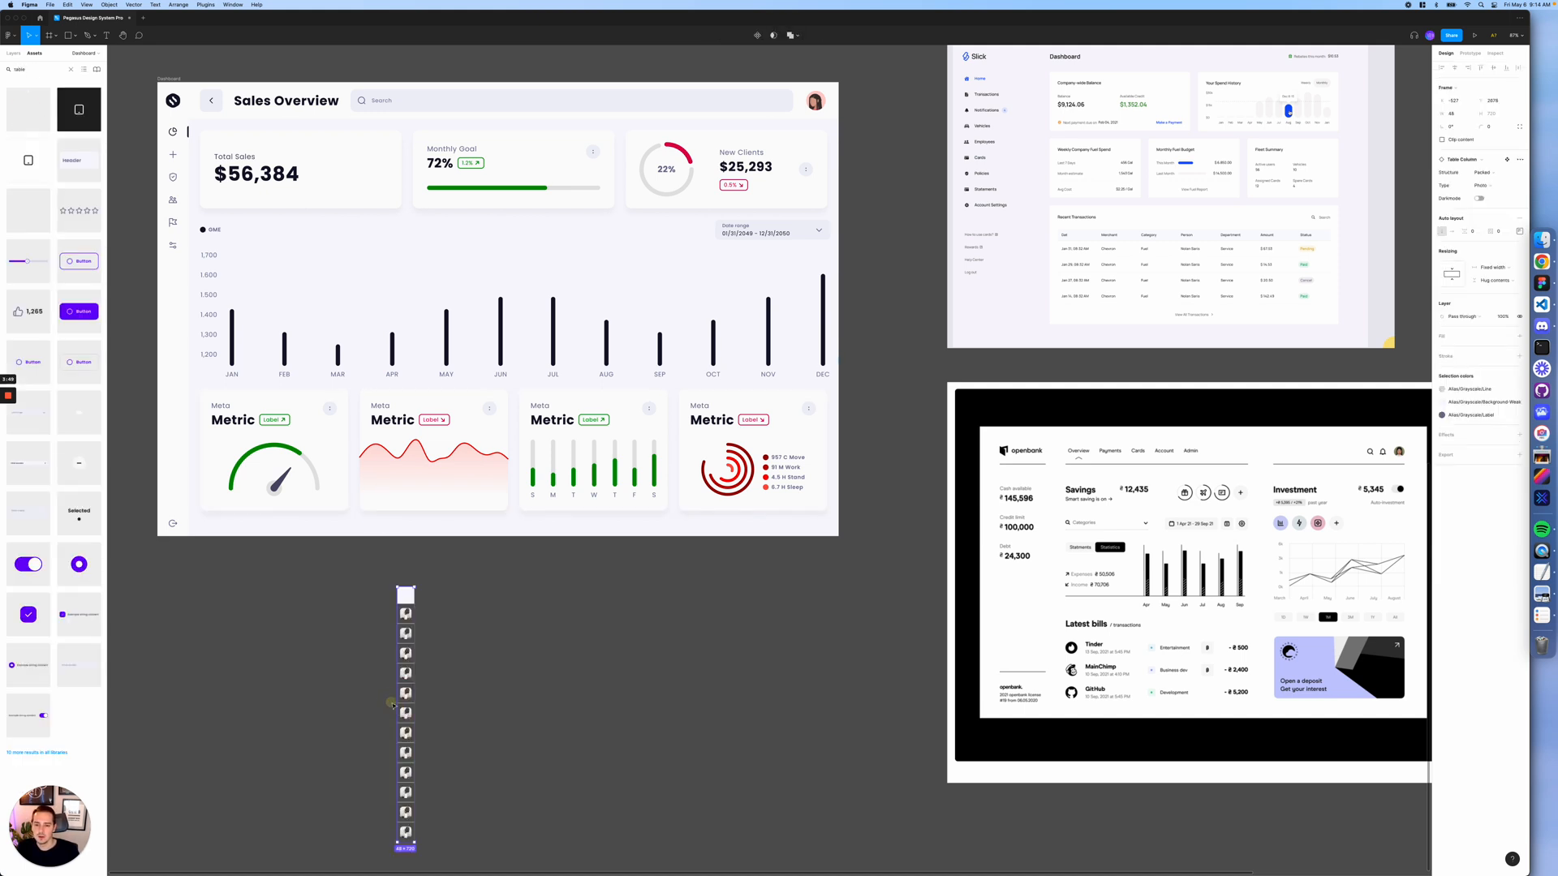
- Shift the table column slightly left beneath the dashboard and set its type to Action
{"action": "scroll", "coordinate": [393, 706], "scroll_direction": "down", "scroll_amount": 2}
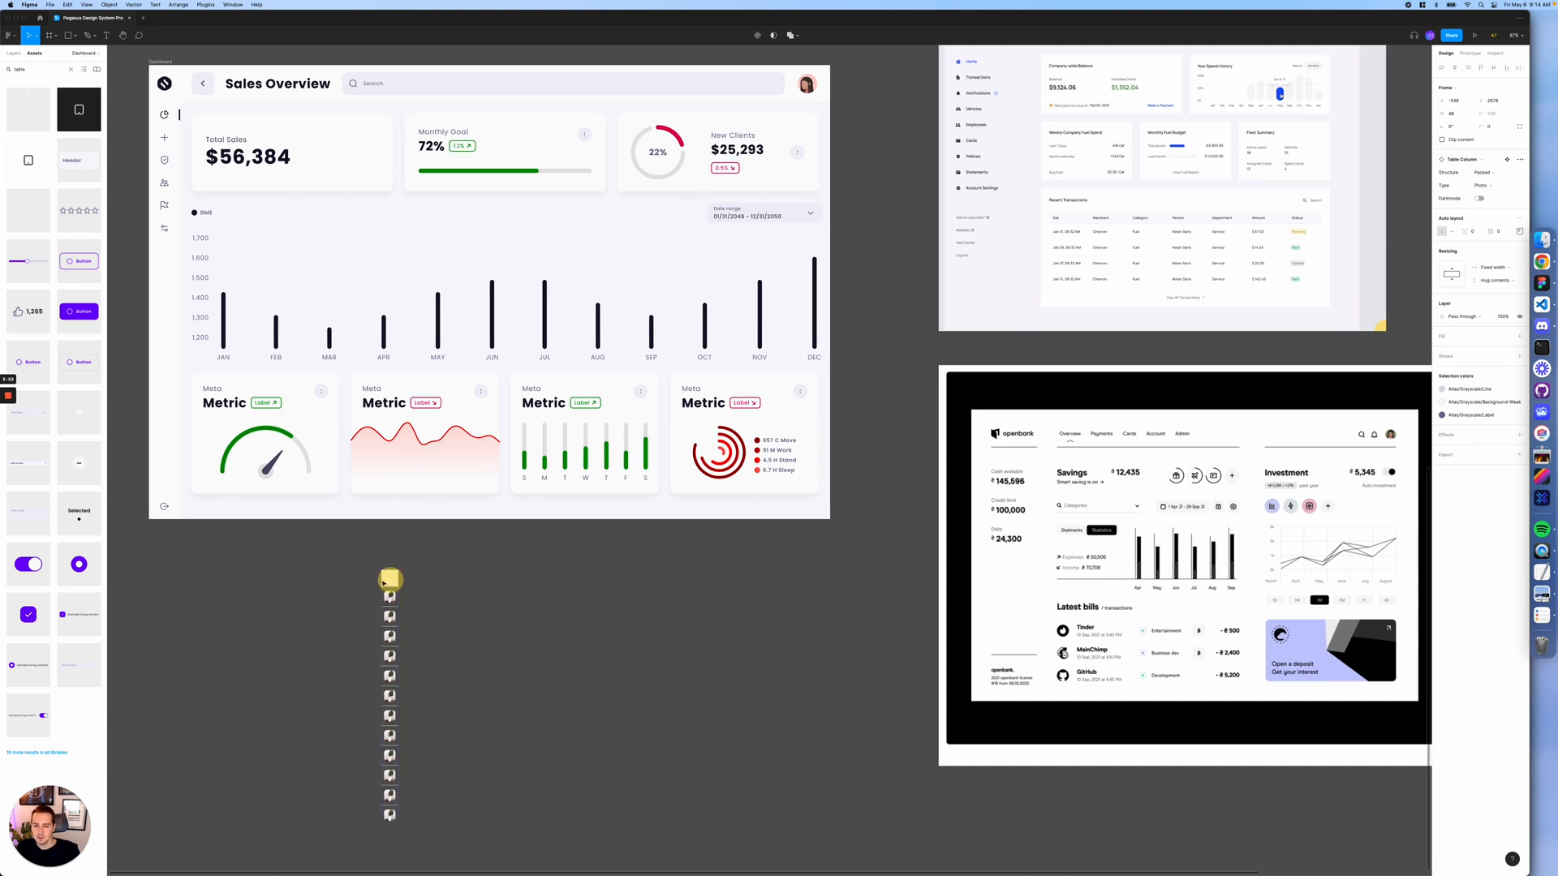
{"action": "left_click_drag", "start_coordinate": [400, 582], "coordinate": [362, 579]}
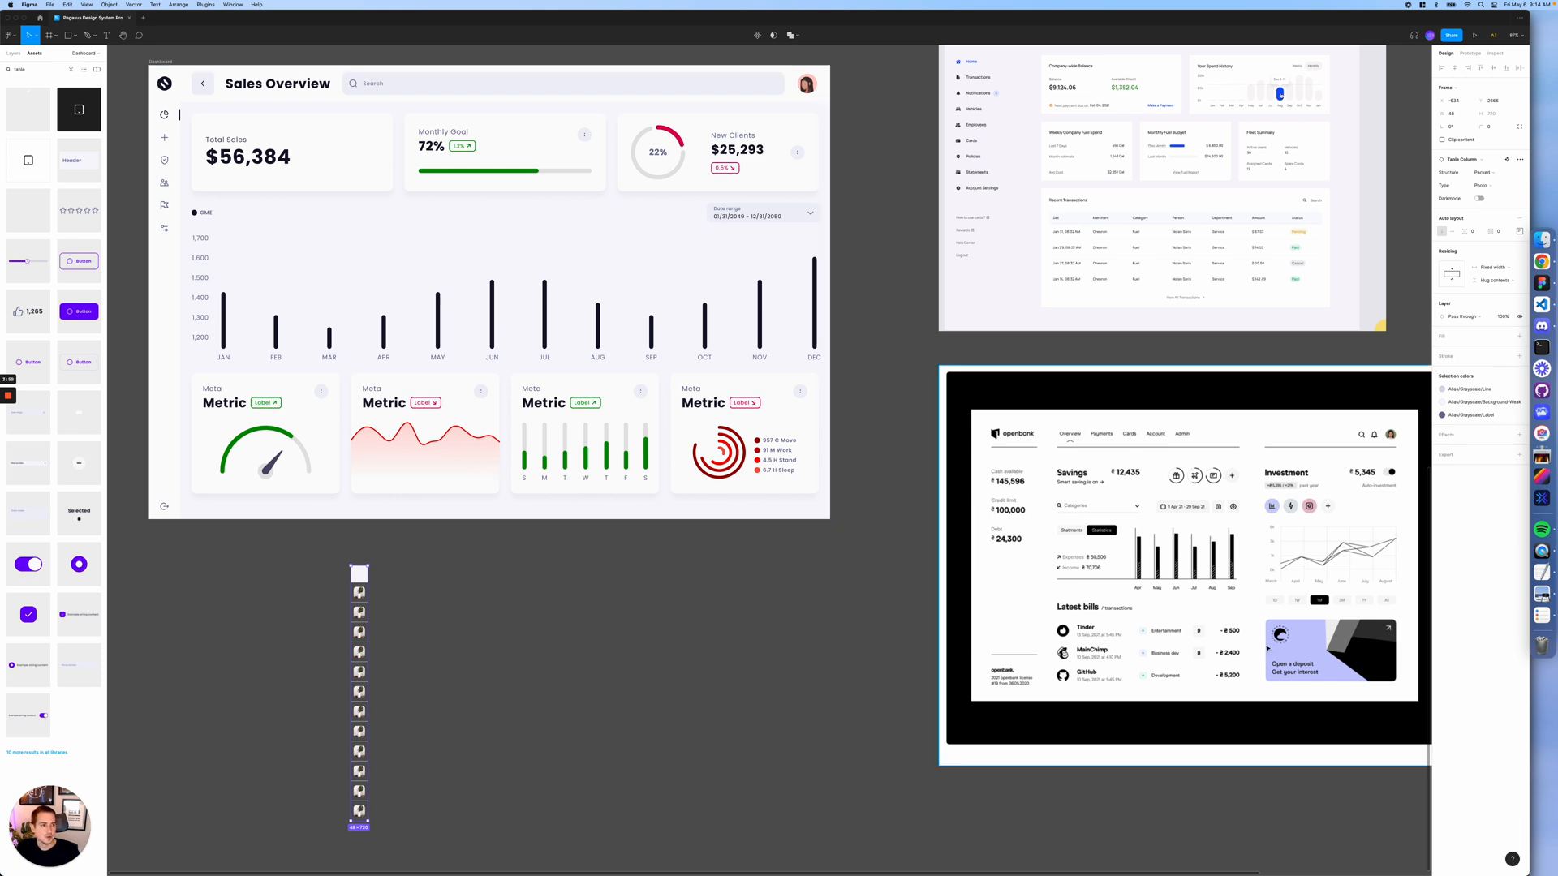
{"action": "left_click", "coordinate": [1491, 185]}
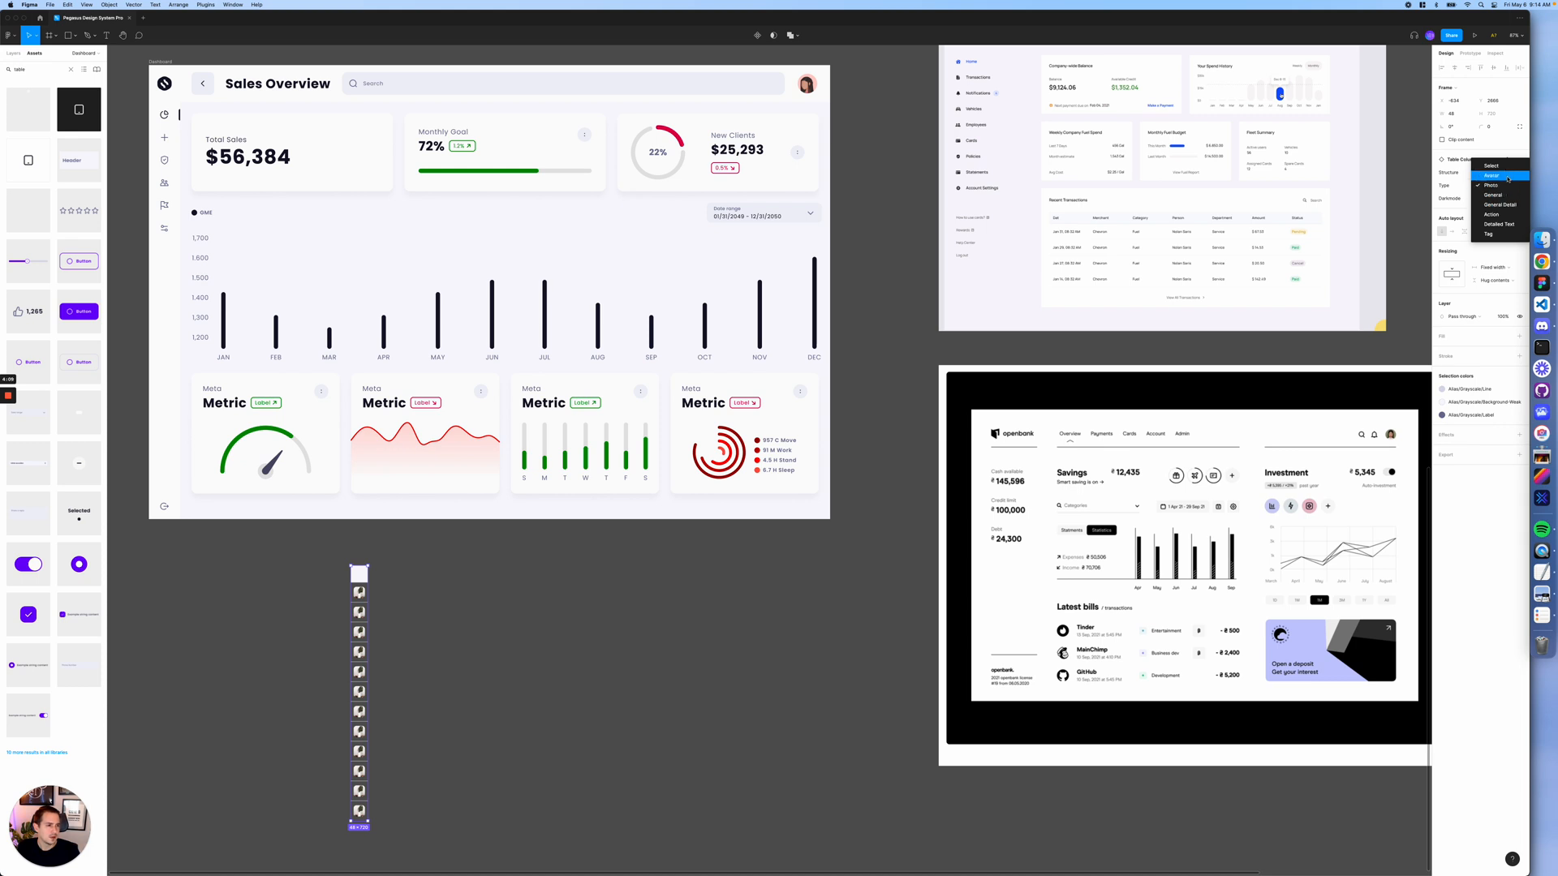
{"action": "left_click", "coordinate": [1505, 215]}
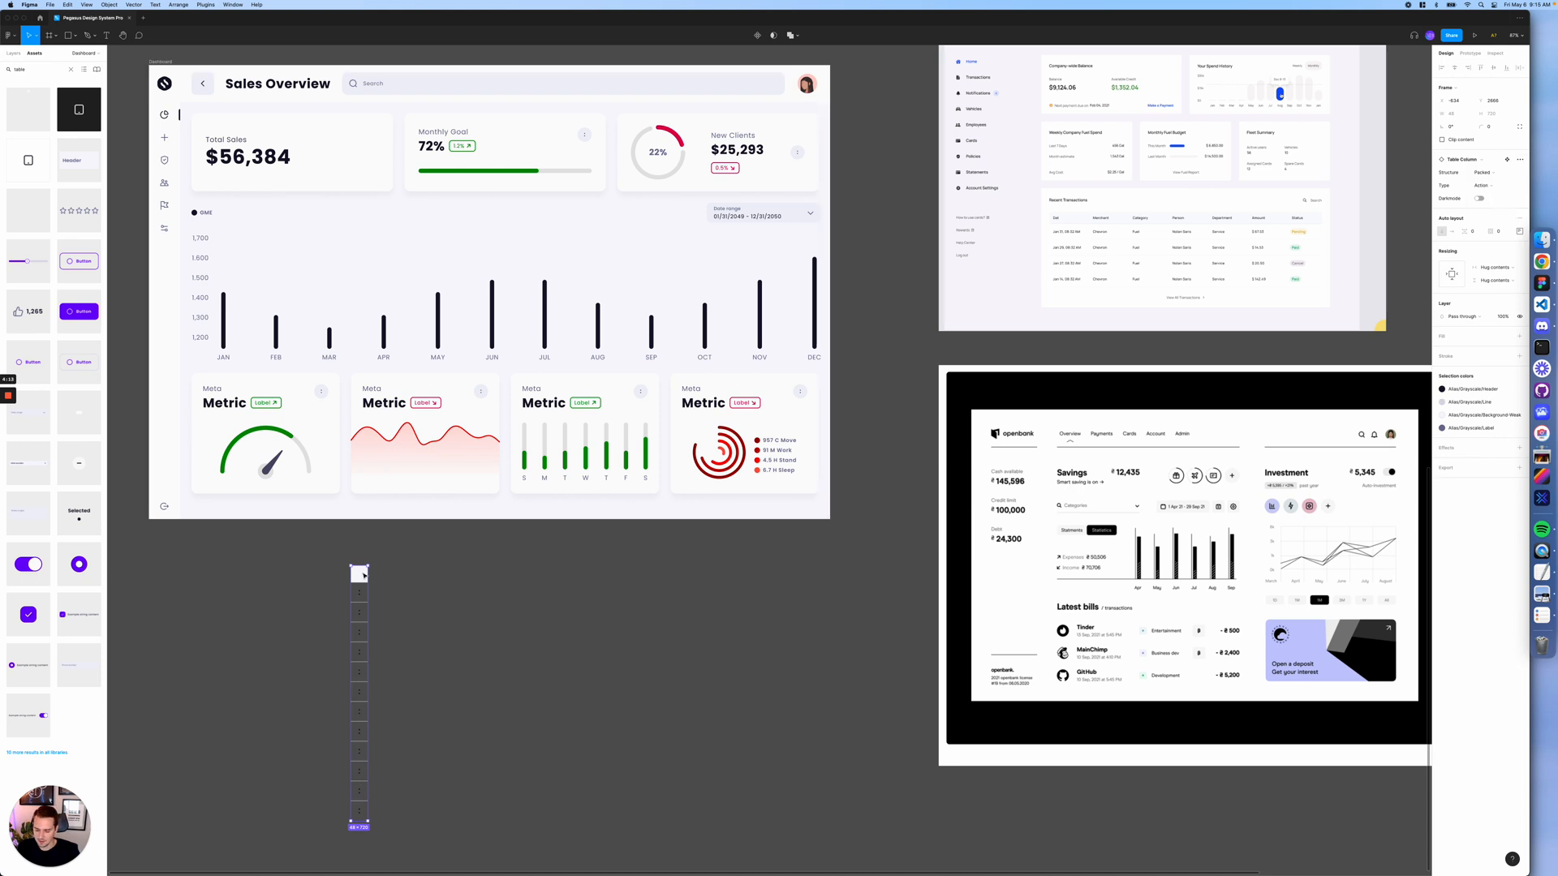
- Duplicate the Action table column directly beside the original and wrap both columns in a horizontal auto layout frame
{"action": "key", "text": "super+v"}
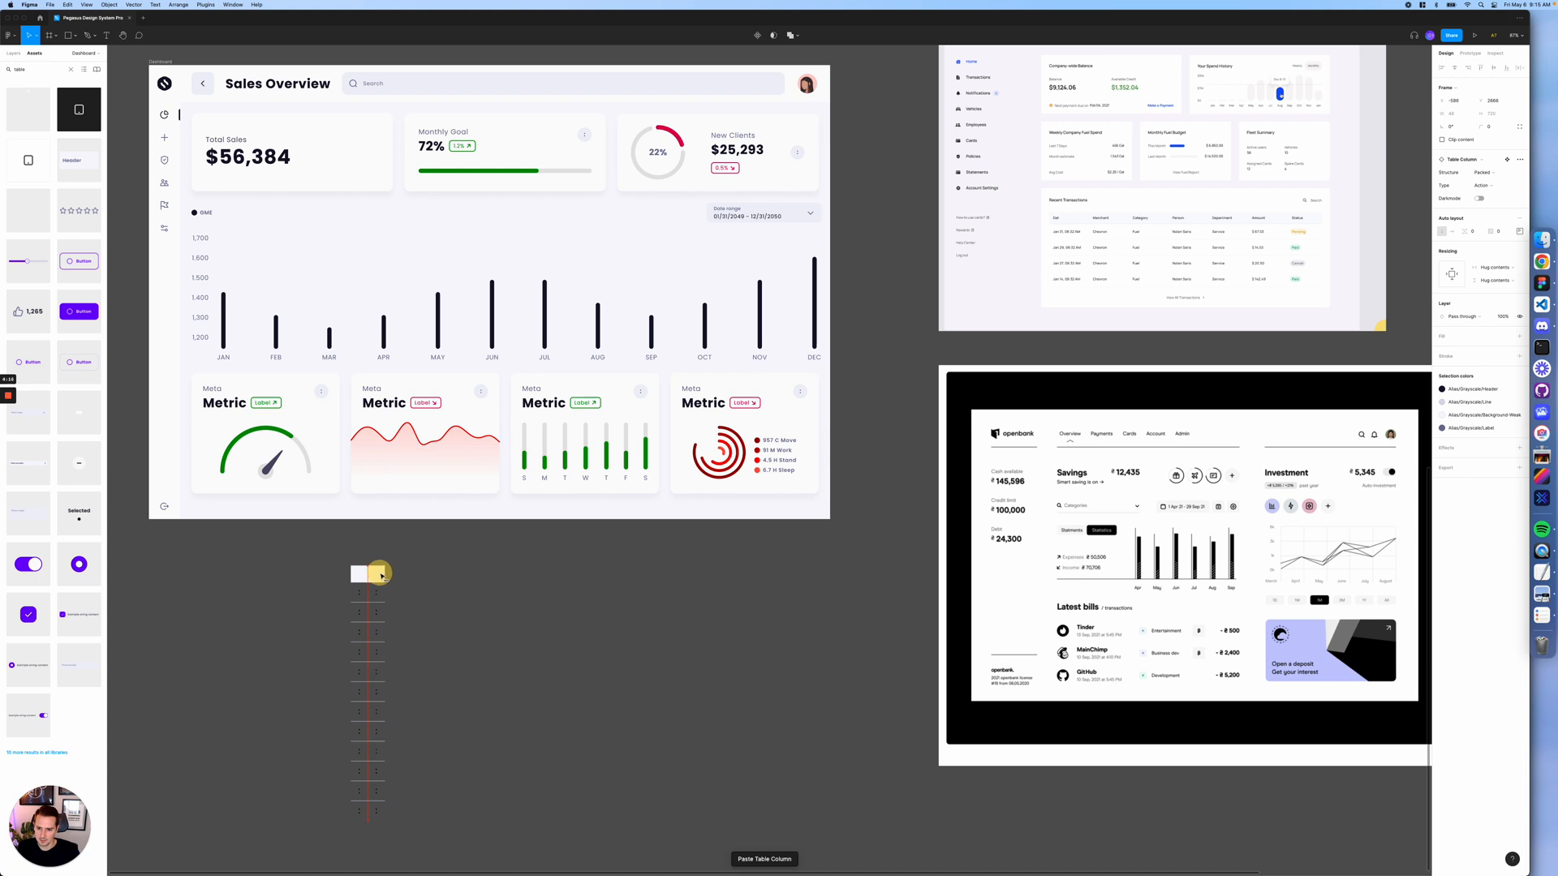
{"action": "left_click_drag", "start_coordinate": [405, 558], "coordinate": [307, 870]}
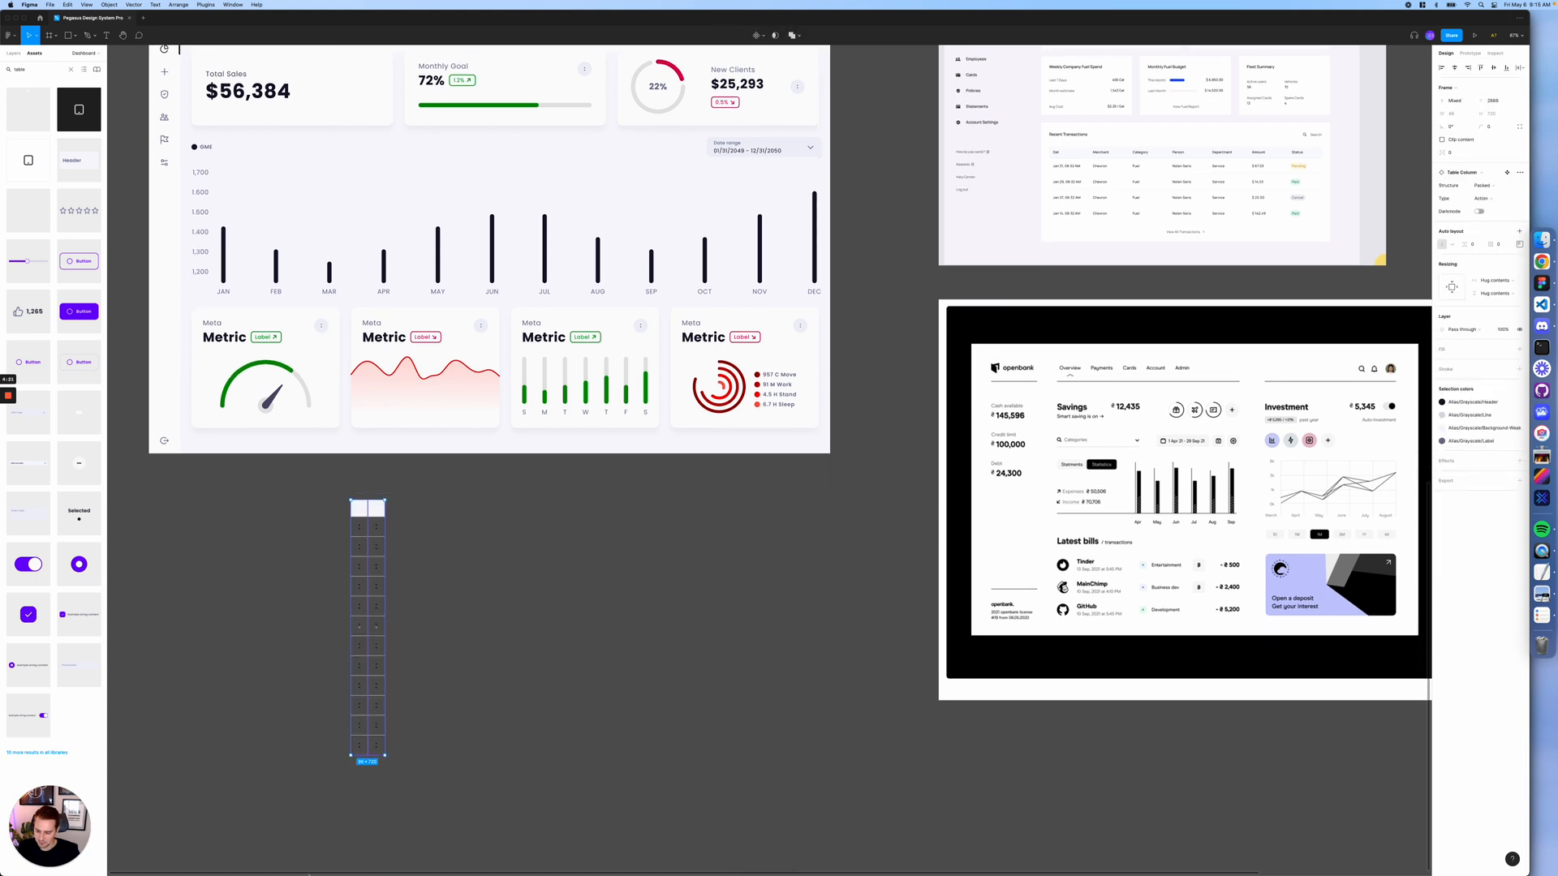
{"action": "key", "text": "shift+a"}
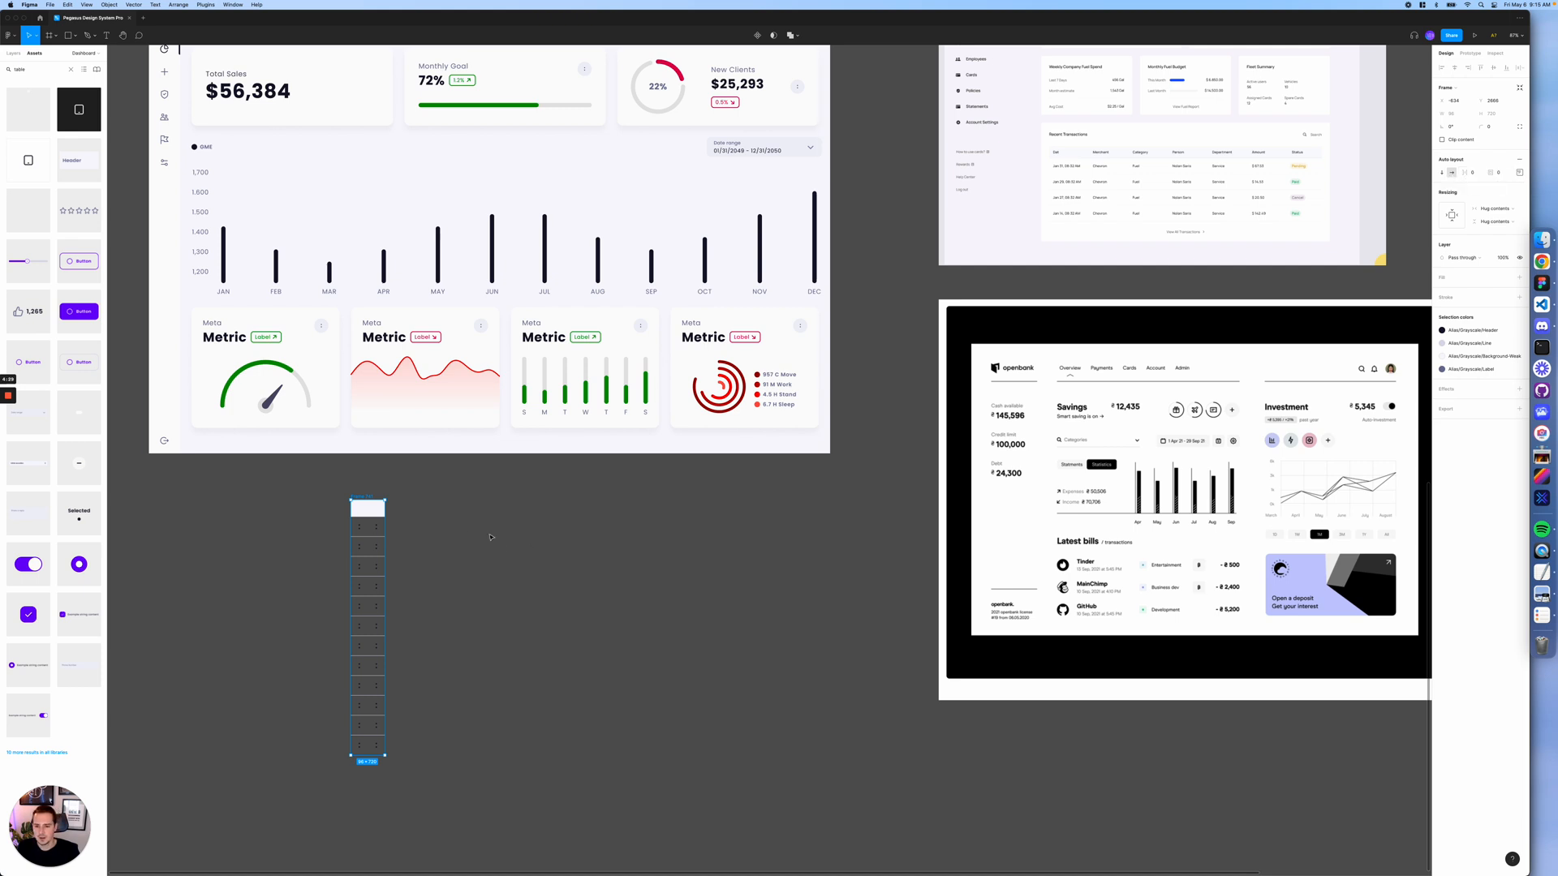
- Set the second table column's type to General and duplicate that column directly beside it inside the auto layout frame
{"action": "left_click", "coordinate": [375, 519]}
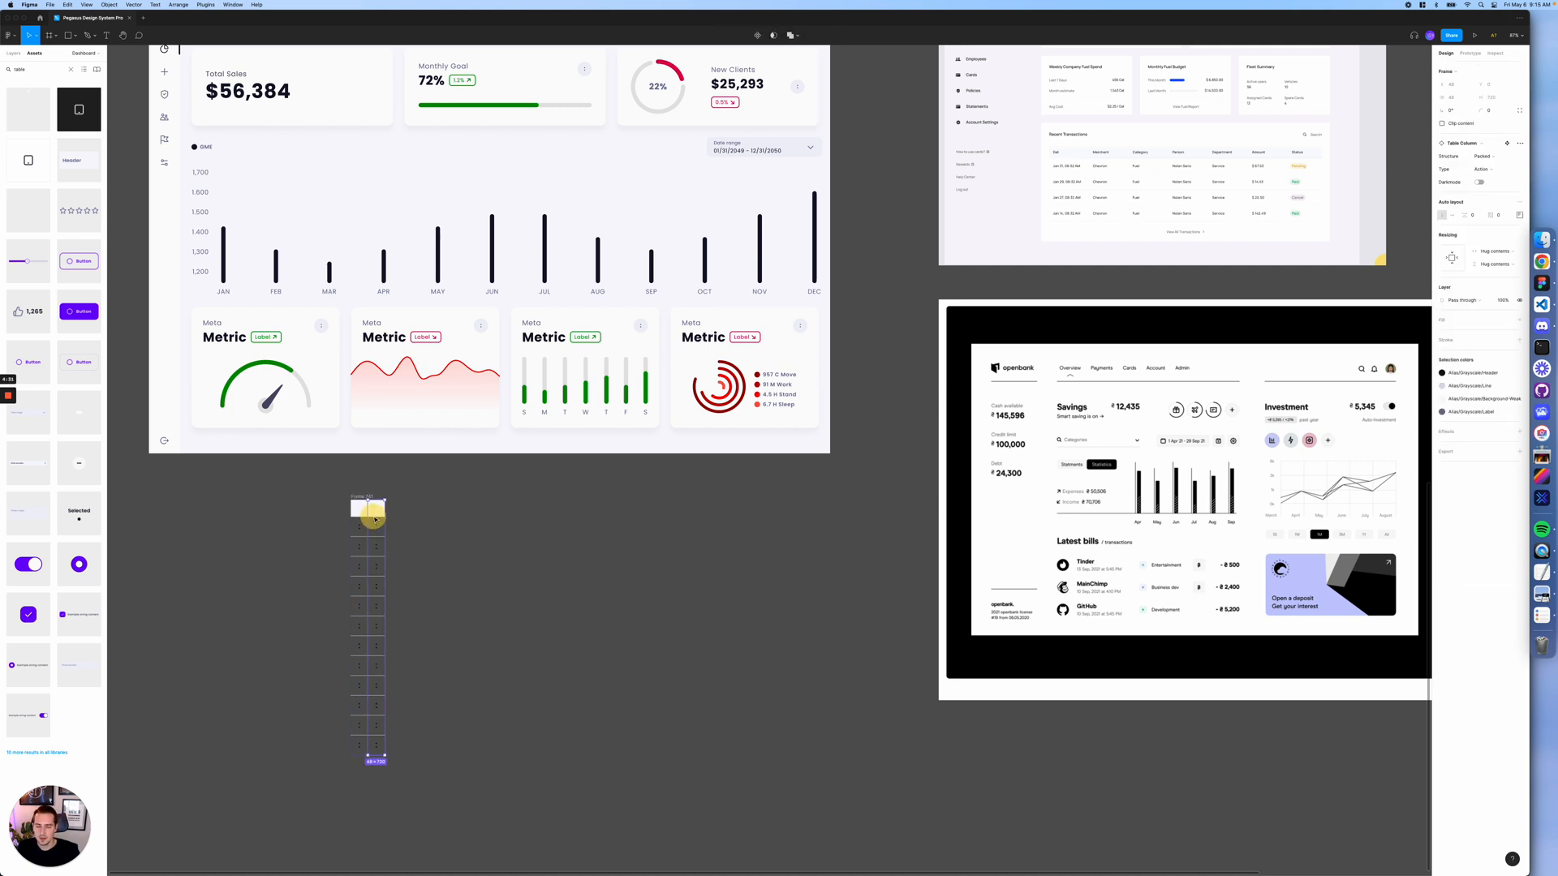
{"action": "left_click", "coordinate": [1491, 170]}
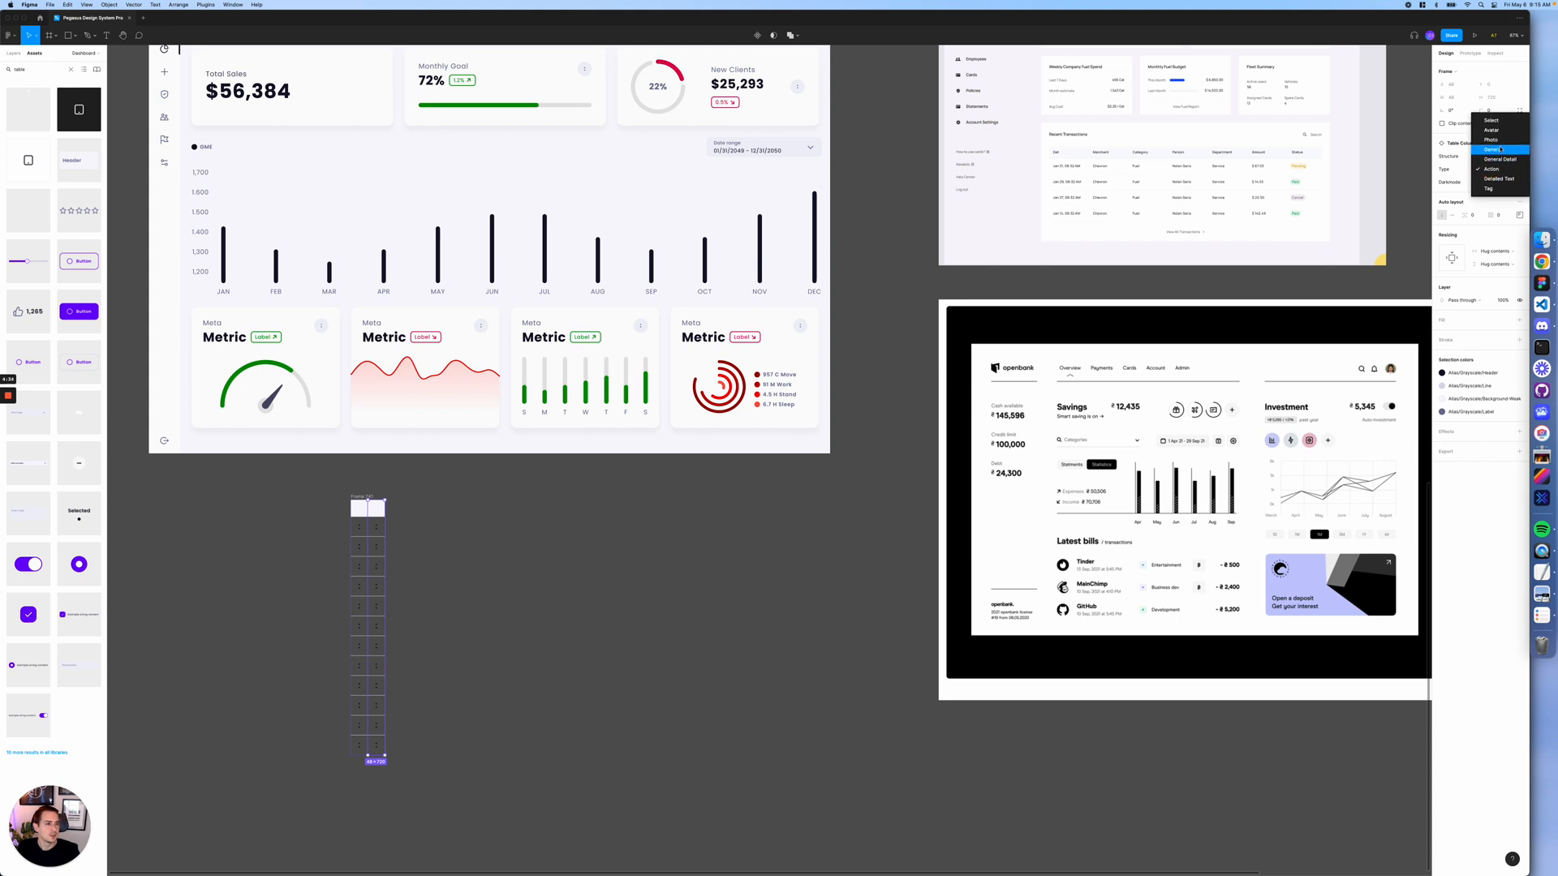
{"action": "left_click", "coordinate": [1501, 151]}
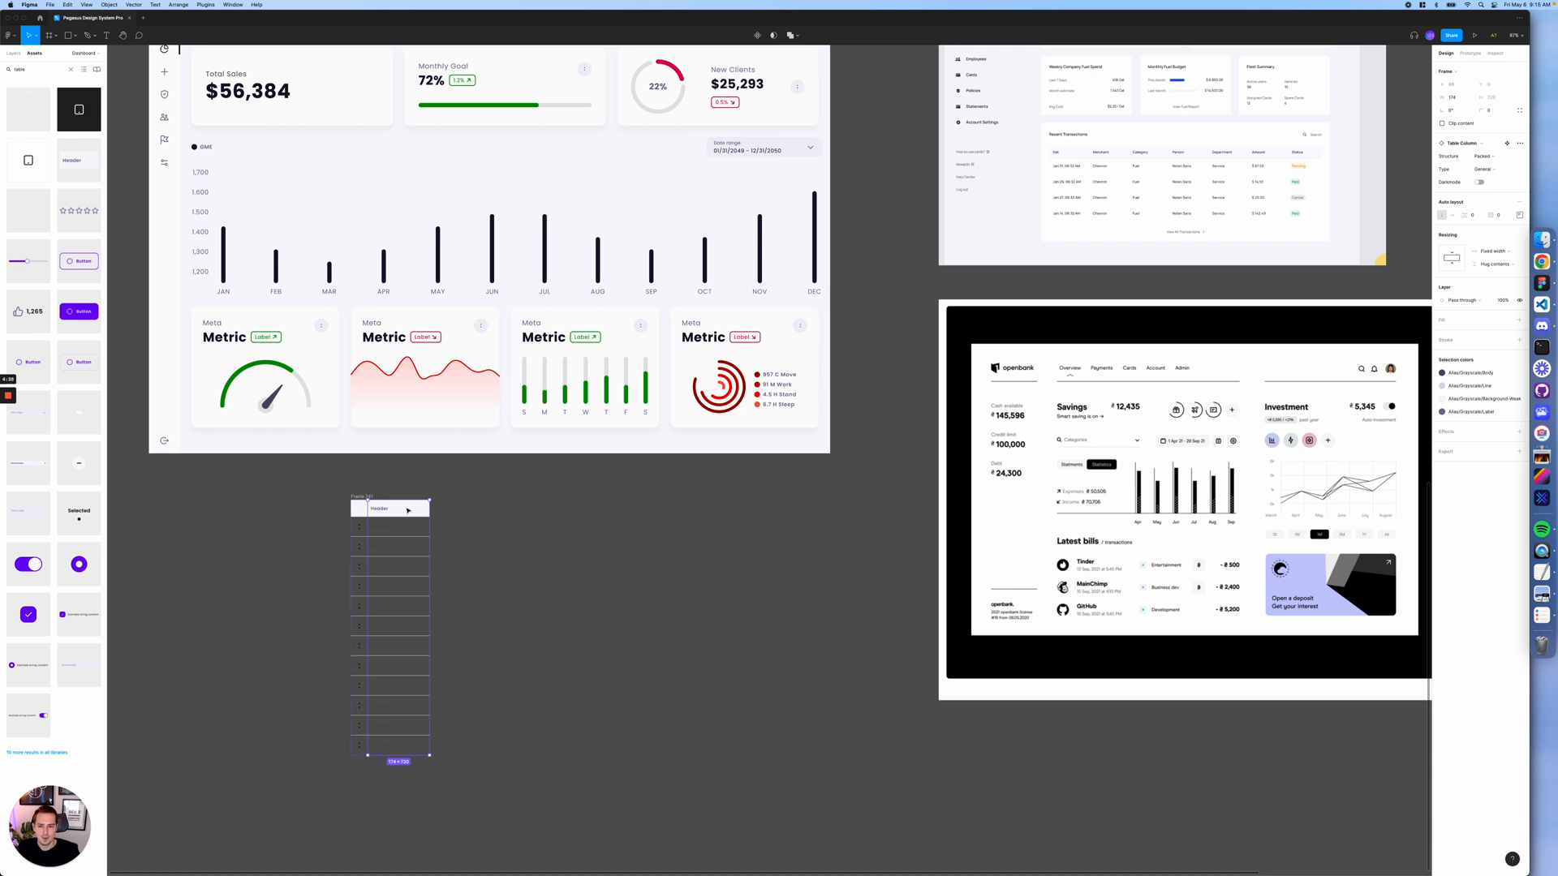
{"action": "mouse_move", "coordinate": [407, 510]}
{"action": "left_mouse_down"}
{"action": "mouse_move", "coordinate": [487, 509]}
{"action": "mouse_move", "coordinate": [470, 511]}
{"action": "left_mouse_up"}
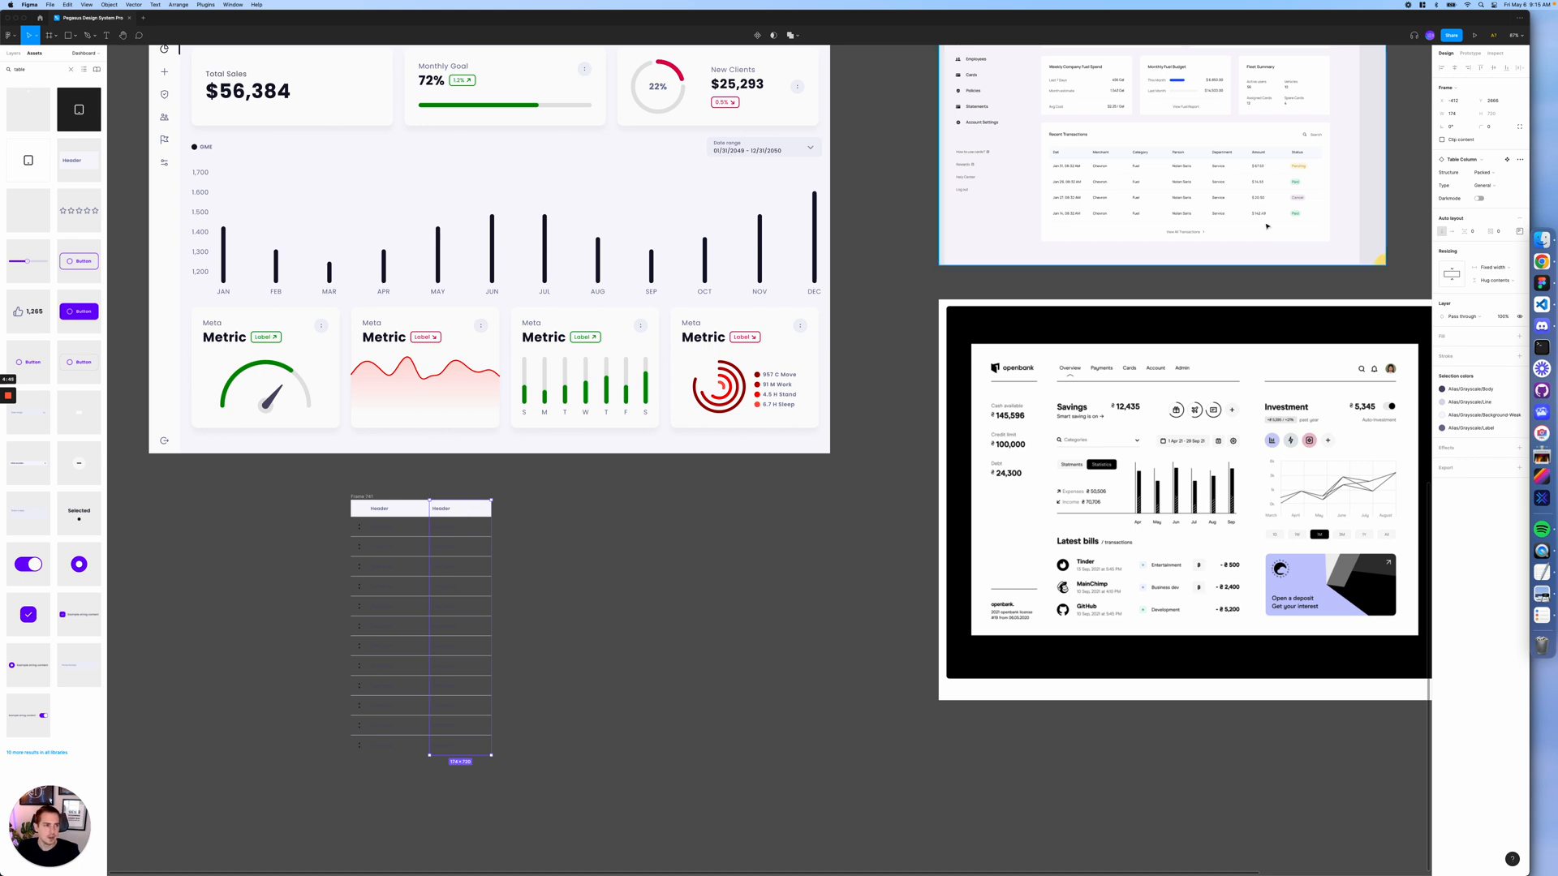
{"action": "left_click", "coordinate": [1487, 186]}
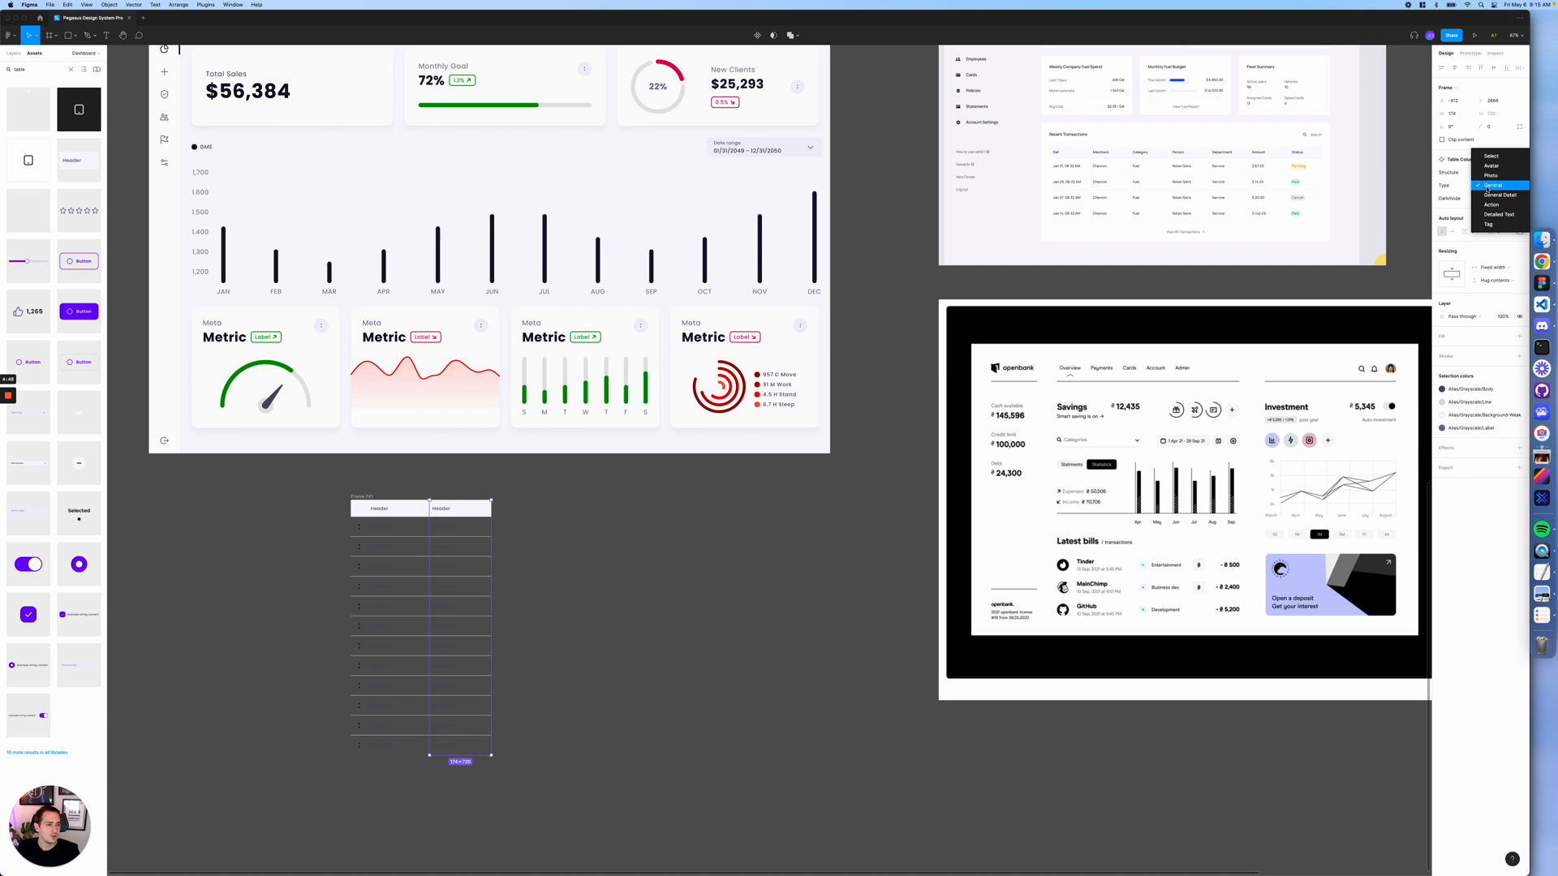
{"action": "left_click", "coordinate": [1479, 186]}
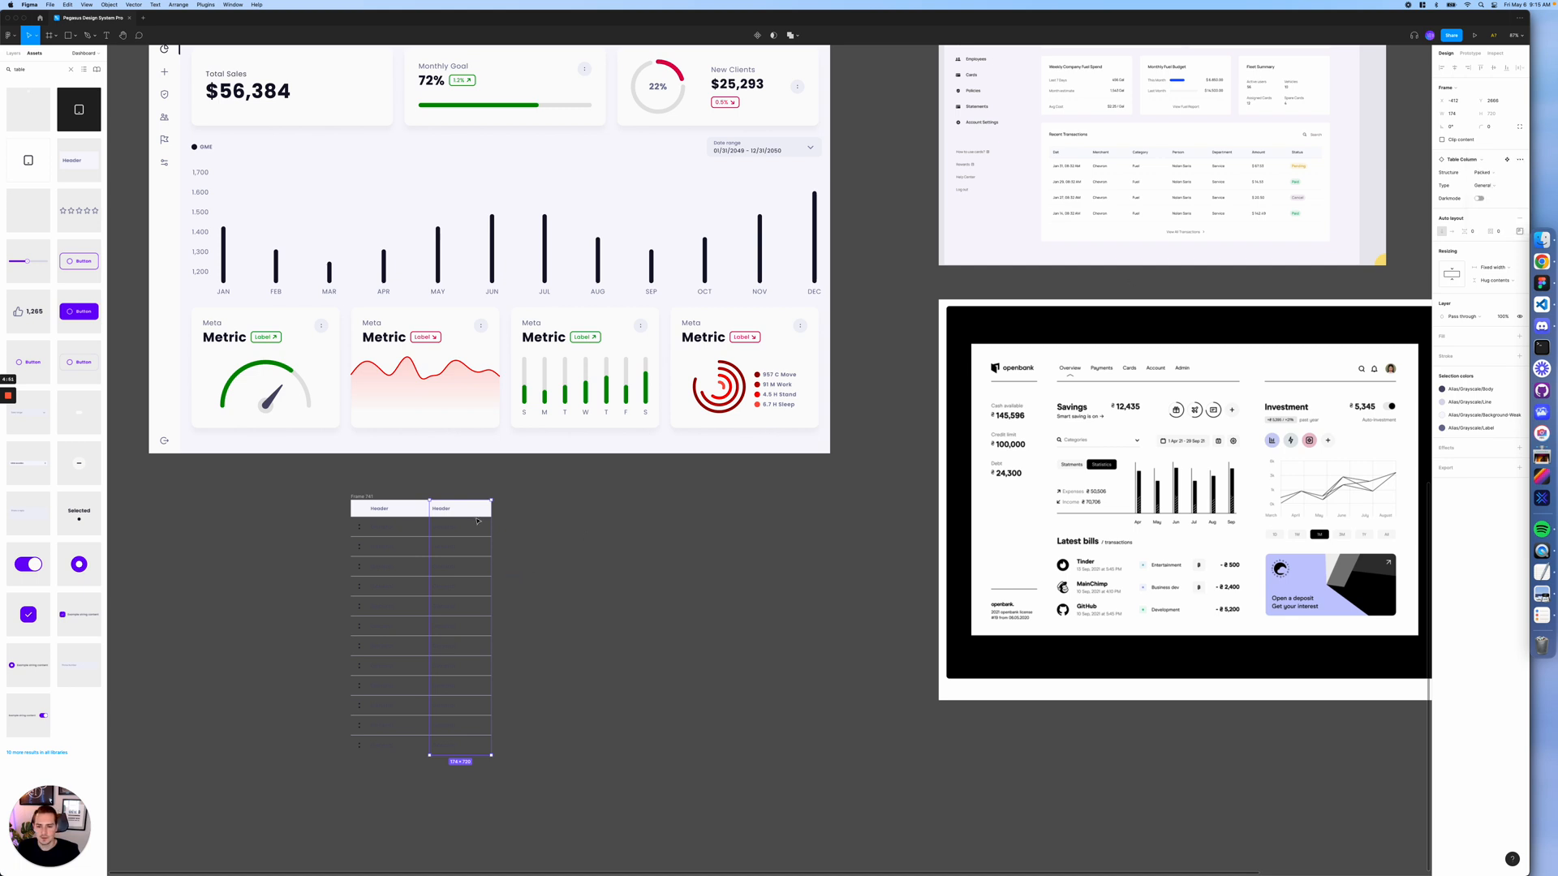
- Add another copy of the General column at the end of the table and set its type to Tag
{"action": "left_click", "coordinate": [454, 509]}
{"action": "key", "text": "super+v"}
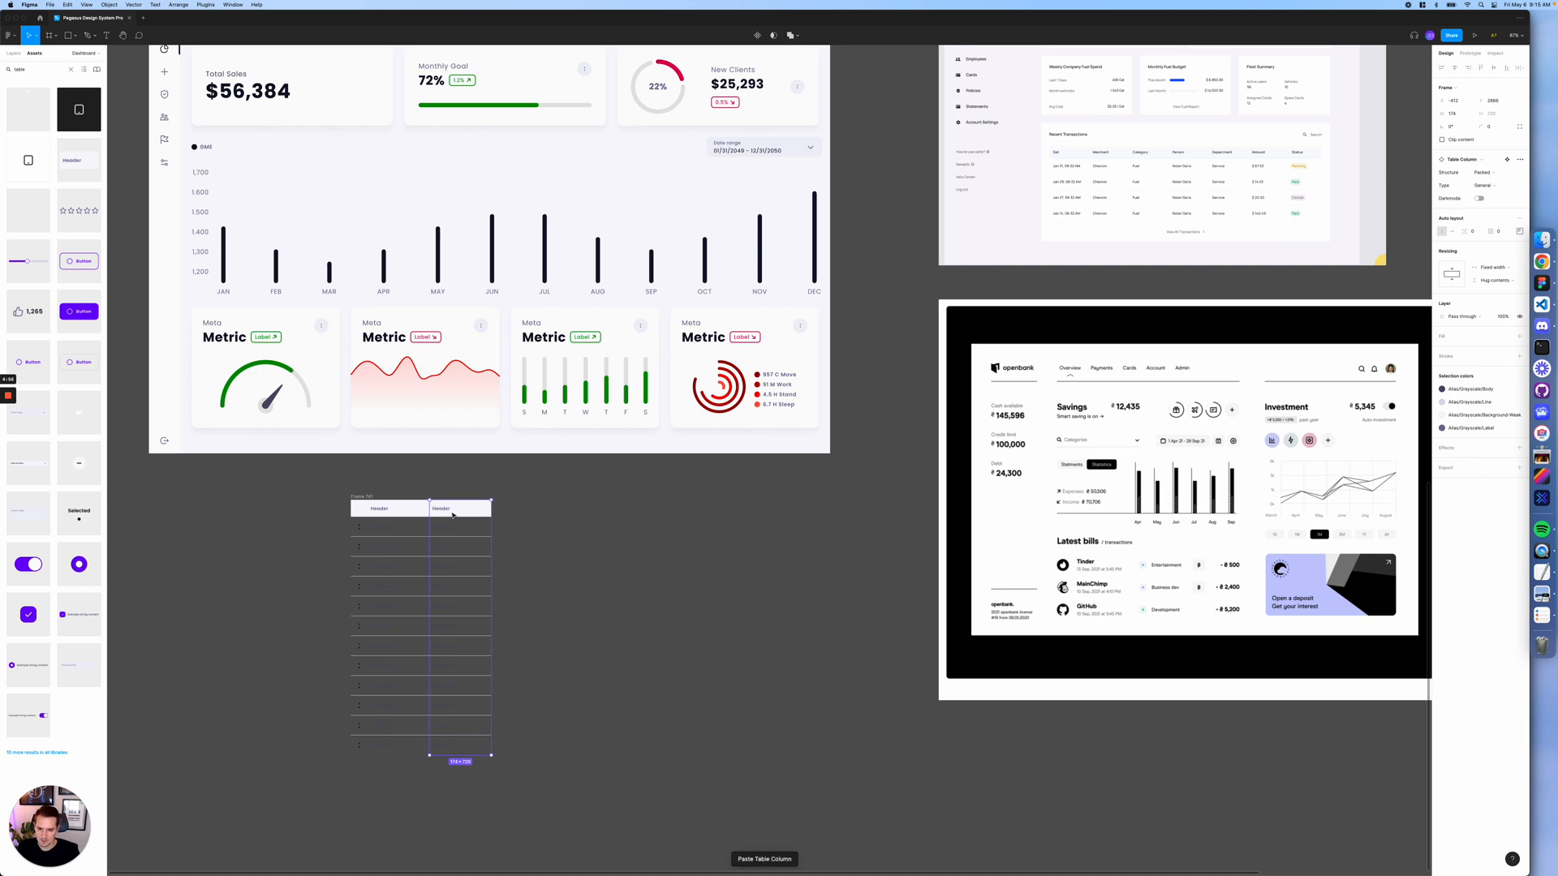
{"action": "left_click_drag", "start_coordinate": [455, 516], "coordinate": [422, 517]}
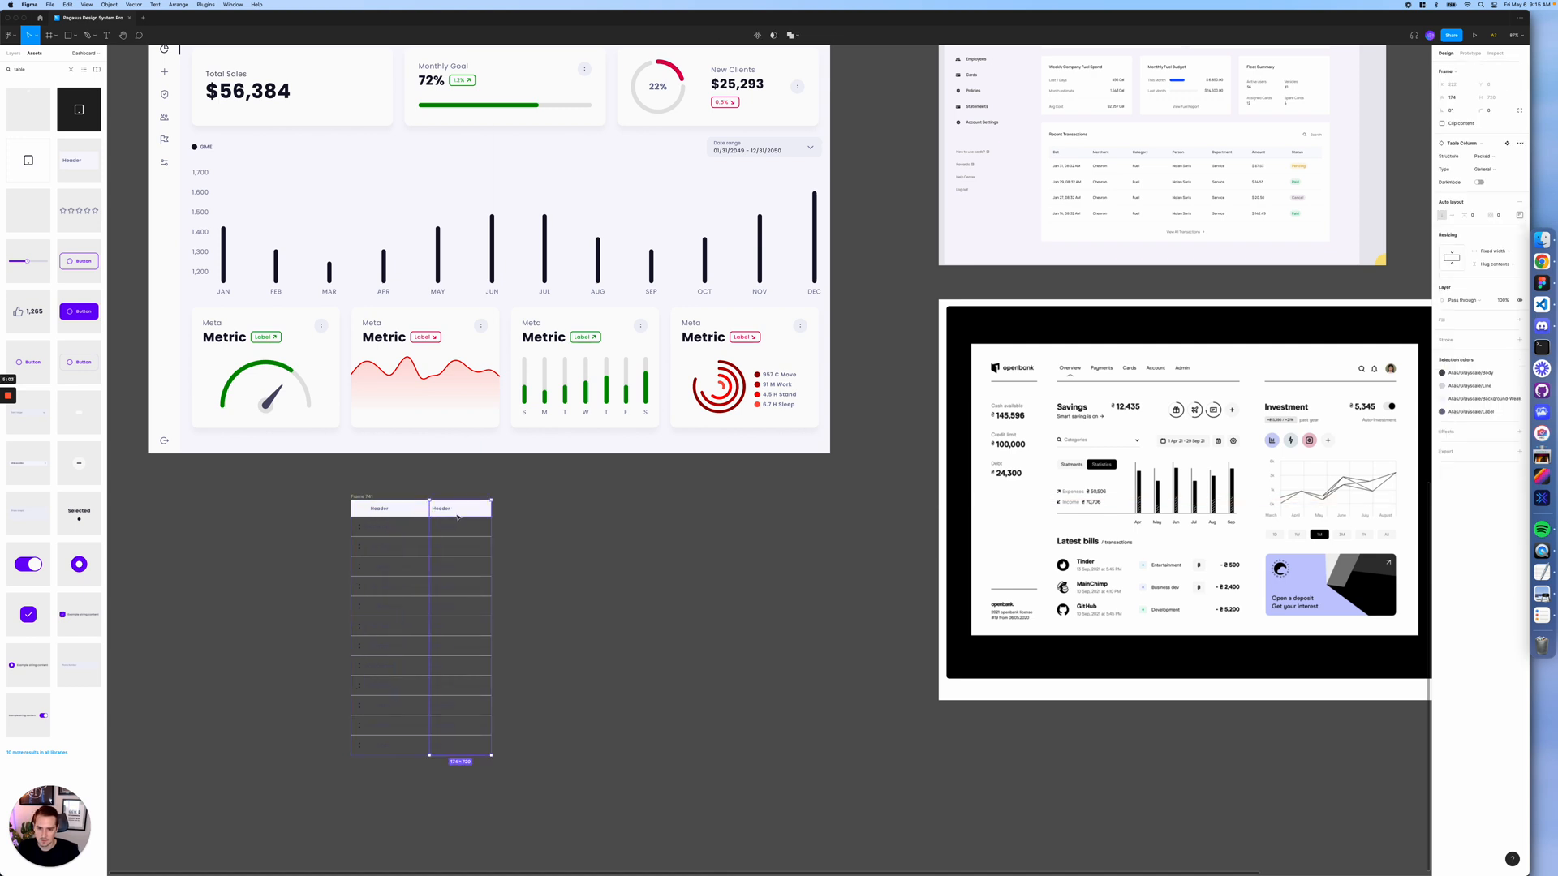
{"action": "key", "text": "super+v"}
{"action": "left_click", "coordinate": [1496, 168]}
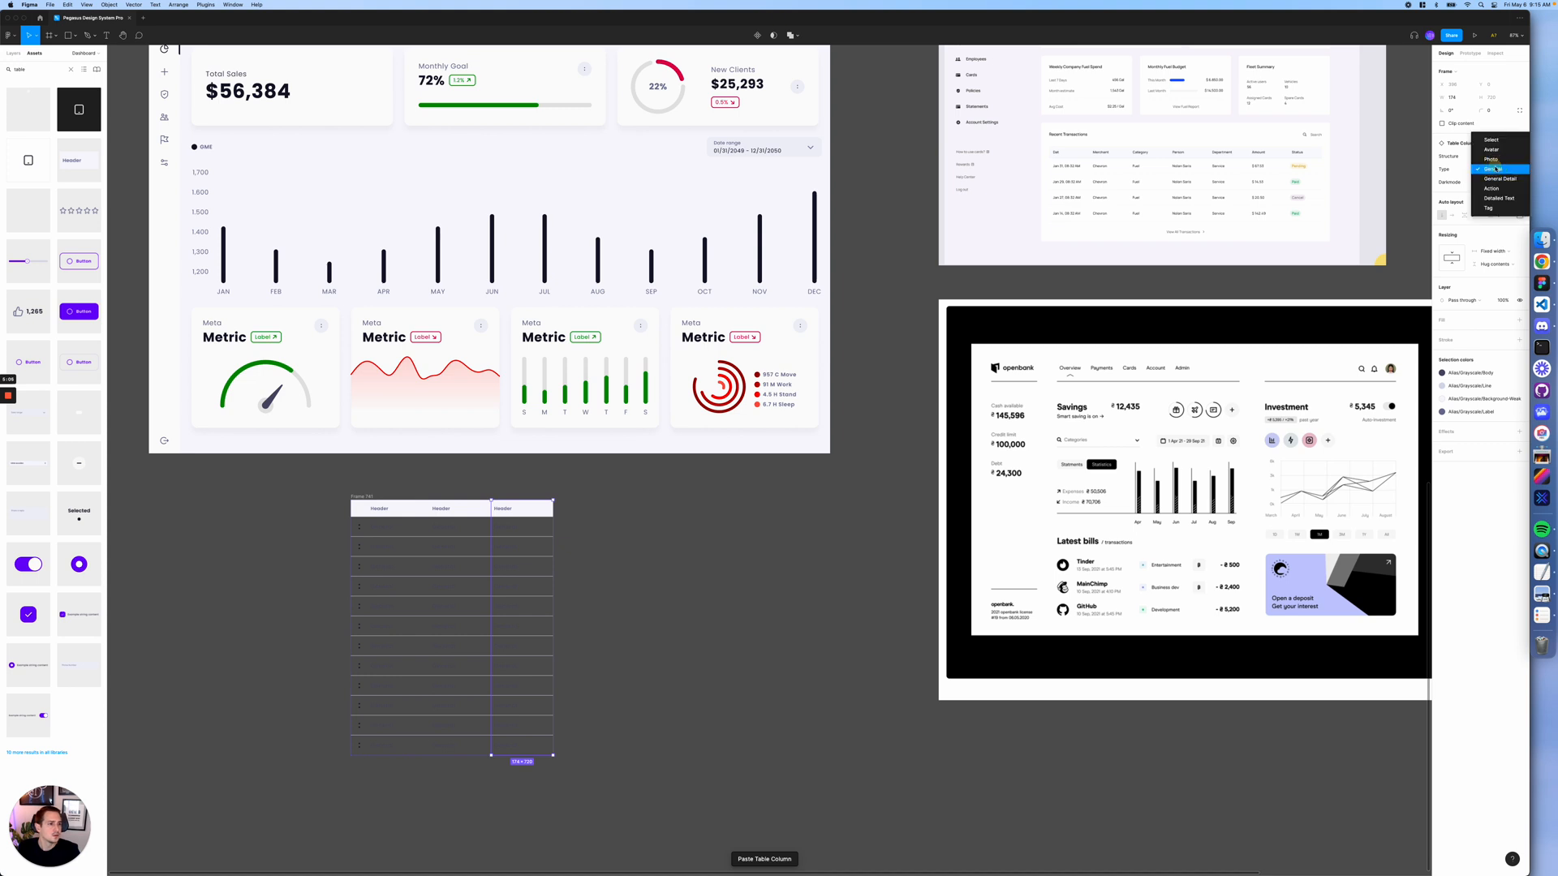
{"action": "left_click", "coordinate": [1498, 208]}
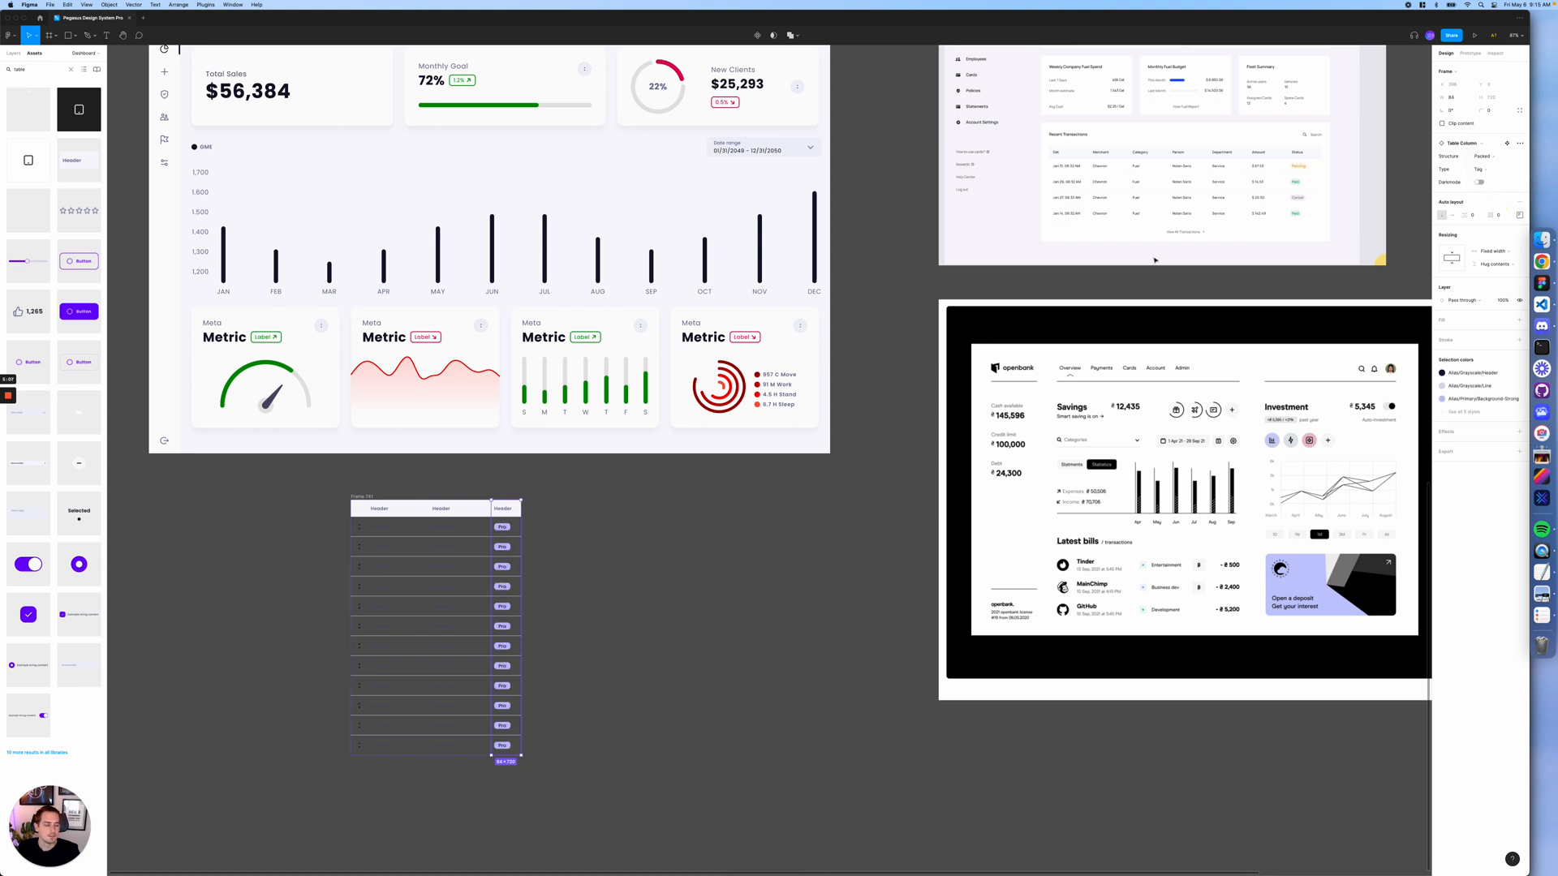
{"action": "left_click", "coordinate": [590, 548]}
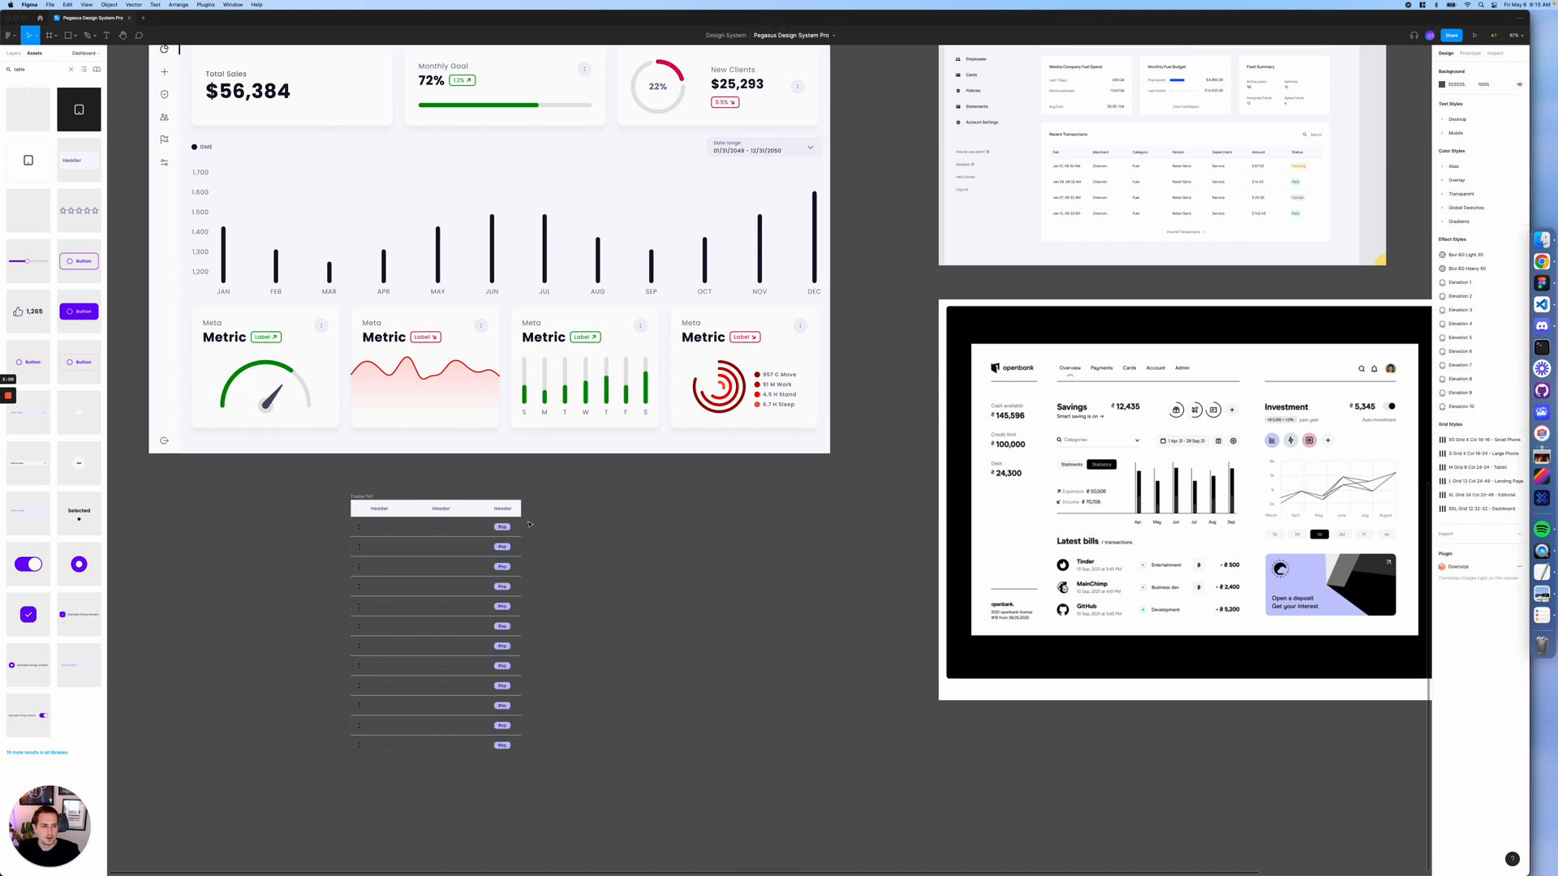
- Duplicate the Tag column at the end of the table and set the copy's type to Action
{"action": "left_click", "coordinate": [517, 517]}
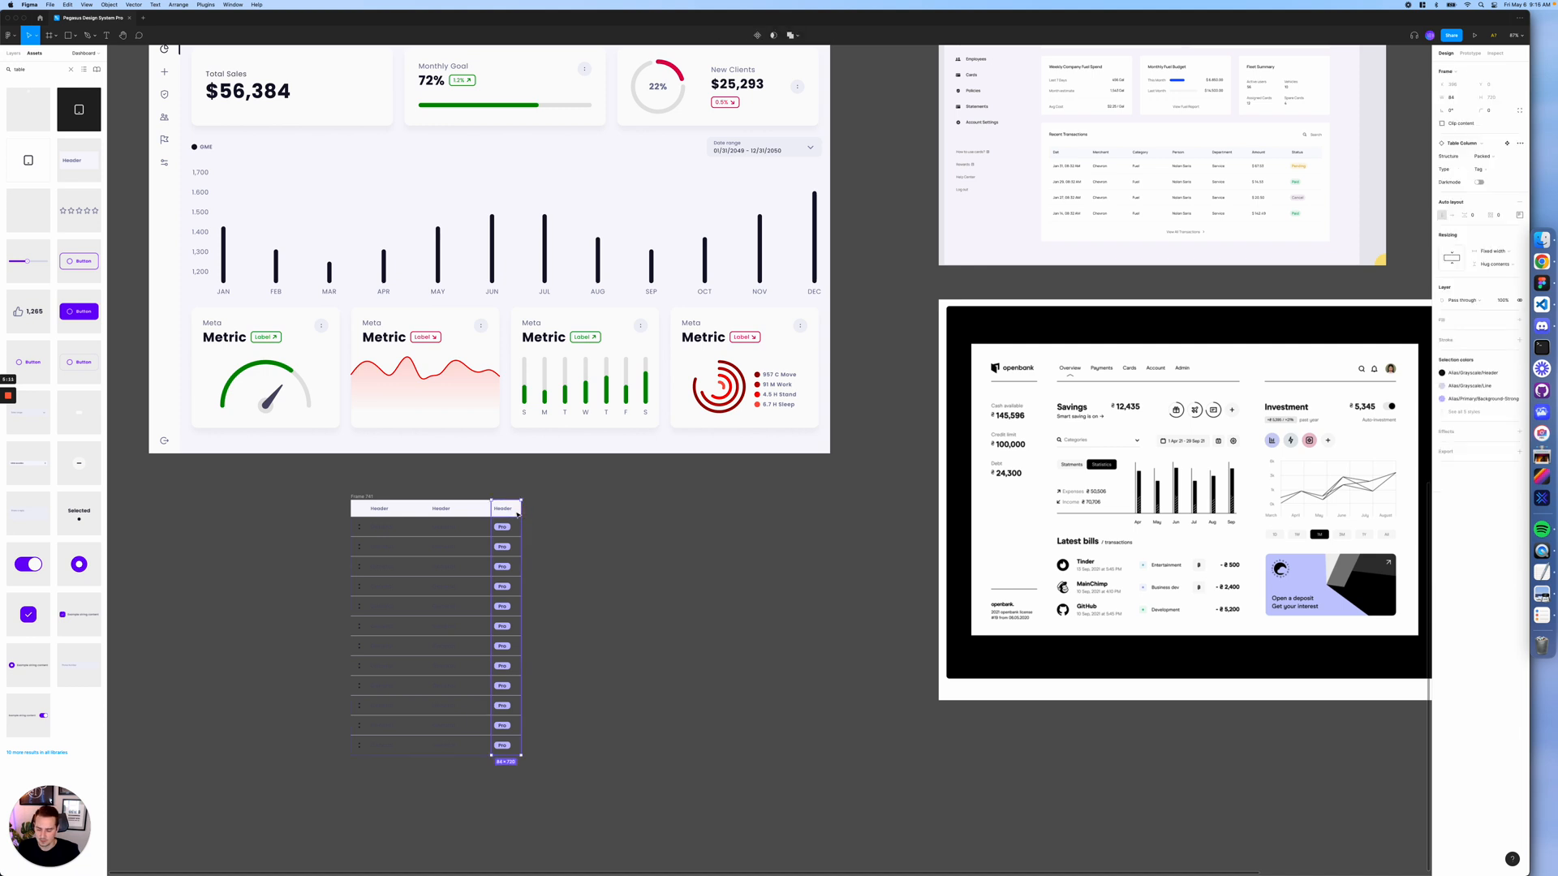
{"action": "key", "text": "super+v"}
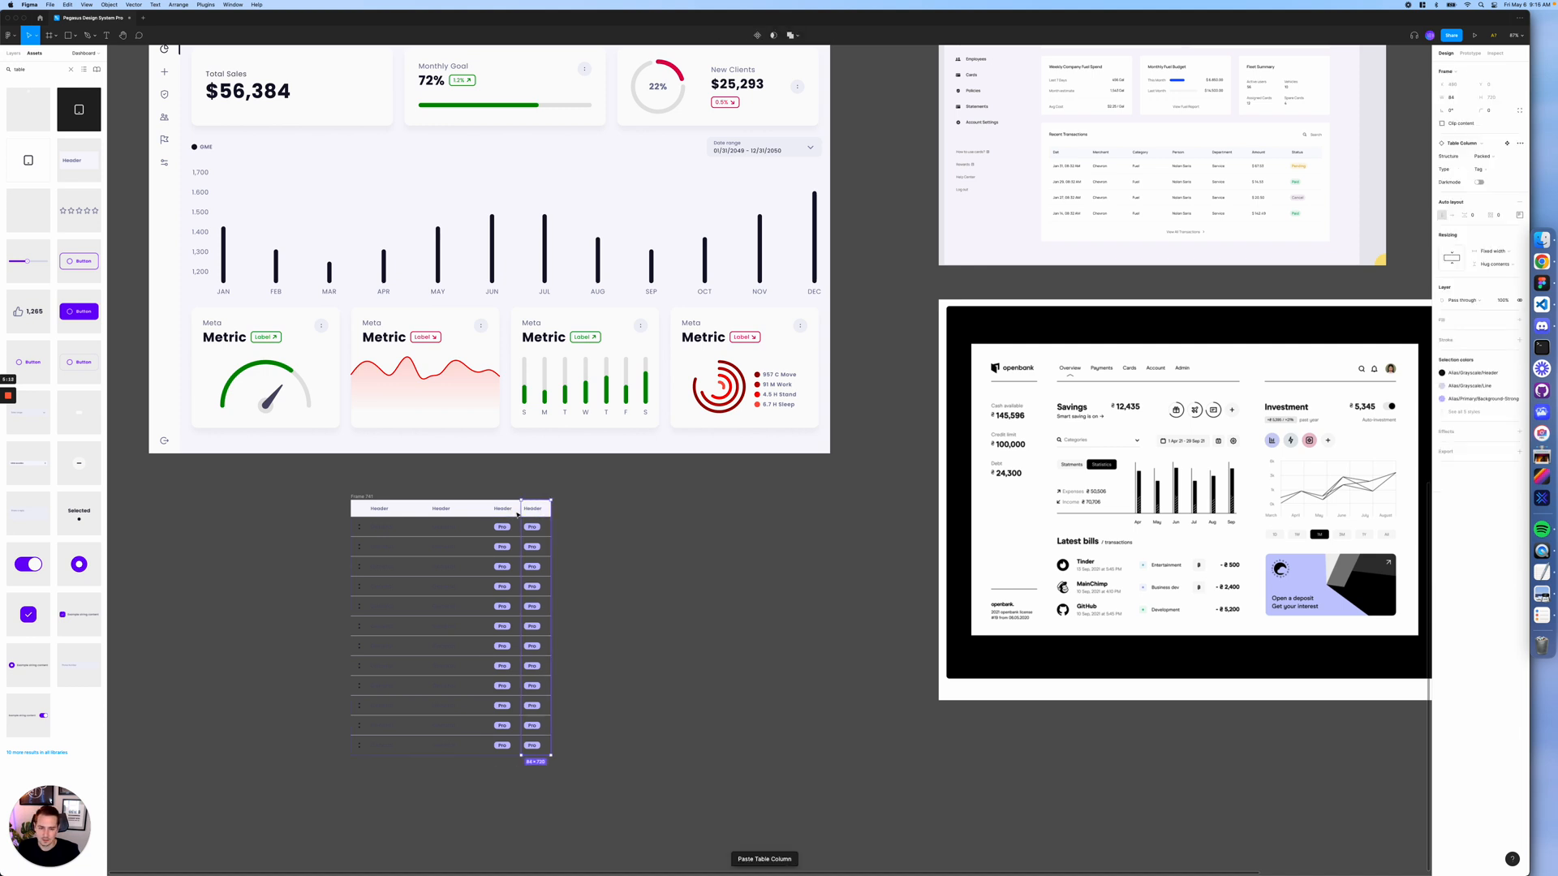
{"action": "left_click", "coordinate": [1486, 170]}
{"action": "left_click", "coordinate": [1492, 149]}
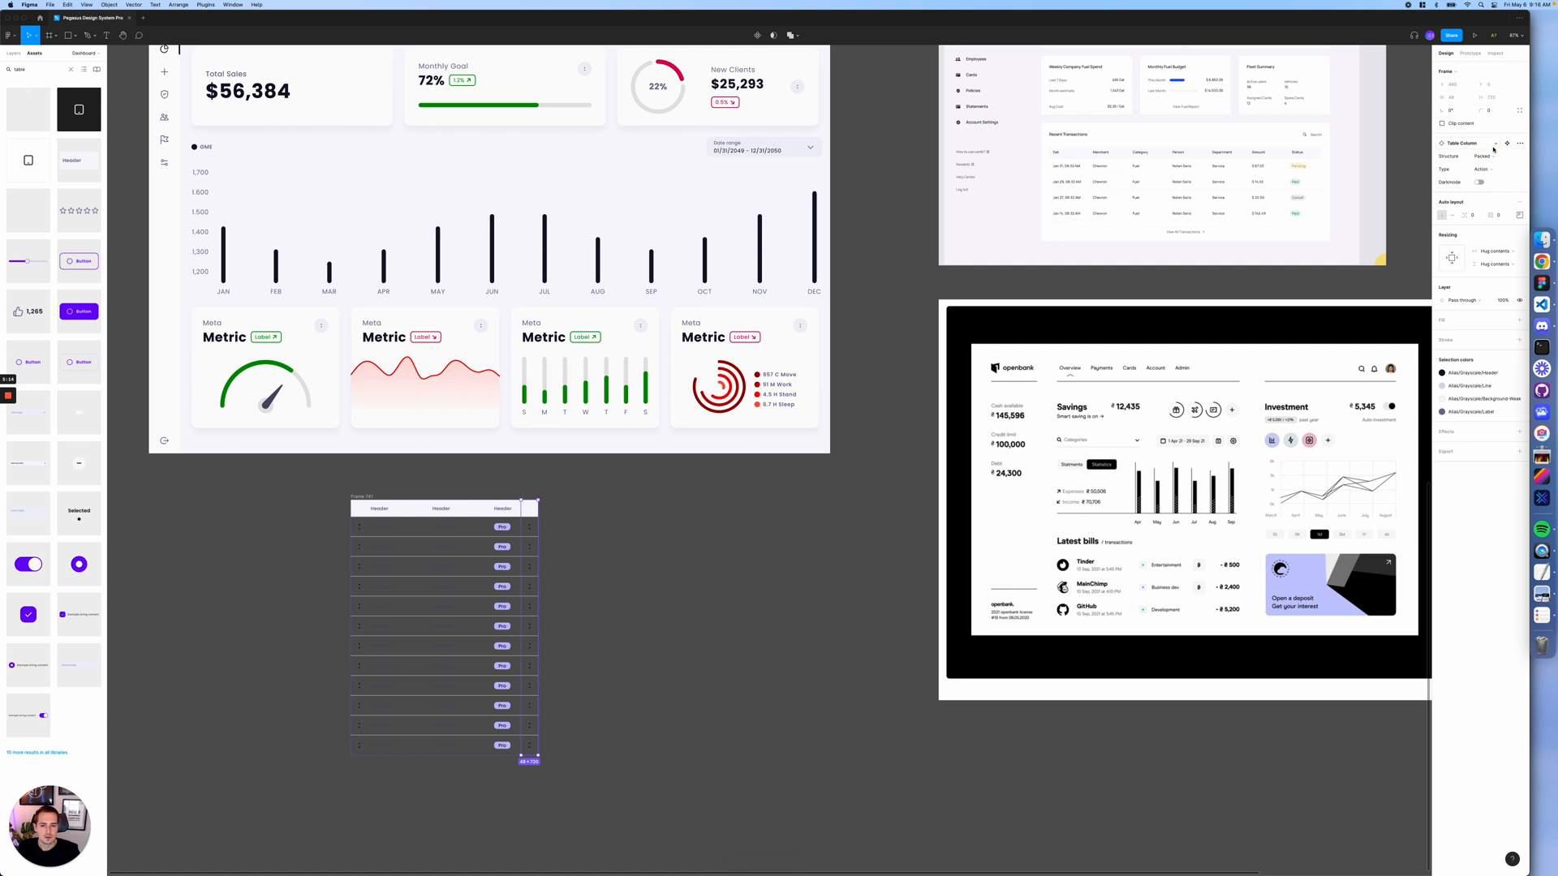
- Duplicate the table's first Action column and set the leading column's type to Select
{"action": "left_click", "coordinate": [363, 542]}
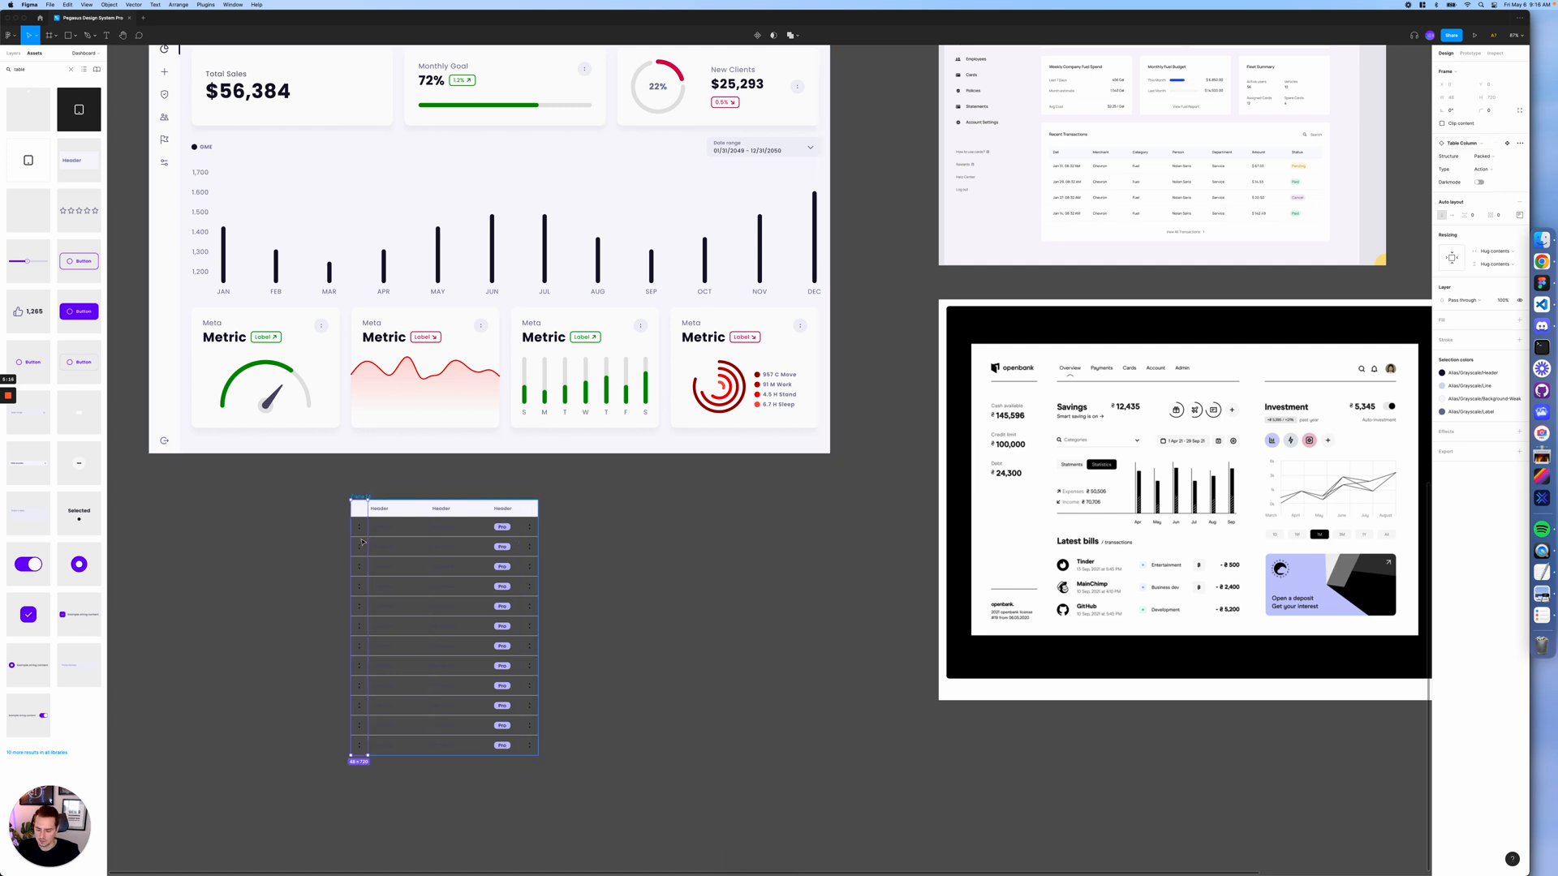
{"action": "key", "text": "super+v"}
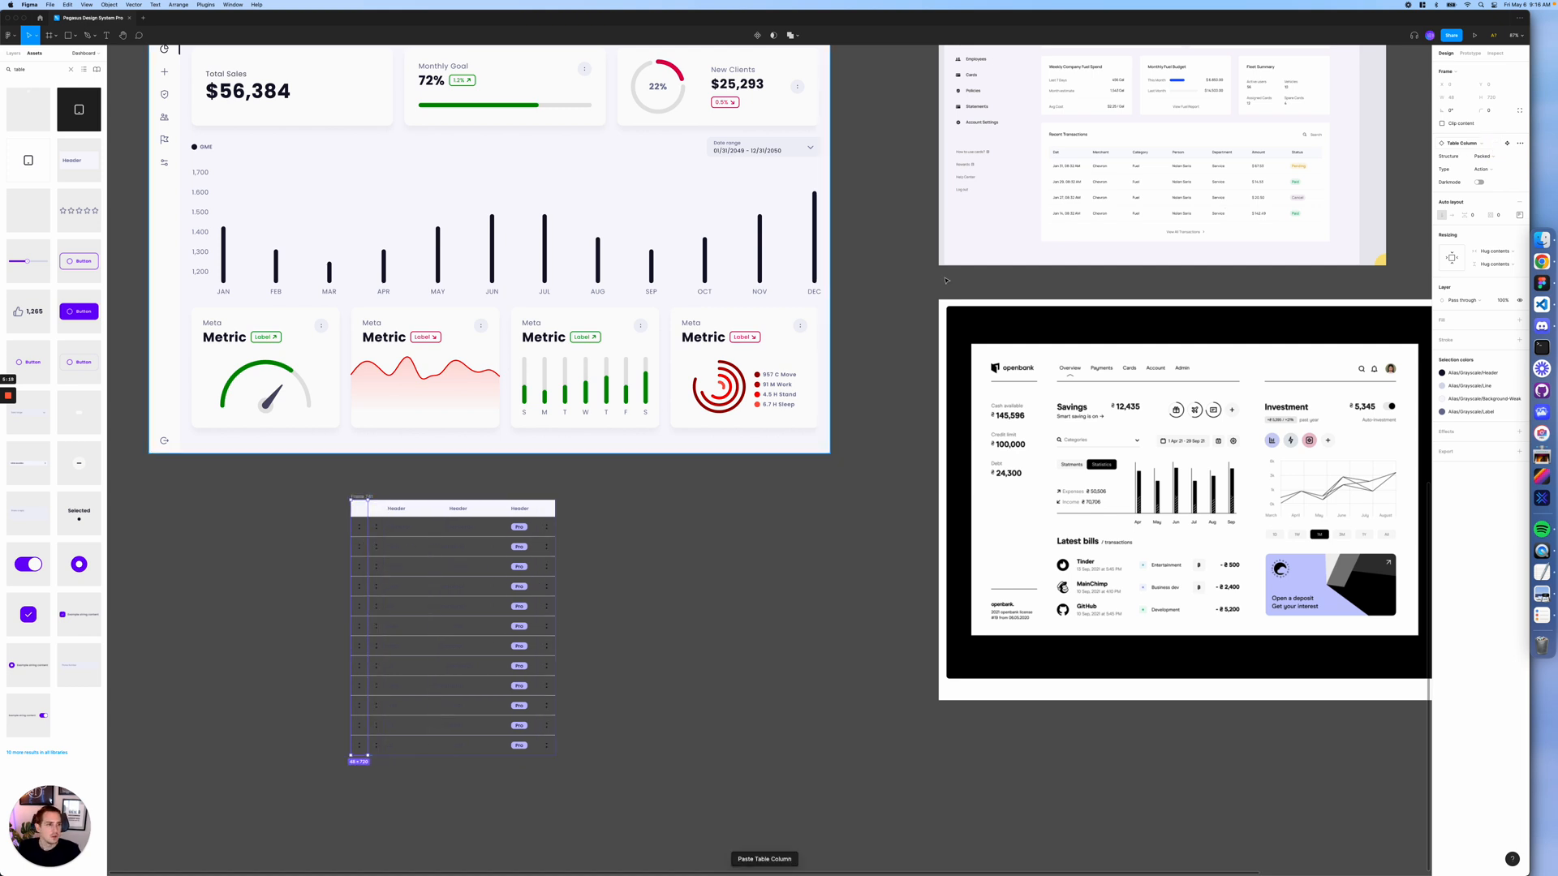
{"action": "left_click", "coordinate": [1494, 172]}
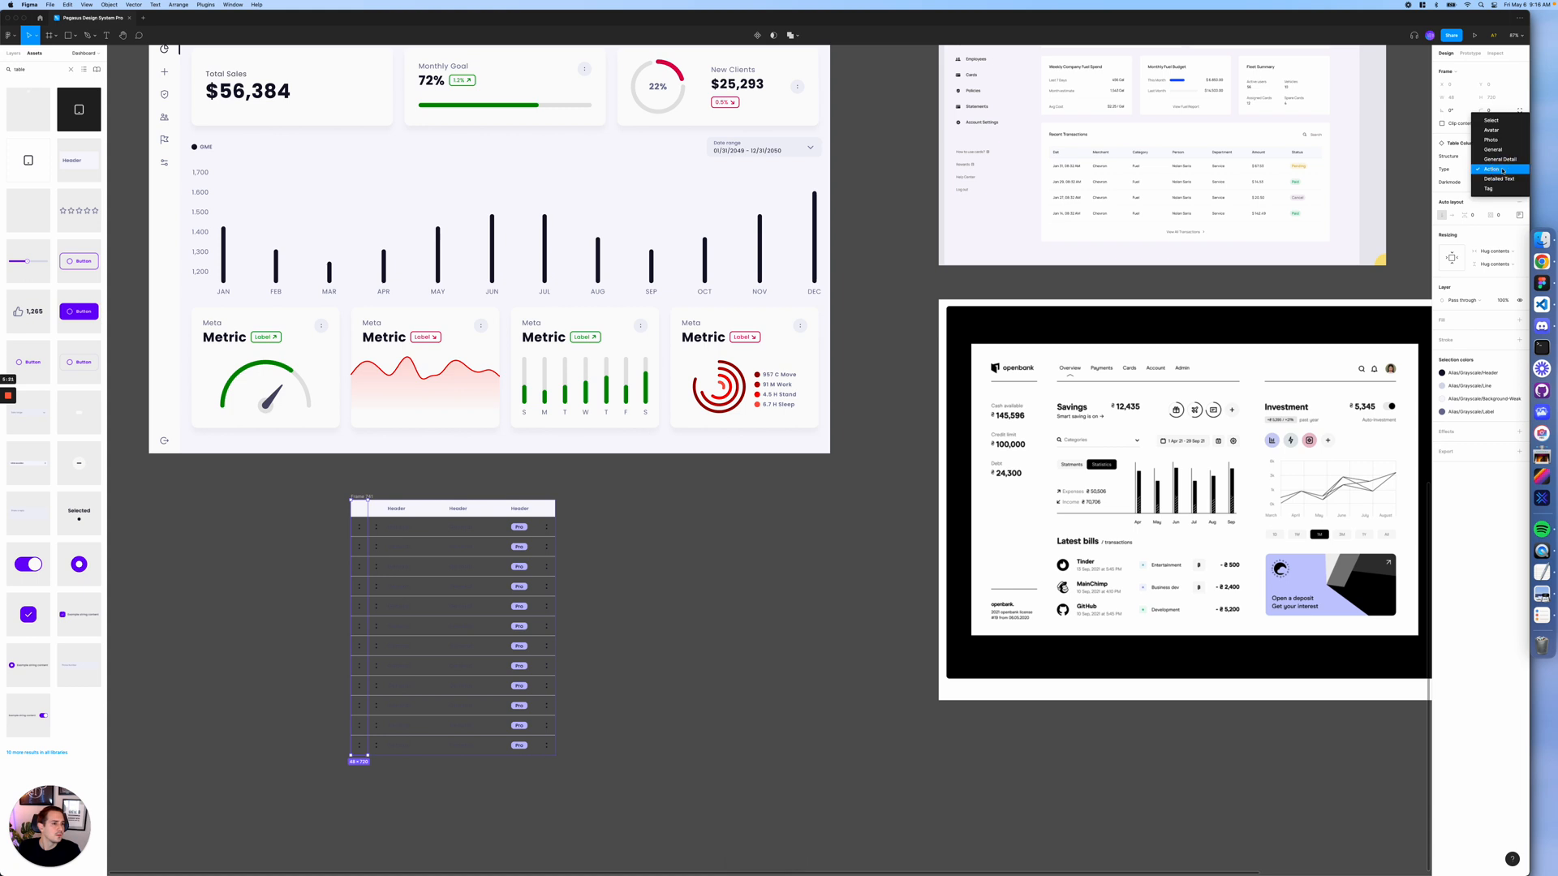
{"action": "left_click", "coordinate": [1503, 170]}
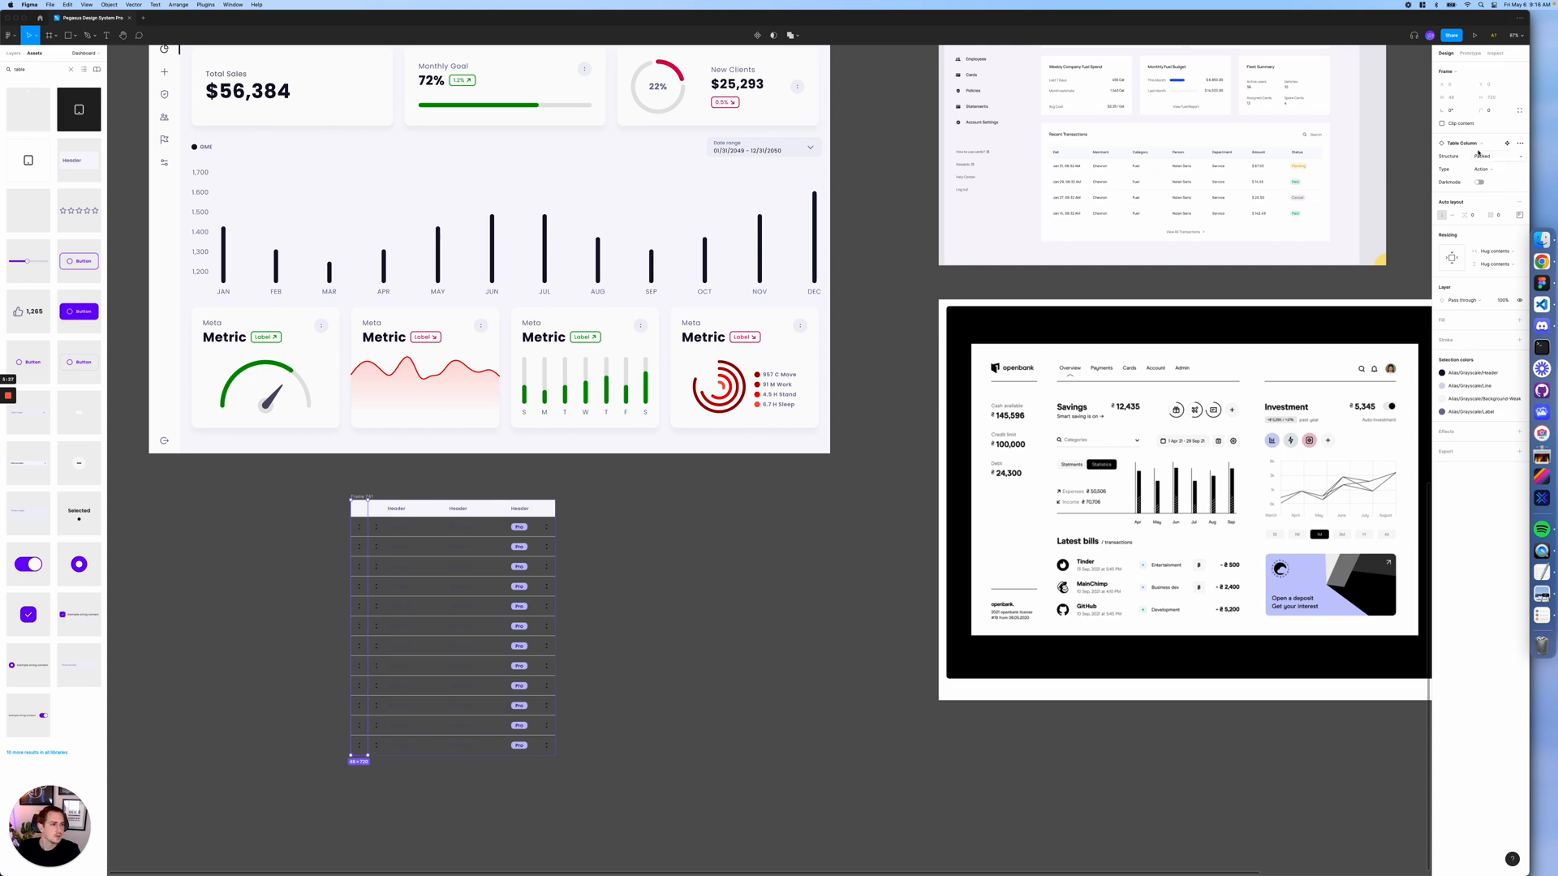
{"action": "left_click", "coordinate": [1491, 168]}
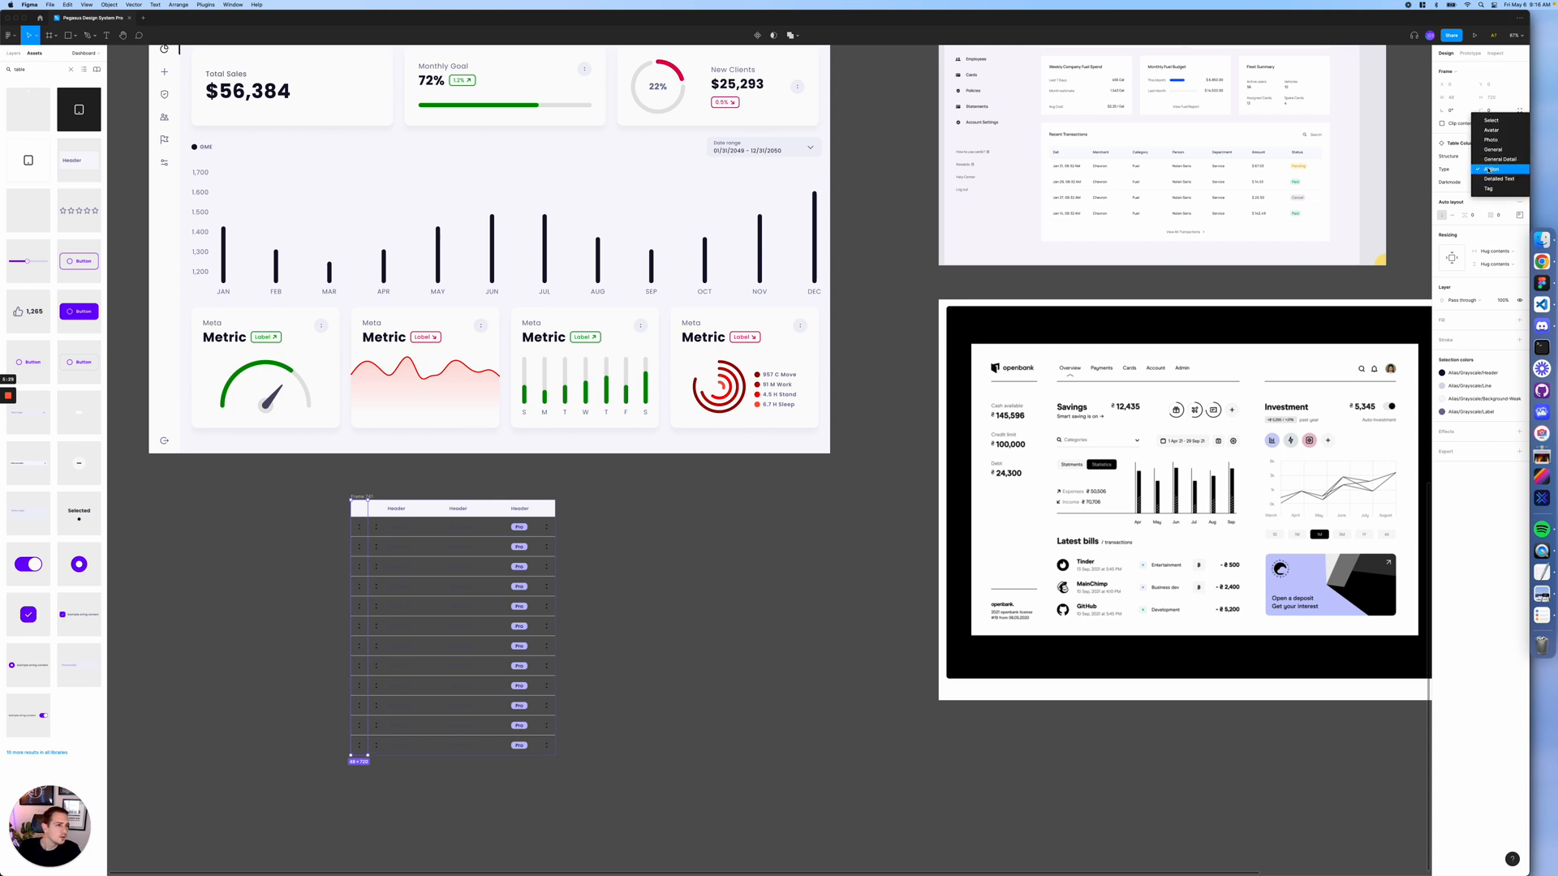
{"action": "left_click", "coordinate": [1497, 122]}
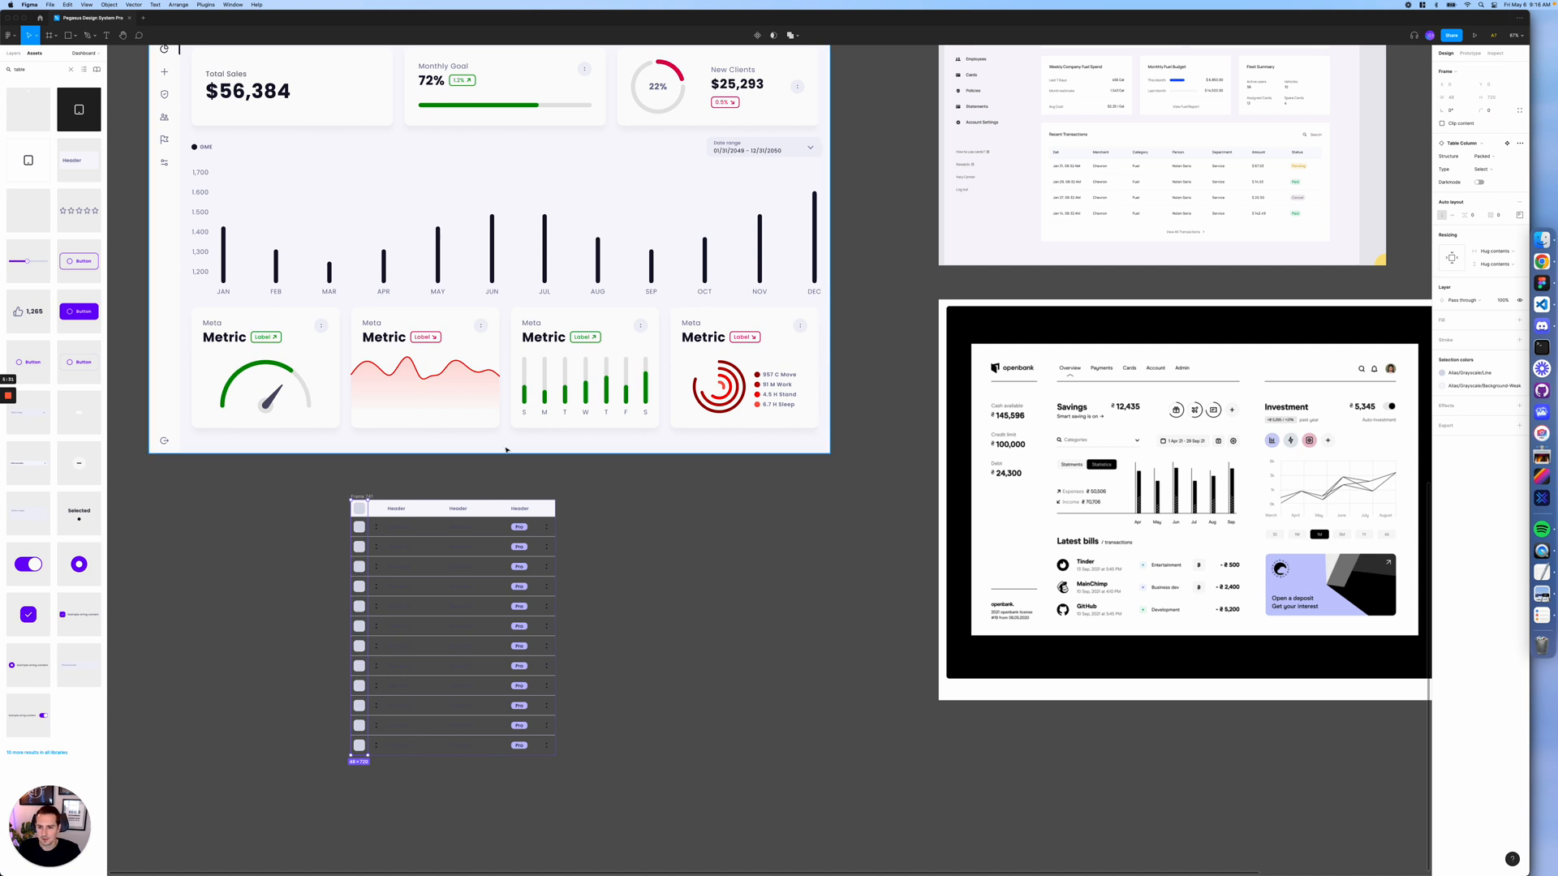
{"action": "left_click", "coordinate": [617, 521]}
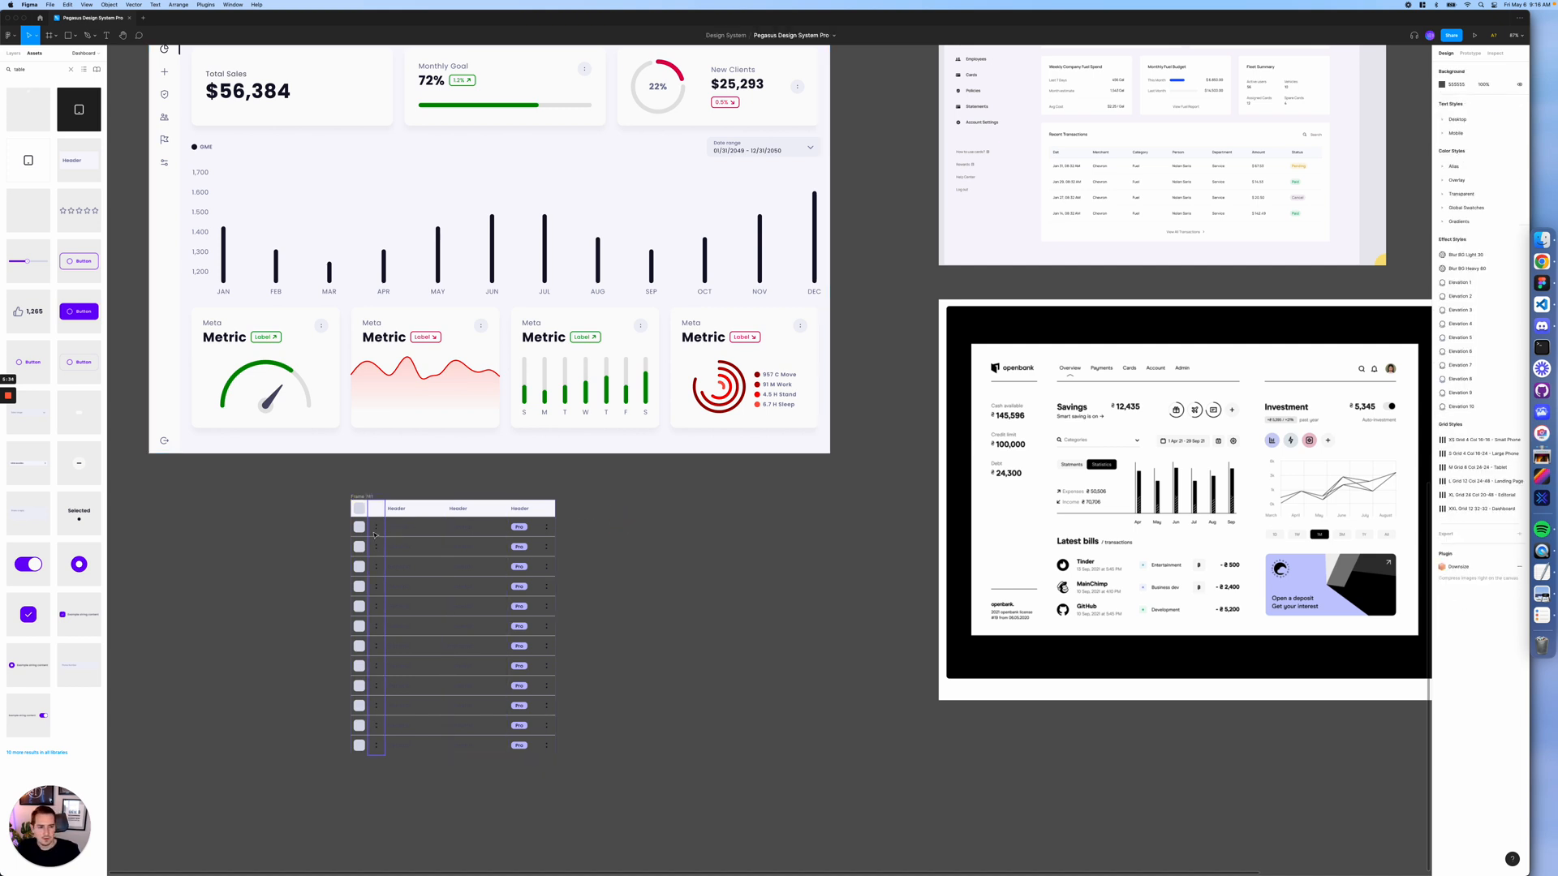
- Swap the ghost button in the first row of the leading Action column for the Filled Lightmode/Nike icon
{"action": "left_click", "coordinate": [376, 530]}
{"action": "left_click", "coordinate": [376, 529]}
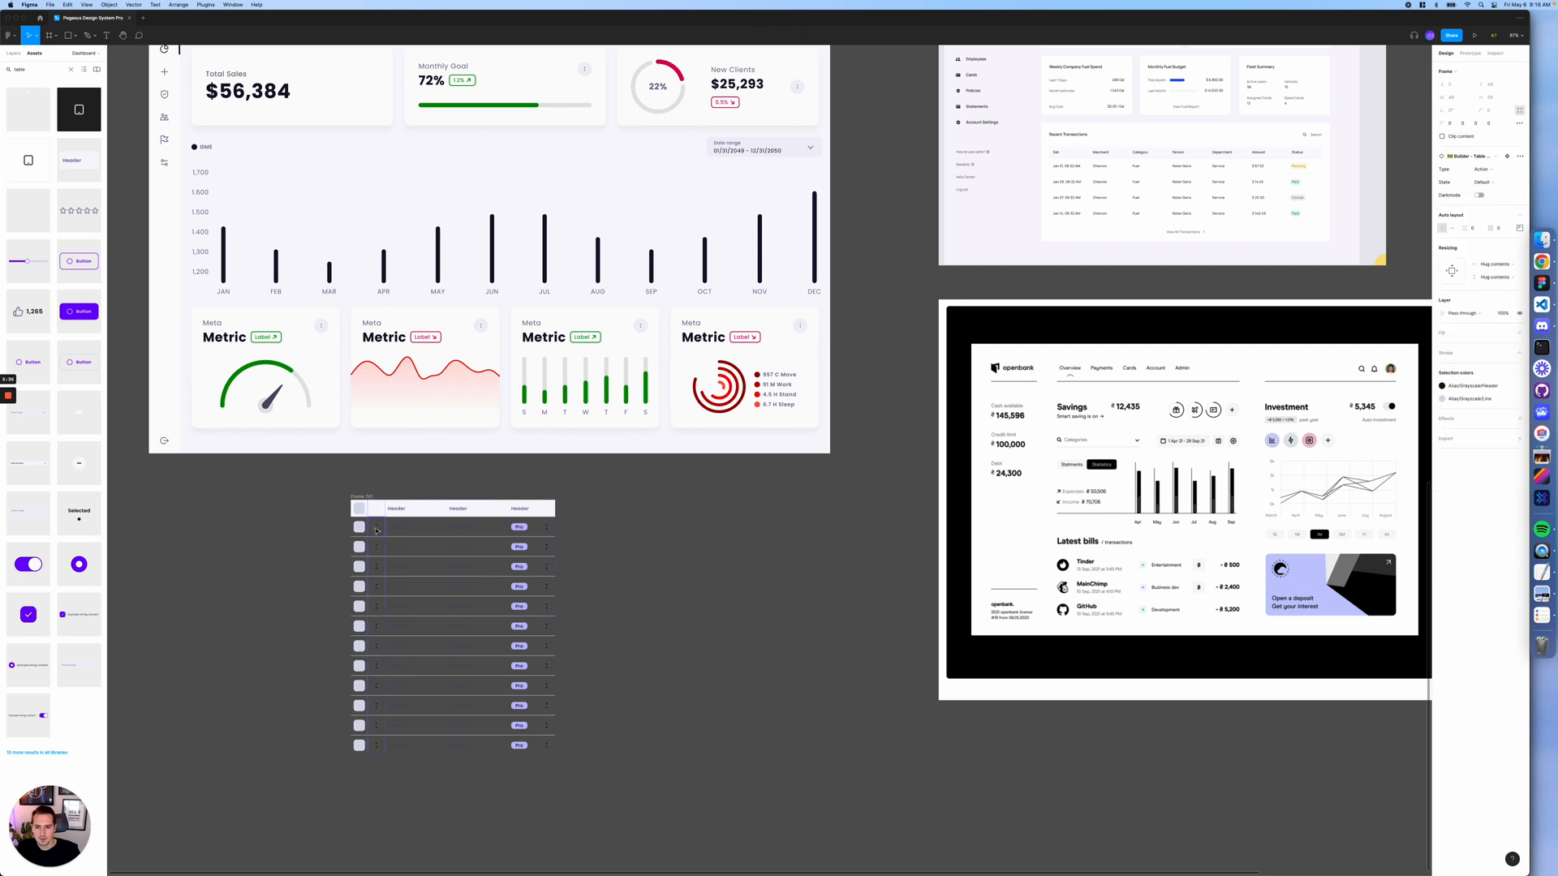
{"action": "left_click", "coordinate": [375, 530]}
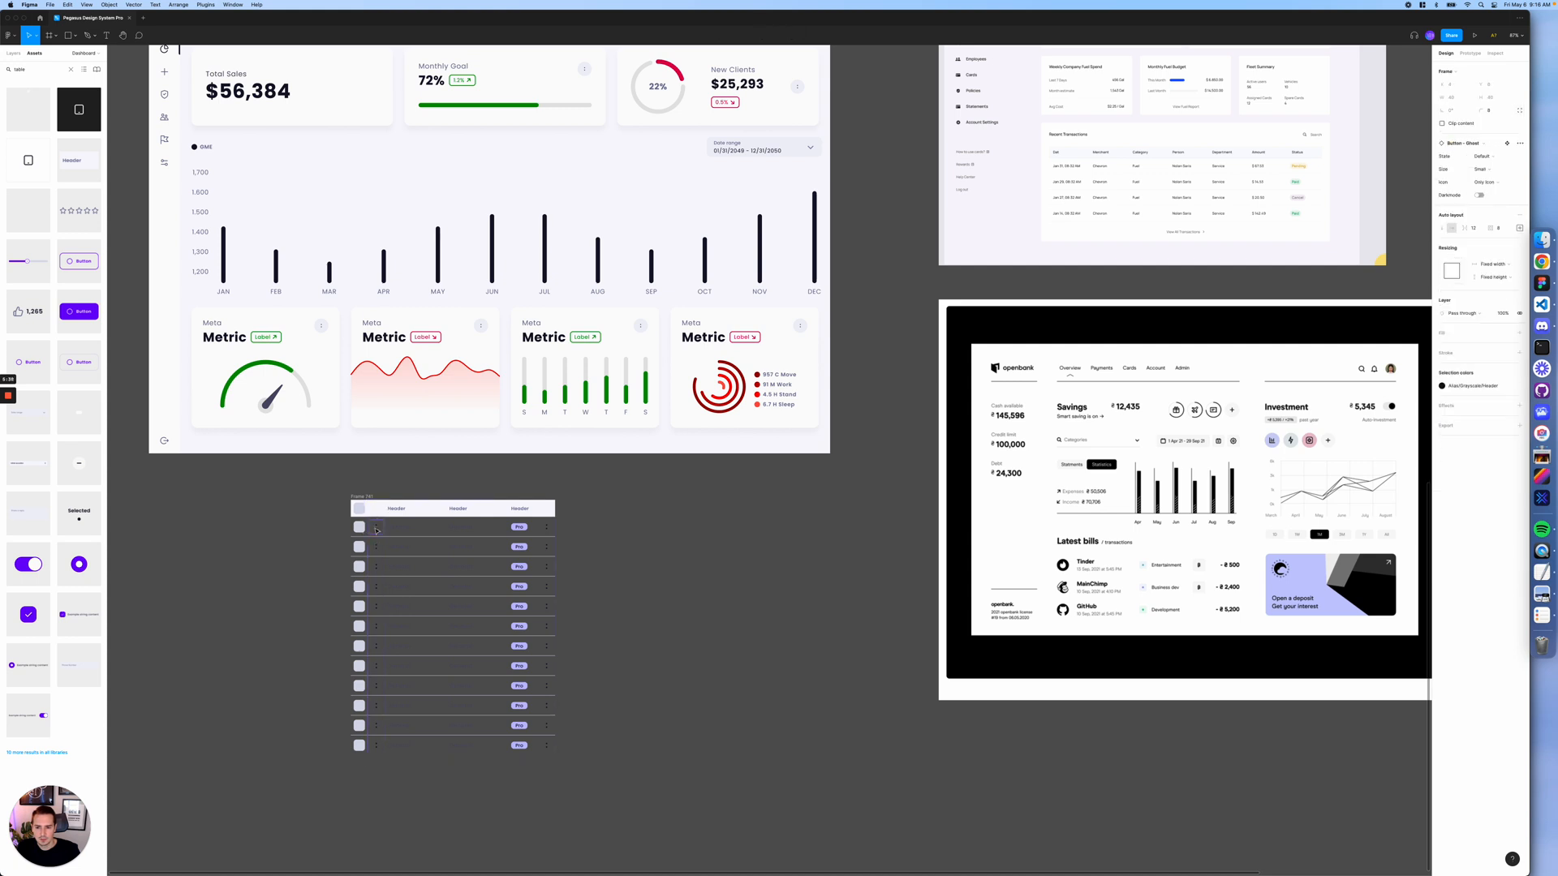
{"action": "left_click", "coordinate": [1472, 144]}
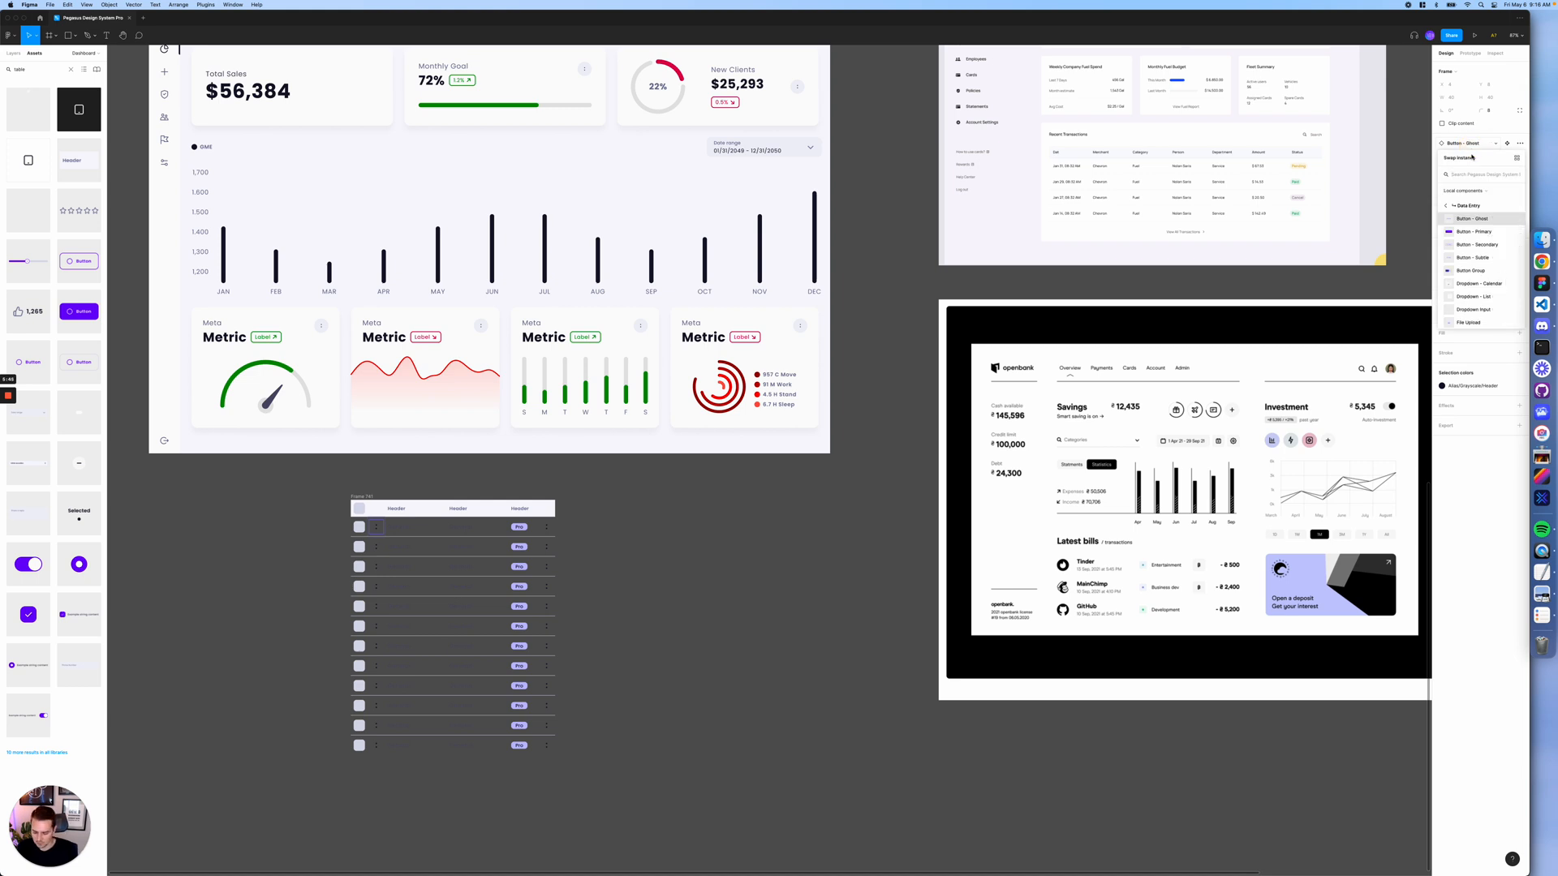
{"action": "type", "text": "nik"}
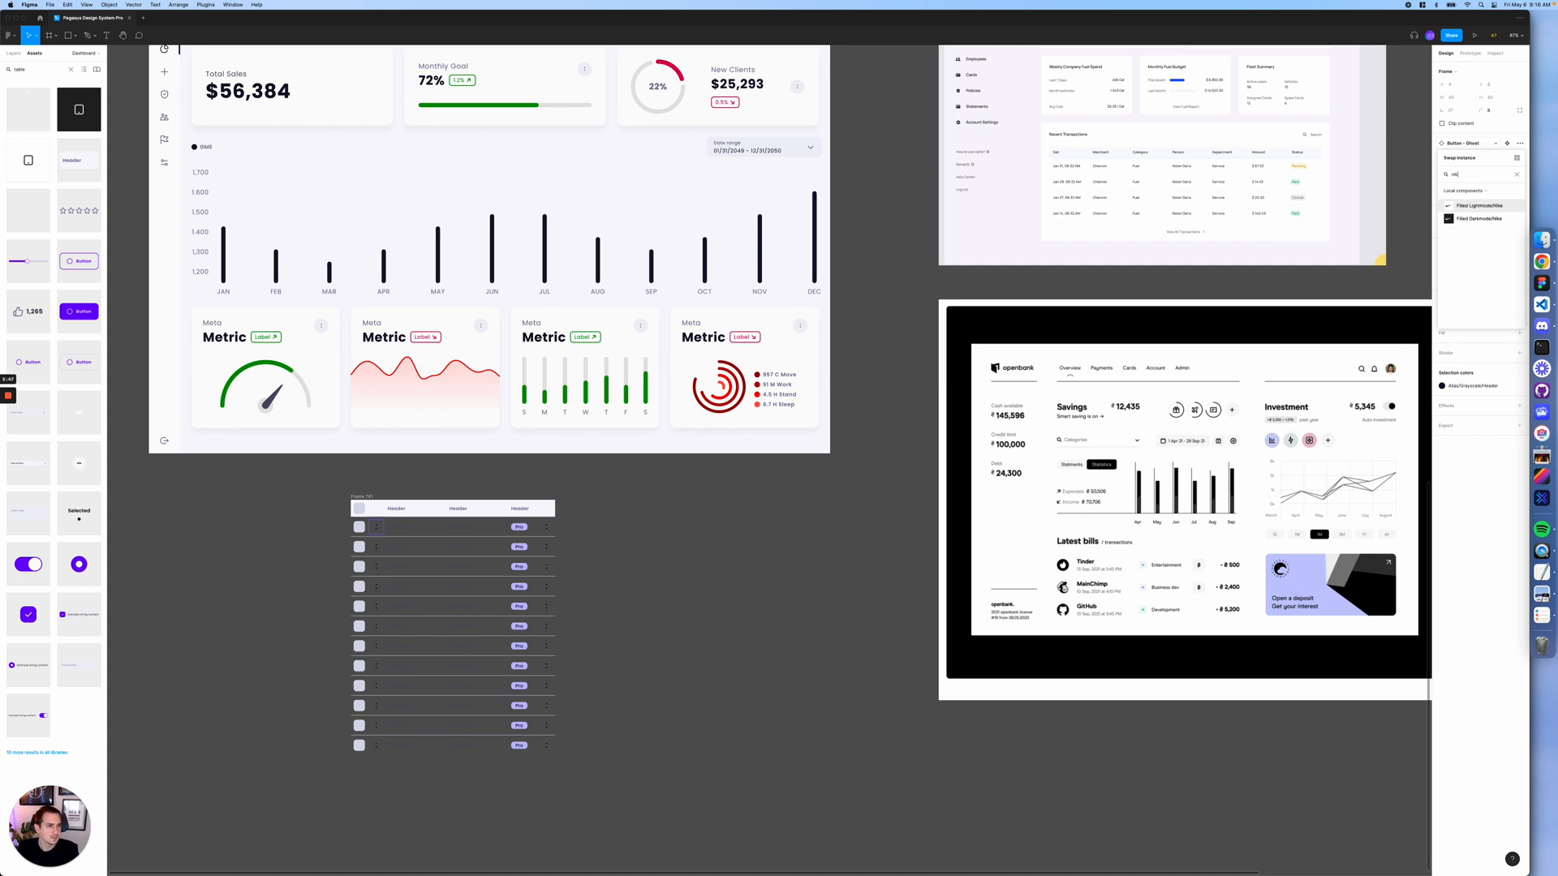
{"action": "left_click", "coordinate": [1465, 208]}
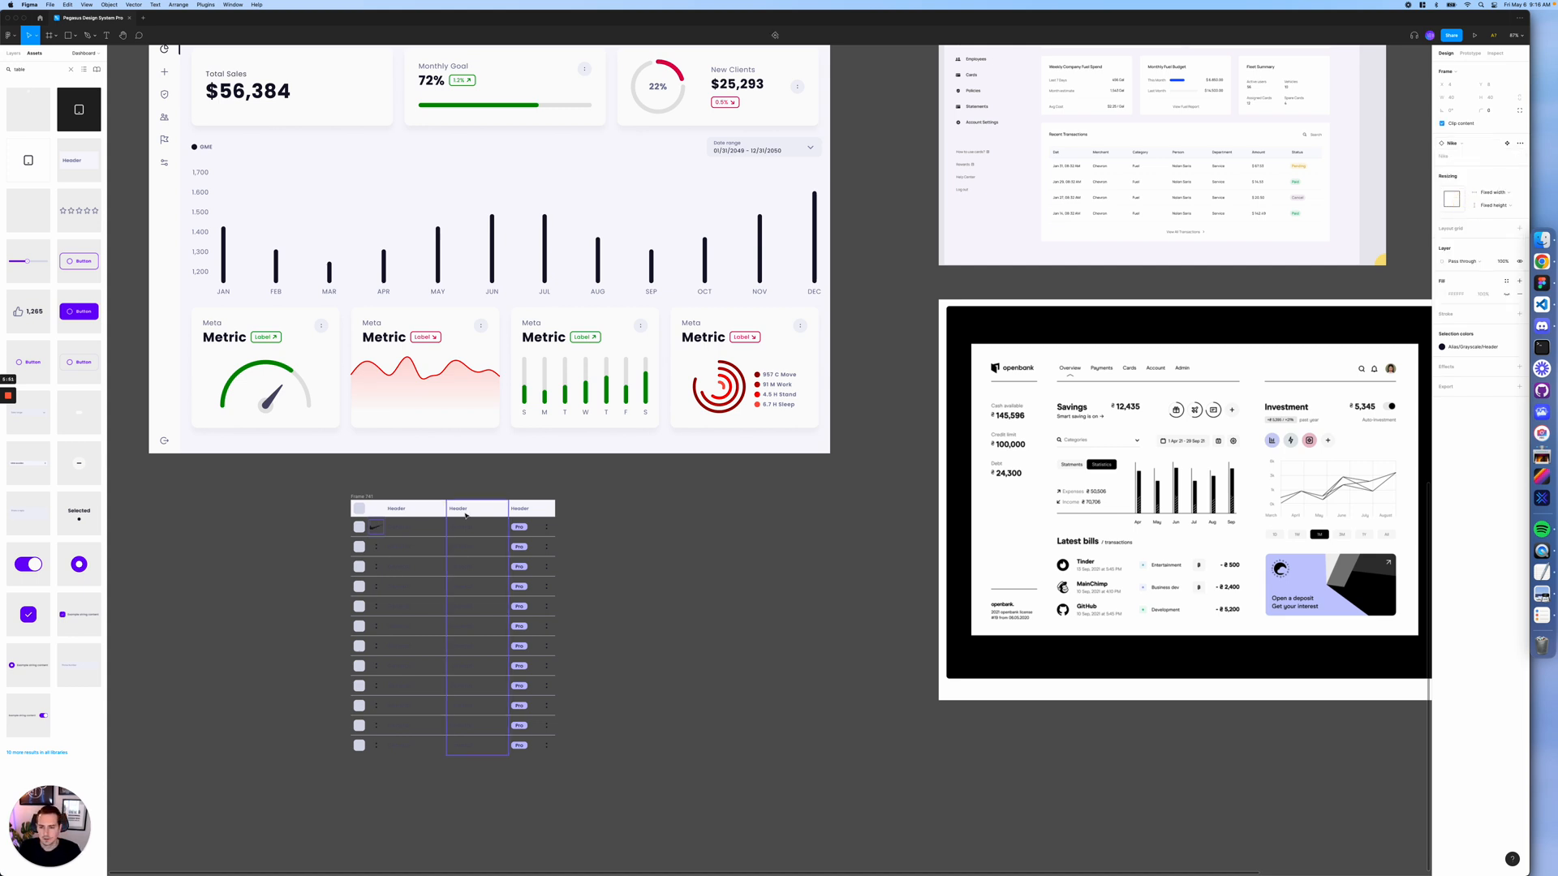
- Swap the ghost button in the second row of the same column for the Filled Darkmode/Google icon
{"action": "left_click", "coordinate": [378, 549]}
{"action": "double_click", "coordinate": [378, 550]}
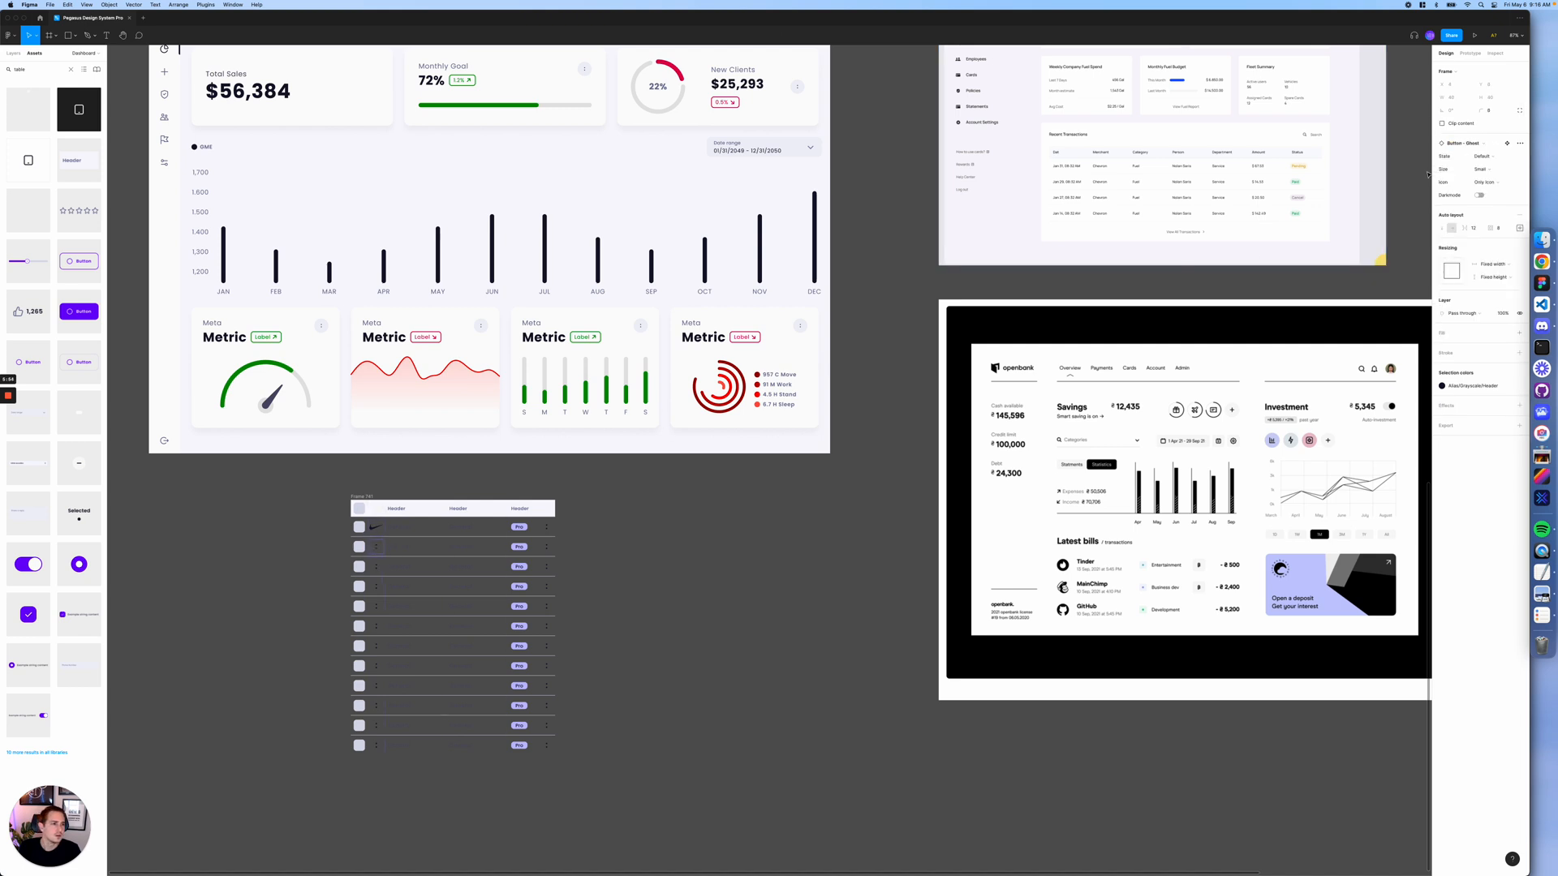
{"action": "left_click", "coordinate": [1454, 145]}
{"action": "type", "text": "Google"}
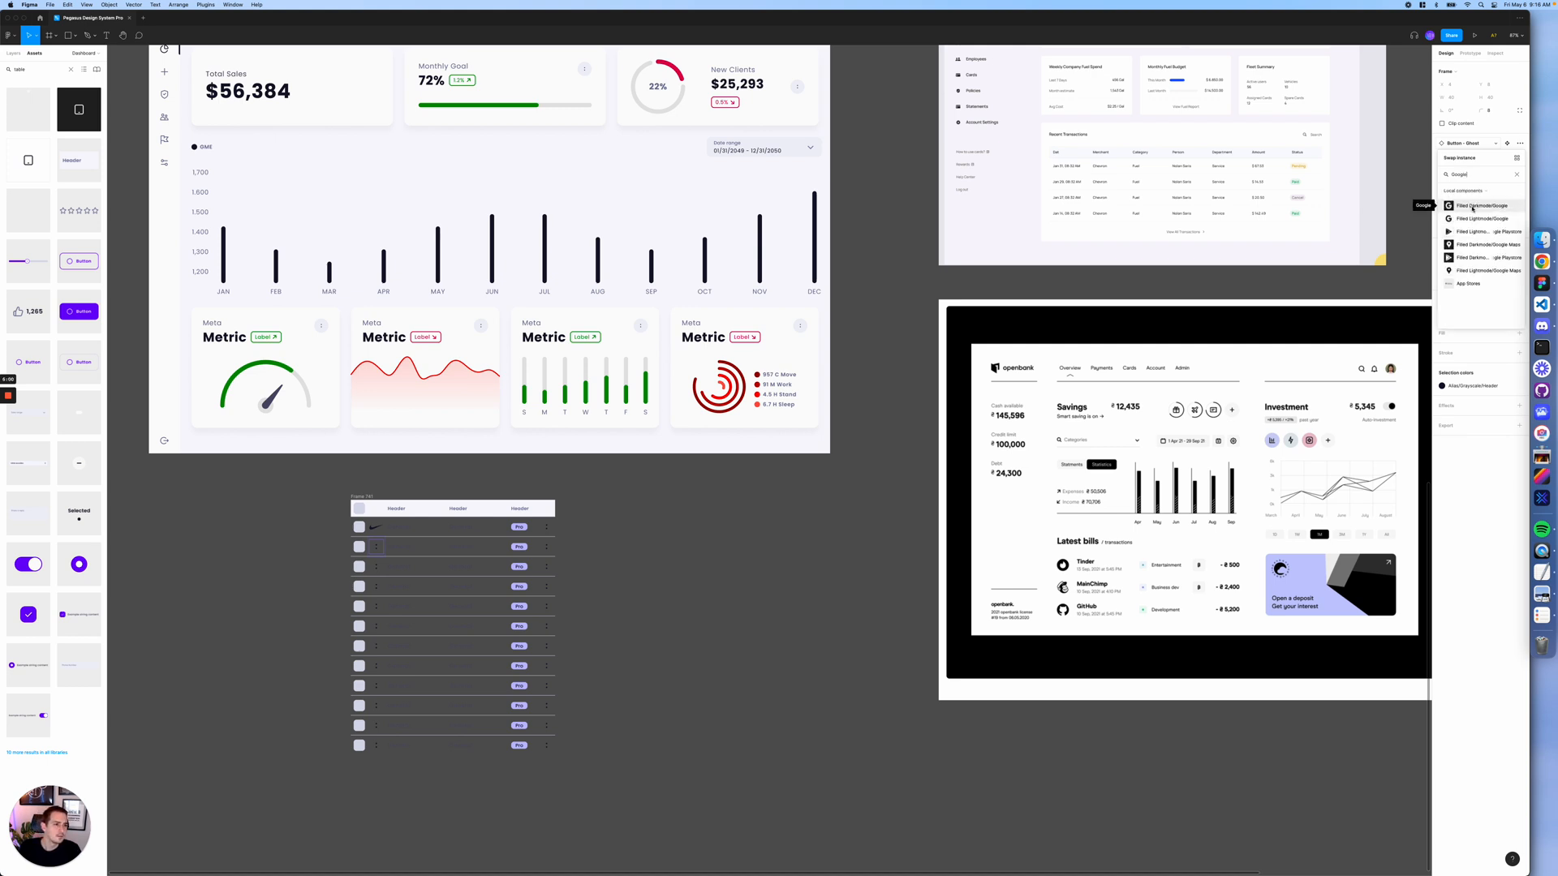
{"action": "left_click", "coordinate": [1473, 208]}
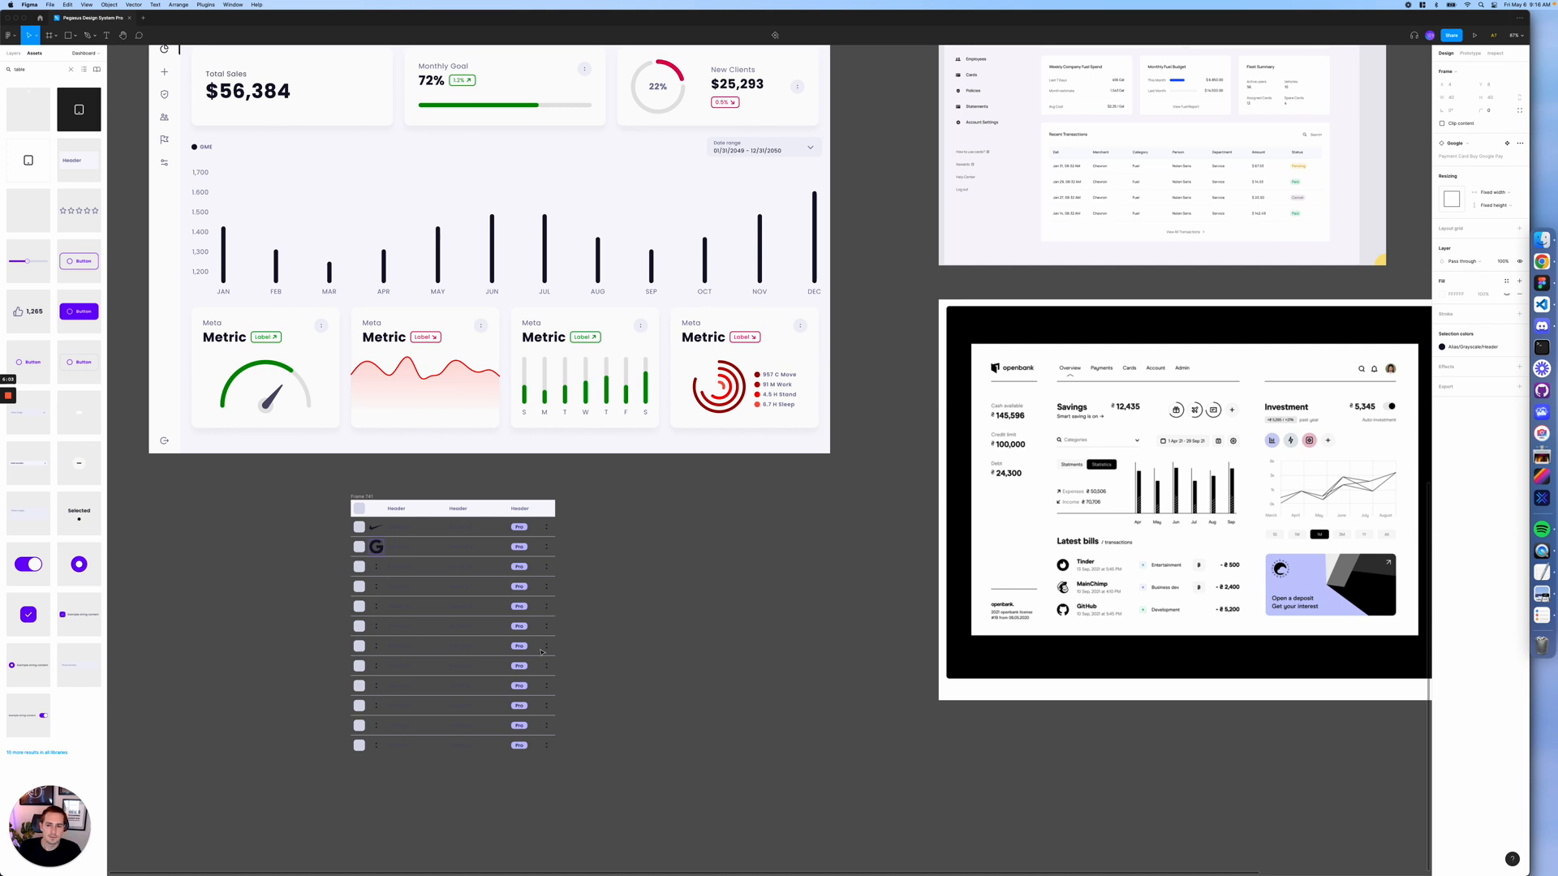
- Swap the ghost button in the third row of the logo column for the Filled Lightmode/Pandafood icon
{"action": "left_click", "coordinate": [377, 571]}
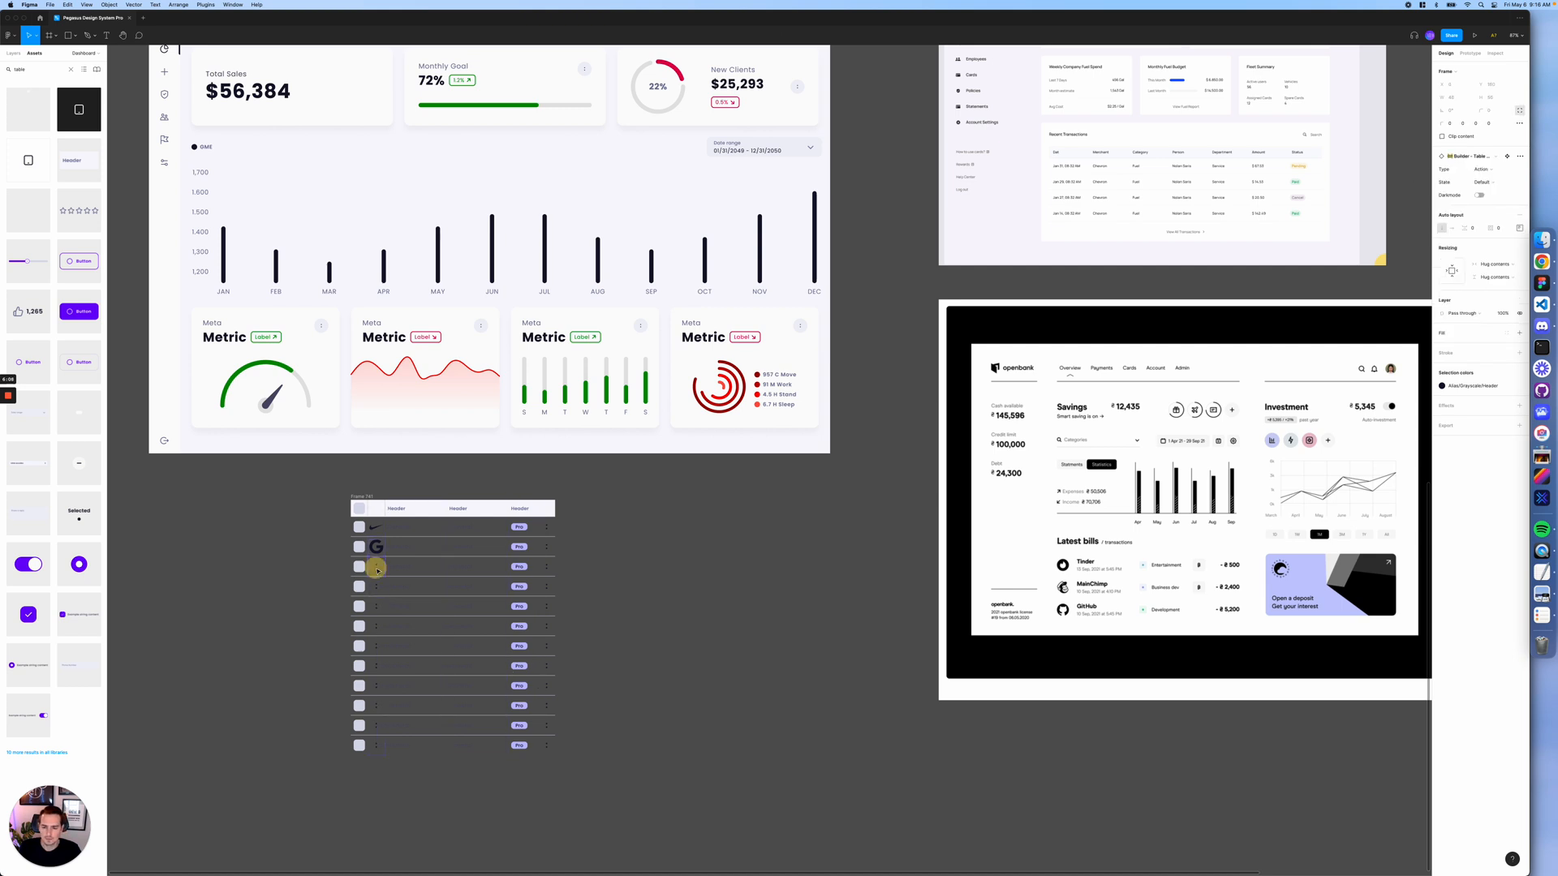
{"action": "left_click", "coordinate": [377, 572]}
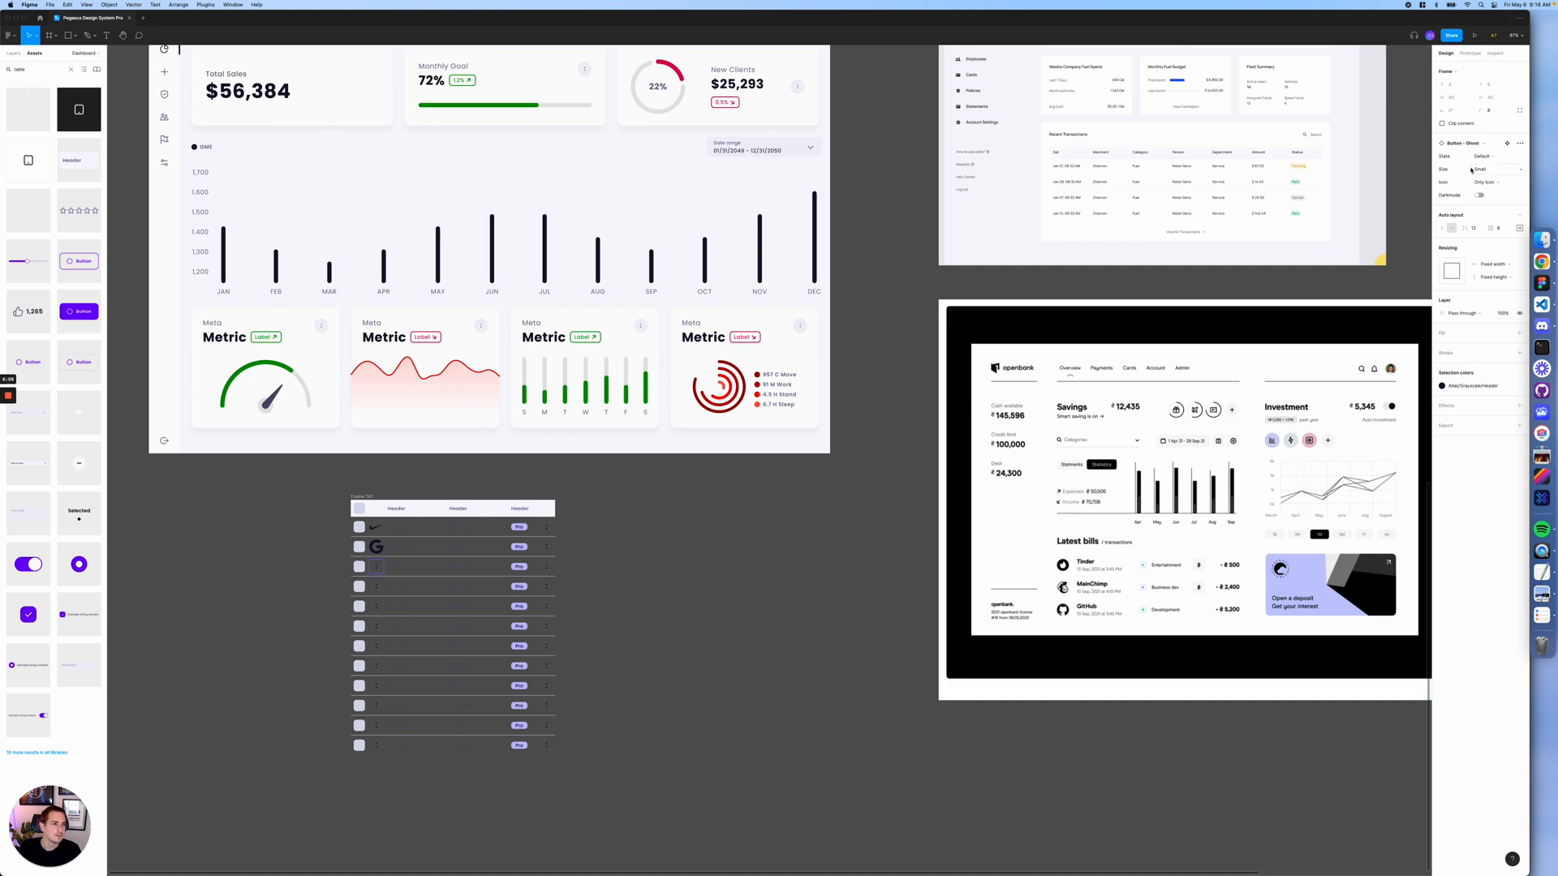
{"action": "left_click", "coordinate": [1463, 143]}
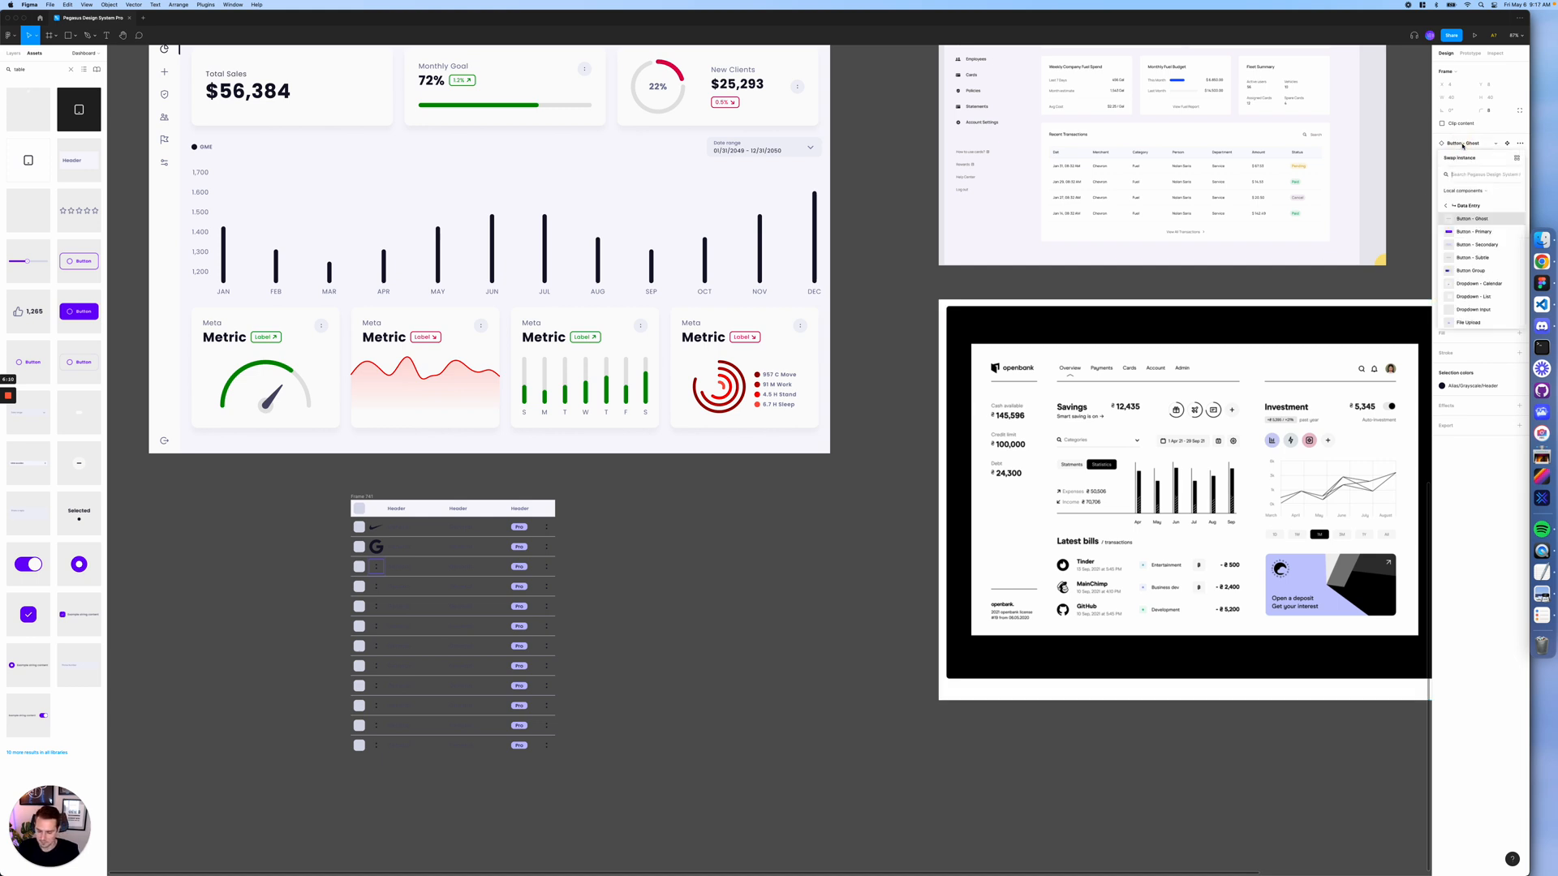
{"action": "type", "text": "M"}
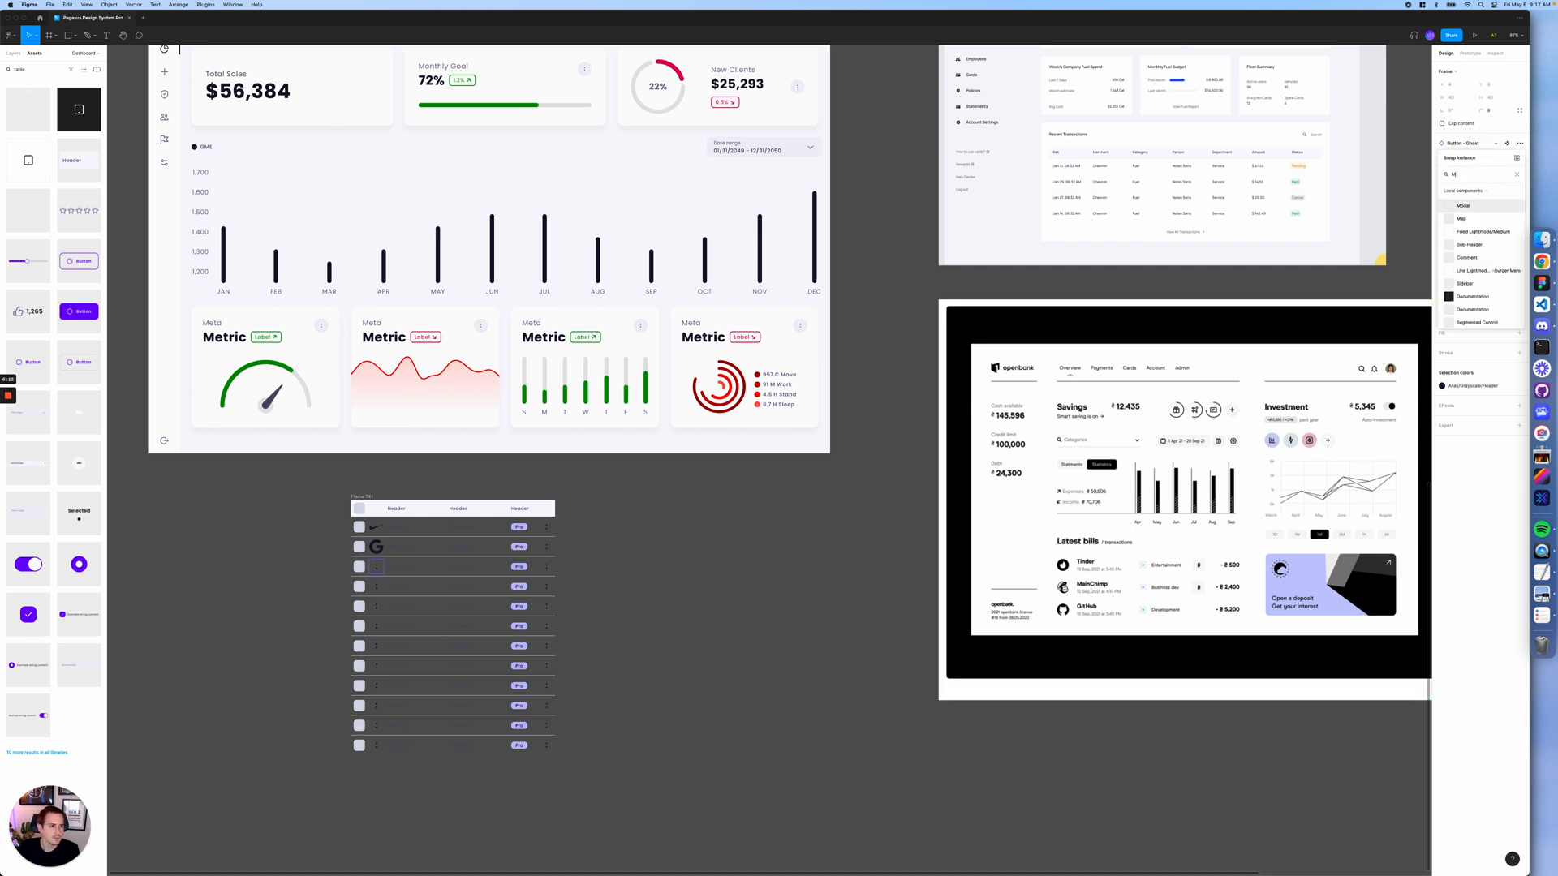
{"action": "type", "text": "ic"}
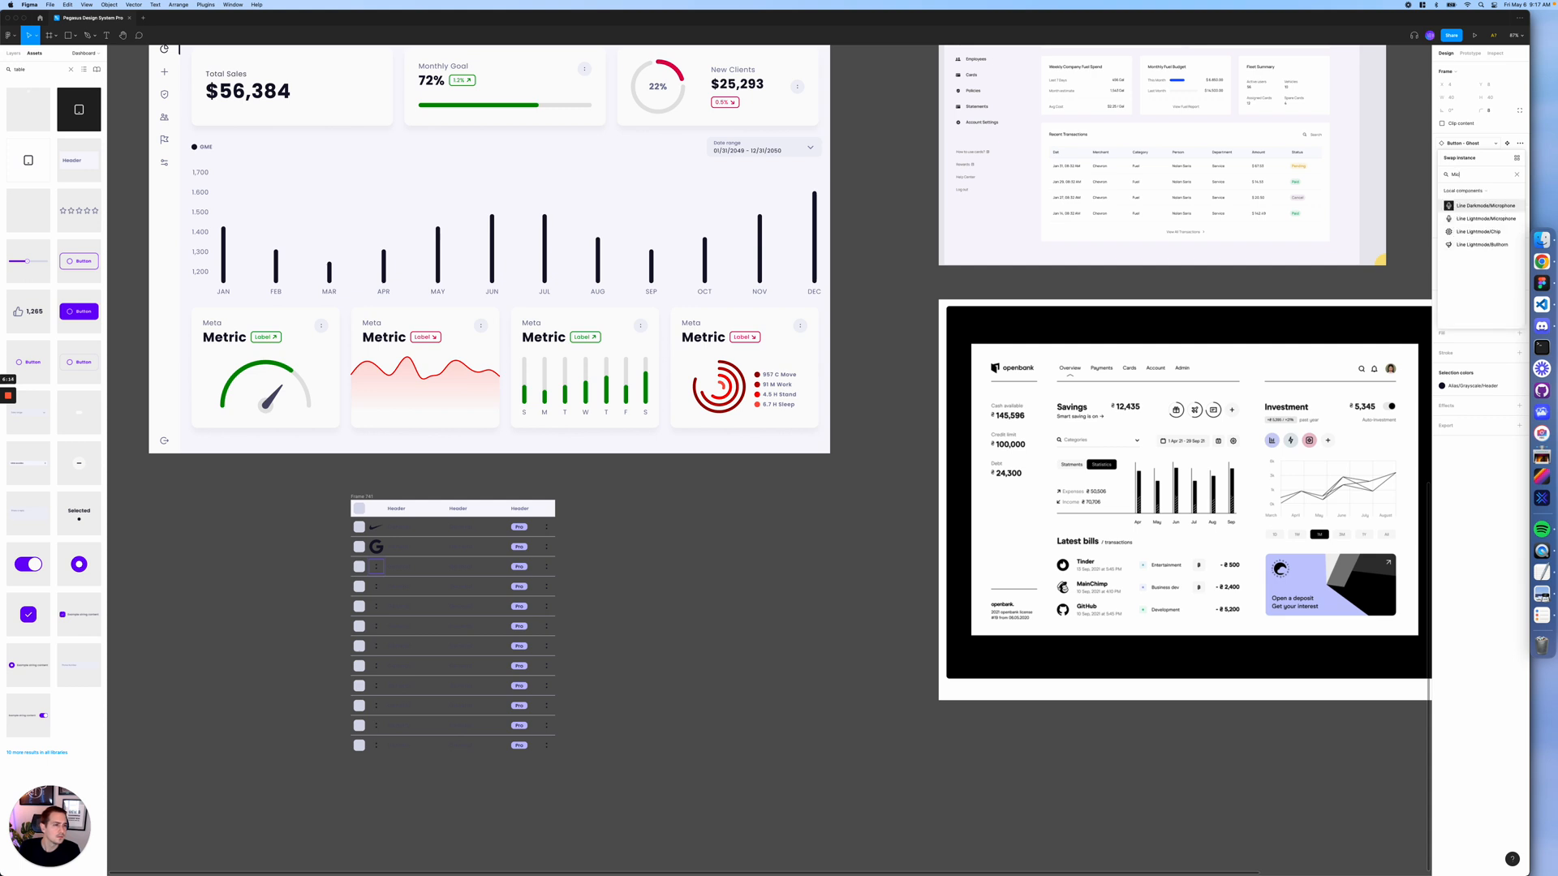
{"action": "key", "text": "BackSpace"}
{"action": "key", "text": "BackSpace"}
{"action": "key", "text": "BackSpace"}
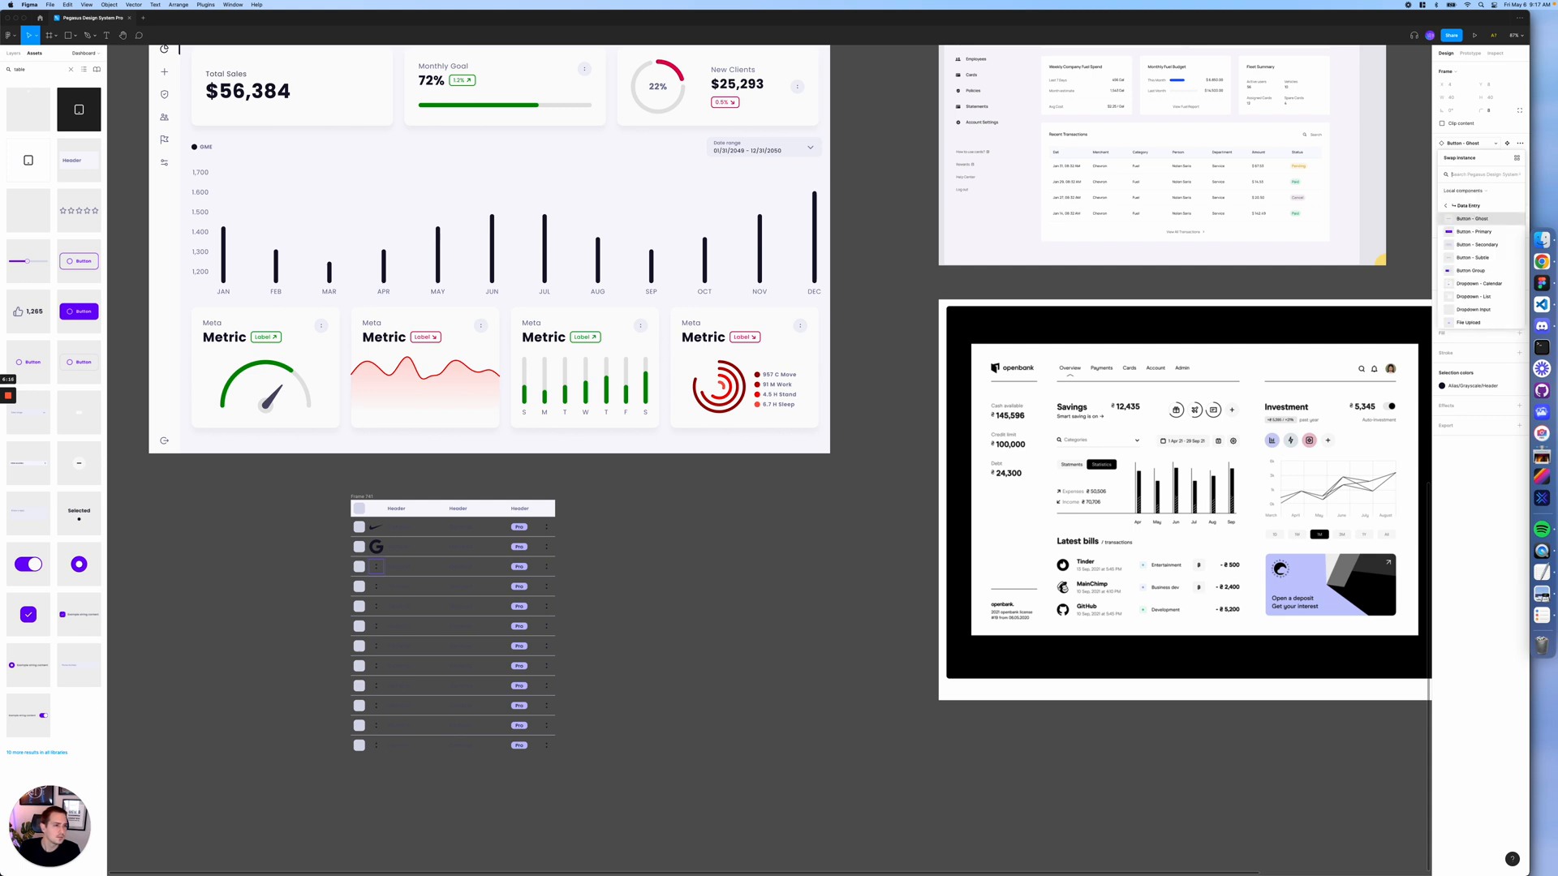
{"action": "type", "text": "foo"}
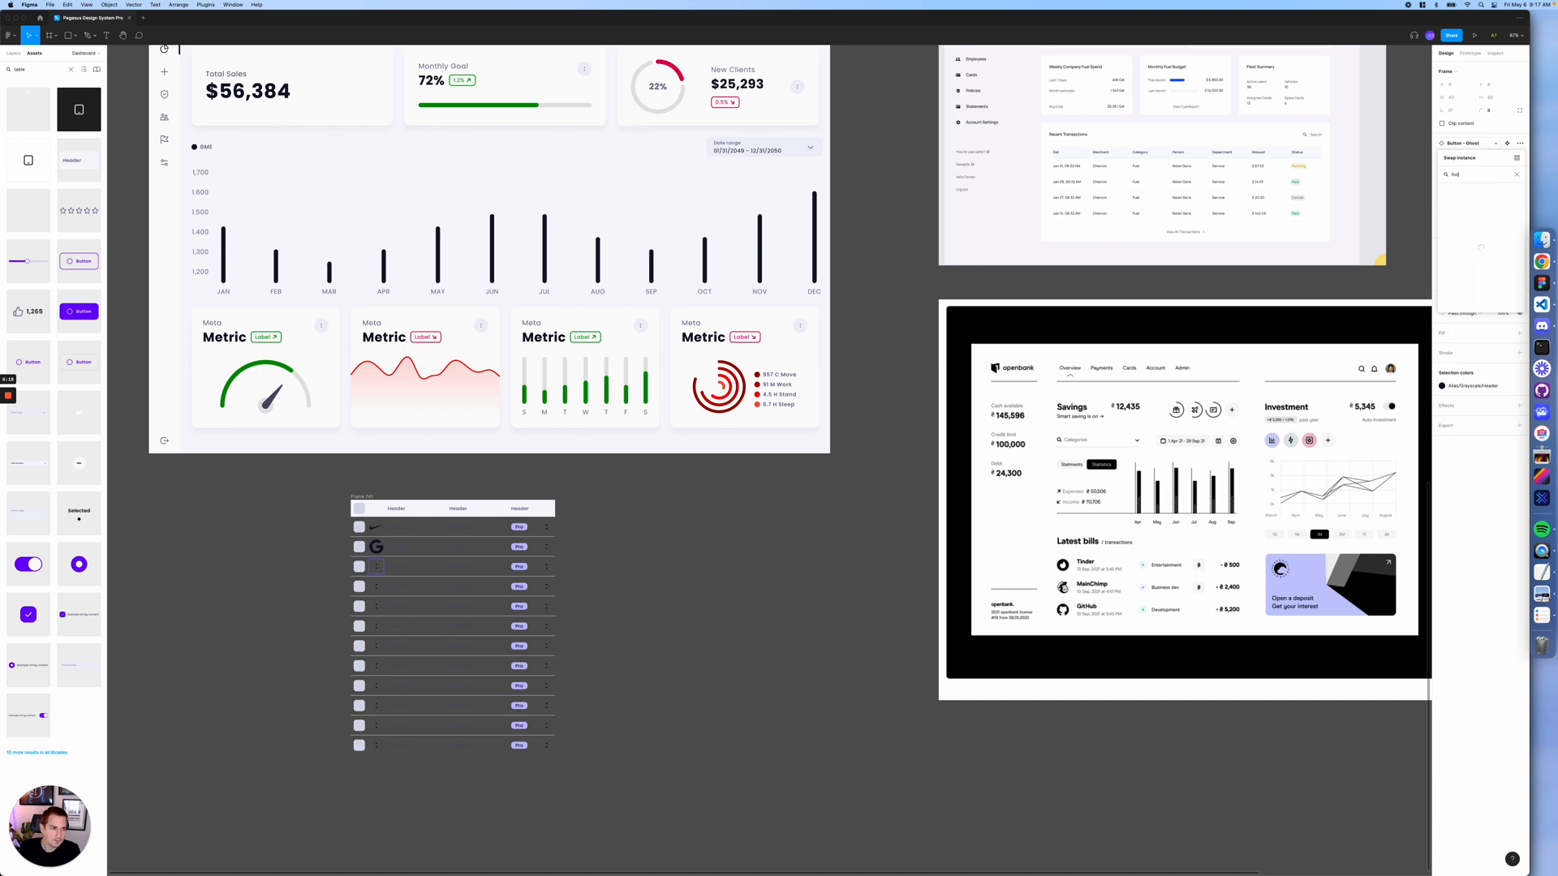
{"action": "type", "text": "d"}
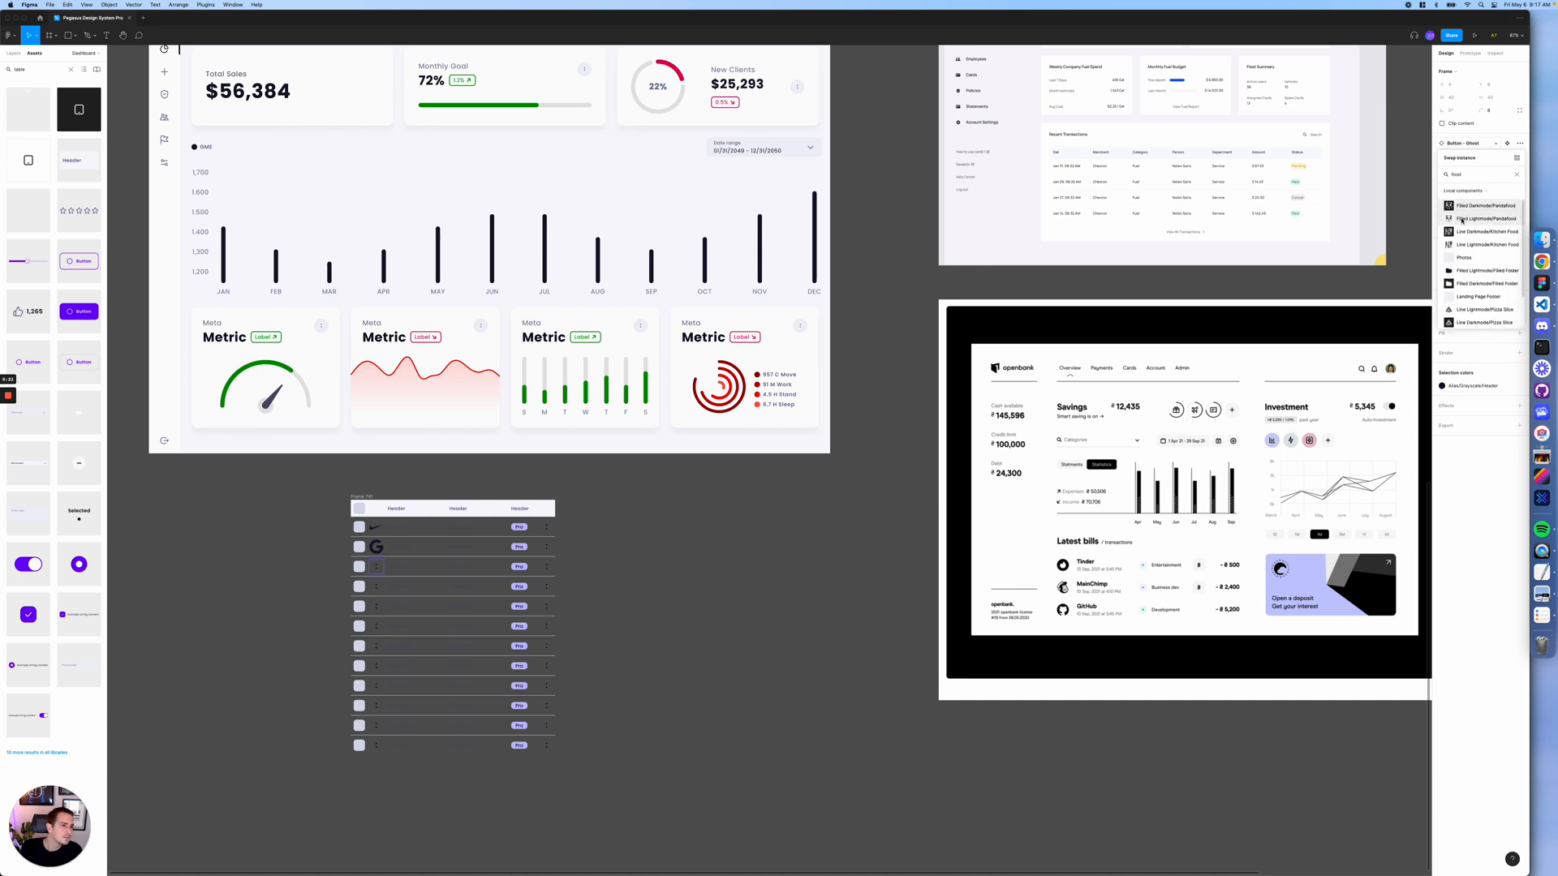
{"action": "left_click", "coordinate": [1486, 218]}
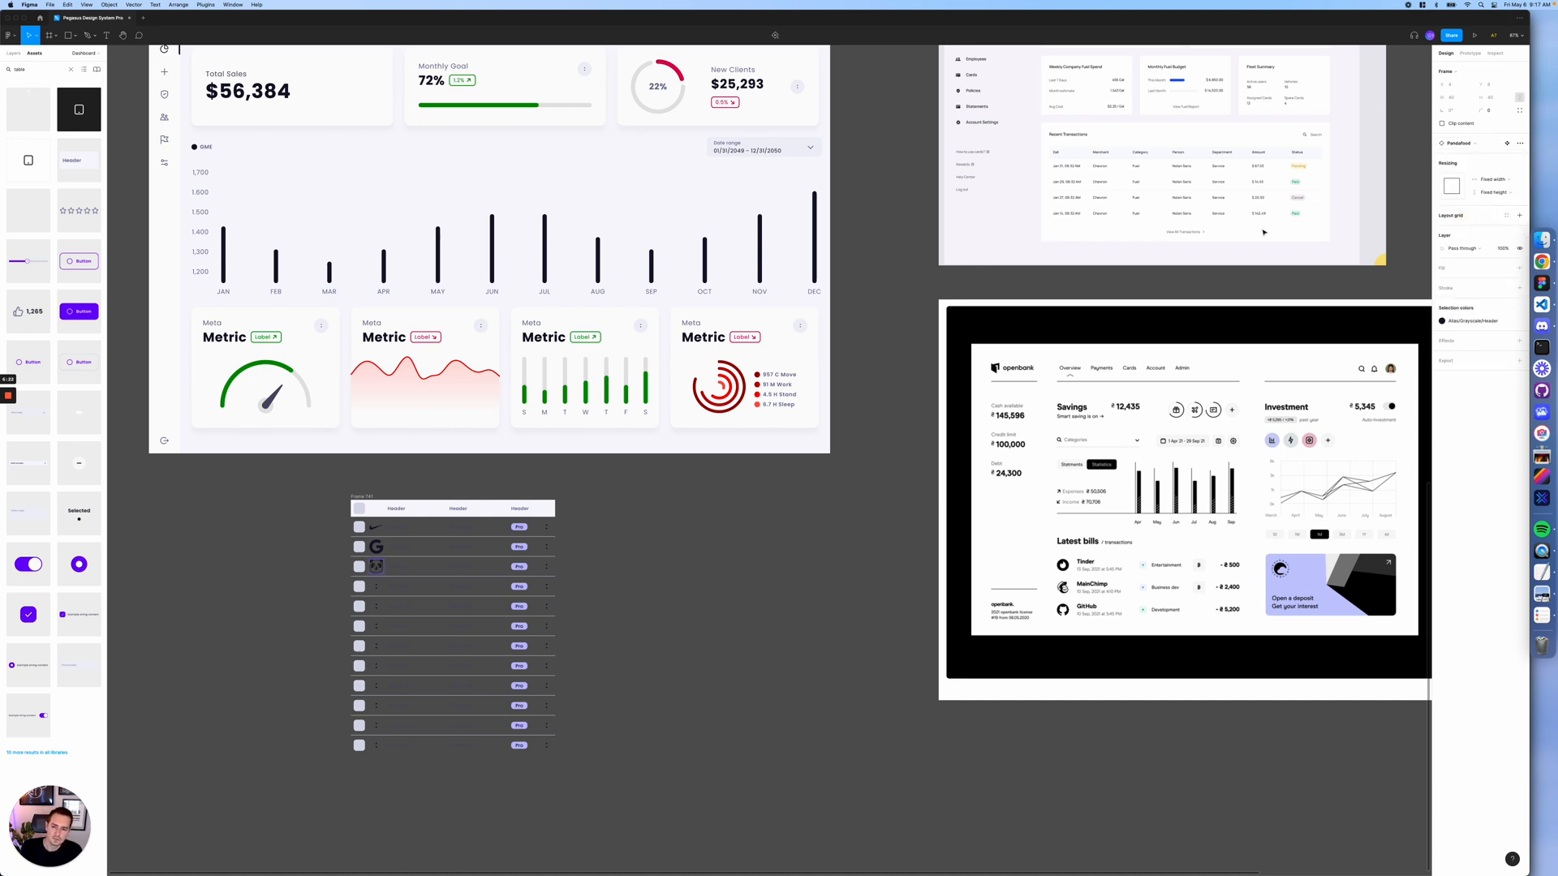
- Swap the cell action in the fourth row of the logo column for the Coffe Cup icon
{"action": "left_click", "coordinate": [376, 589]}
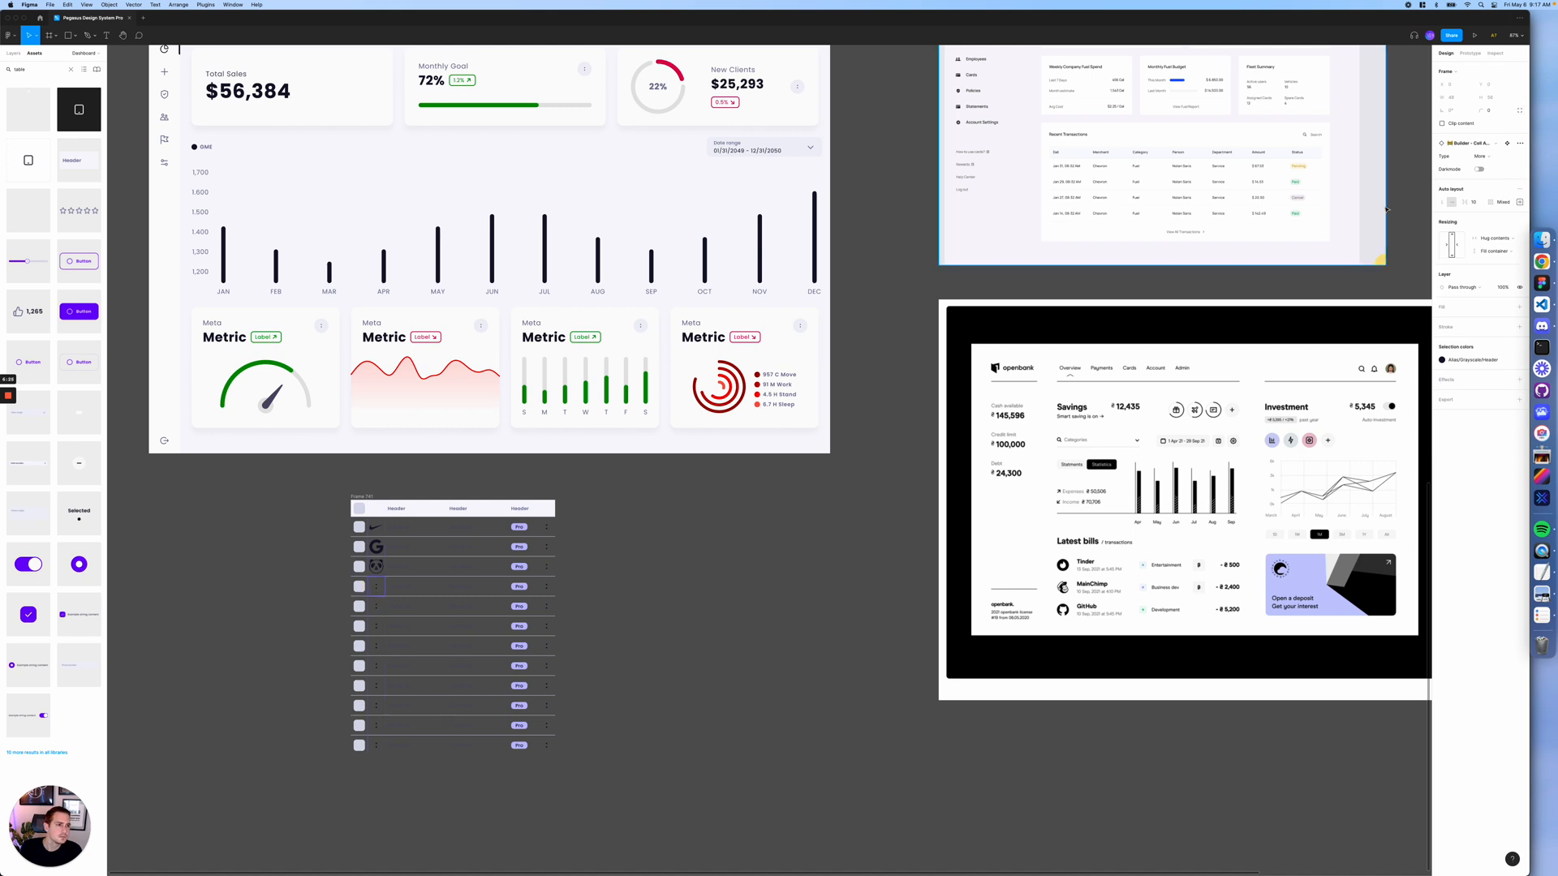
{"action": "left_click", "coordinate": [1465, 143]}
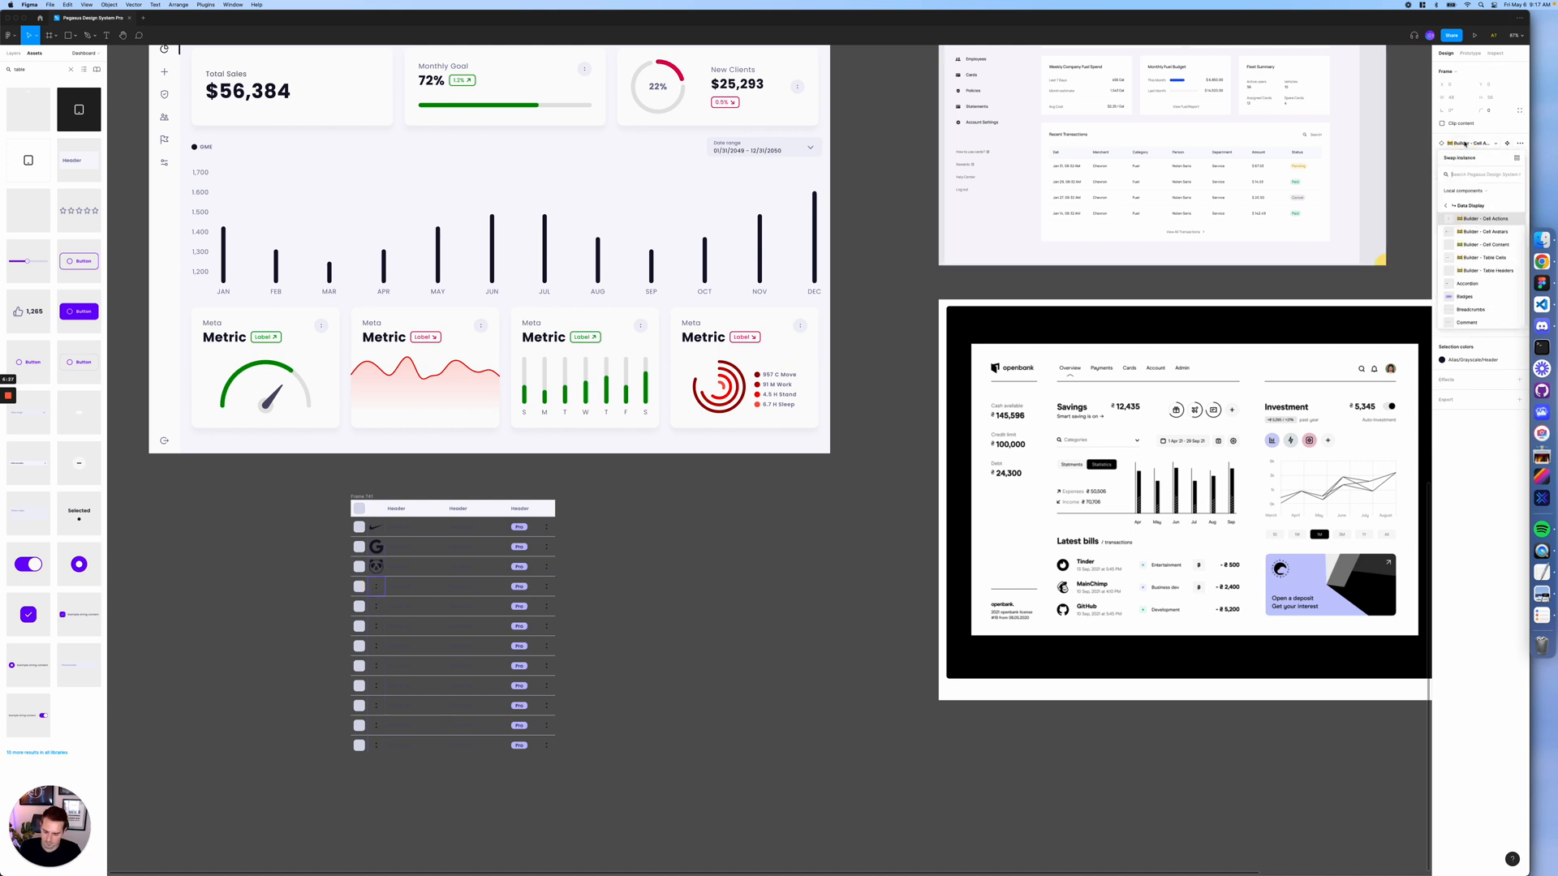
{"action": "type", "text": "food"}
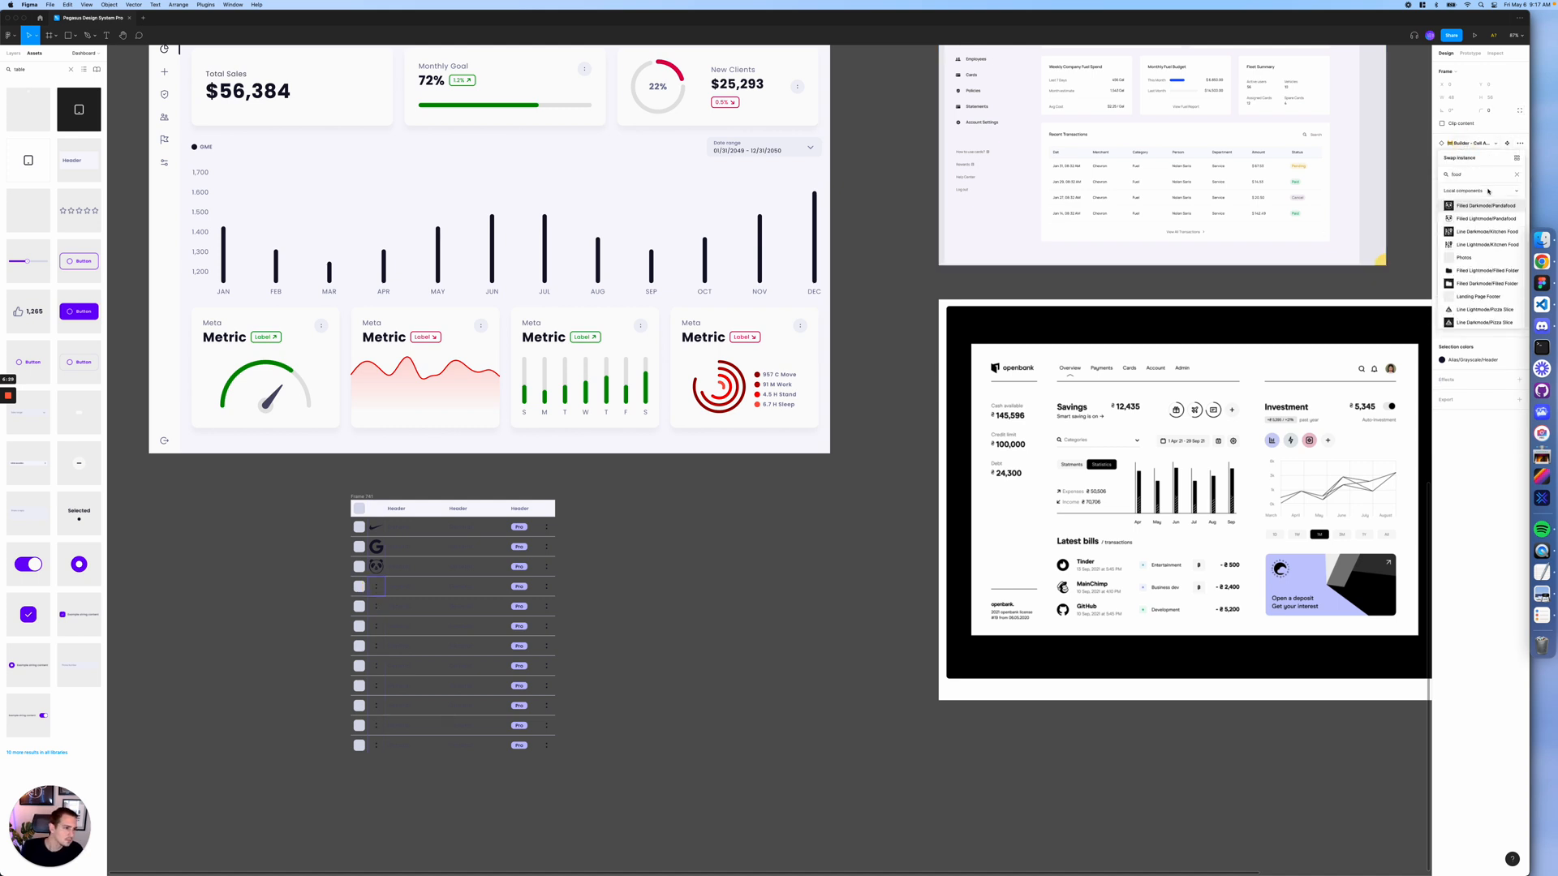
{"action": "scroll", "coordinate": [1481, 240], "scroll_direction": "down", "scroll_amount": 2}
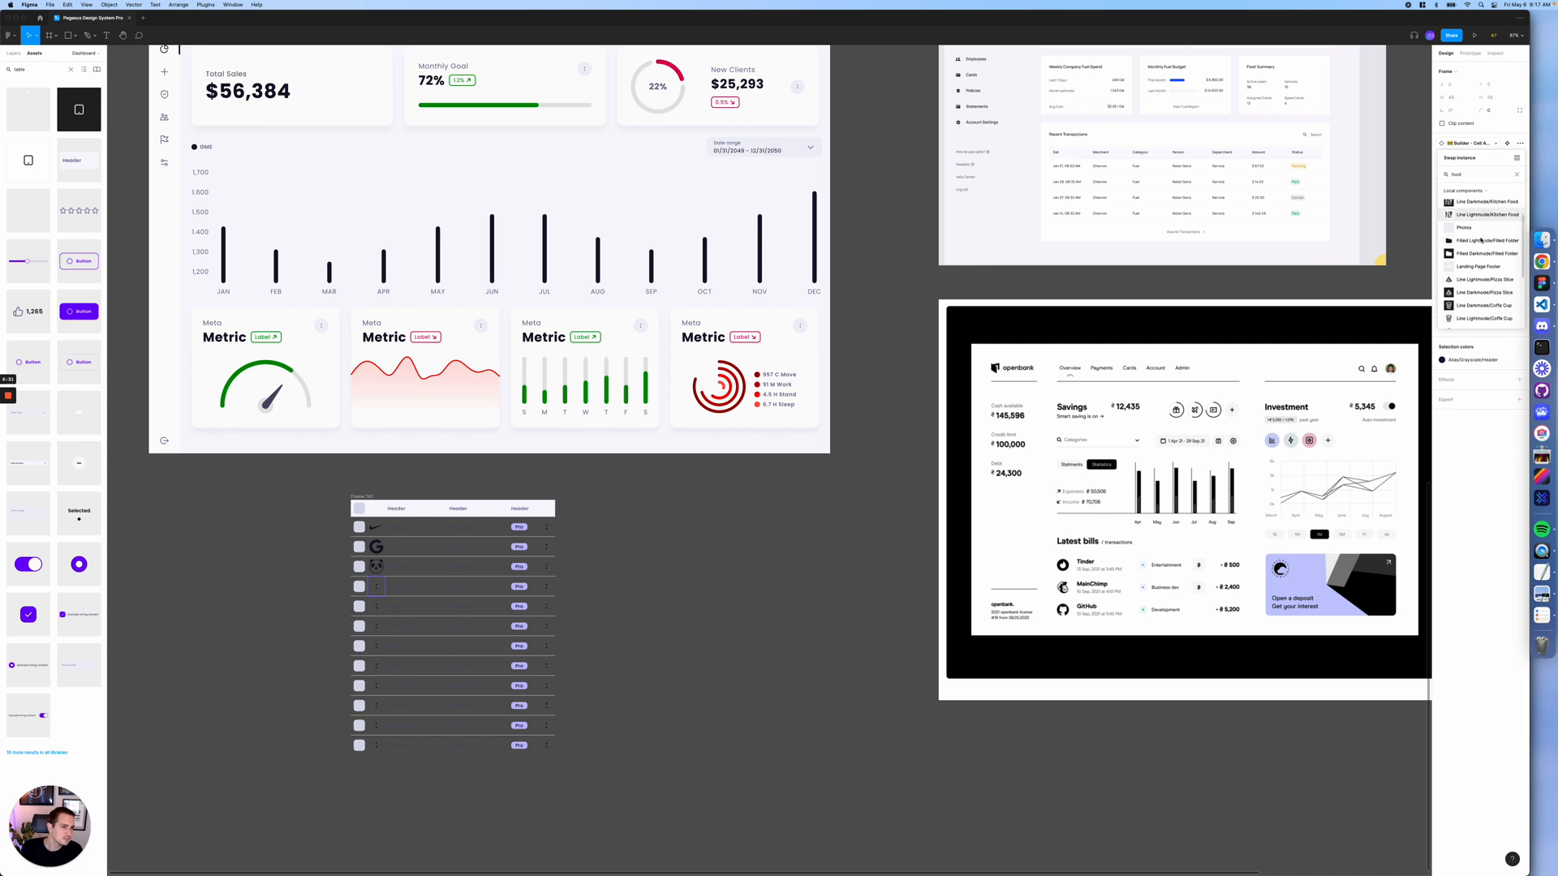
{"action": "scroll", "coordinate": [1481, 240], "scroll_direction": "down", "scroll_amount": 2}
{"action": "scroll", "coordinate": [1481, 240], "scroll_direction": "down", "scroll_amount": 2}
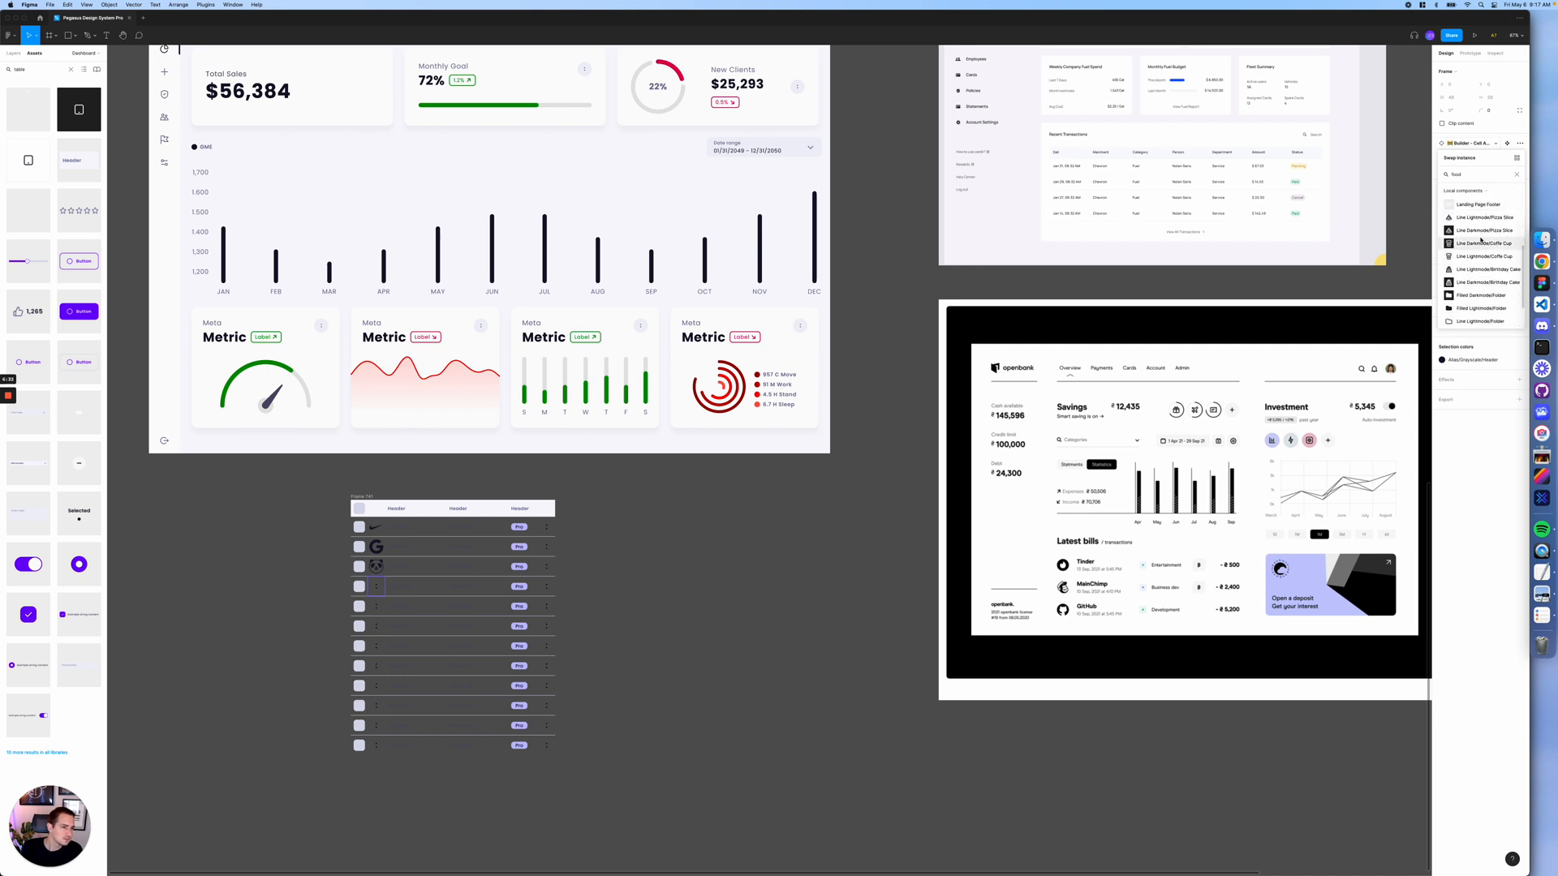
{"action": "scroll", "coordinate": [1481, 240], "scroll_direction": "down", "scroll_amount": 1}
{"action": "left_click", "coordinate": [1472, 243]}
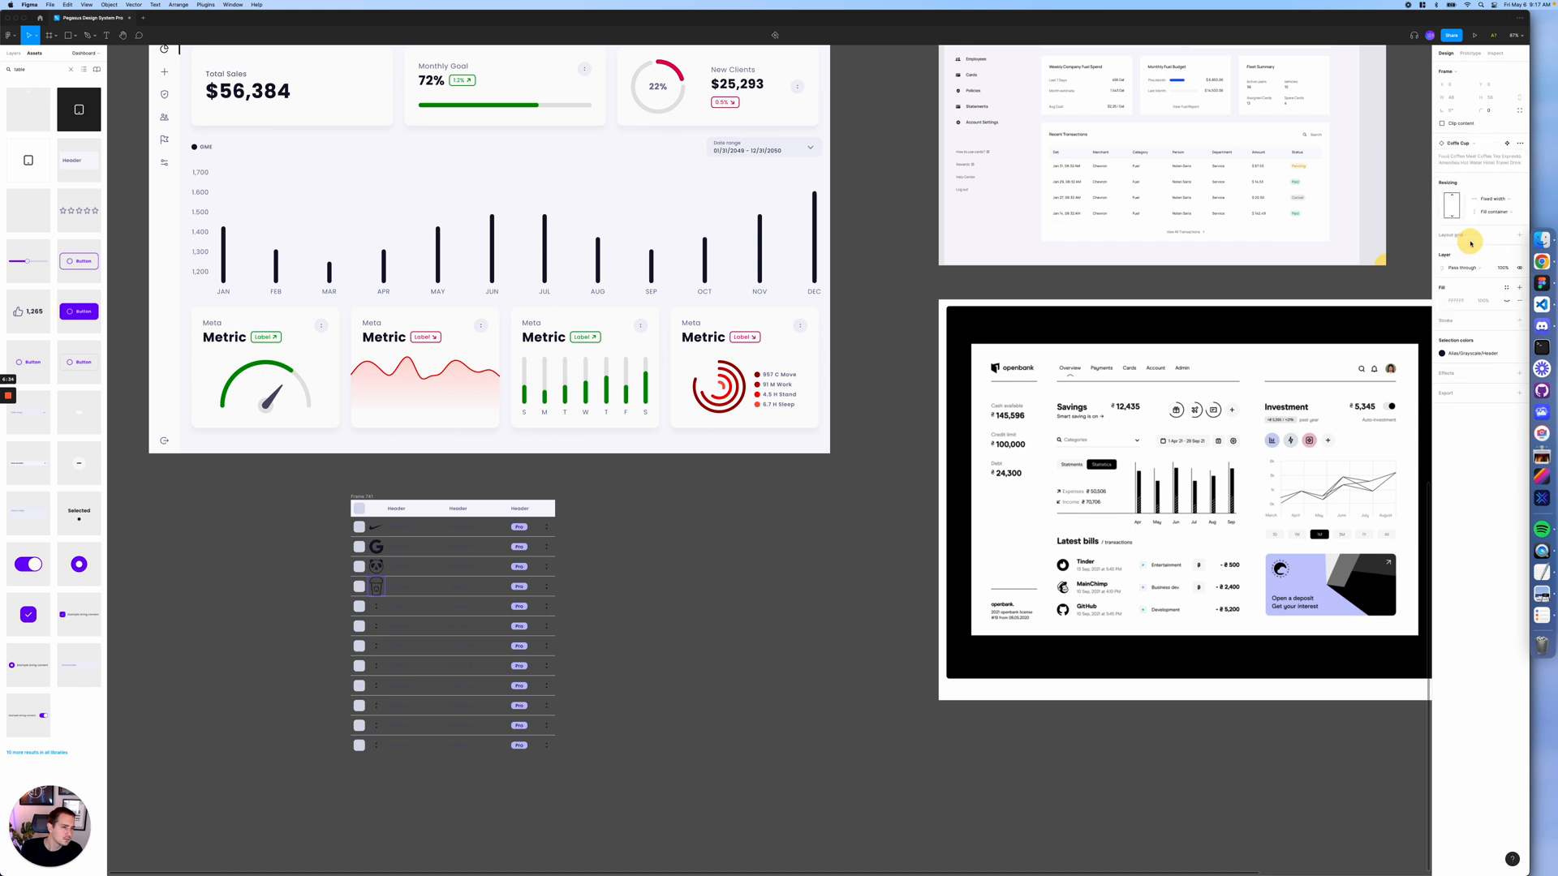
- Swap the cell action in the fifth row of the logo column for the Line Lightmode/Pizza Slice icon
{"action": "left_click", "coordinate": [377, 611]}
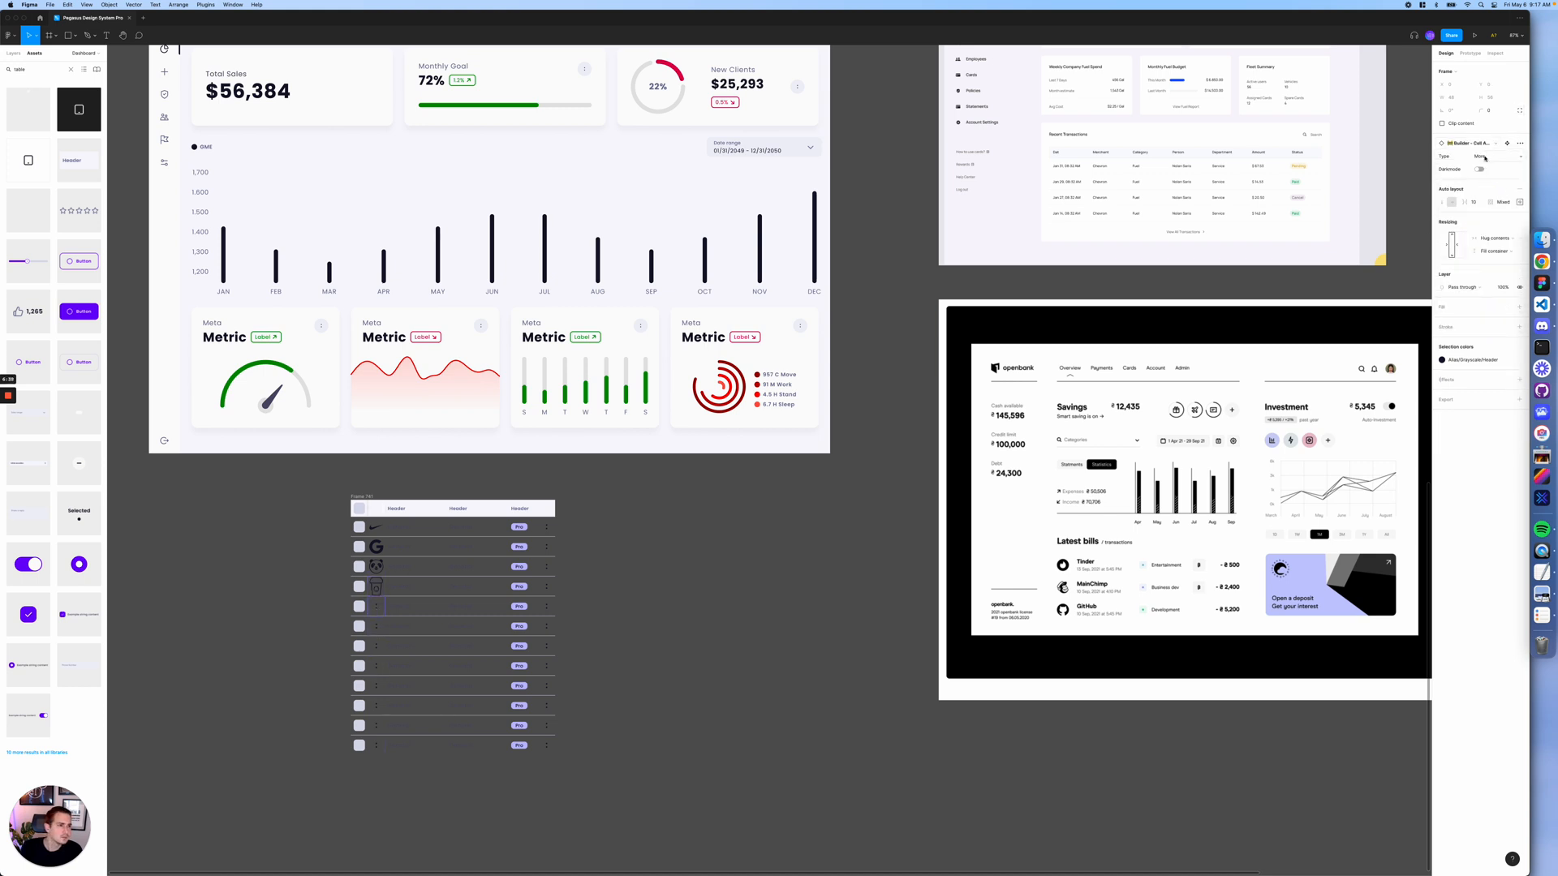
{"action": "left_click", "coordinate": [1468, 144]}
{"action": "left_click", "coordinate": [1470, 146]}
{"action": "left_click", "coordinate": [1465, 147]}
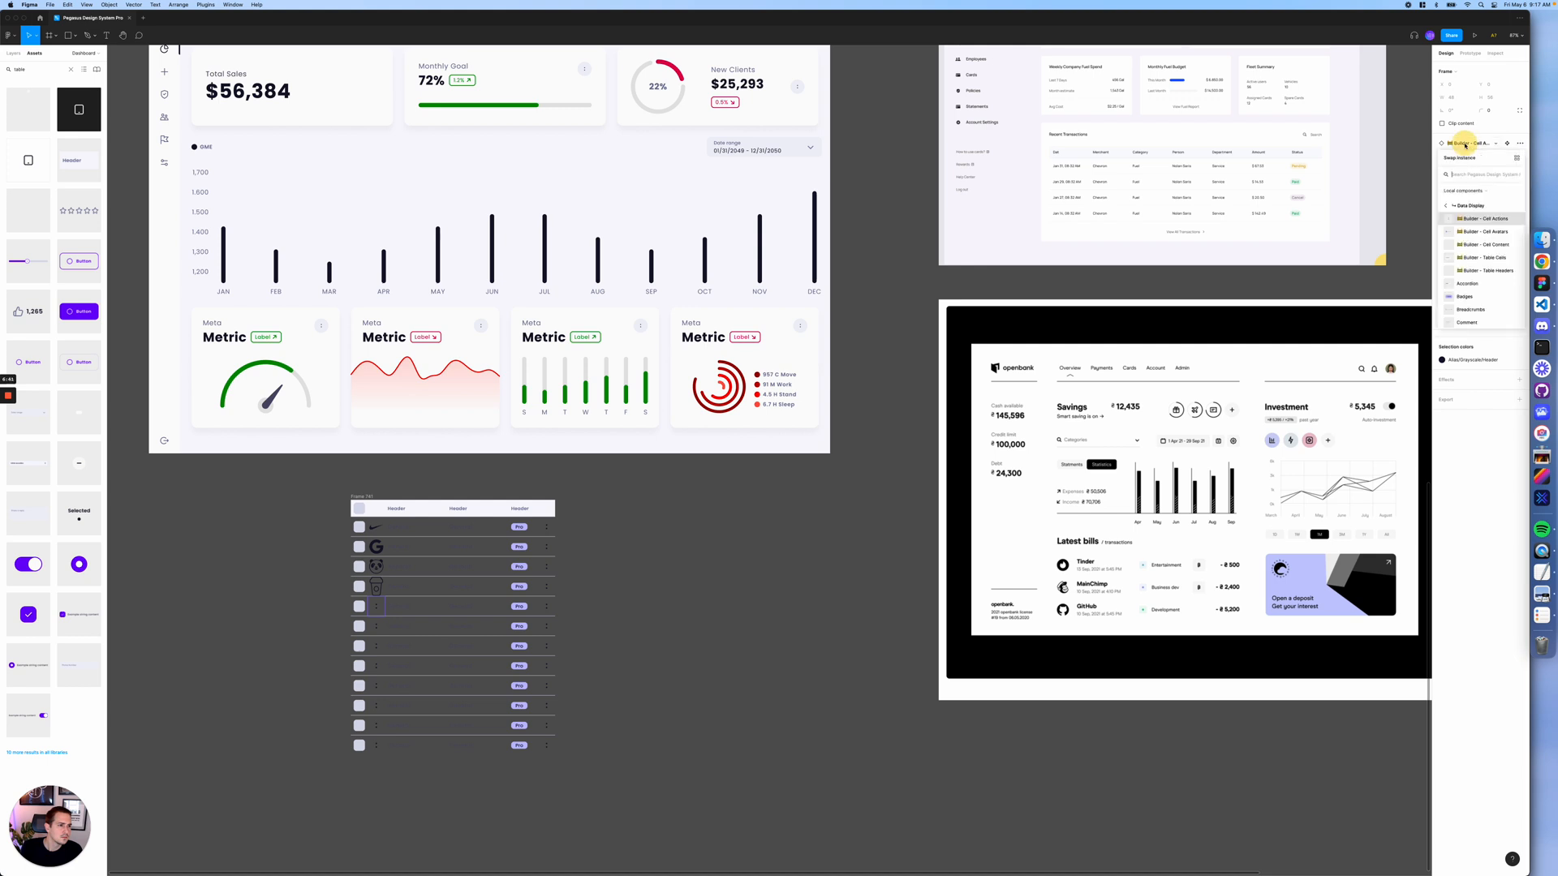
{"action": "type", "text": "food"}
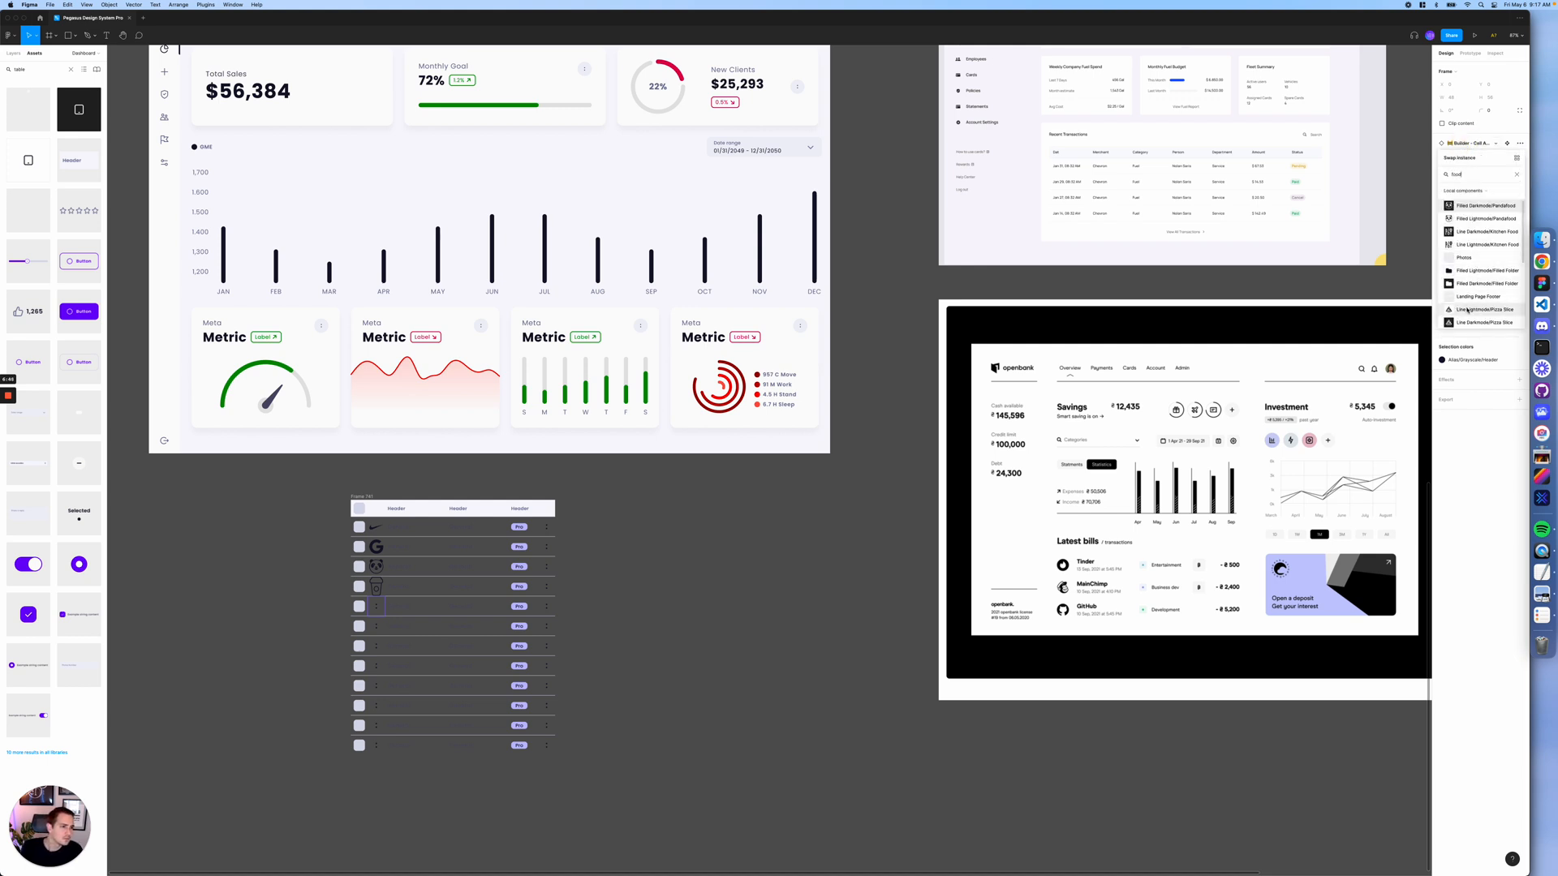
{"action": "left_click", "coordinate": [1467, 310]}
- Swap the cell action in the sixth row of the logo column for the Line Lightmode/Coffee Mug icon
{"action": "left_click", "coordinate": [376, 629]}
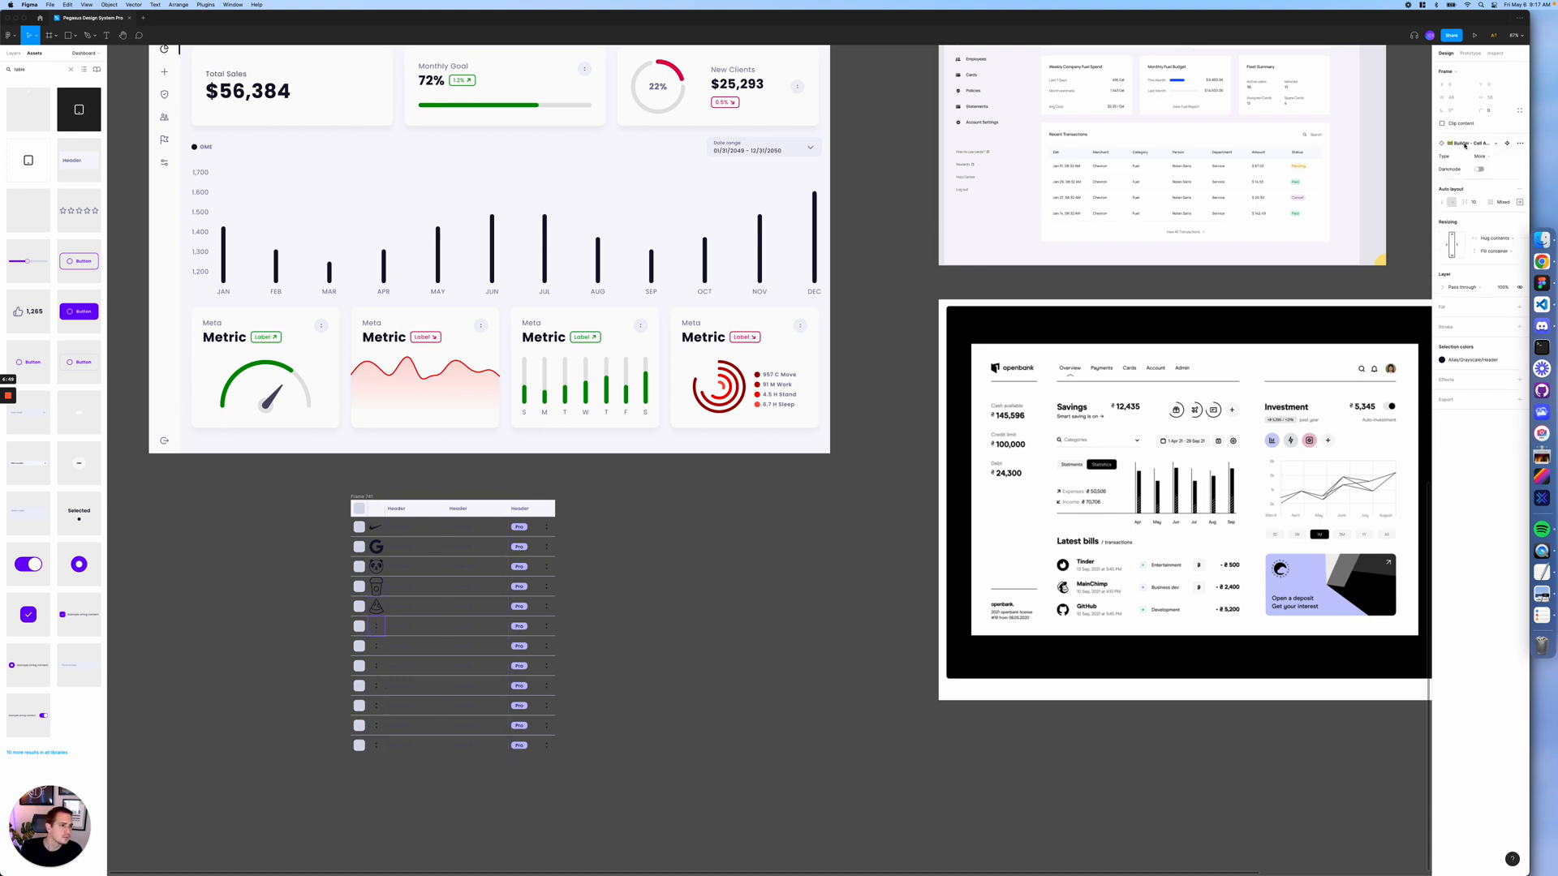
{"action": "left_click", "coordinate": [1466, 145]}
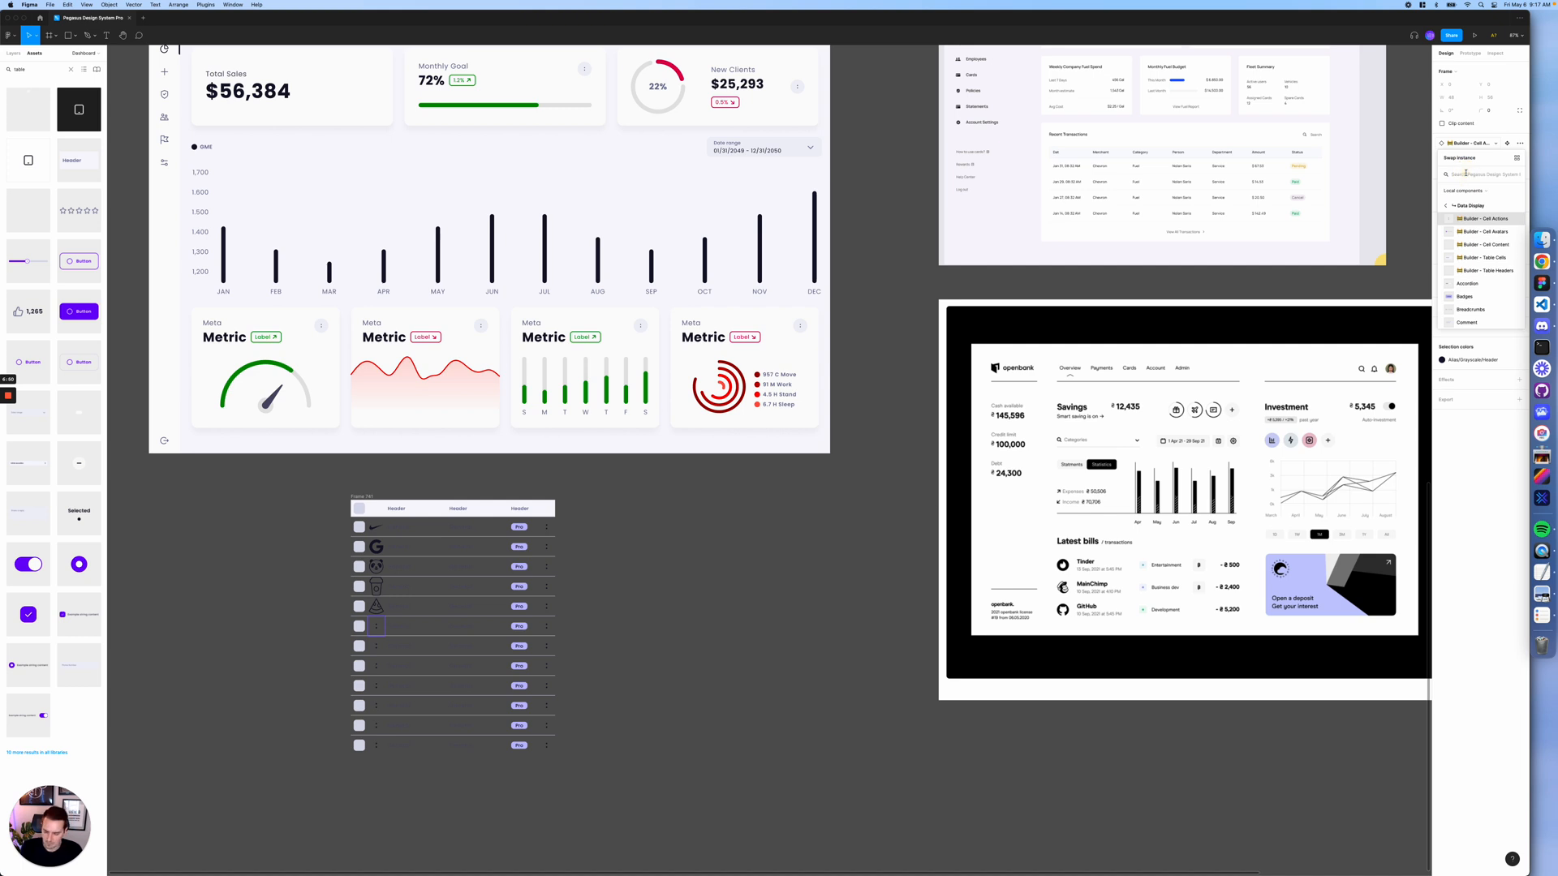
{"action": "type", "text": "drink"}
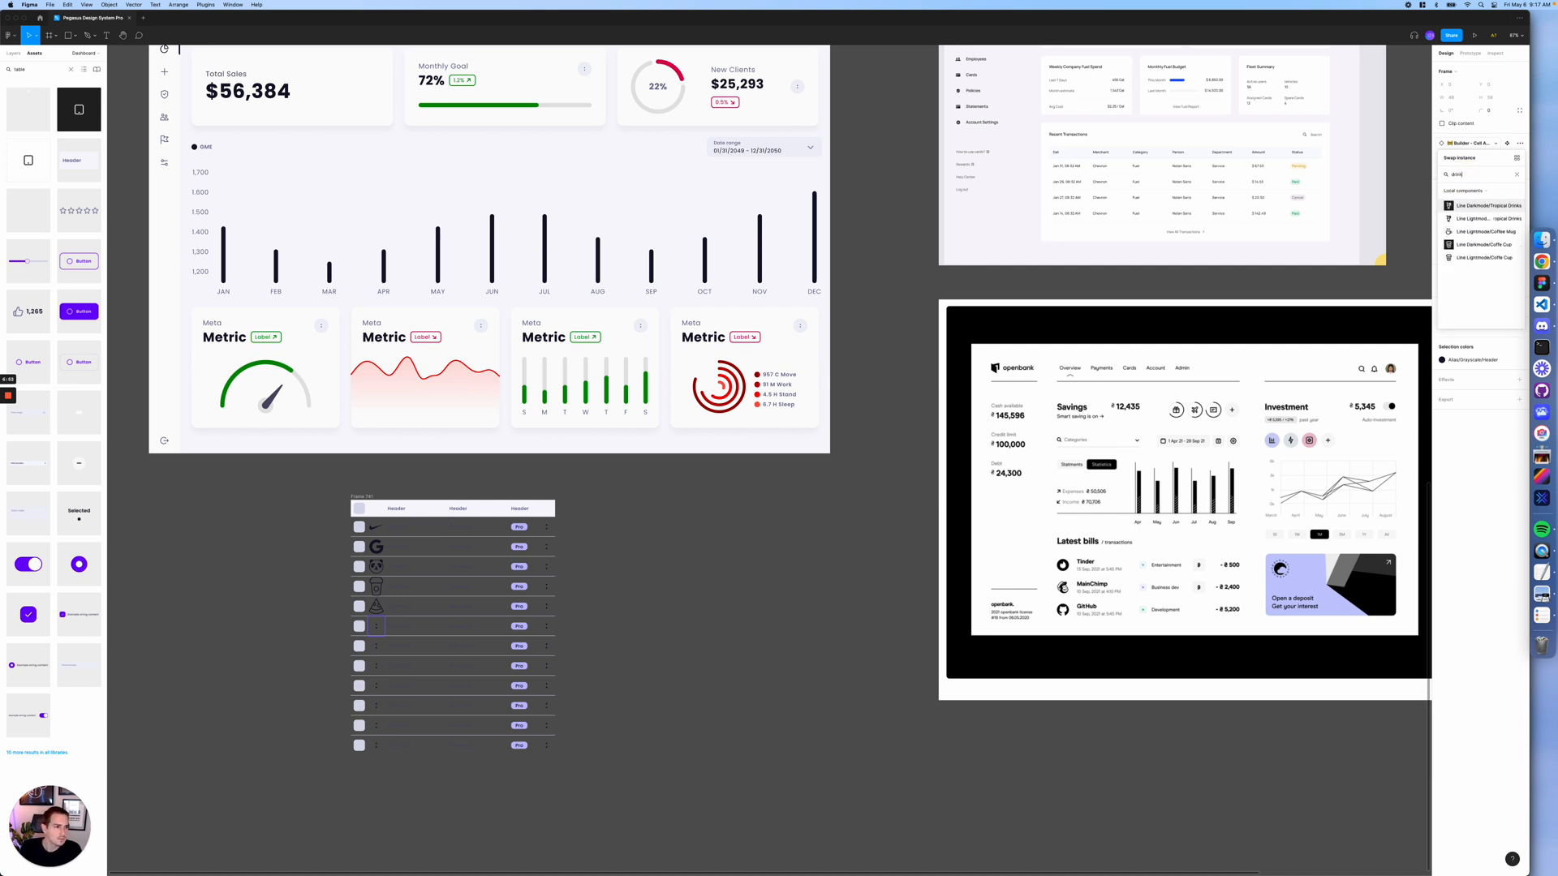
{"action": "left_click", "coordinate": [1484, 231]}
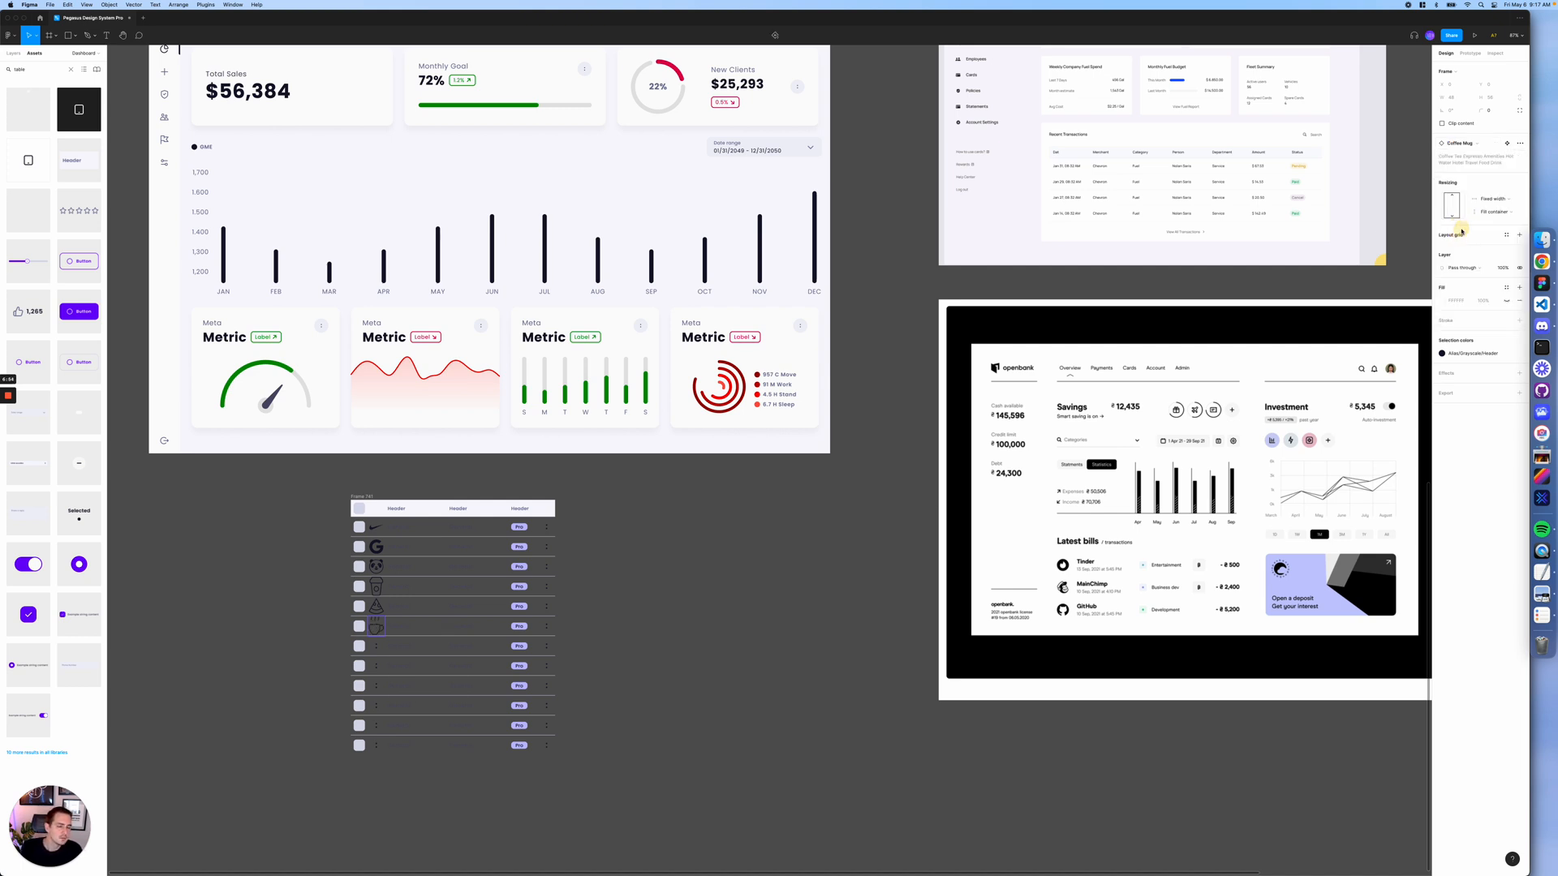
- Swap the cell action in the seventh row of the logo column for the Filled Darkmode/Starbucks icon
{"action": "left_click", "coordinate": [377, 647], "text": "super"}
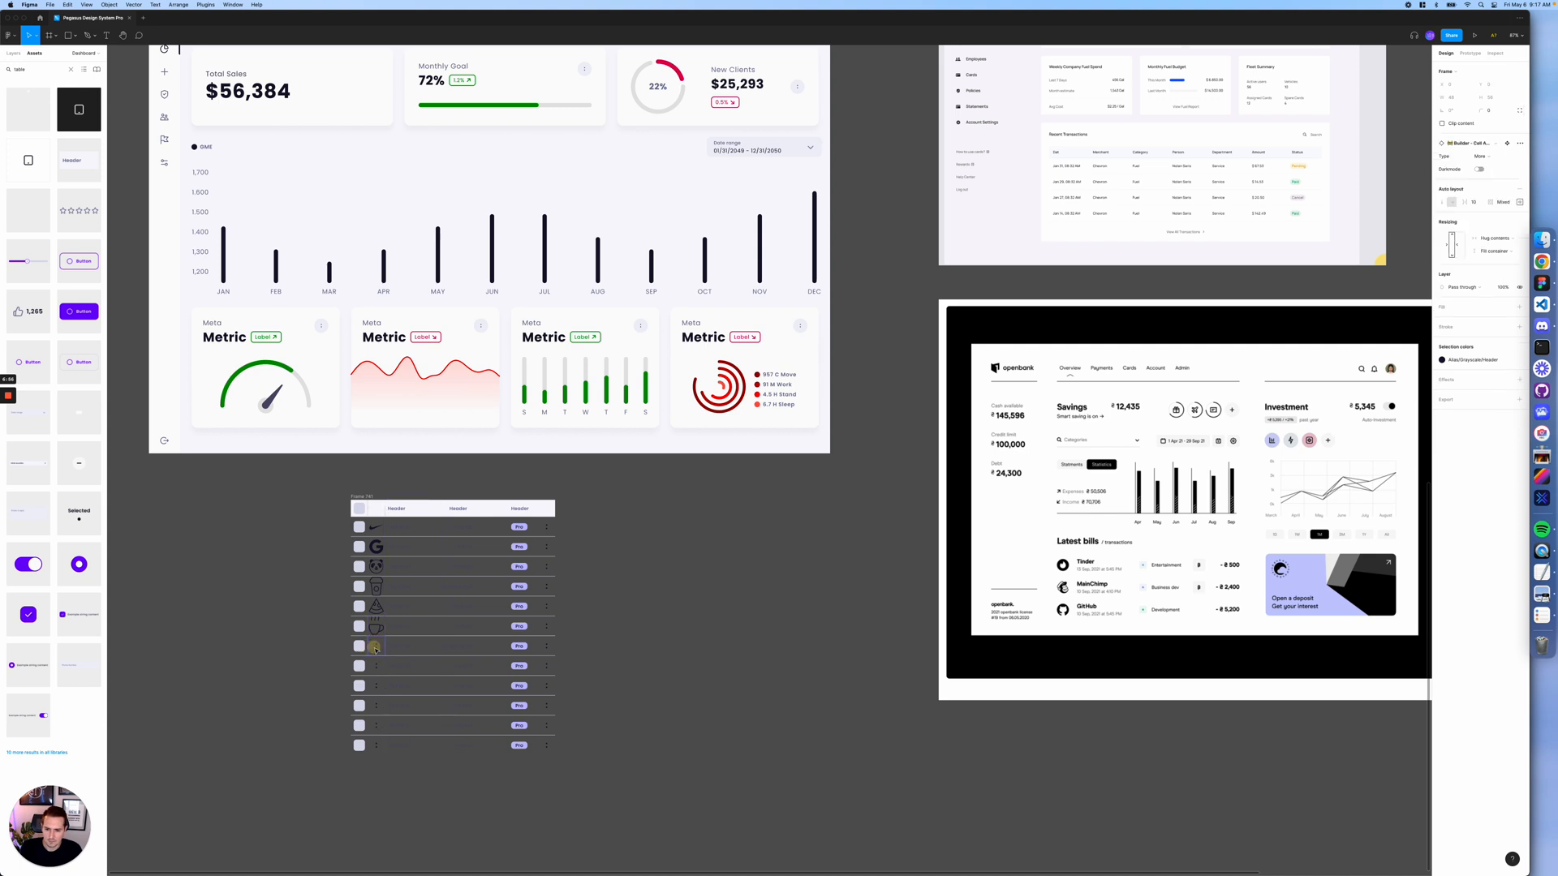
{"action": "left_click", "coordinate": [1470, 144]}
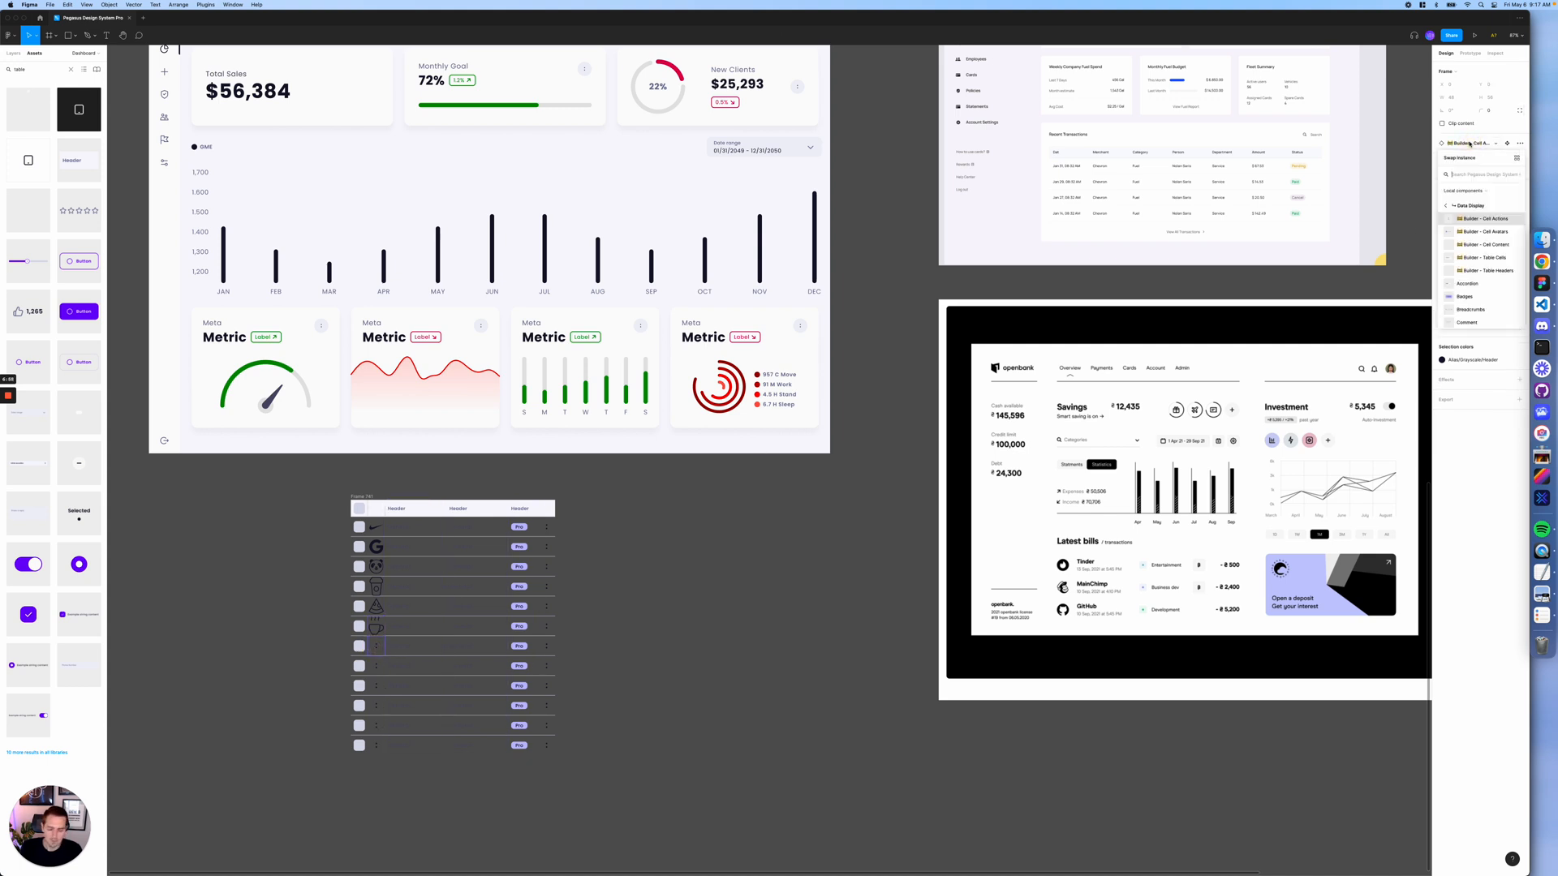
{"action": "type", "text": "star"}
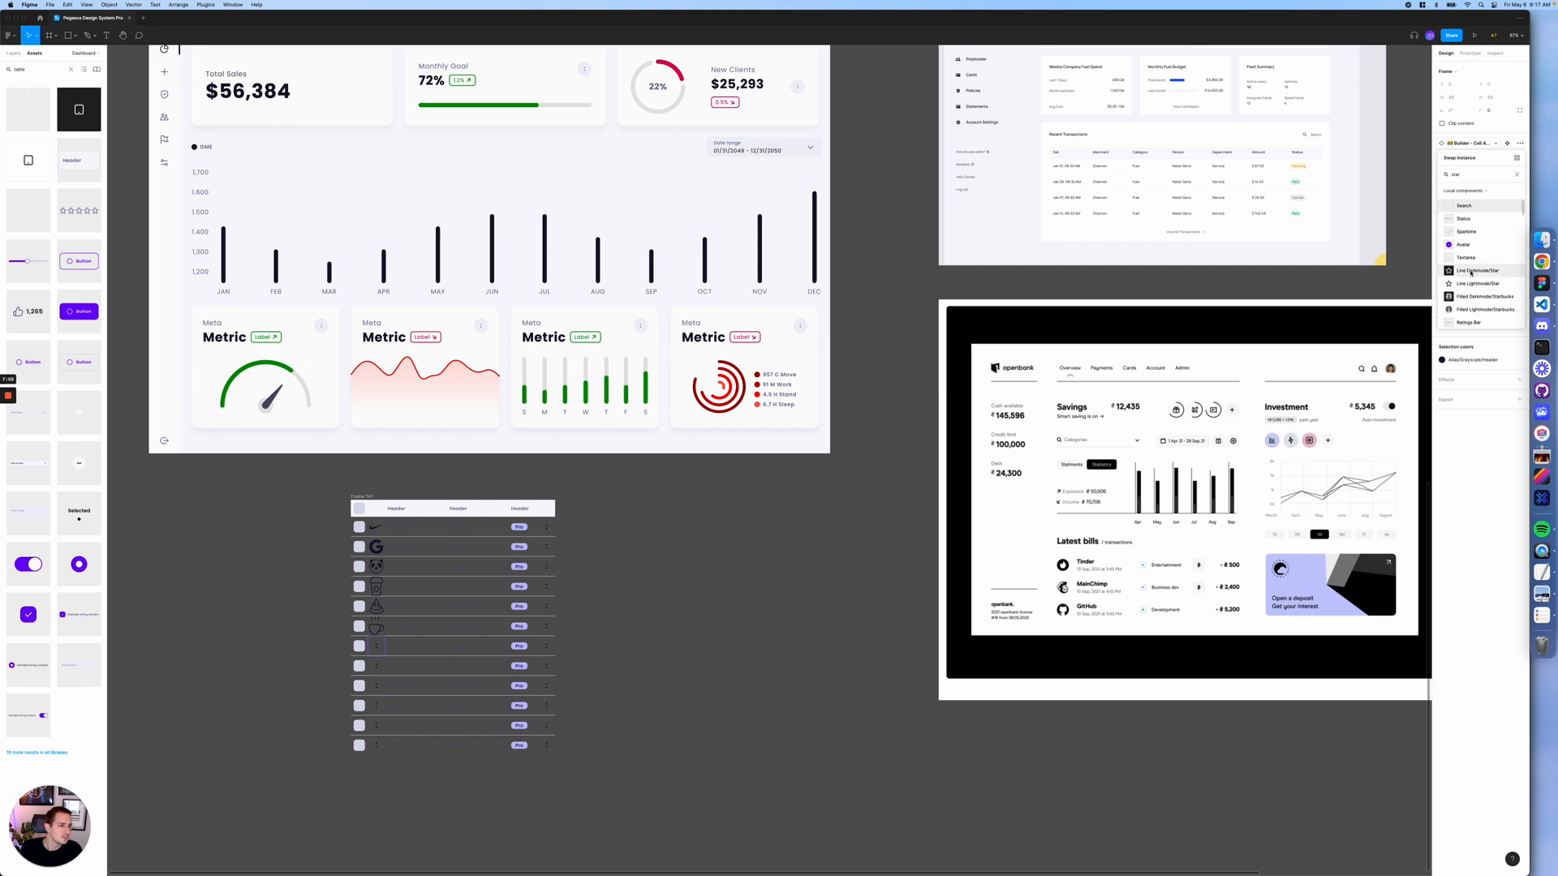
{"action": "left_click", "coordinate": [1476, 296]}
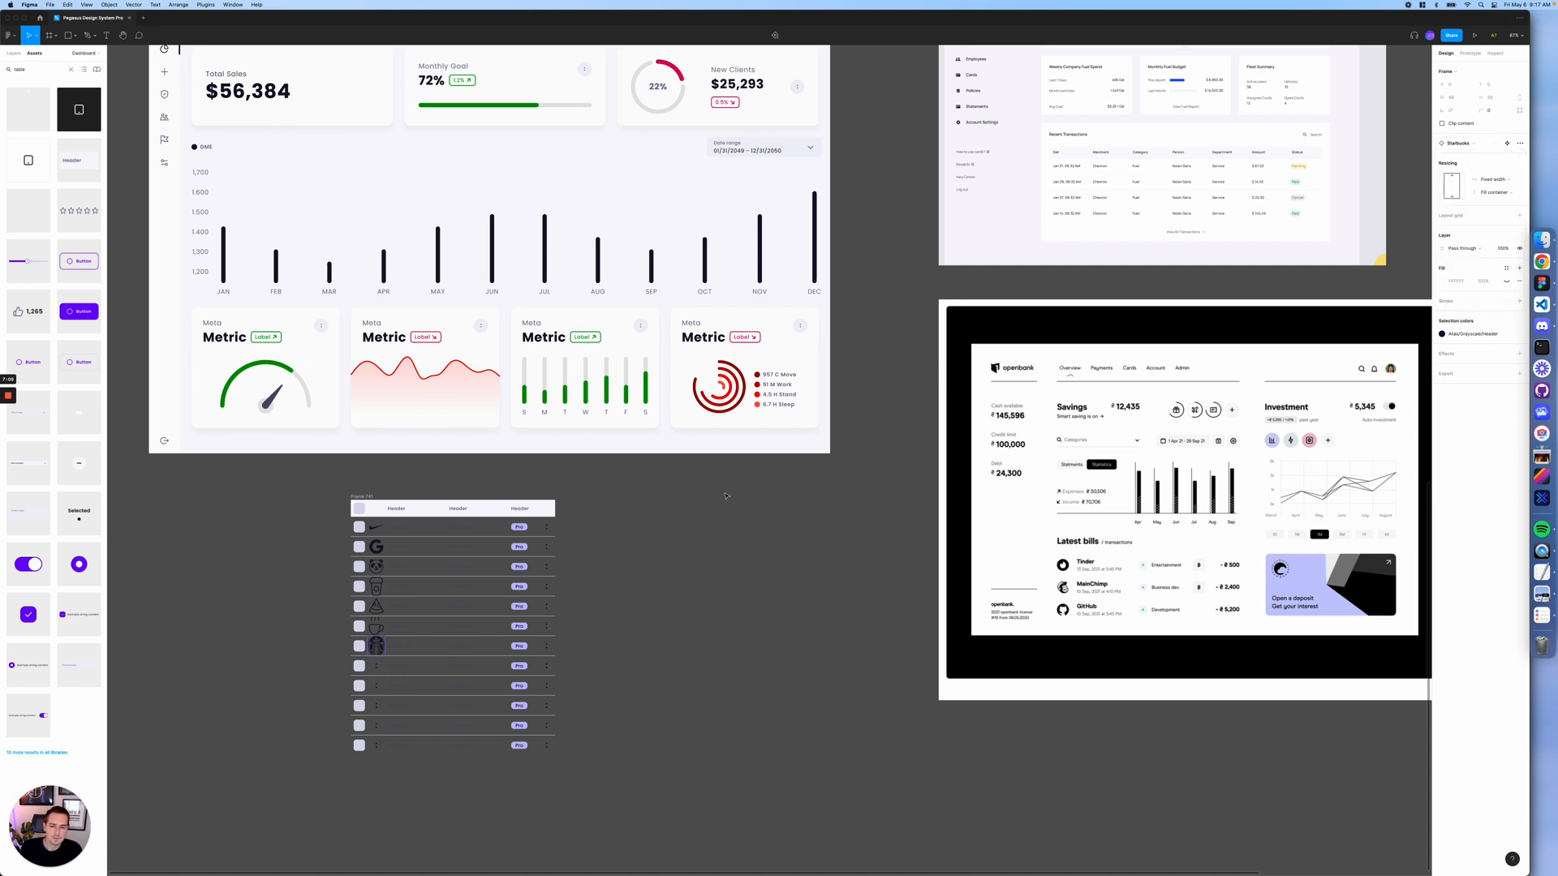
- Swap the cell action in the eighth row of the logo column for the Line Lightmode/Building Gov icon
{"action": "left_click", "coordinate": [375, 666]}
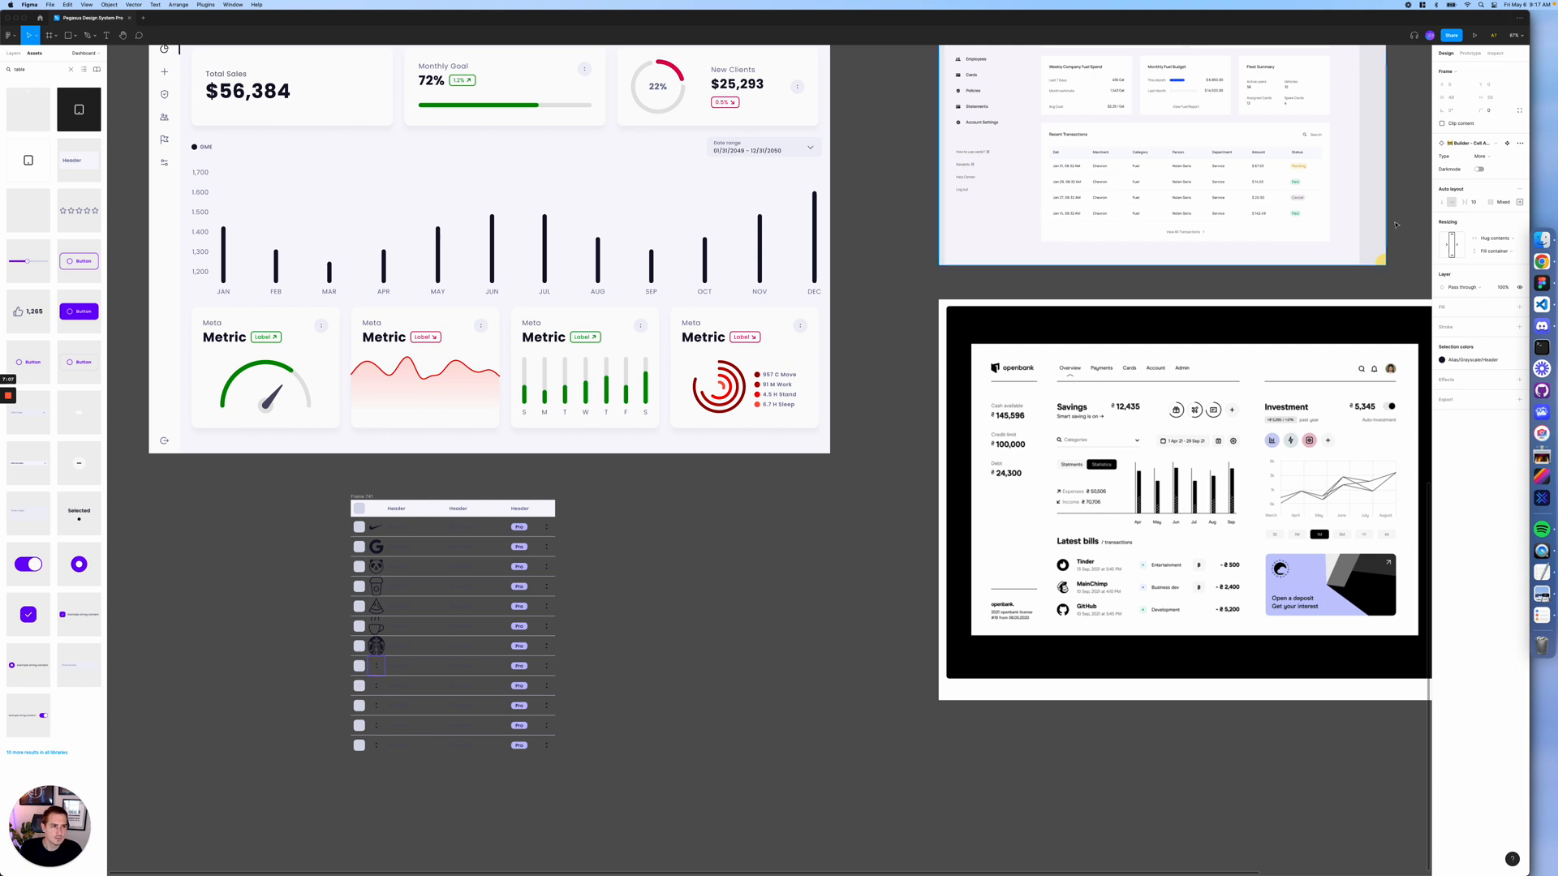
{"action": "left_click", "coordinate": [1473, 144]}
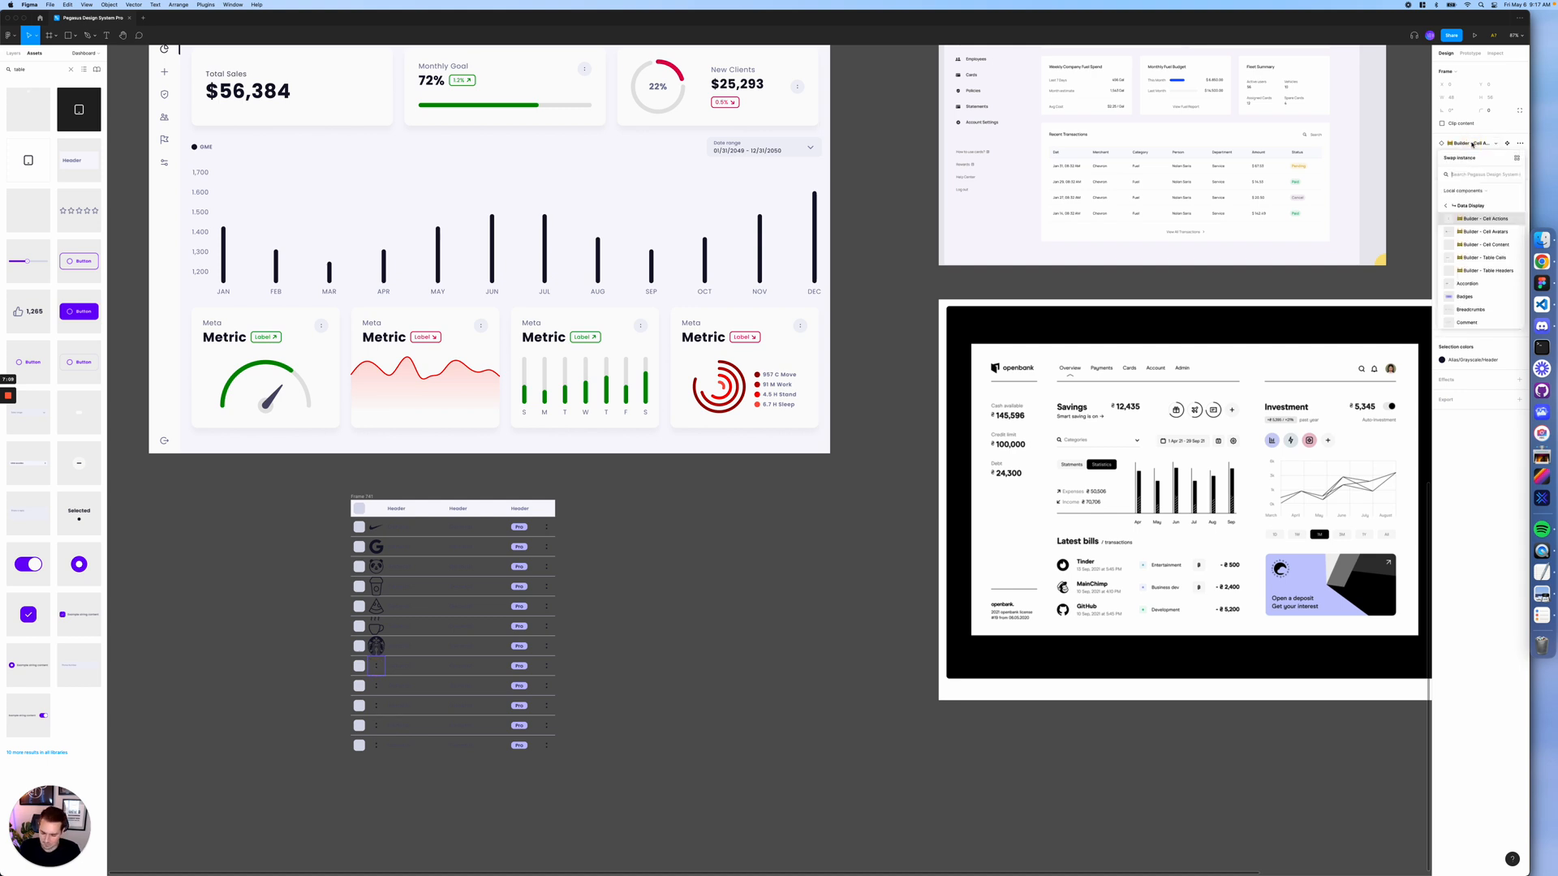
{"action": "type", "text": "build"}
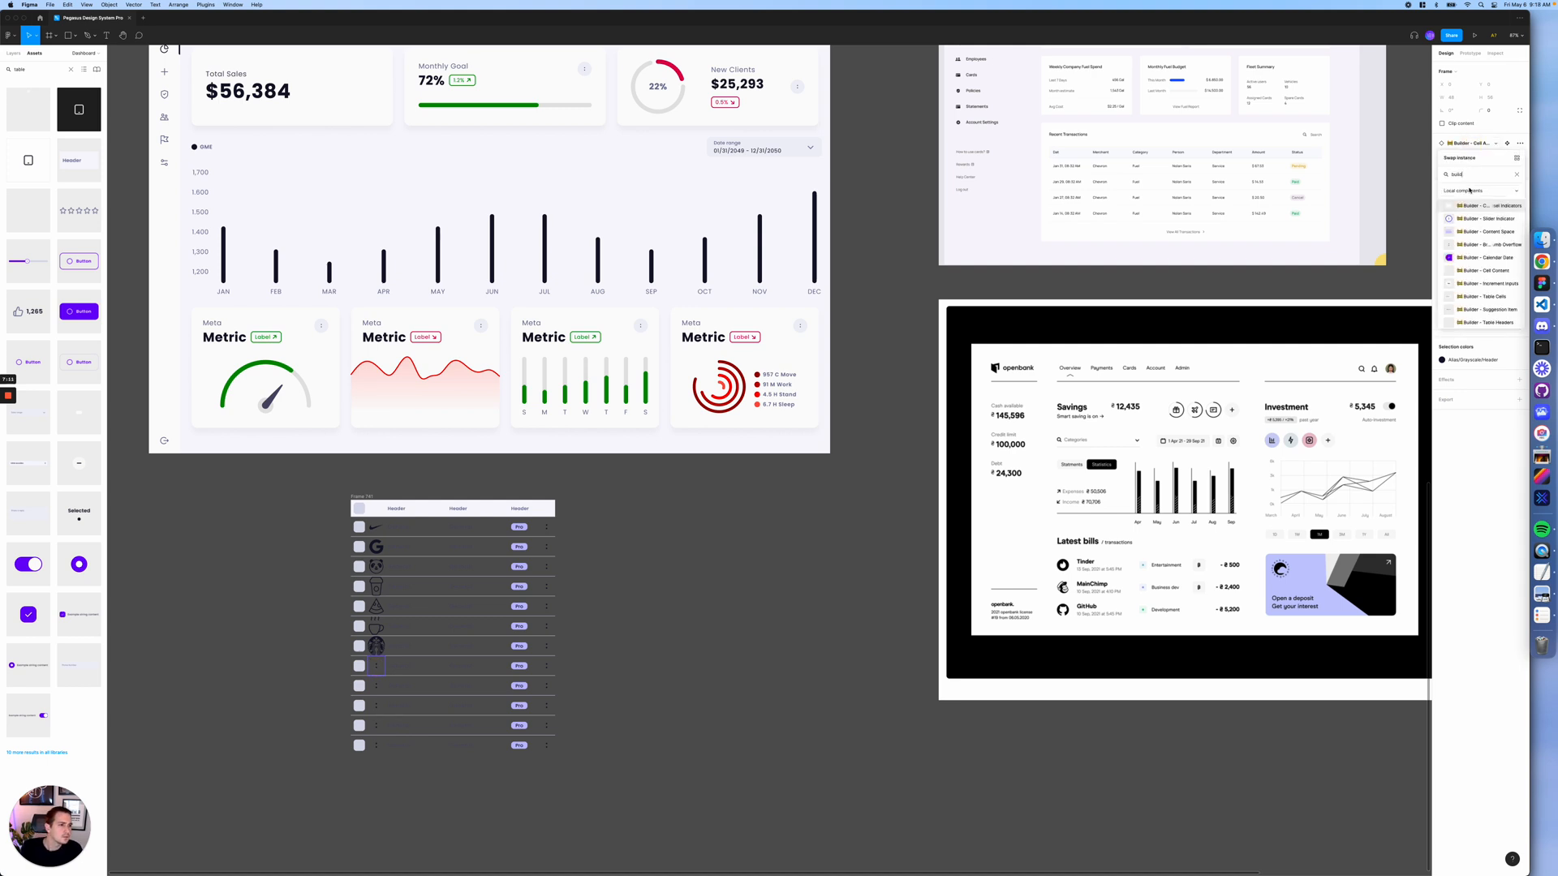
{"action": "type", "text": "ing"}
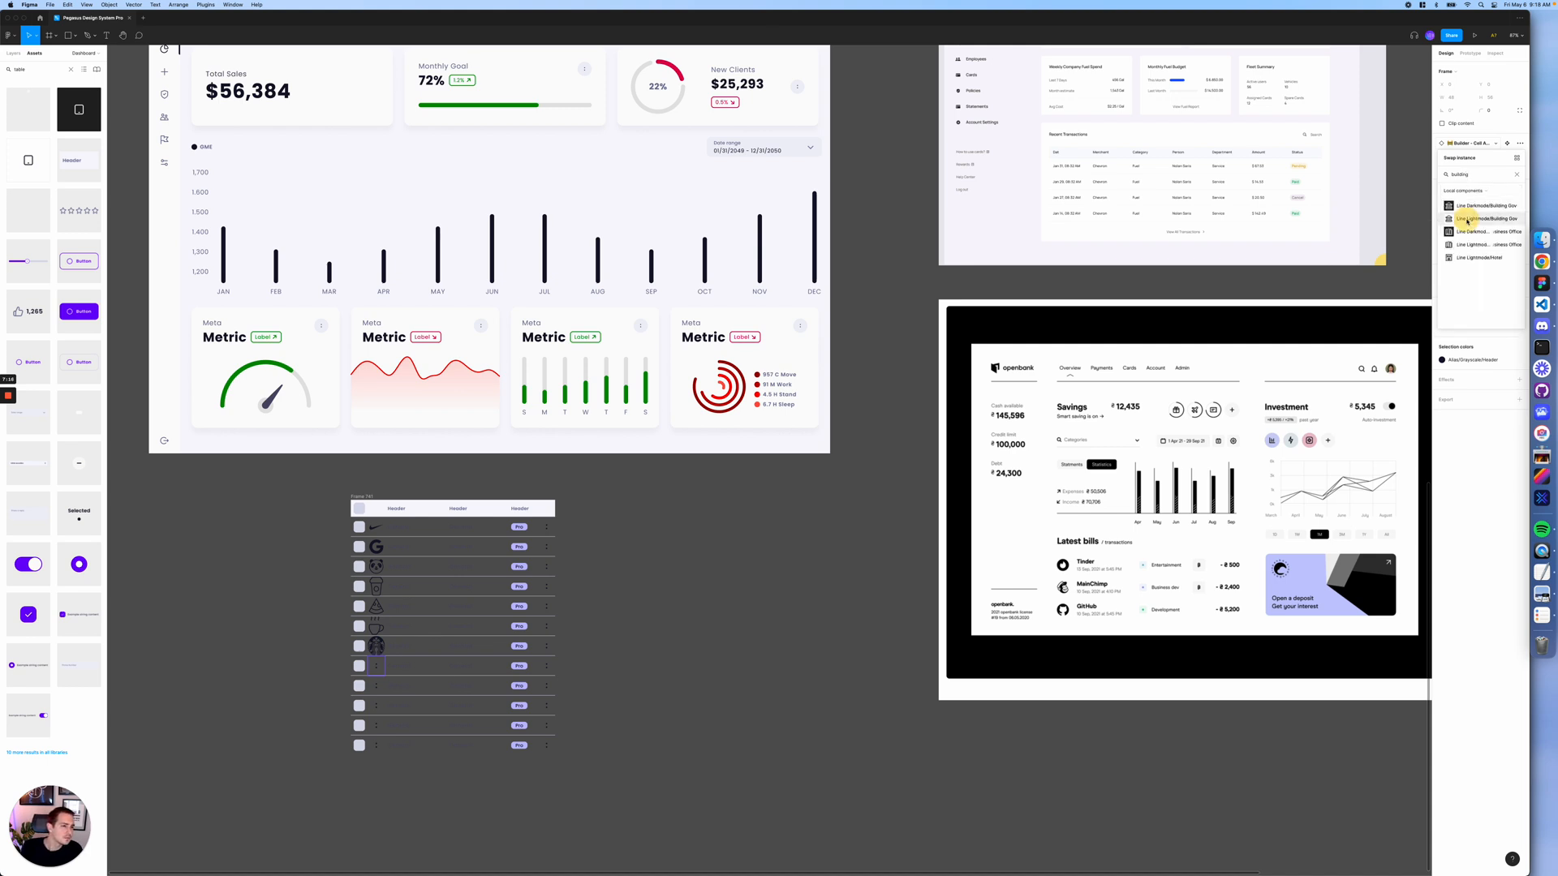
{"action": "left_click", "coordinate": [1467, 219]}
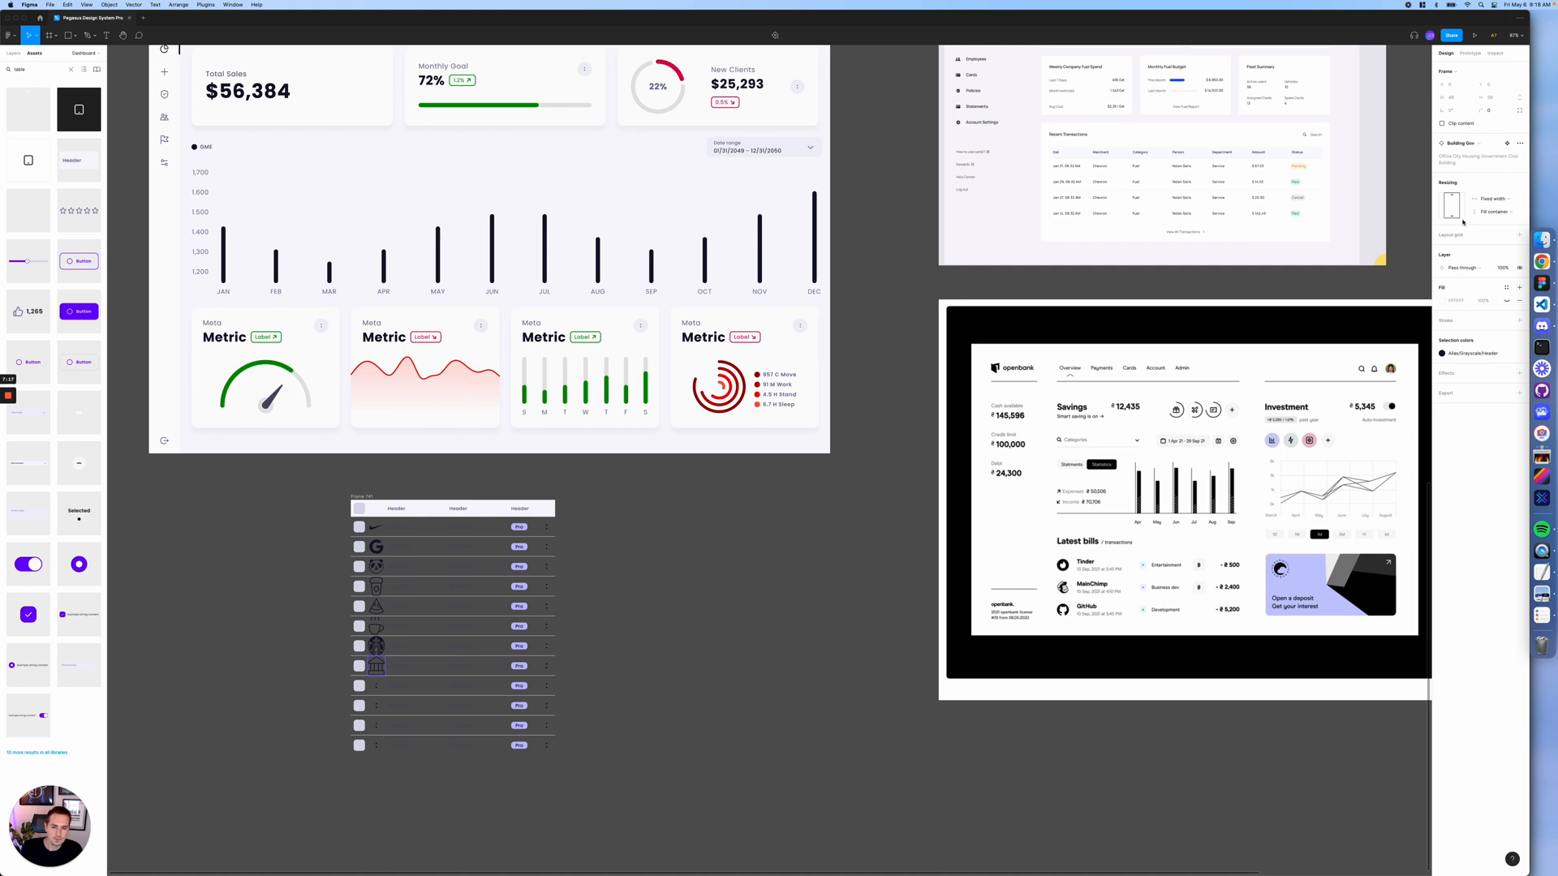
- Delete the leftover action cells in rows nine to twelve of the logo column
{"action": "left_click", "coordinate": [363, 689]}
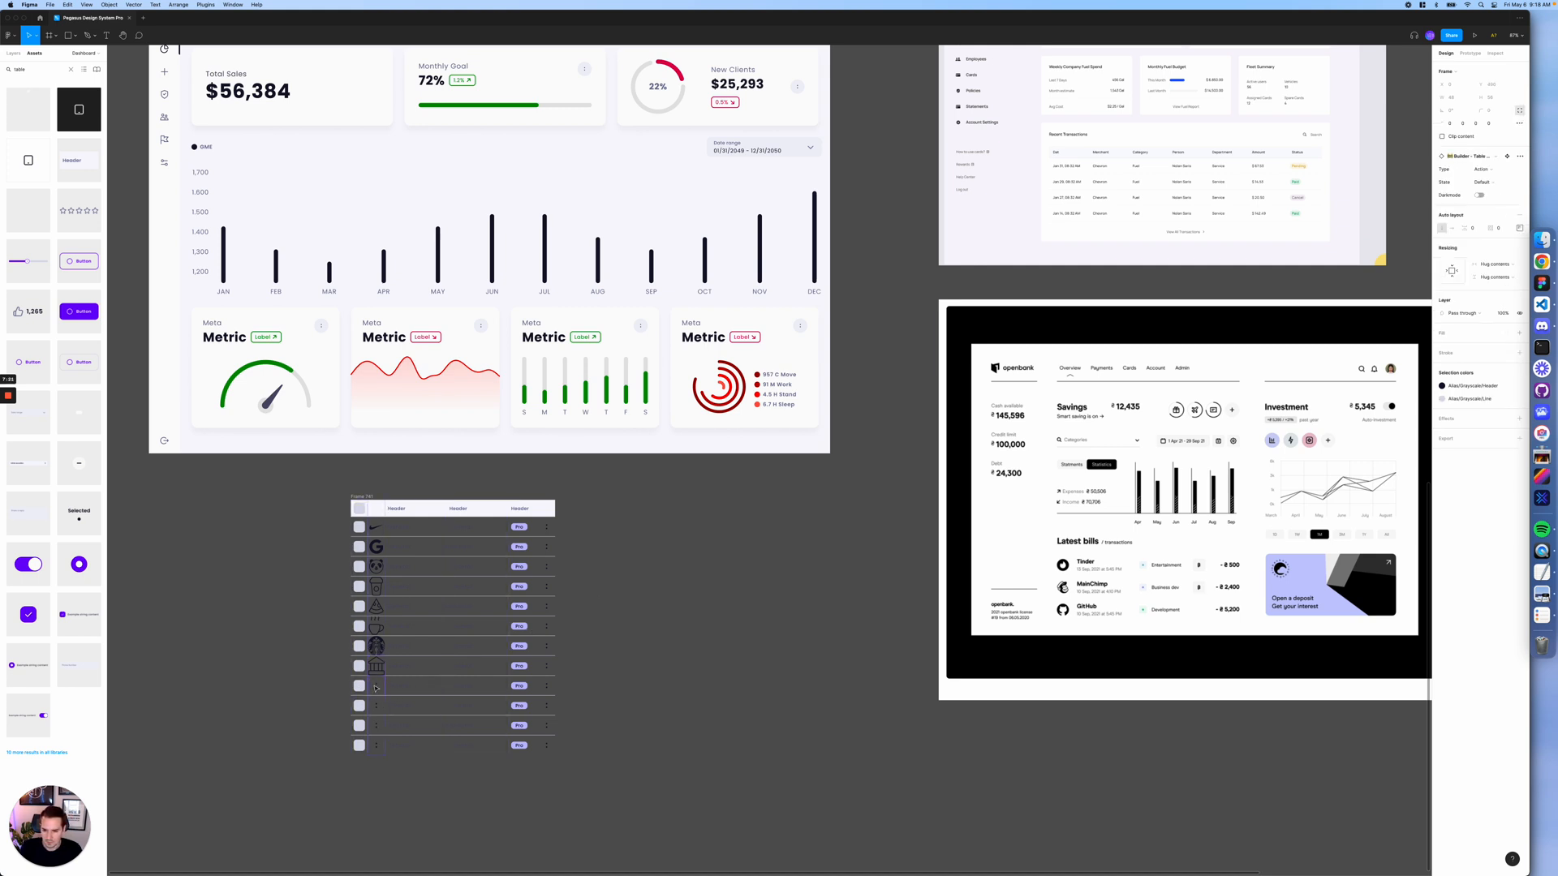
{"action": "left_click", "coordinate": [375, 688]}
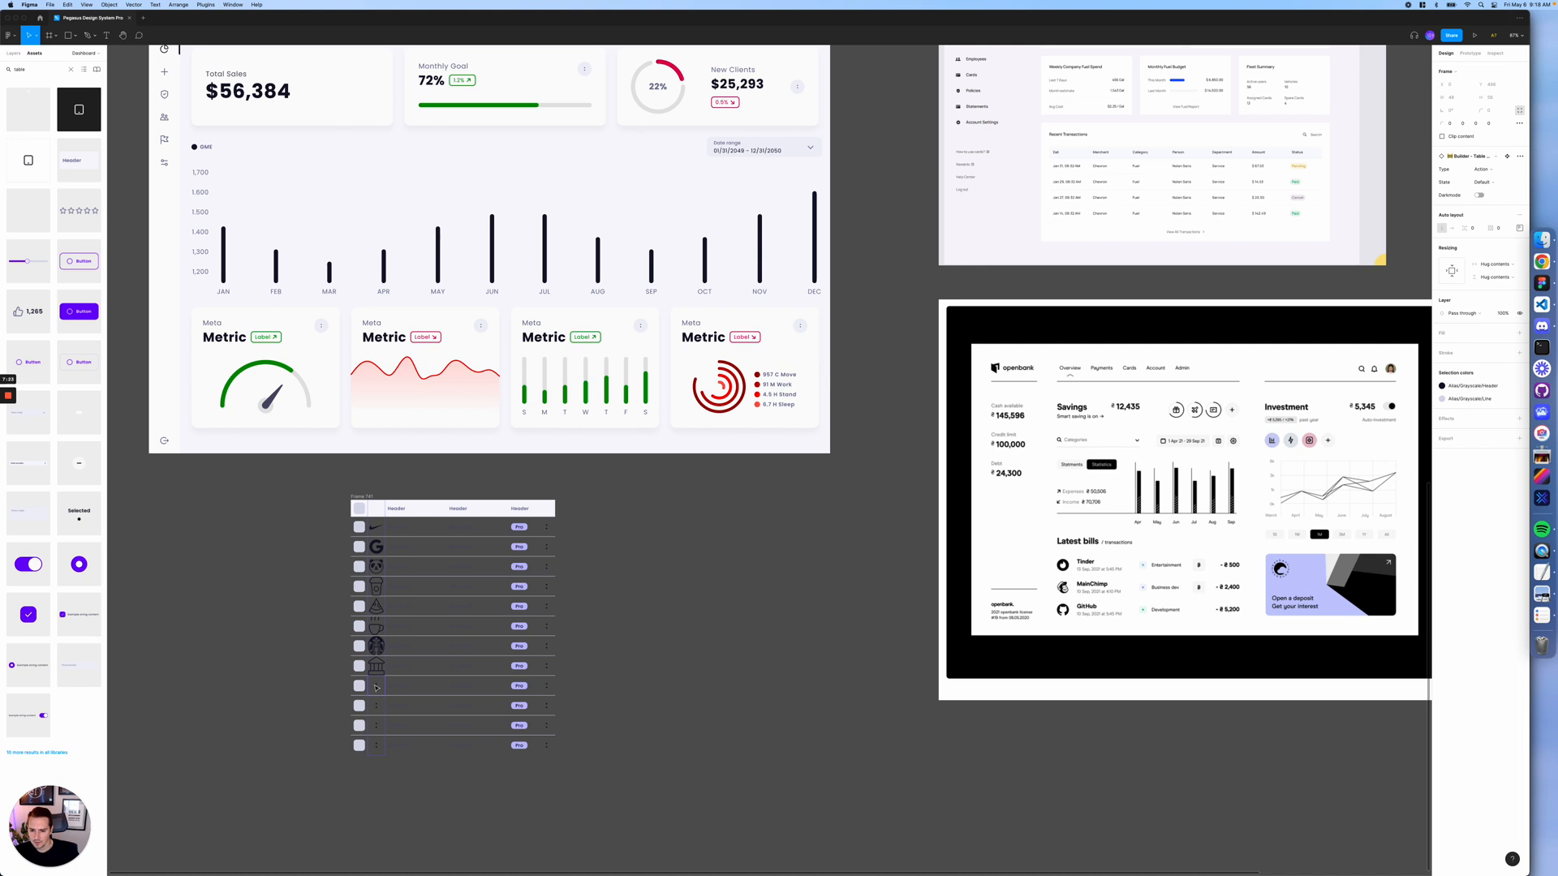
{"action": "key", "text": "Delete"}
{"action": "double_click", "coordinate": [376, 688]}
{"action": "key", "text": "Delete"}
{"action": "double_click", "coordinate": [377, 689]}
{"action": "key", "text": "Delete"}
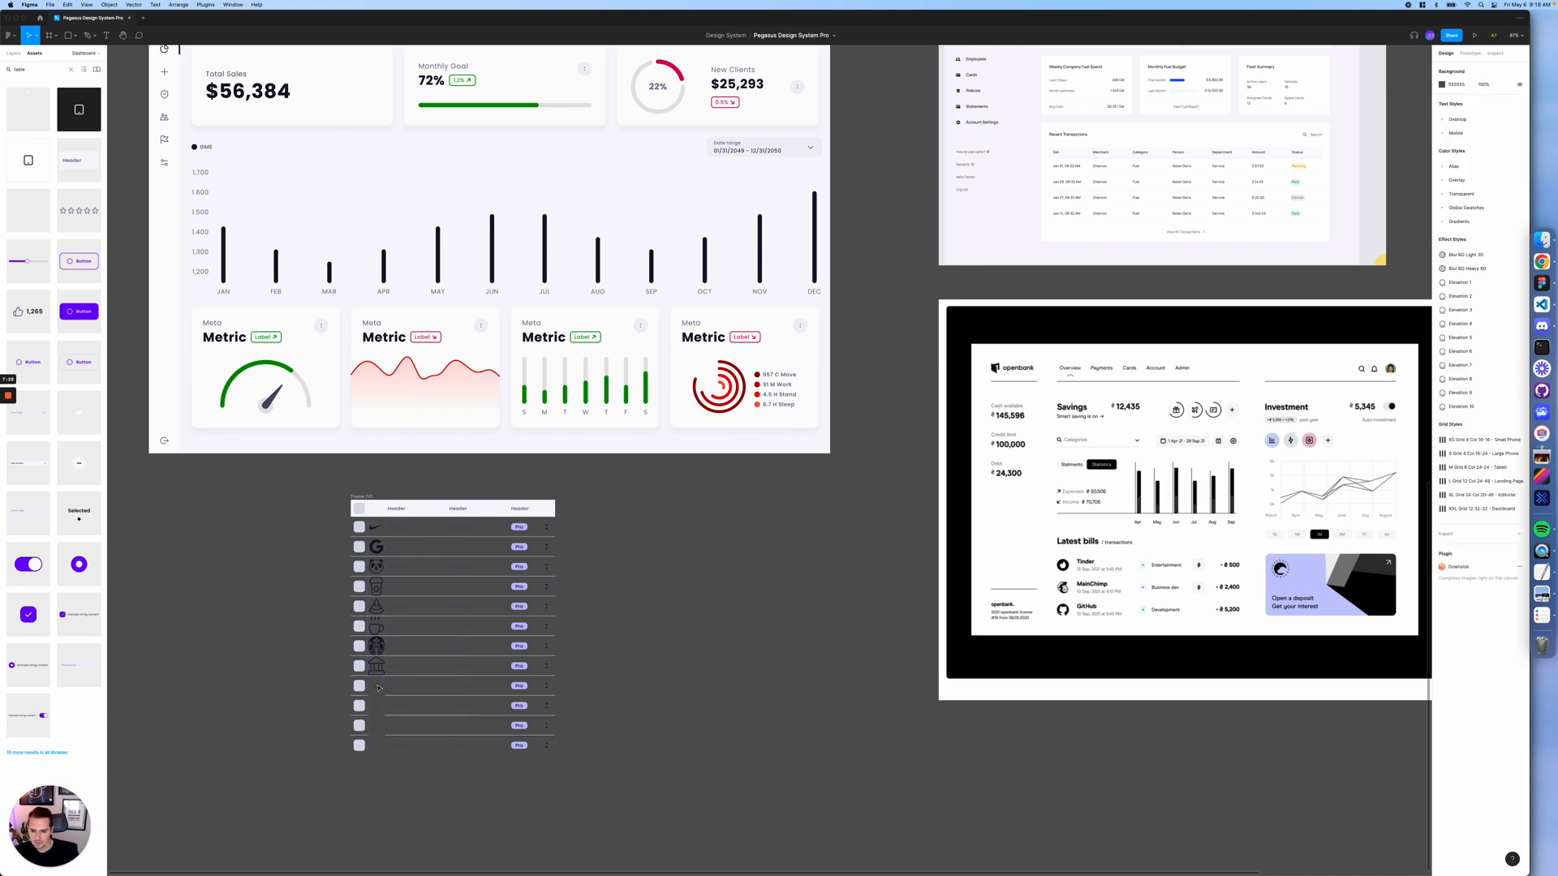
- Delete the surplus select cells in rows nine to twelve of the table's checkbox column
{"action": "left_click", "coordinate": [358, 688]}
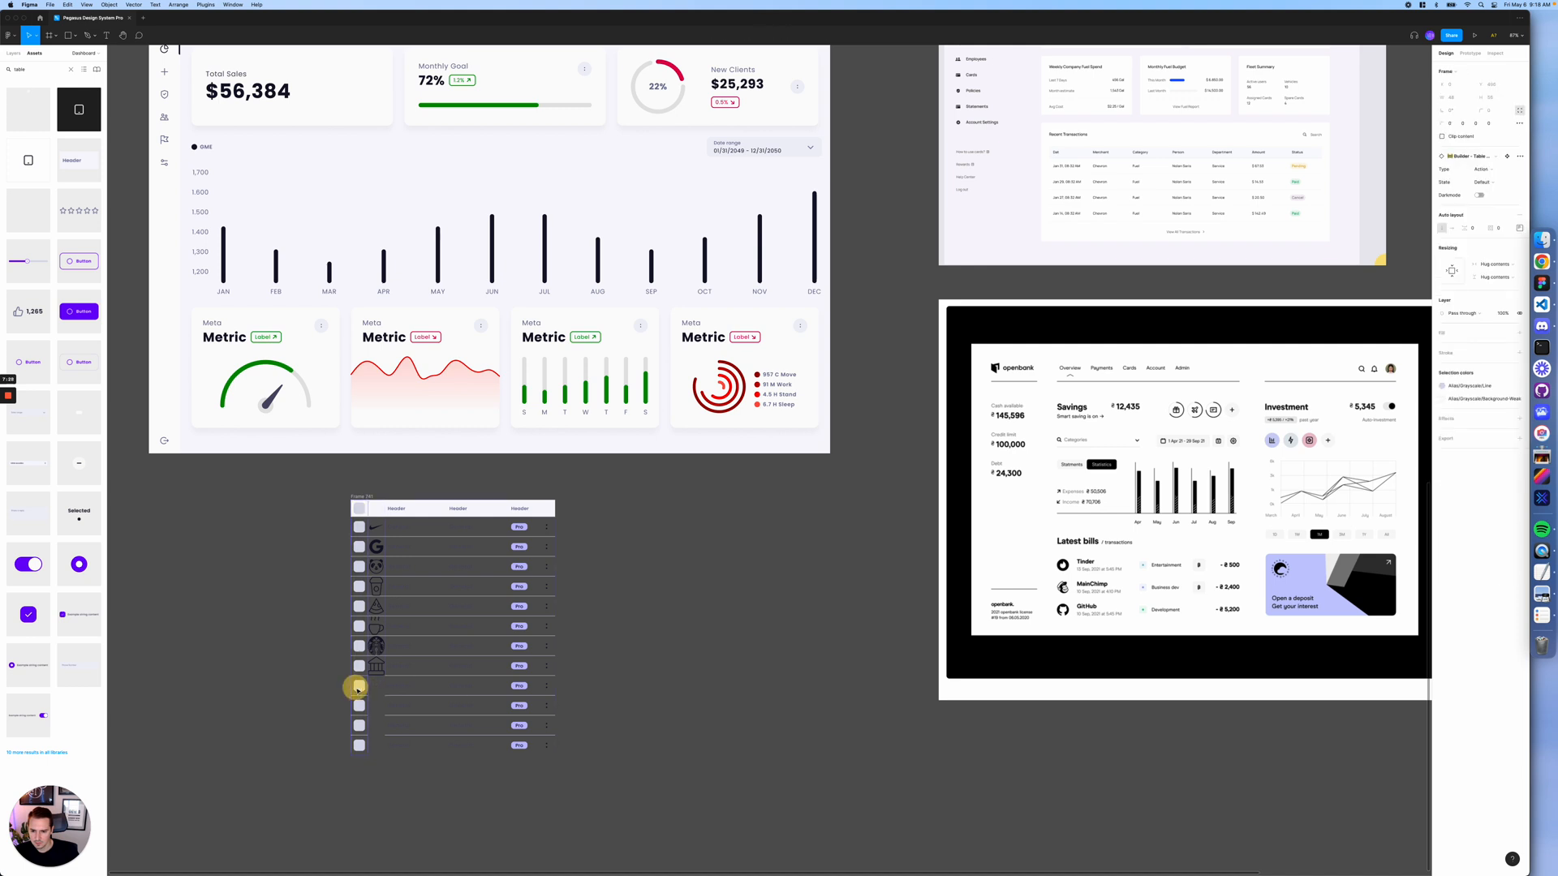
{"action": "key", "text": "Delete"}
{"action": "double_click", "coordinate": [361, 689]}
{"action": "key", "text": "Delete"}
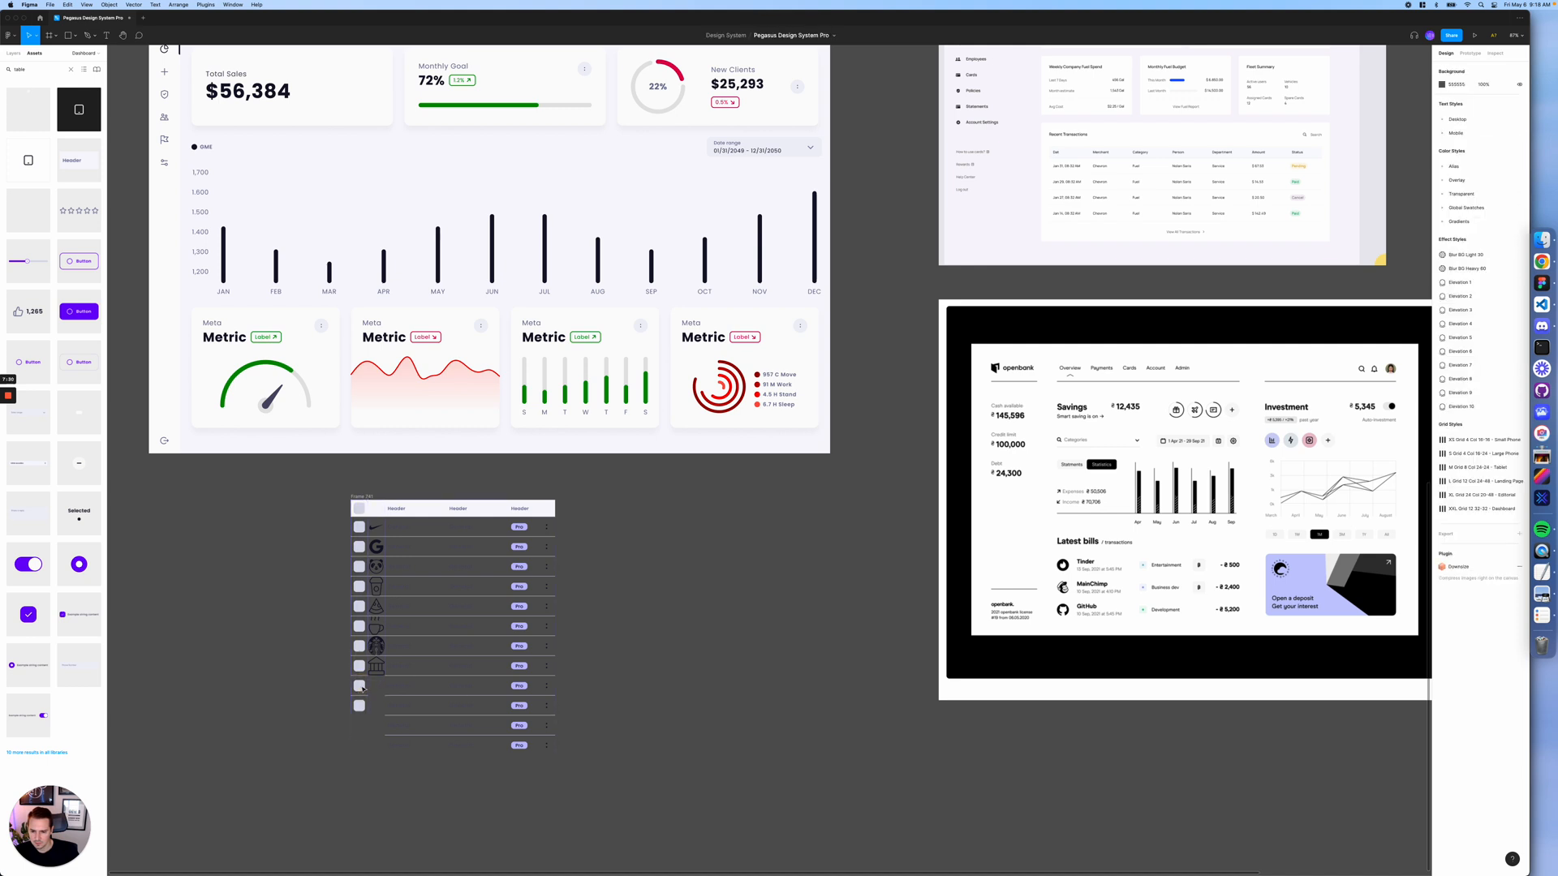
{"action": "left_click", "coordinate": [361, 689]}
{"action": "left_click", "coordinate": [361, 688]}
{"action": "key", "text": "Delete"}
{"action": "double_click", "coordinate": [361, 688]}
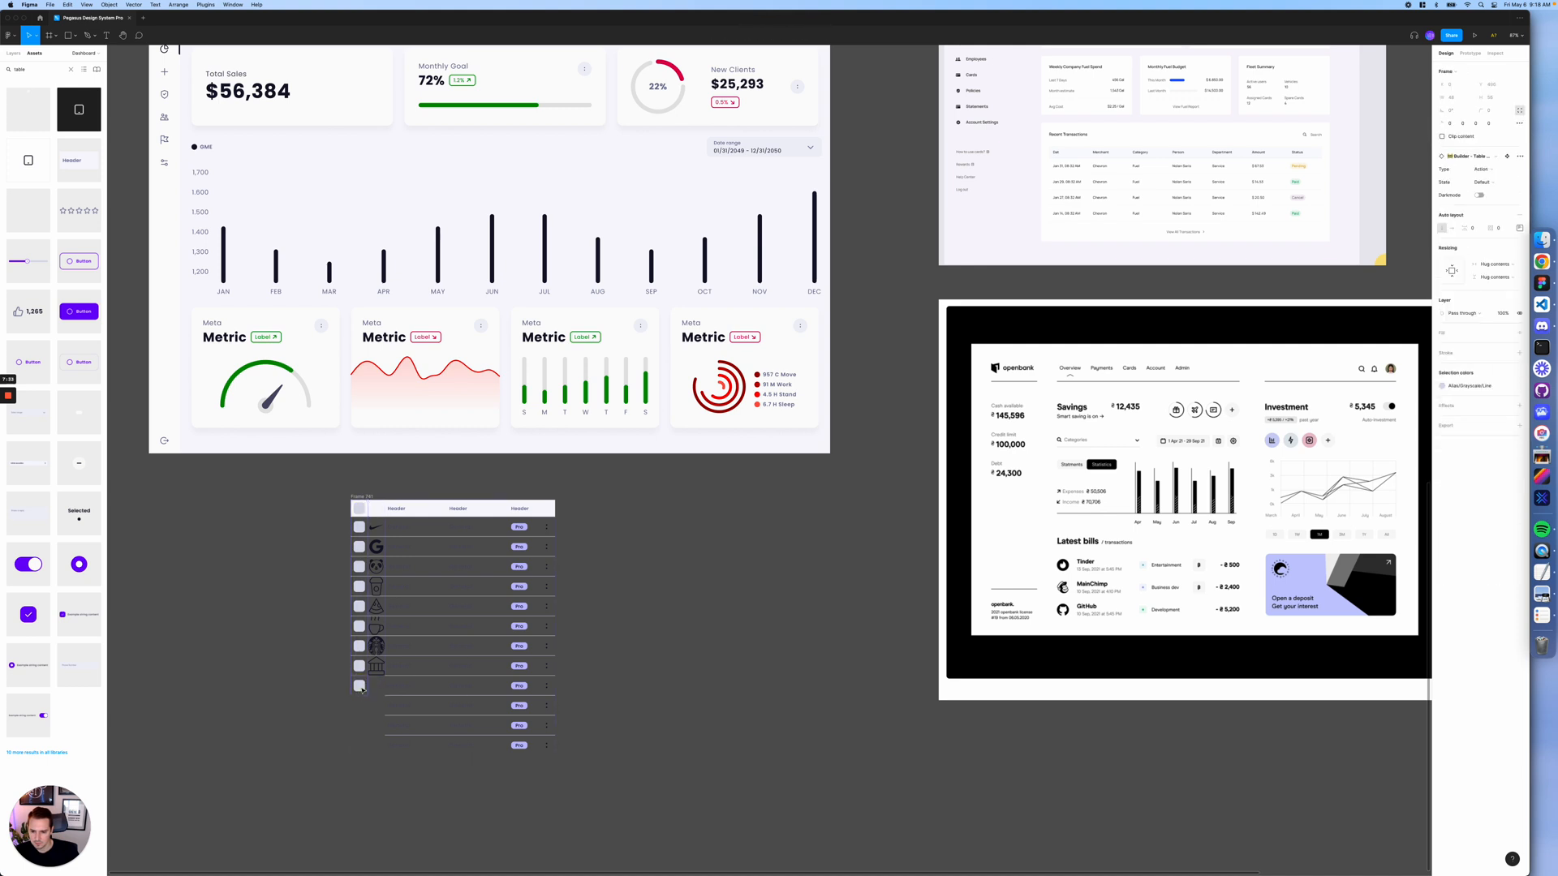
{"action": "key", "text": "Delete"}
- Delete the surplus content cells in rows nine to twelve of the first text column
{"action": "left_click", "coordinate": [416, 691]}
{"action": "key", "text": "Delete"}
{"action": "double_click", "coordinate": [416, 690]}
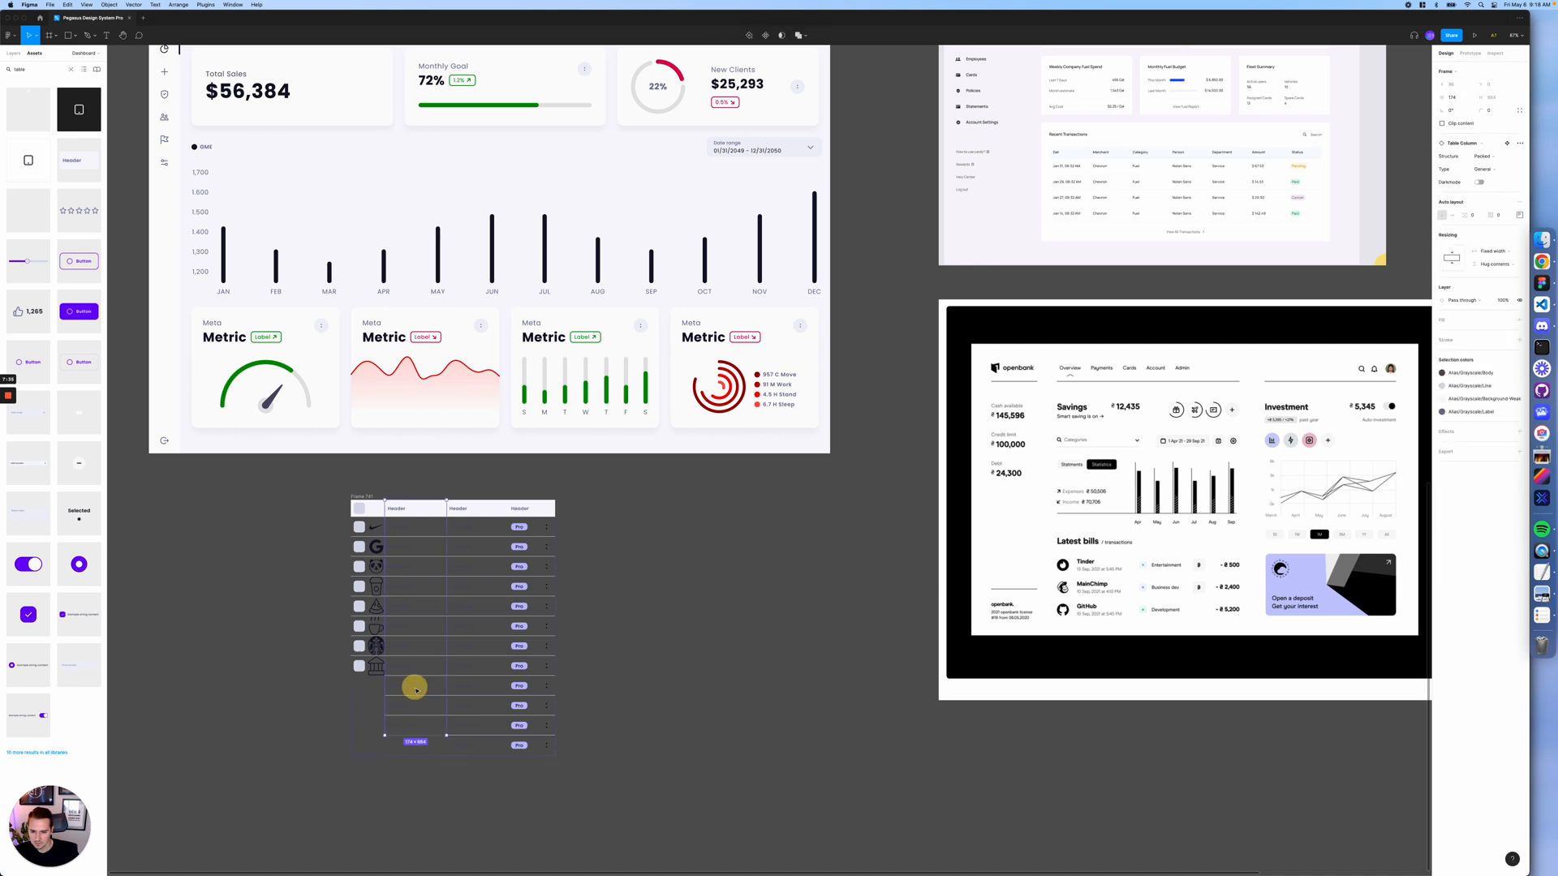
{"action": "key", "text": "Delete"}
{"action": "left_click", "coordinate": [416, 690]}
{"action": "key", "text": "Delete"}
{"action": "double_click", "coordinate": [416, 690]}
{"action": "key", "text": "Delete"}
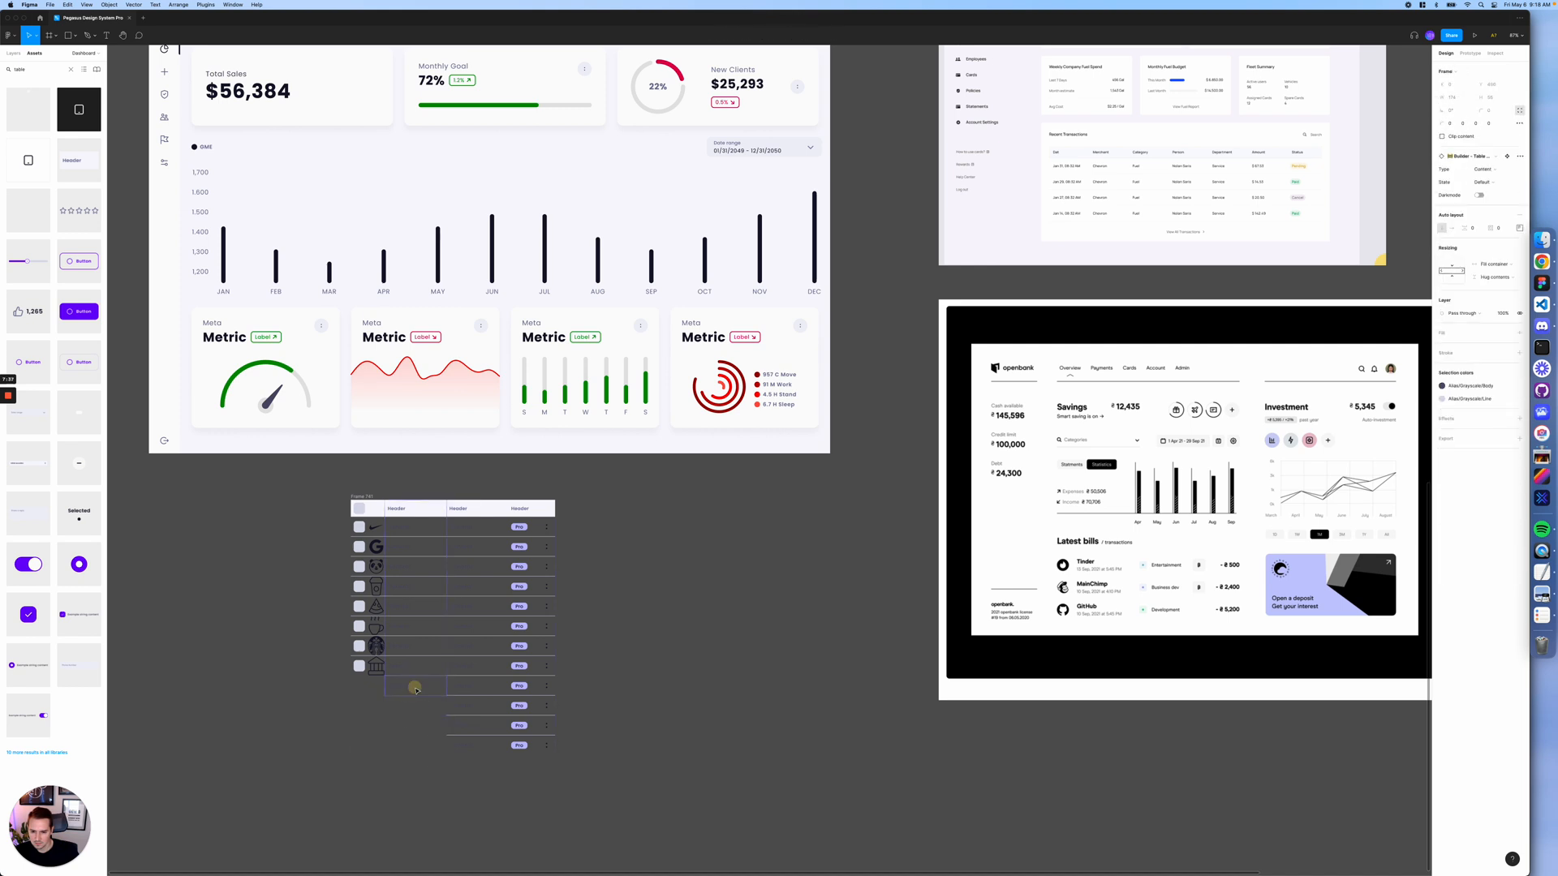
- Delete the surplus content cells below the eighth row of the second text column
{"action": "left_click", "coordinate": [466, 689]}
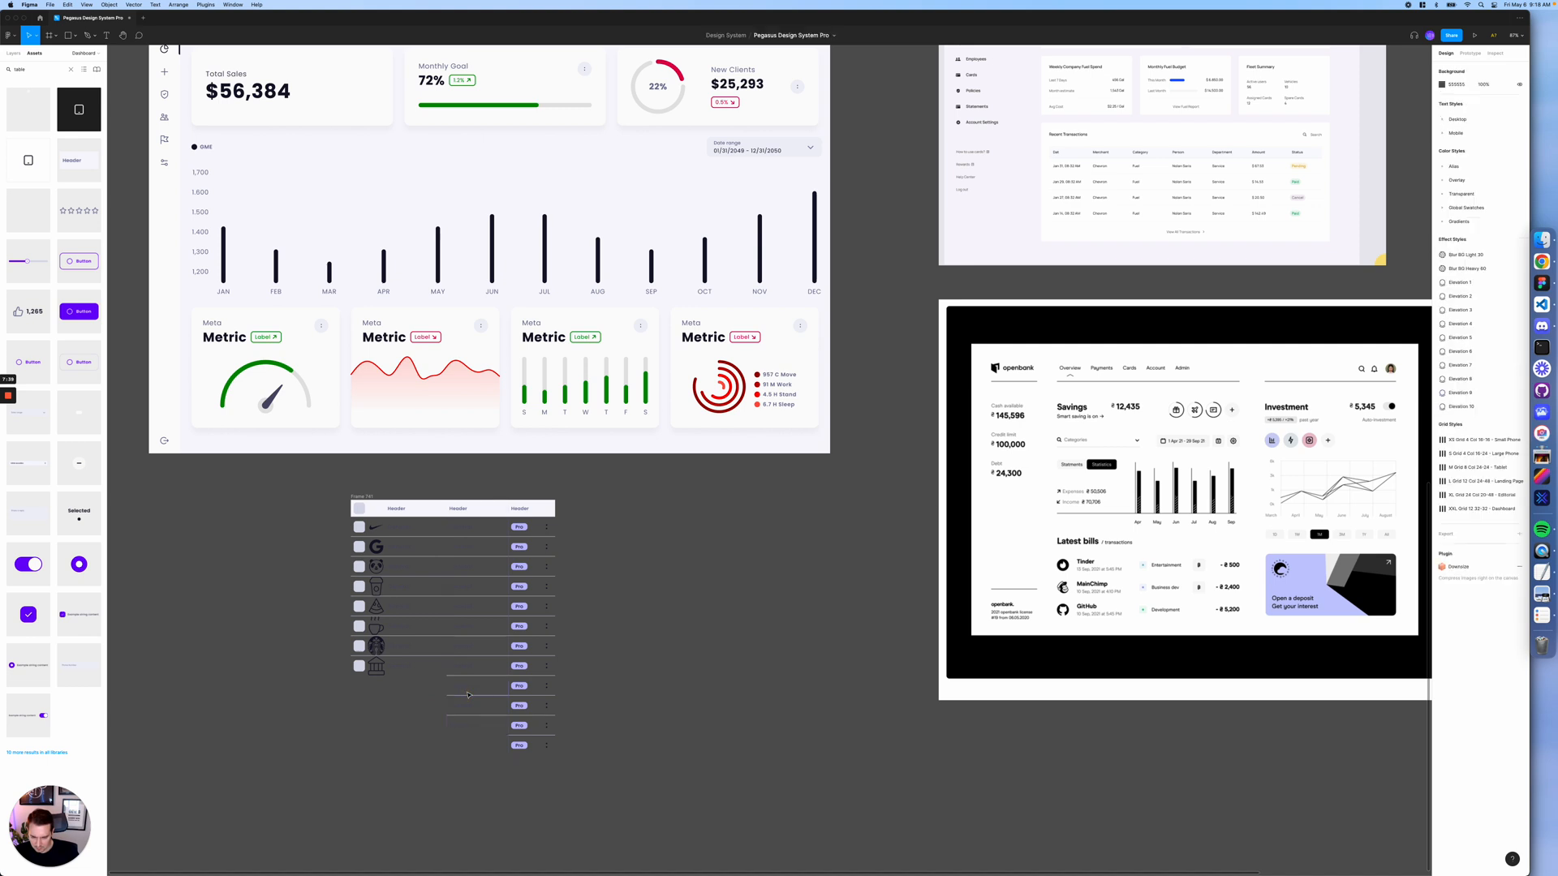
{"action": "left_click", "coordinate": [467, 695]}
{"action": "left_click", "coordinate": [467, 695]}
{"action": "key", "text": "Delete"}
{"action": "double_click", "coordinate": [468, 695]}
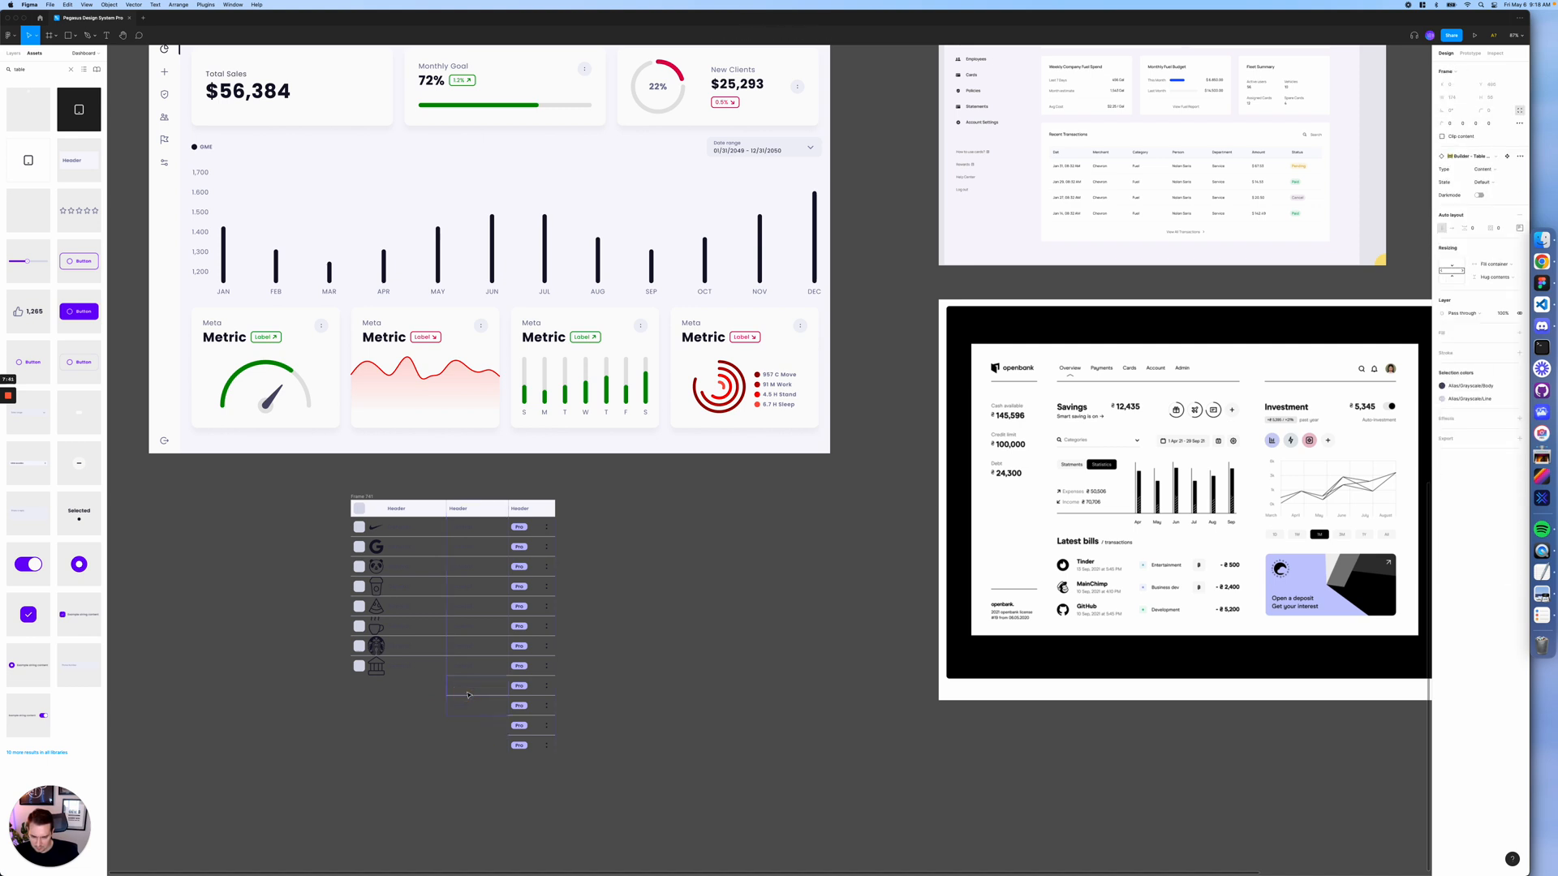
{"action": "key", "text": "Delete"}
{"action": "left_click", "coordinate": [468, 691]}
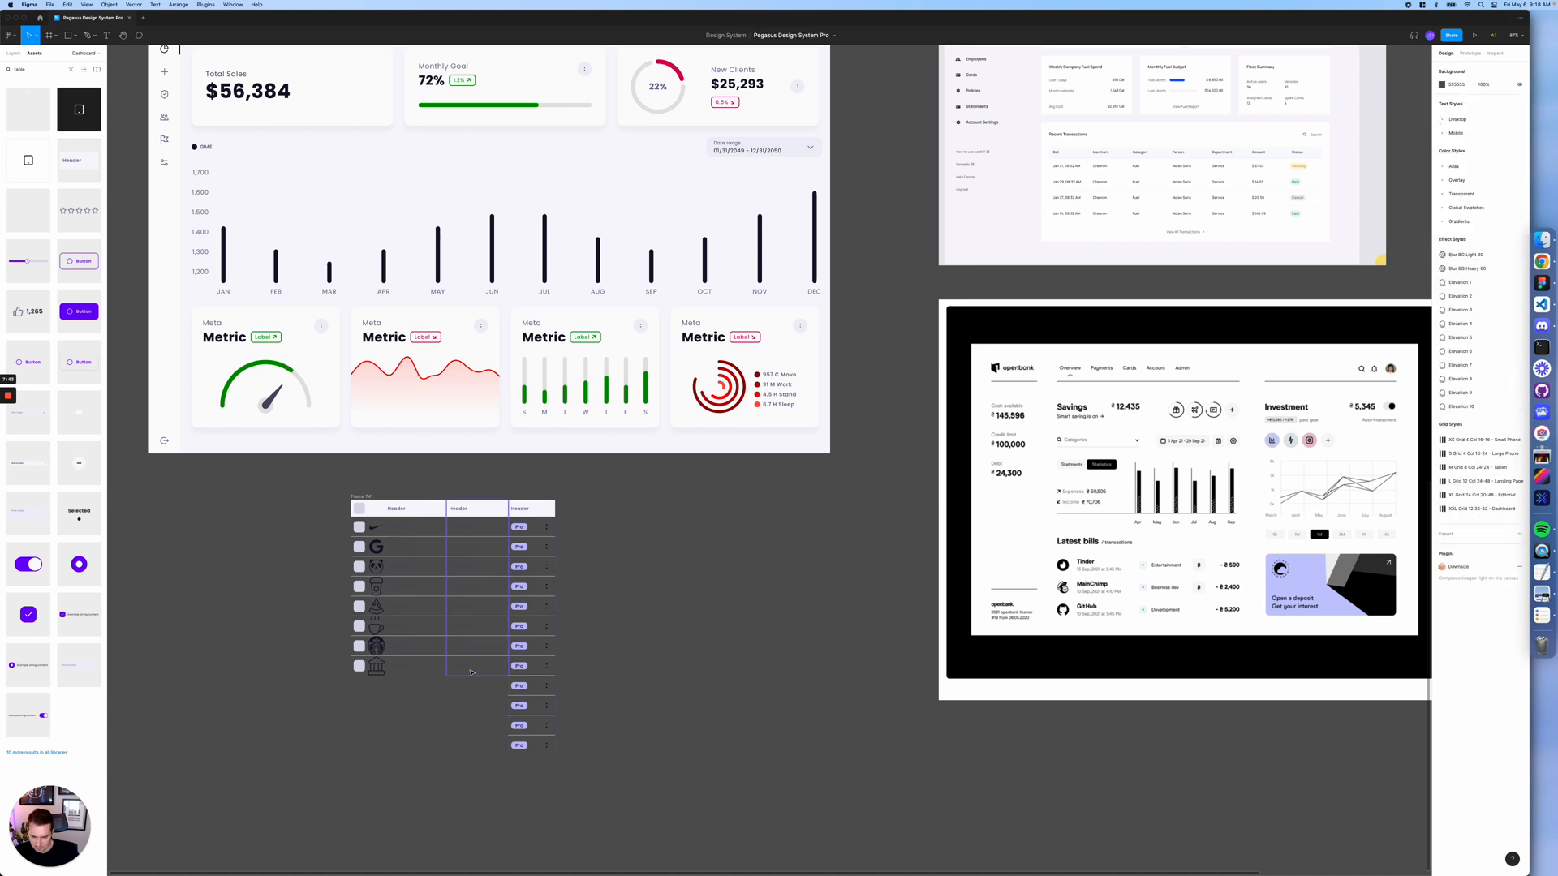
{"action": "left_click", "coordinate": [472, 672]}
{"action": "key", "text": "Delete"}
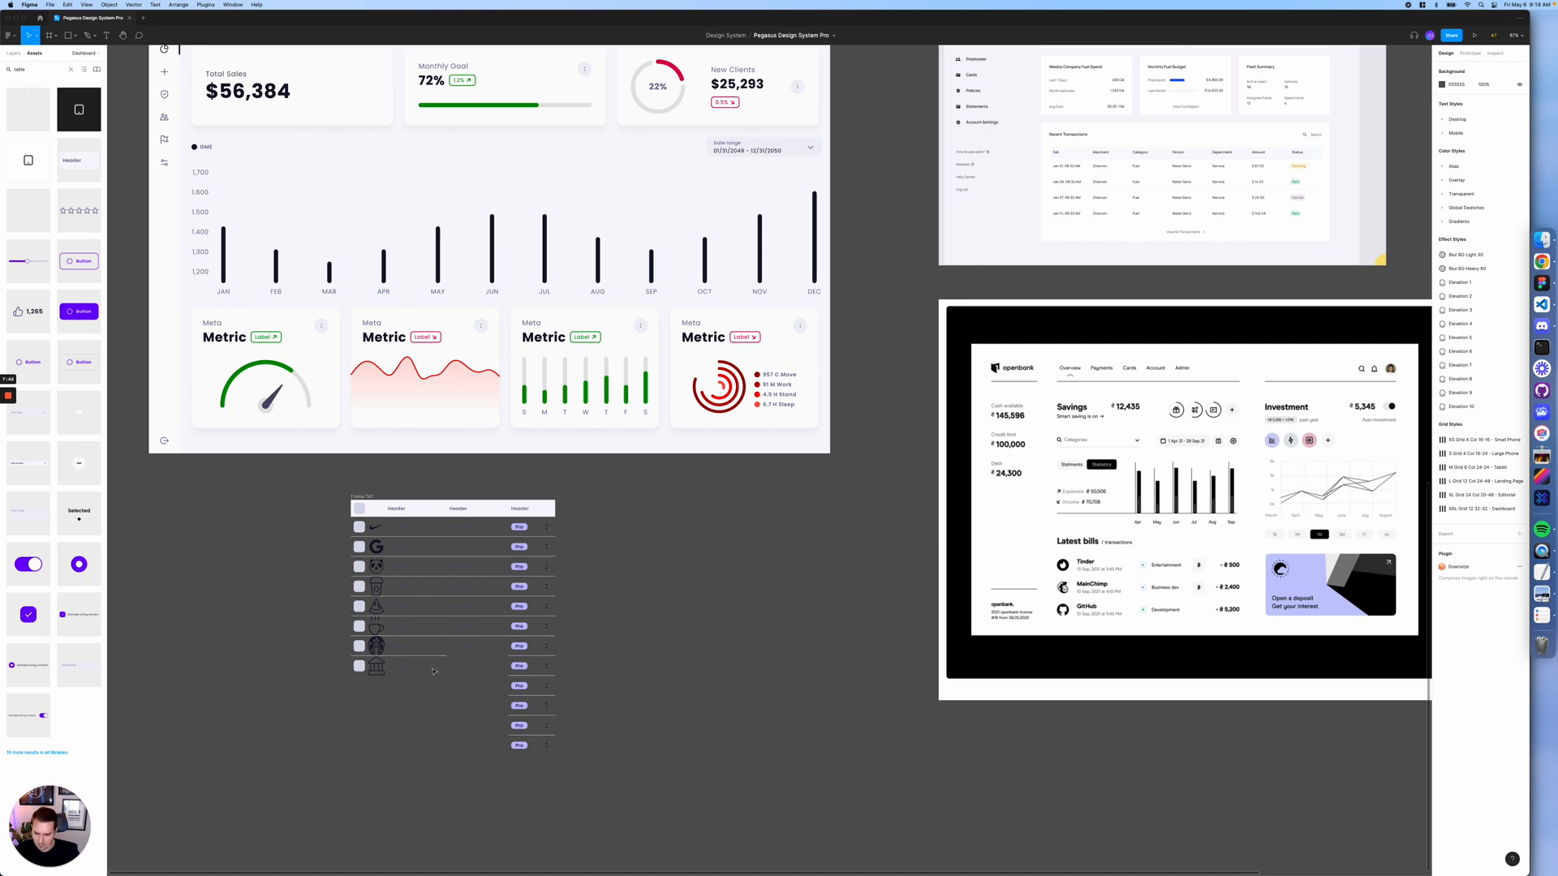
- Delete the surplus tag cells in rows nine to twelve of the tag column
{"action": "left_click", "coordinate": [525, 689]}
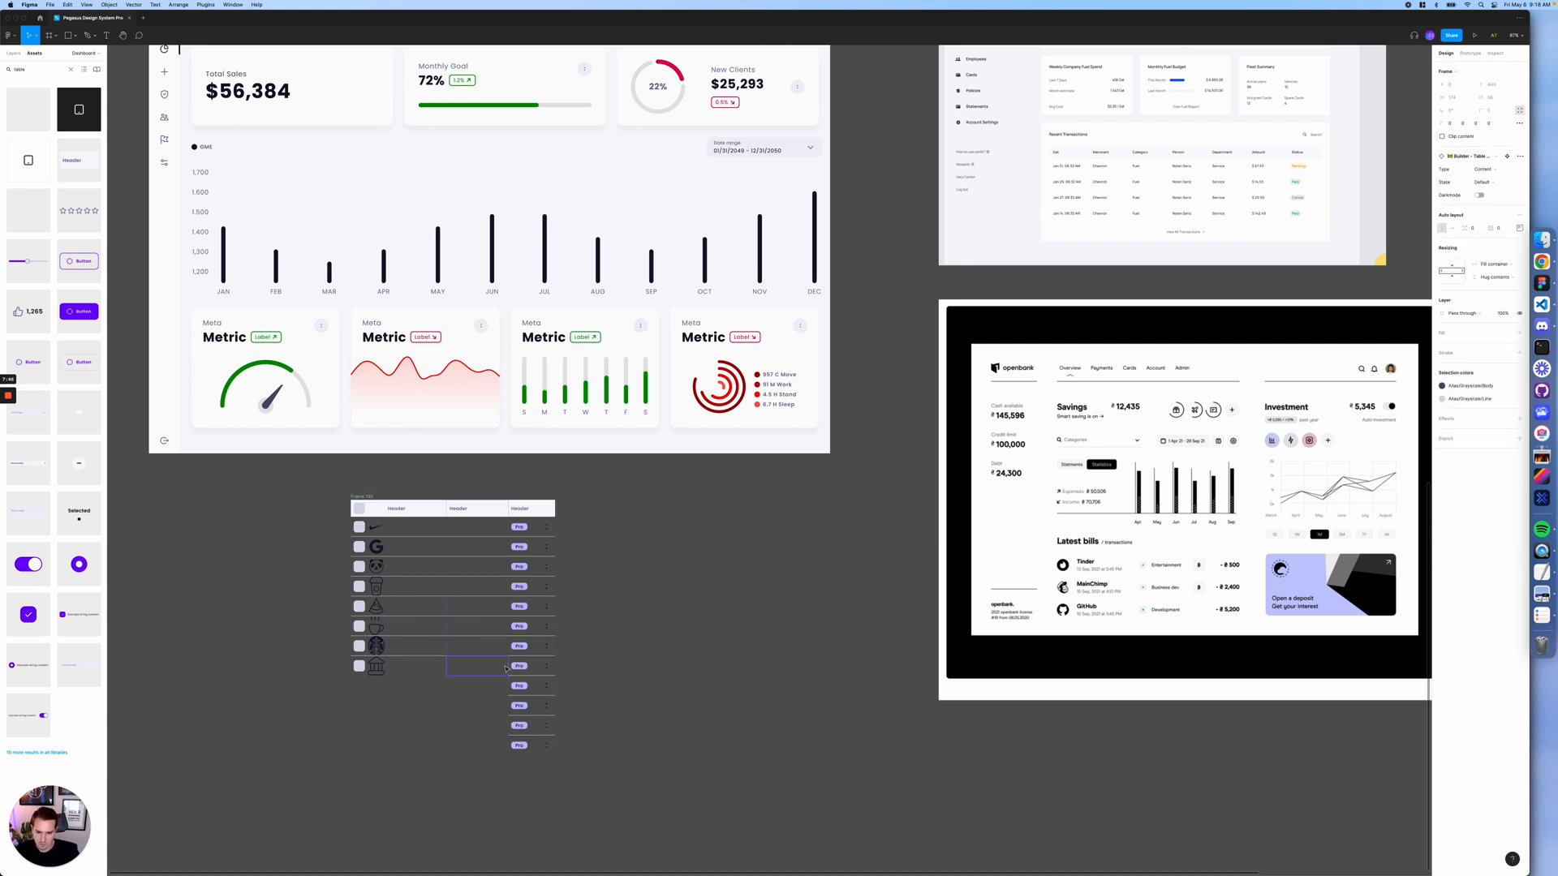
{"action": "double_click", "coordinate": [525, 689]}
{"action": "key", "text": "Delete"}
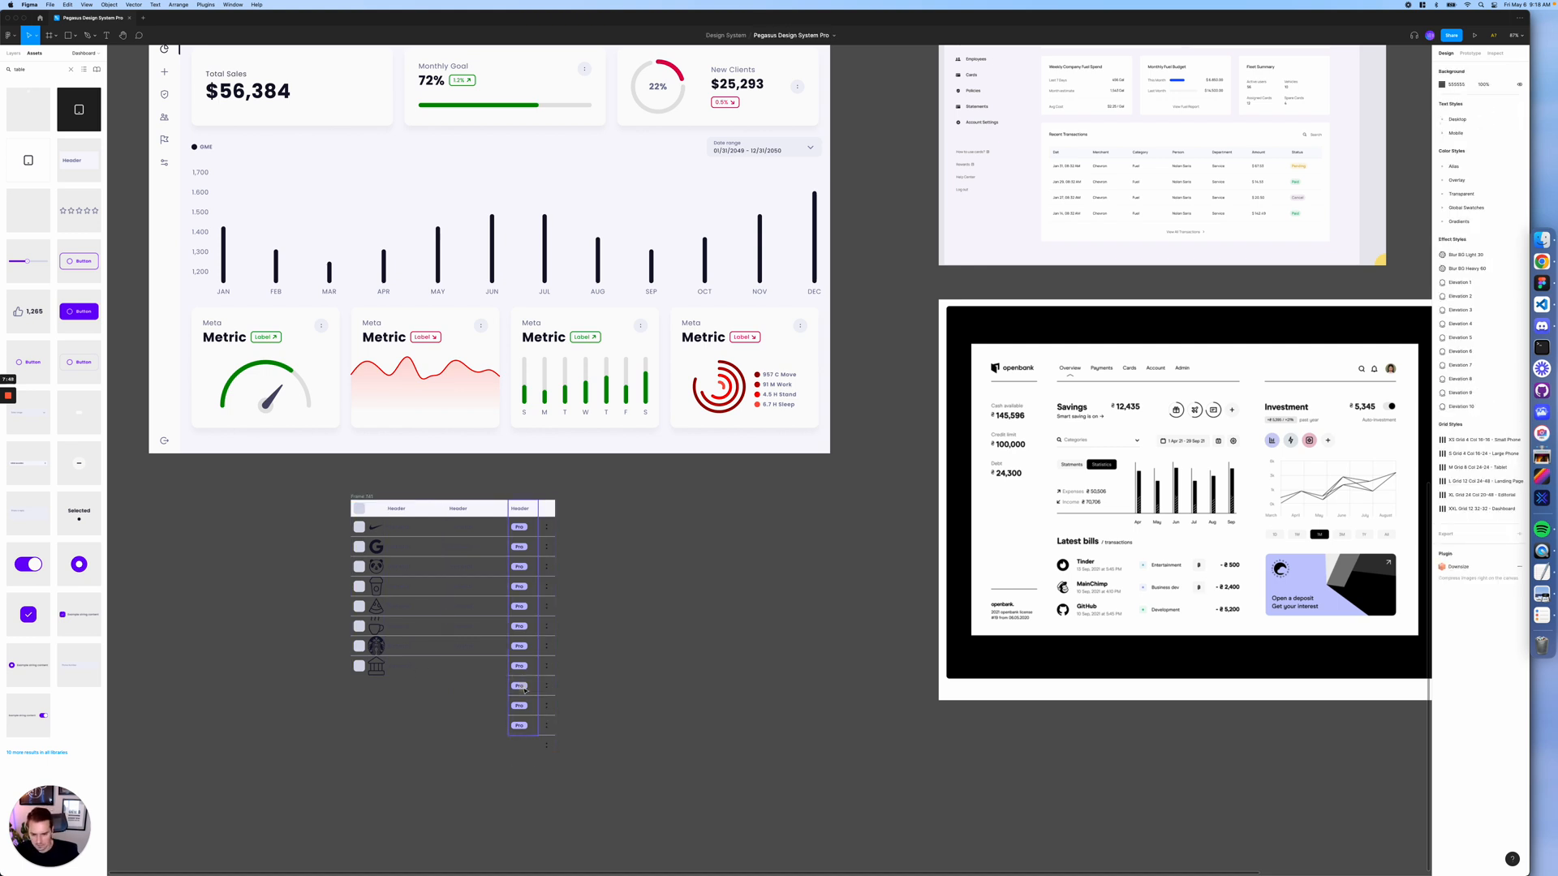
{"action": "double_click", "coordinate": [525, 690]}
{"action": "key", "text": "Delete"}
{"action": "double_click", "coordinate": [525, 691]}
{"action": "key", "text": "Delete"}
{"action": "double_click", "coordinate": [525, 691]}
{"action": "key", "text": "Delete"}
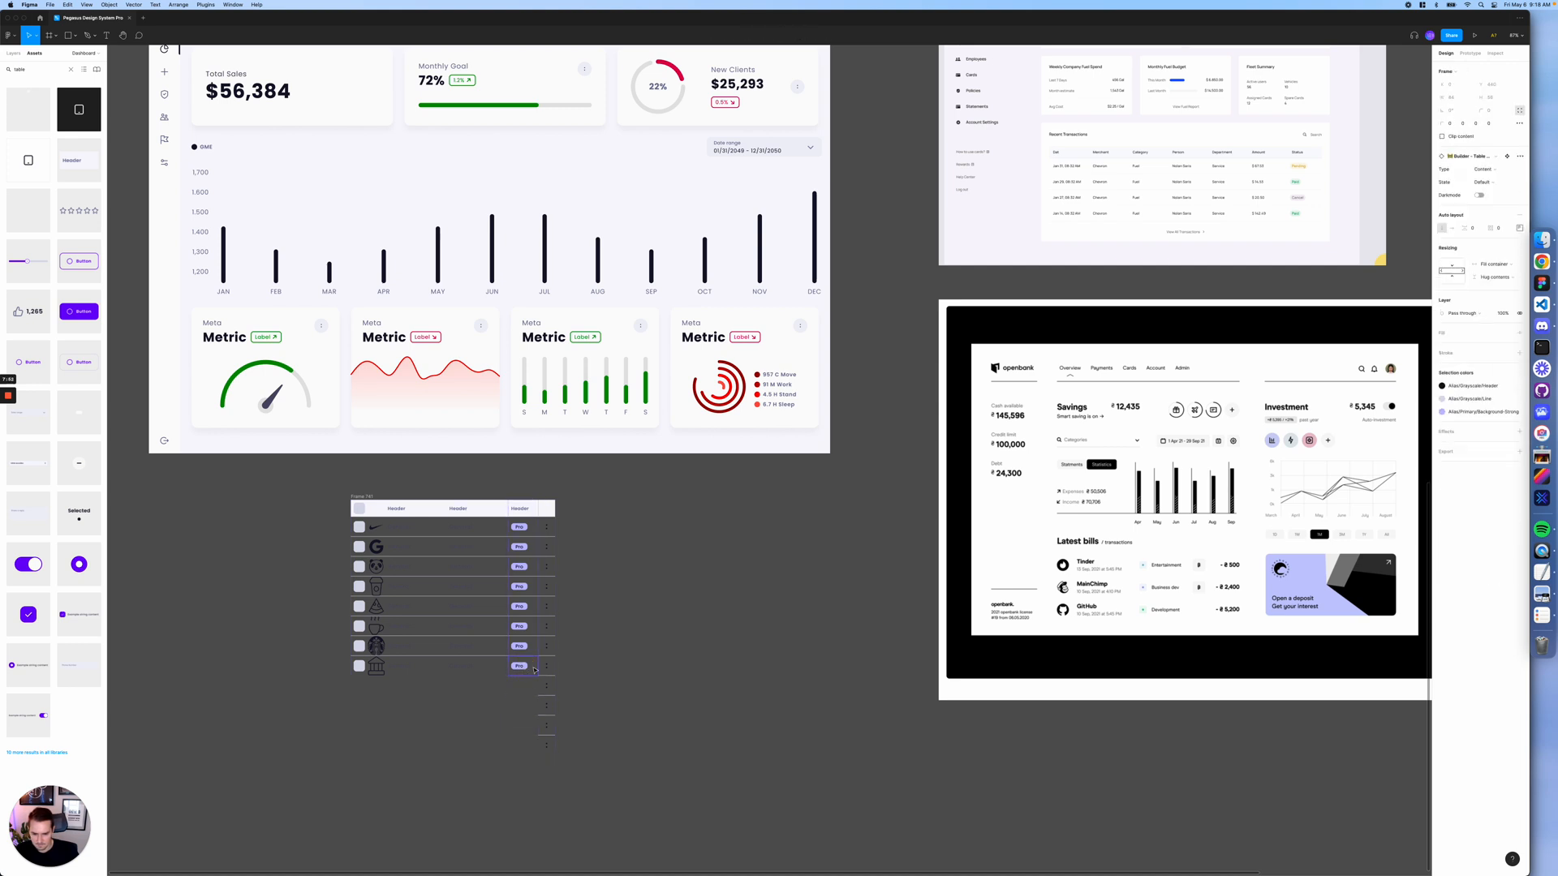
- Delete the surplus more-options cells in rows nine to twelve of the action column
{"action": "left_click", "coordinate": [549, 687]}
{"action": "double_click", "coordinate": [549, 687]}
{"action": "key", "text": "Delete"}
{"action": "double_click", "coordinate": [549, 688]}
{"action": "key", "text": "Delete"}
{"action": "double_click", "coordinate": [550, 687]}
{"action": "key", "text": "Delete"}
{"action": "double_click", "coordinate": [550, 688]}
{"action": "key", "text": "Delete"}
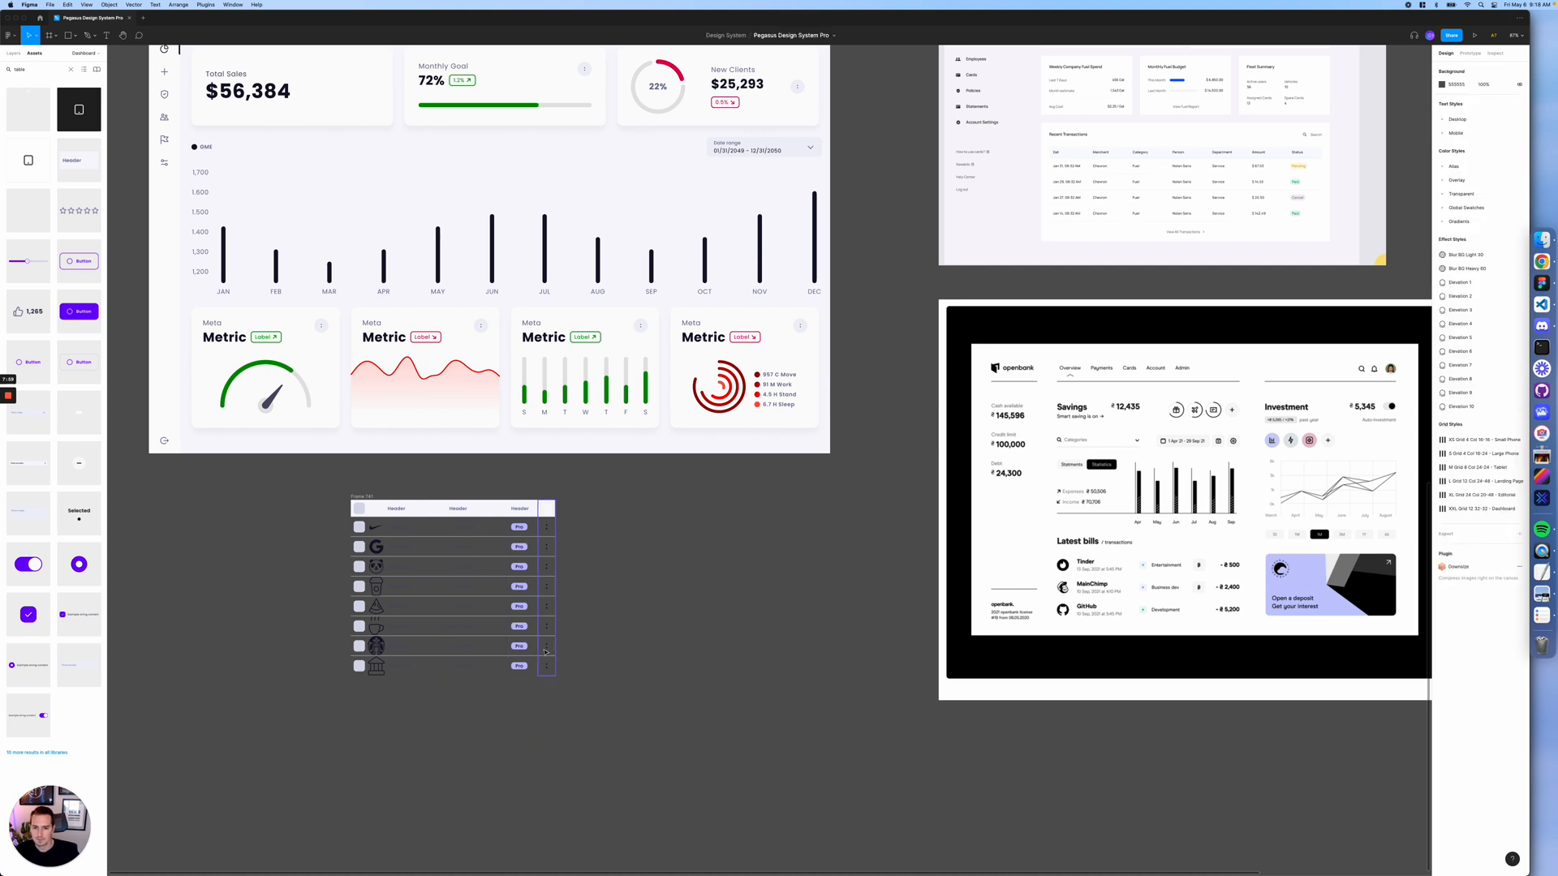
- Rename the header of the table's tag column to "Type"
{"action": "double_click", "coordinate": [397, 510]}
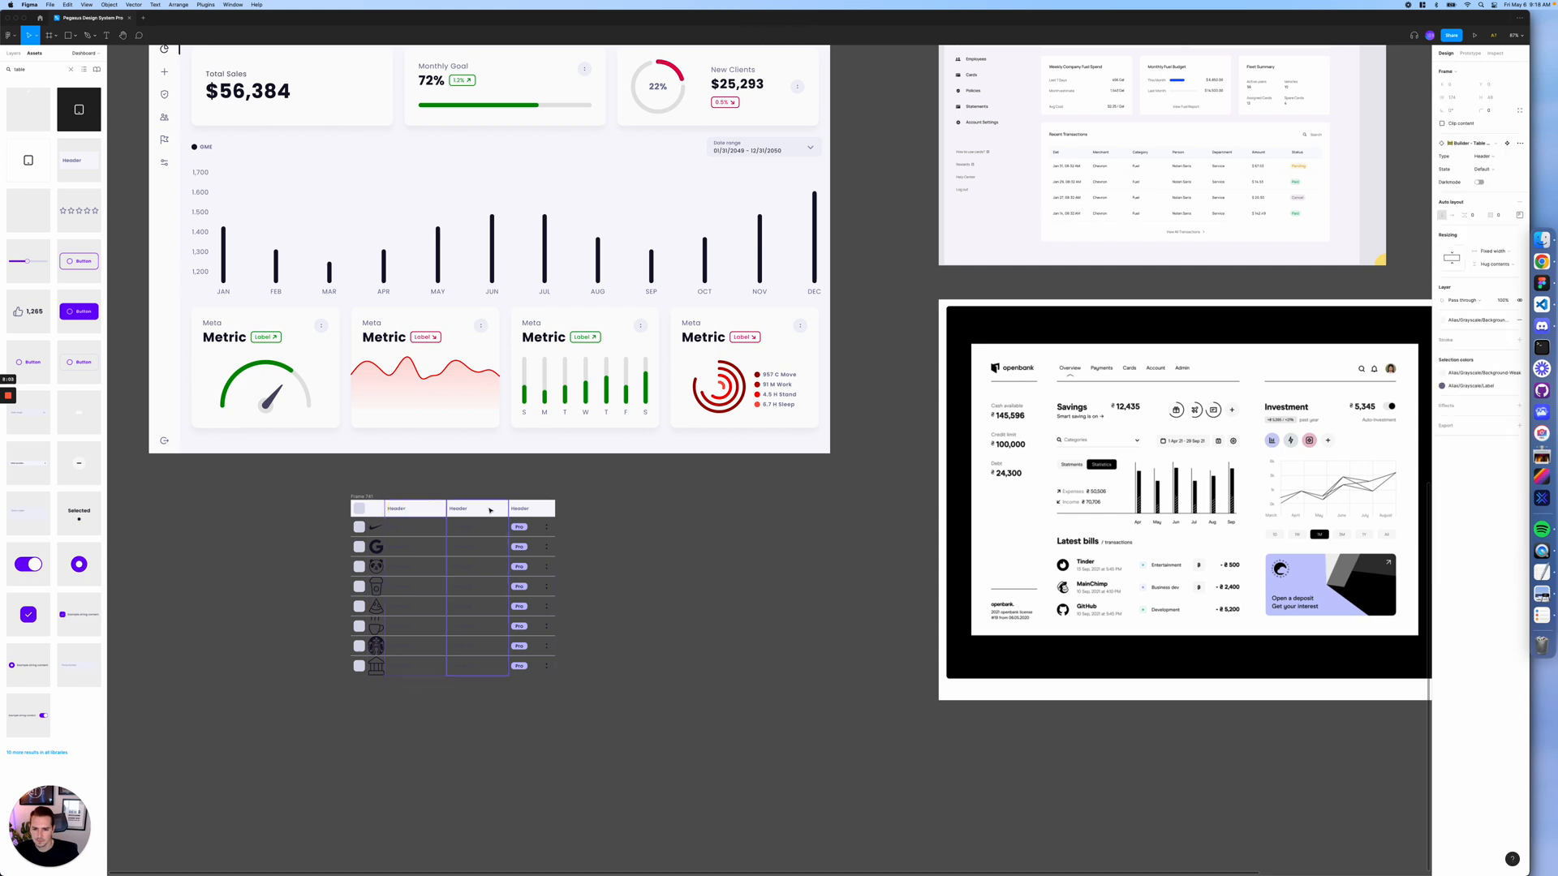
{"action": "left_click", "coordinate": [522, 510]}
{"action": "double_click", "coordinate": [522, 509]}
{"action": "double_click", "coordinate": [520, 509]}
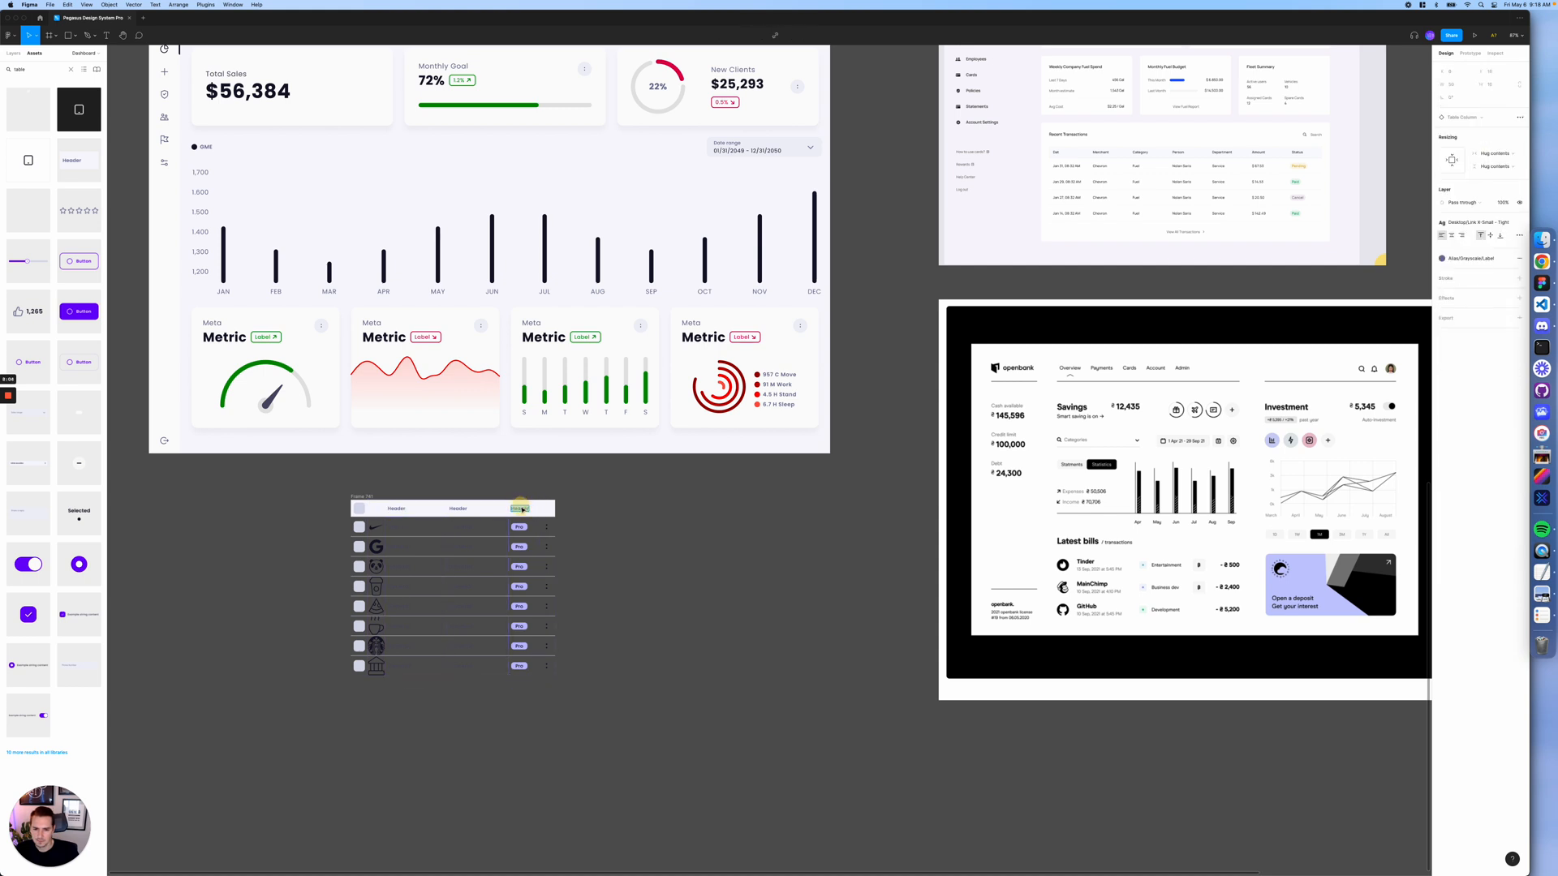
{"action": "key", "text": "BackSpace"}
{"action": "type", "text": "Type"}
- Rename the headers of the two text columns to "Vendor" and "Amount"
{"action": "double_click", "coordinate": [401, 508]}
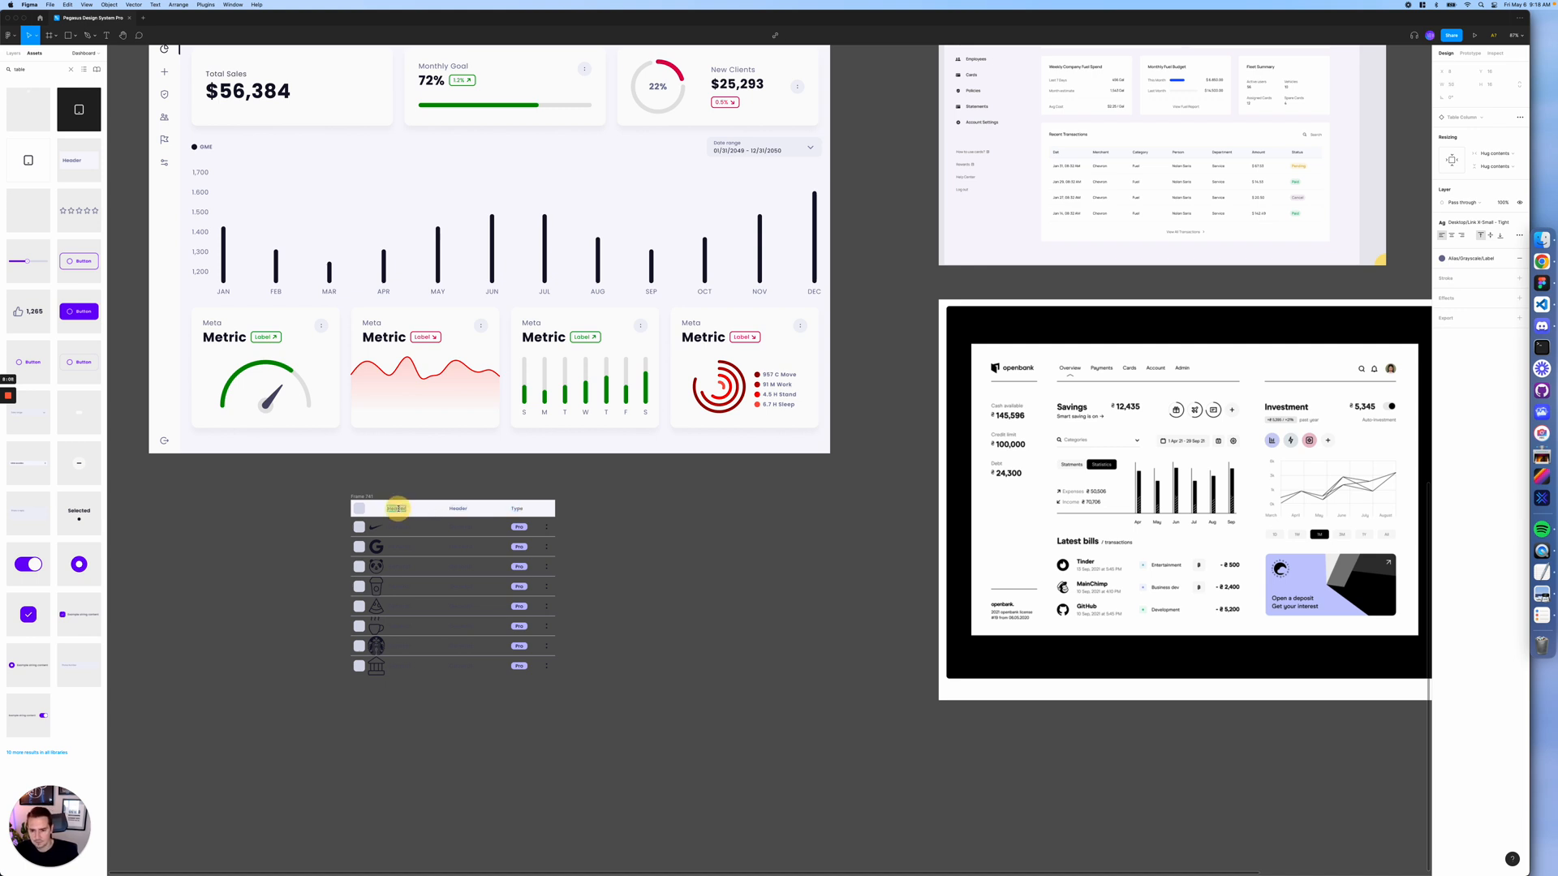
{"action": "double_click", "coordinate": [397, 509]}
{"action": "key", "text": "BackSpace"}
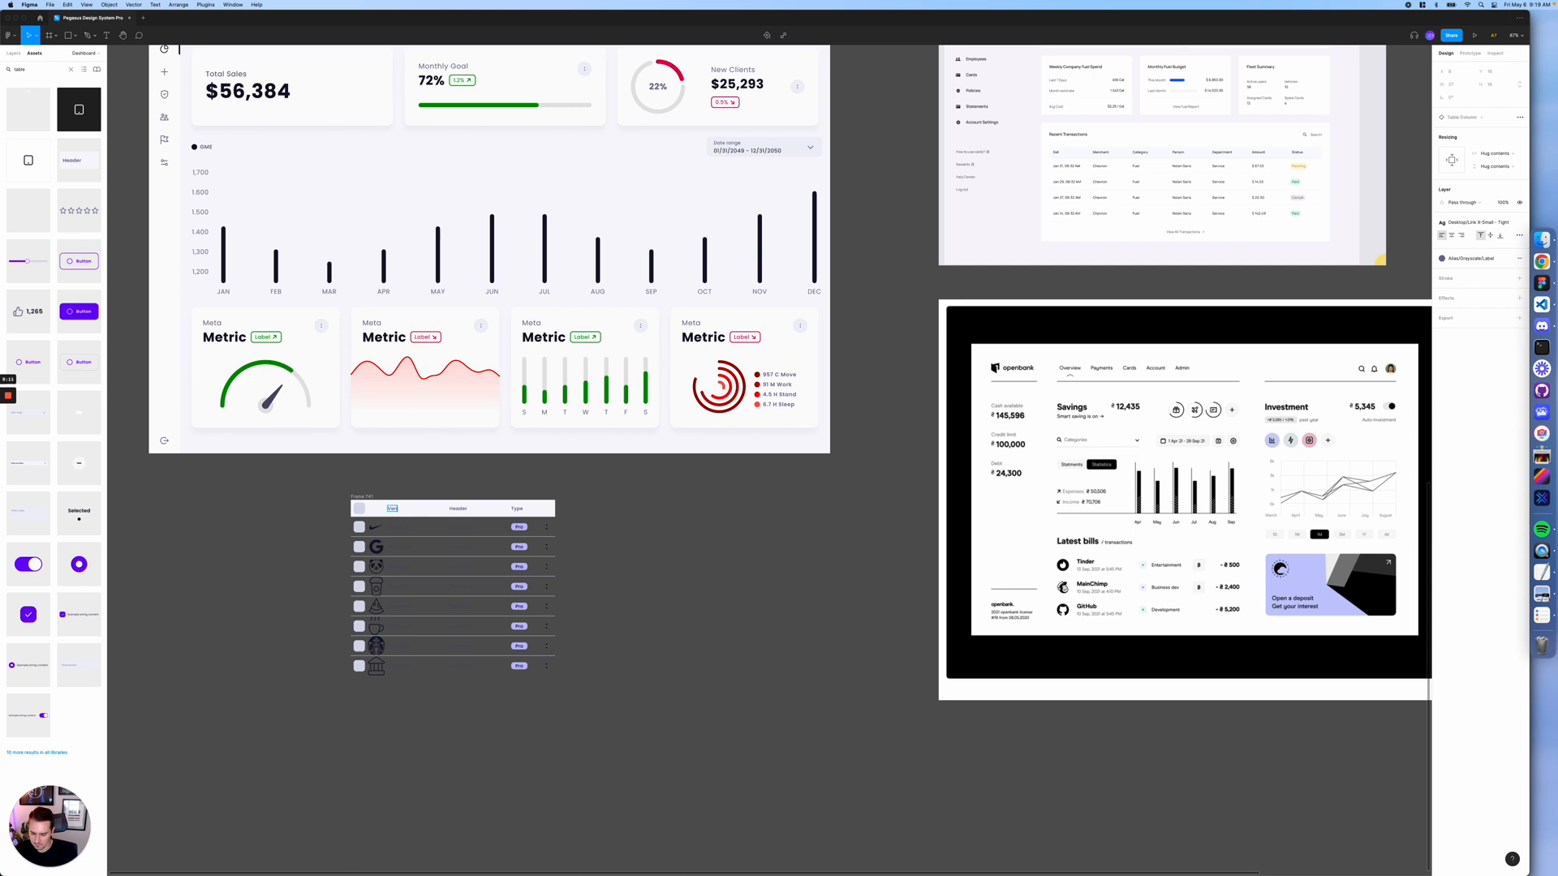
{"action": "double_click", "coordinate": [454, 508]}
{"action": "type", "text": "Amount"}
{"action": "key", "text": "Escape"}
{"action": "double_click", "coordinate": [400, 529]}
{"action": "left_click", "coordinate": [328, 491]}
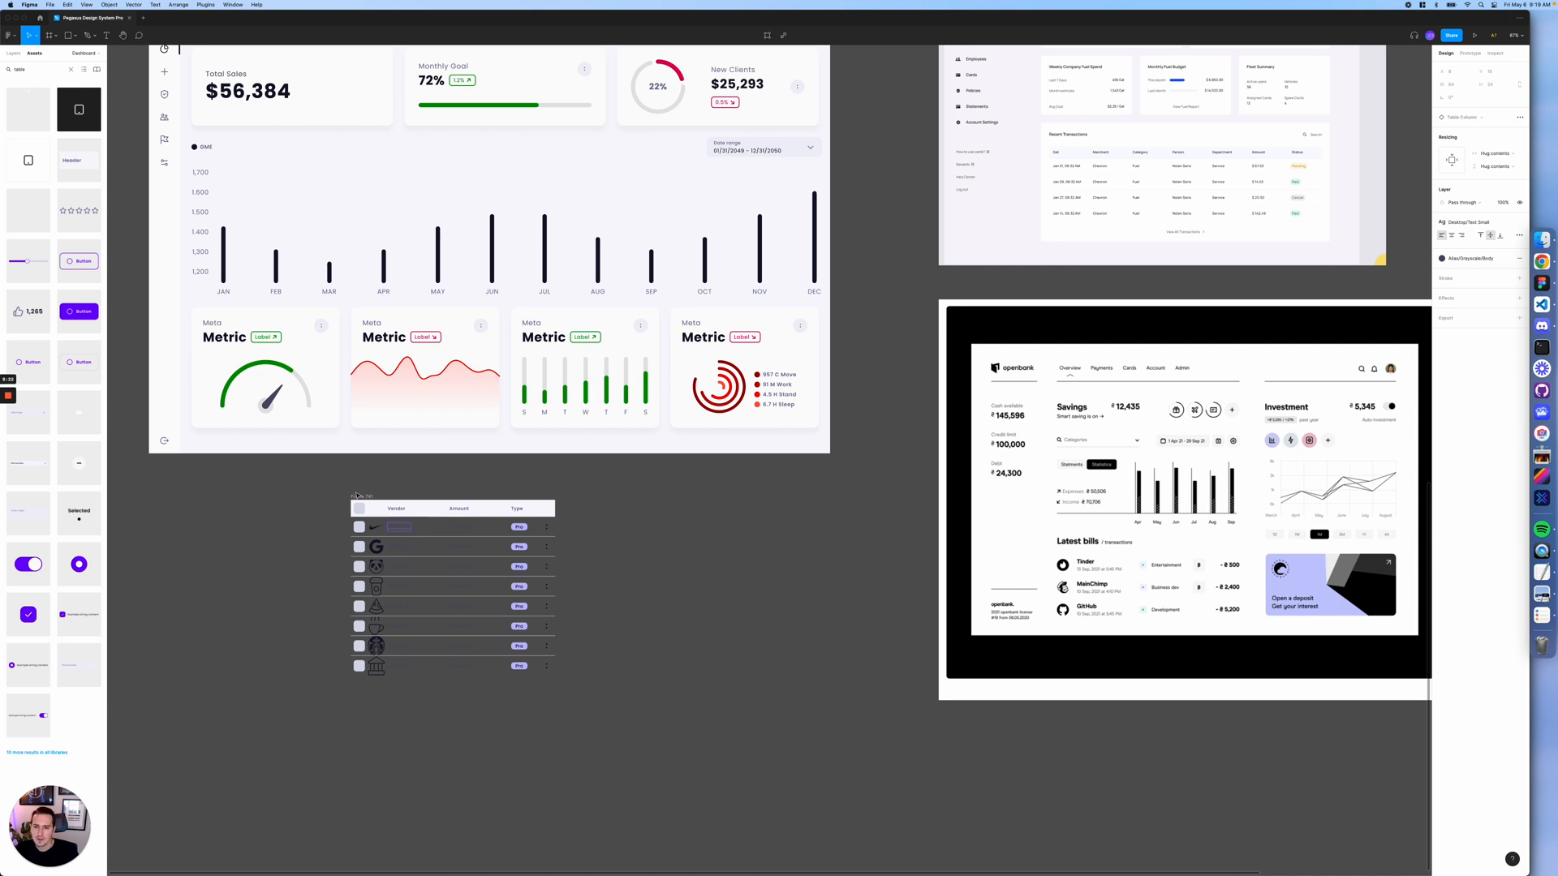
- Fill the whole table frame with the Atlas/Grayscale/Background colour style
{"action": "left_click", "coordinate": [358, 496]}
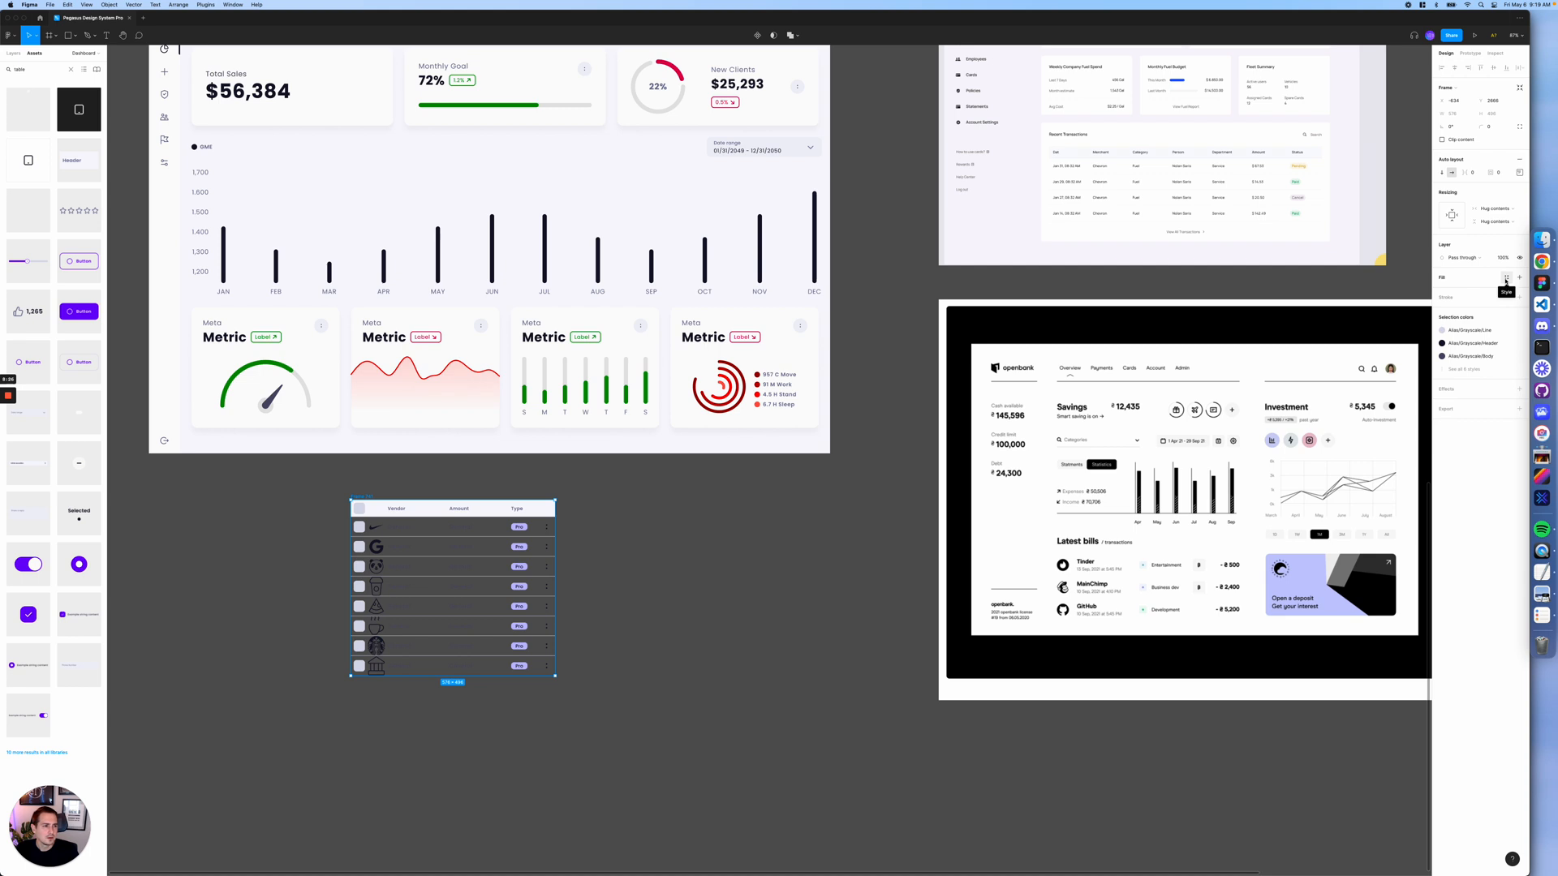
{"action": "left_click", "coordinate": [1506, 282]}
{"action": "left_click", "coordinate": [1450, 341]}
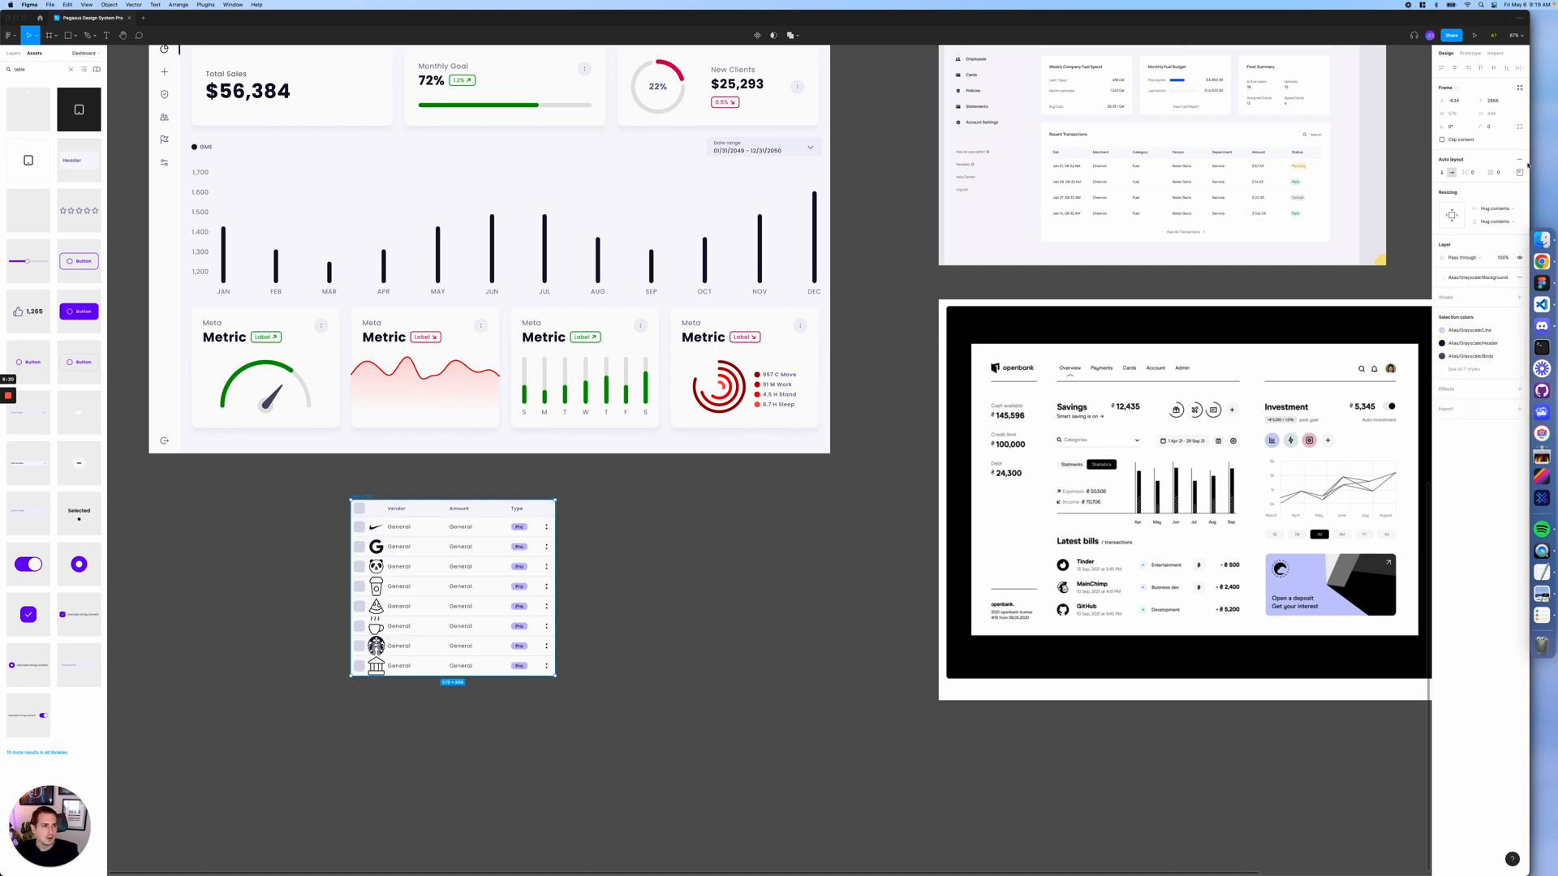
- Round the table frame's corners and clip its content to the rounded shape
{"action": "left_click", "coordinate": [1497, 127]}
{"action": "key", "text": "Return"}
{"action": "left_click", "coordinate": [1453, 139]}
{"action": "left_click", "coordinate": [772, 552]}
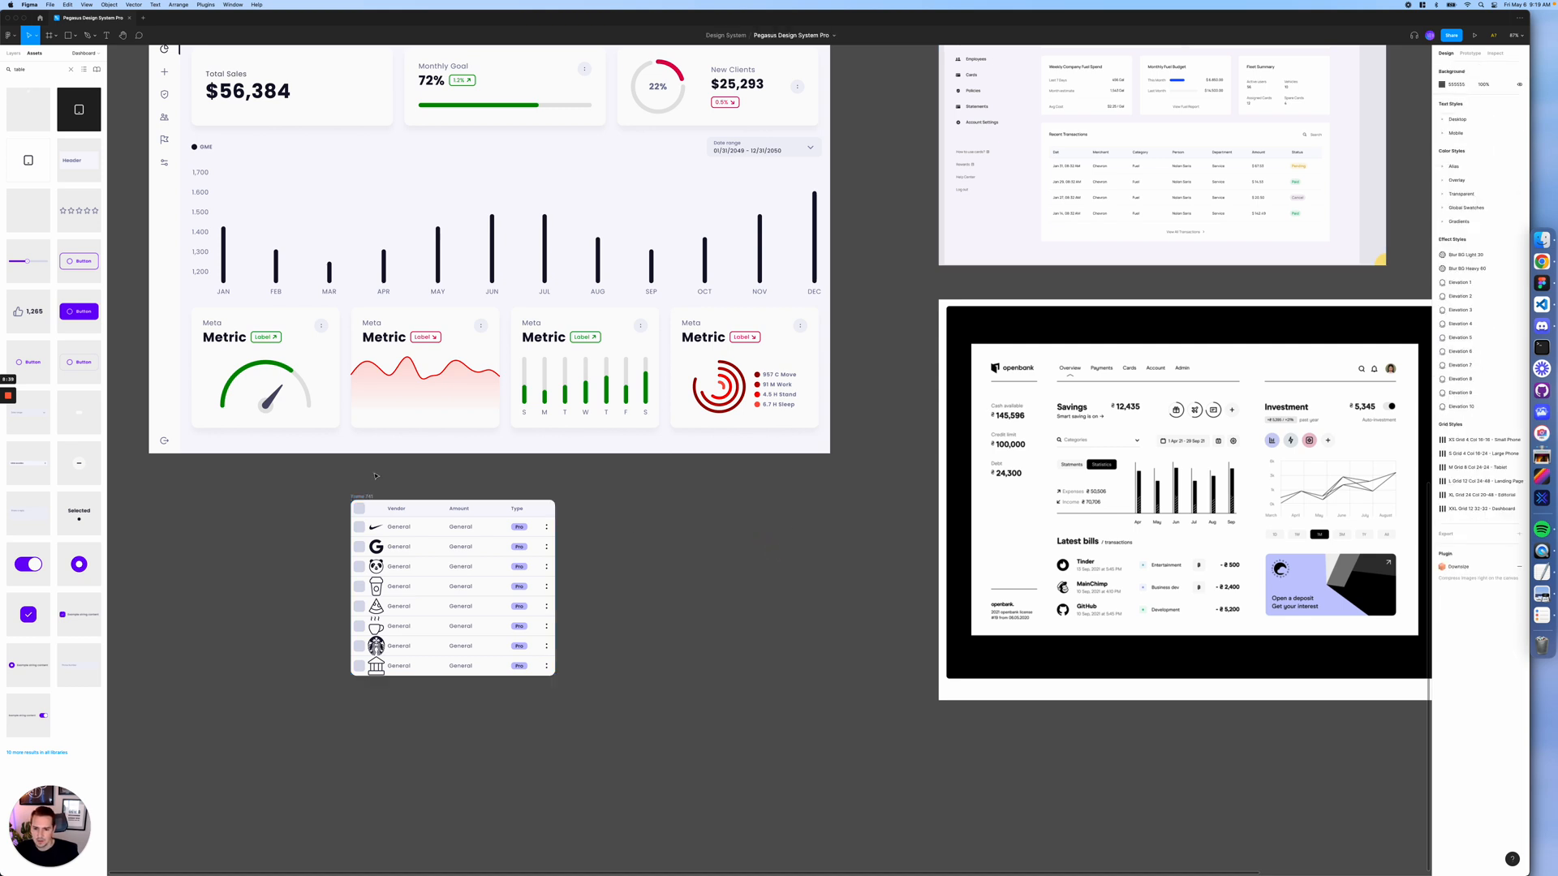
- Add a stroke to the table frame using a light Atlas/Grayscale colour style
{"action": "left_click", "coordinate": [362, 500]}
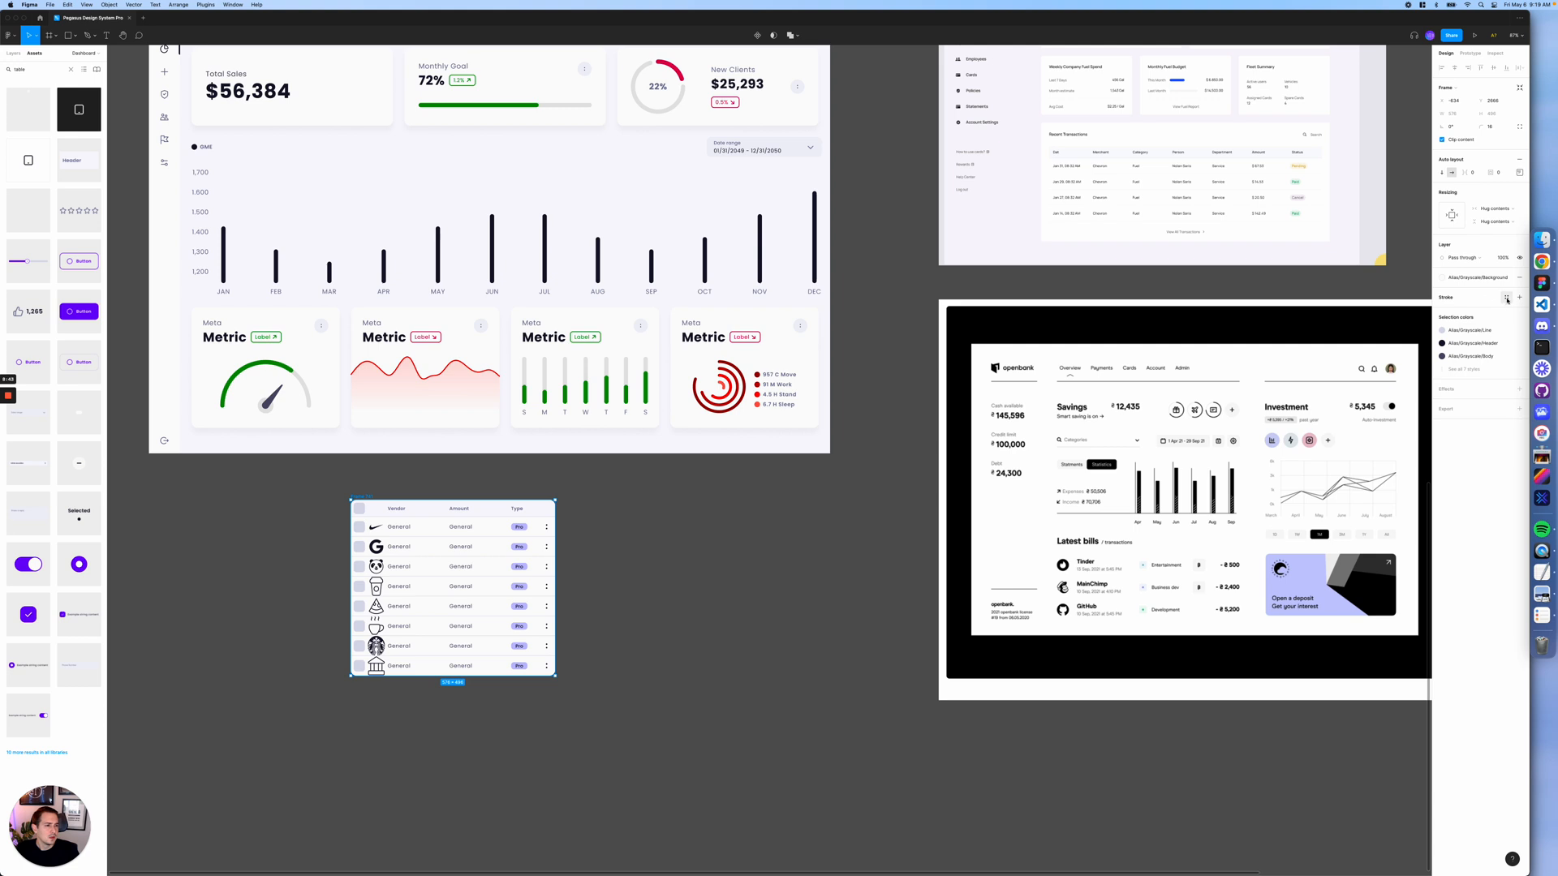
{"action": "left_click", "coordinate": [1506, 297]}
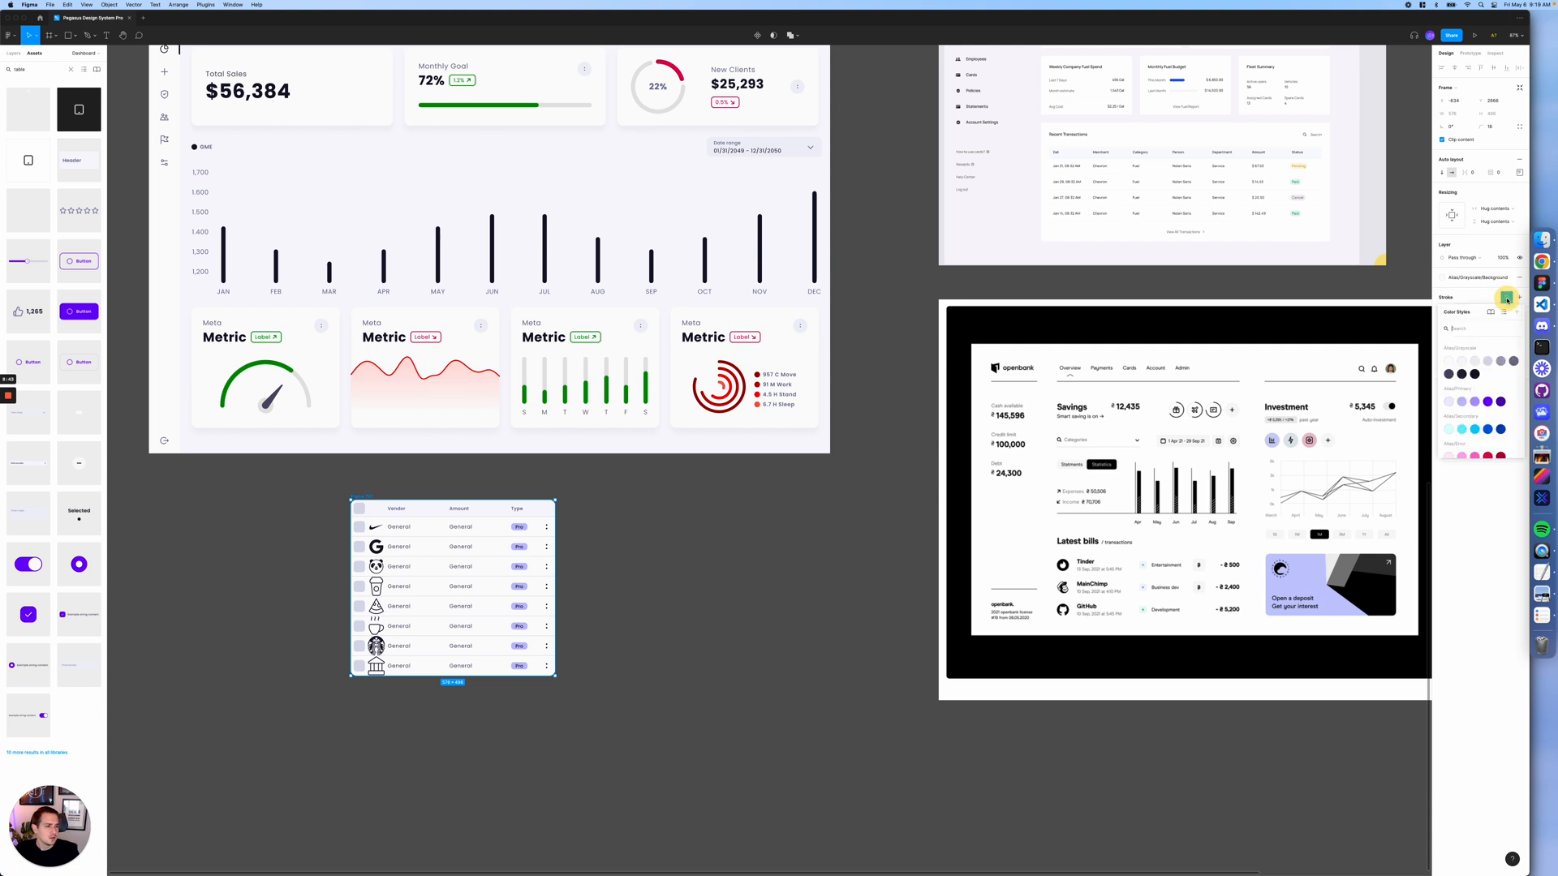
{"action": "left_click", "coordinate": [1485, 366]}
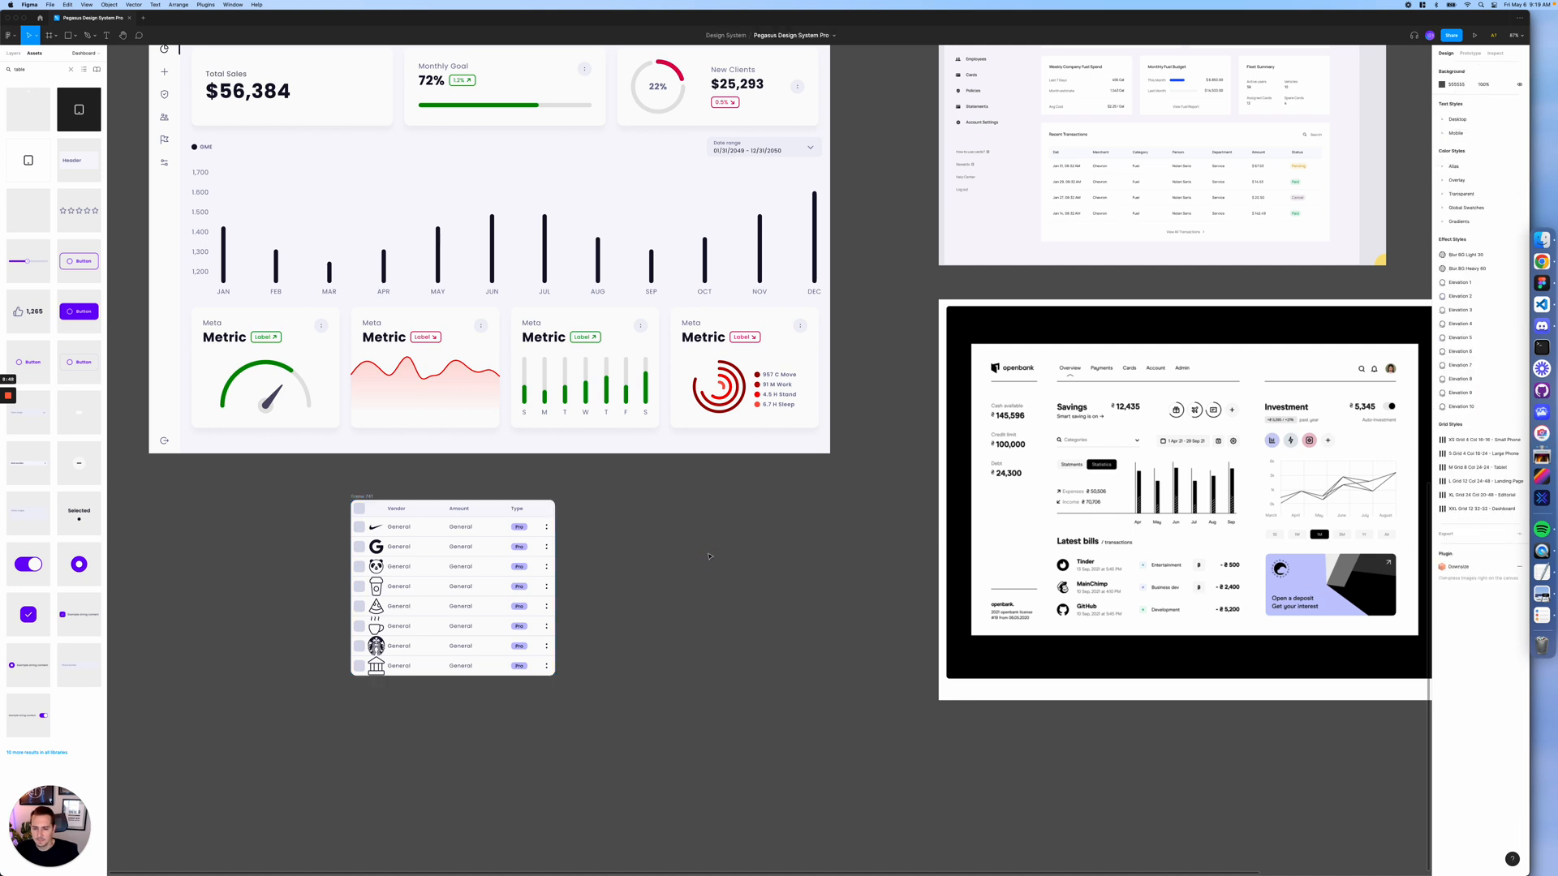
- Replace the placeholder text in the first two Vendor cells with "Nike" and "Google"
{"action": "left_click", "coordinate": [377, 548]}
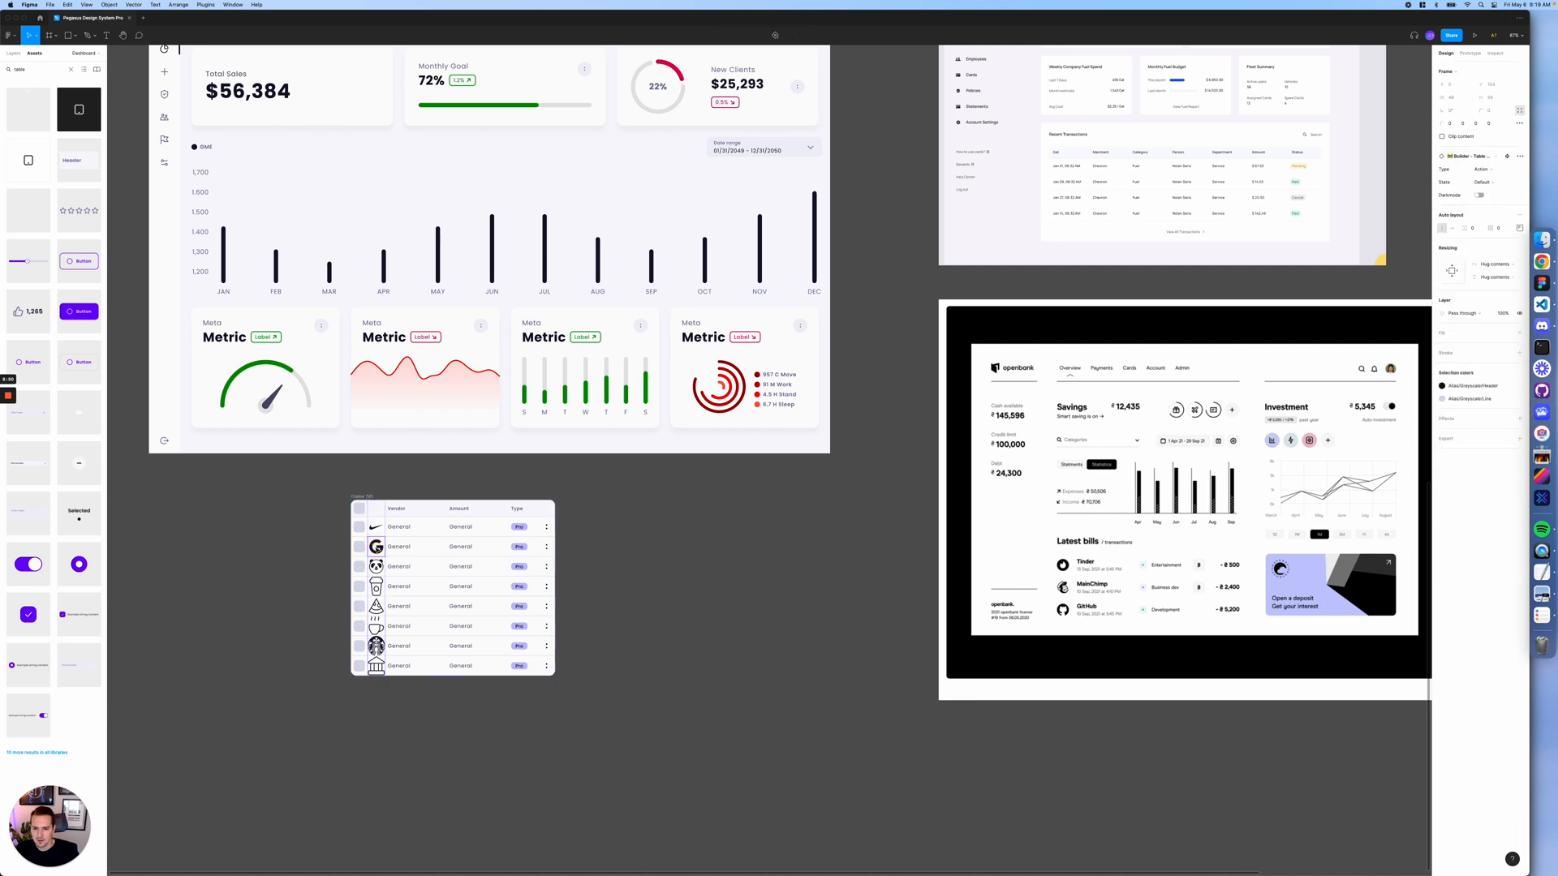
{"action": "left_click", "coordinate": [398, 529]}
{"action": "double_click", "coordinate": [398, 529]}
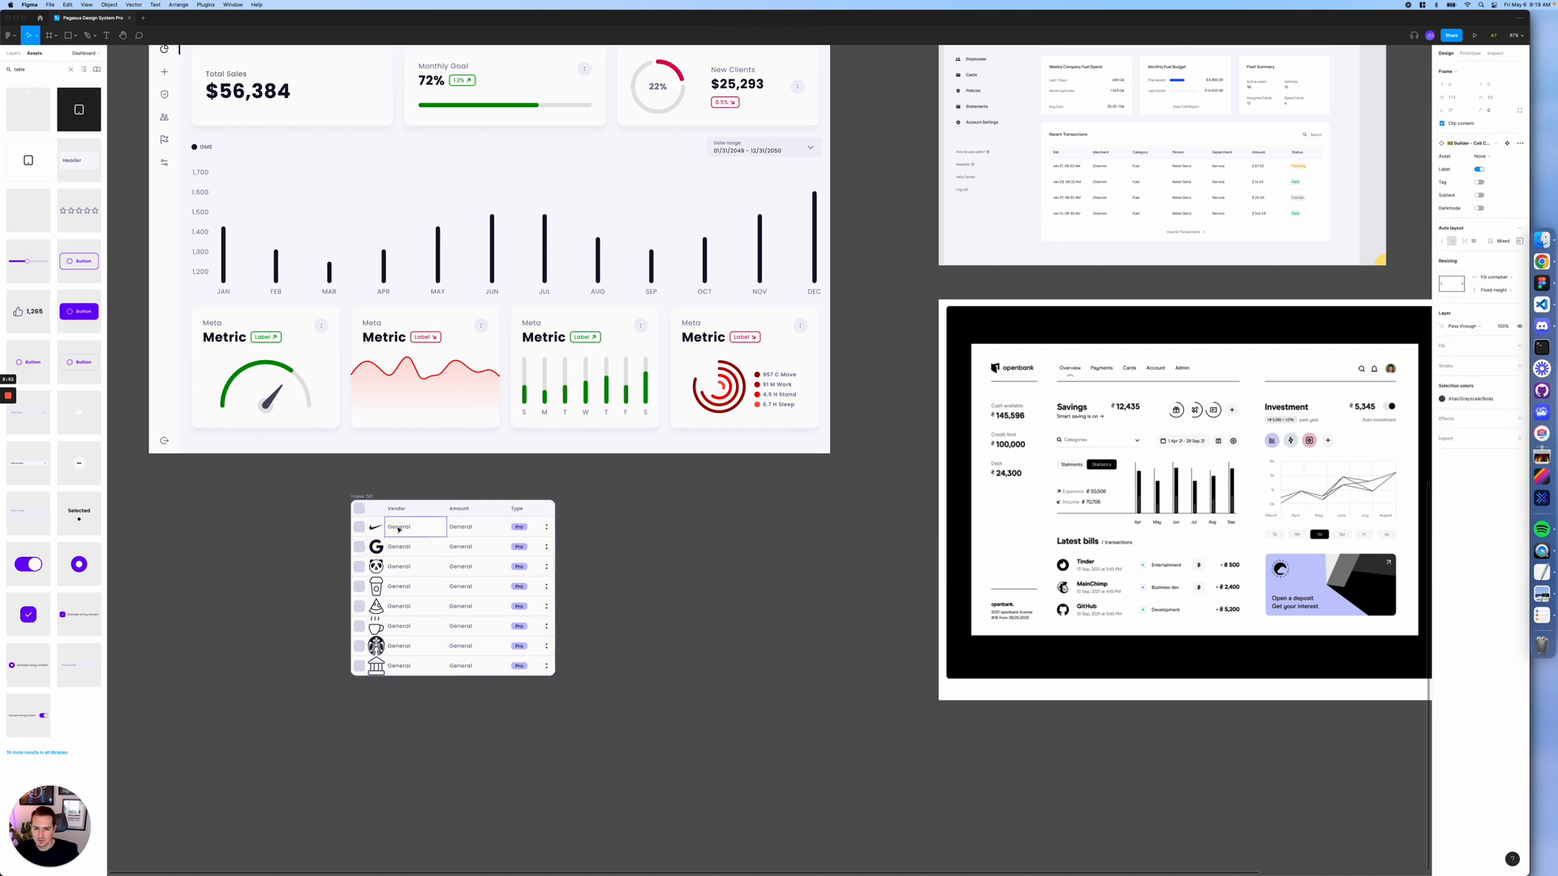
{"action": "double_click", "coordinate": [399, 528]}
{"action": "type", "text": "Nike"}
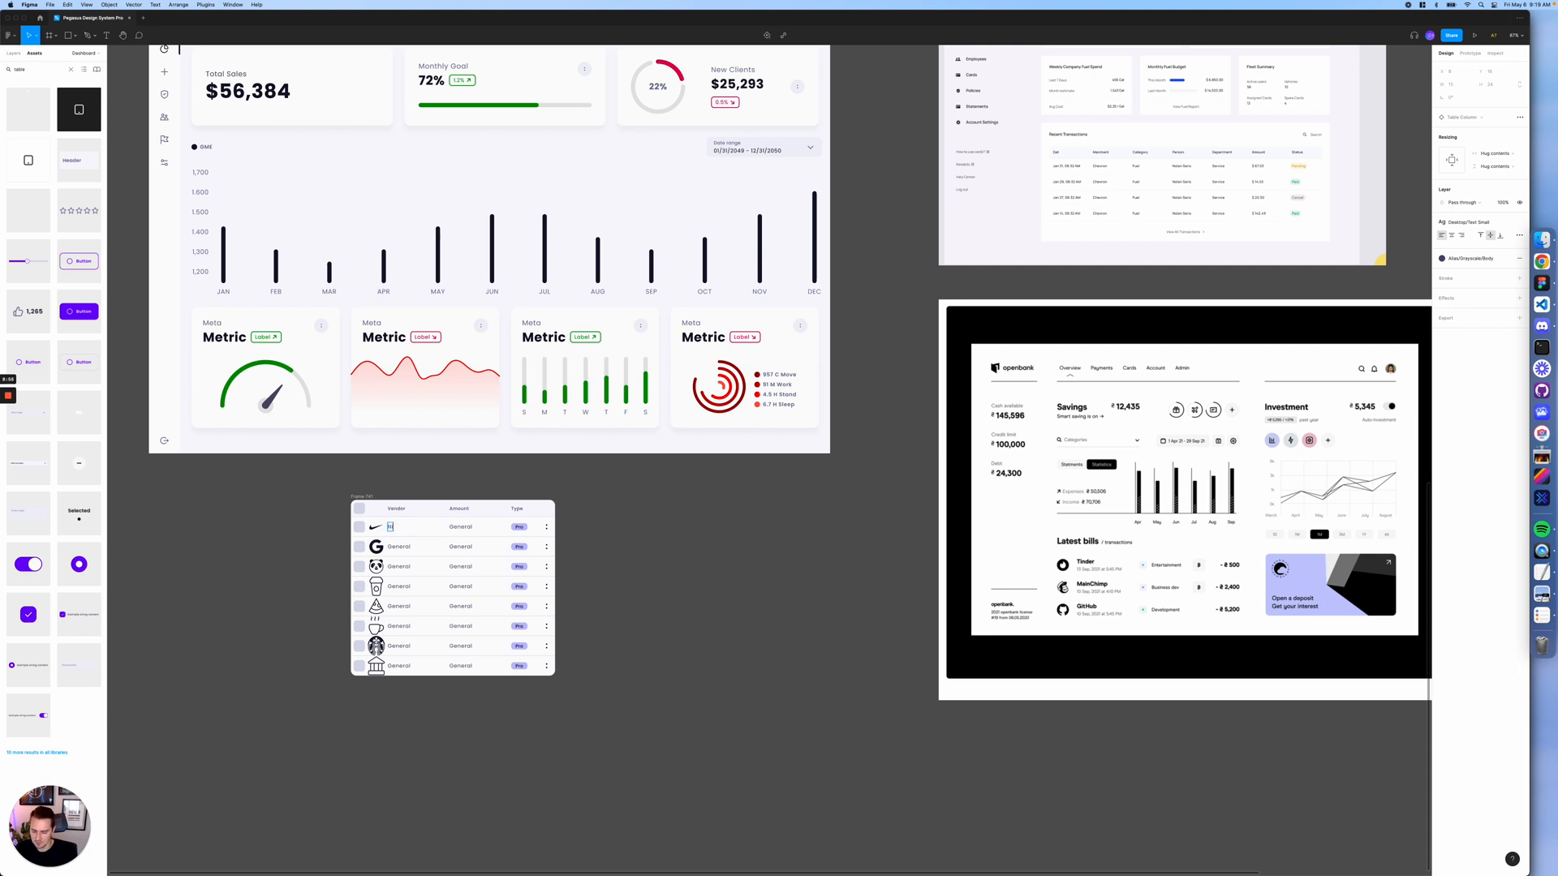
{"action": "double_click", "coordinate": [395, 542]}
{"action": "double_click", "coordinate": [395, 542]}
{"action": "type", "text": "Google"}
- Check which icon the third row uses and set its Vendor text to "Pandafood"
{"action": "left_click", "coordinate": [379, 571]}
{"action": "double_click", "coordinate": [379, 570]}
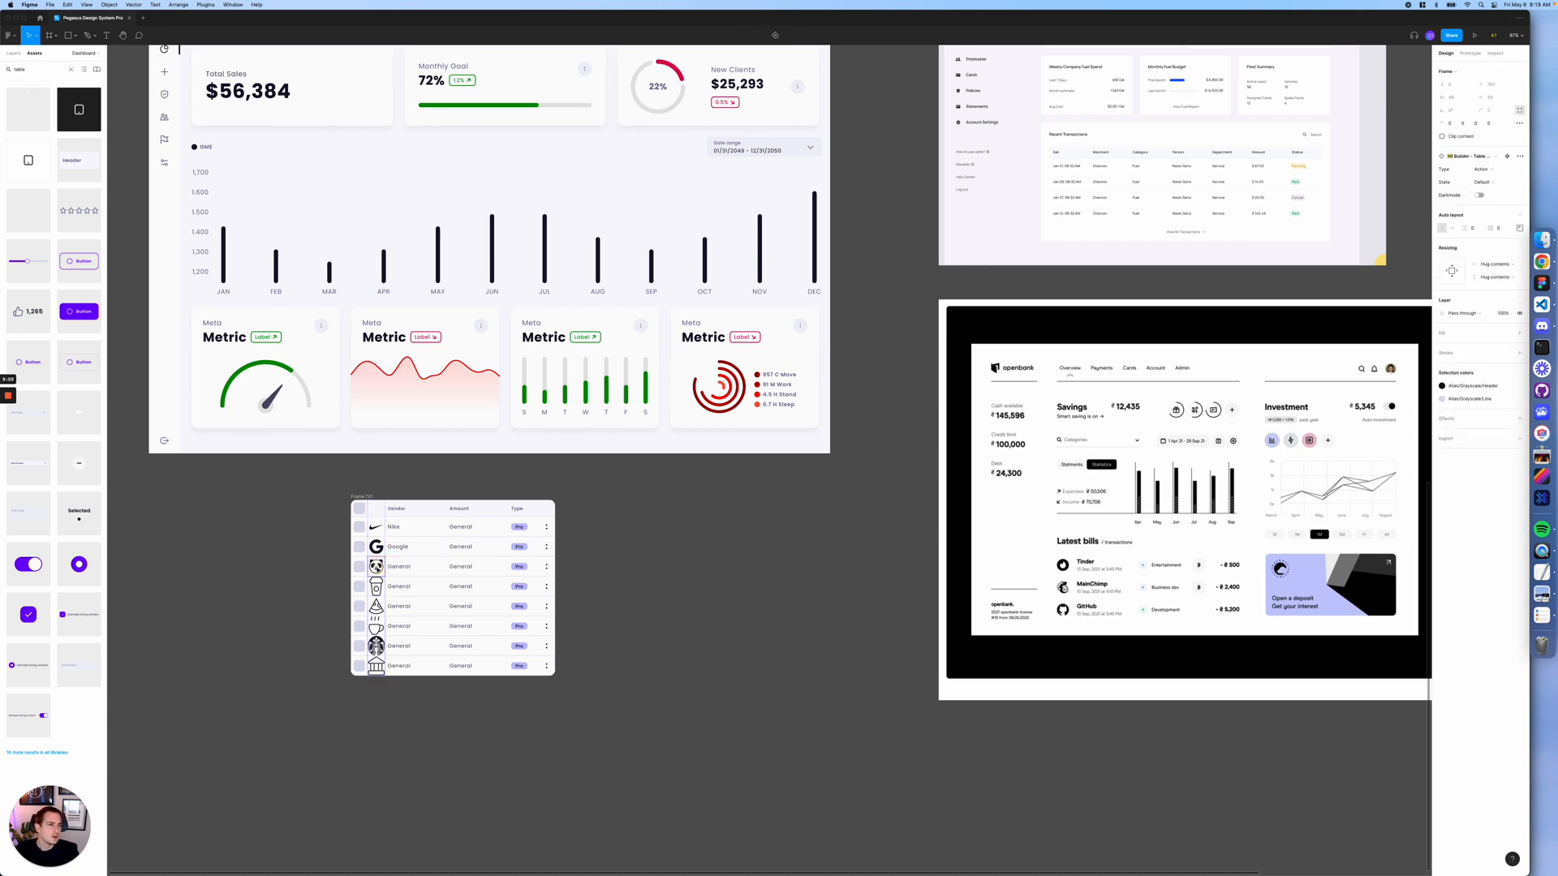
{"action": "double_click", "coordinate": [378, 570]}
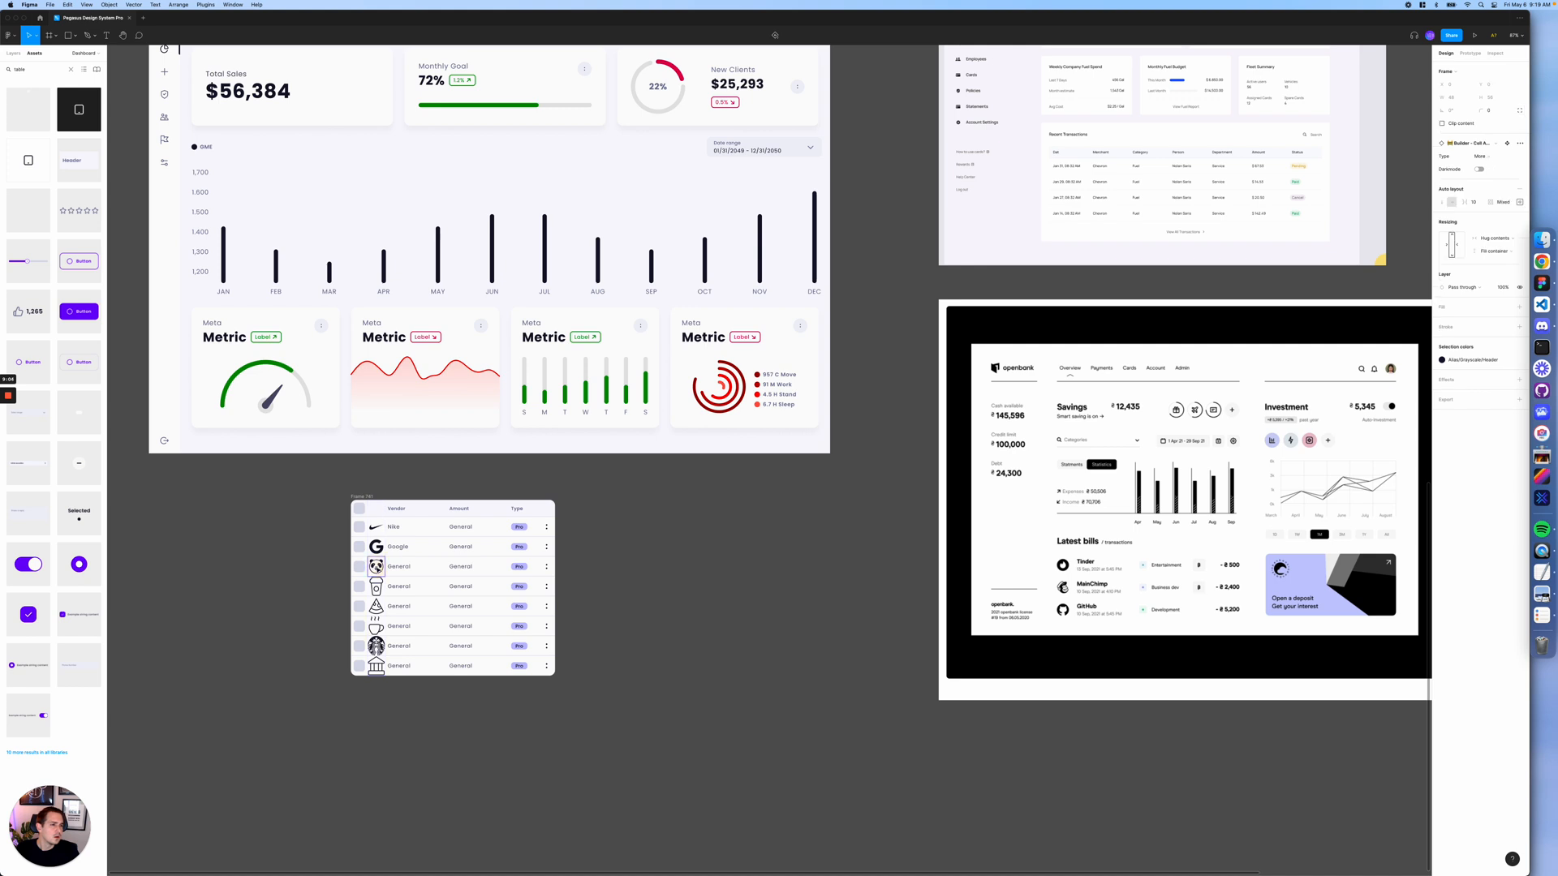
{"action": "double_click", "coordinate": [376, 567]}
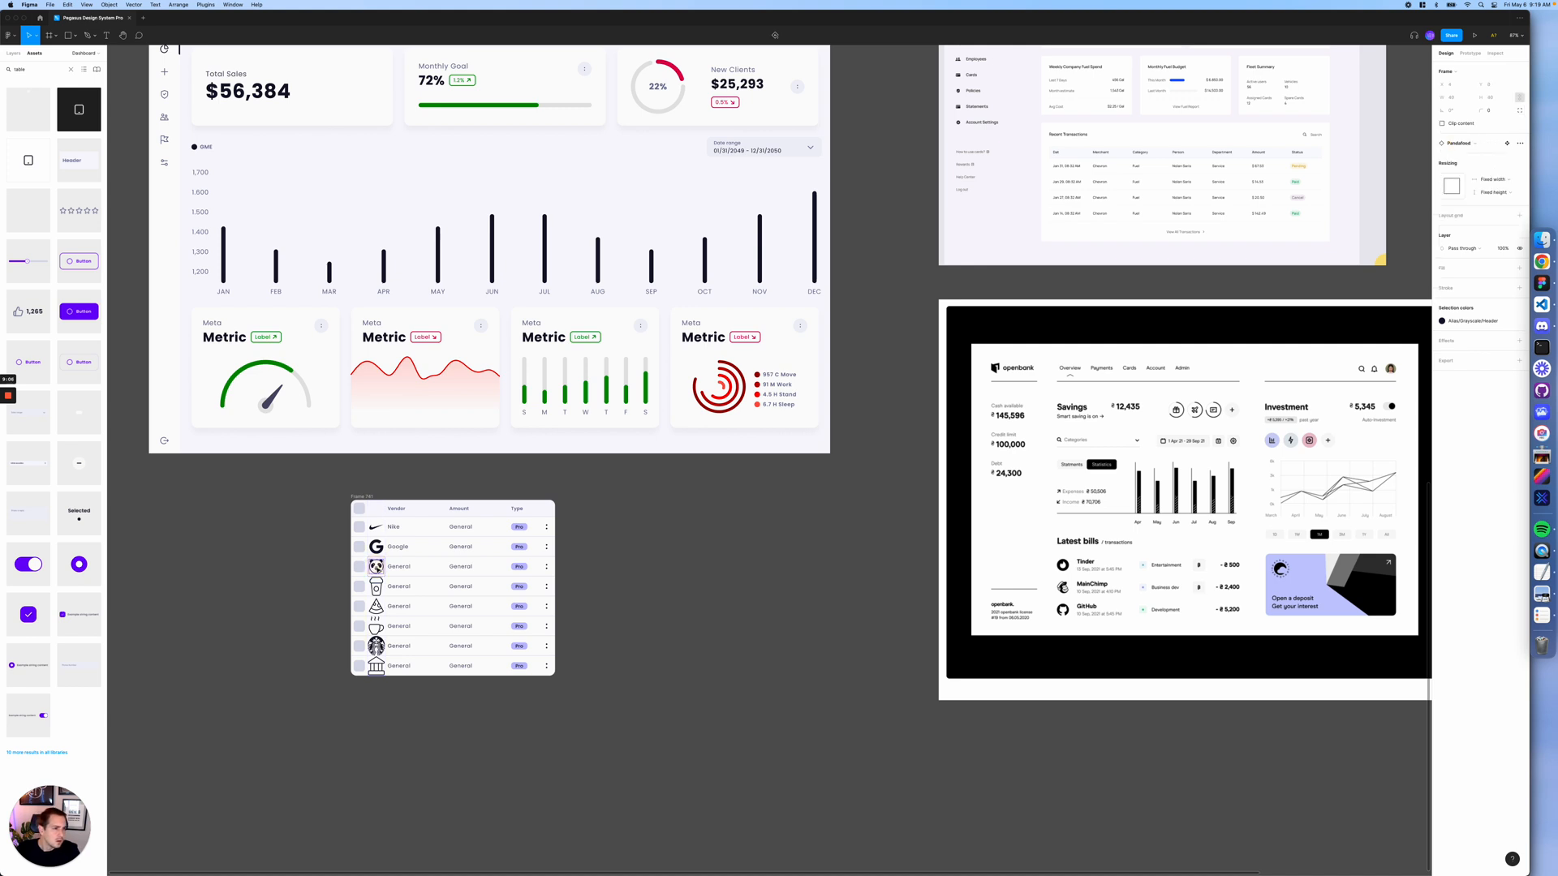
{"action": "left_click", "coordinate": [397, 567]}
{"action": "double_click", "coordinate": [399, 569]}
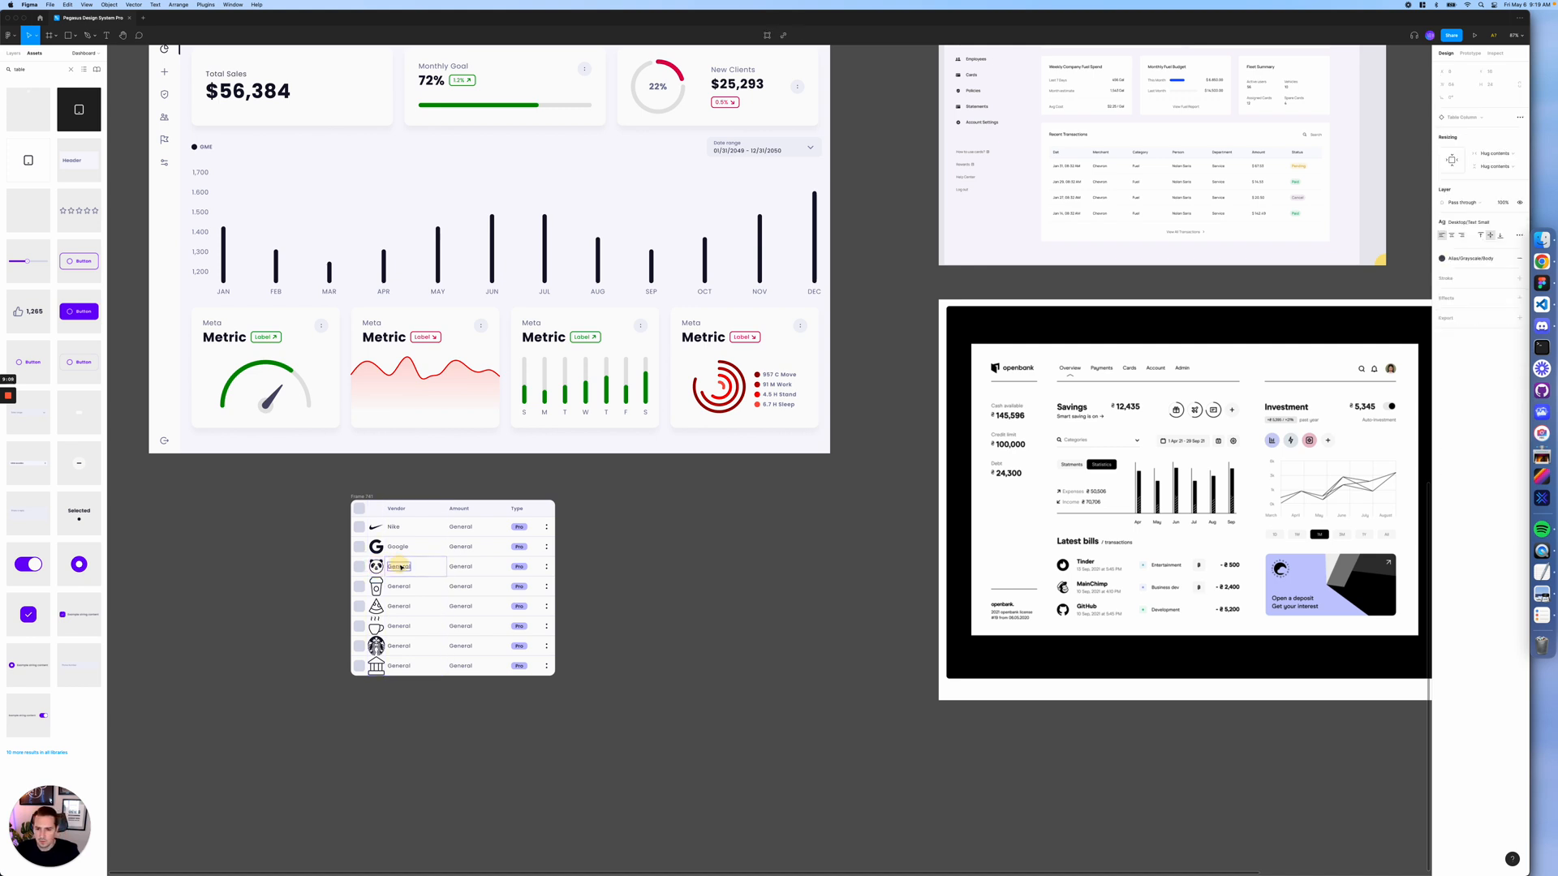
{"action": "double_click", "coordinate": [400, 567]}
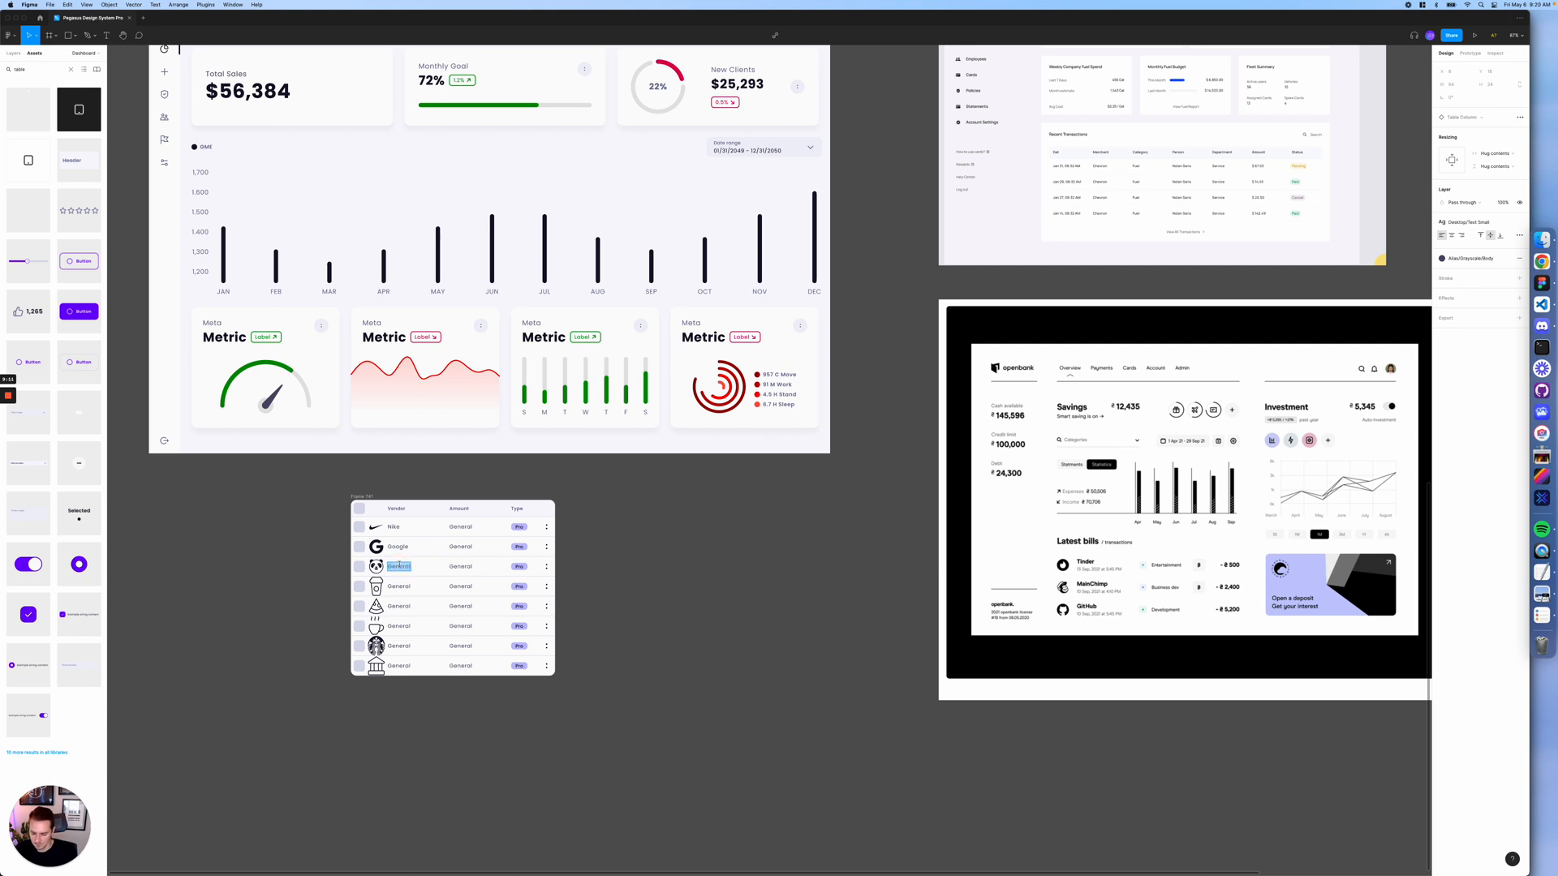
{"action": "type", "text": "Pandafood"}
- Set the Vendor text of the fourth and fifth rows to "Coffee" and "Pizza"
{"action": "double_click", "coordinate": [395, 587]}
{"action": "type", "text": "Cof"}
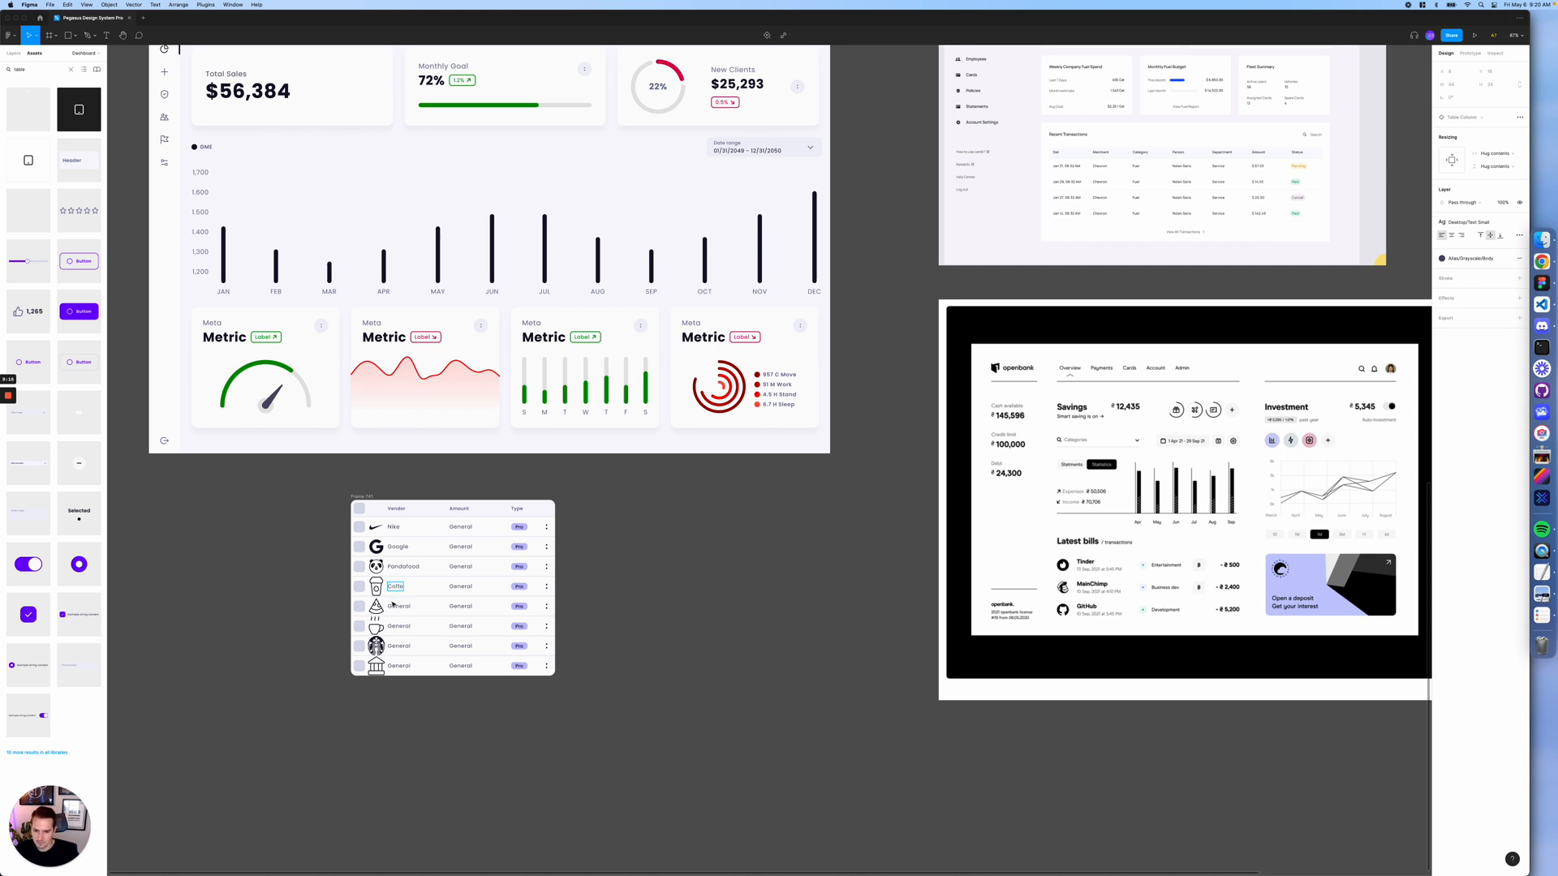
{"action": "type", "text": "fe"}
{"action": "double_click", "coordinate": [394, 606]}
{"action": "double_click", "coordinate": [397, 606]}
{"action": "left_click", "coordinate": [403, 592]}
{"action": "type", "text": "e"}
{"action": "double_click", "coordinate": [398, 606]}
{"action": "key", "text": "BackSpace"}
{"action": "type", "text": "Pizza"}
- Set the Vendor text of the sixth row, with the mug icon, to "TeaHouse"
{"action": "double_click", "coordinate": [400, 626]}
{"action": "type", "text": "Tea"}
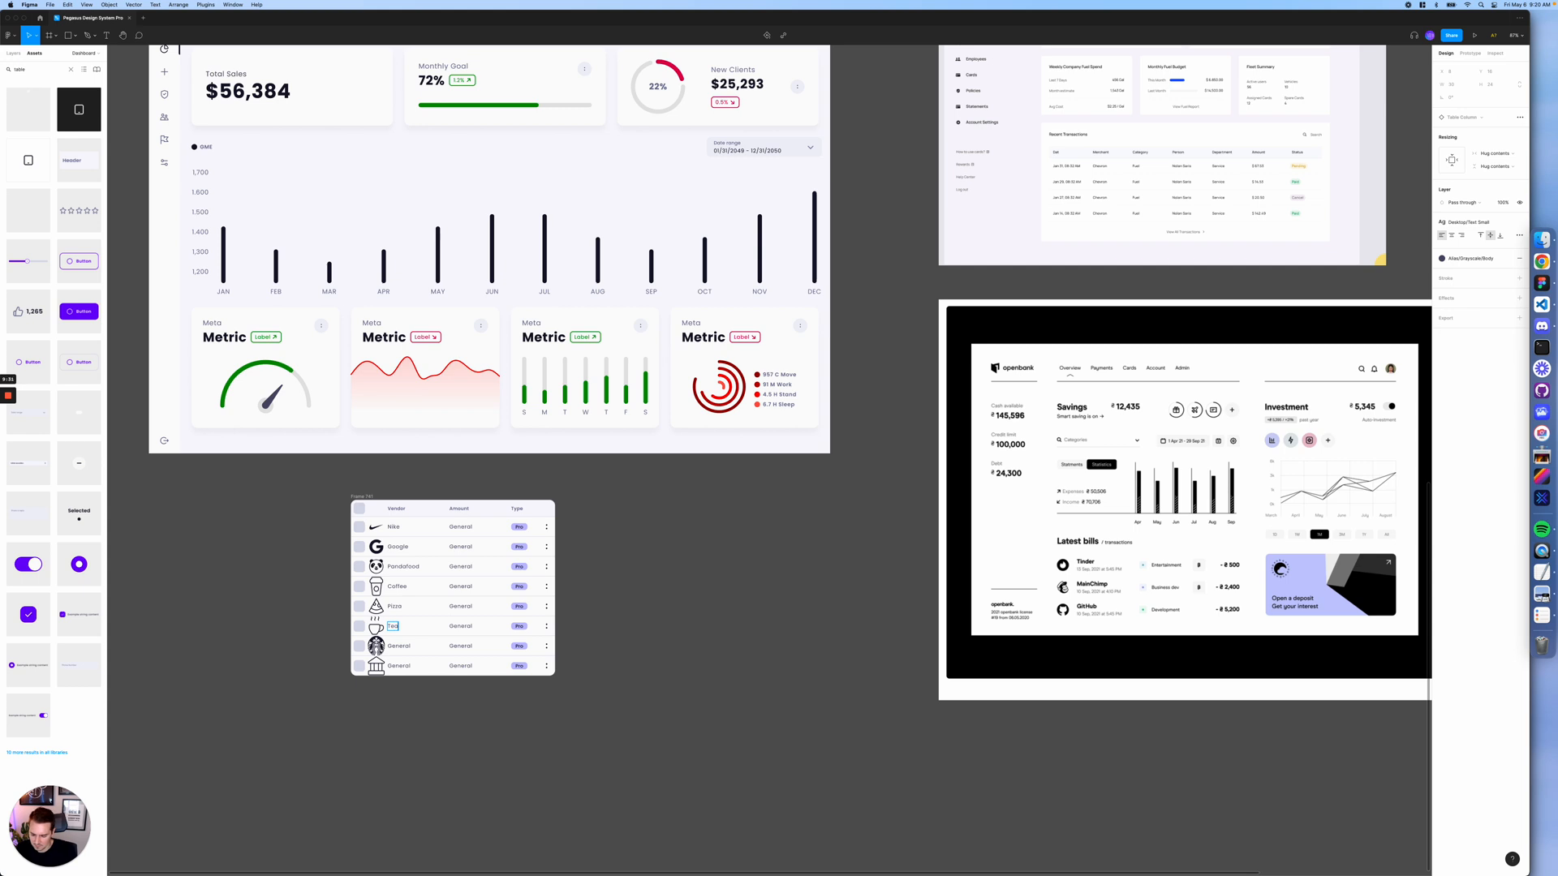
{"action": "type", "text": "House"}
- Set the Vendor text of the seventh and eighth rows to "StarBucks" and "Taxes"
{"action": "double_click", "coordinate": [399, 646]}
{"action": "type", "text": "StarBucks"}
{"action": "double_click", "coordinate": [399, 665]}
{"action": "type", "text": "Taxes"}
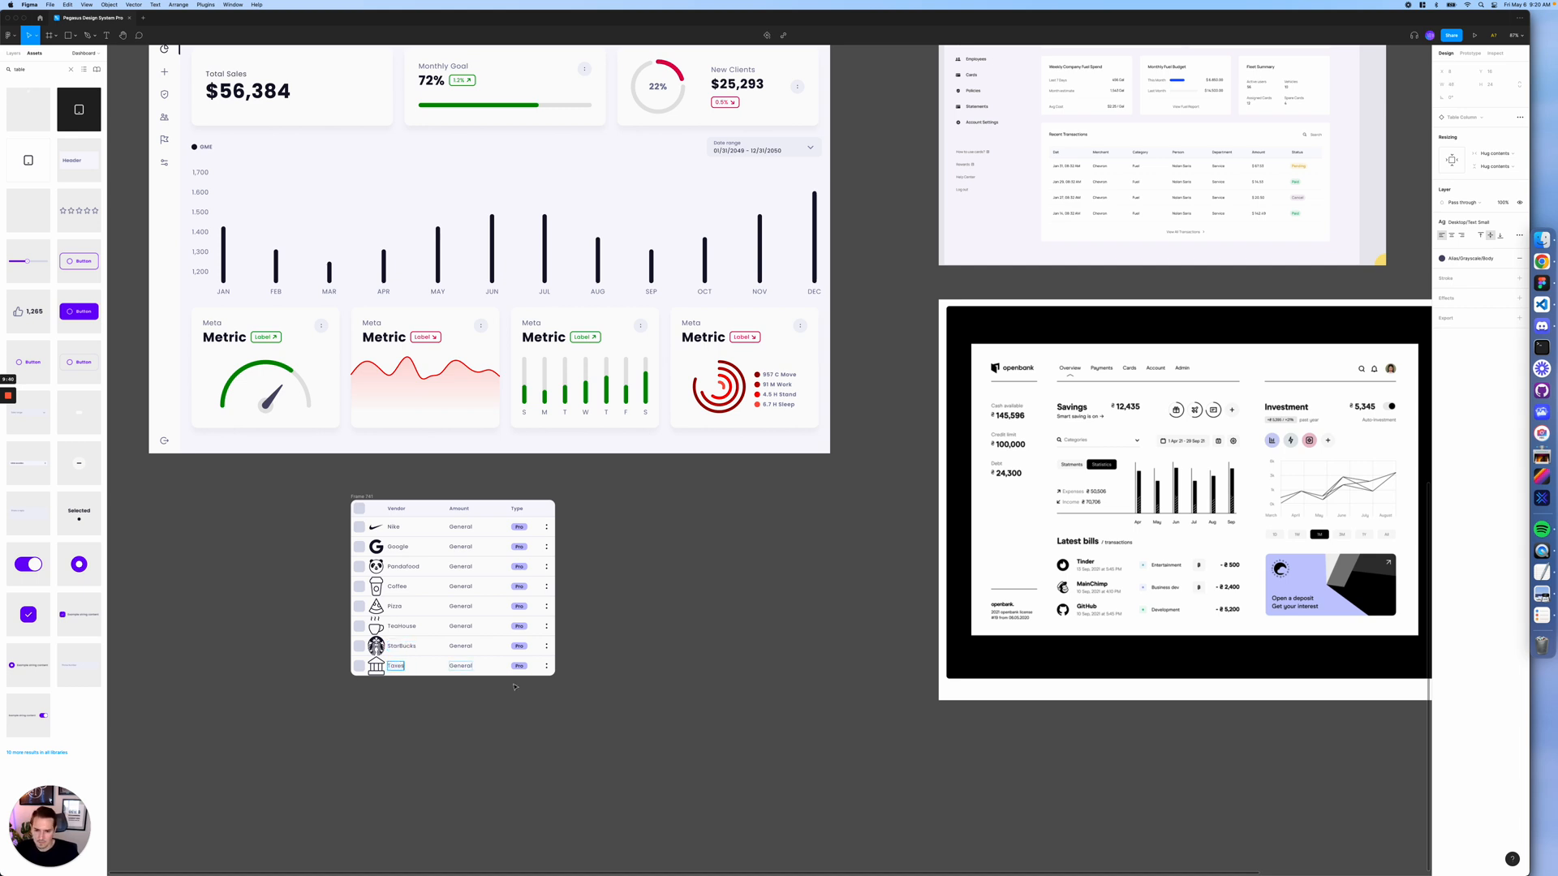
- Set the Amount of the Nike row to "$129.46" and of the Google row to "$483.39"
{"action": "left_click", "coordinate": [462, 532]}
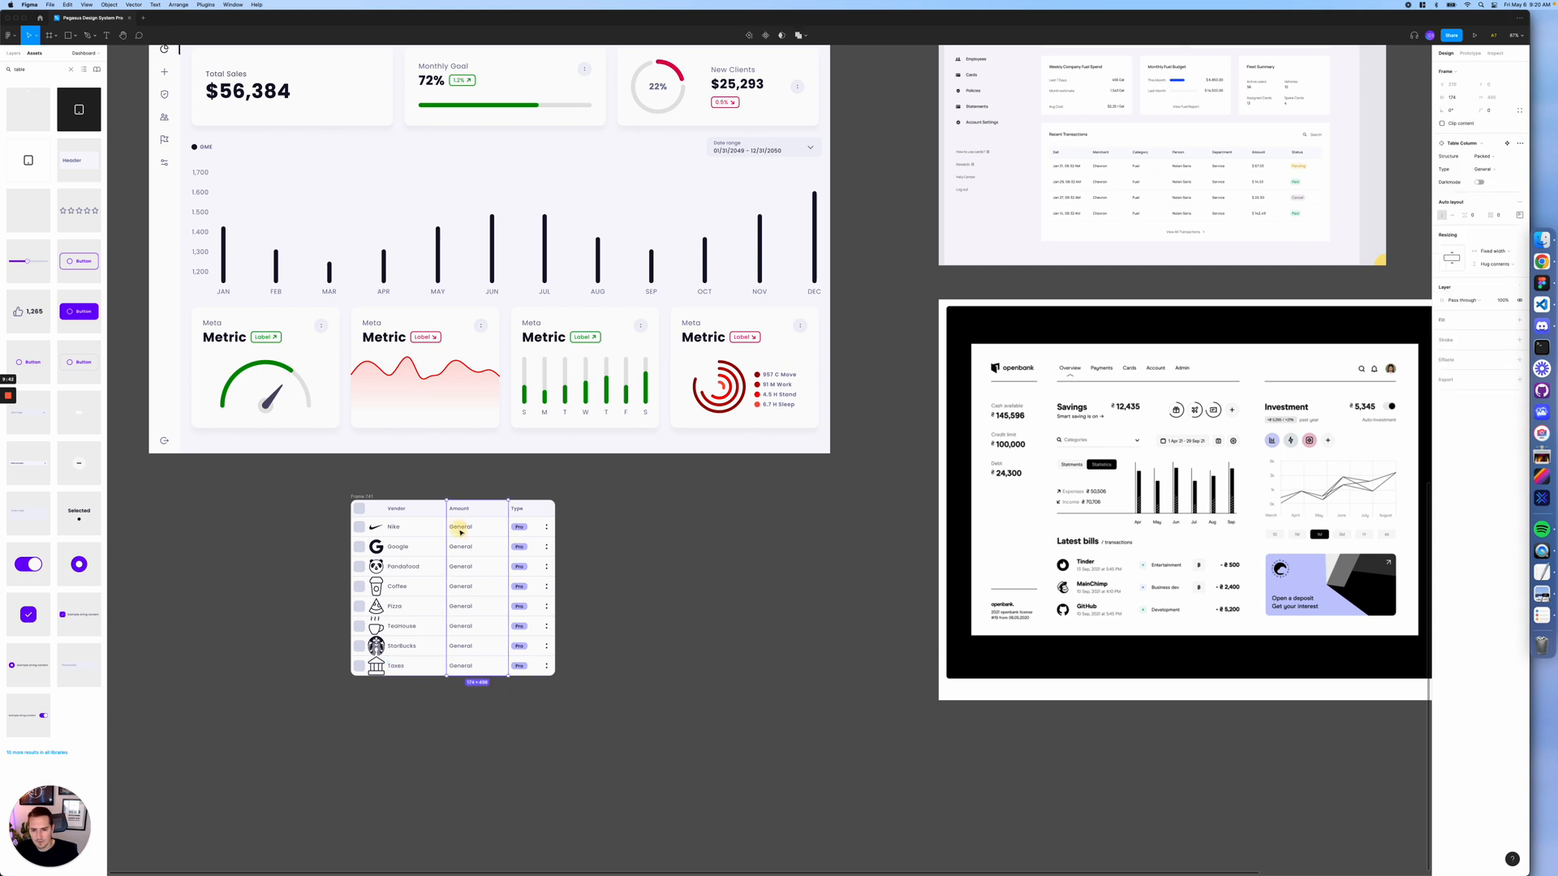
{"action": "double_click", "coordinate": [459, 529]}
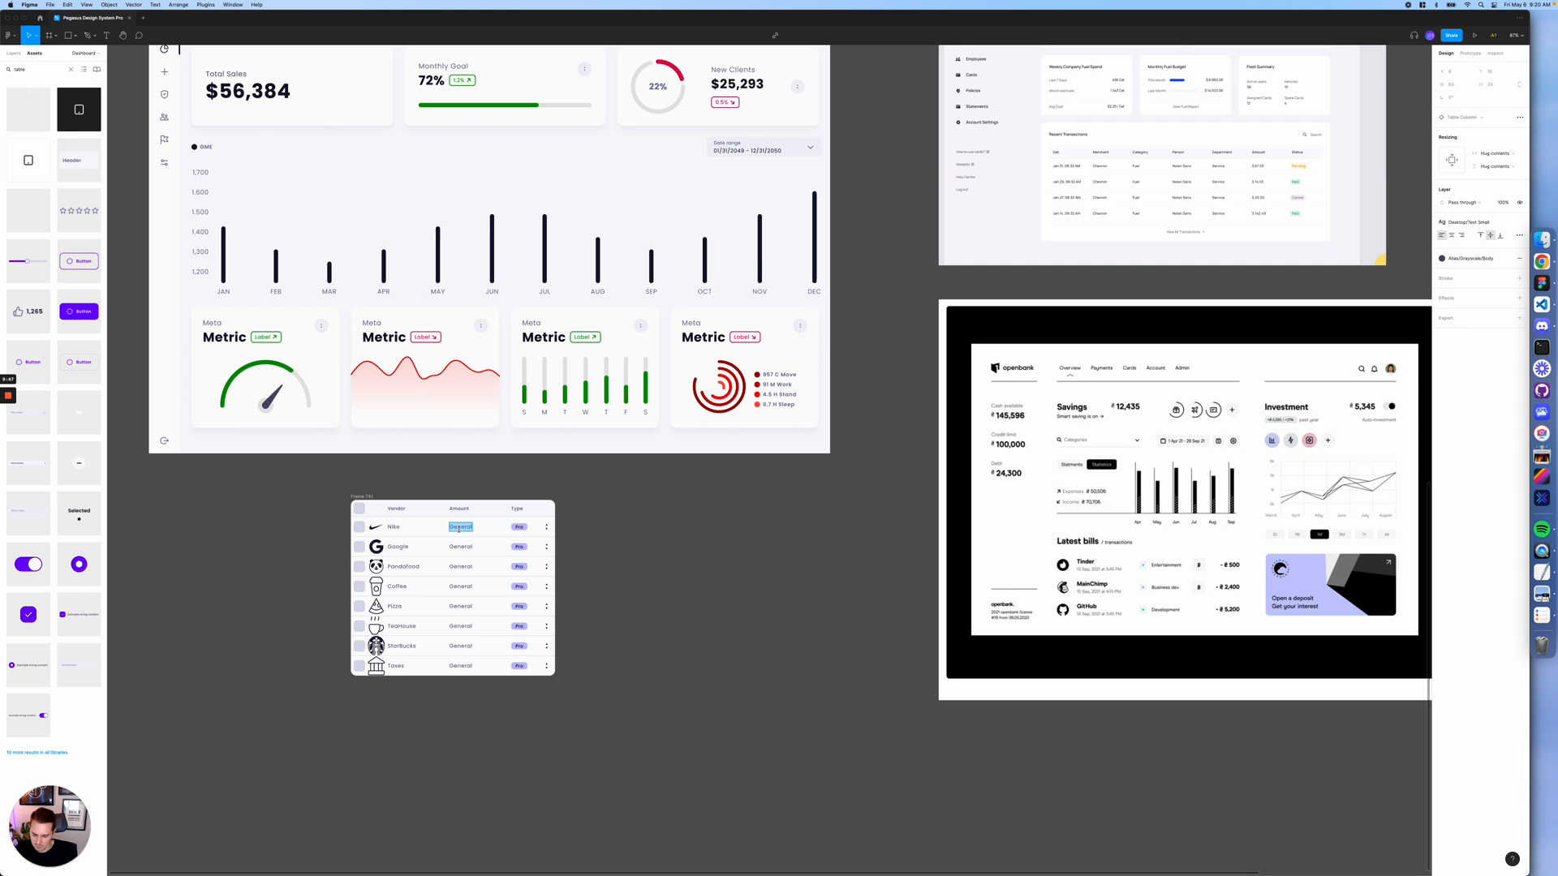
{"action": "type", "text": "120"}
{"action": "type", "text": ".46"}
{"action": "type", "text": "$"}
{"action": "key", "text": "super+c"}
{"action": "double_click", "coordinate": [462, 546]}
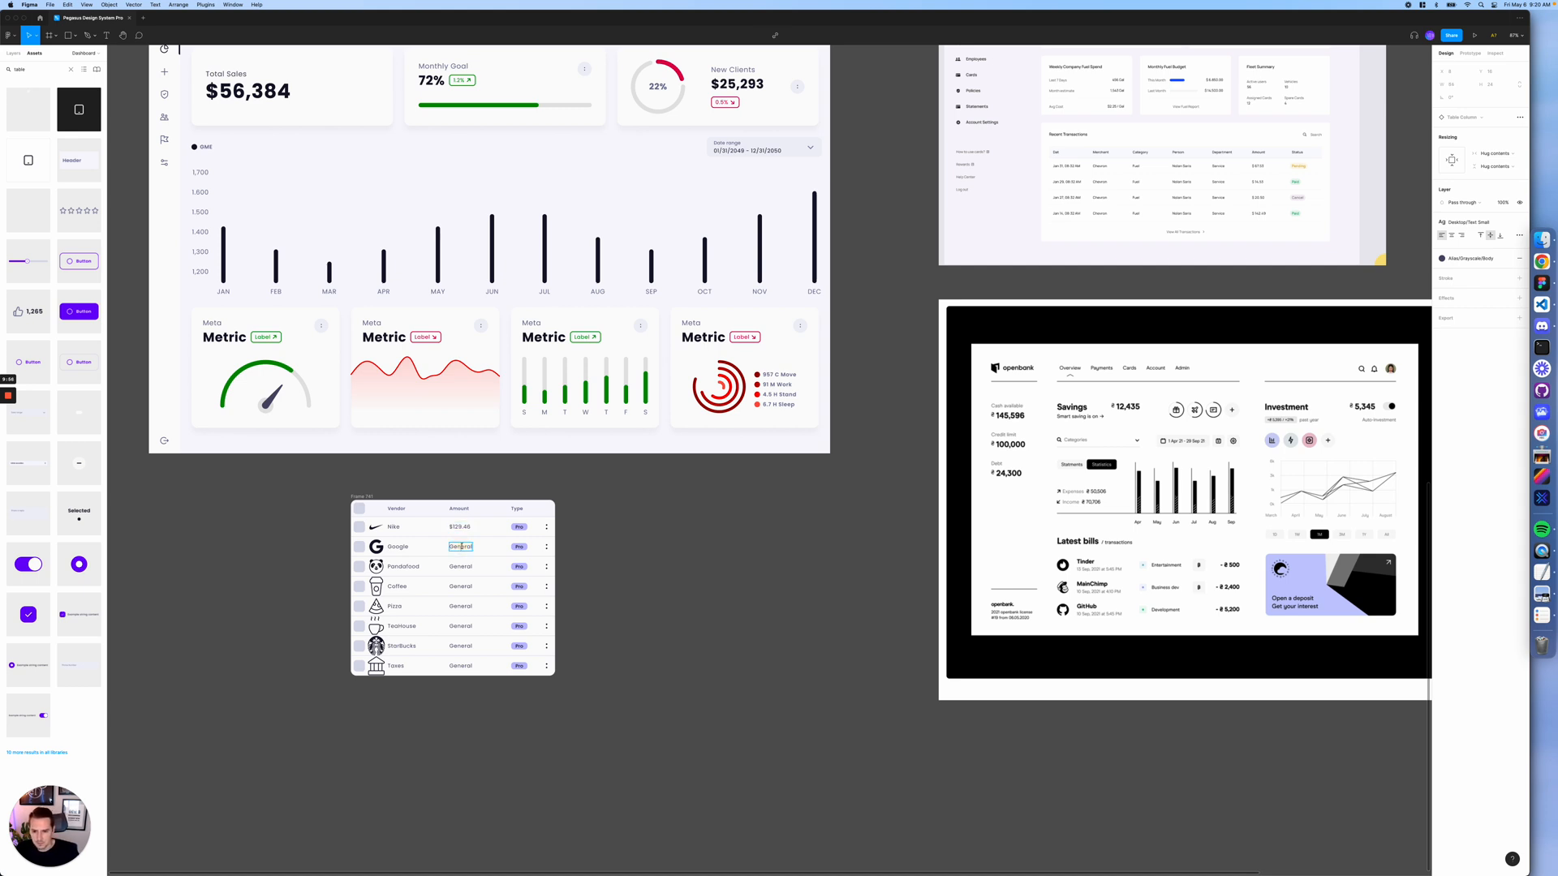
{"action": "key", "text": "super+v"}
- Set the Amounts of the Pandafood, Coffee and Pizza rows to "$32.48", "$4.65" and "$9.43"
{"action": "double_click", "coordinate": [463, 565]}
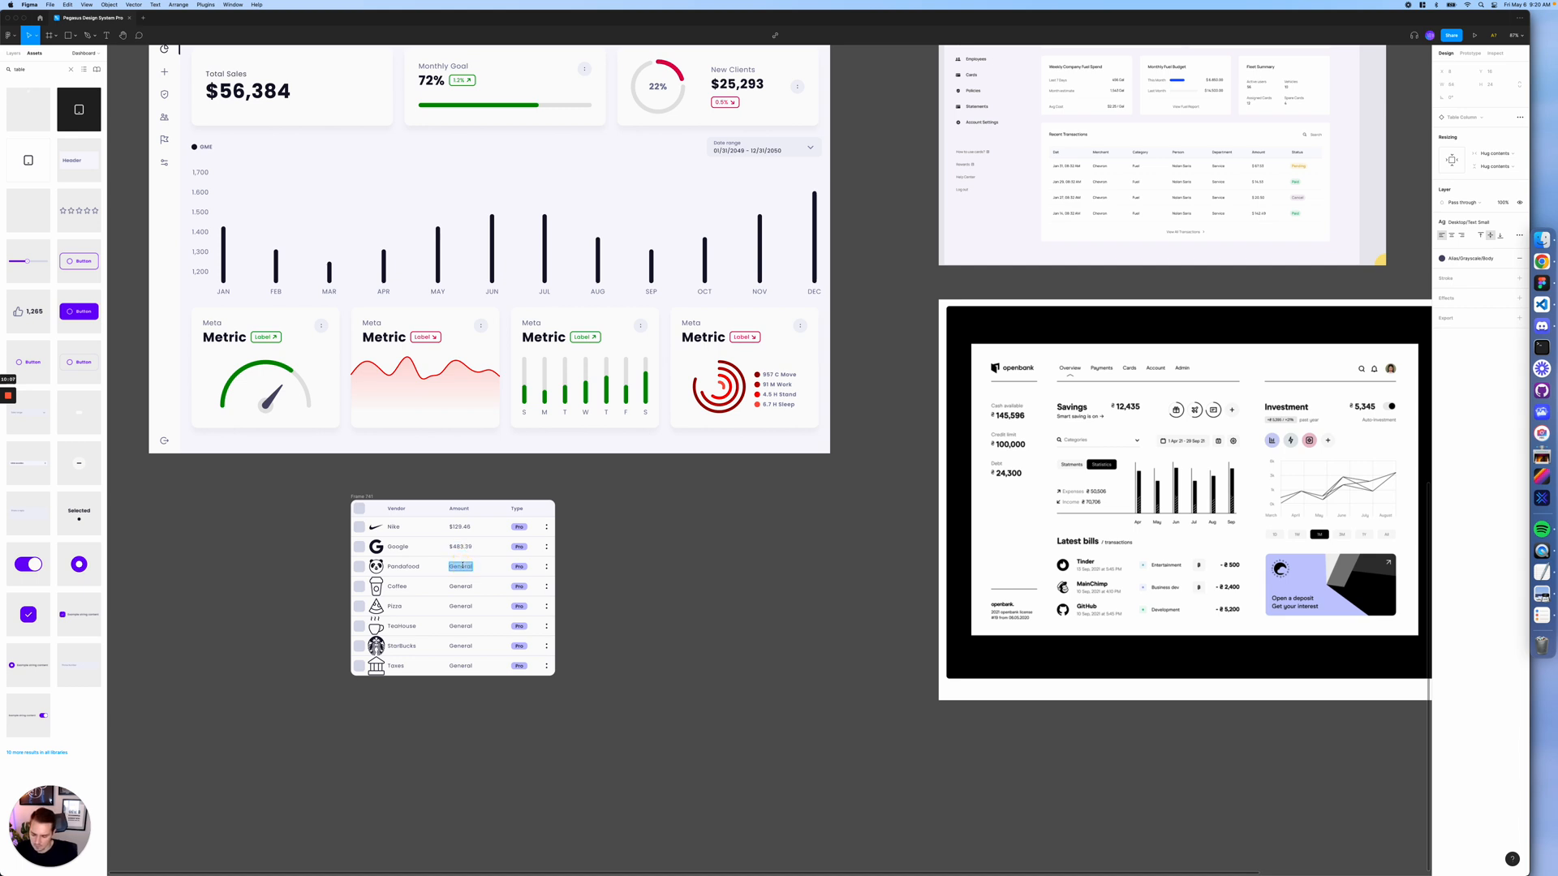
{"action": "type", "text": "$32.48"}
{"action": "double_click", "coordinate": [461, 586]}
{"action": "type", "text": "$4.65"}
{"action": "double_click", "coordinate": [460, 607]}
{"action": "type", "text": "$"}
{"action": "type", "text": "$"}
{"action": "type", "text": "9.43"}
- Set the Amounts of the TeaHouse, StarBucks and Taxes rows to "$3.94", "$15.37" and "$937.37"
{"action": "double_click", "coordinate": [459, 626]}
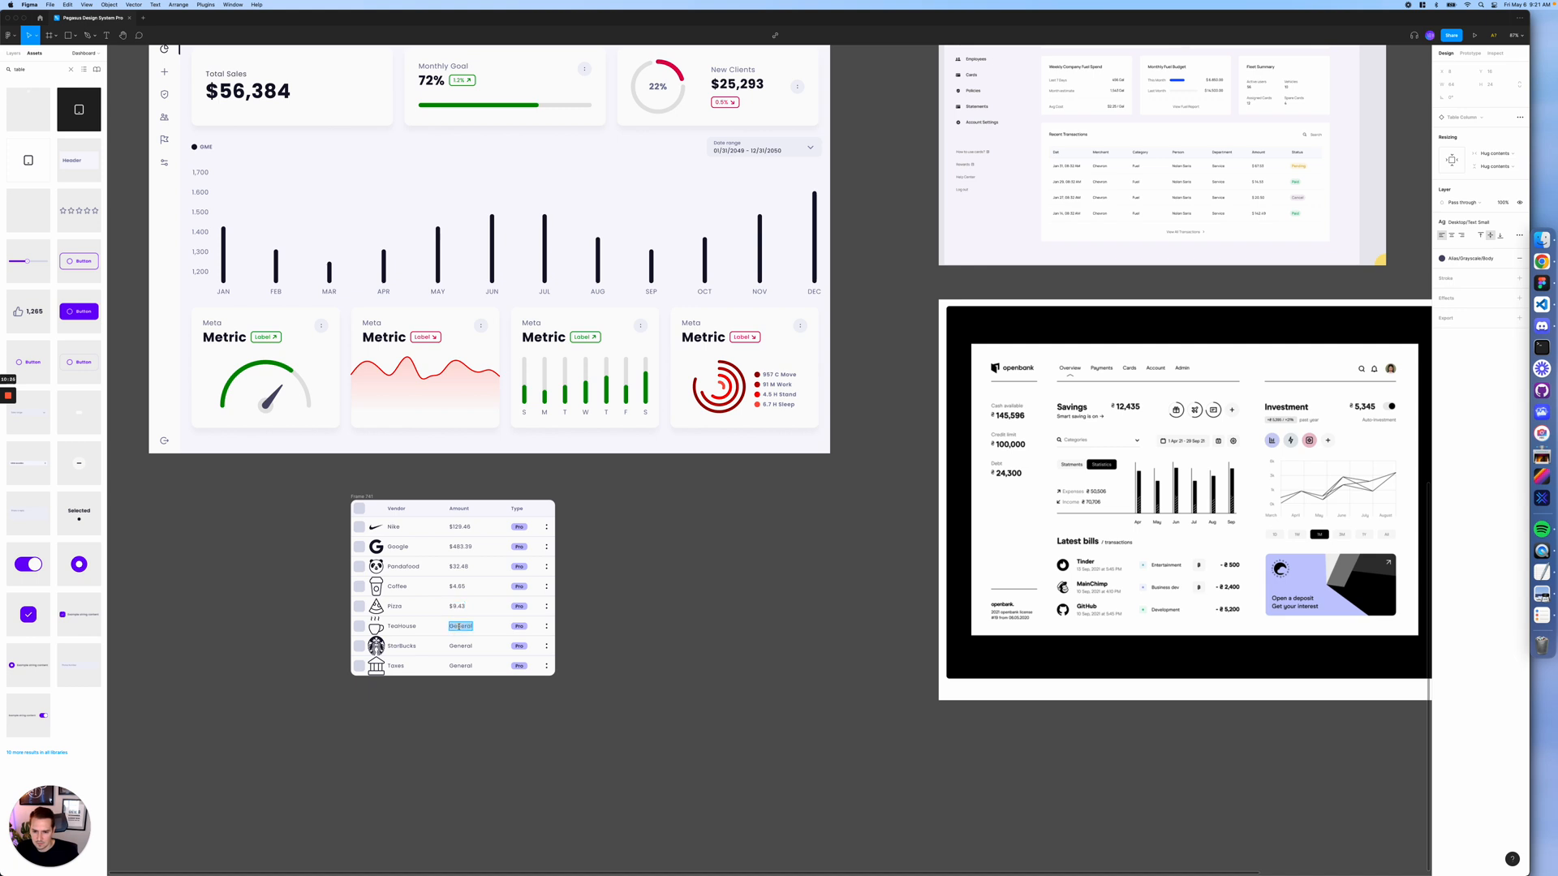
{"action": "type", "text": "$3.94"}
{"action": "double_click", "coordinate": [459, 645]}
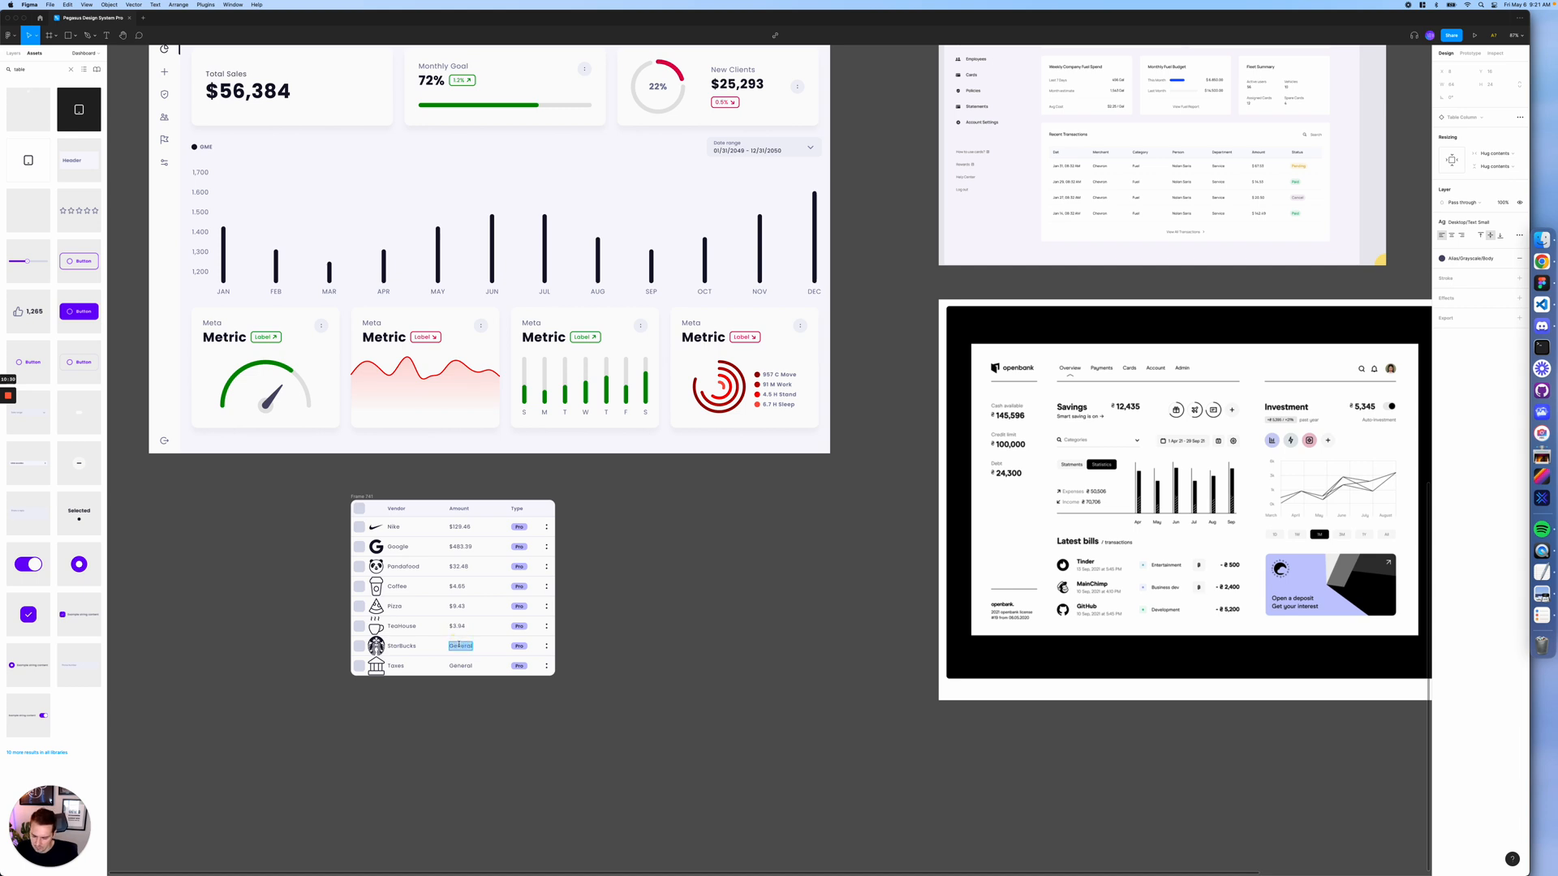
{"action": "type", "text": "$15.37"}
{"action": "double_click", "coordinate": [459, 665]}
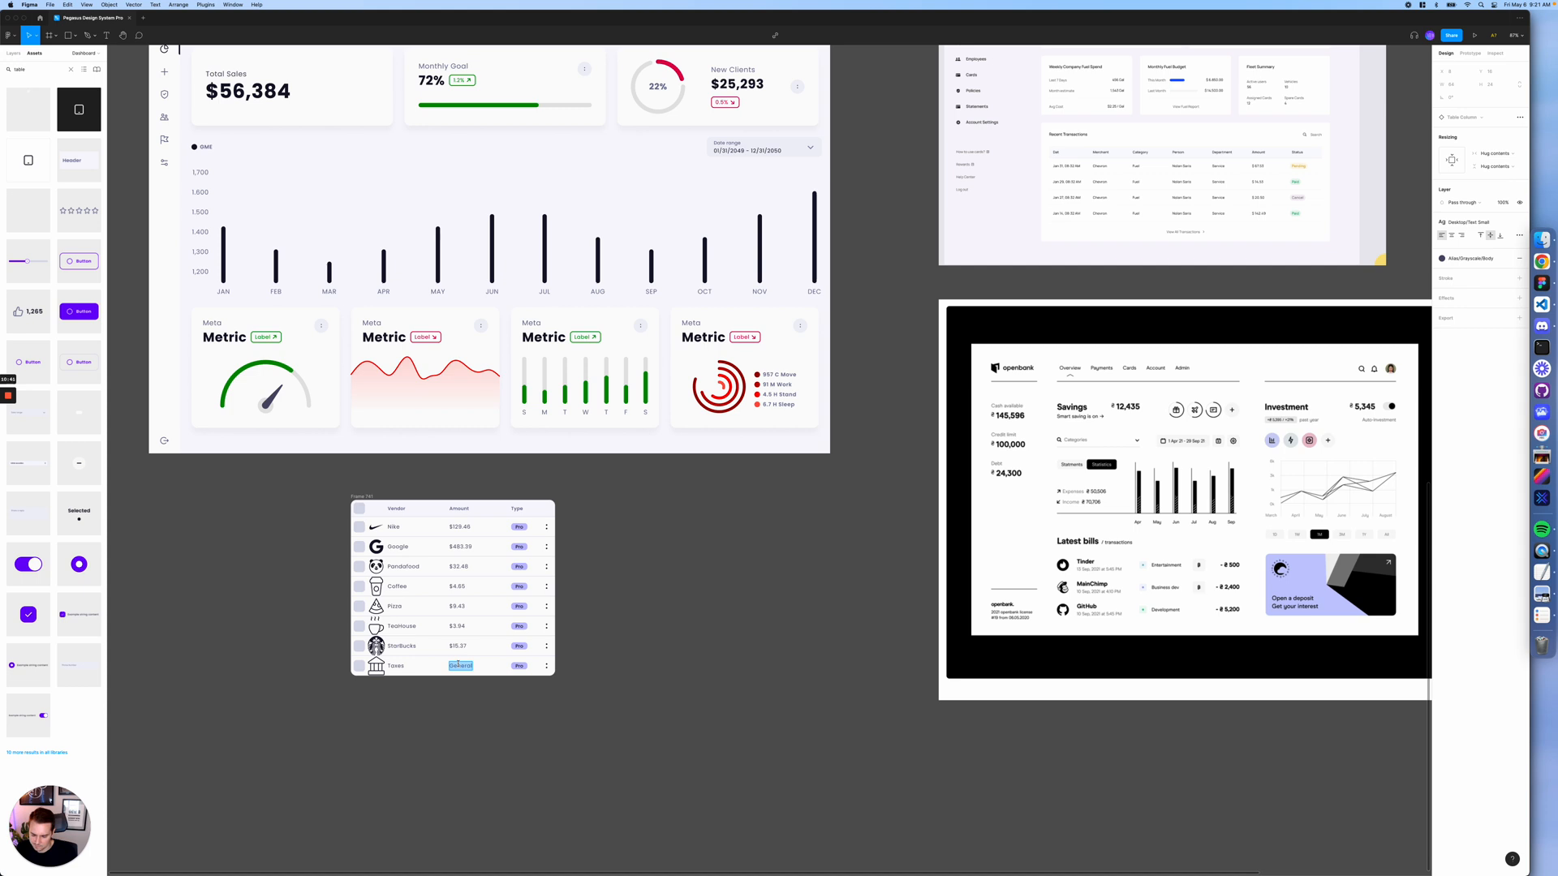
{"action": "type", "text": "$"}
{"action": "type", "text": "937.37"}
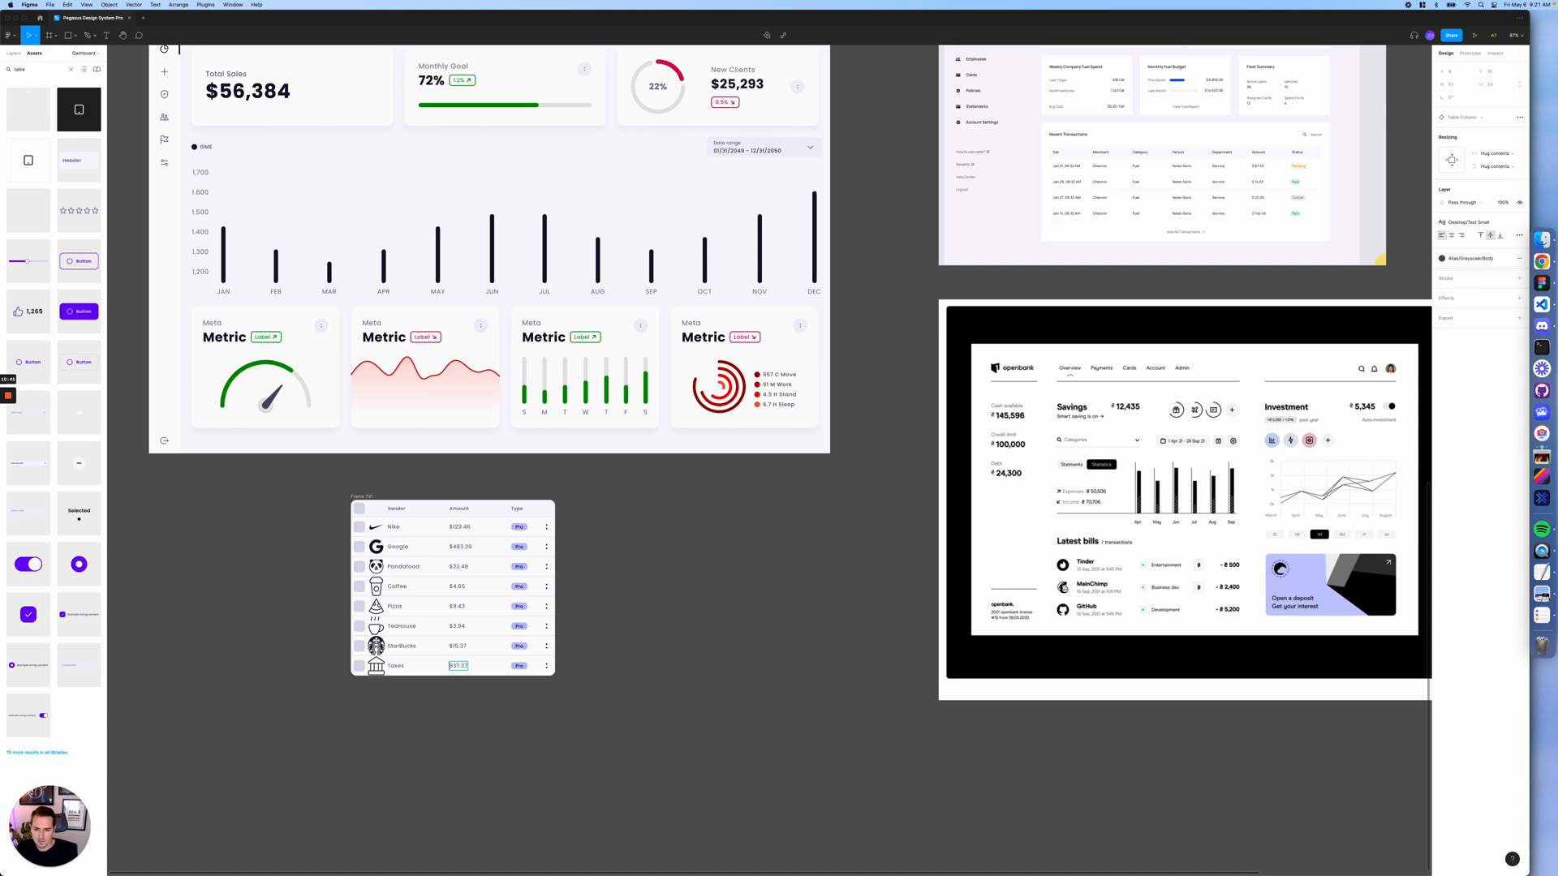
{"action": "key", "text": "Escape"}
- Set the Type tag of the Taxes row to "Tax" and of the StarBucks row to "Food"
{"action": "left_click", "coordinate": [518, 664]}
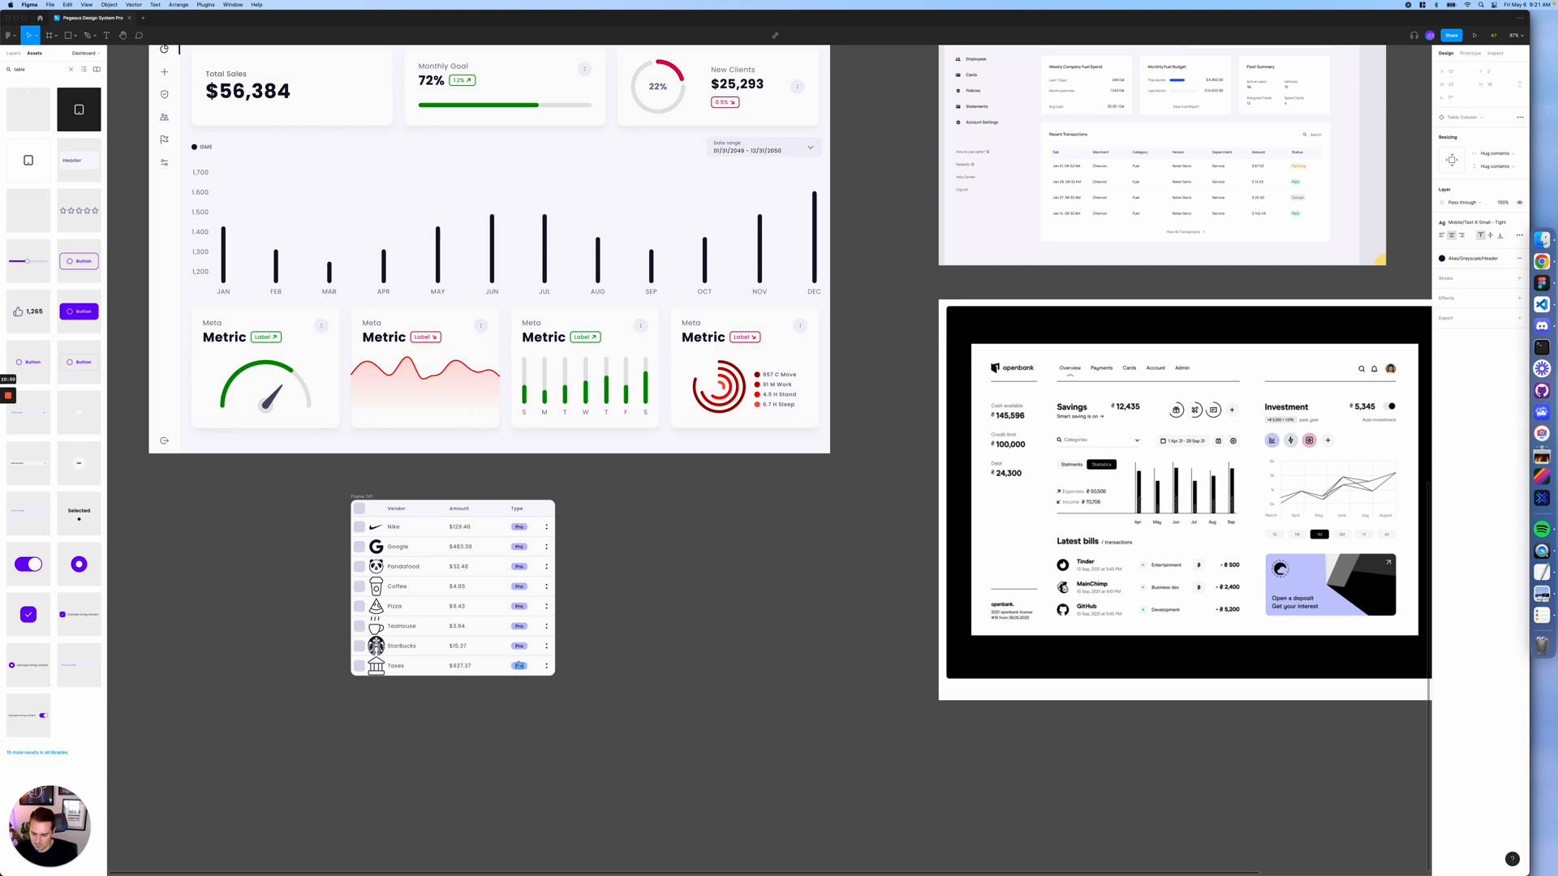
{"action": "type", "text": "Tax"}
{"action": "double_click", "coordinate": [520, 647]}
{"action": "type", "text": "Food"}
{"action": "key", "text": "super+c"}
- Set the Type tags of the TeaHouse, Pizza, Coffee and Pandafood rows to "Food"
{"action": "double_click", "coordinate": [521, 627]}
{"action": "key", "text": "super+v"}
{"action": "double_click", "coordinate": [520, 609]}
{"action": "key", "text": "super+v"}
{"action": "double_click", "coordinate": [520, 586]}
{"action": "key", "text": "super+v"}
{"action": "double_click", "coordinate": [519, 568]}
{"action": "key", "text": "super+v"}
- Set the Type tag of the Google row to "Office" and of the Nike row to "Clothes"
{"action": "double_click", "coordinate": [517, 547]}
{"action": "type", "text": "Office"}
{"action": "double_click", "coordinate": [519, 528]}
{"action": "type", "text": "Clothes"}
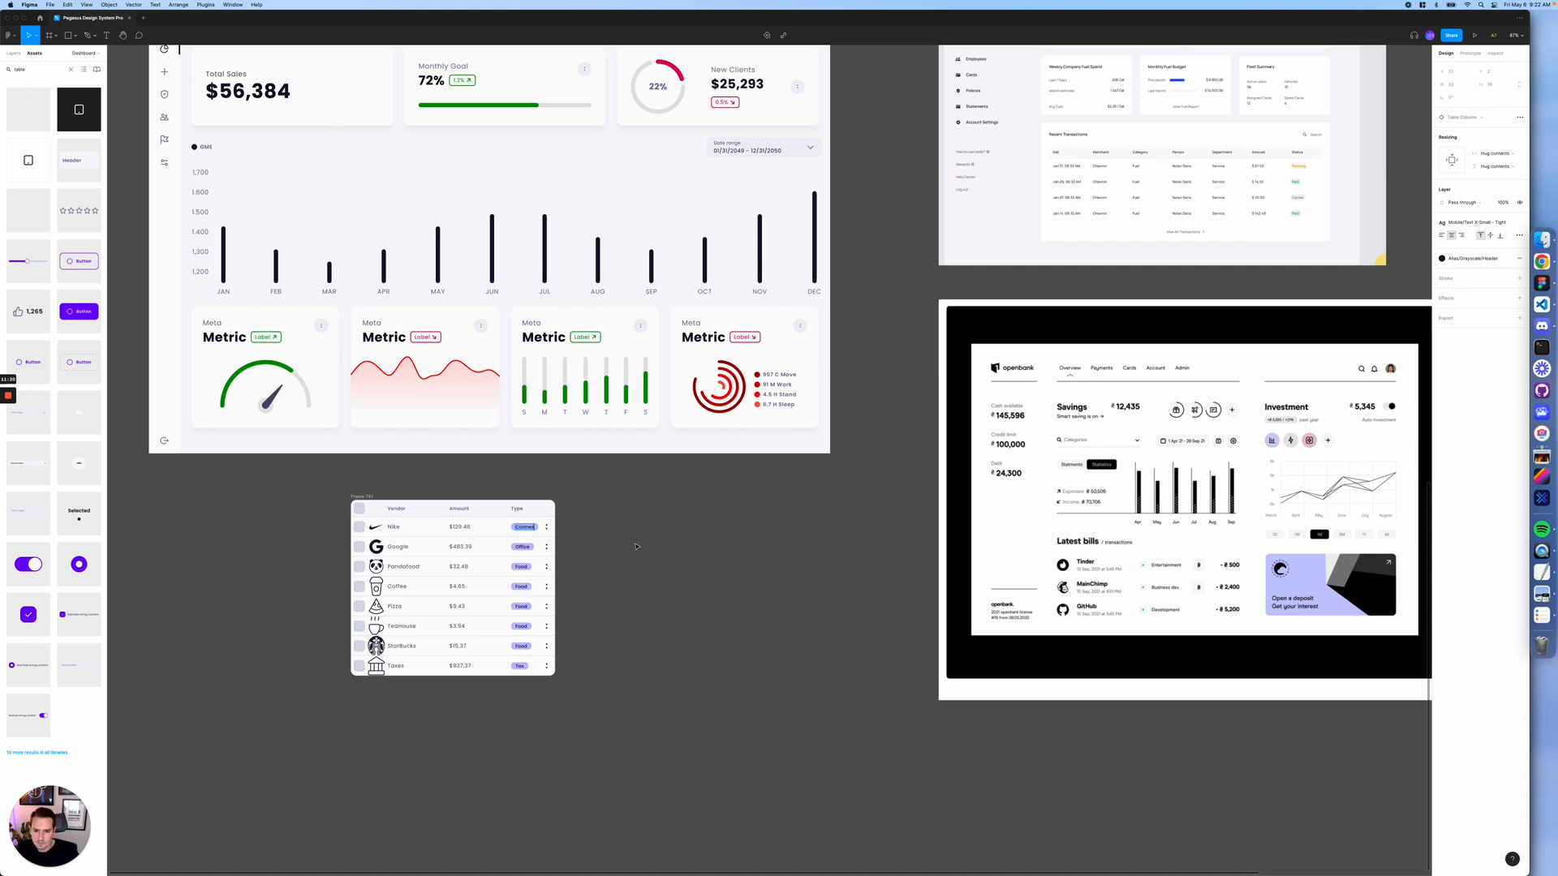
{"action": "left_click", "coordinate": [635, 543]}
{"action": "left_click", "coordinate": [589, 527]}
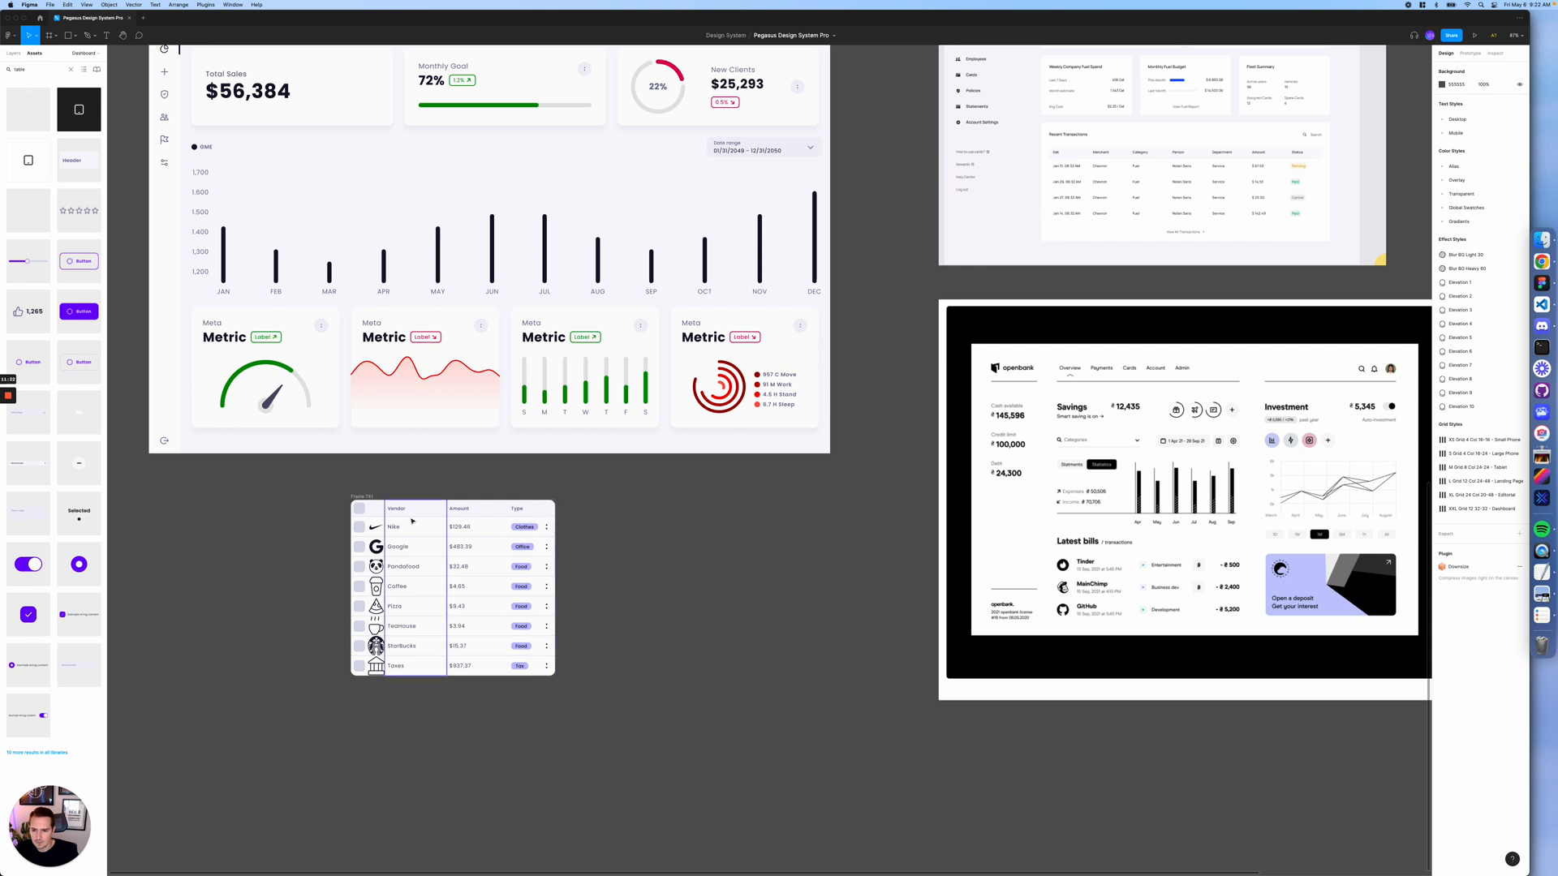
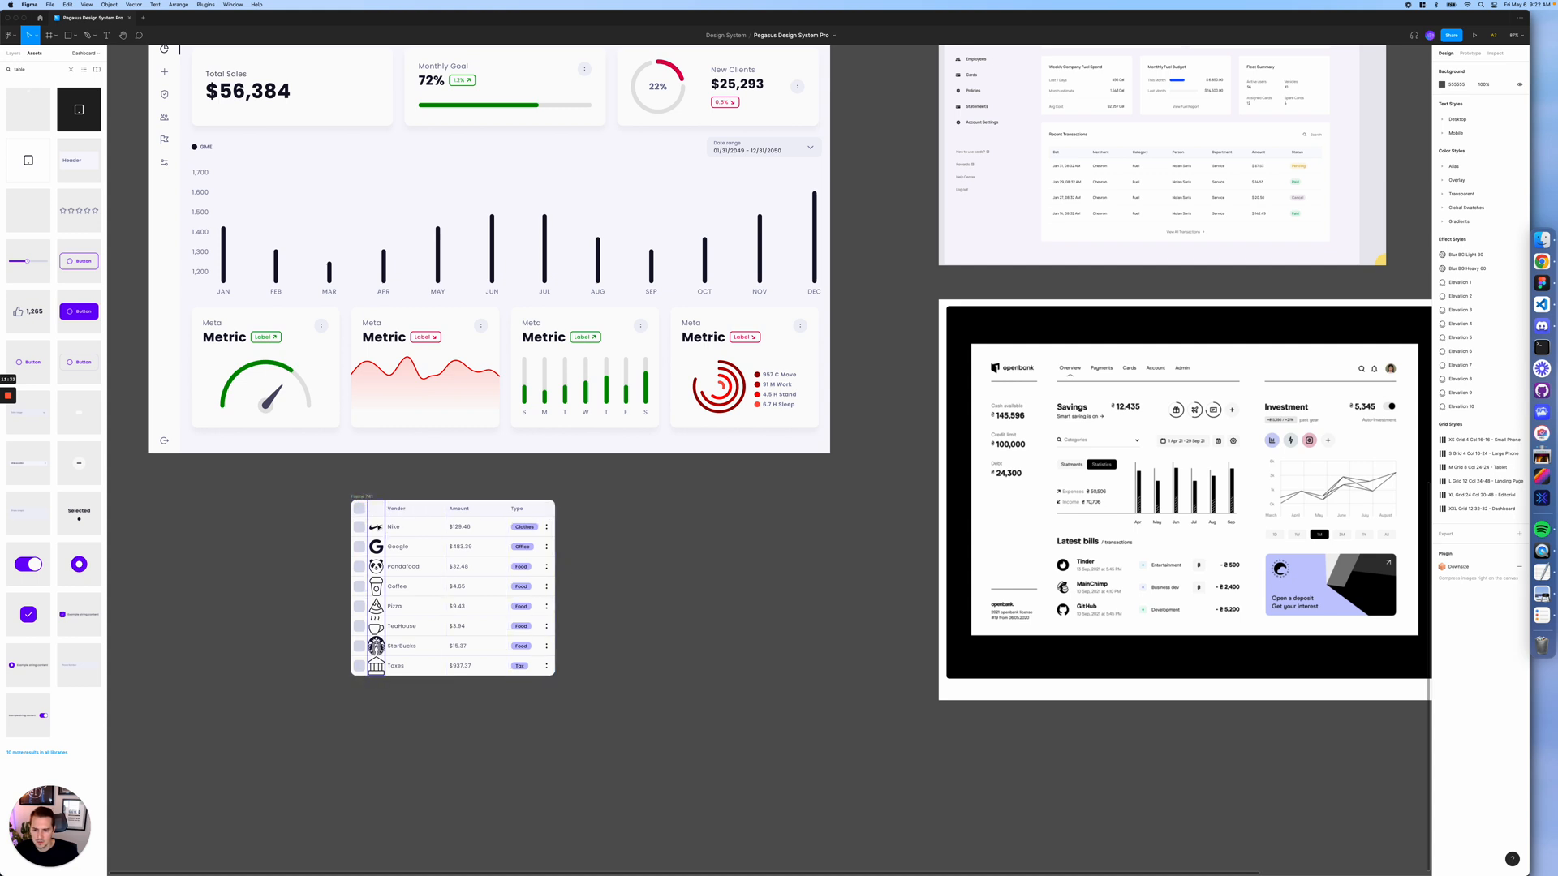
- Move the transactions table into the dashboard's content column below the metric cards and delete the row of four metric cards
{"action": "left_click_drag", "start_coordinate": [363, 496], "coordinate": [256, 488]}
{"action": "scroll", "coordinate": [254, 494], "scroll_direction": "up", "scroll_amount": 2}
{"action": "scroll", "coordinate": [255, 494], "scroll_direction": "up", "scroll_amount": 1}
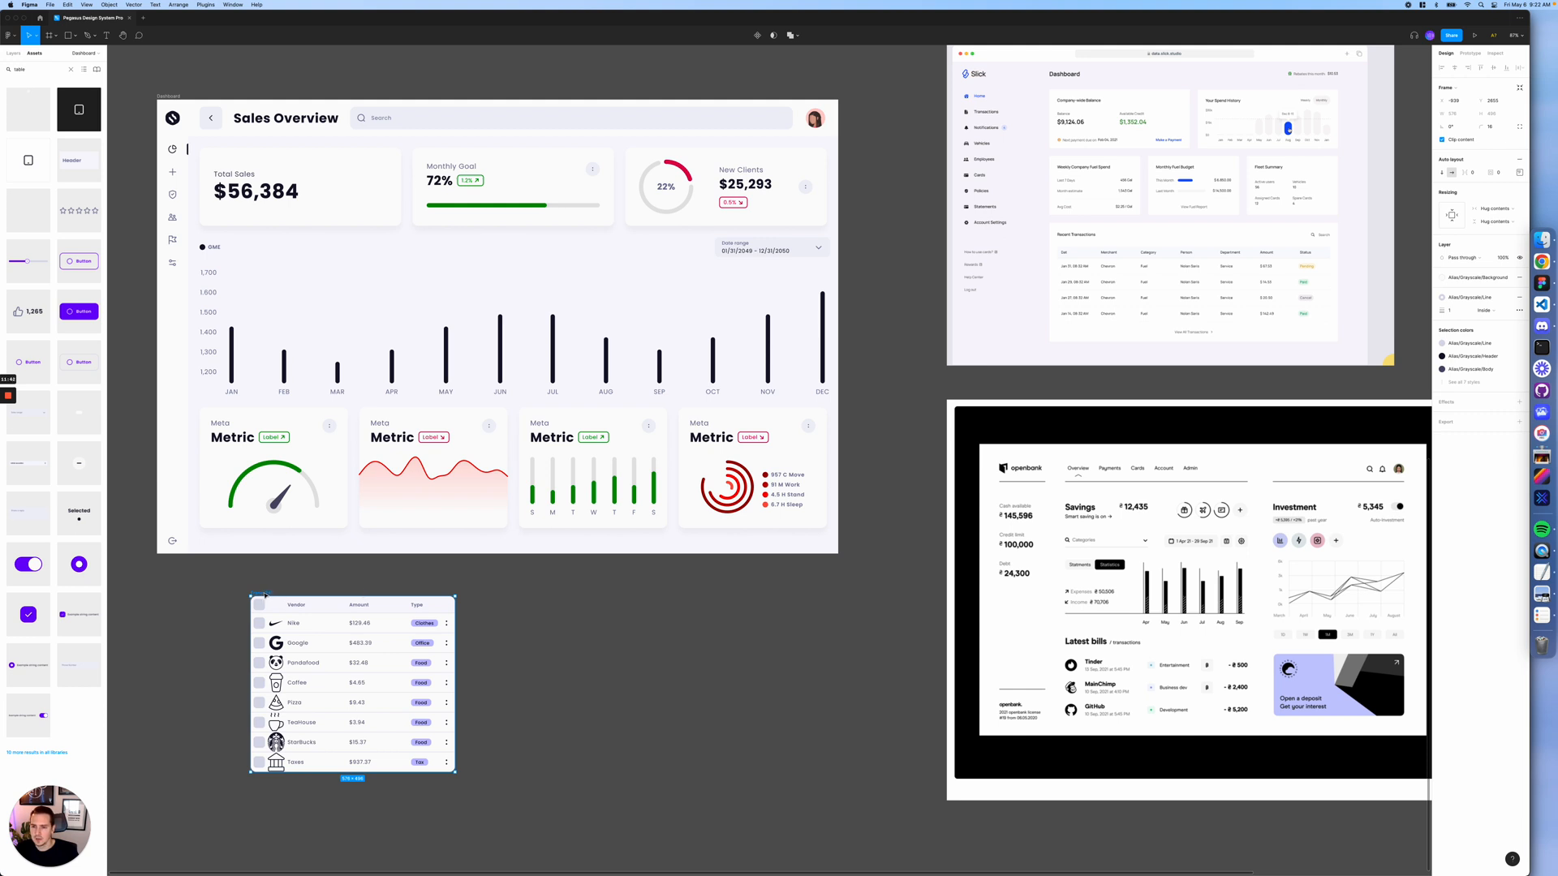
{"action": "left_click_drag", "start_coordinate": [260, 598], "coordinate": [254, 538]}
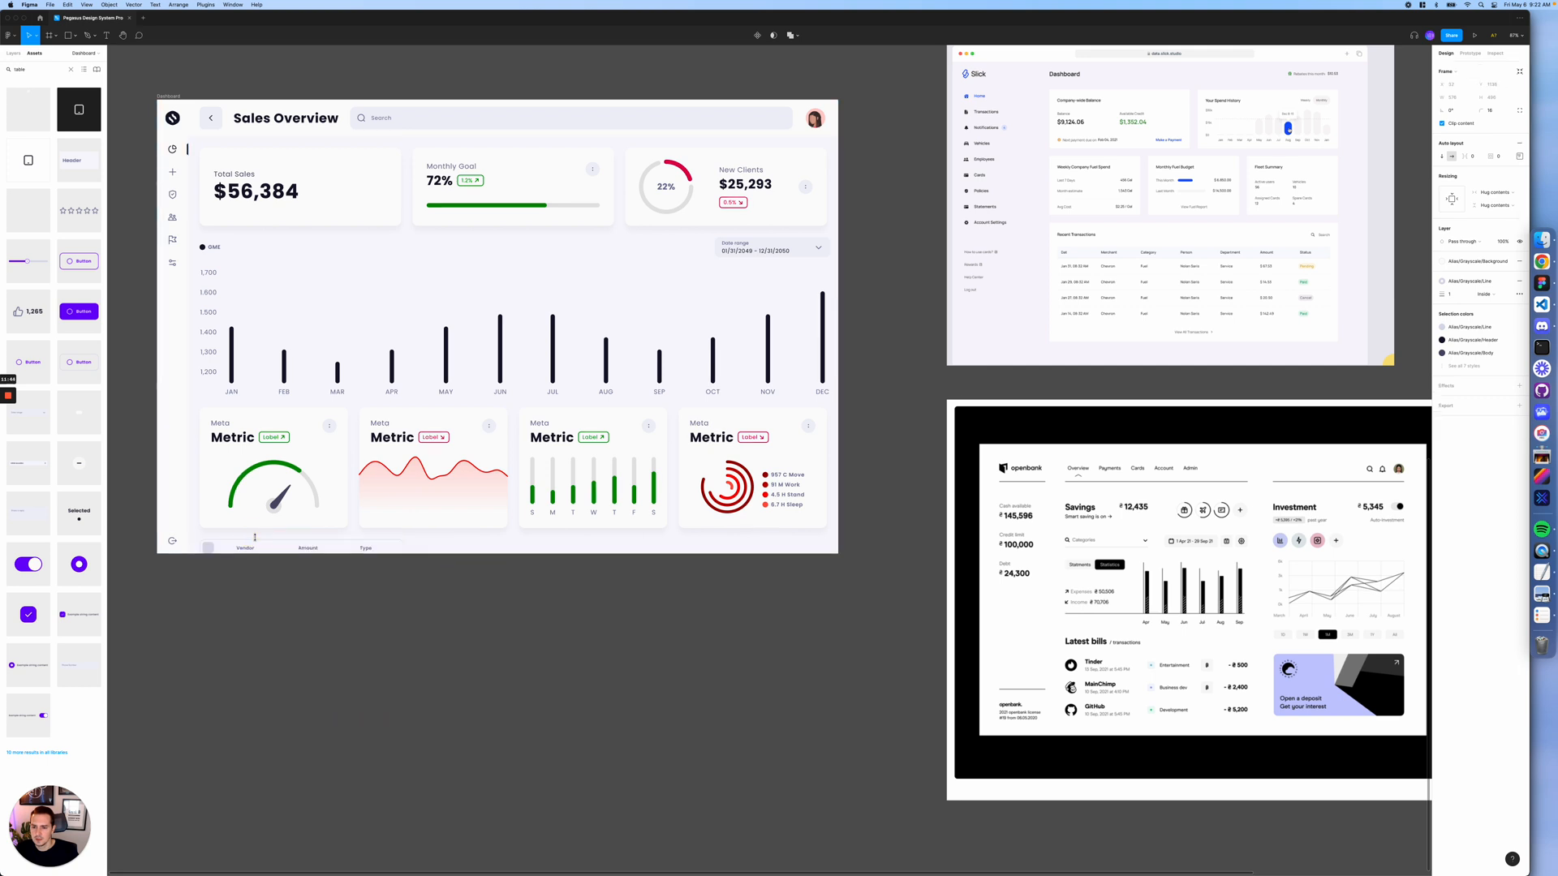
{"action": "left_click", "coordinate": [291, 474]}
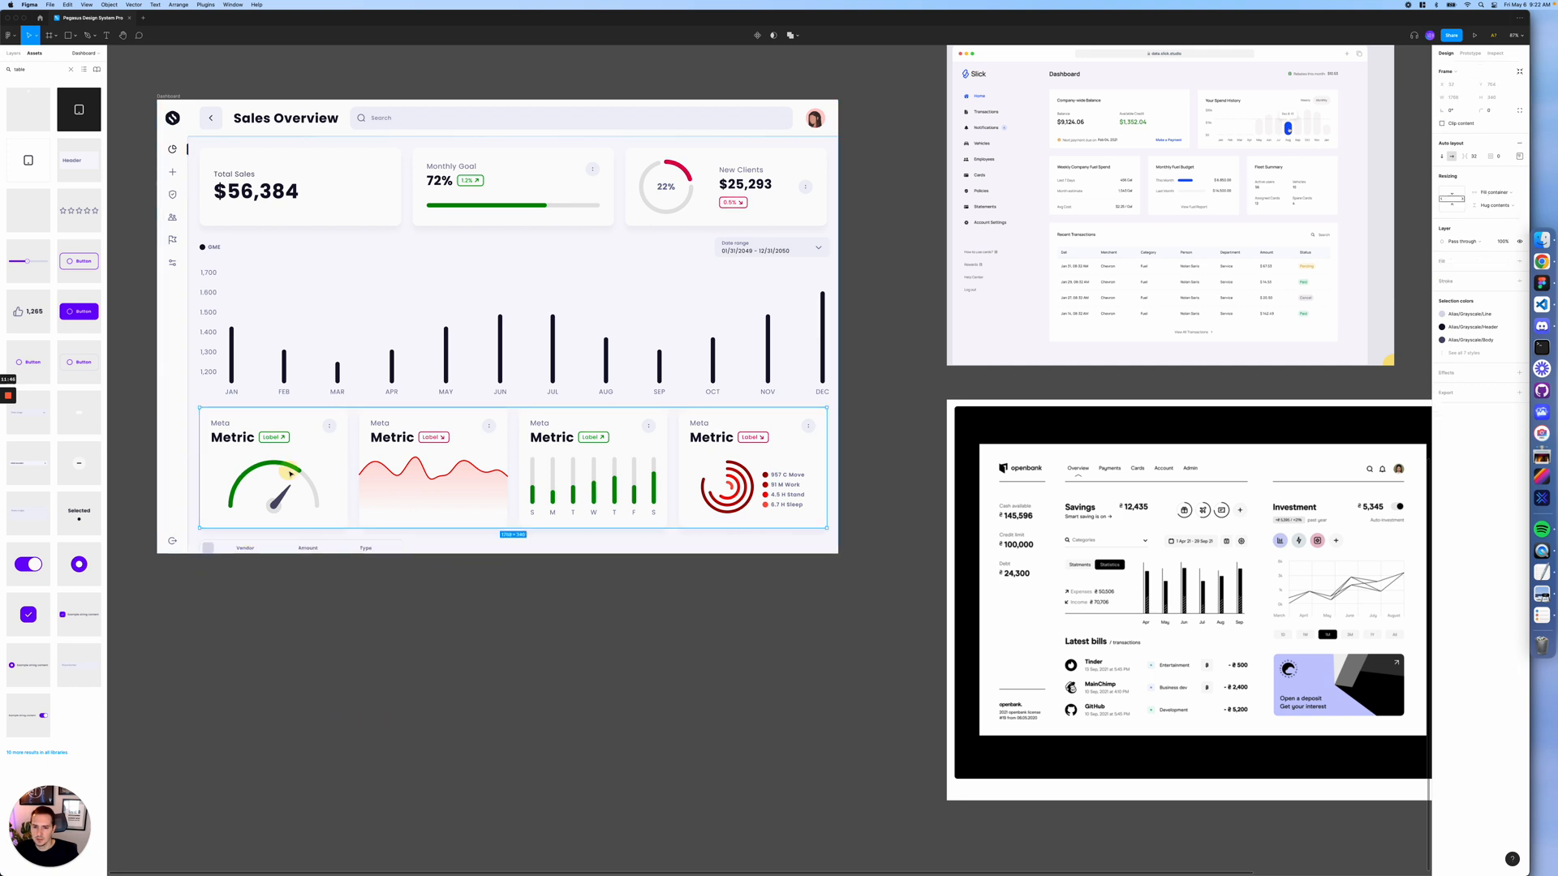
{"action": "key", "text": "Delete"}
- Set the transactions table's horizontal resizing to Fill container
{"action": "left_click", "coordinate": [333, 447]}
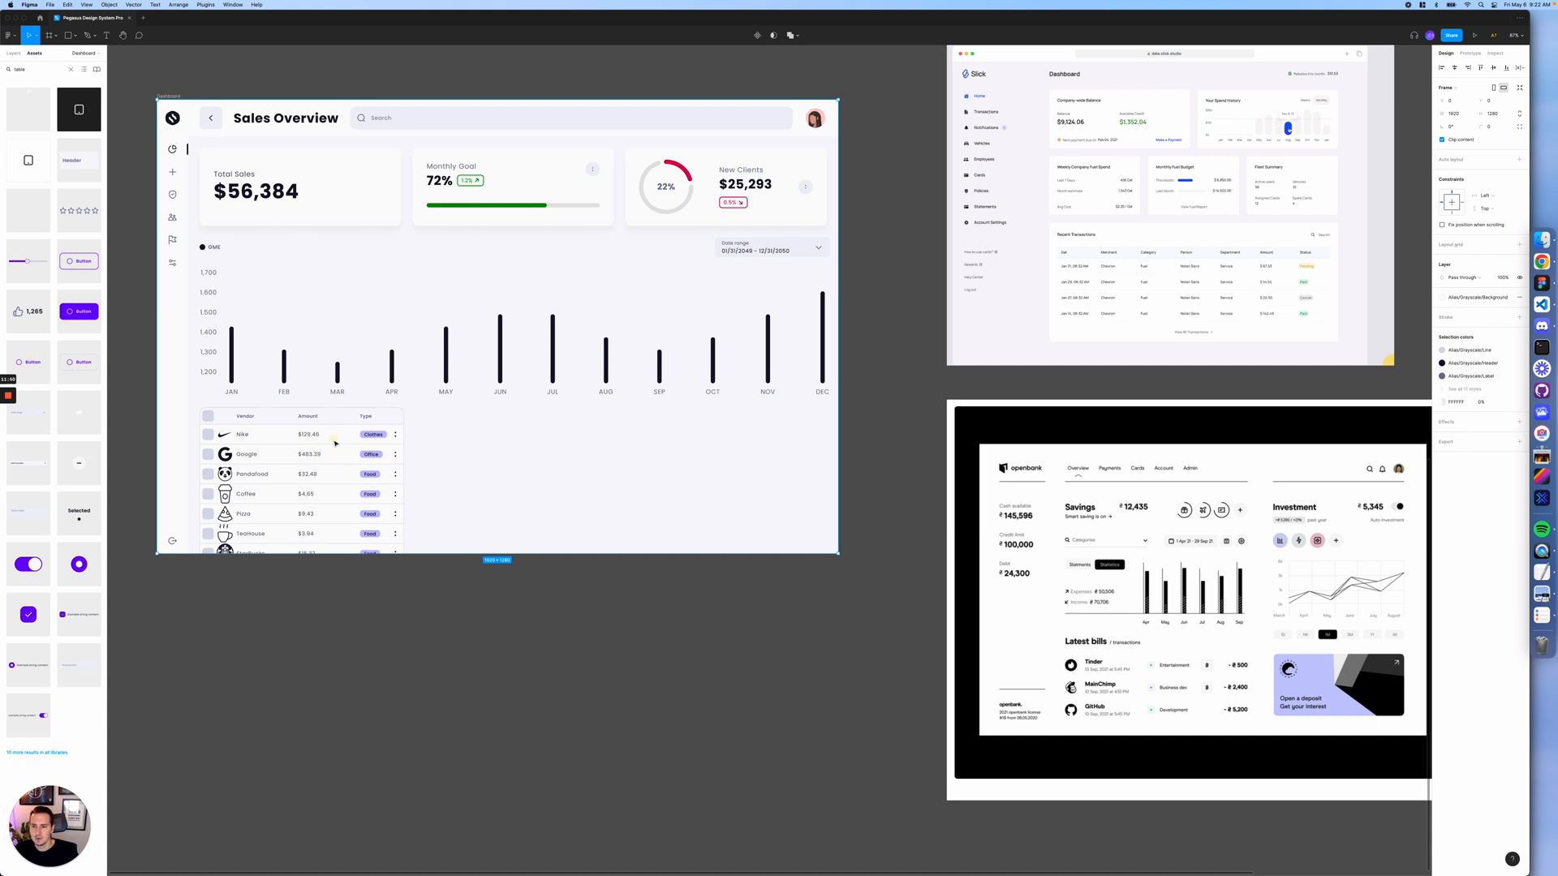
{"action": "left_click", "coordinate": [334, 443]}
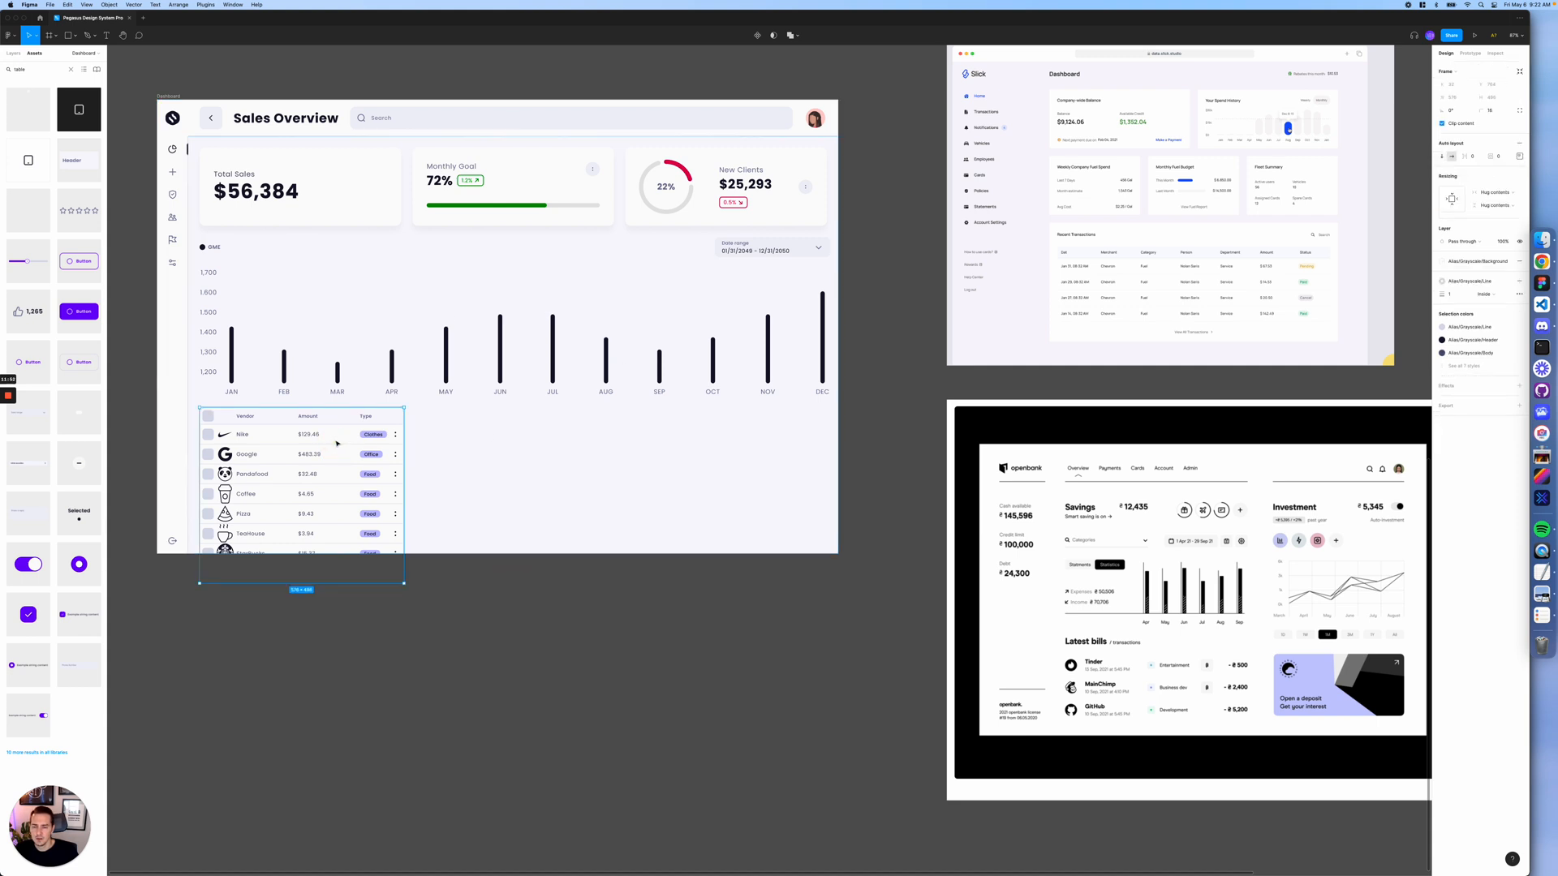
{"action": "left_click", "coordinate": [1501, 191]}
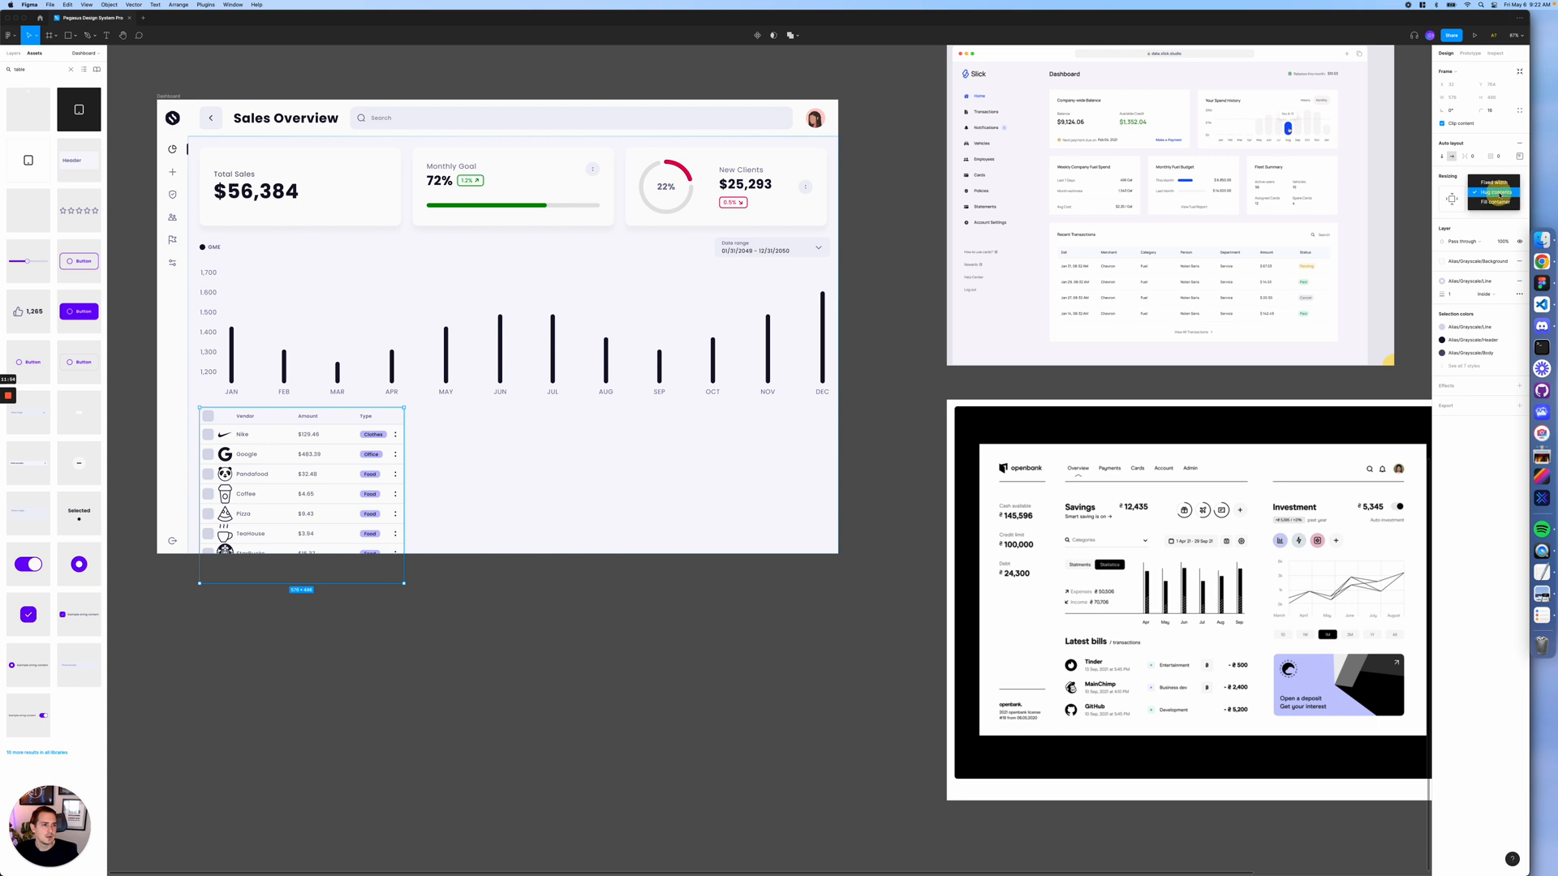
{"action": "left_click", "coordinate": [1497, 201]}
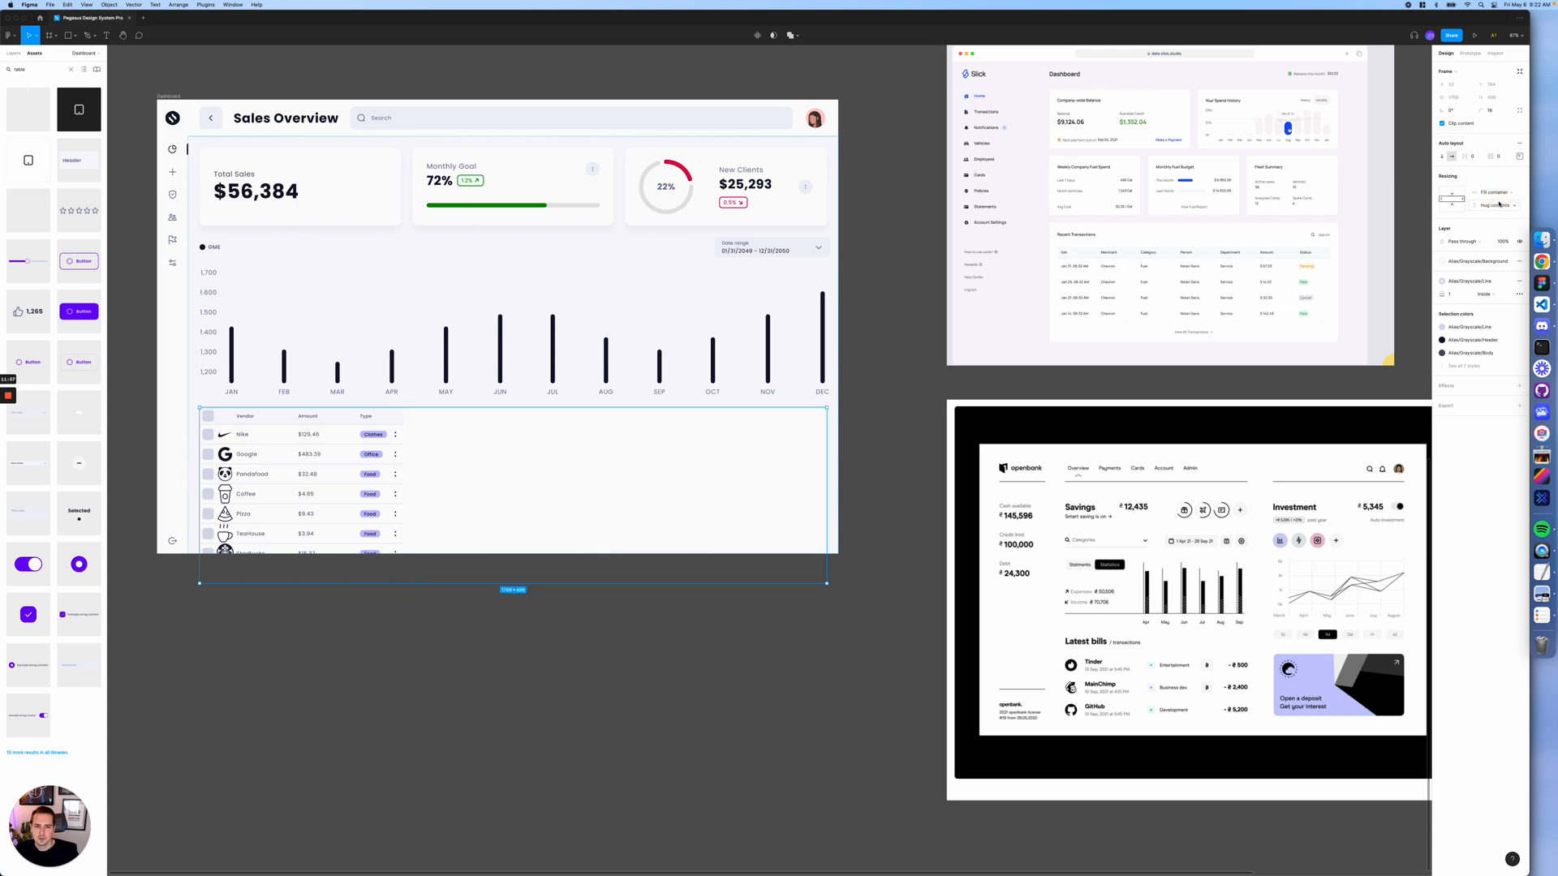
- Set the horizontal resizing of the table's Type, Amount and Vendor columns to Fill container
{"action": "double_click", "coordinate": [384, 442]}
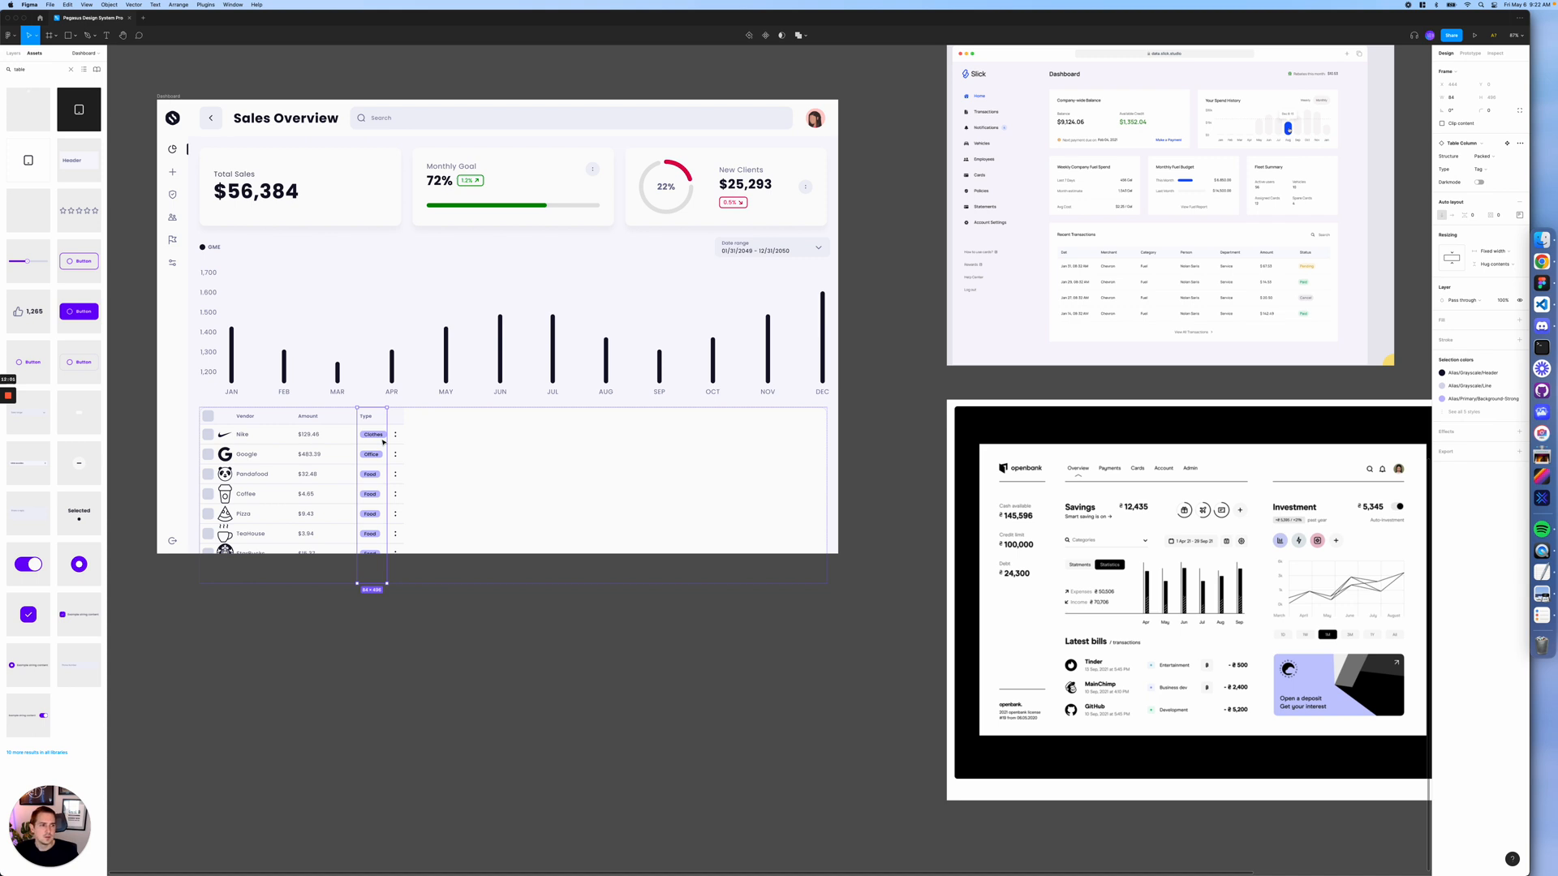
{"action": "left_click", "coordinate": [1498, 262]}
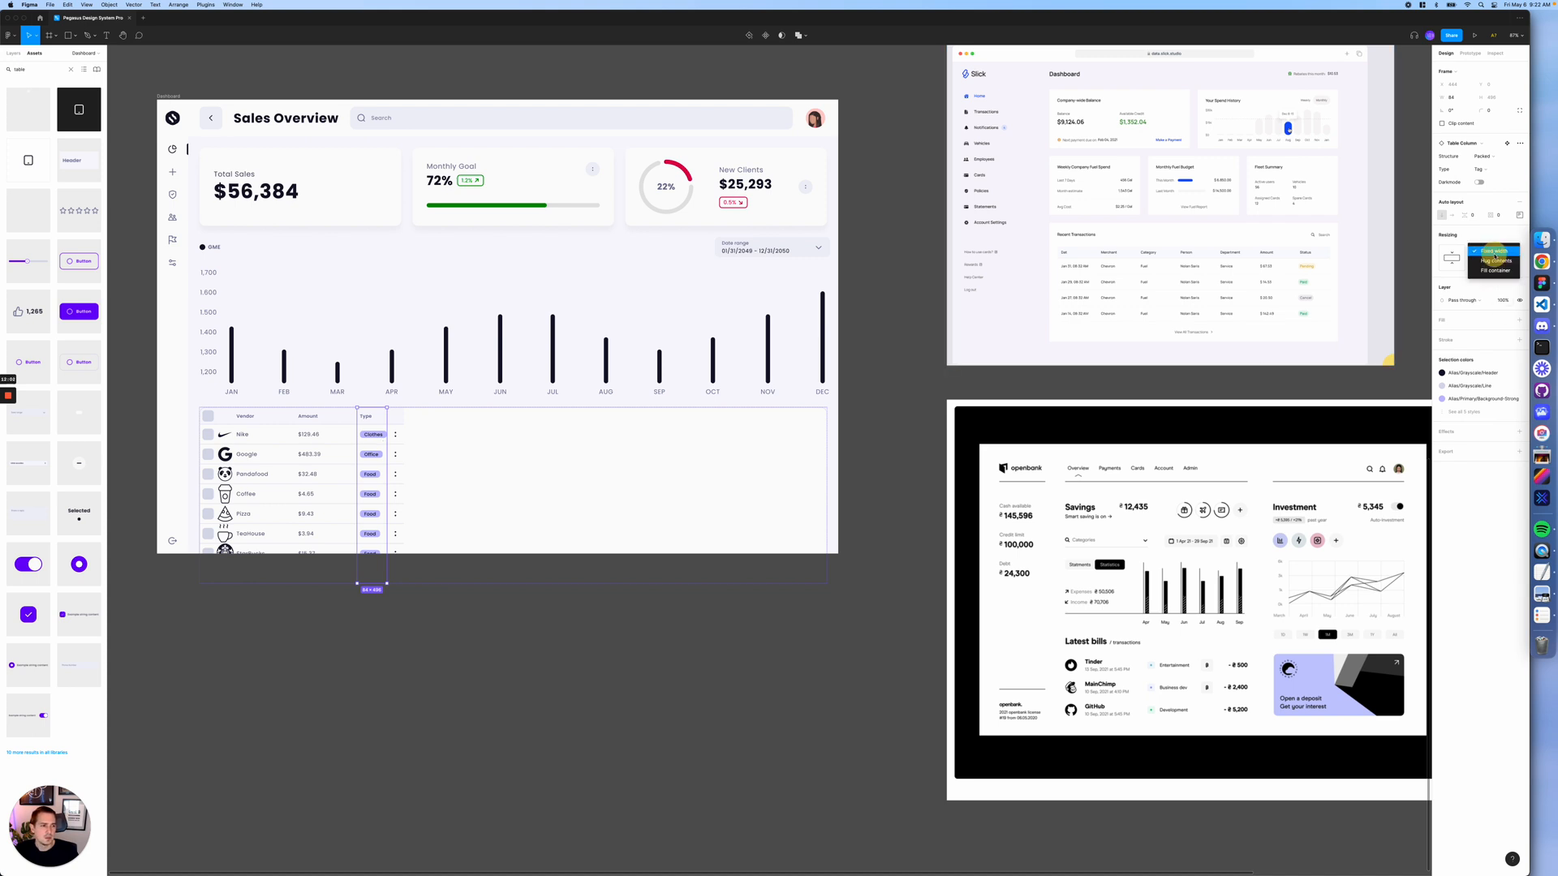
{"action": "left_click", "coordinate": [1493, 276]}
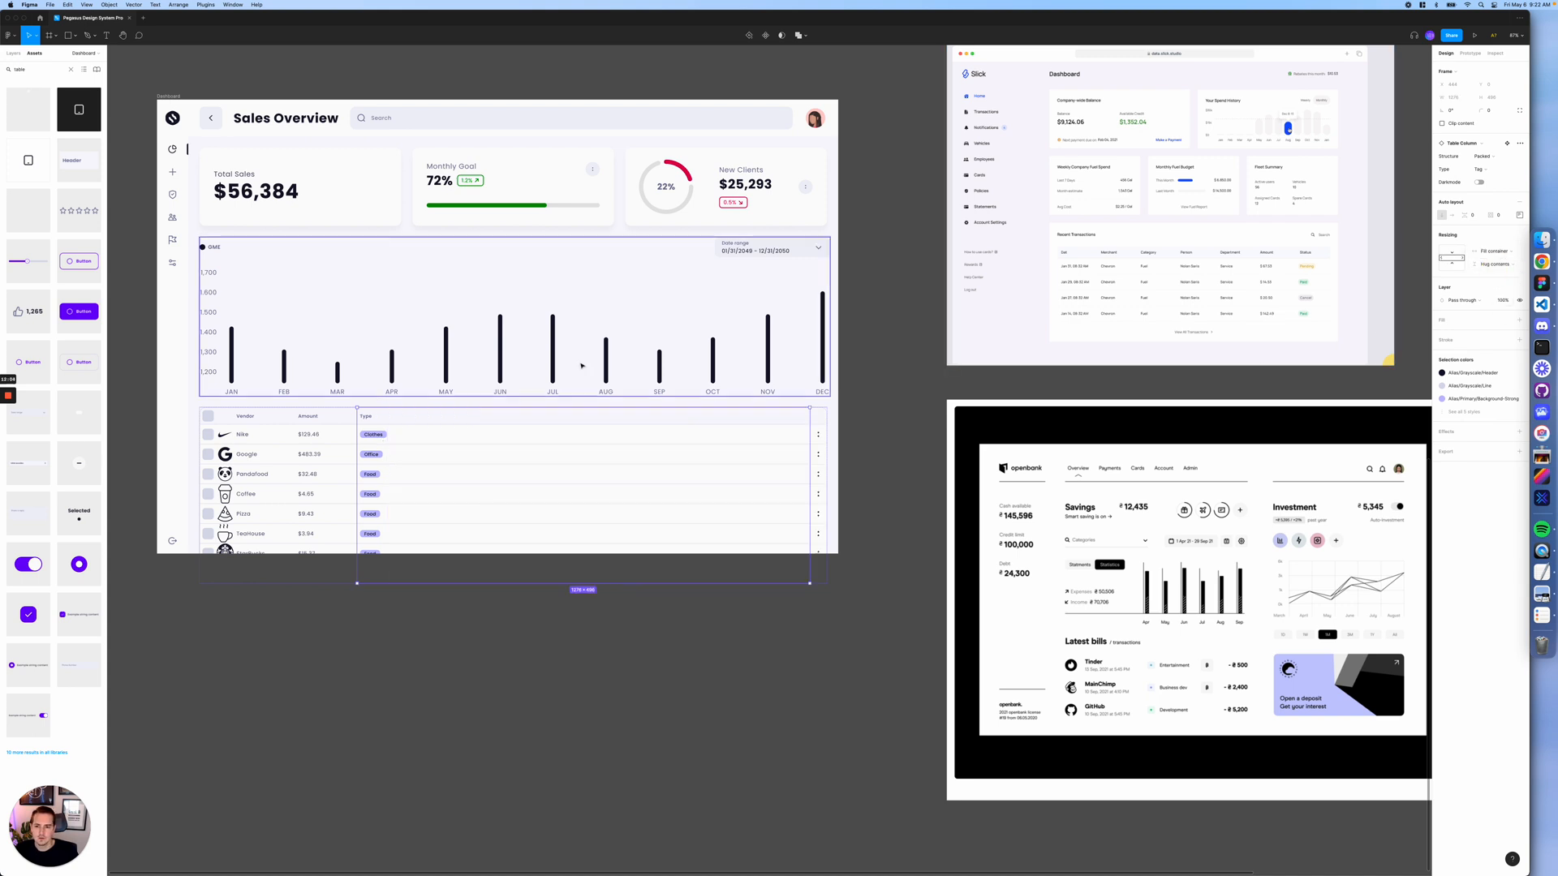
{"action": "left_click", "coordinate": [309, 443]}
{"action": "left_click", "coordinate": [1497, 251]}
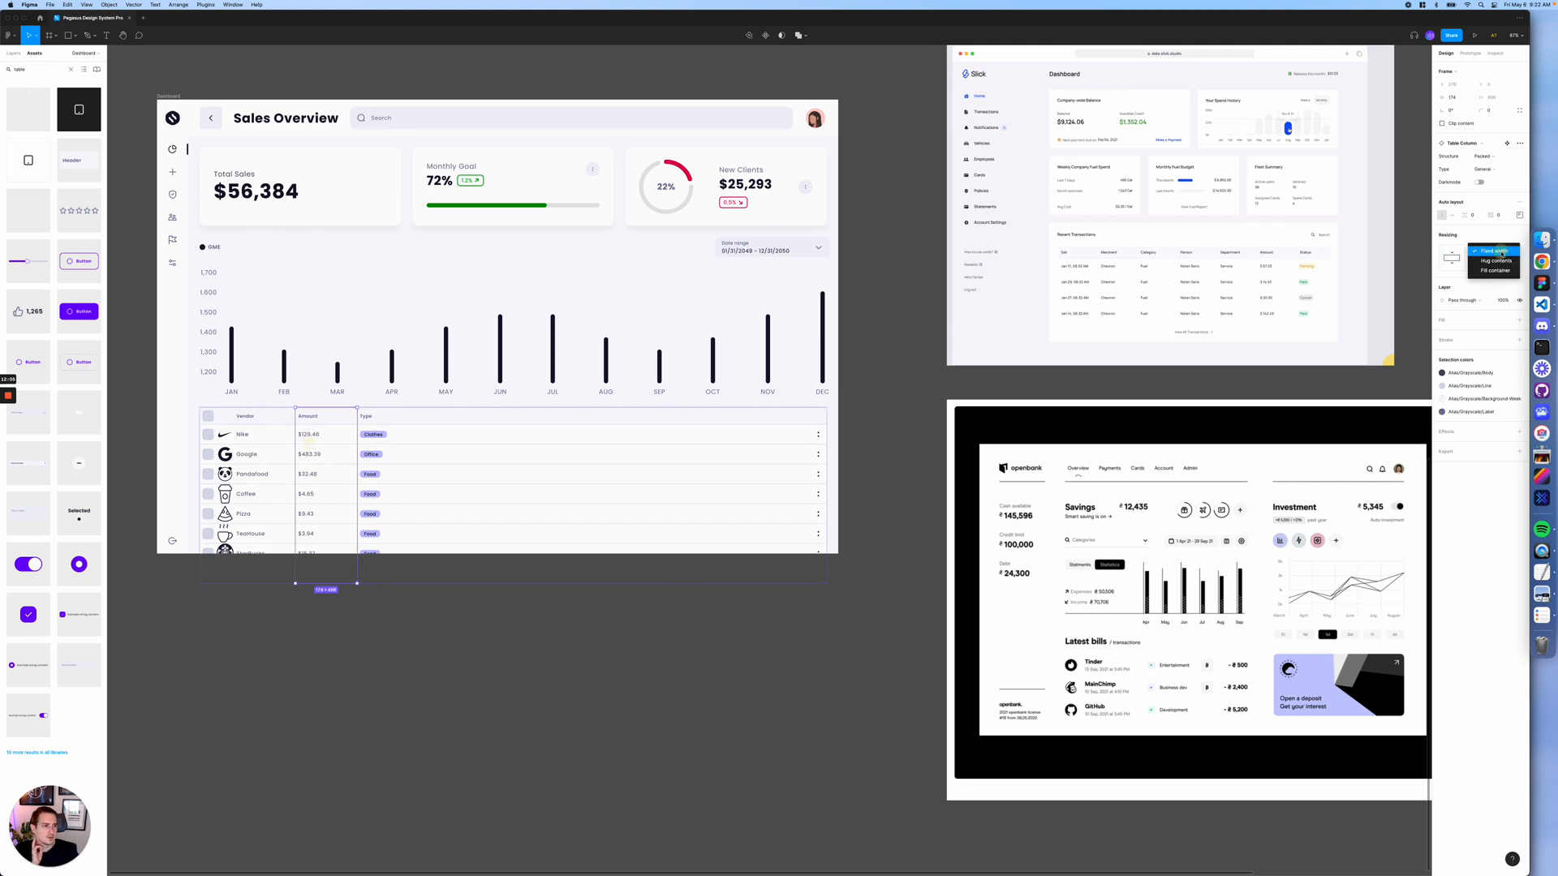
{"action": "left_click", "coordinate": [1493, 276]}
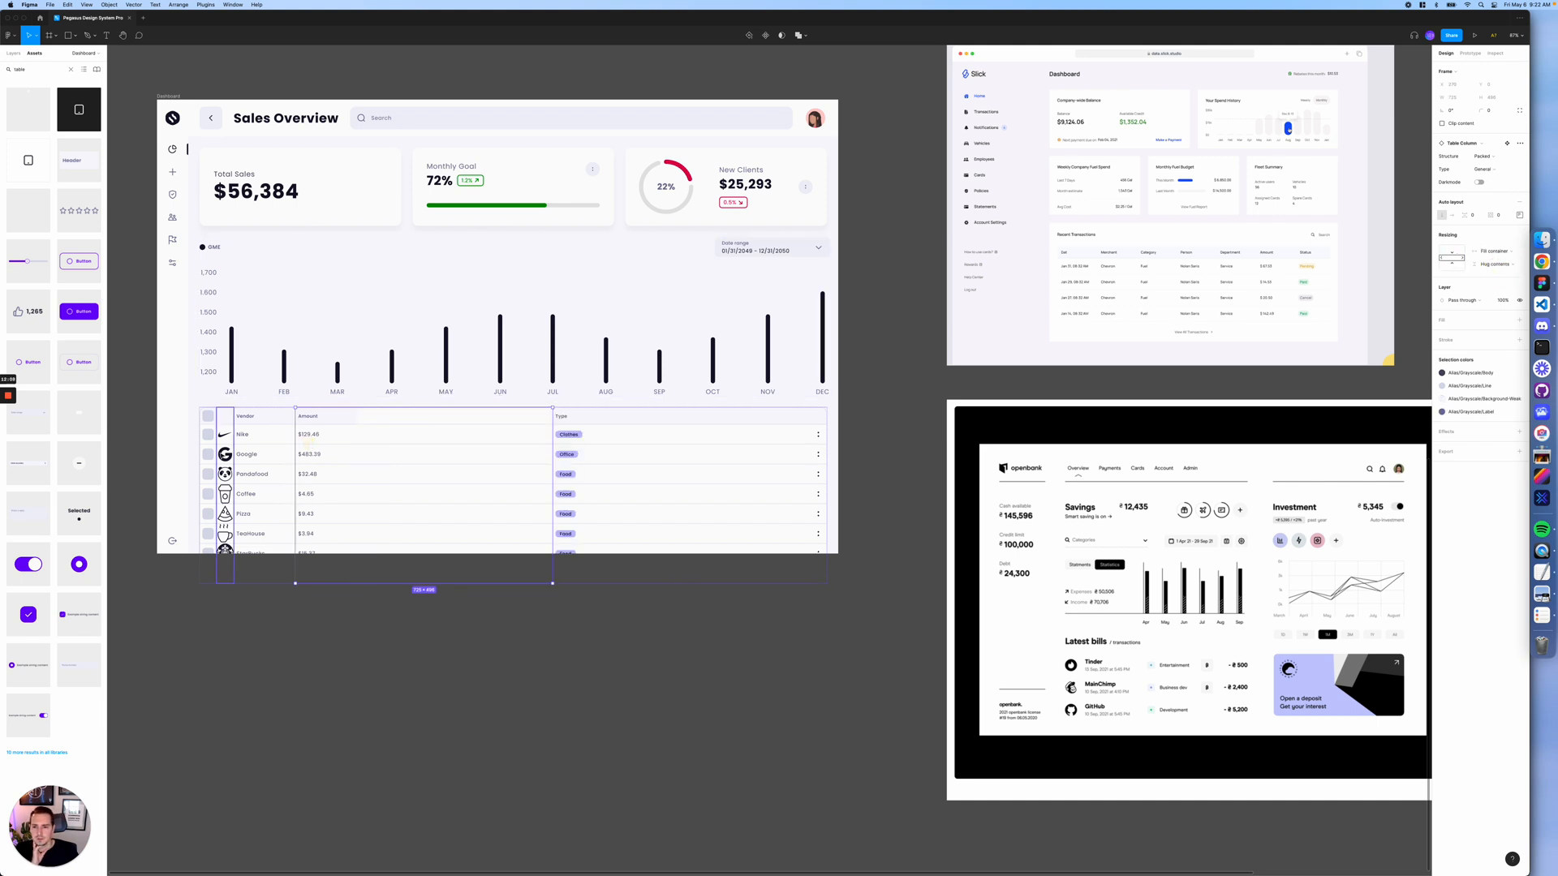
{"action": "left_click", "coordinate": [243, 454]}
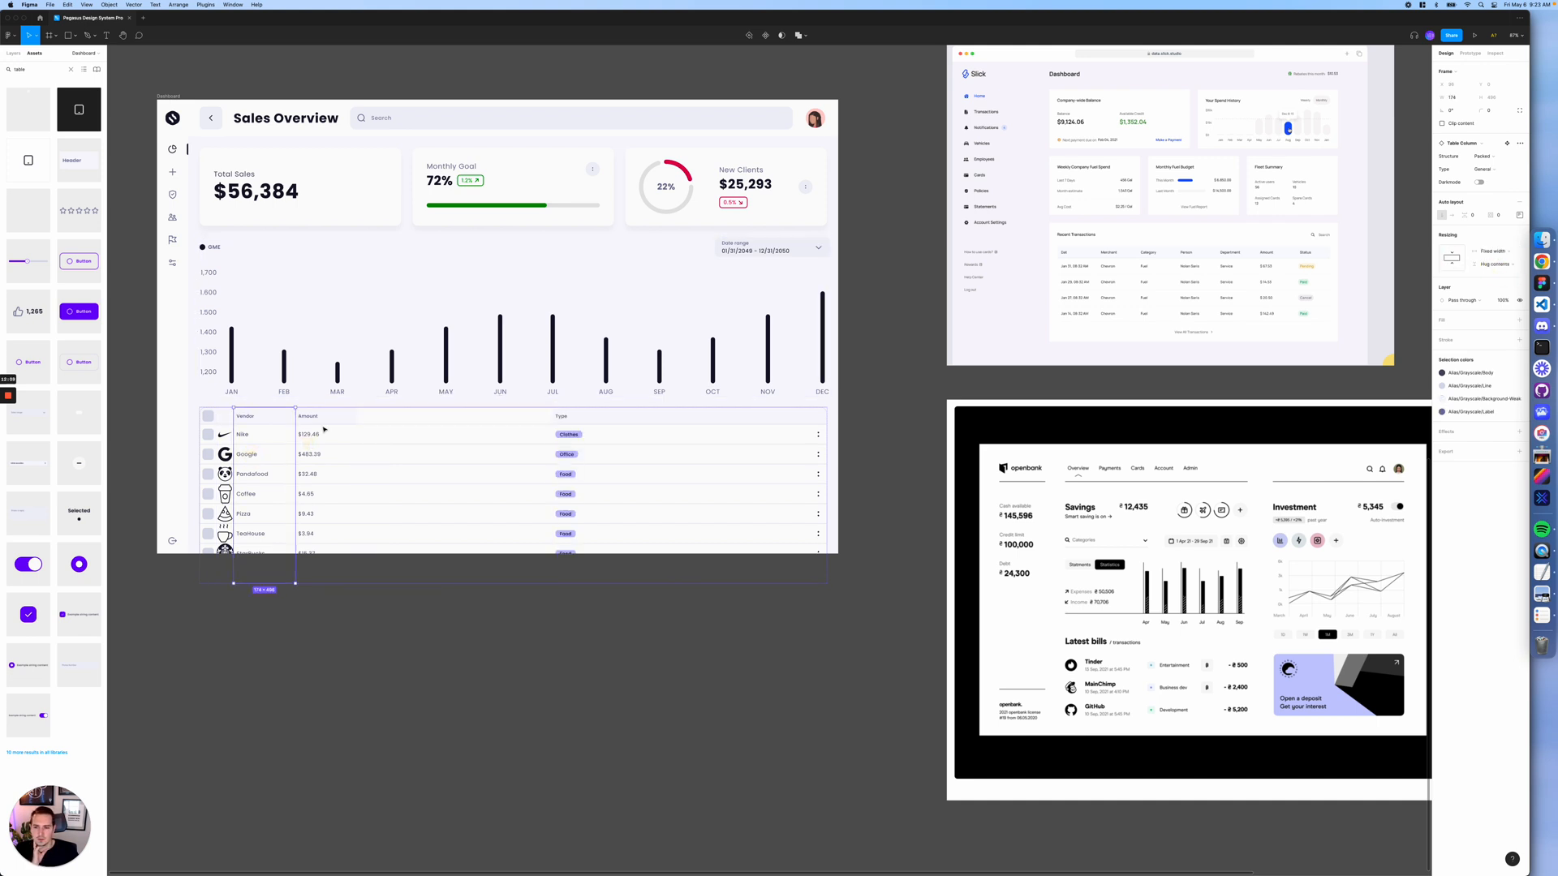
{"action": "left_click", "coordinate": [1493, 251]}
{"action": "left_click", "coordinate": [1494, 276]}
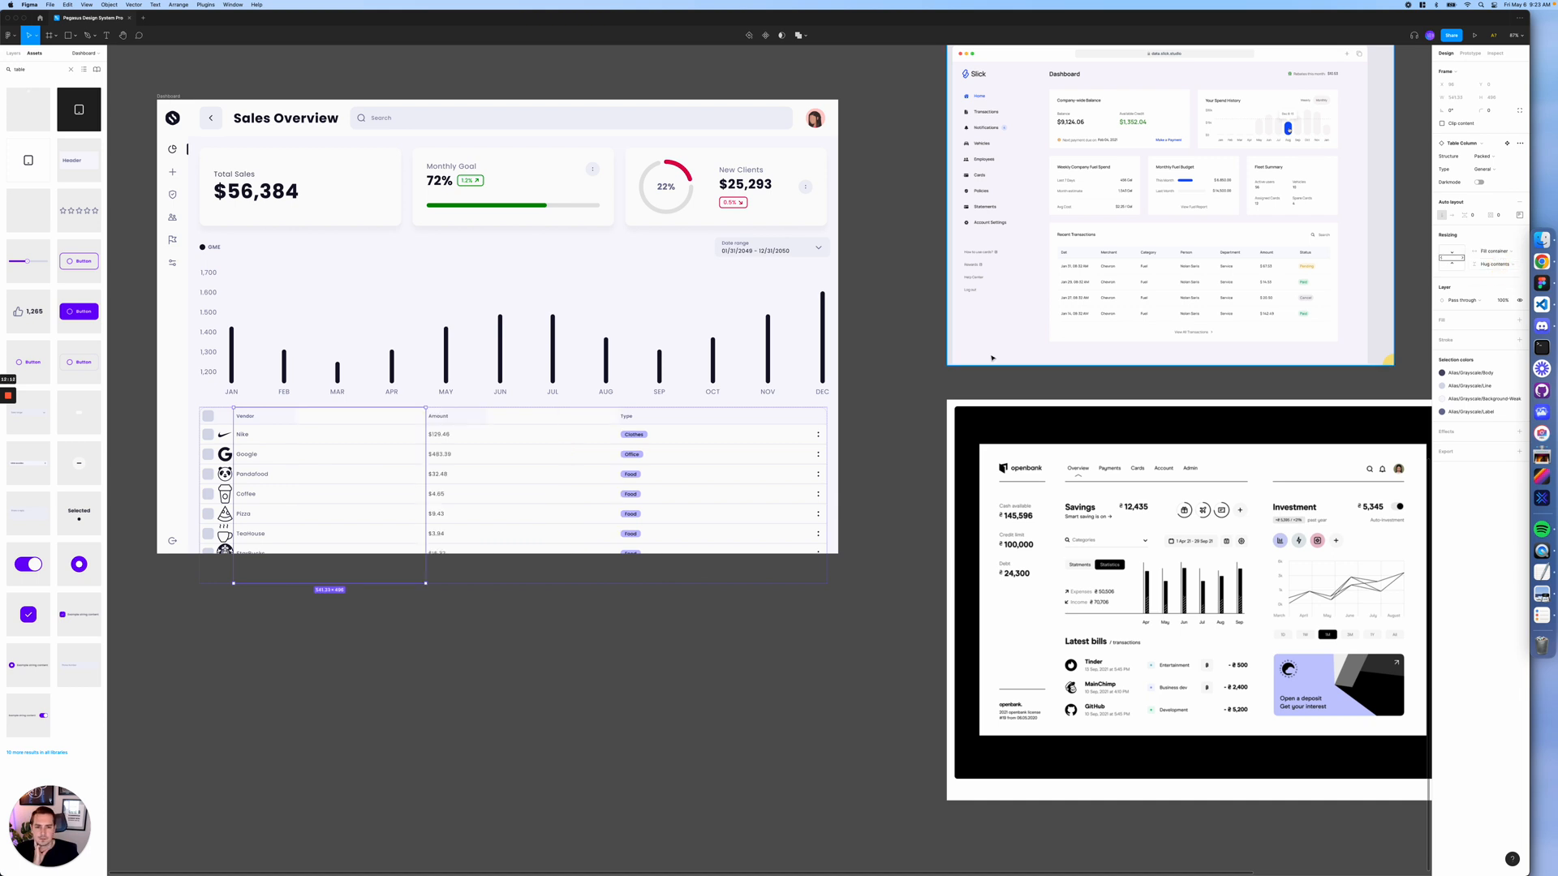
{"action": "left_click", "coordinate": [848, 472]}
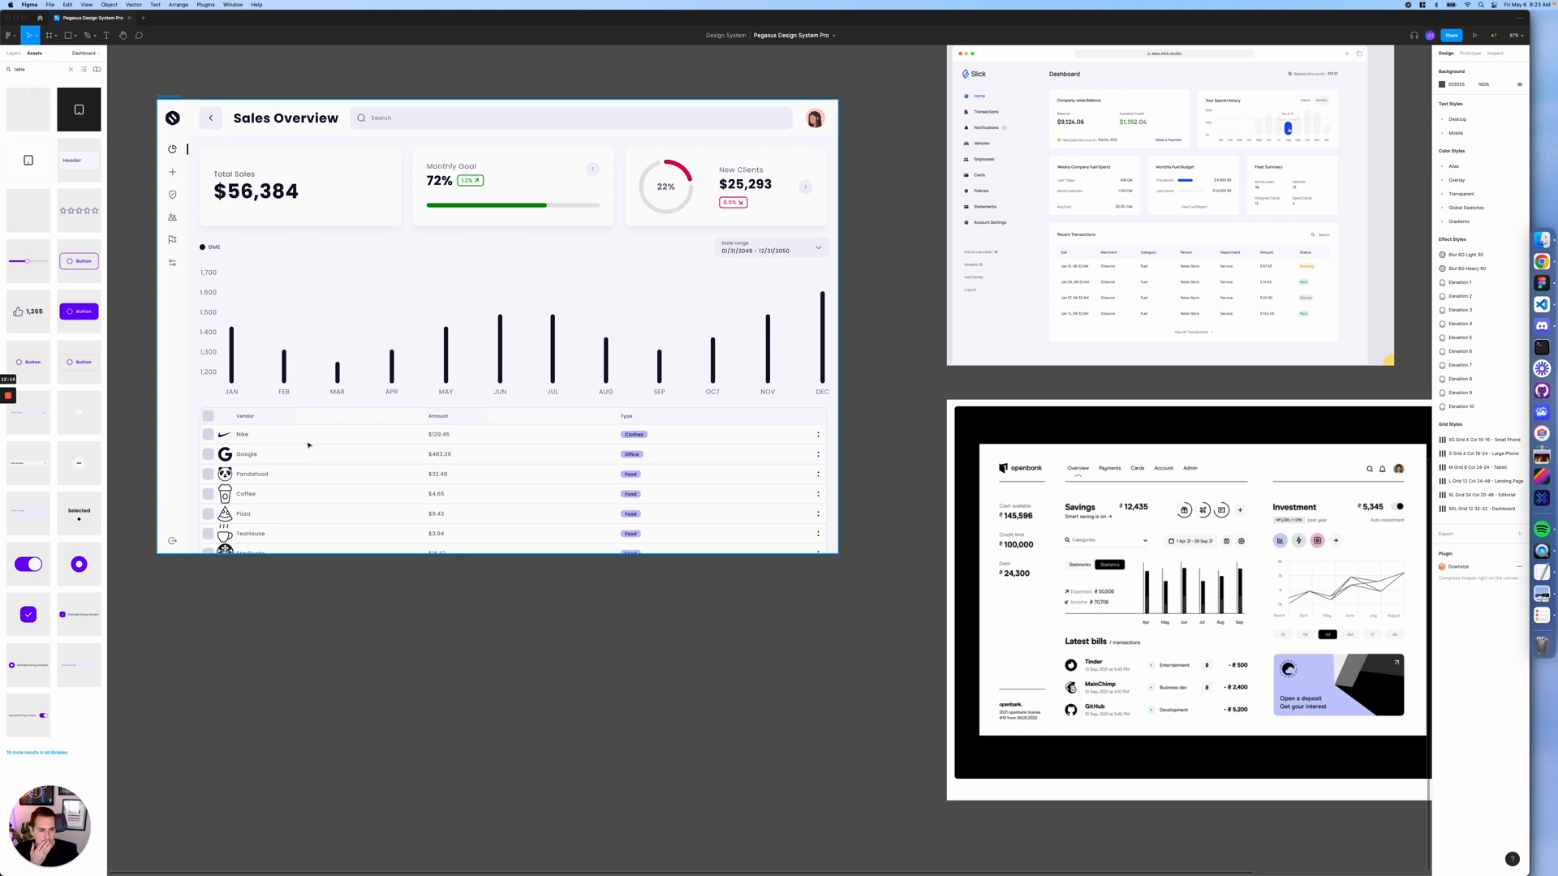
- Duplicate the Vendor column beside the original and rename the copy's header to "Status"
{"action": "left_click", "coordinate": [254, 447]}
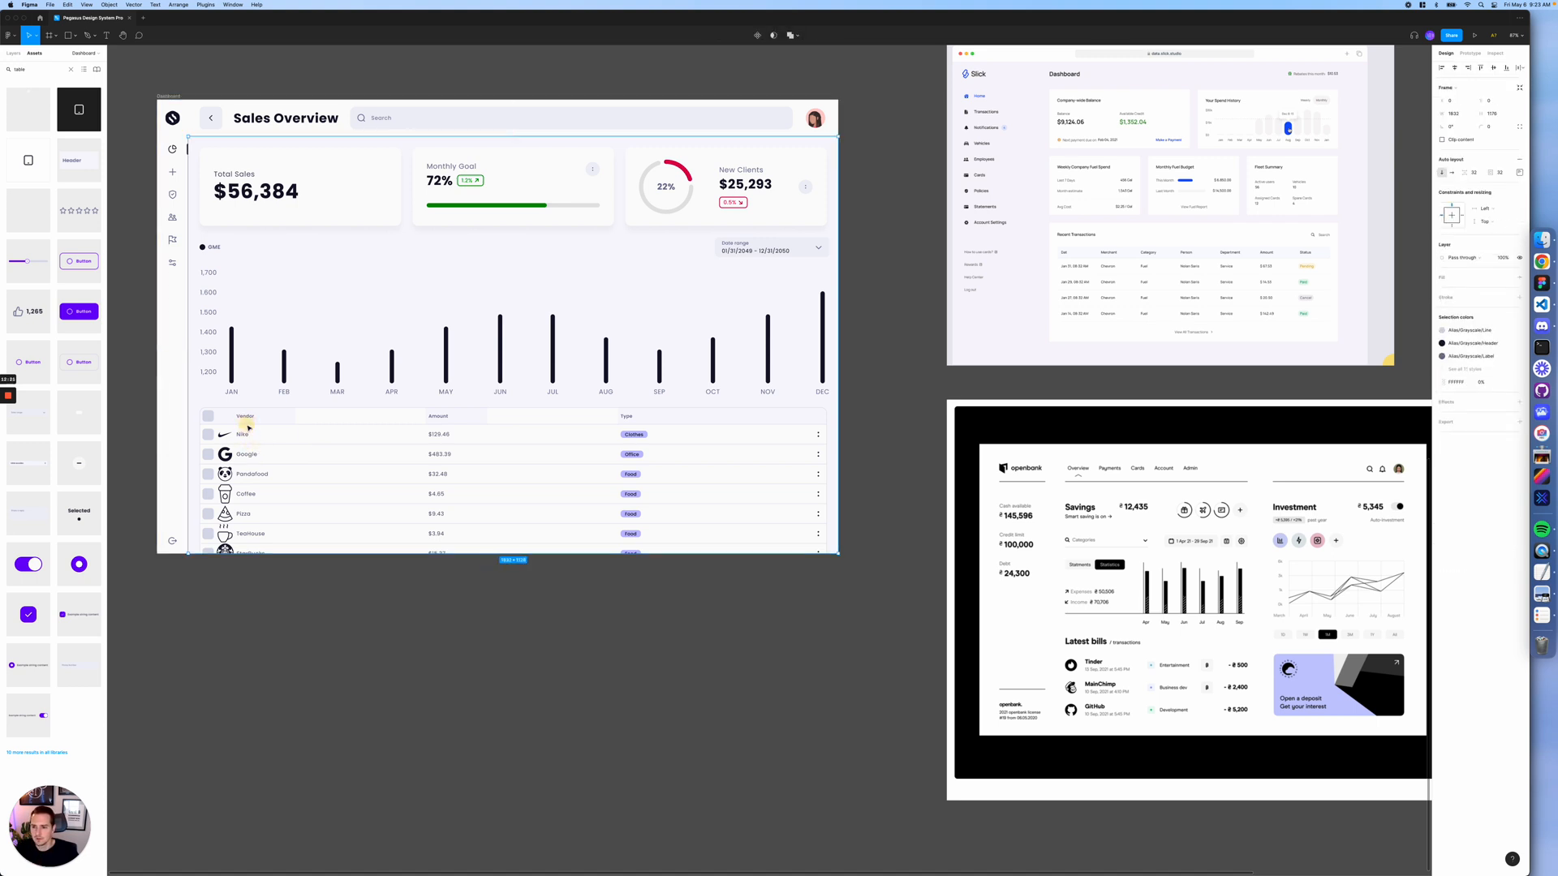
{"action": "left_click", "coordinate": [248, 427]}
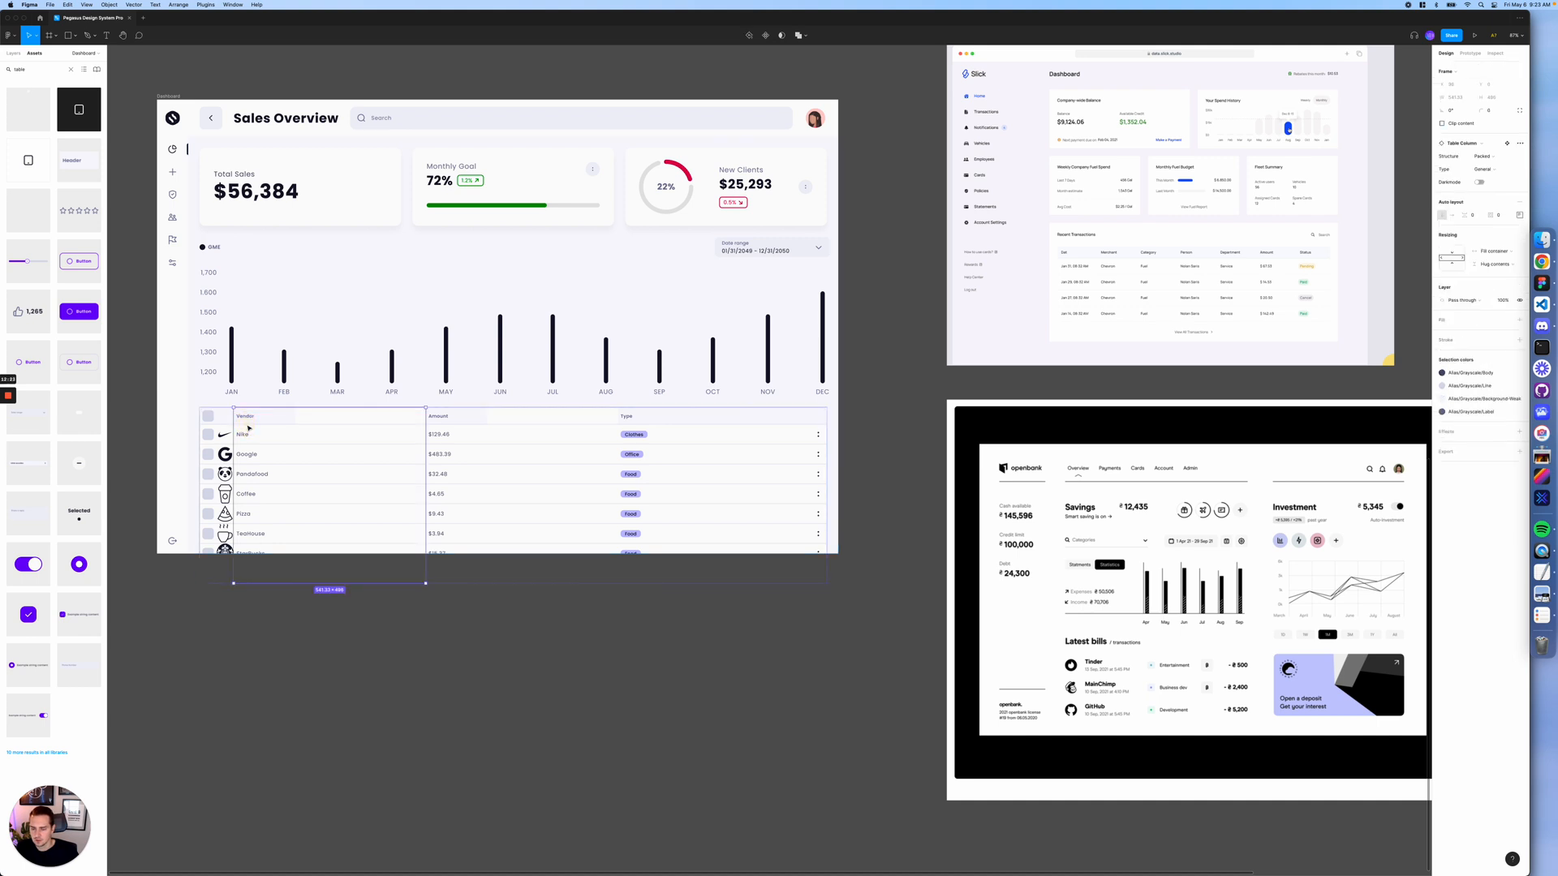
{"action": "key", "text": "ctrl+v"}
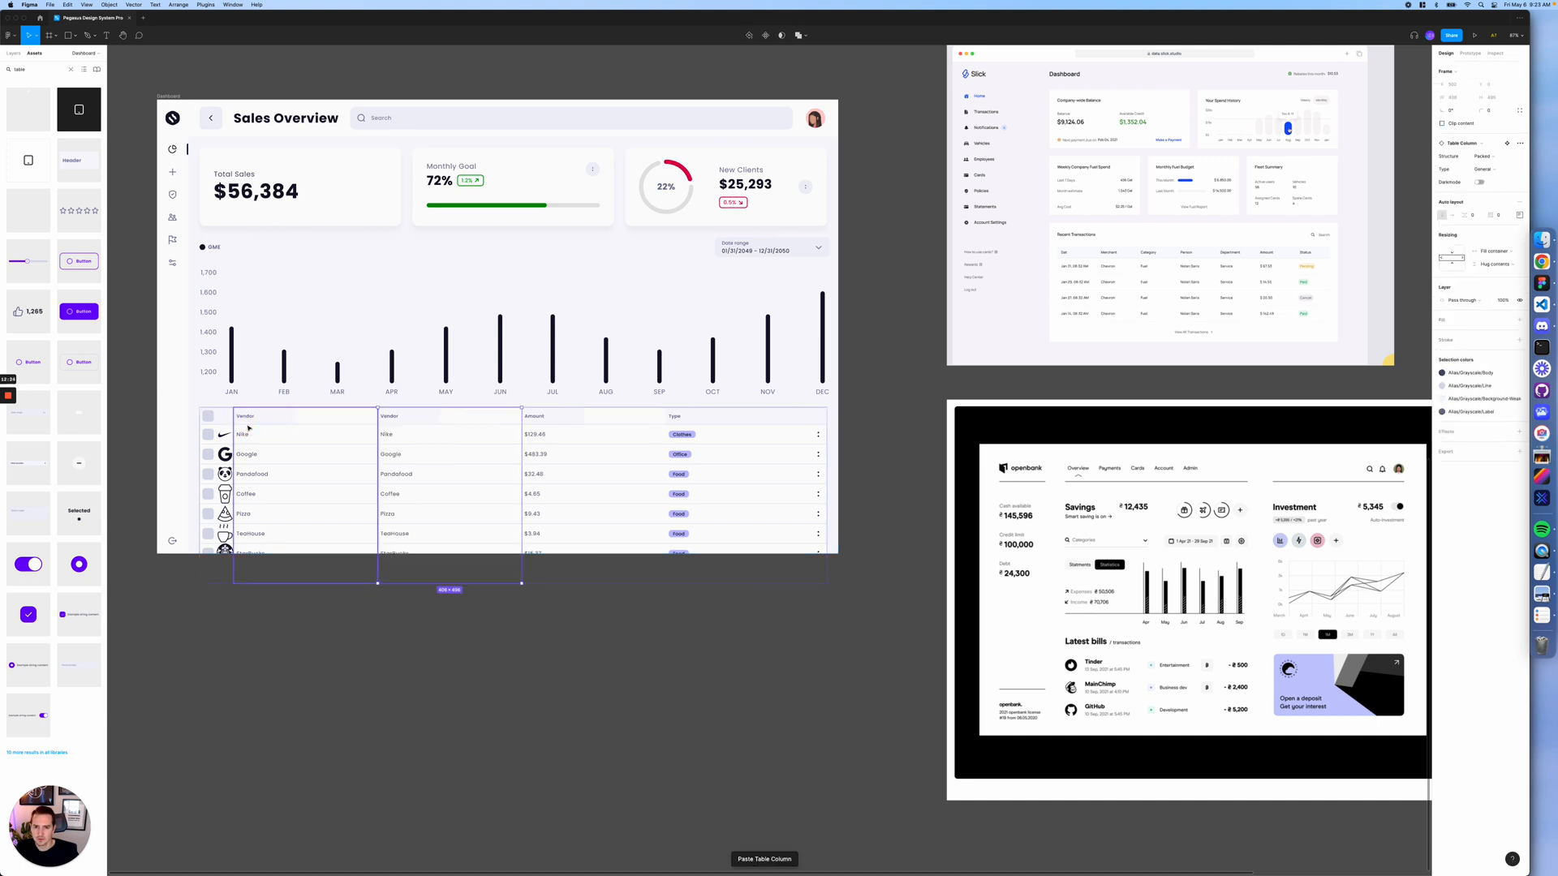
{"action": "double_click", "coordinate": [388, 417]}
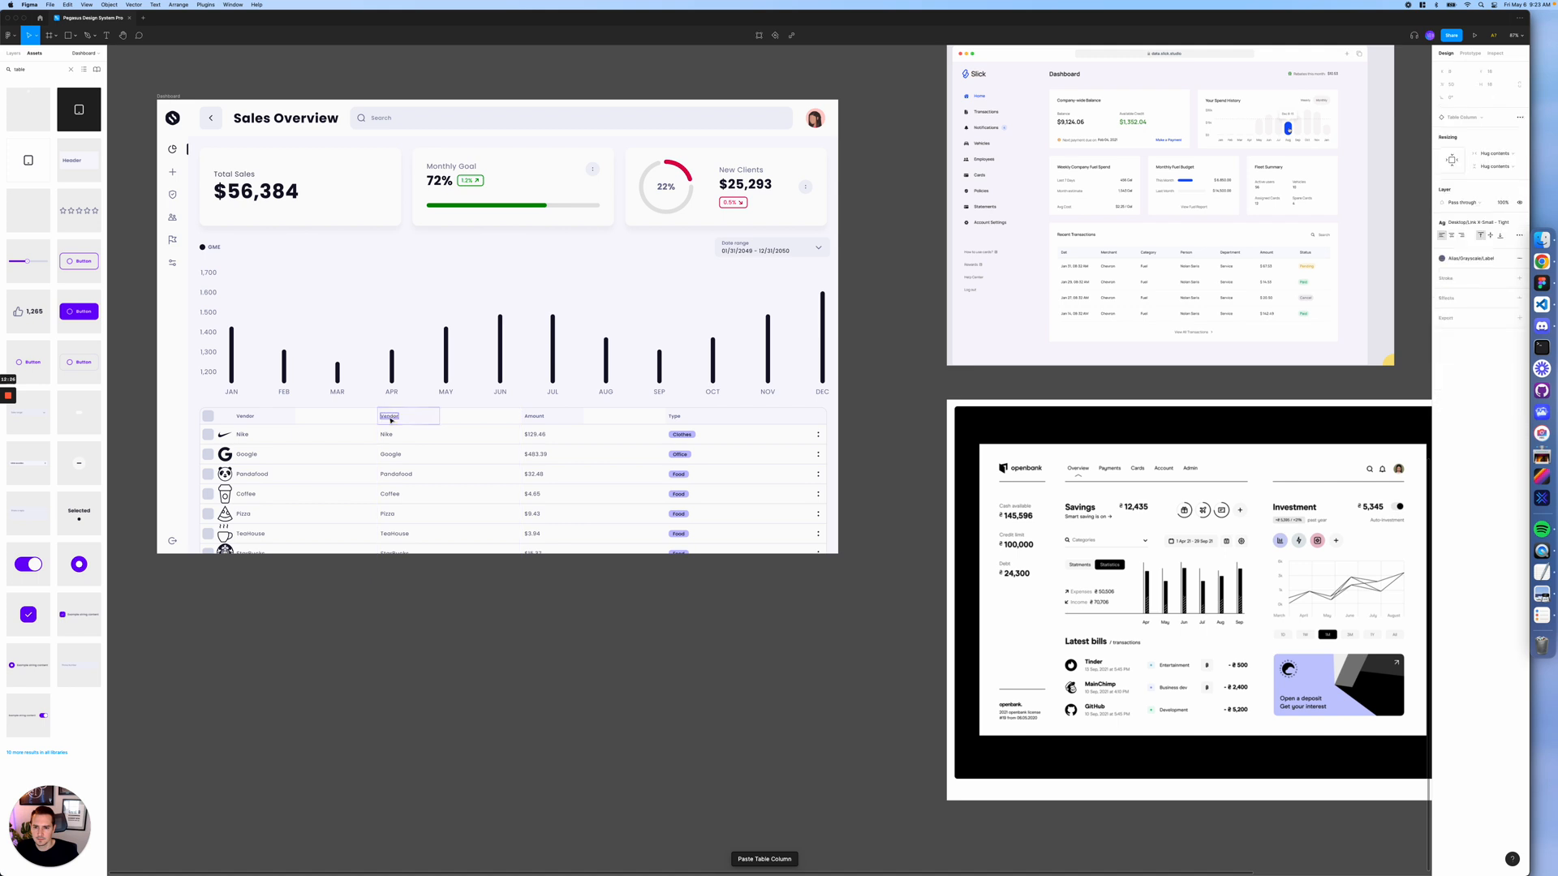
{"action": "double_click", "coordinate": [389, 418]}
{"action": "type", "text": "Status"}
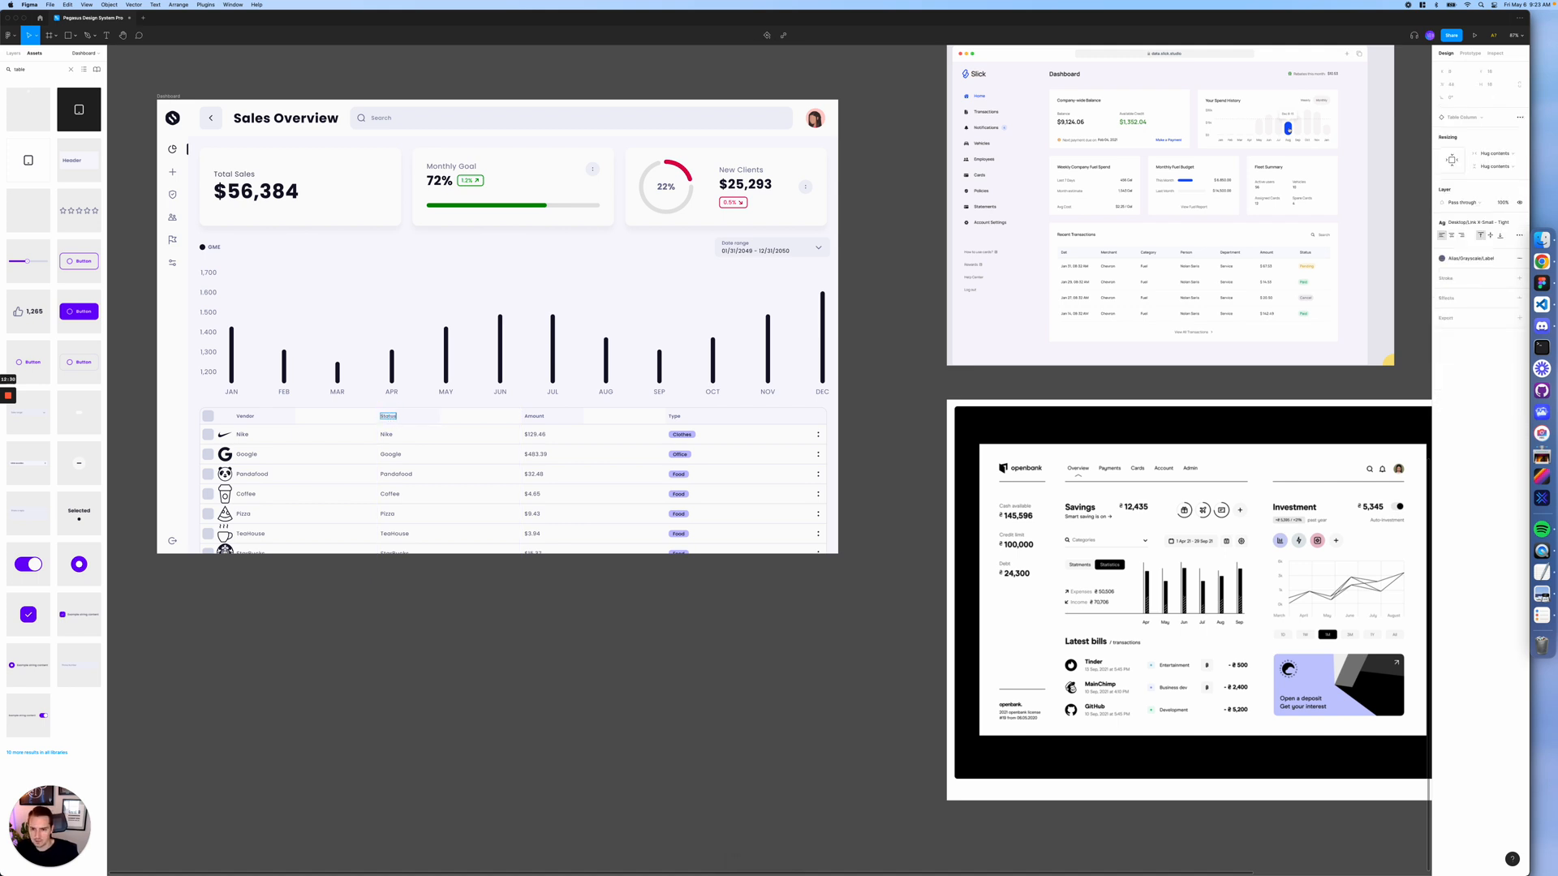
- Set the Status of the Nike row to "Pending" and of the Google row to "Complete"
{"action": "double_click", "coordinate": [386, 434]}
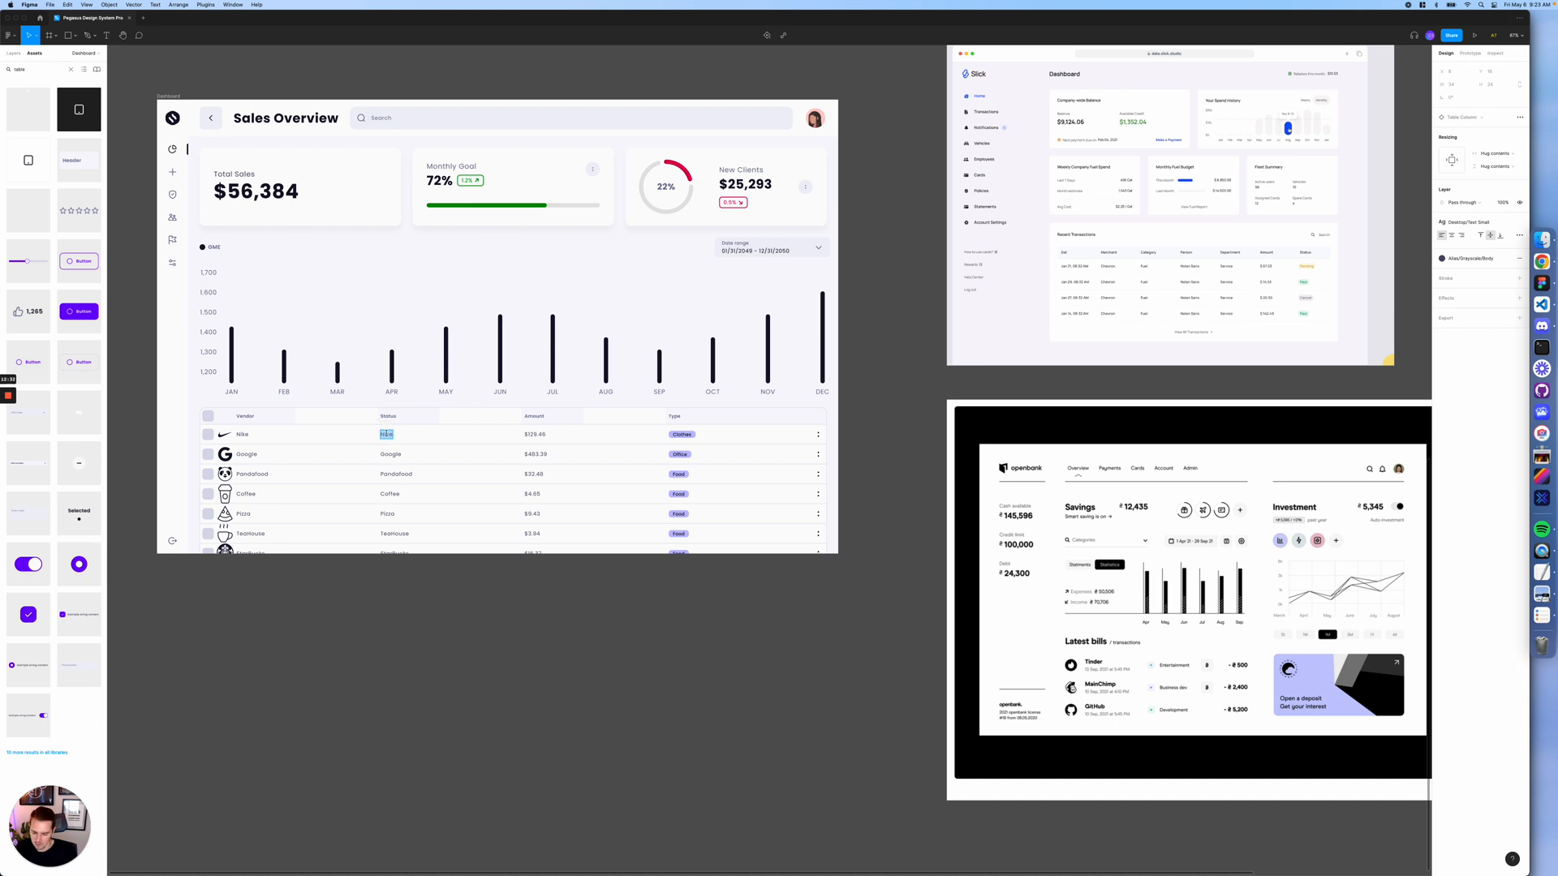
{"action": "type", "text": "Pending"}
{"action": "double_click", "coordinate": [387, 454]}
{"action": "type", "text": "Complete"}
{"action": "key", "text": "shift+Left"}
{"action": "key", "text": "shift+Left"}
{"action": "key", "text": "shift+Left"}
{"action": "key", "text": "shift+Left"}
{"action": "key", "text": "shift+Left"}
{"action": "key", "text": "shift+Left"}
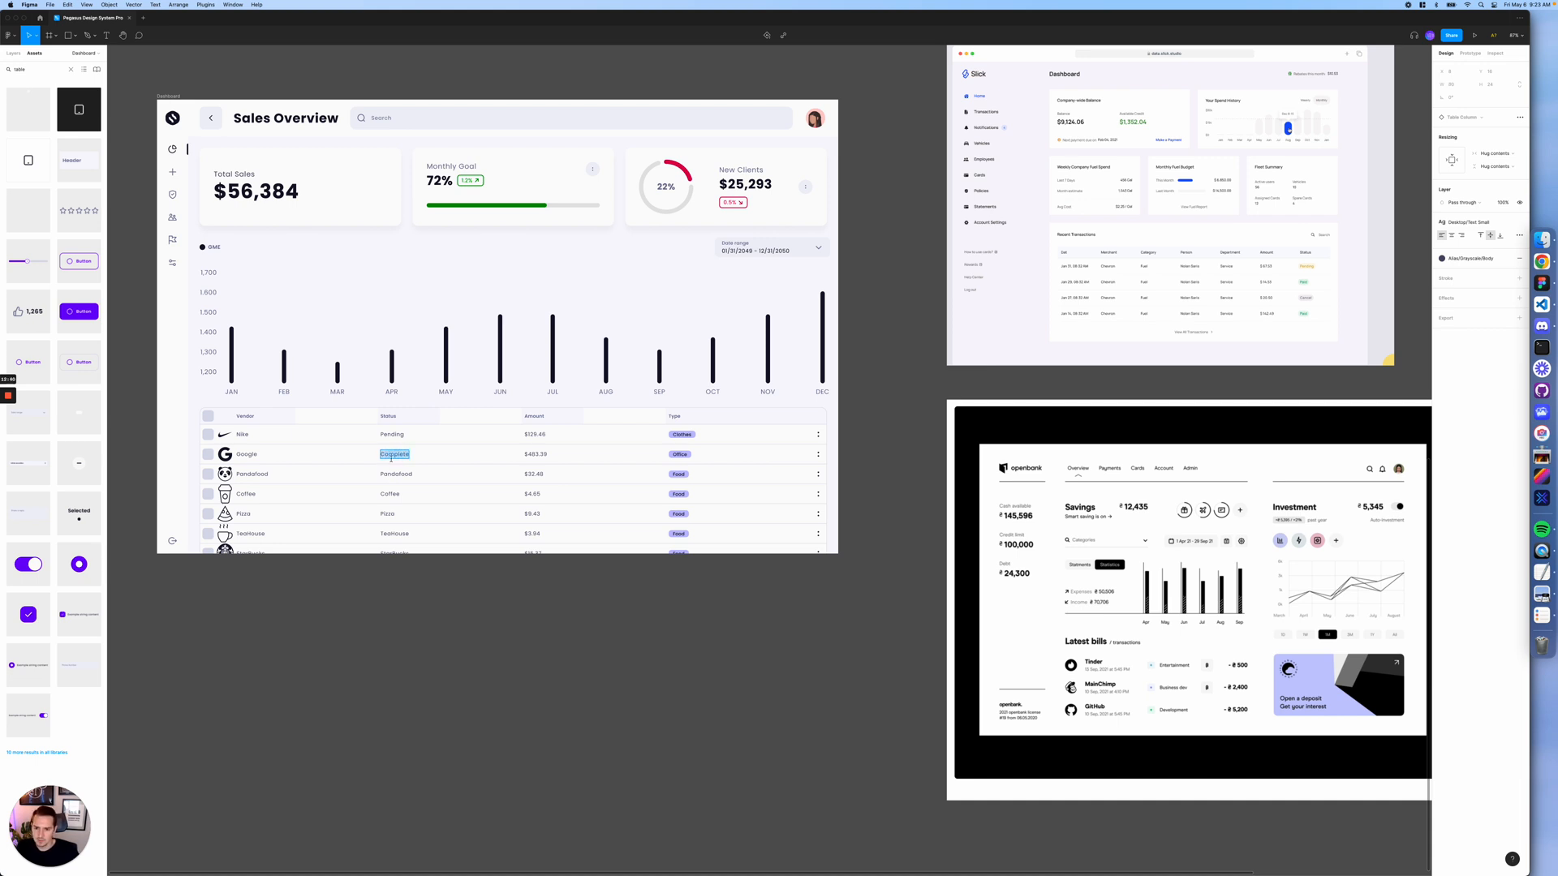
- Set the Status of the Pandafood, Coffee, Pizza, Teahouse and Starbucks rows to "Complete"
{"action": "double_click", "coordinate": [393, 474]}
{"action": "type", "text": "Complete"}
{"action": "double_click", "coordinate": [390, 493]}
{"action": "type", "text": "Complete"}
{"action": "double_click", "coordinate": [391, 514]}
{"action": "type", "text": "Complete"}
{"action": "double_click", "coordinate": [391, 532]}
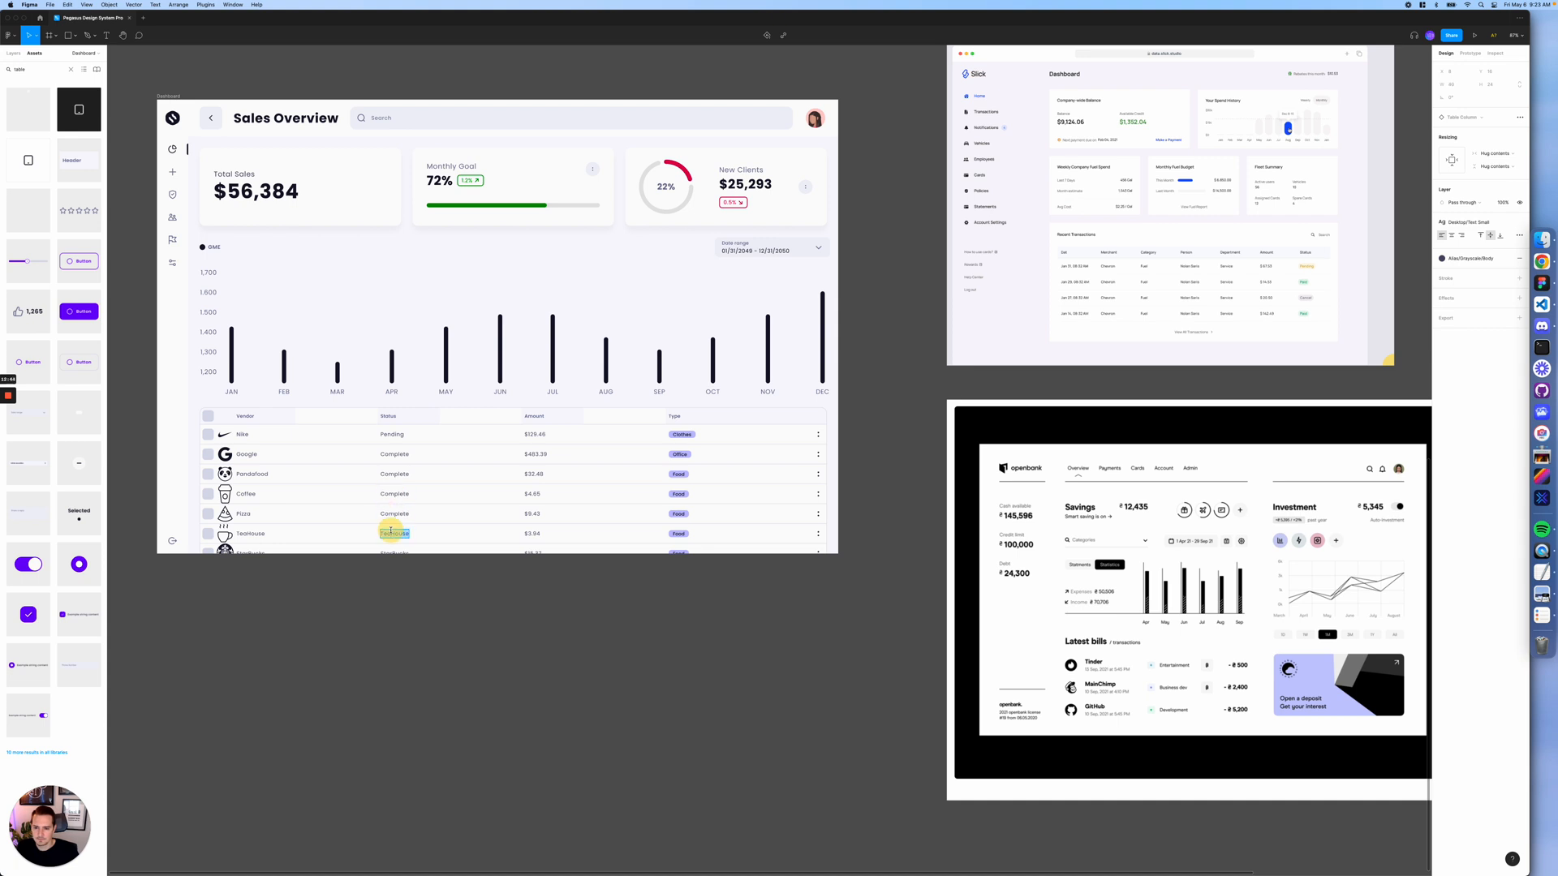
{"action": "type", "text": "Complete"}
{"action": "double_click", "coordinate": [393, 551]}
{"action": "type", "text": "Complete"}
{"action": "left_click", "coordinate": [444, 597]}
- Set the vertical resizing of the monthly bar chart to Fill container
{"action": "left_click", "coordinate": [448, 357]}
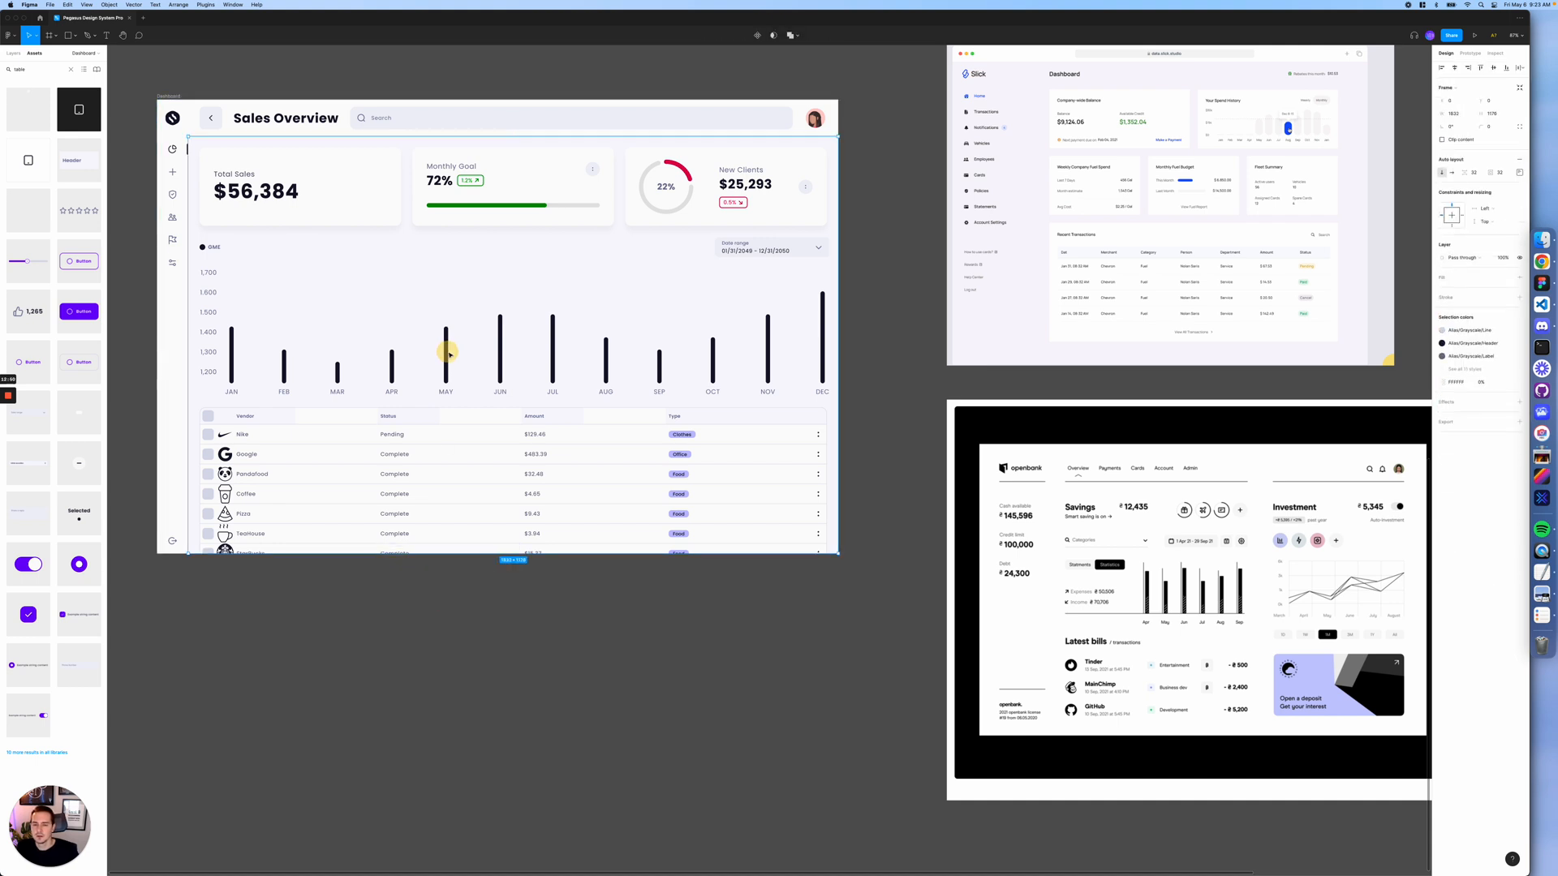
{"action": "left_click", "coordinate": [448, 357]}
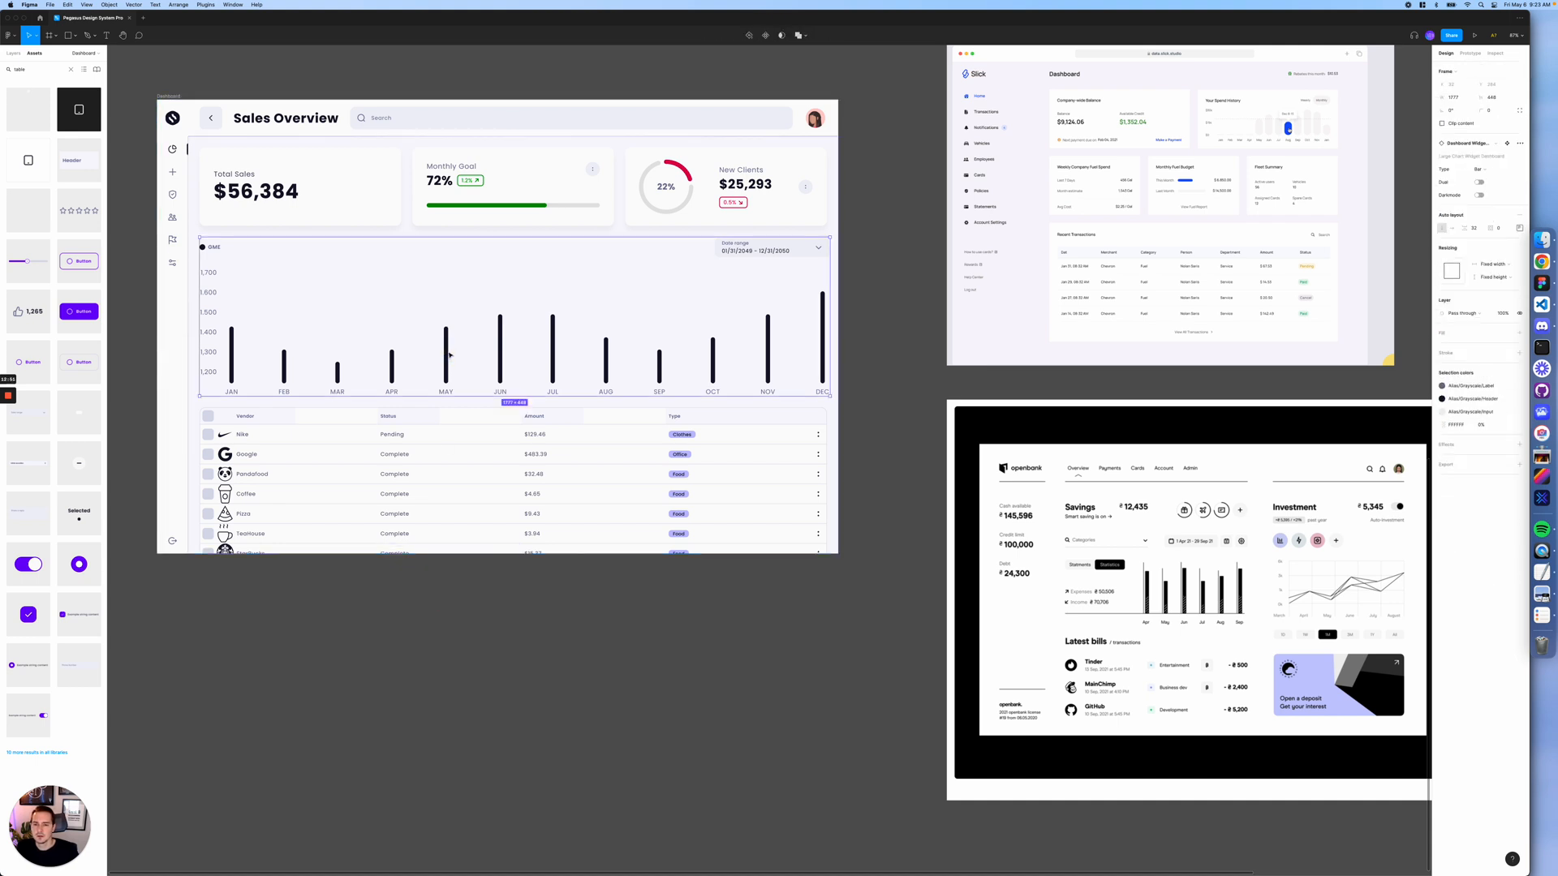
{"action": "left_click", "coordinate": [1493, 277]}
{"action": "left_click", "coordinate": [1495, 296]}
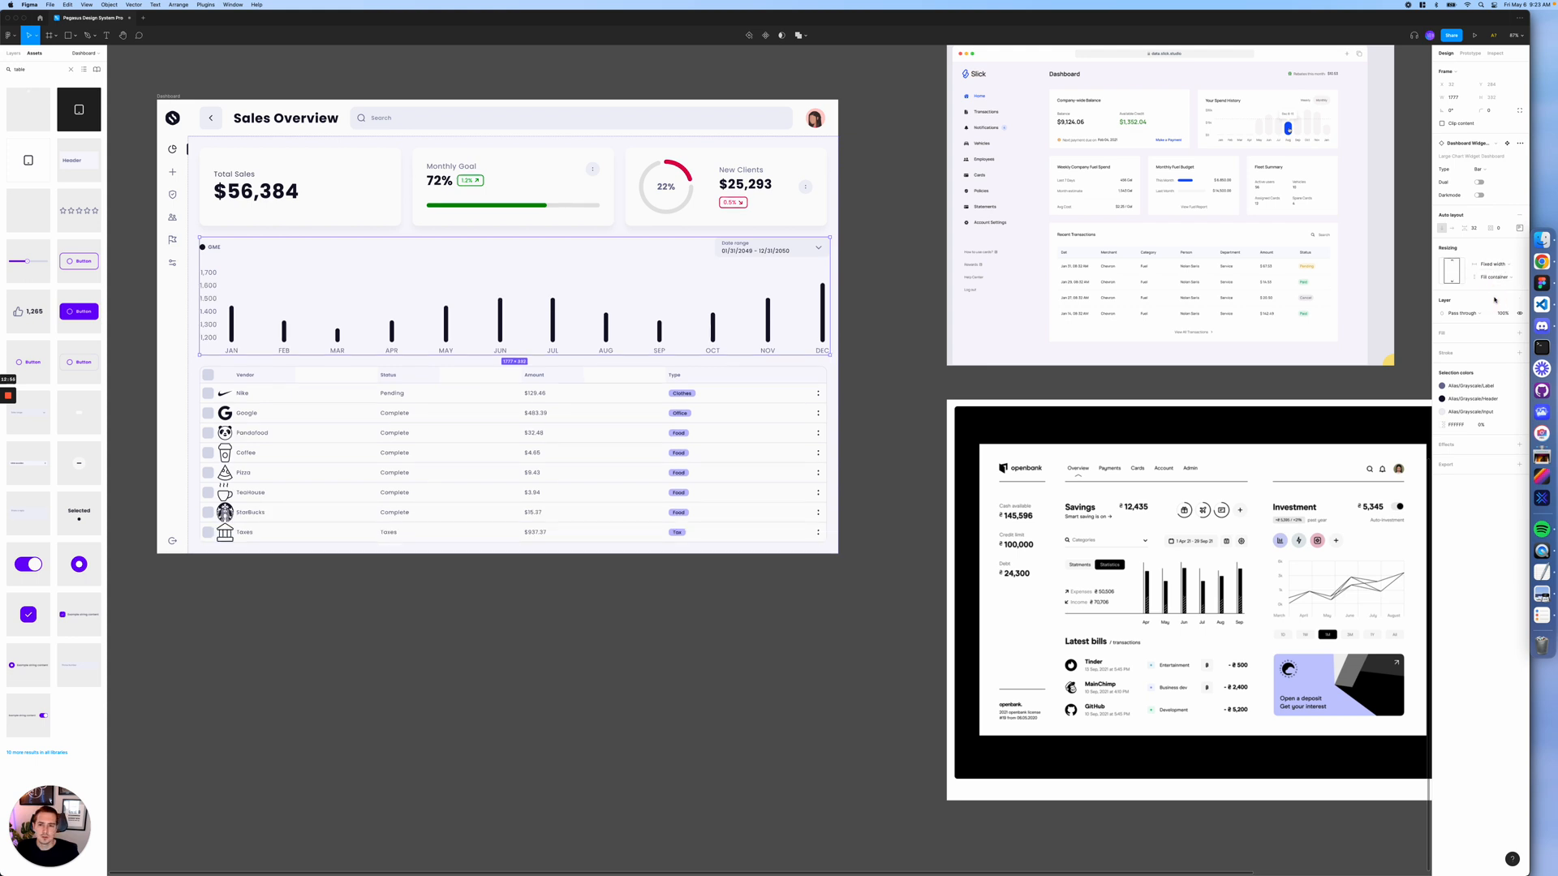
{"action": "left_click", "coordinate": [743, 584]}
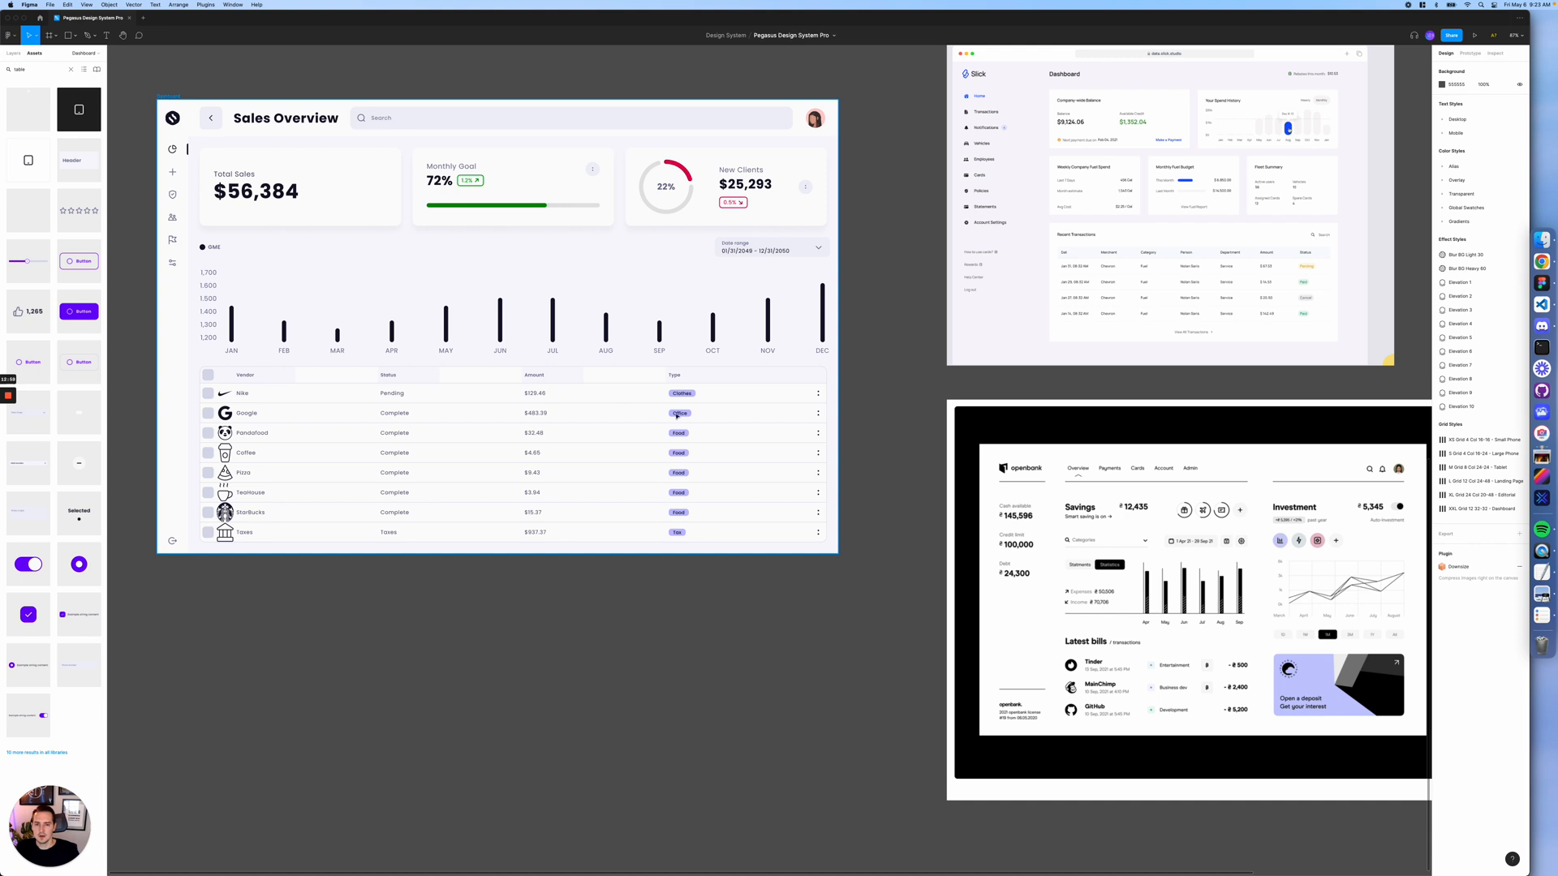
{"action": "left_click", "coordinate": [376, 403]}
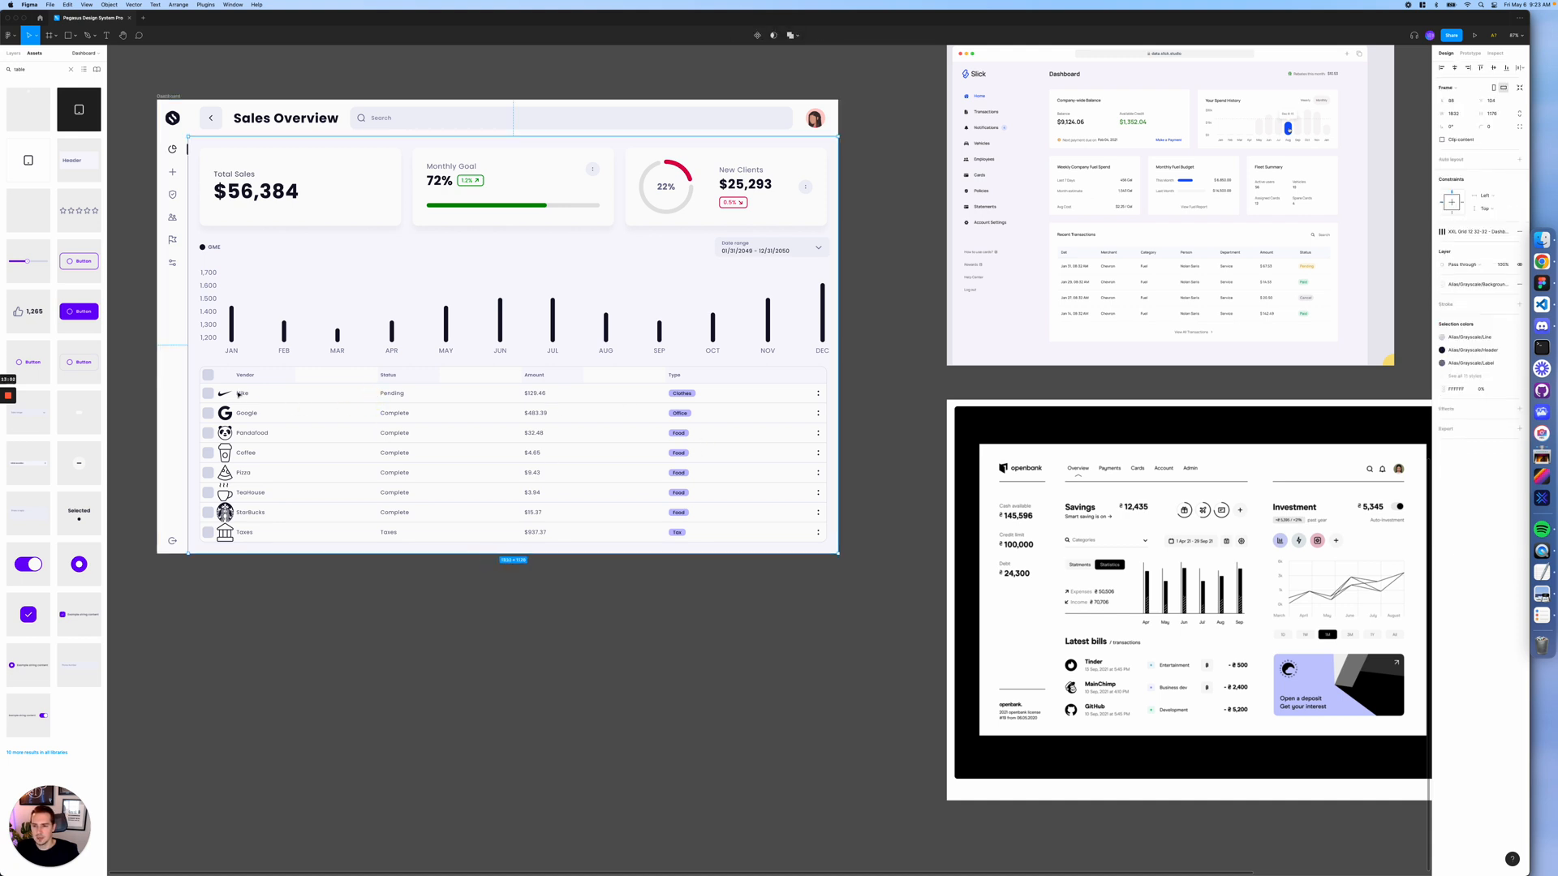
{"action": "double_click", "coordinate": [261, 504]}
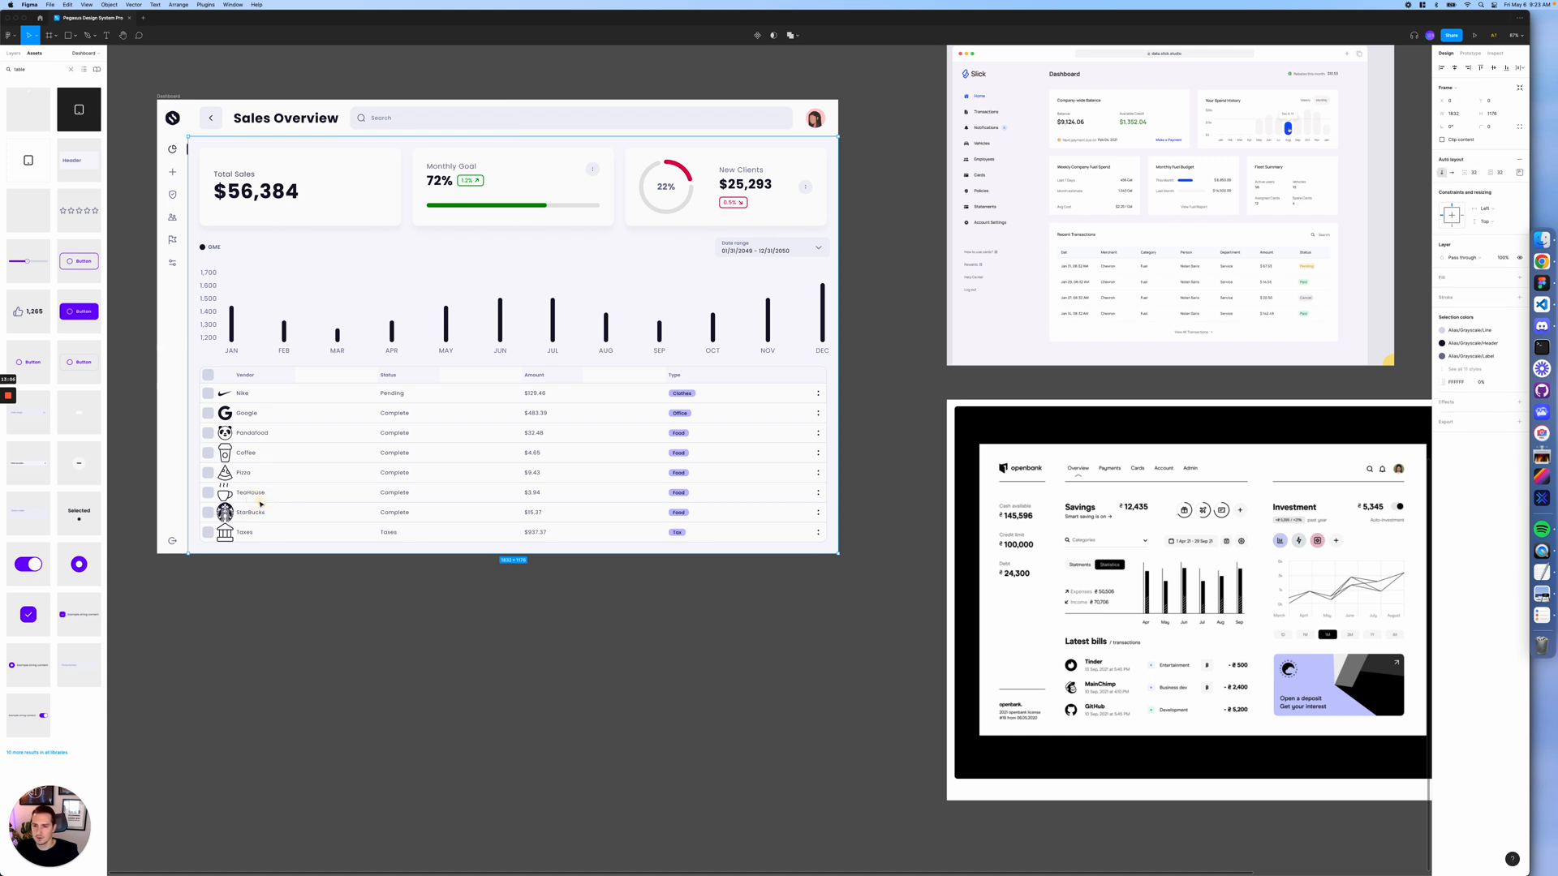
{"action": "double_click", "coordinate": [261, 504]}
{"action": "key", "text": "Escape"}
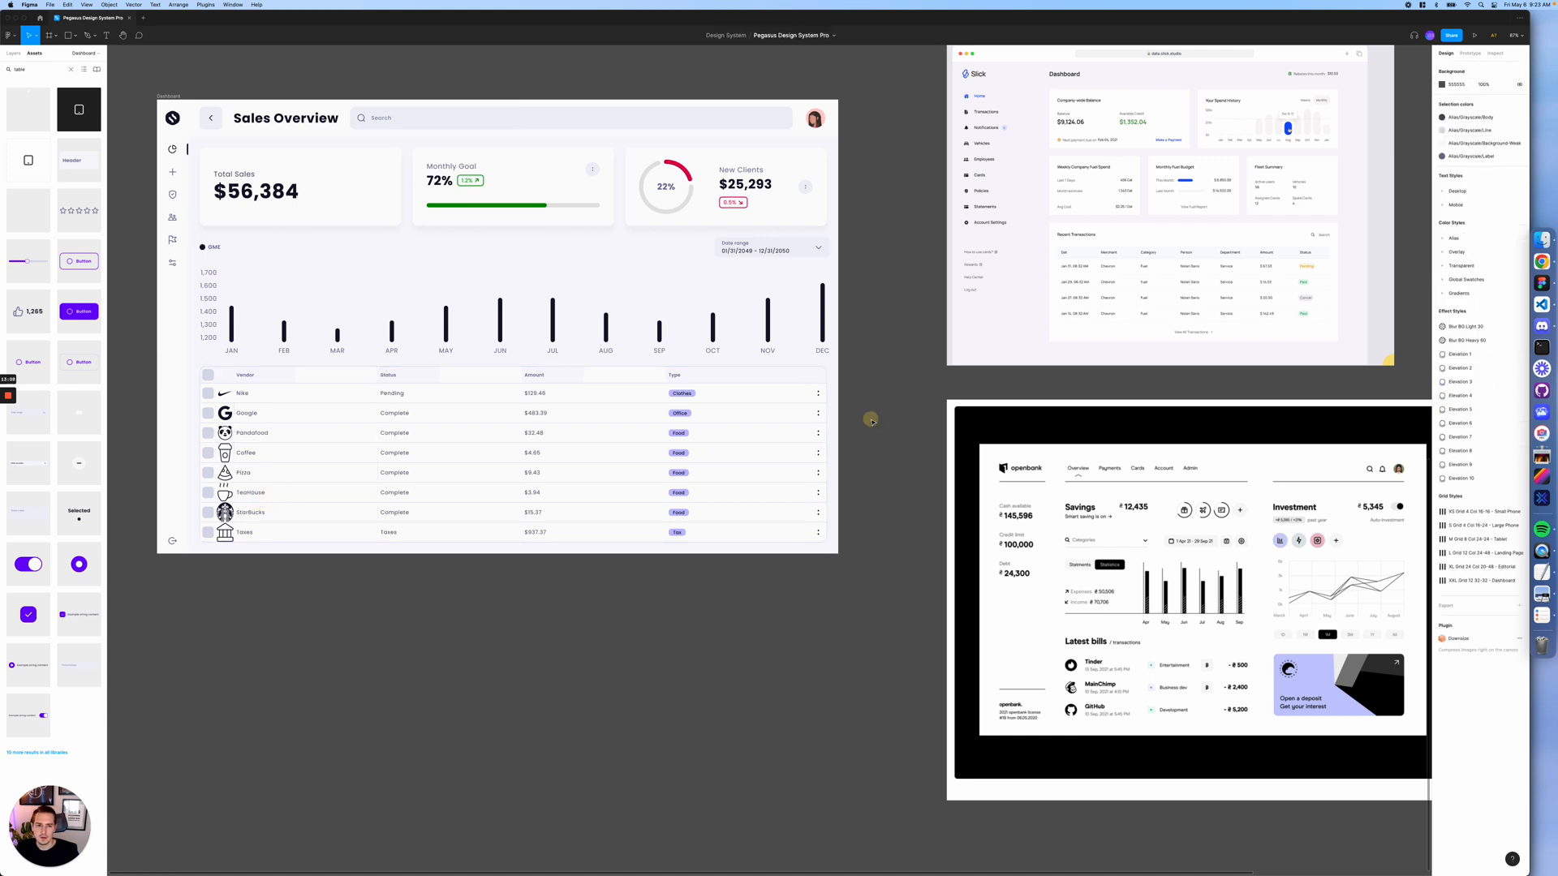
{"action": "key", "text": "Escape"}
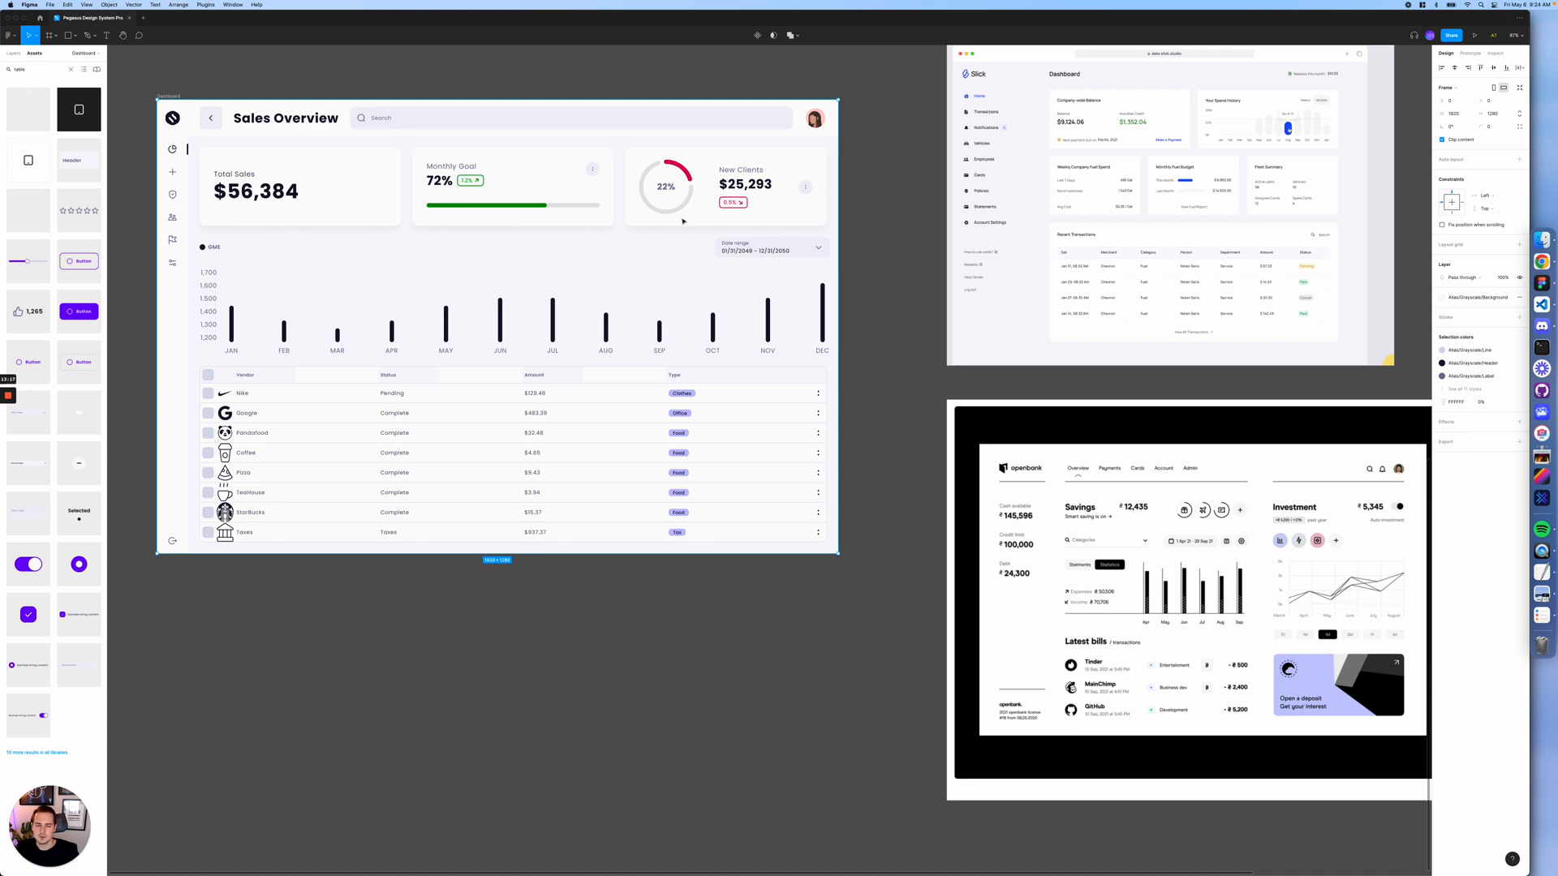
- Find the Credit Card component in the assets, place an instance next to the dashboard and cut it to the clipboard
{"action": "scroll", "coordinate": [683, 221], "scroll_direction": "up", "scroll_amount": 3}
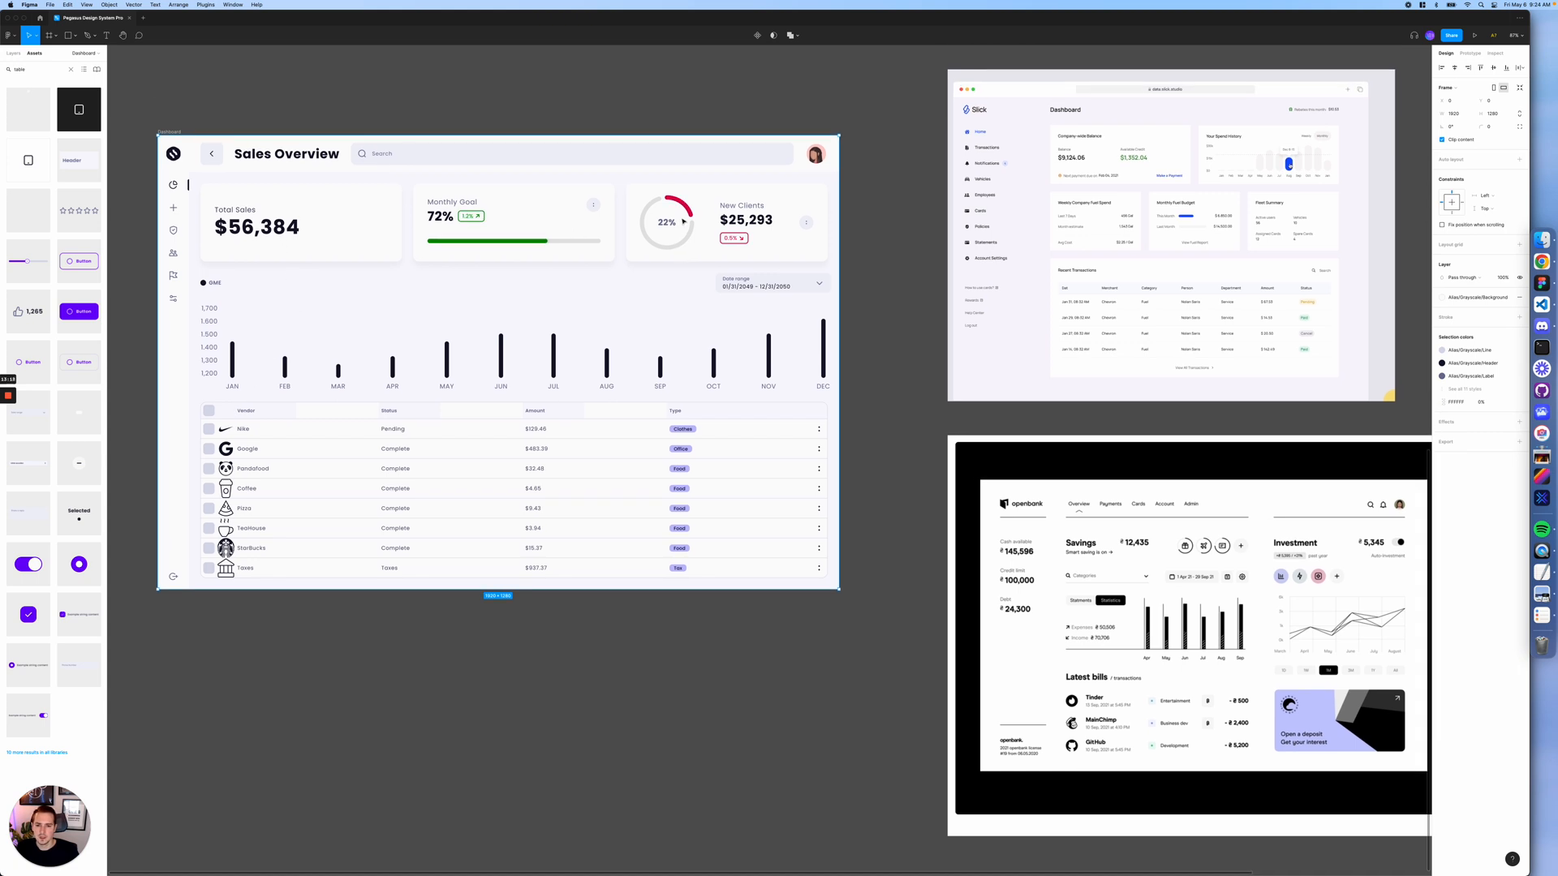
{"action": "double_click", "coordinate": [20, 70]}
{"action": "type", "text": "cre"}
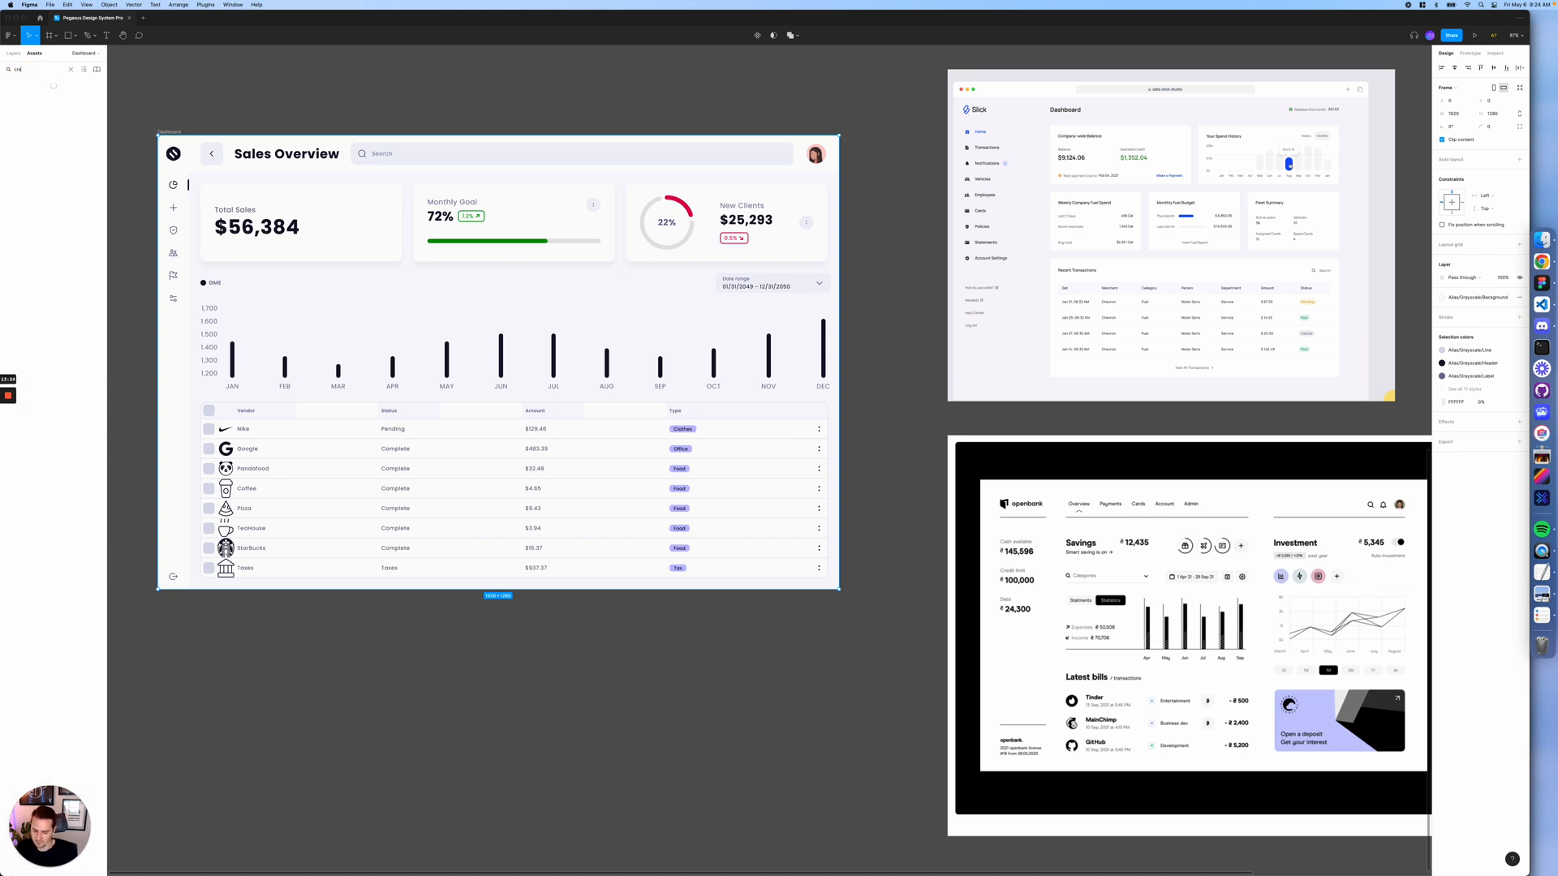
{"action": "type", "text": "di"}
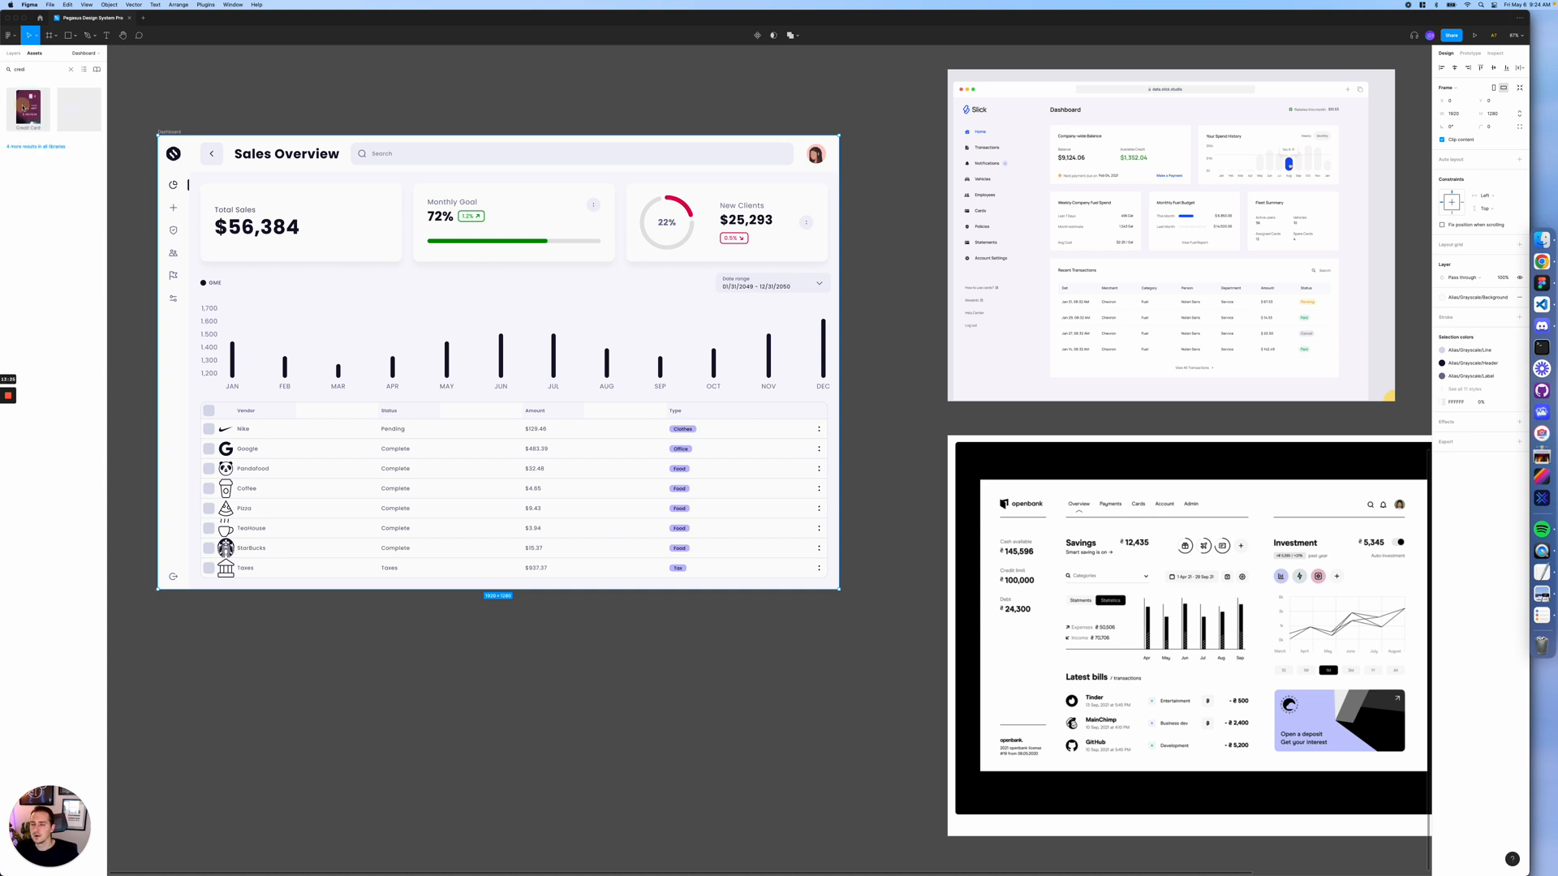
{"action": "left_click_drag", "start_coordinate": [26, 107], "coordinate": [718, 689]}
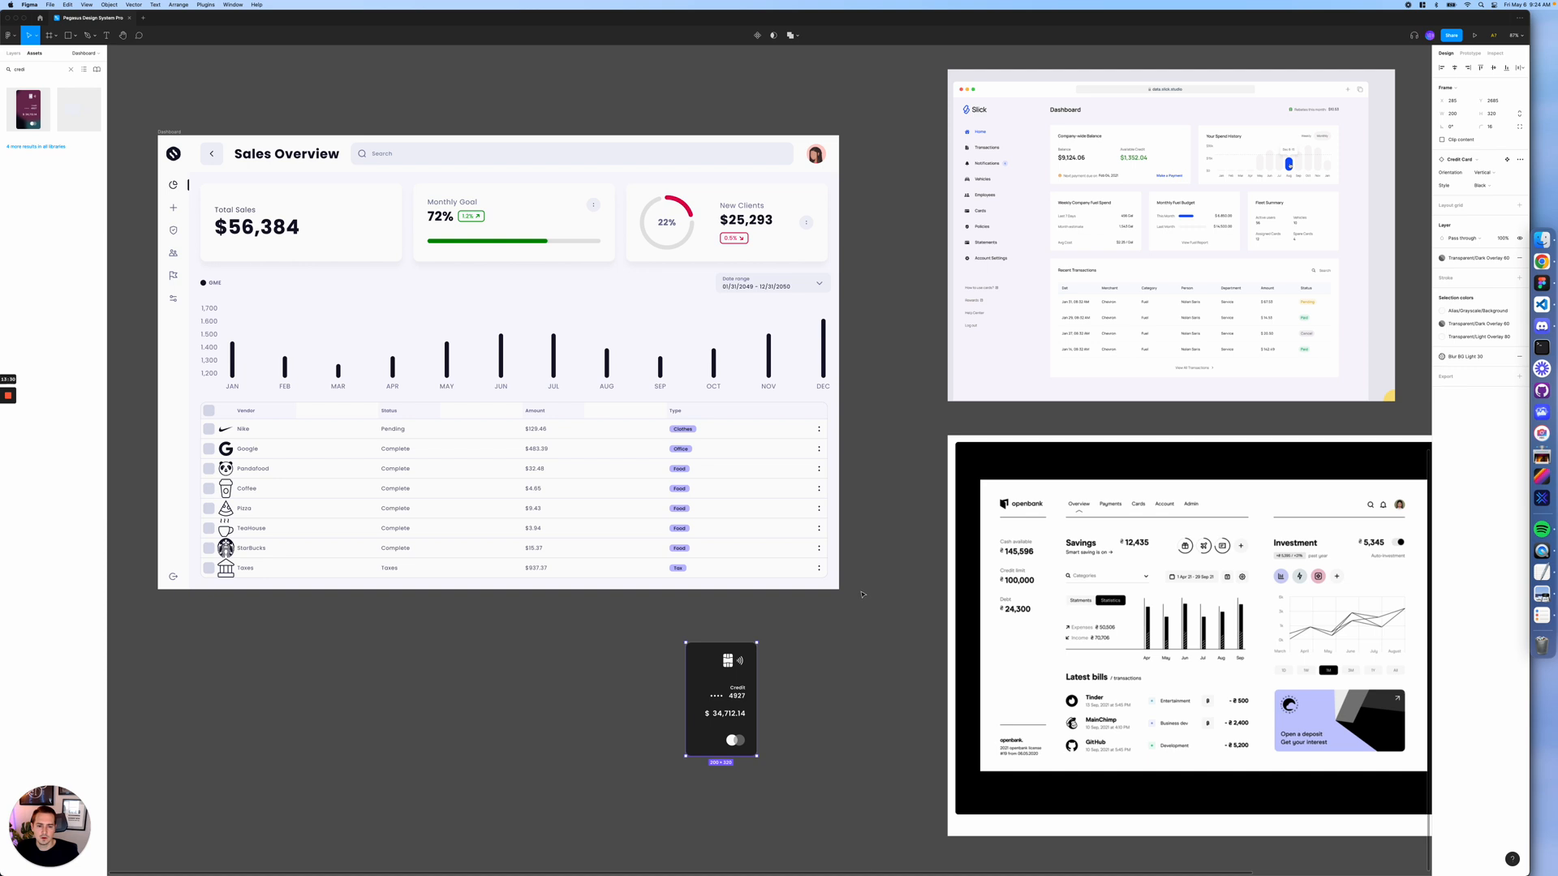
{"action": "left_click_drag", "start_coordinate": [734, 687], "coordinate": [879, 318]}
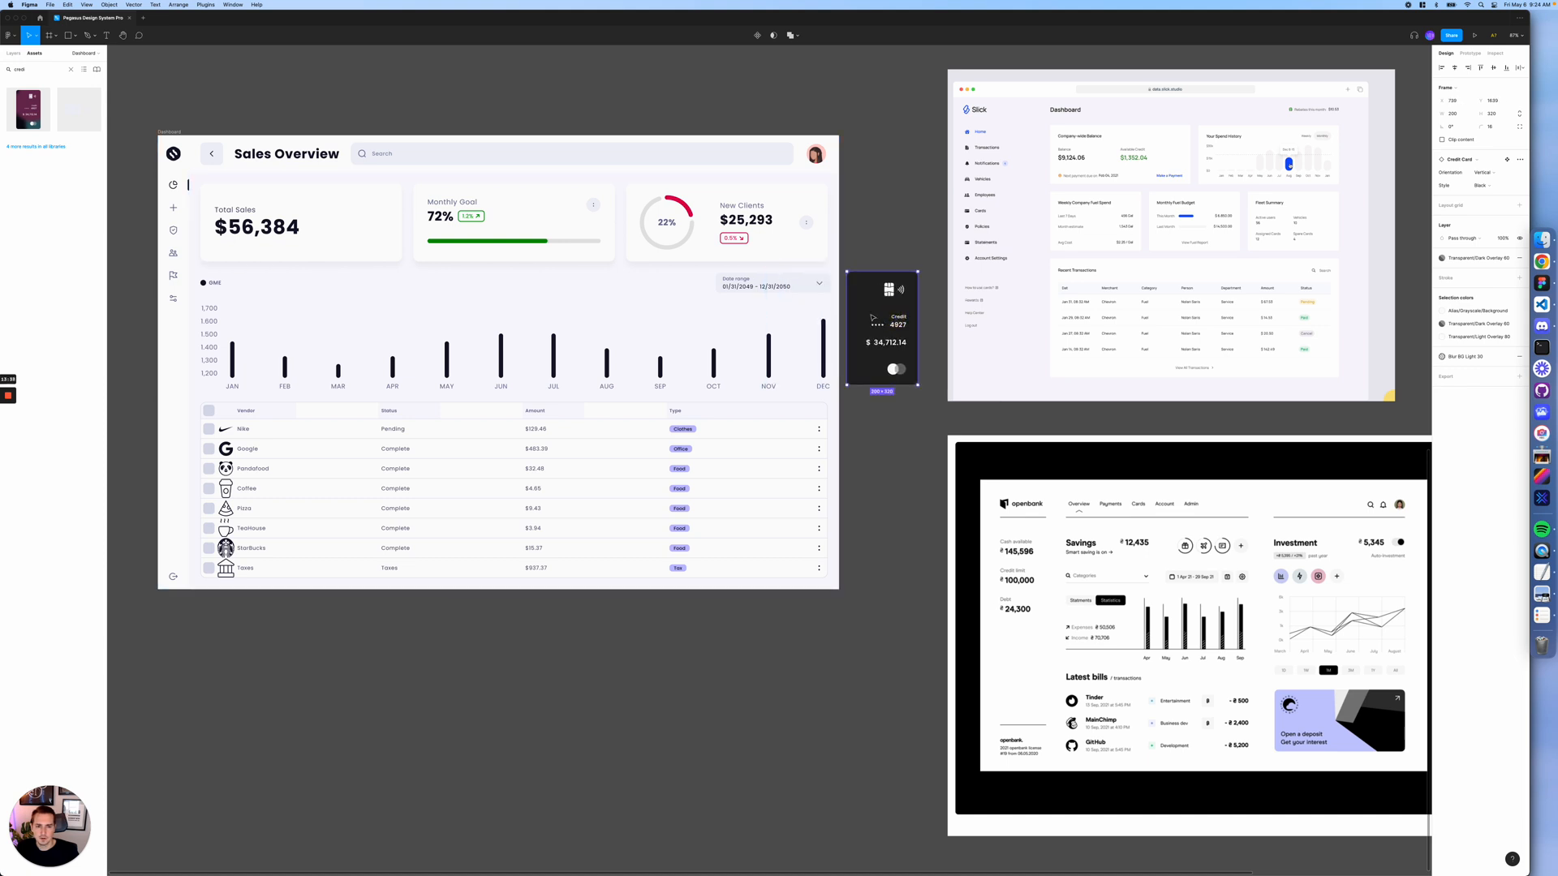
{"action": "key", "text": "Delete"}
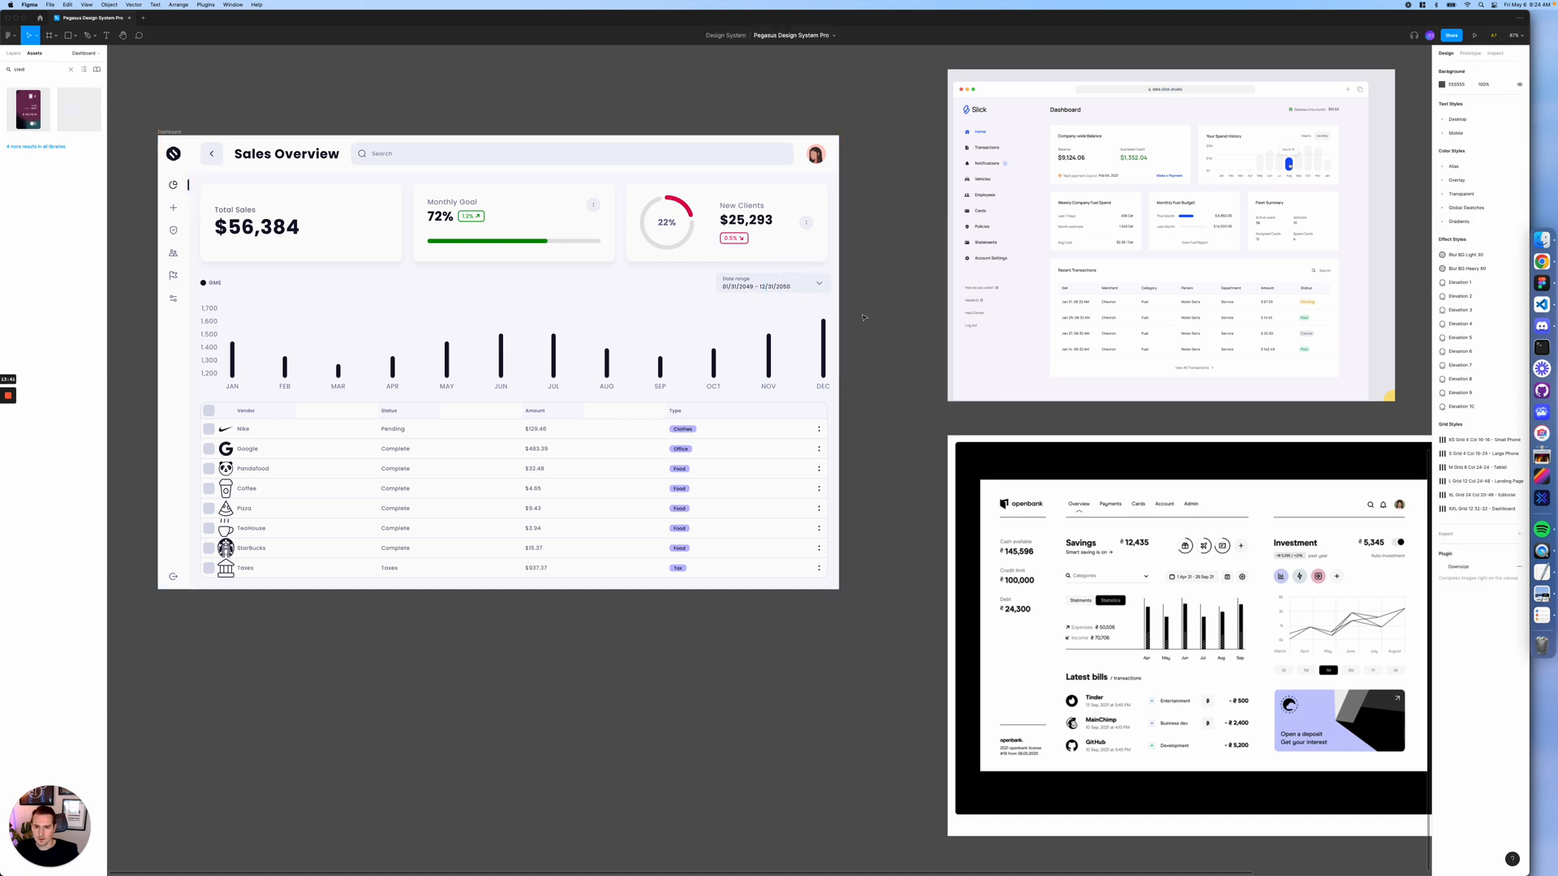
- Wrap the bar chart in a horizontal auto layout frame with 0 padding and an item spacing of 32
{"action": "left_click", "coordinate": [637, 332]}
{"action": "double_click", "coordinate": [637, 331]}
{"action": "double_click", "coordinate": [485, 305]}
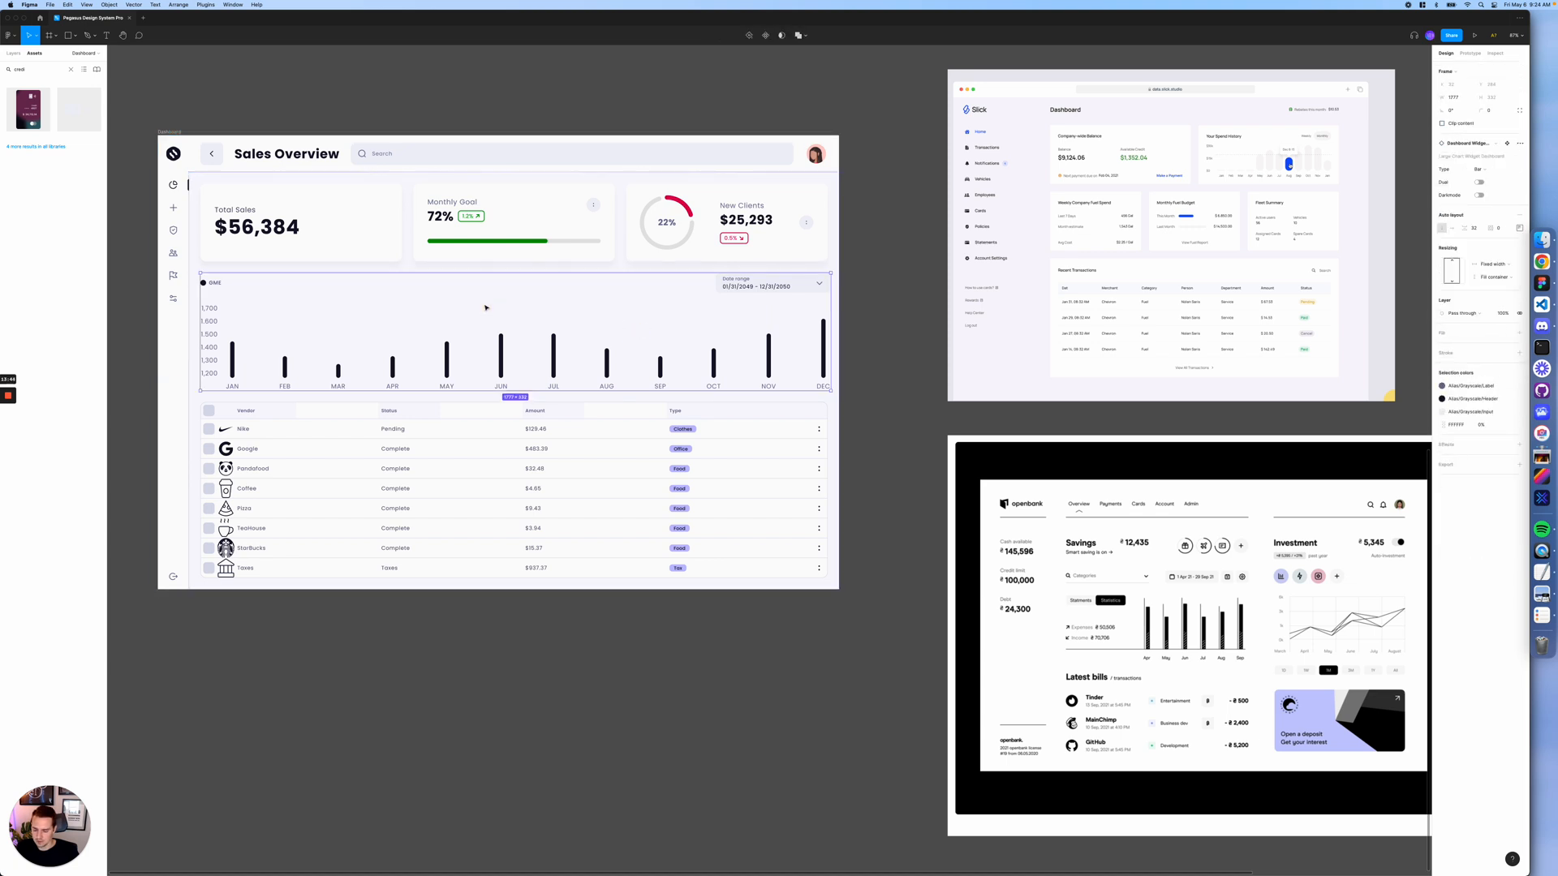
{"action": "key", "text": "shift+a"}
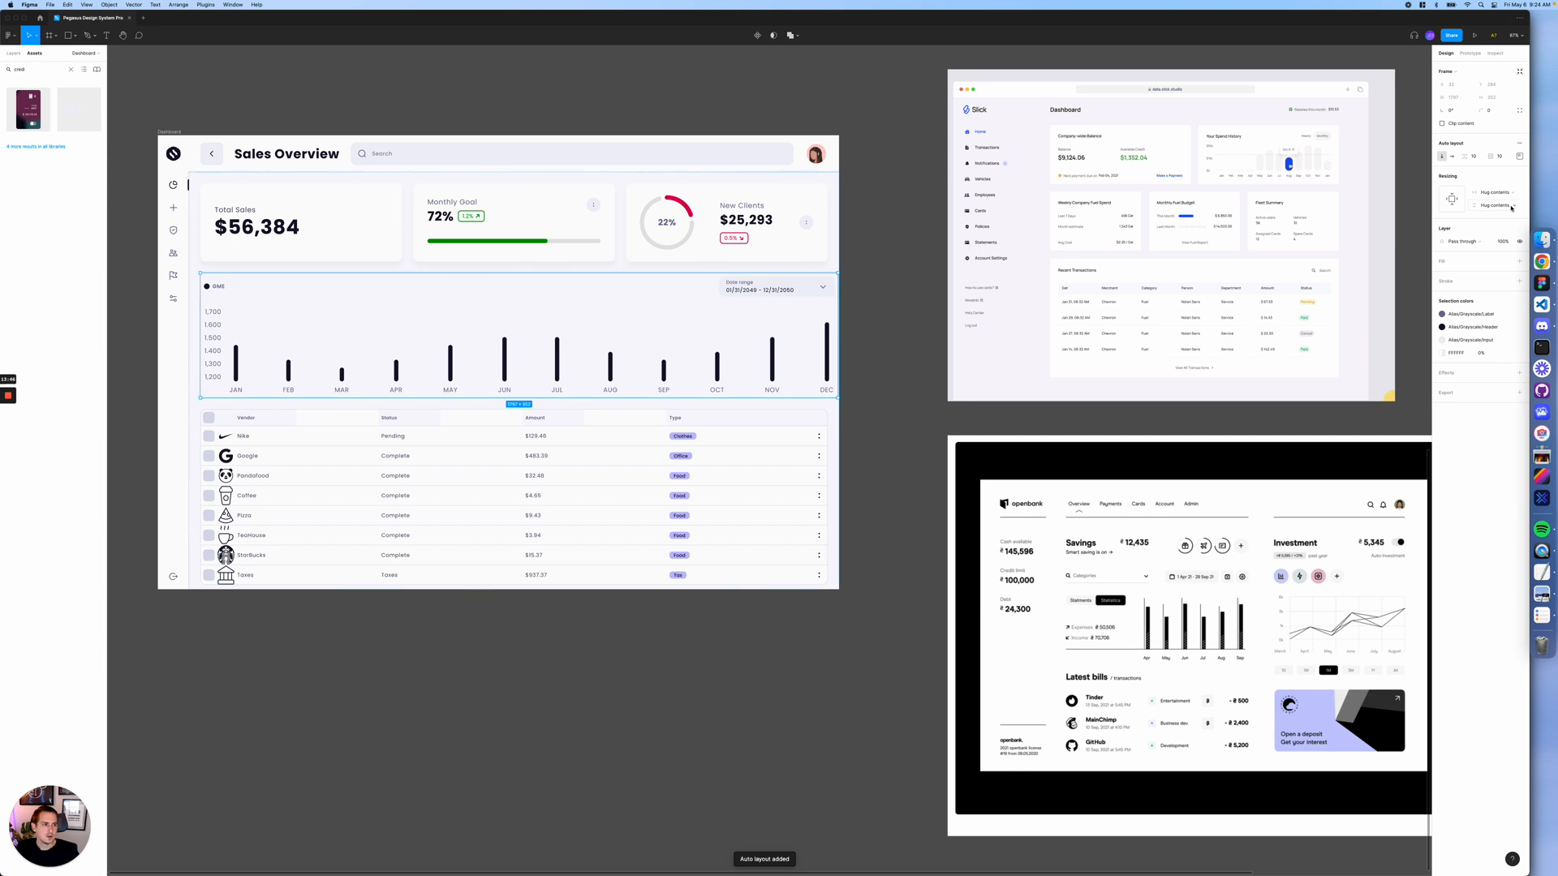
{"action": "left_click", "coordinate": [1499, 158]}
{"action": "type", "text": "0"}
{"action": "left_click", "coordinate": [1473, 157]}
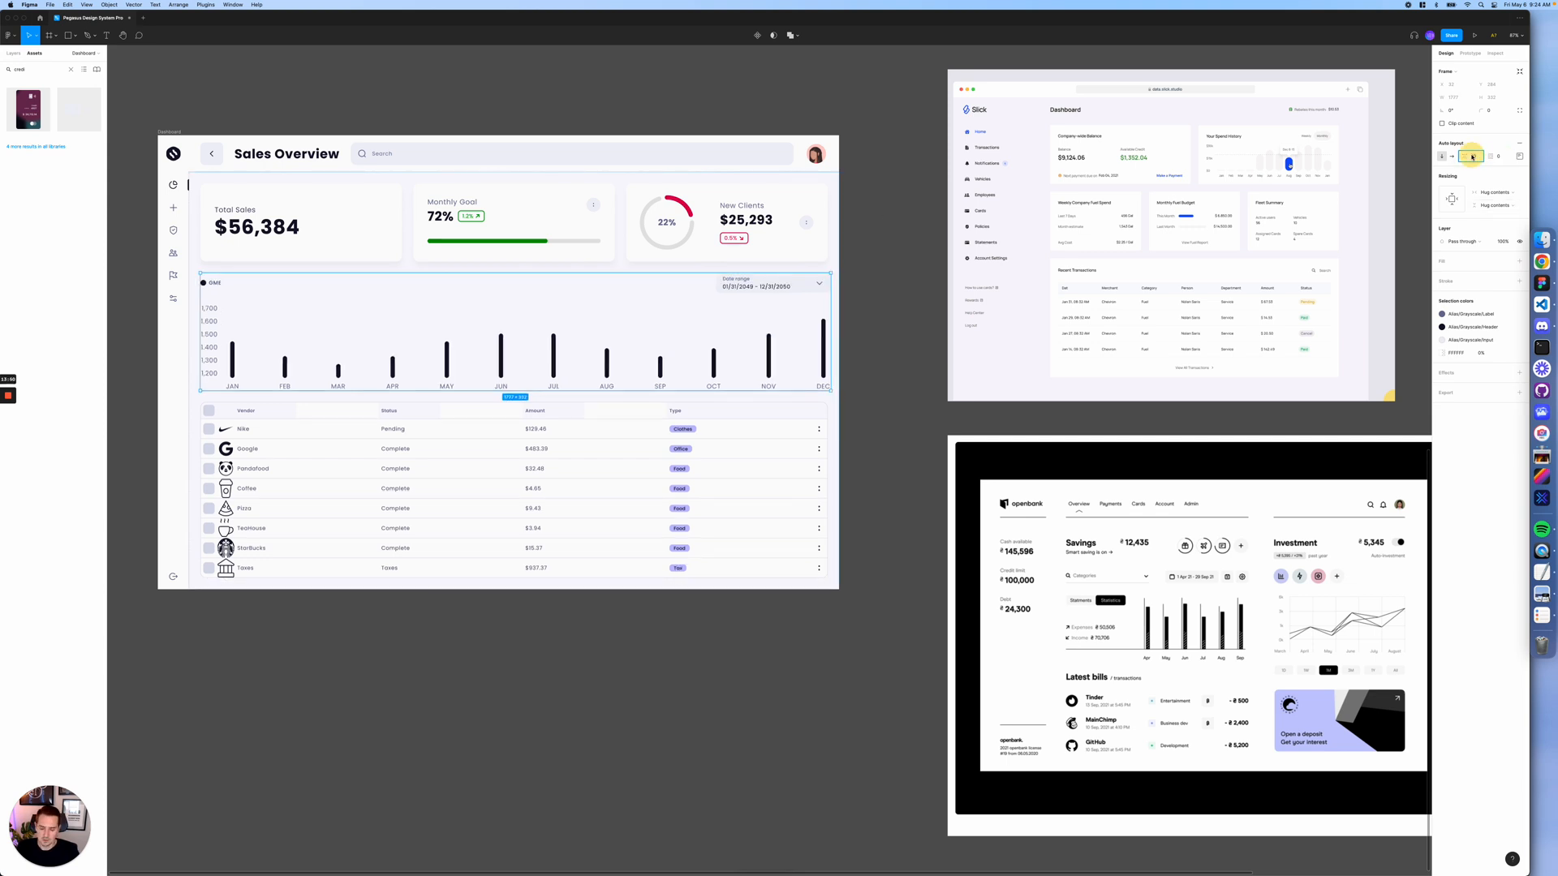
{"action": "left_click", "coordinate": [1451, 157]}
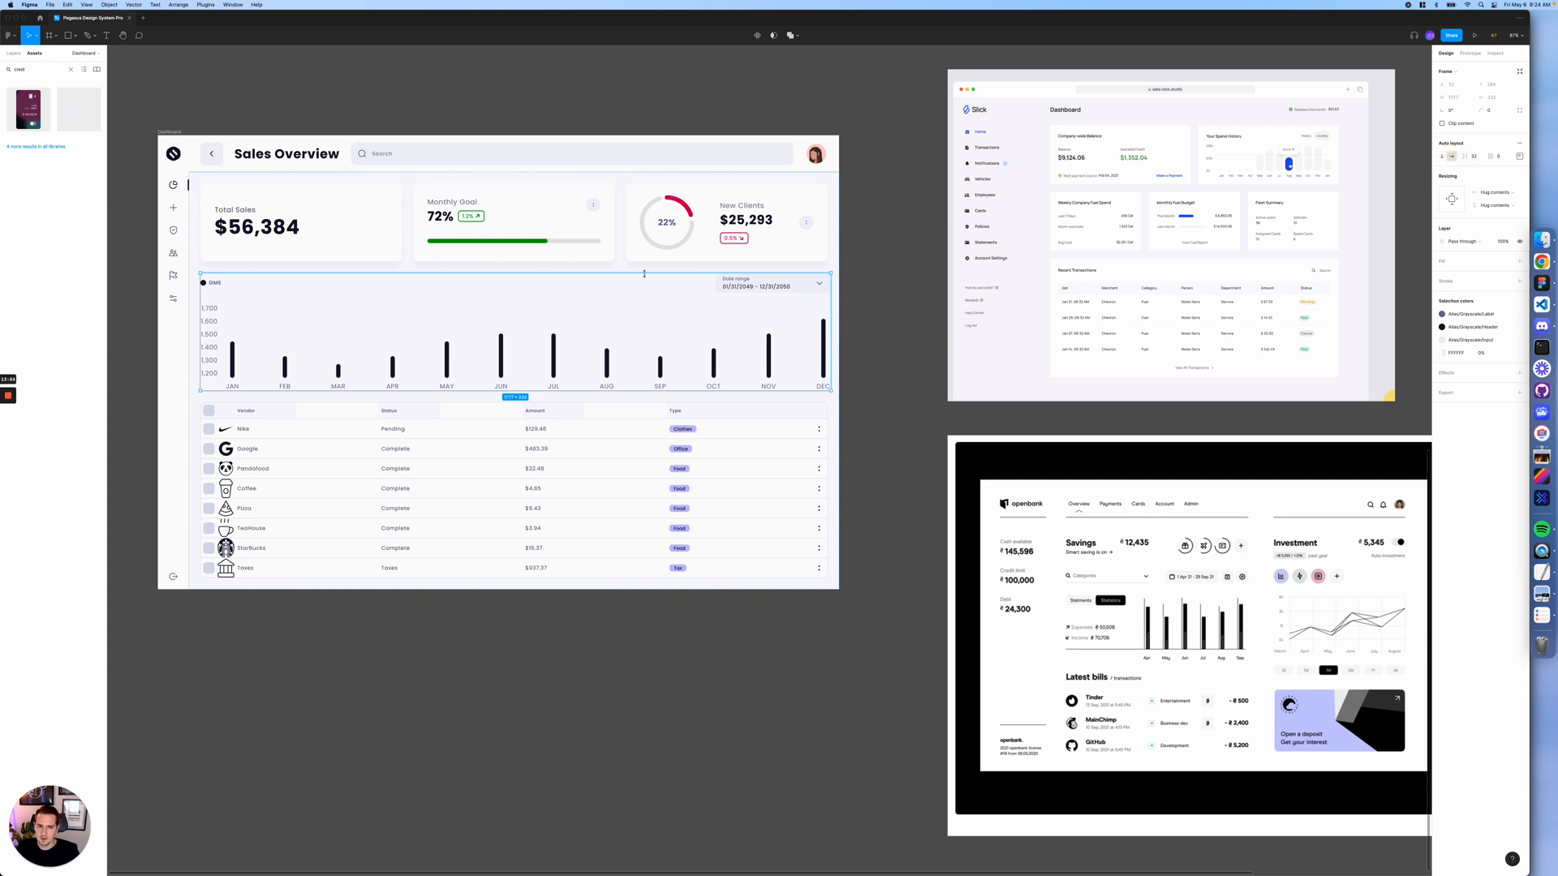
- Paste the Credit Card into the bar chart's new frame and set the chart's horizontal resizing to Fill container
{"action": "key", "text": "super+v"}
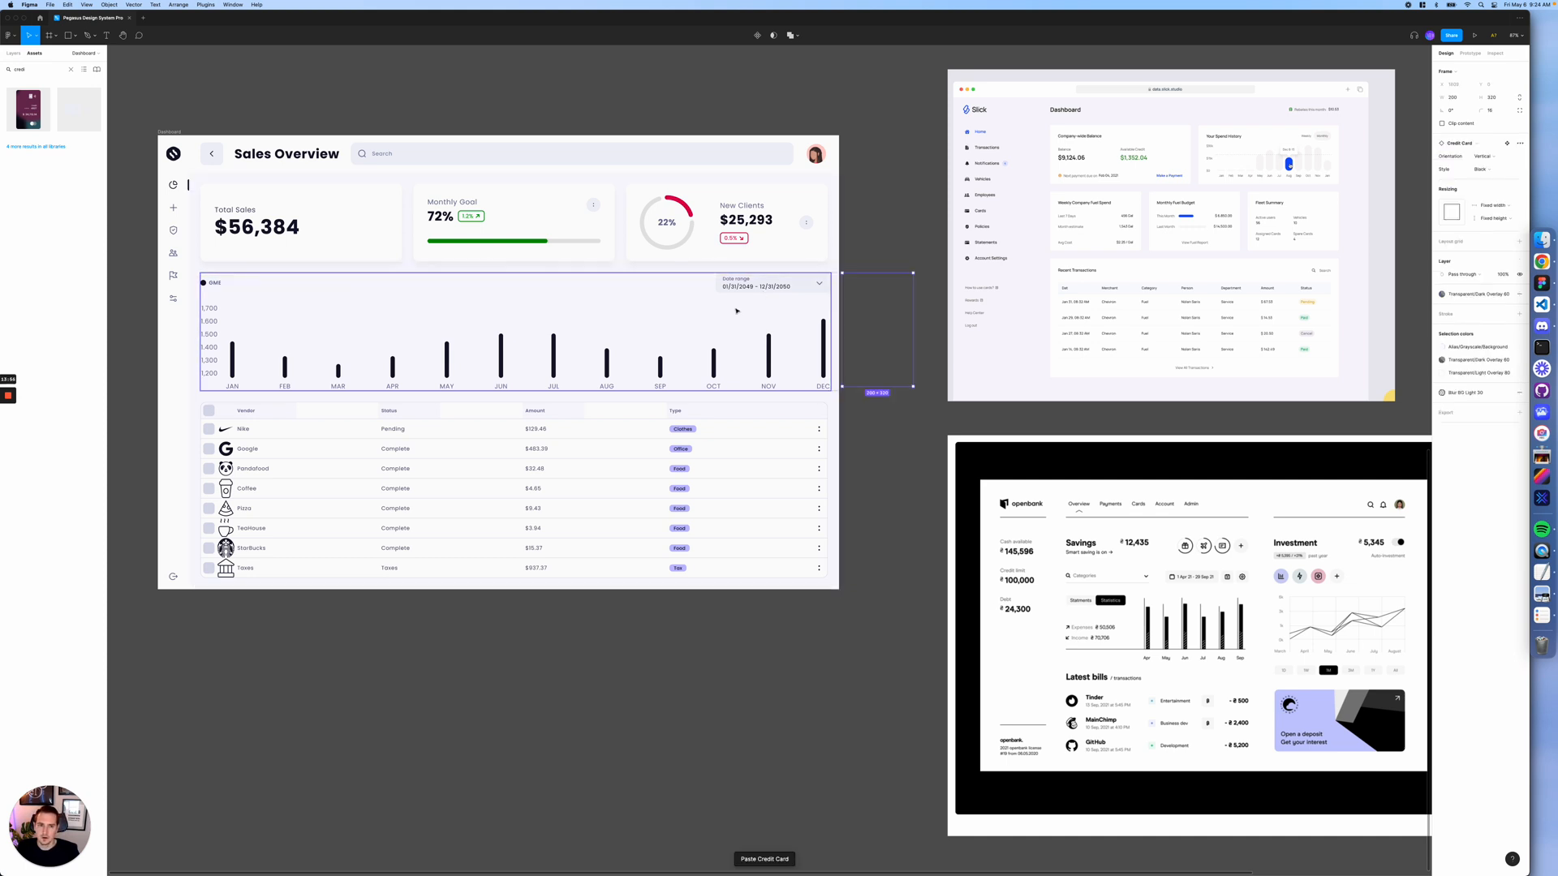
{"action": "left_click", "coordinate": [736, 311]}
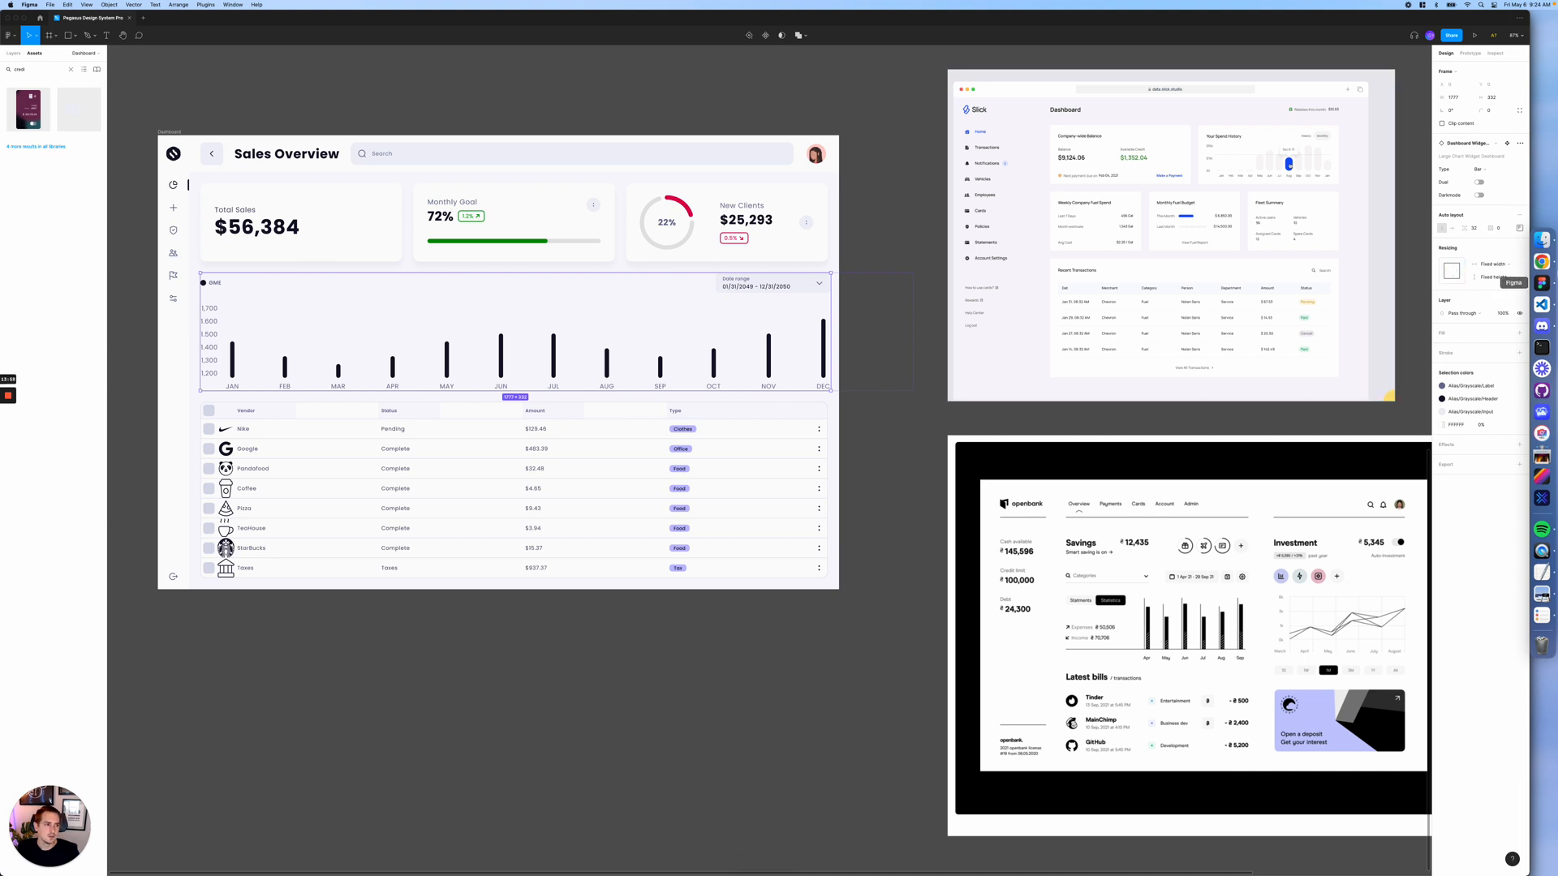
{"action": "left_click", "coordinate": [1492, 267]}
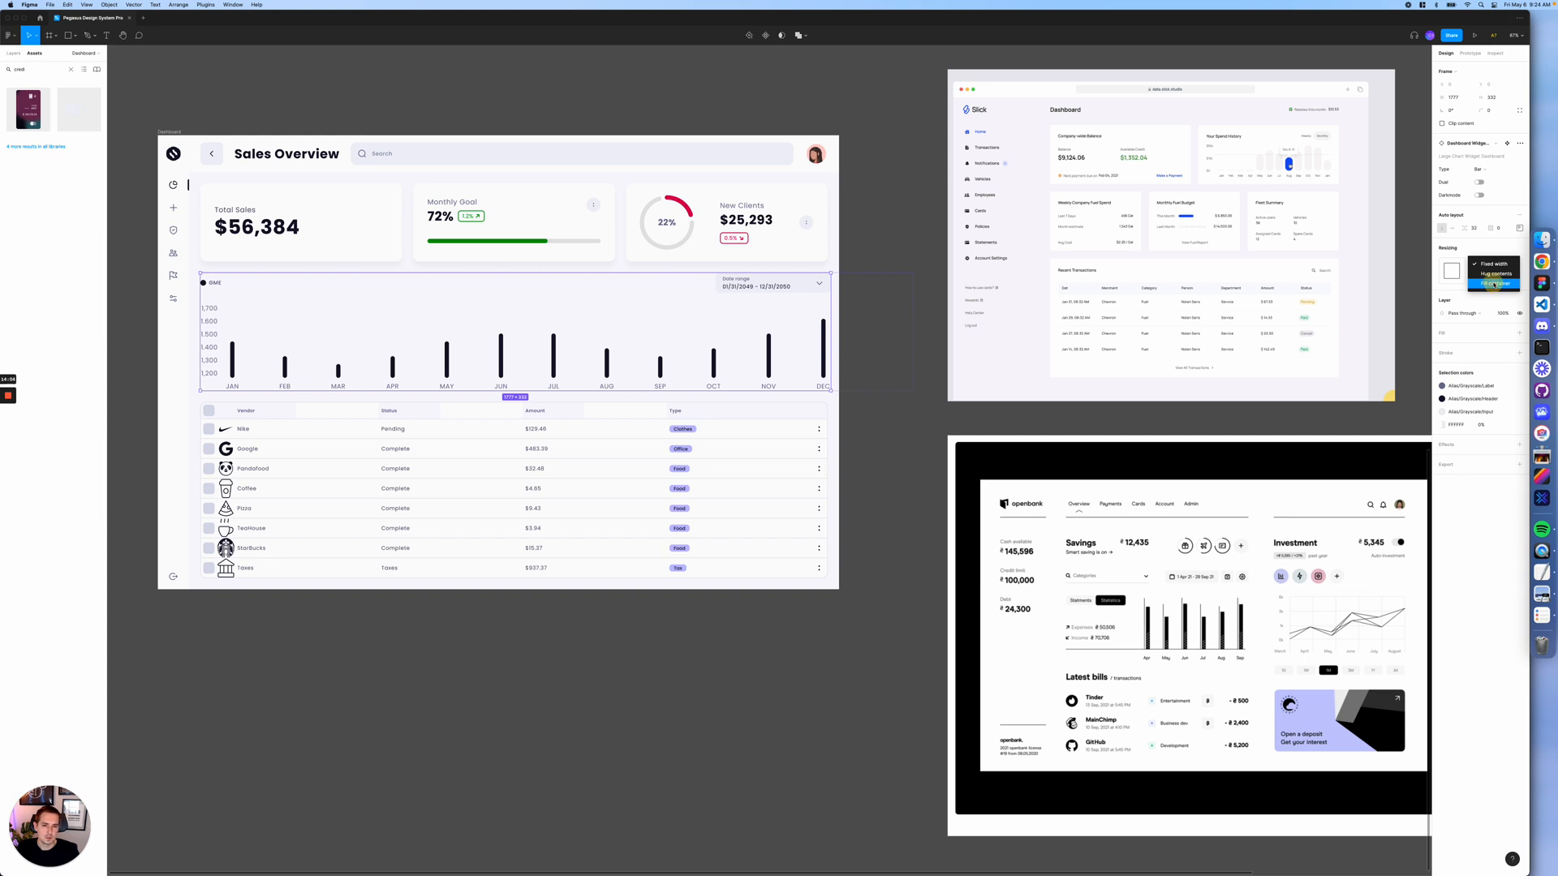
{"action": "left_click", "coordinate": [1495, 283]}
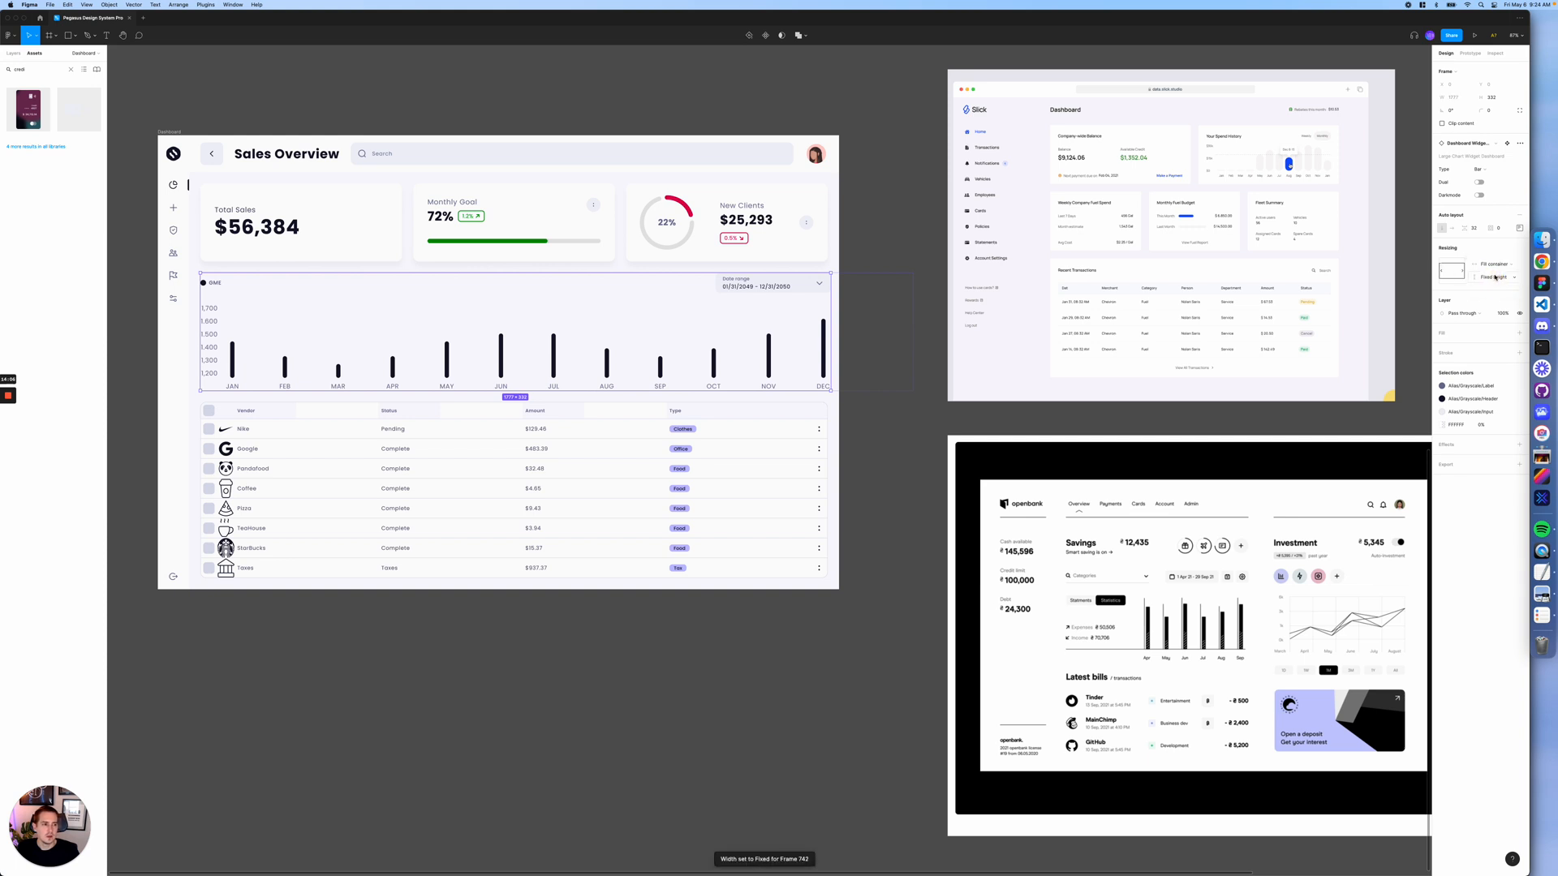
{"action": "left_click", "coordinate": [1493, 277]}
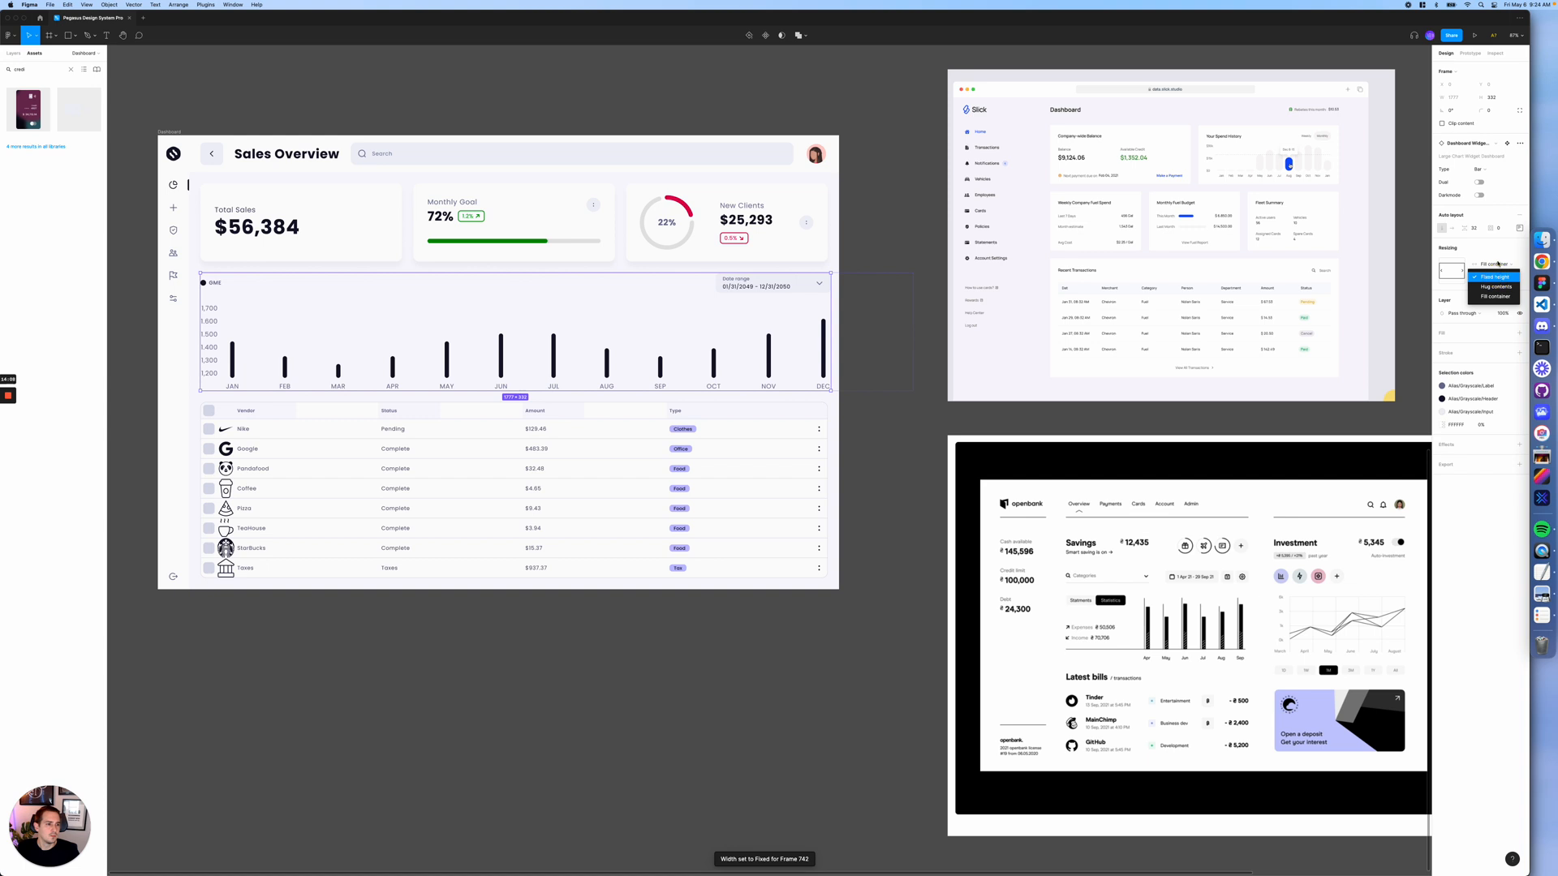
{"action": "left_click", "coordinate": [866, 258]}
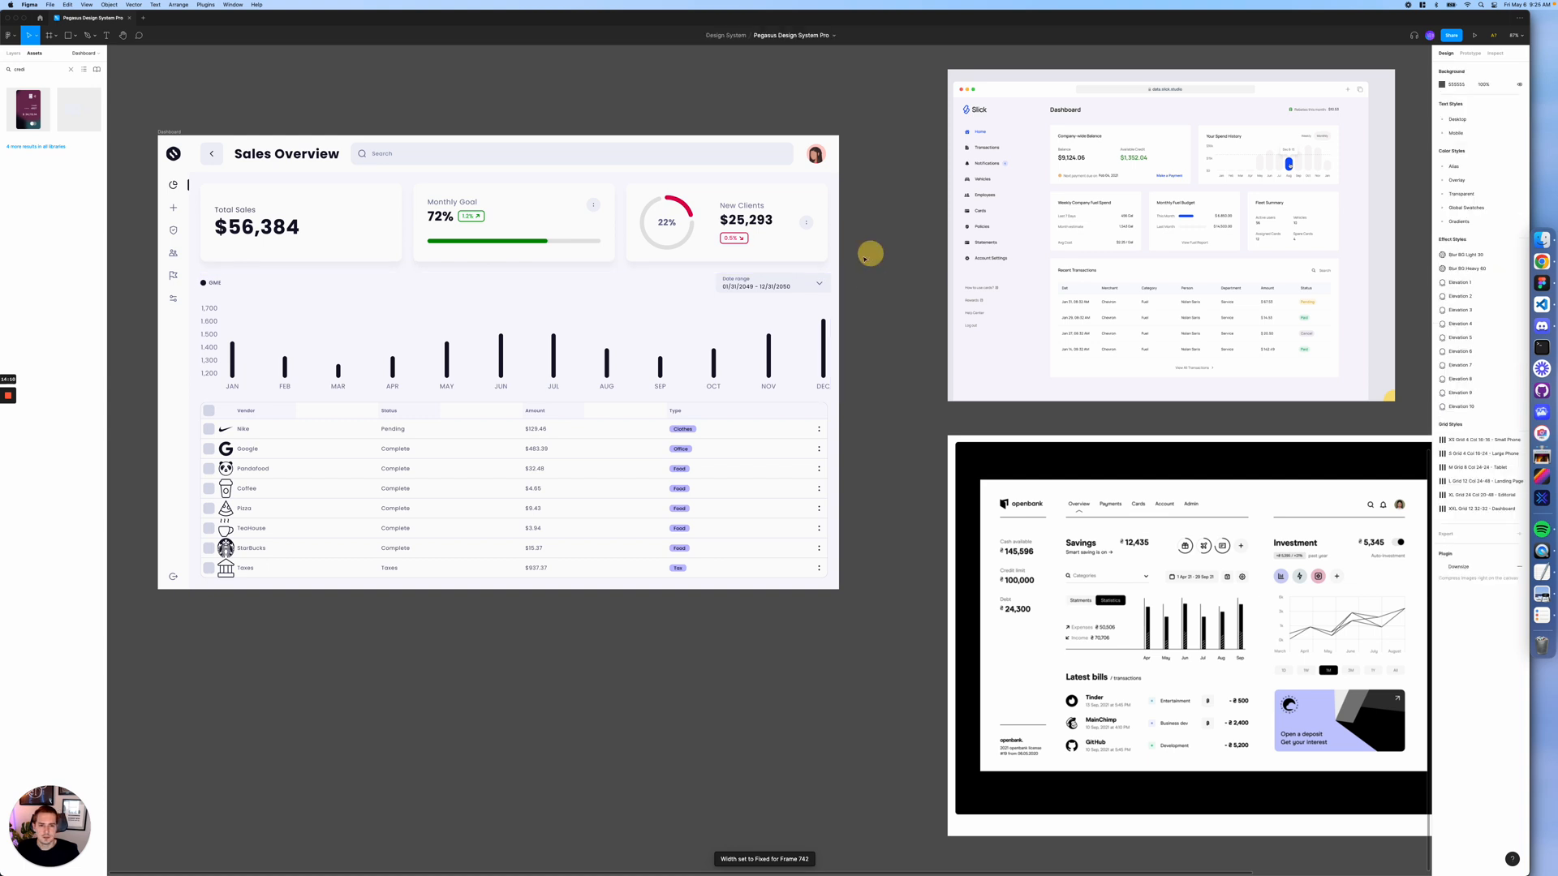
- Set the horizontal resizing of the frame holding the chart and credit card to Fill container
{"action": "left_click", "coordinate": [777, 316]}
{"action": "double_click", "coordinate": [777, 315]}
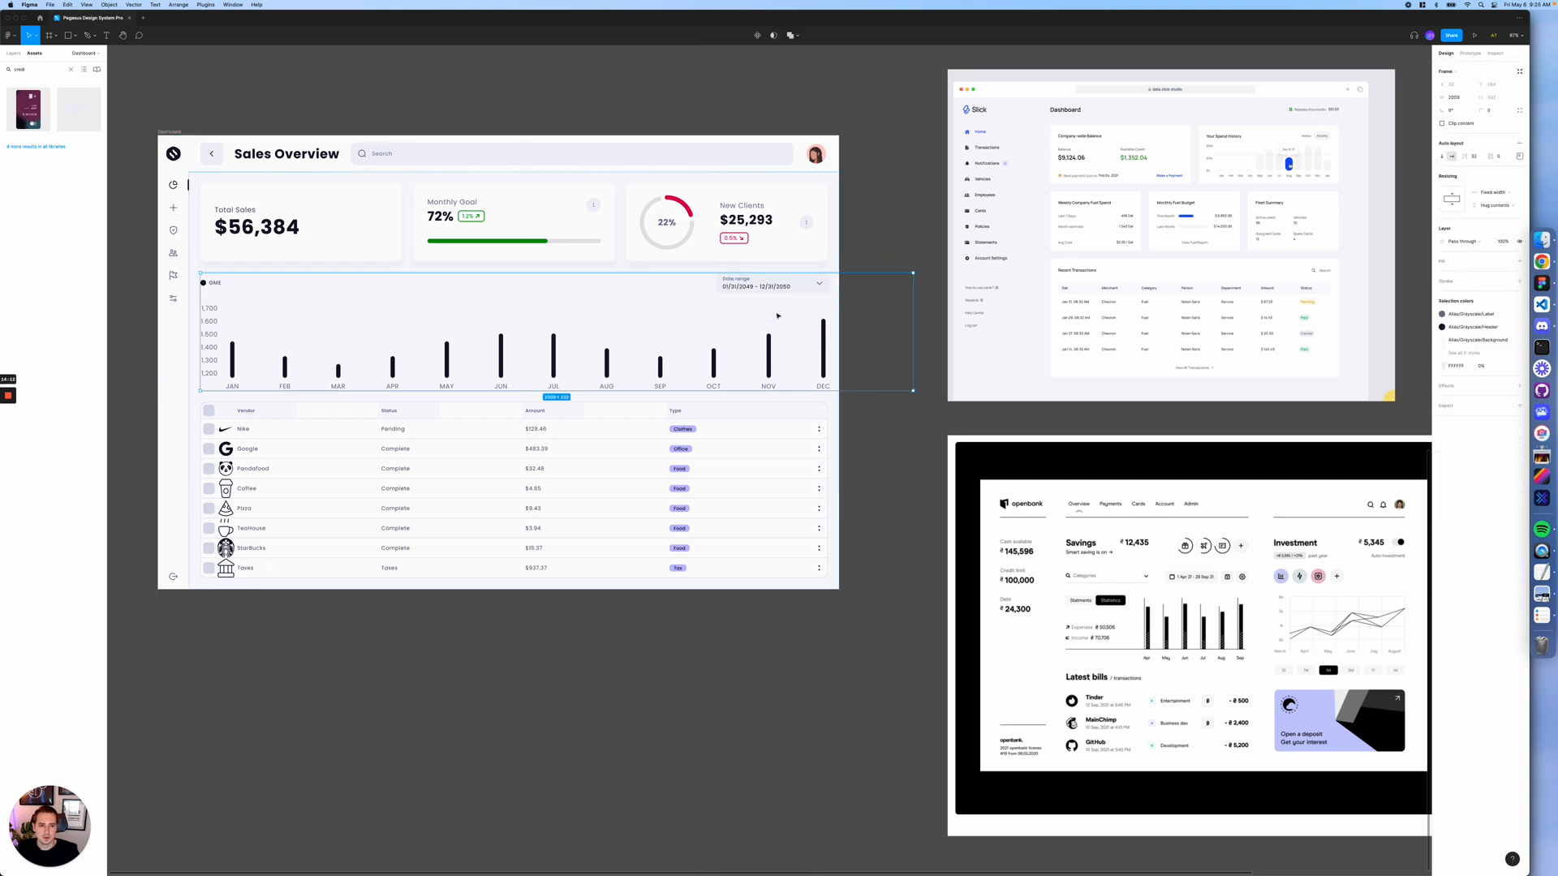
{"action": "left_click", "coordinate": [1488, 193]}
{"action": "left_click", "coordinate": [1496, 213]}
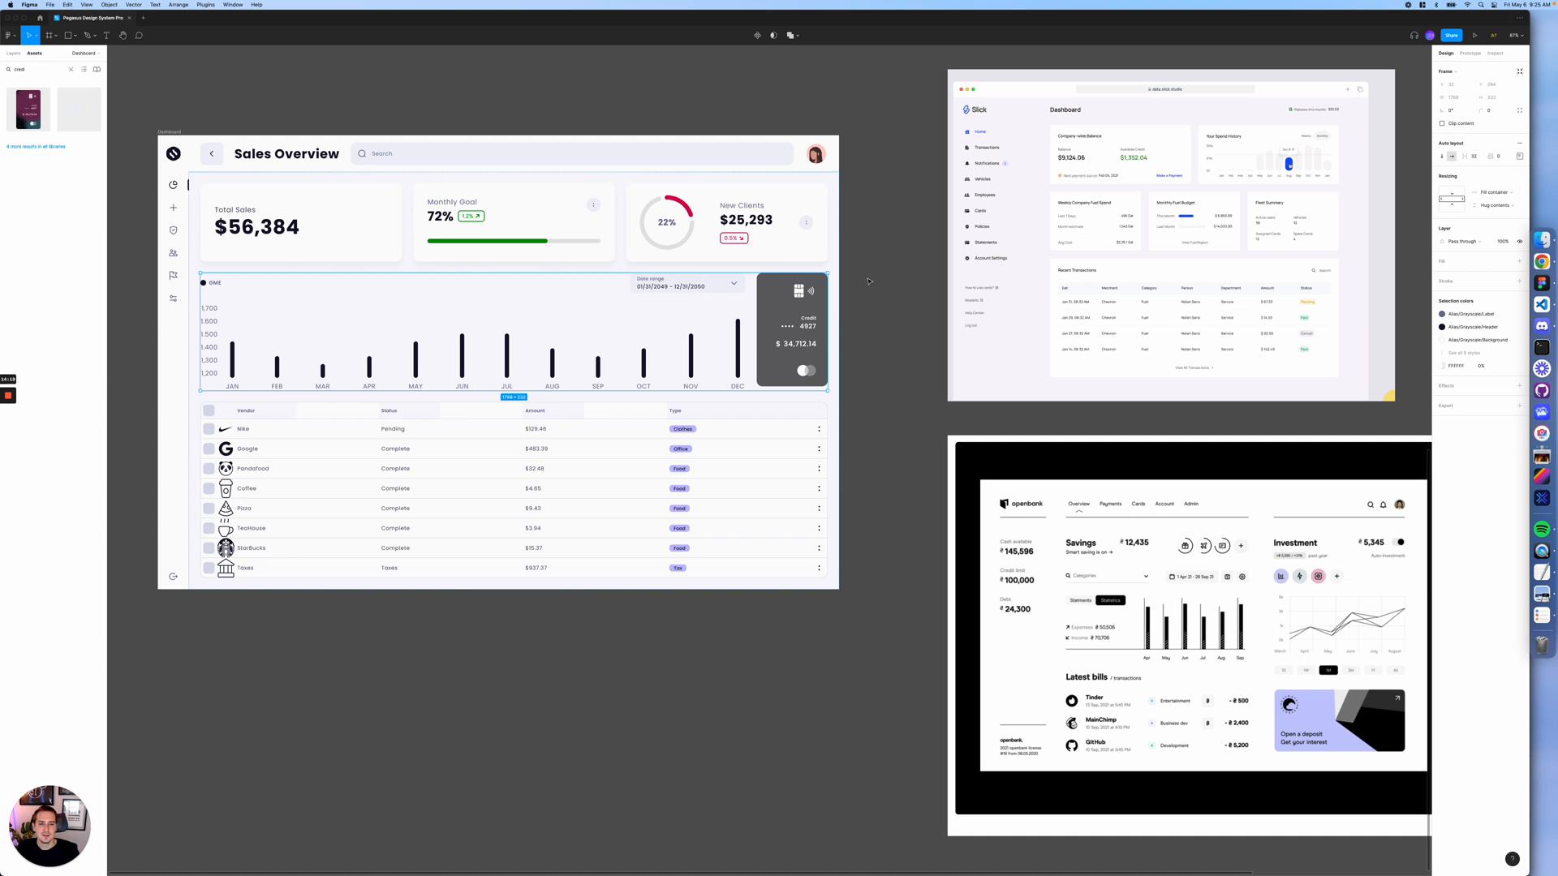
{"action": "left_click", "coordinate": [881, 299]}
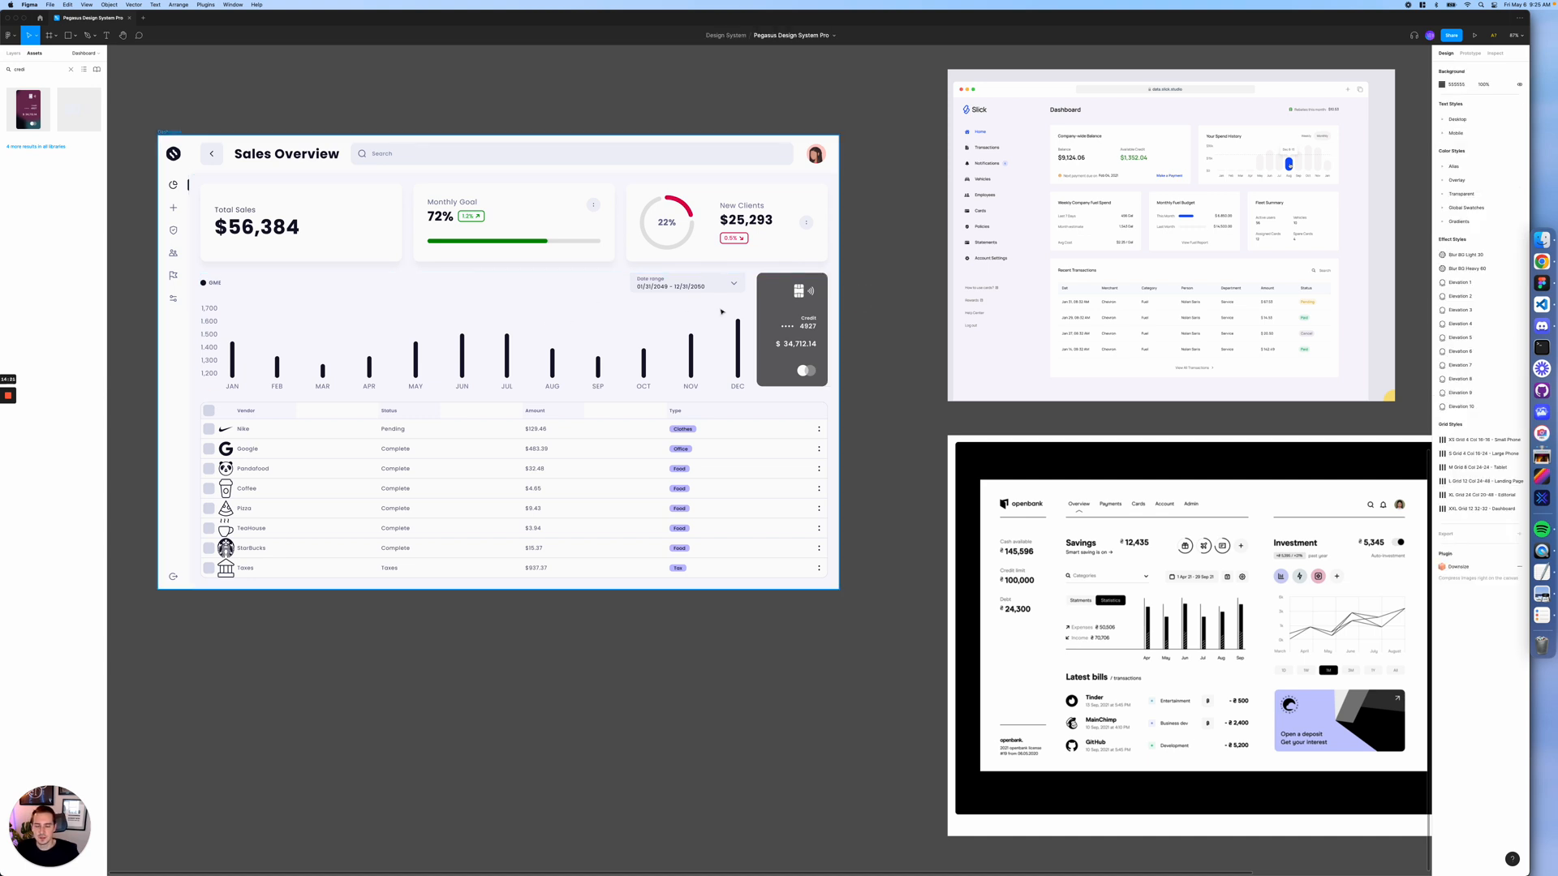
- Try the Color and White styles on the credit card and settle on the Split style
{"action": "double_click", "coordinate": [798, 306]}
{"action": "double_click", "coordinate": [798, 306]}
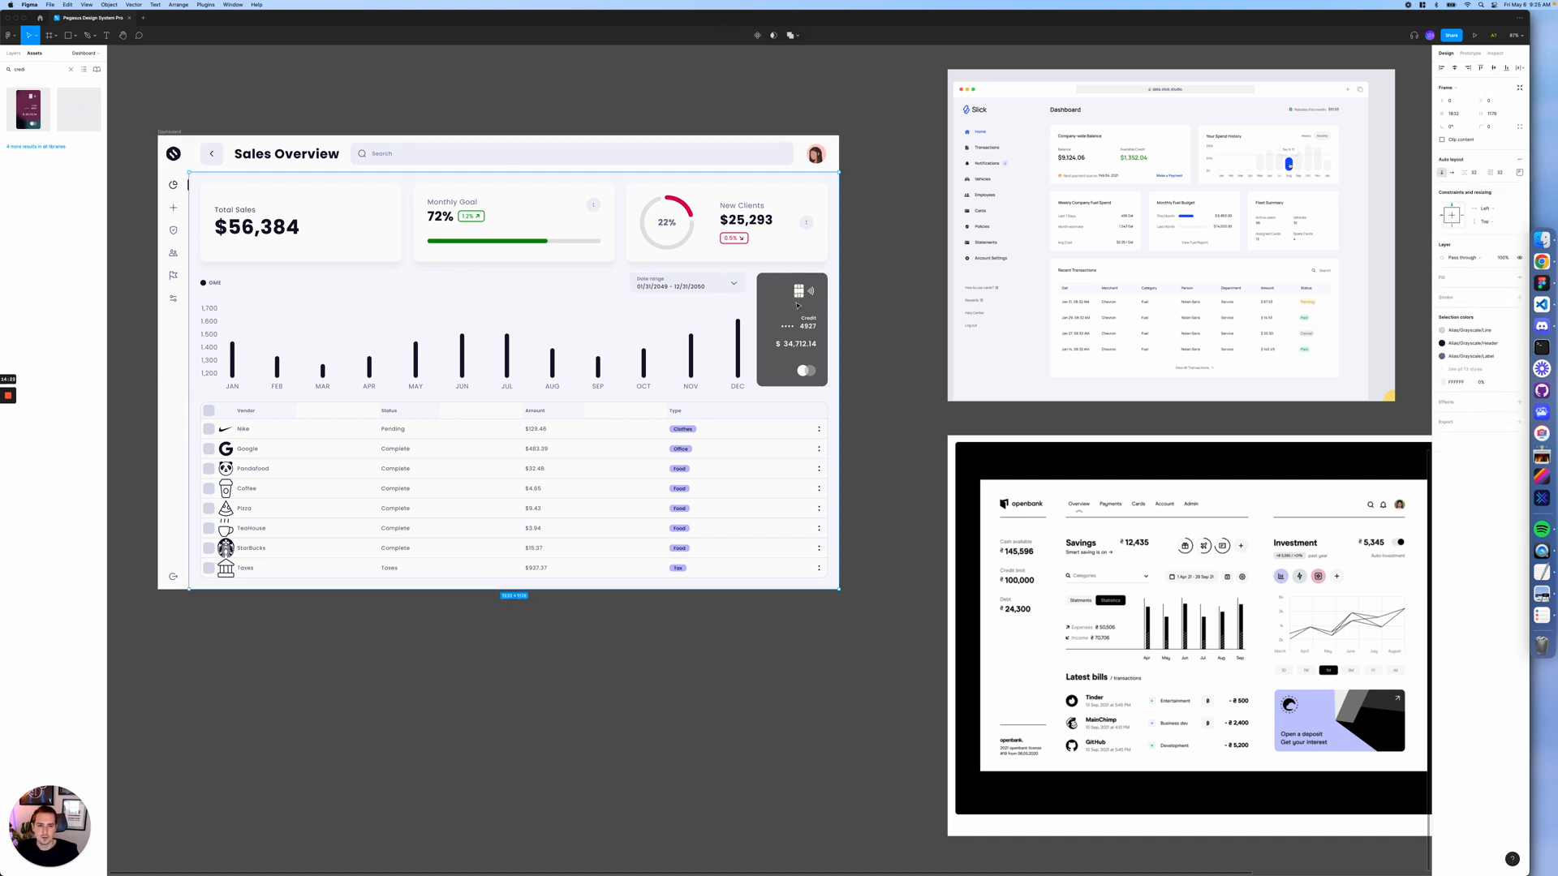
{"action": "double_click", "coordinate": [798, 306]}
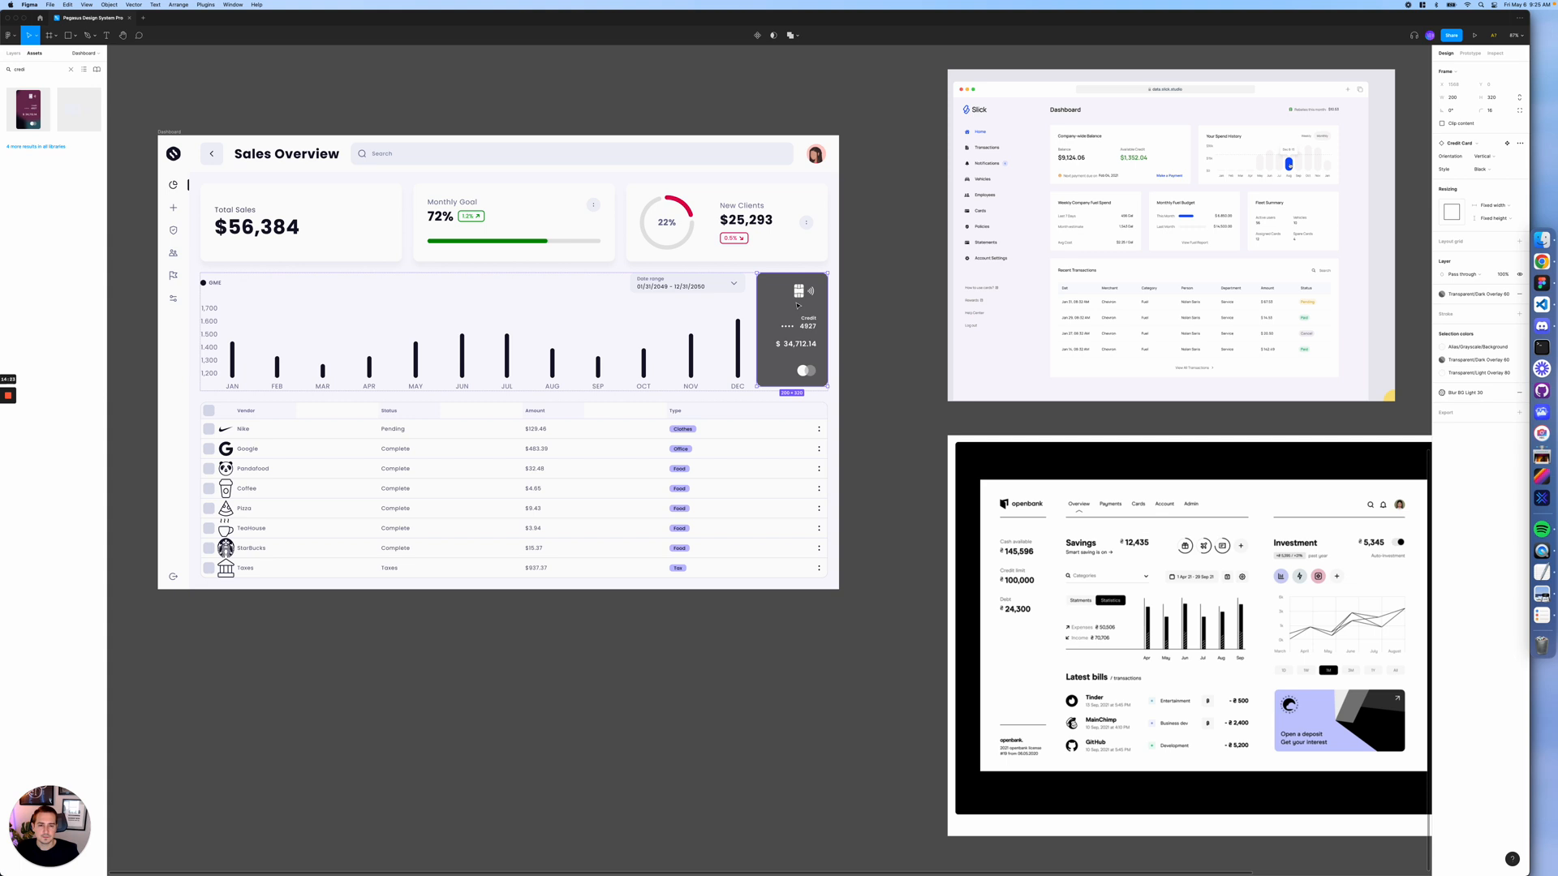
{"action": "left_click", "coordinate": [1488, 169]}
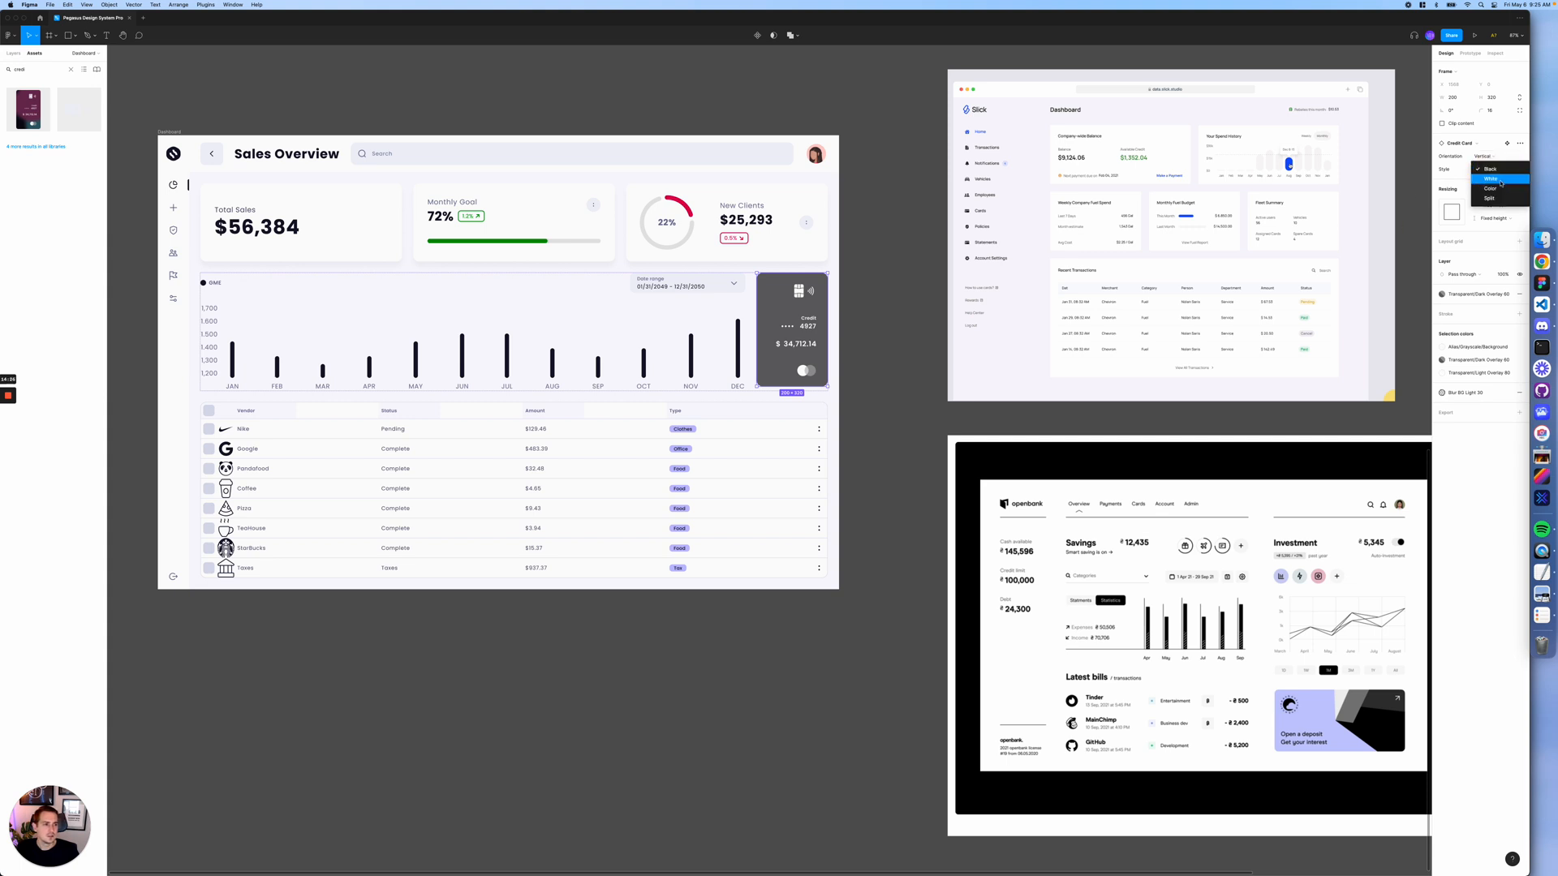
{"action": "left_click", "coordinate": [1499, 189]}
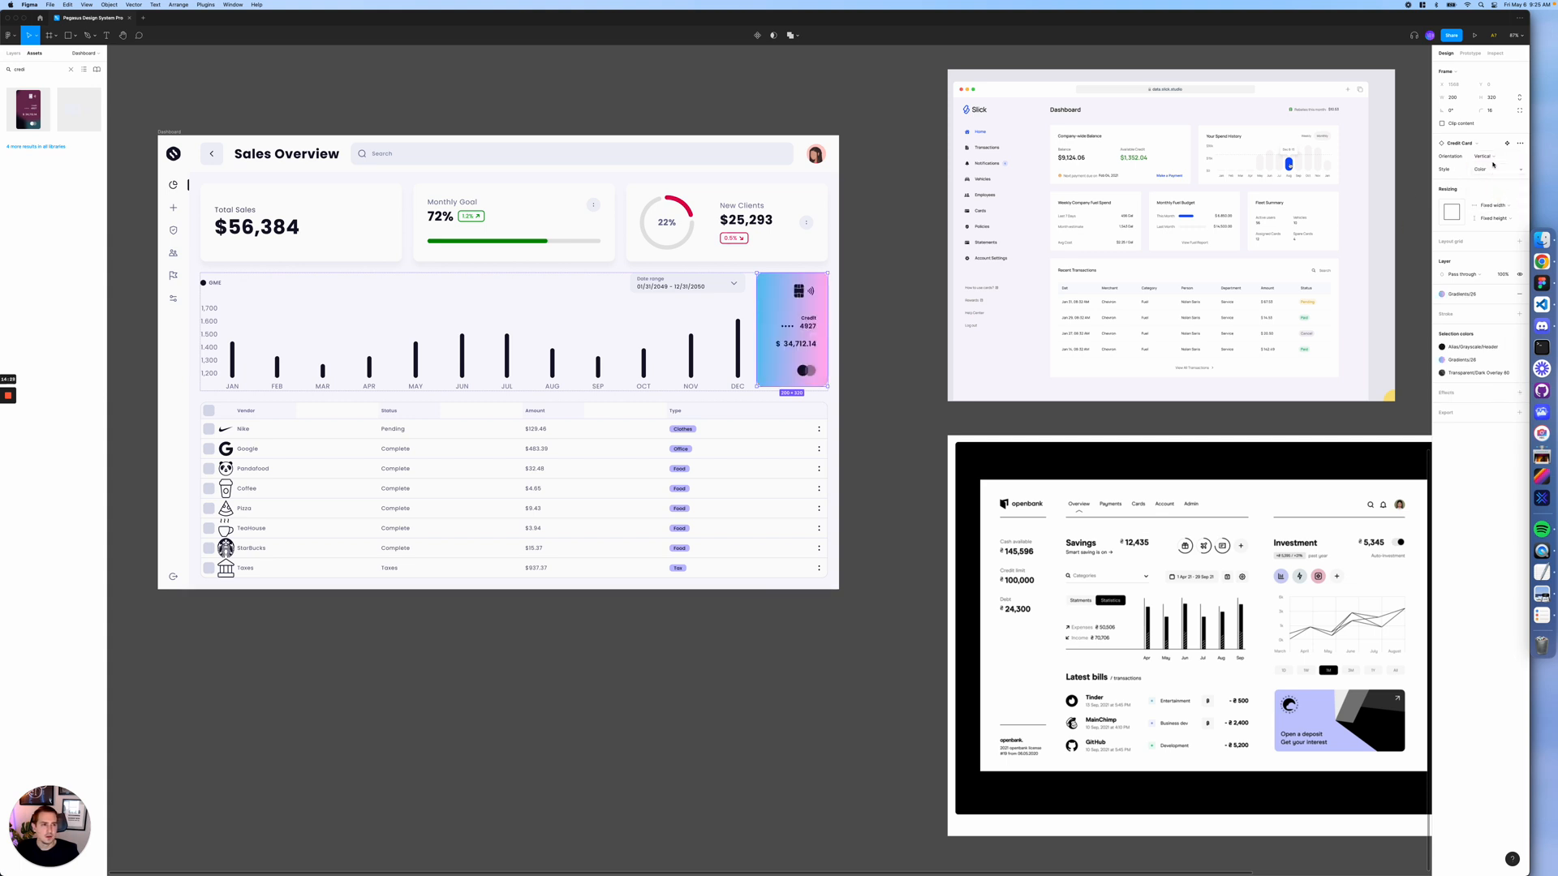
{"action": "left_click", "coordinate": [1493, 166]}
{"action": "left_click", "coordinate": [1490, 173]}
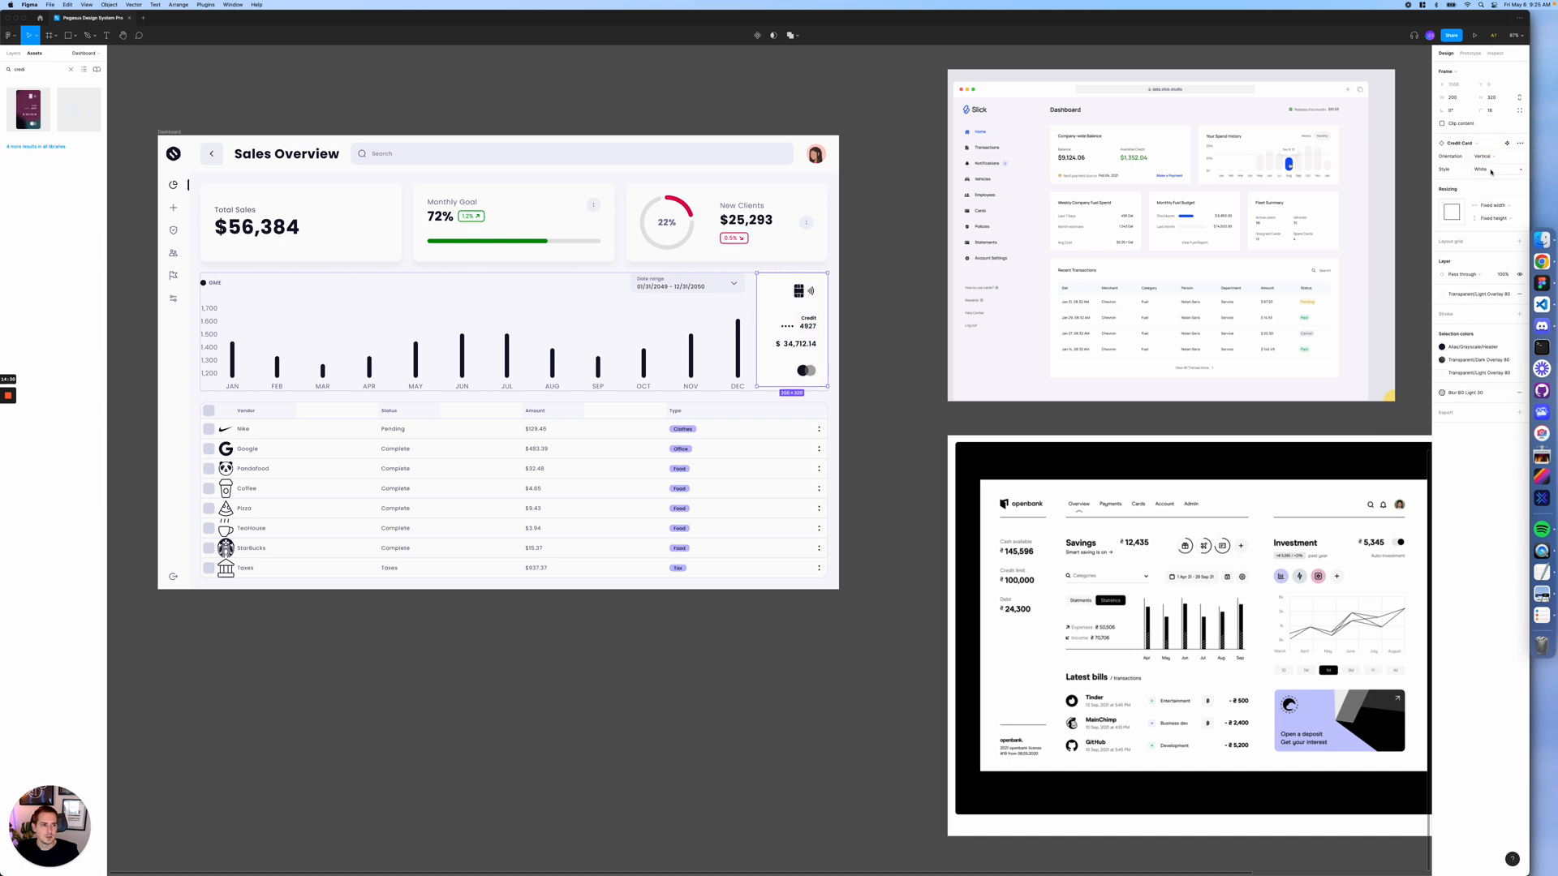
{"action": "left_click", "coordinate": [1491, 170]}
{"action": "left_click", "coordinate": [1494, 190]}
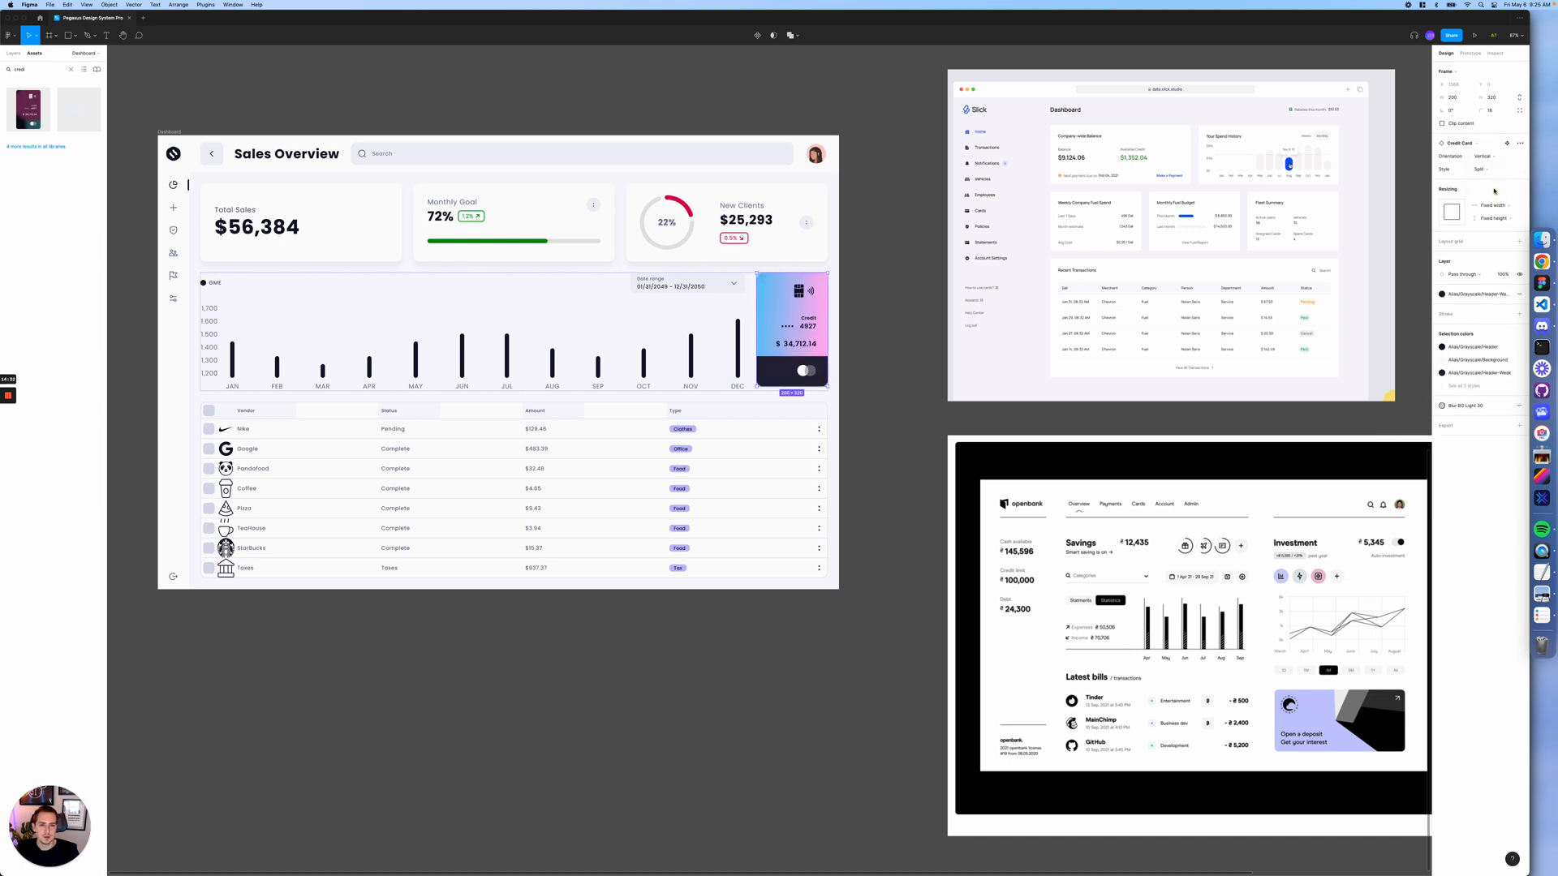
{"action": "left_click", "coordinate": [763, 231]}
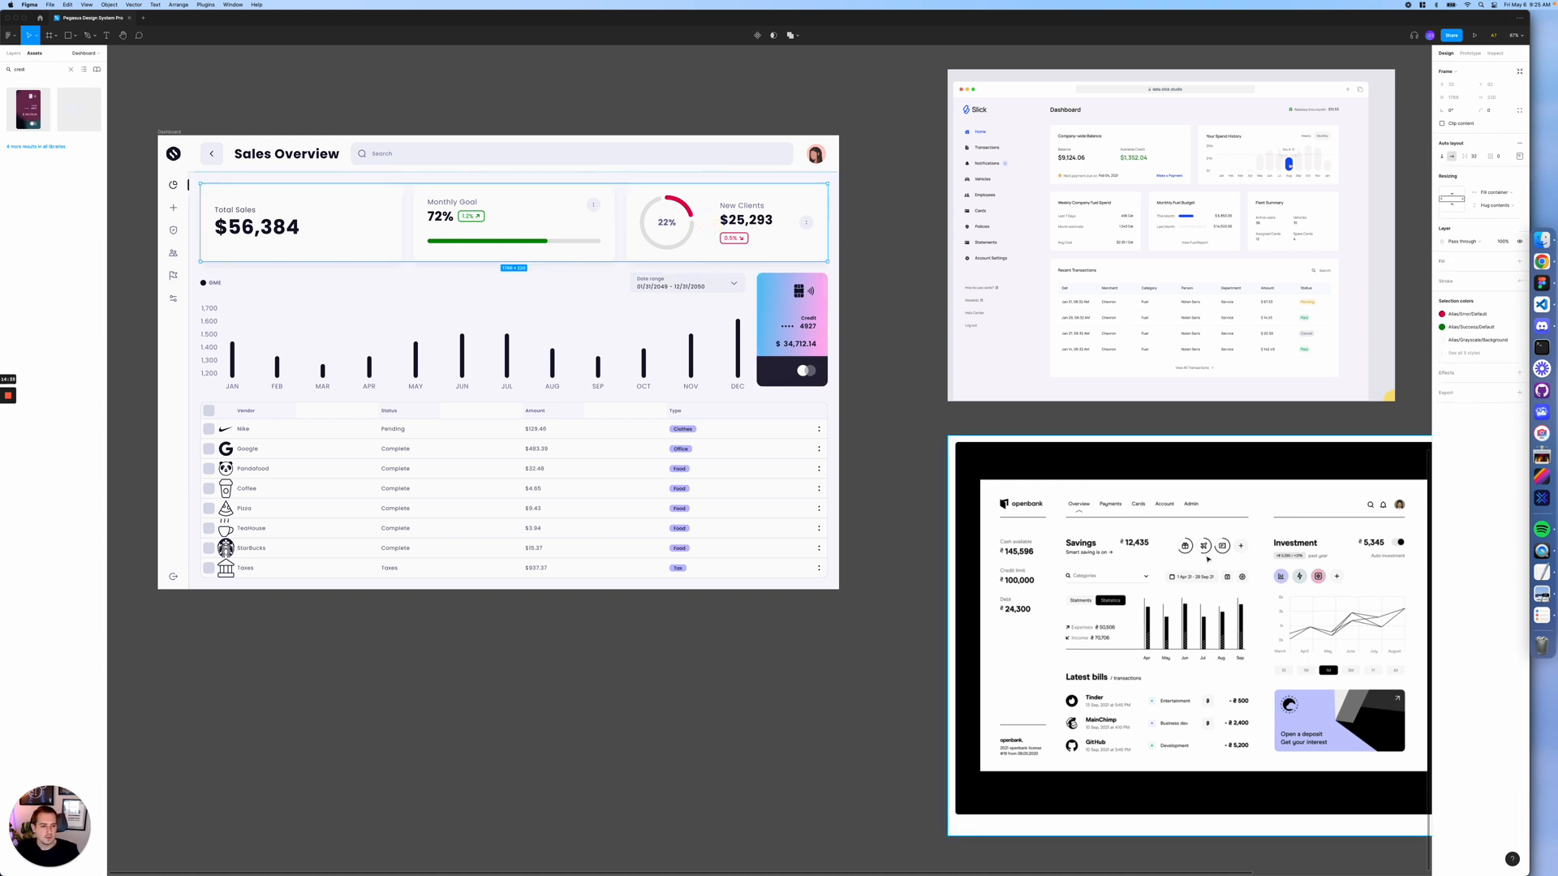
- Delete the New Clients widget from the row of summary widgets
{"action": "left_click", "coordinate": [494, 216]}
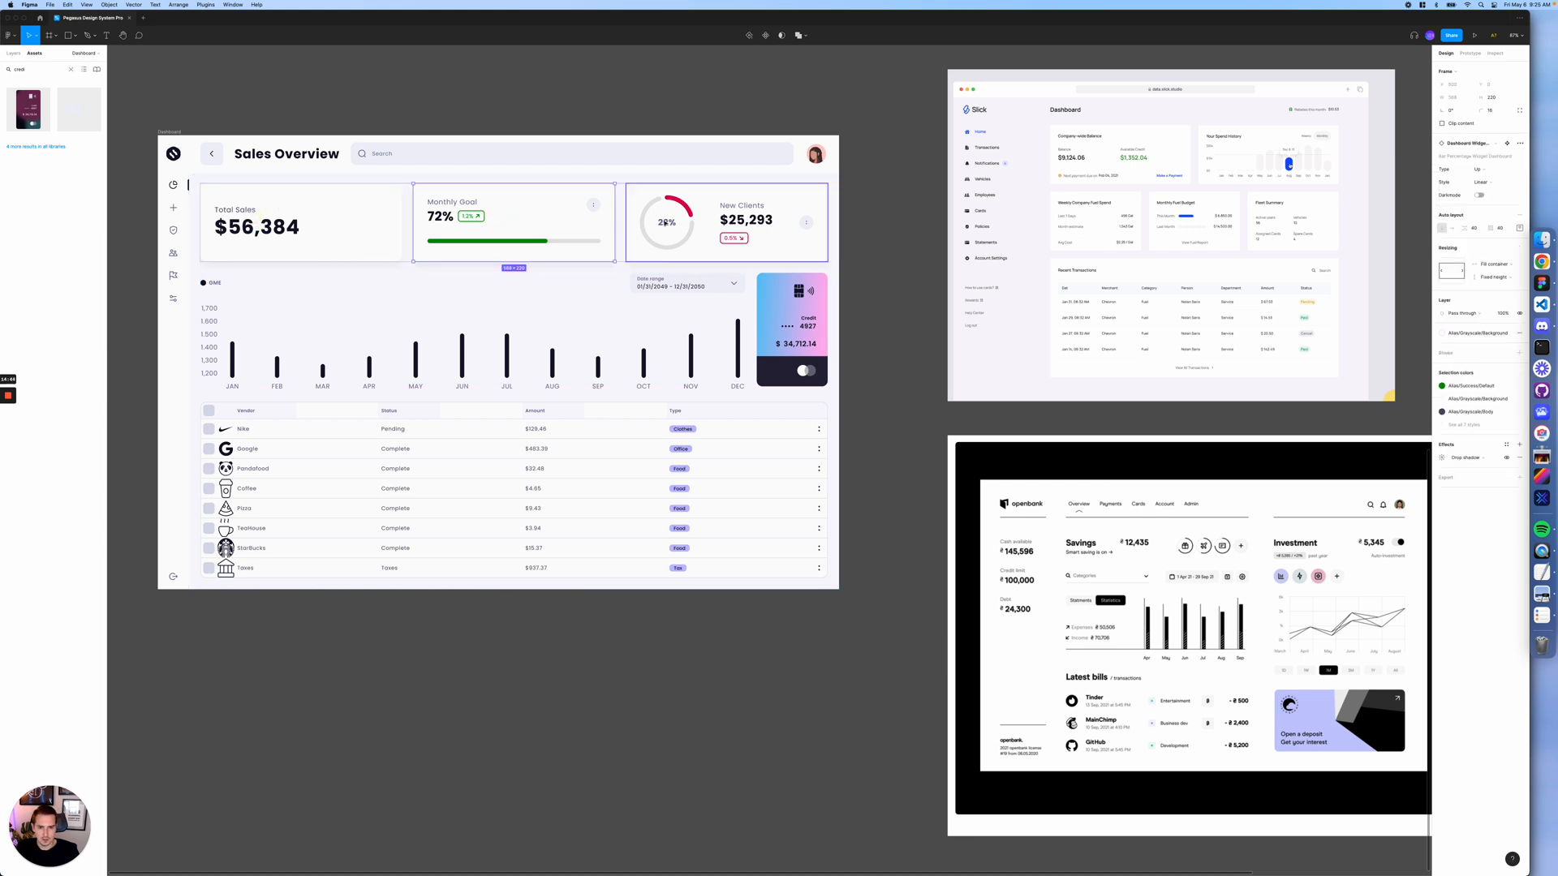
{"action": "left_click", "coordinate": [664, 223]}
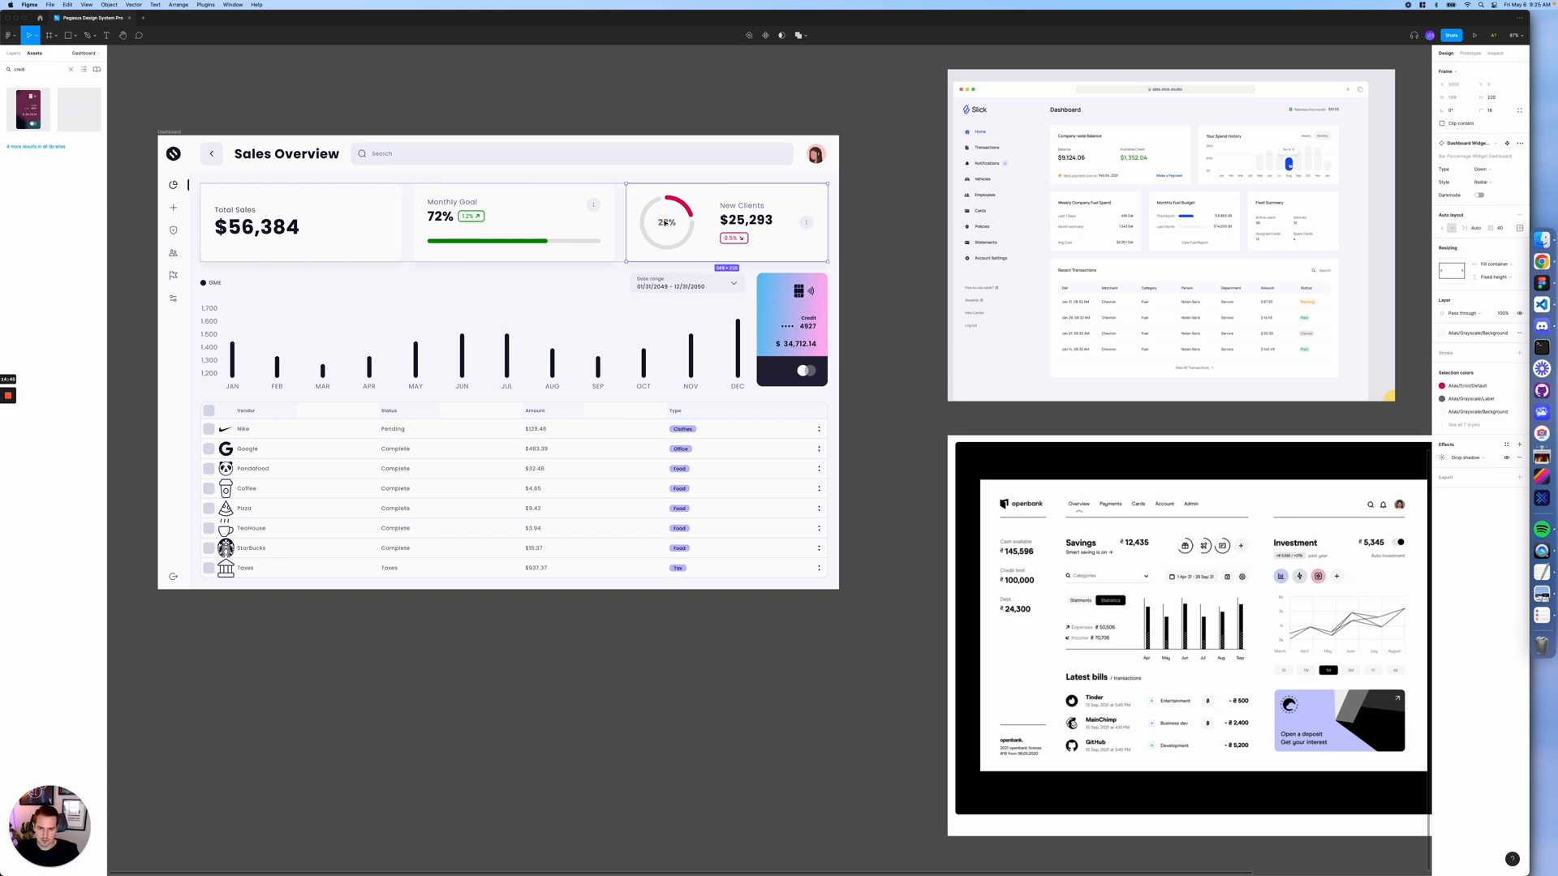
{"action": "key", "text": "Delete"}
- Duplicate the Total Sales widget within the summary widget row
{"action": "left_click", "coordinate": [373, 223]}
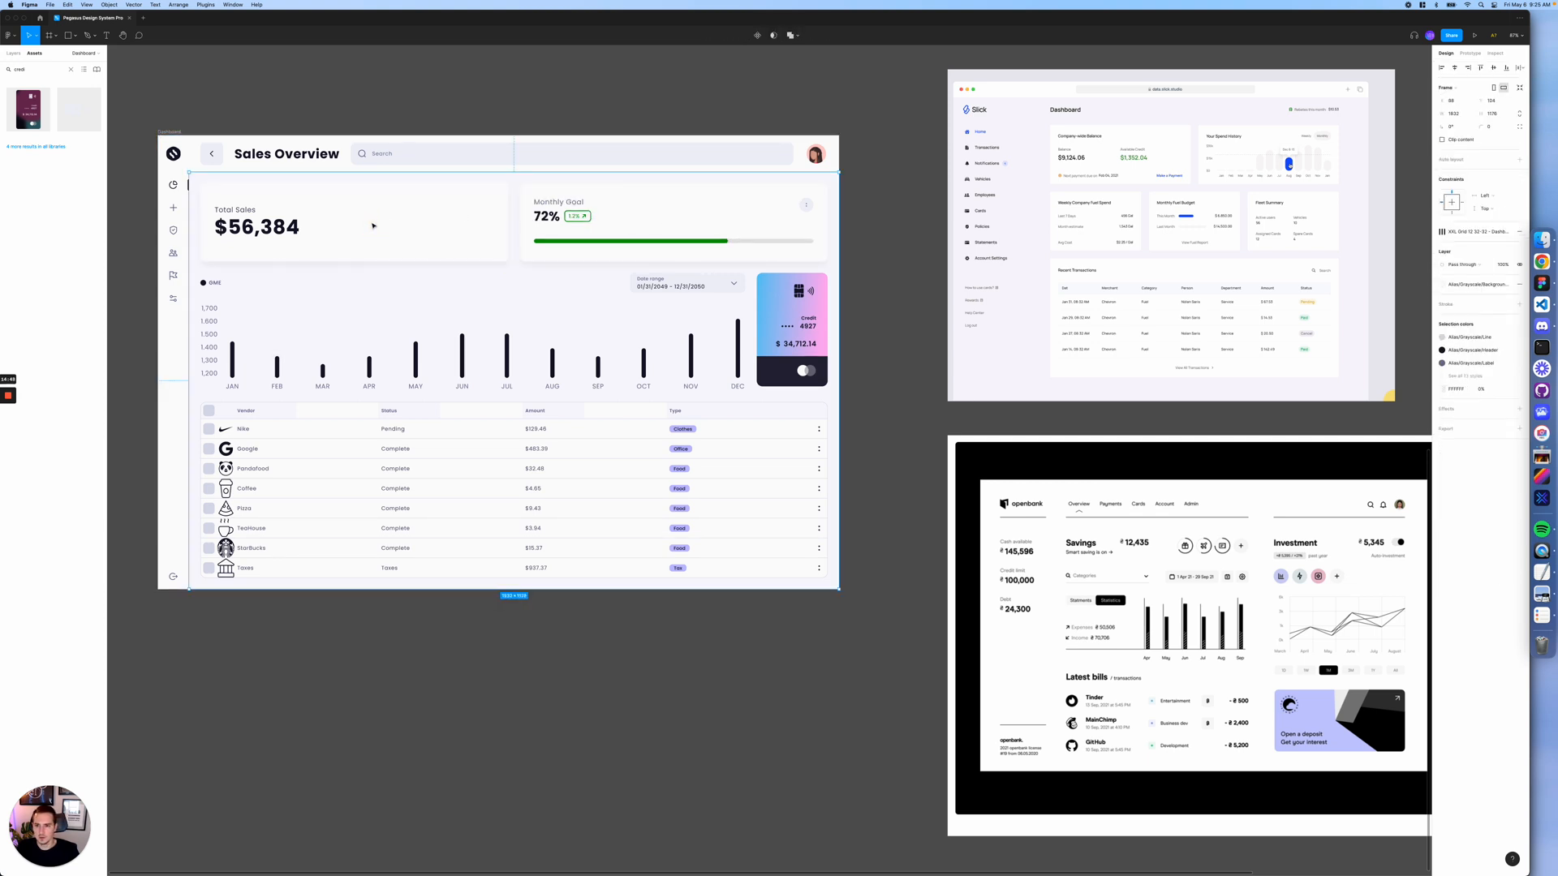
{"action": "left_click", "coordinate": [372, 225]}
{"action": "left_click", "coordinate": [373, 225]}
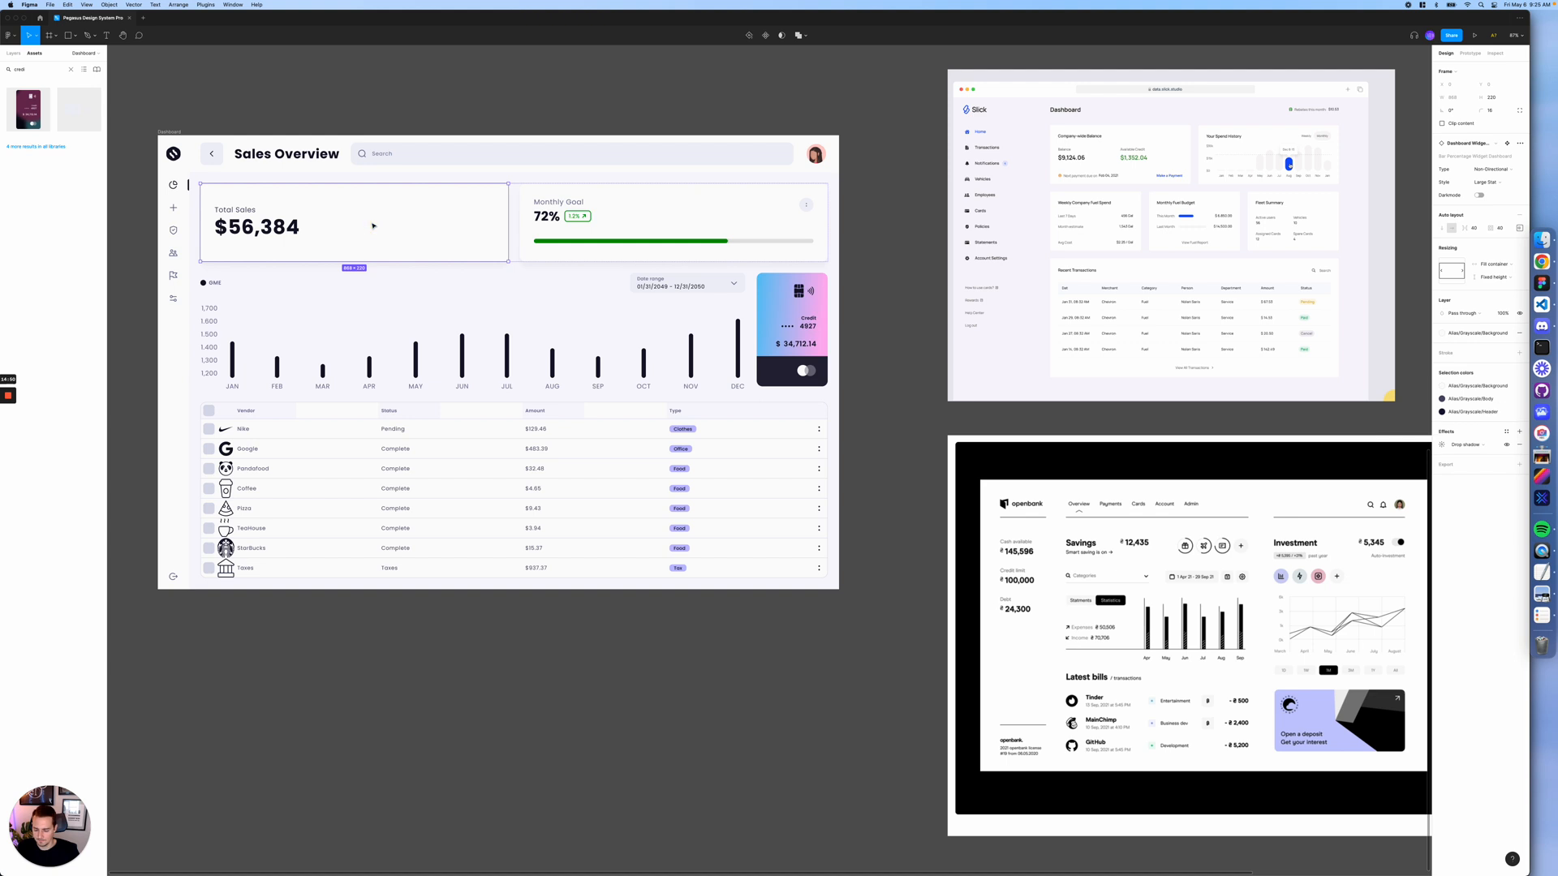
{"action": "key", "text": "ctrl+v"}
- Move the Monthly Goal widget to the start of the row and change its green accent to the Grayscale/Header color style
{"action": "left_click", "coordinate": [678, 220]}
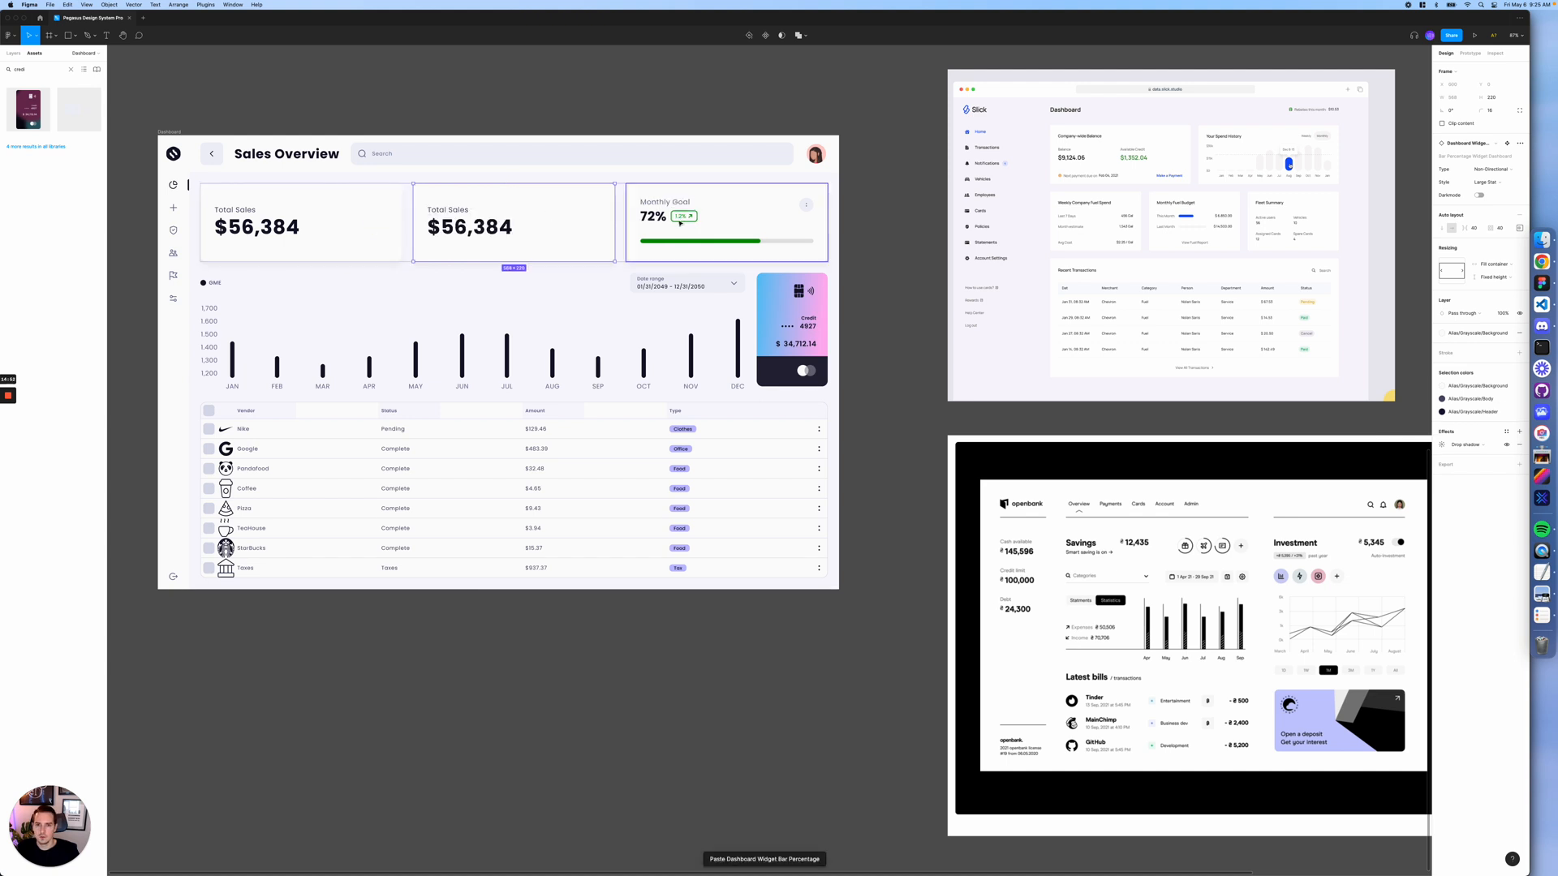
{"action": "key", "text": "Left"}
{"action": "key", "text": "Left"}
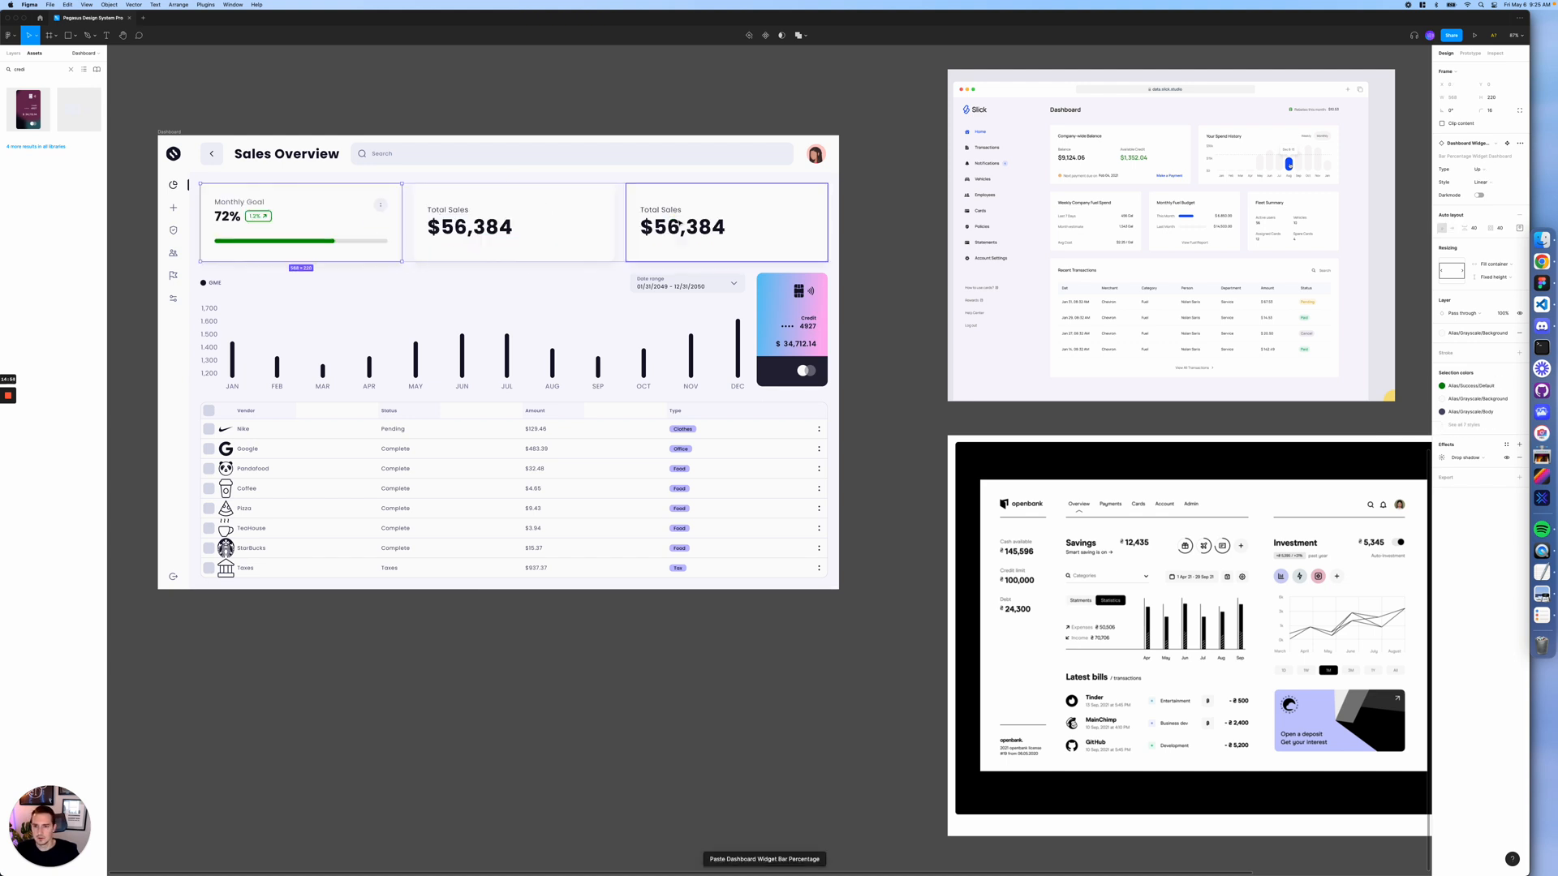
{"action": "left_click", "coordinate": [1442, 385]}
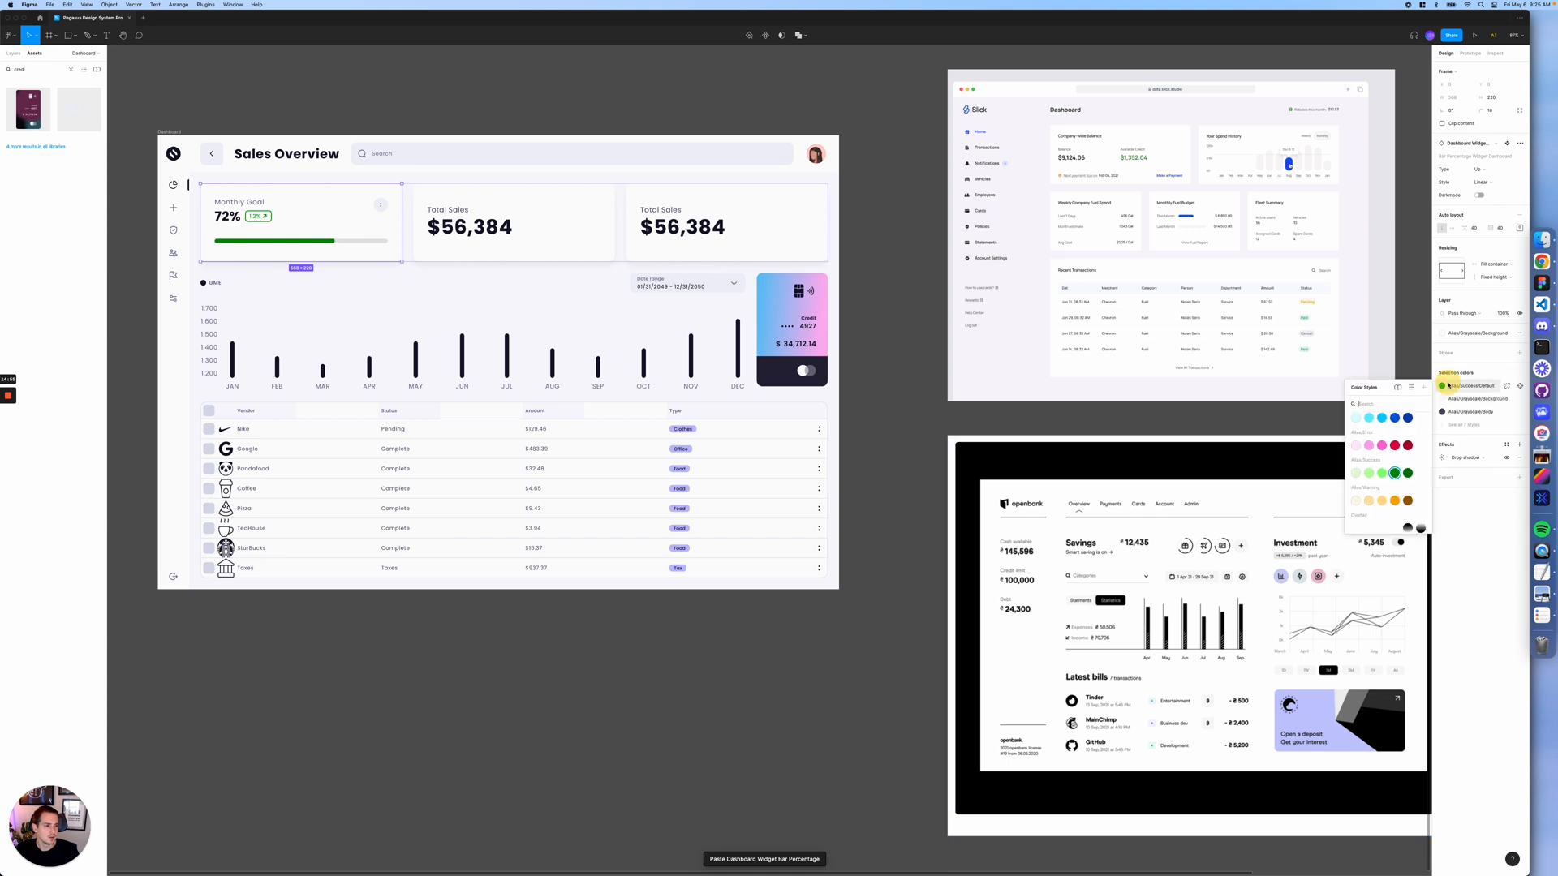
{"action": "left_click", "coordinate": [1382, 450]}
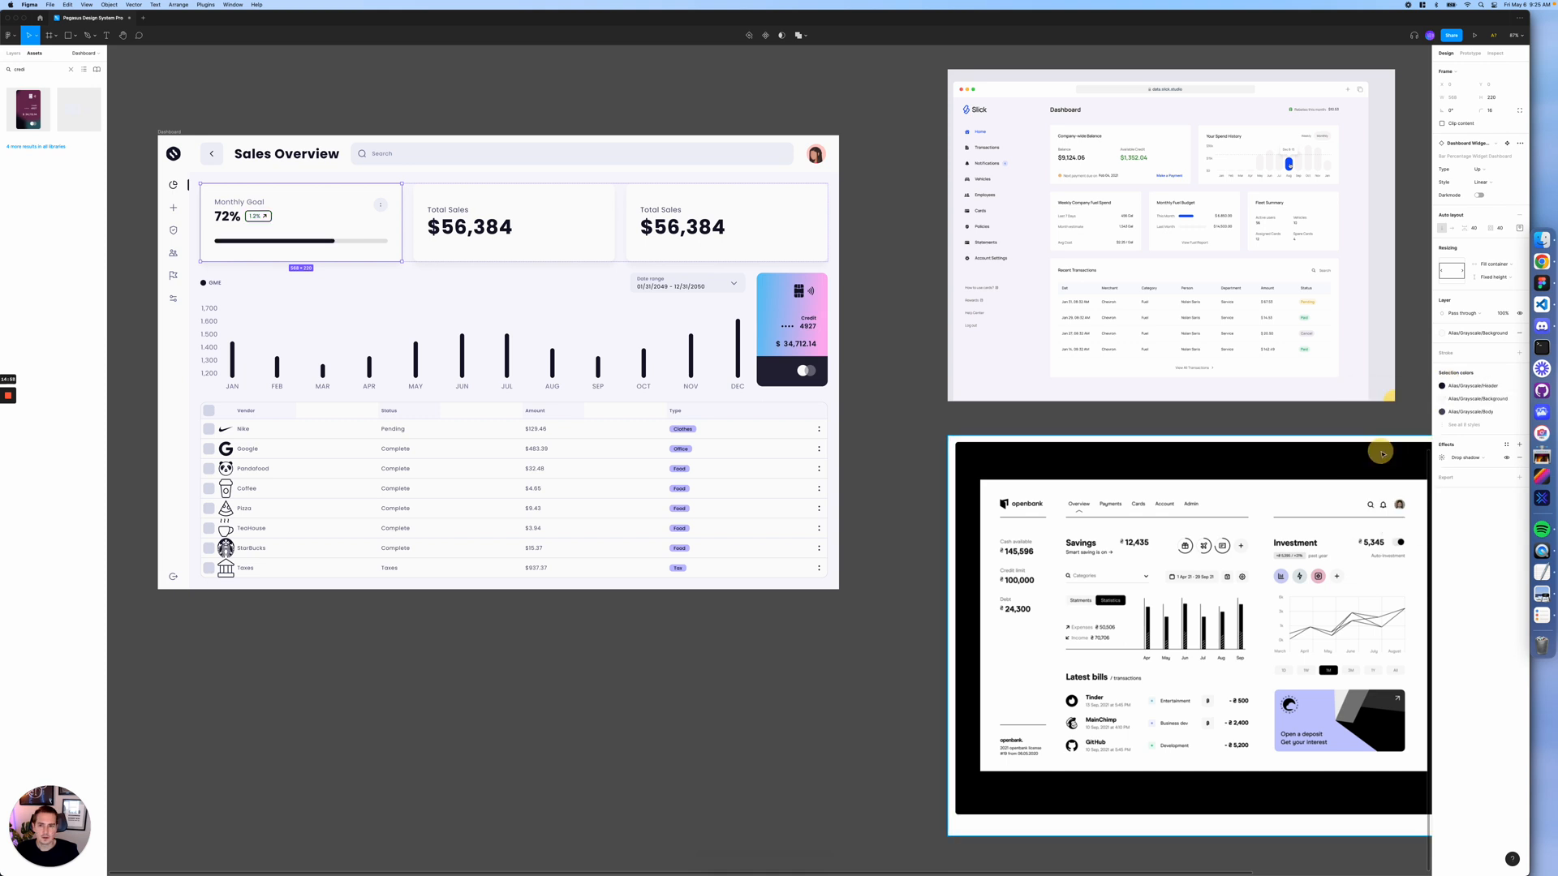
- Retitle the three summary widgets, in order, House Goal, Vacation Fund and Car Fund
{"action": "double_click", "coordinate": [249, 202]}
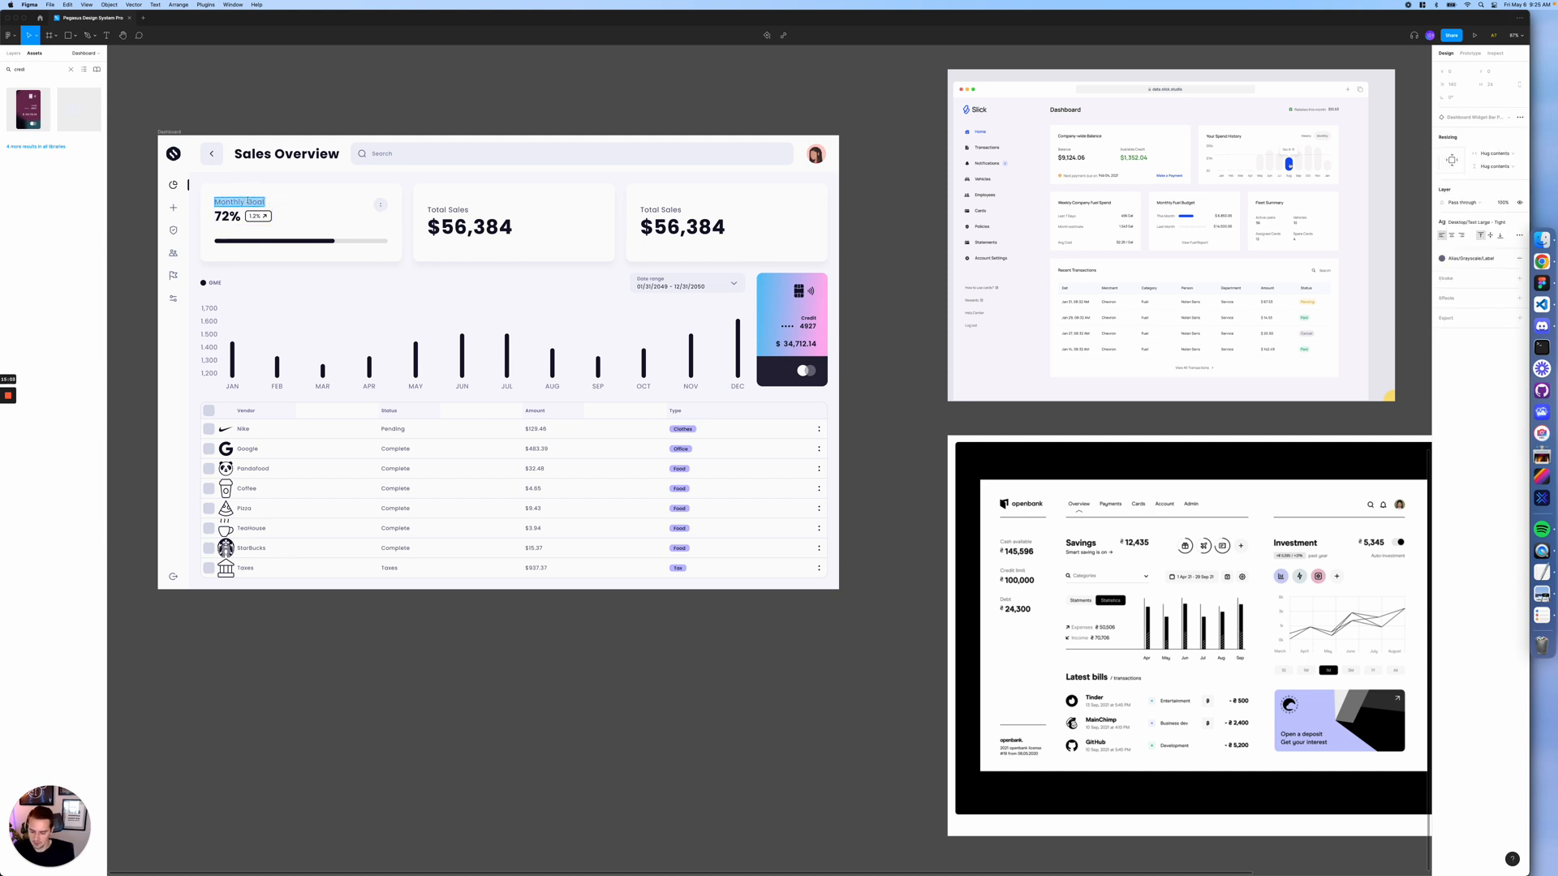
{"action": "type", "text": "House"}
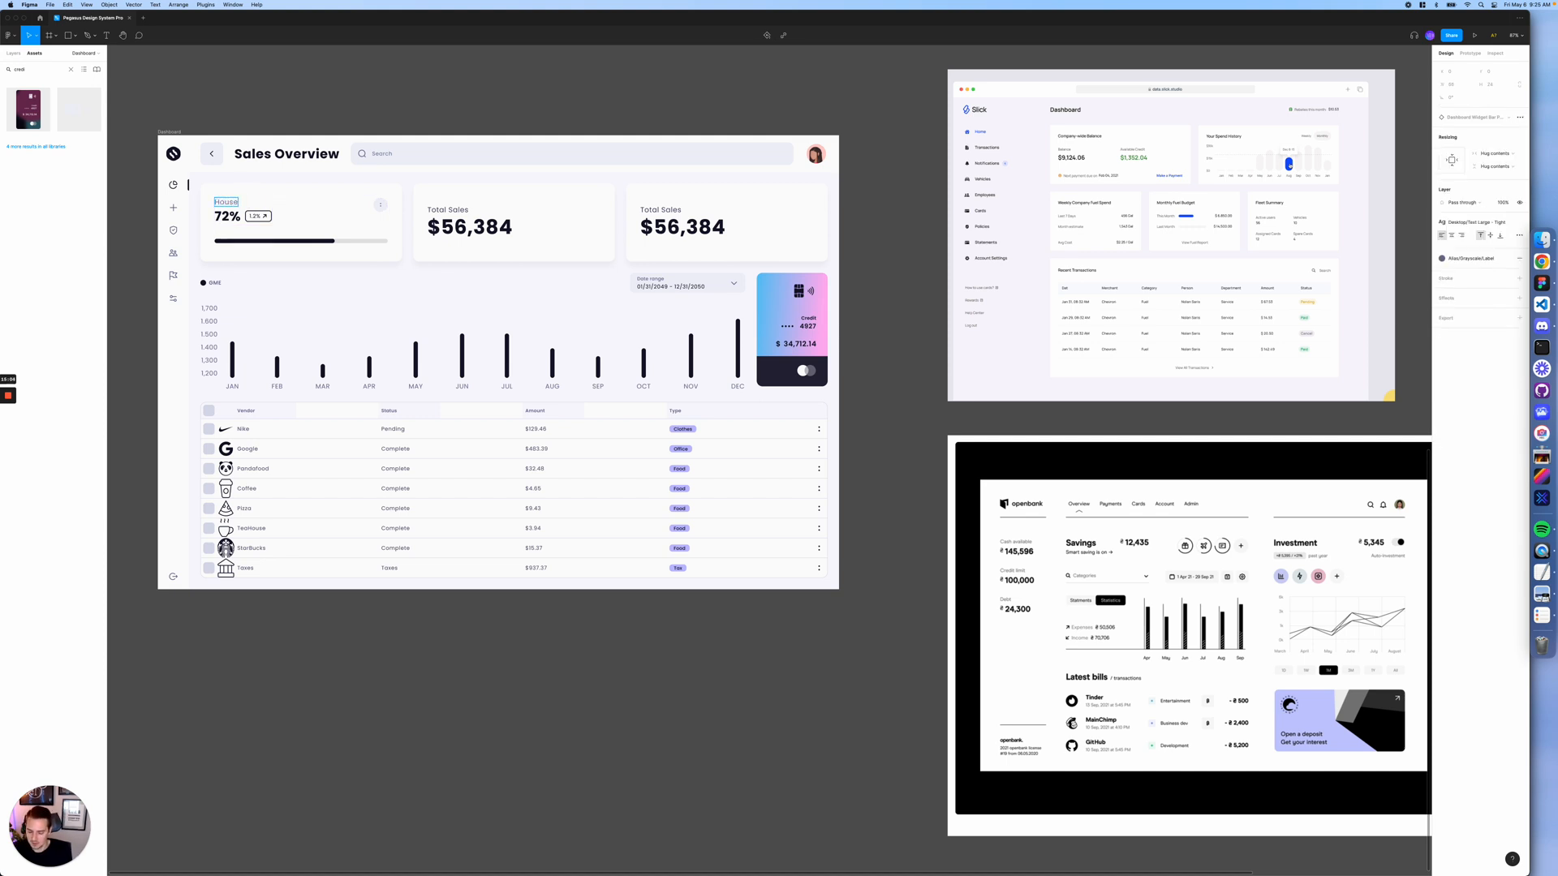
{"action": "type", "text": " Goal"}
{"action": "double_click", "coordinate": [446, 209]}
{"action": "type", "text": "Macation"}
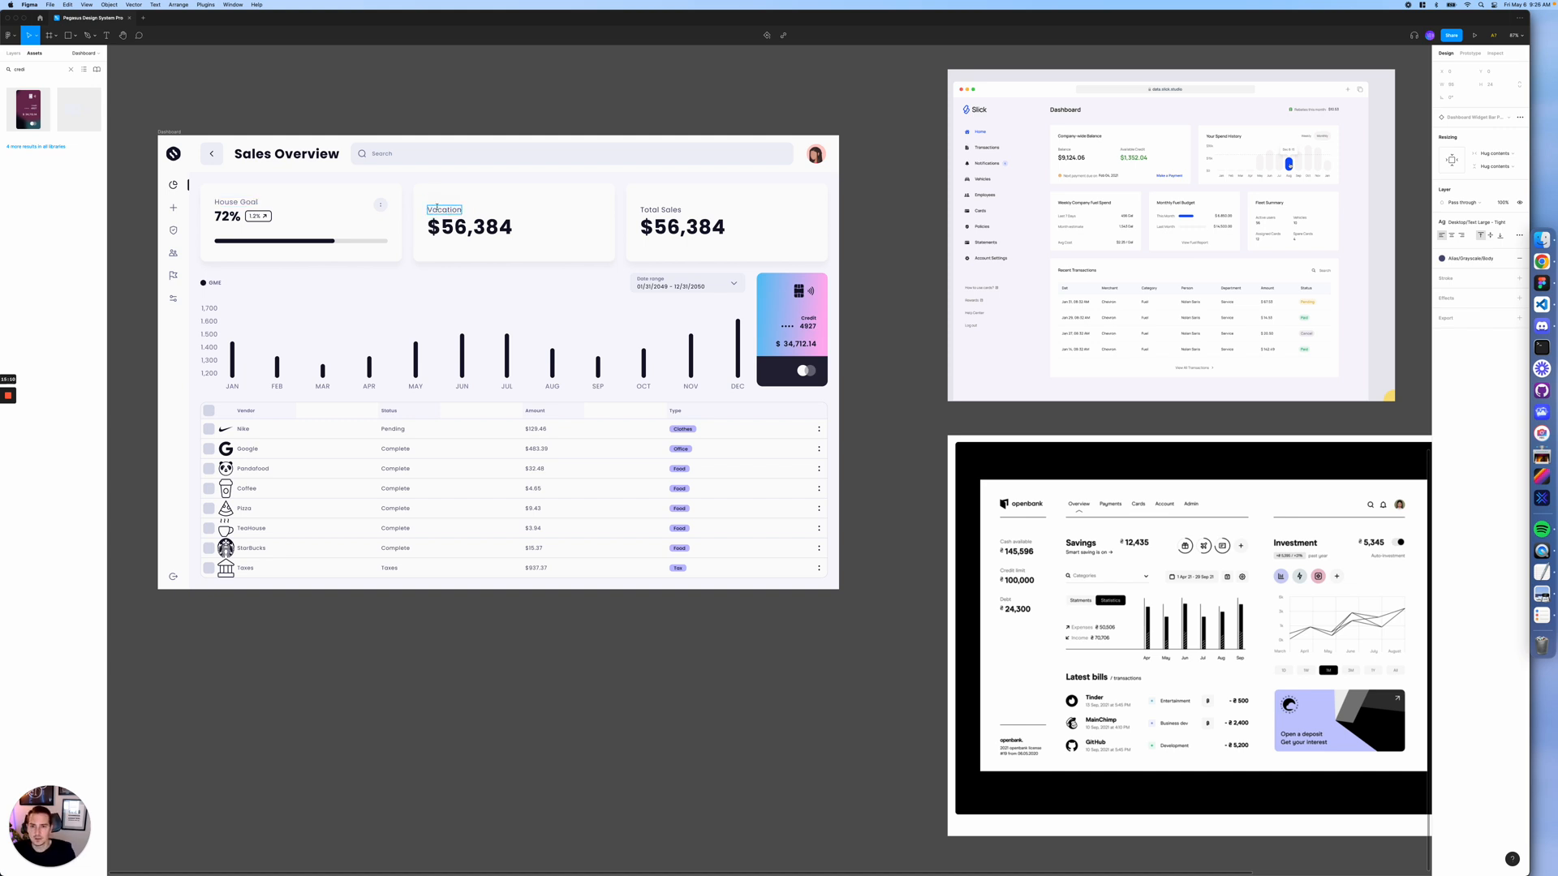
{"action": "type", "text": " Fund"}
{"action": "double_click", "coordinate": [671, 209]}
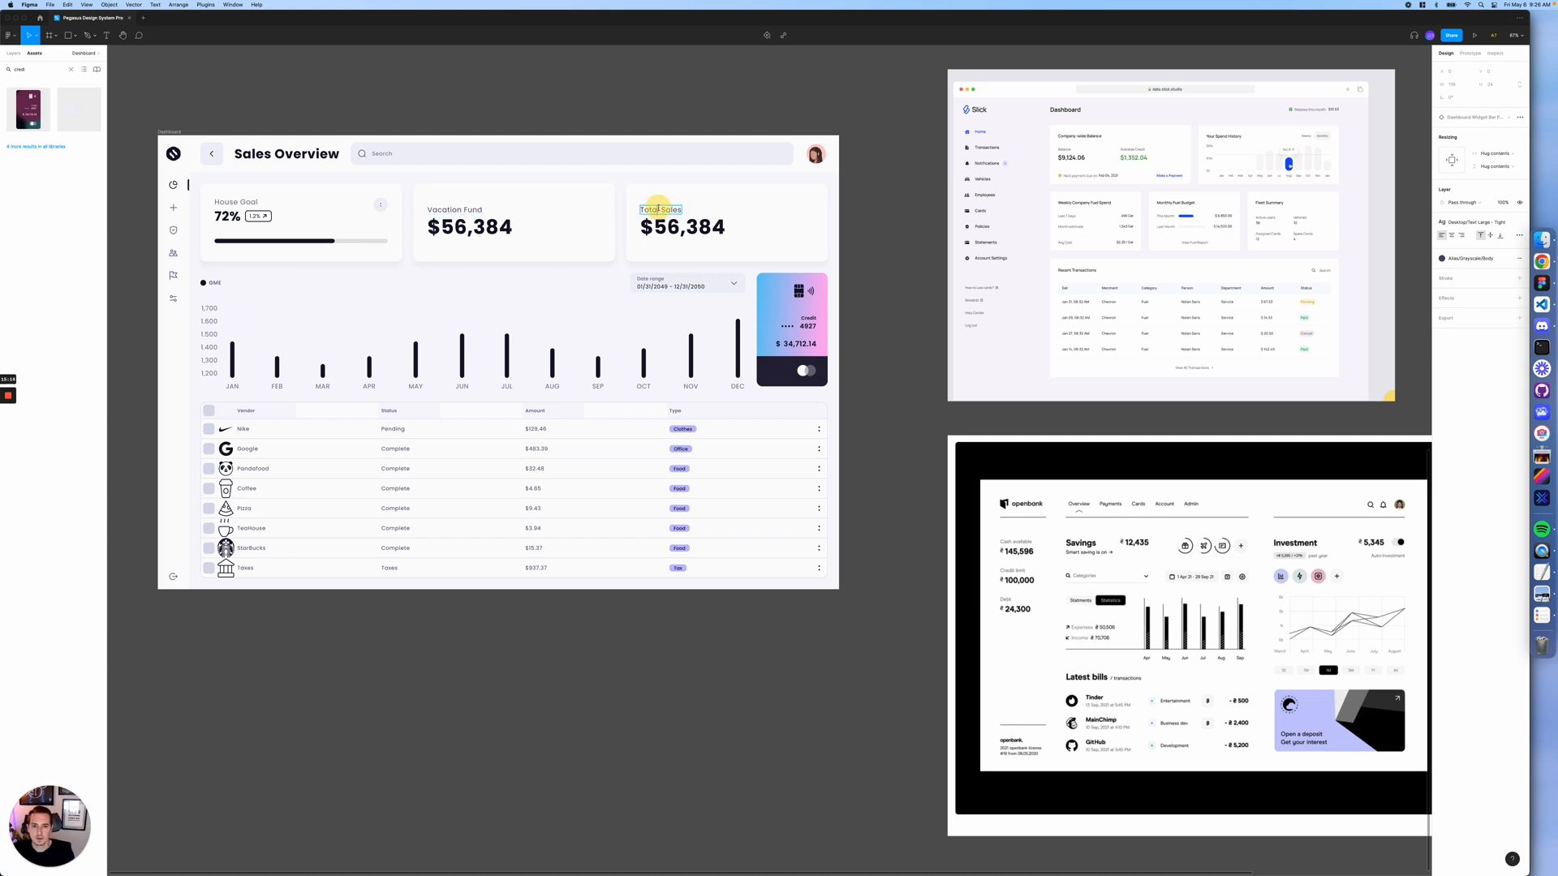
{"action": "type", "text": "Car"}
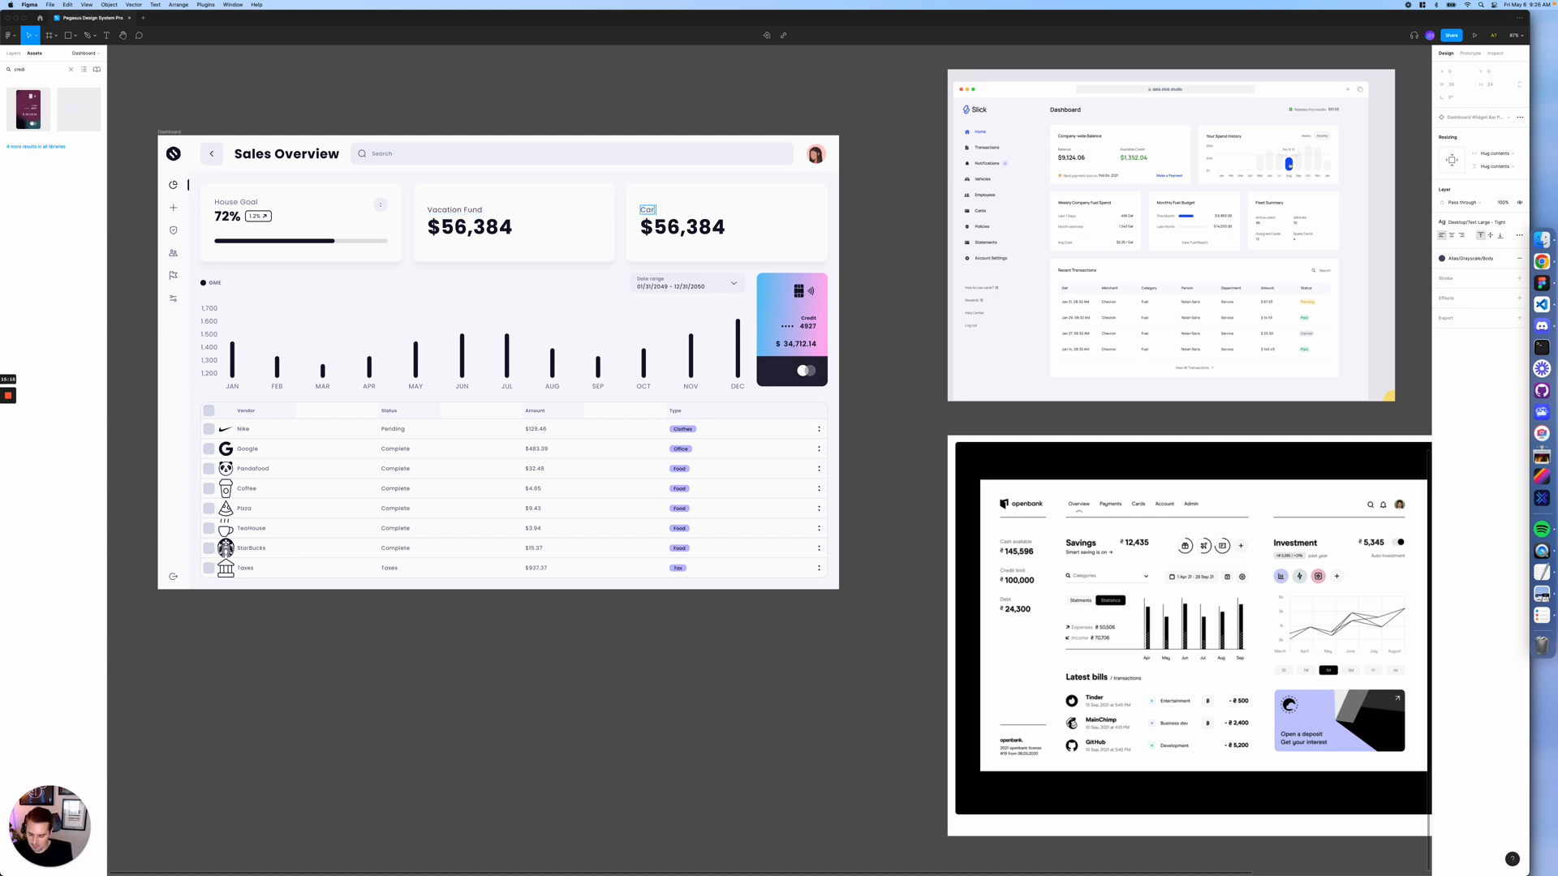
{"action": "type", "text": " Fund"}
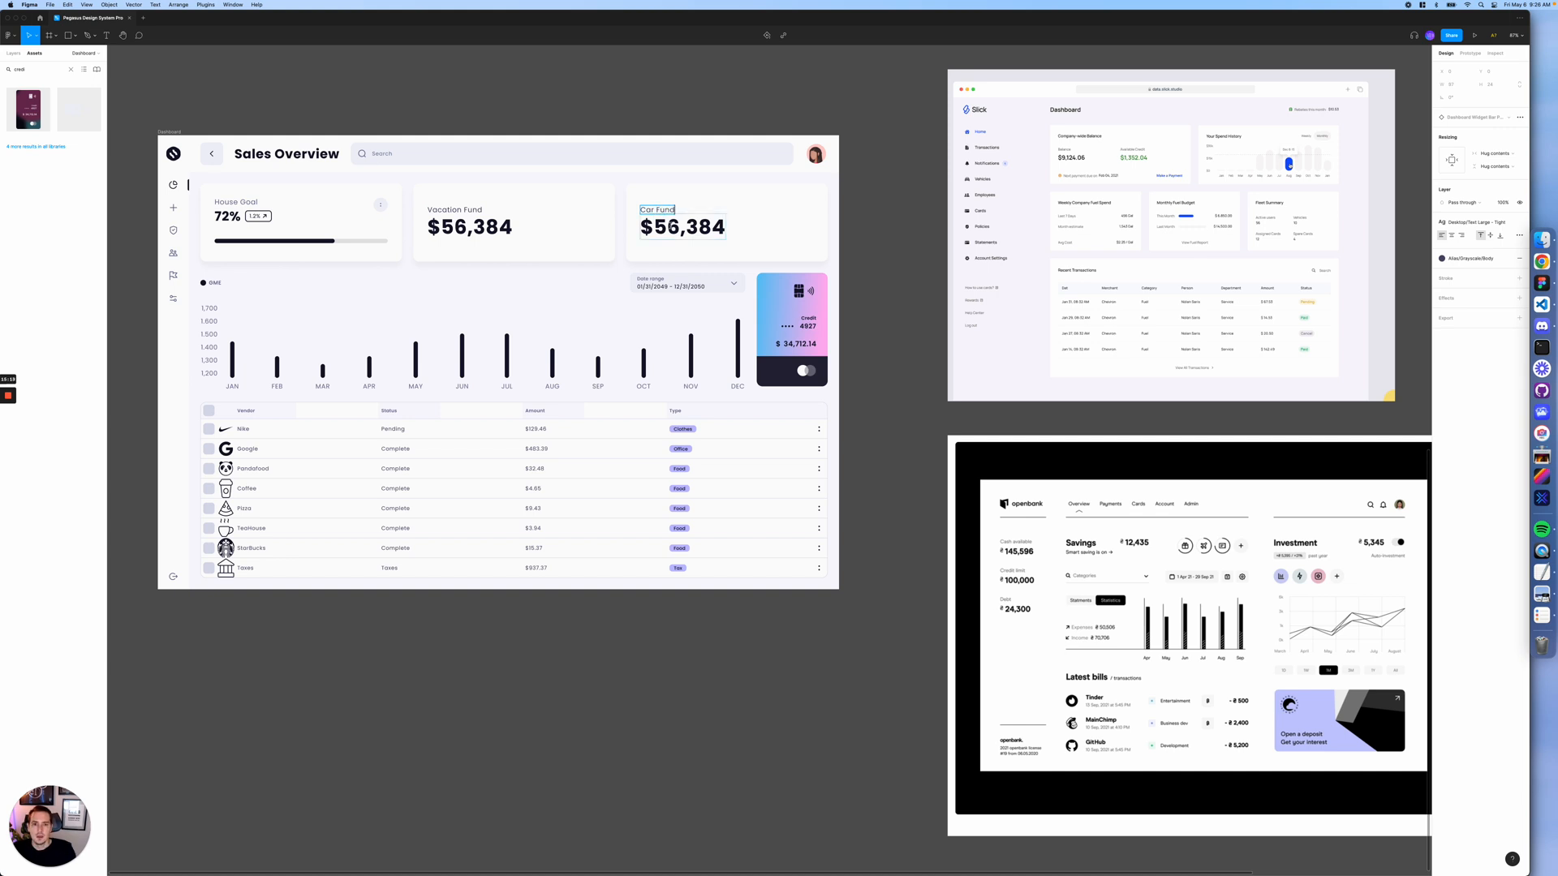
- Set the Car Fund widget's amount to $4,283
{"action": "double_click", "coordinate": [673, 225]}
{"action": "left_click_drag", "start_coordinate": [654, 226], "coordinate": [761, 229]}
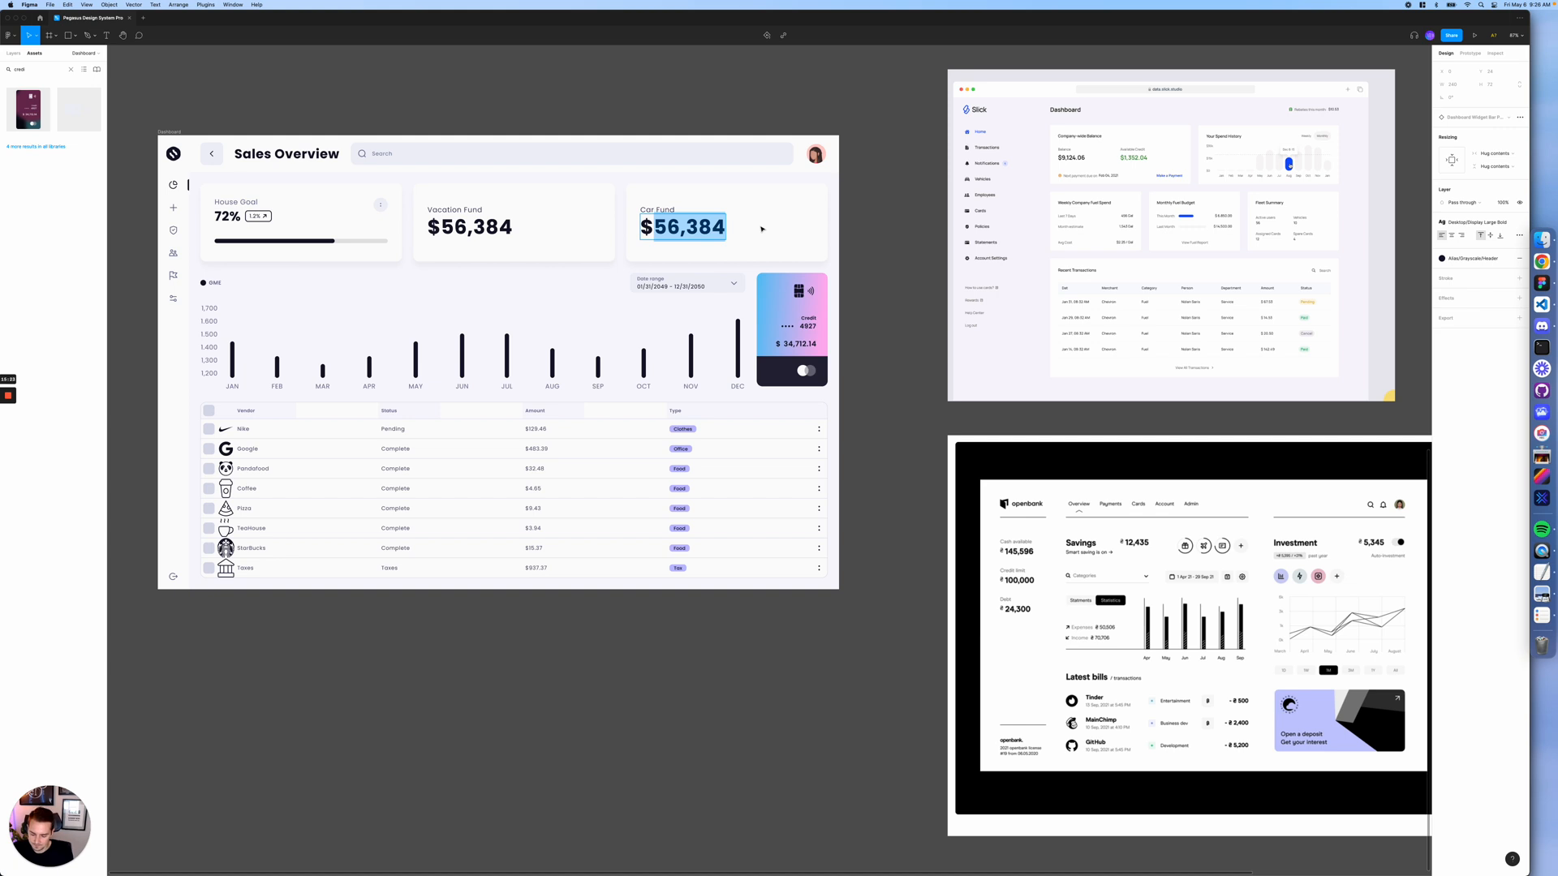
{"action": "type", "text": "4,28"}
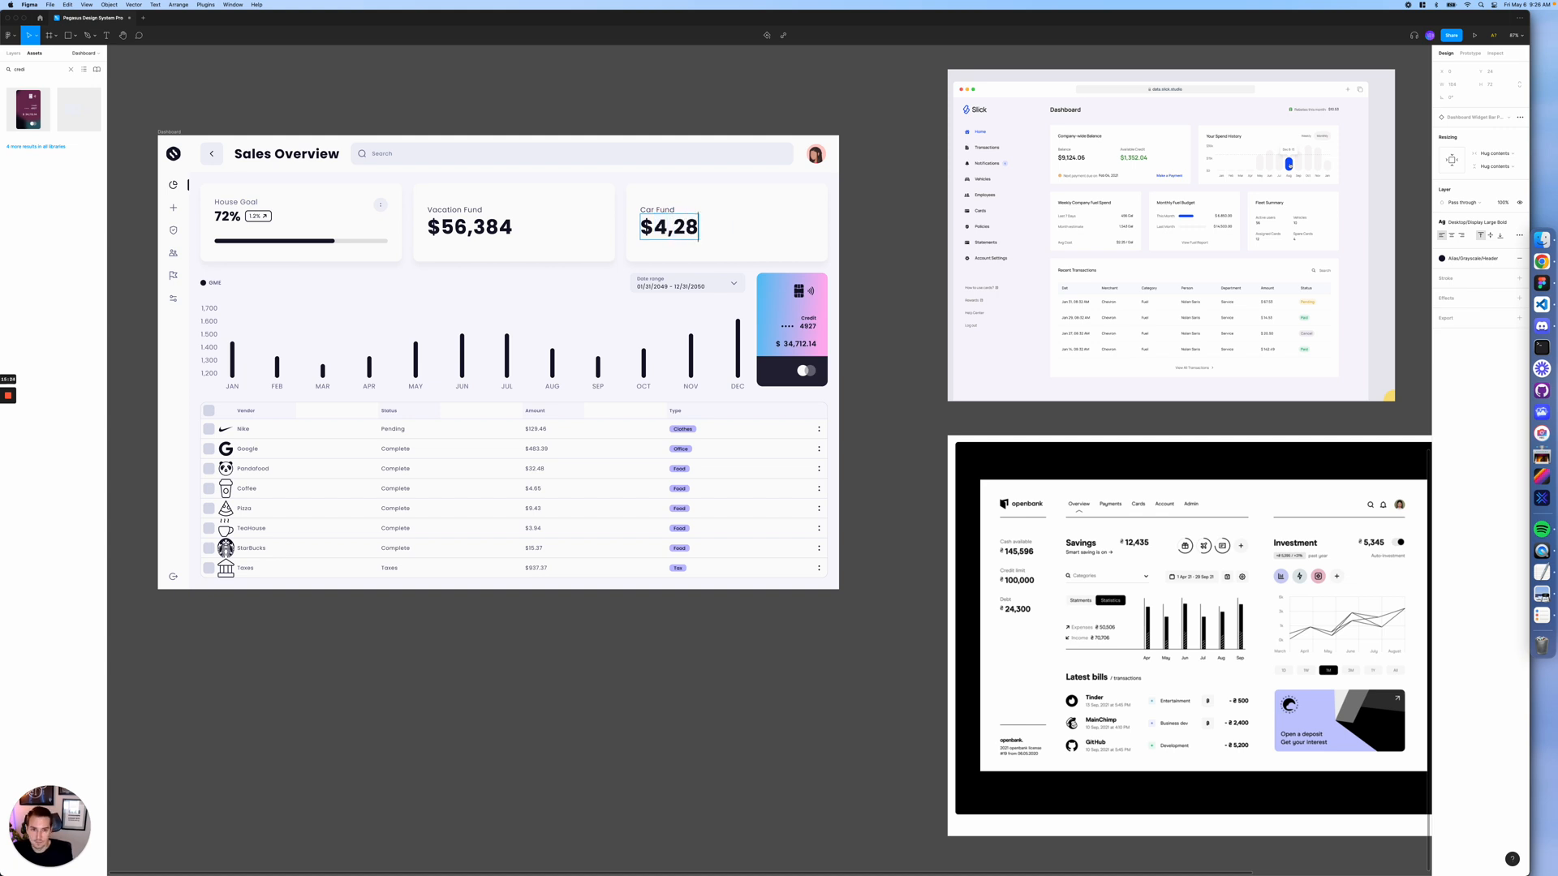
{"action": "type", "text": "3"}
- Open the Vacation Fund widget's amount for editing
{"action": "double_click", "coordinate": [519, 230]}
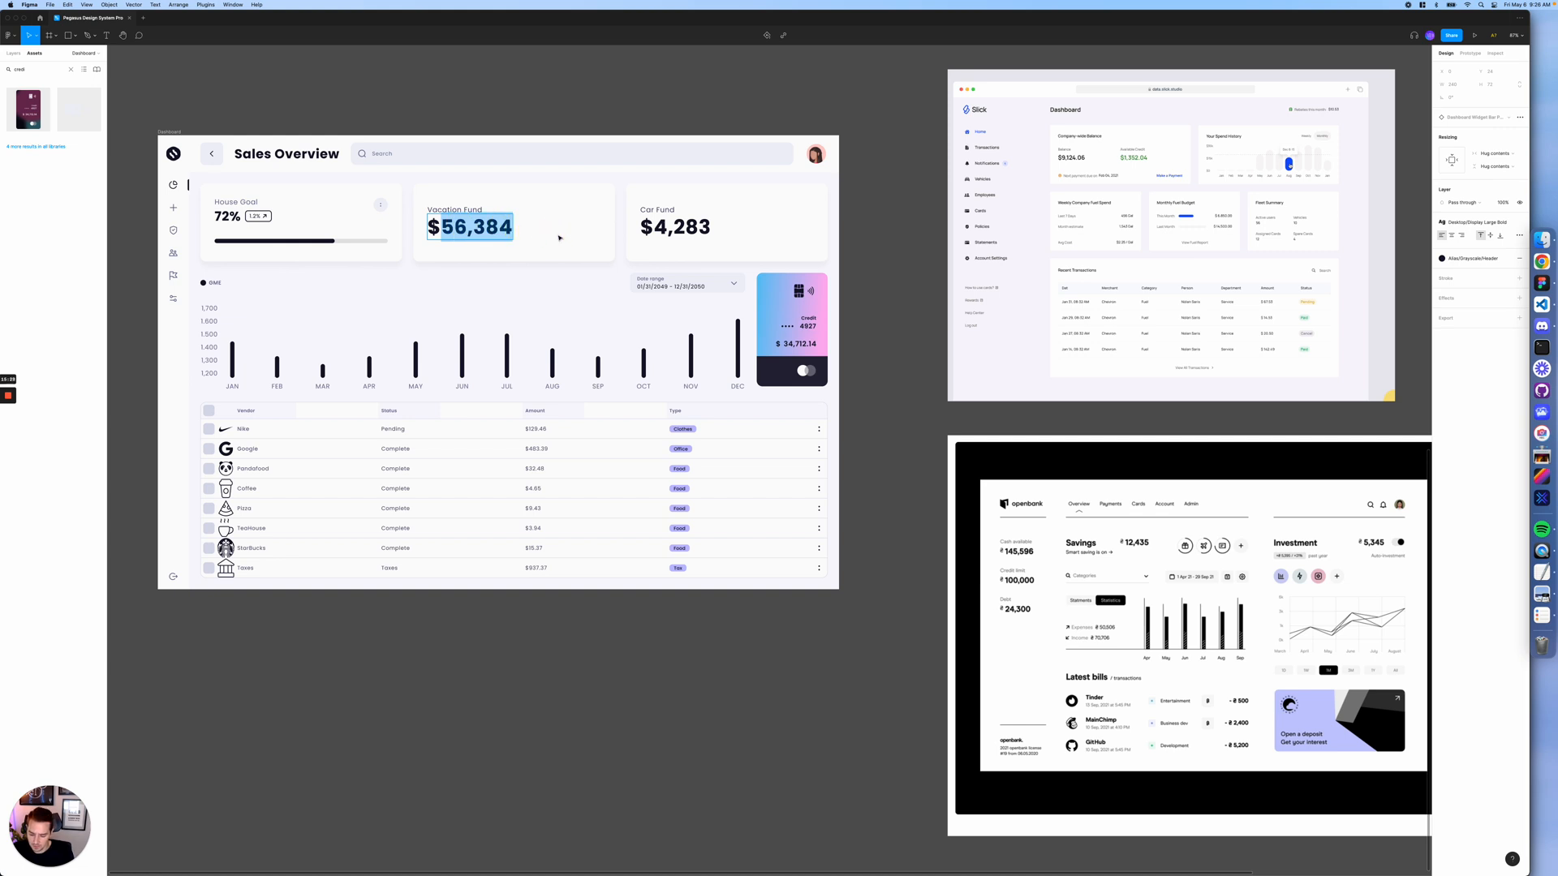
- Change the Vacation Fund amount to $384 and the House Goal value to $9,283.00
{"action": "type", "text": "384"}
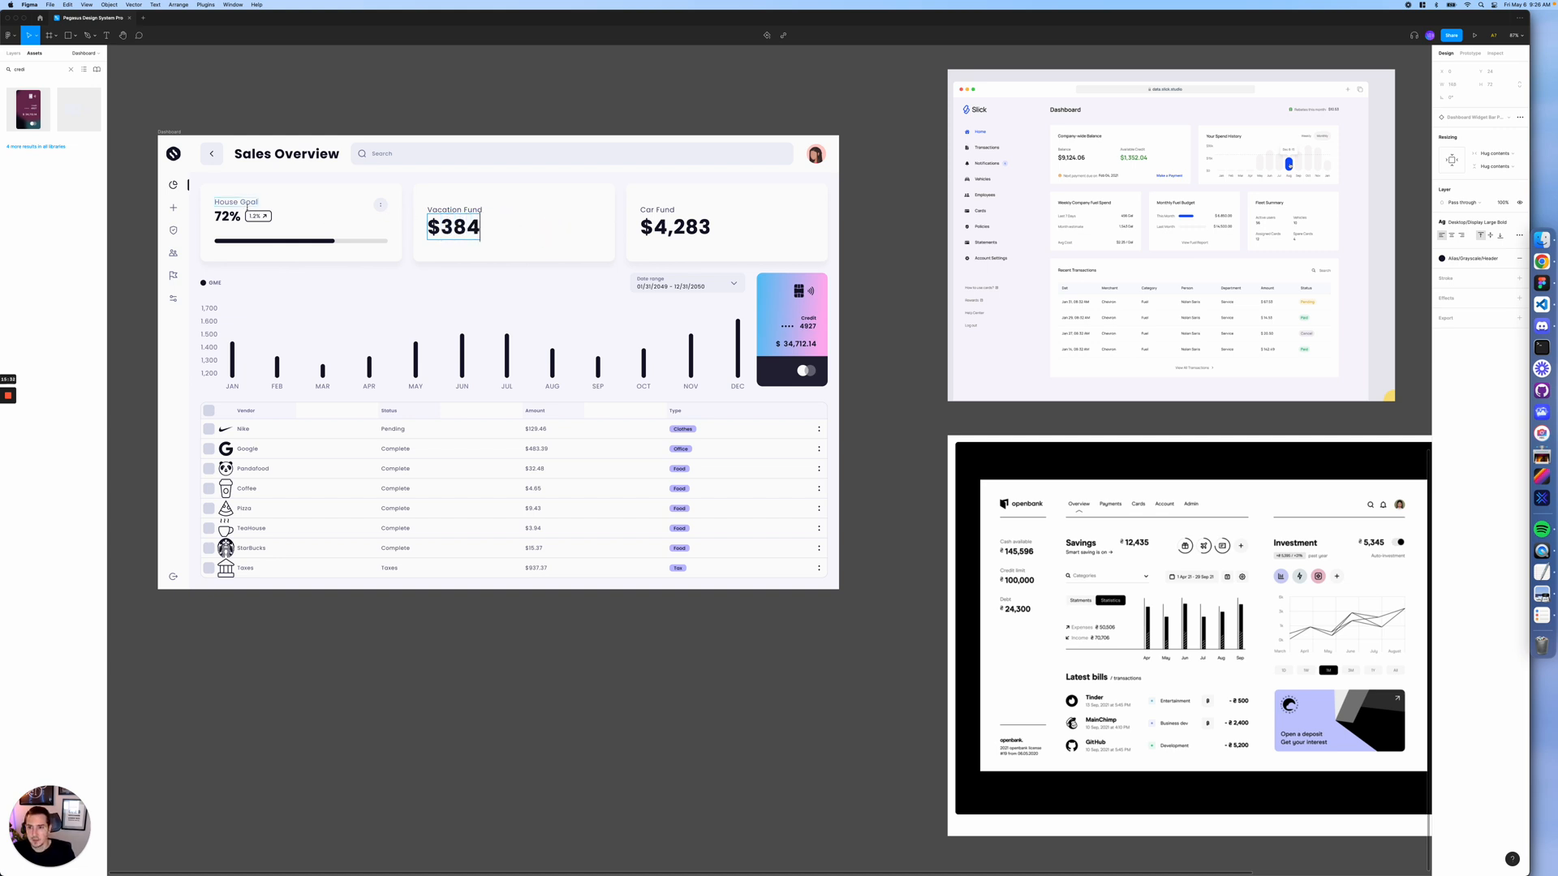
{"action": "double_click", "coordinate": [224, 217]}
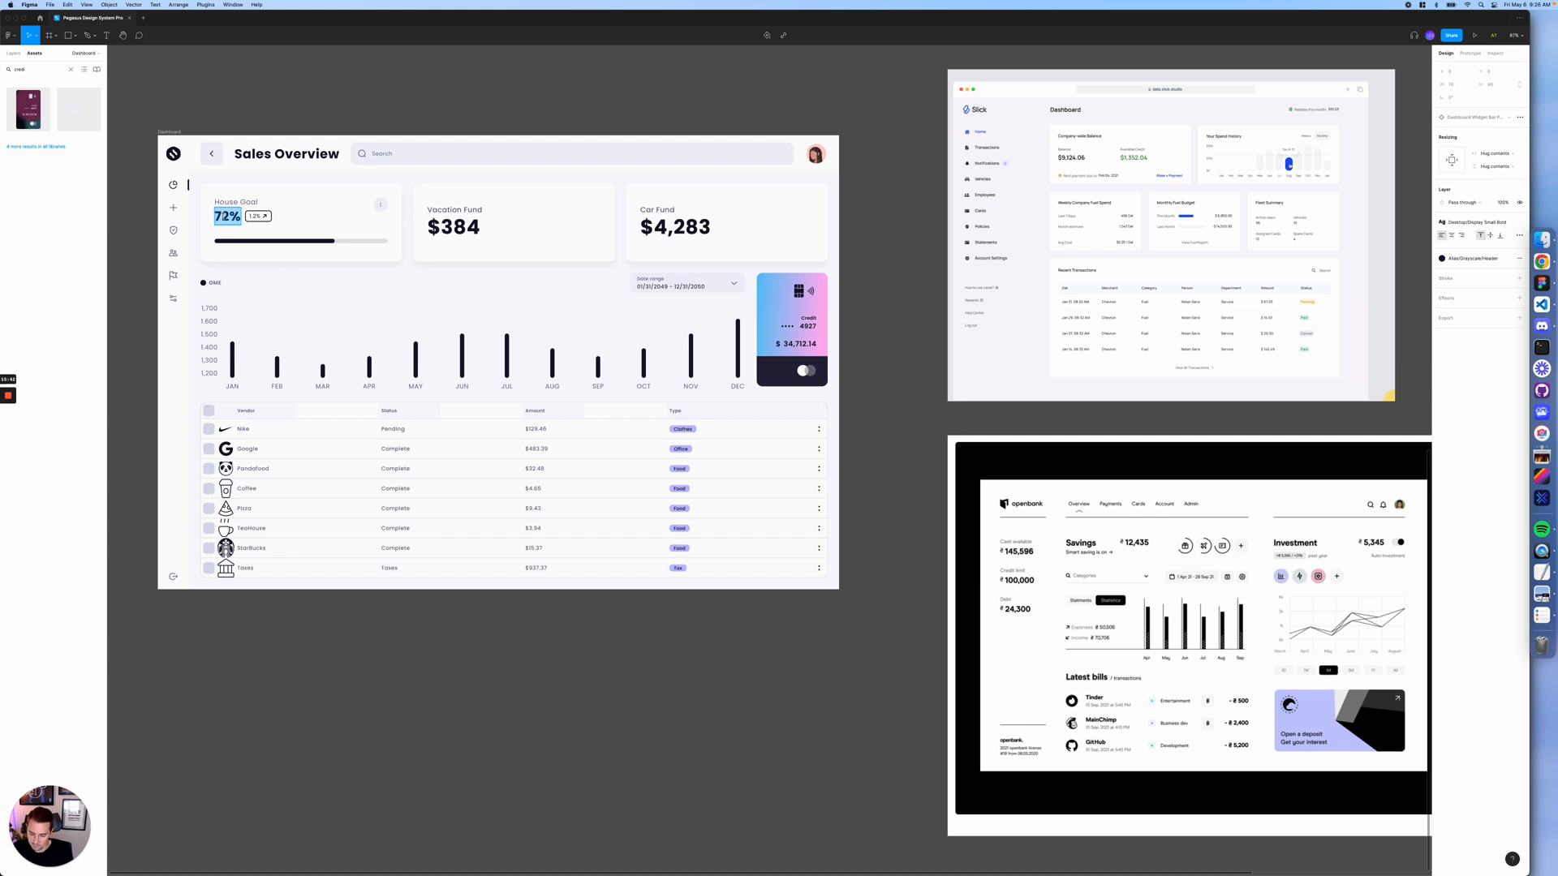
{"action": "type", "text": "9"}
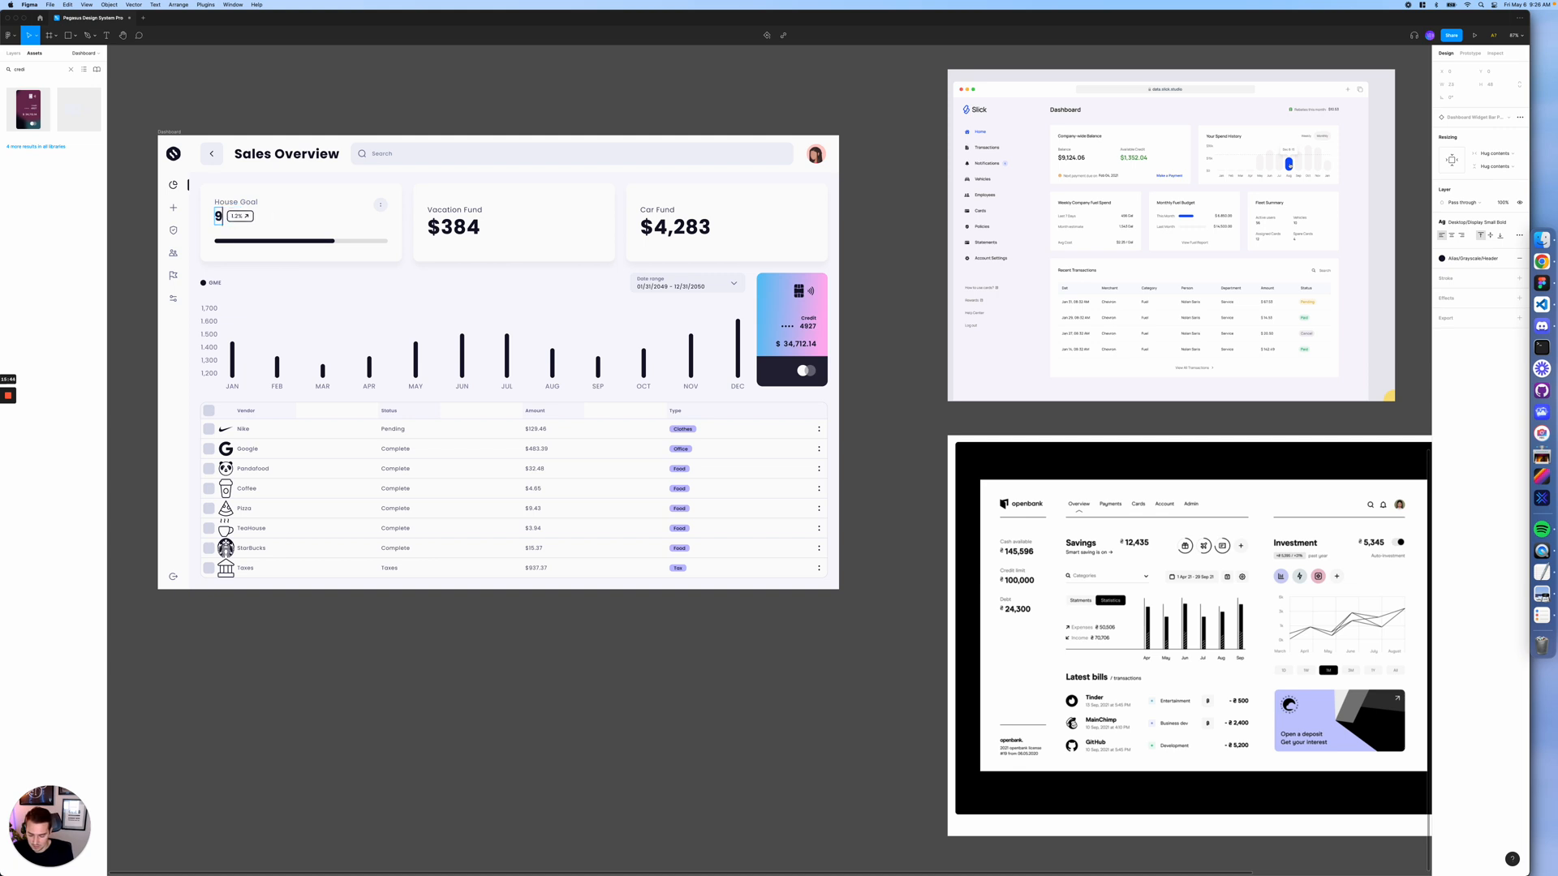
{"action": "type", "text": ",283"}
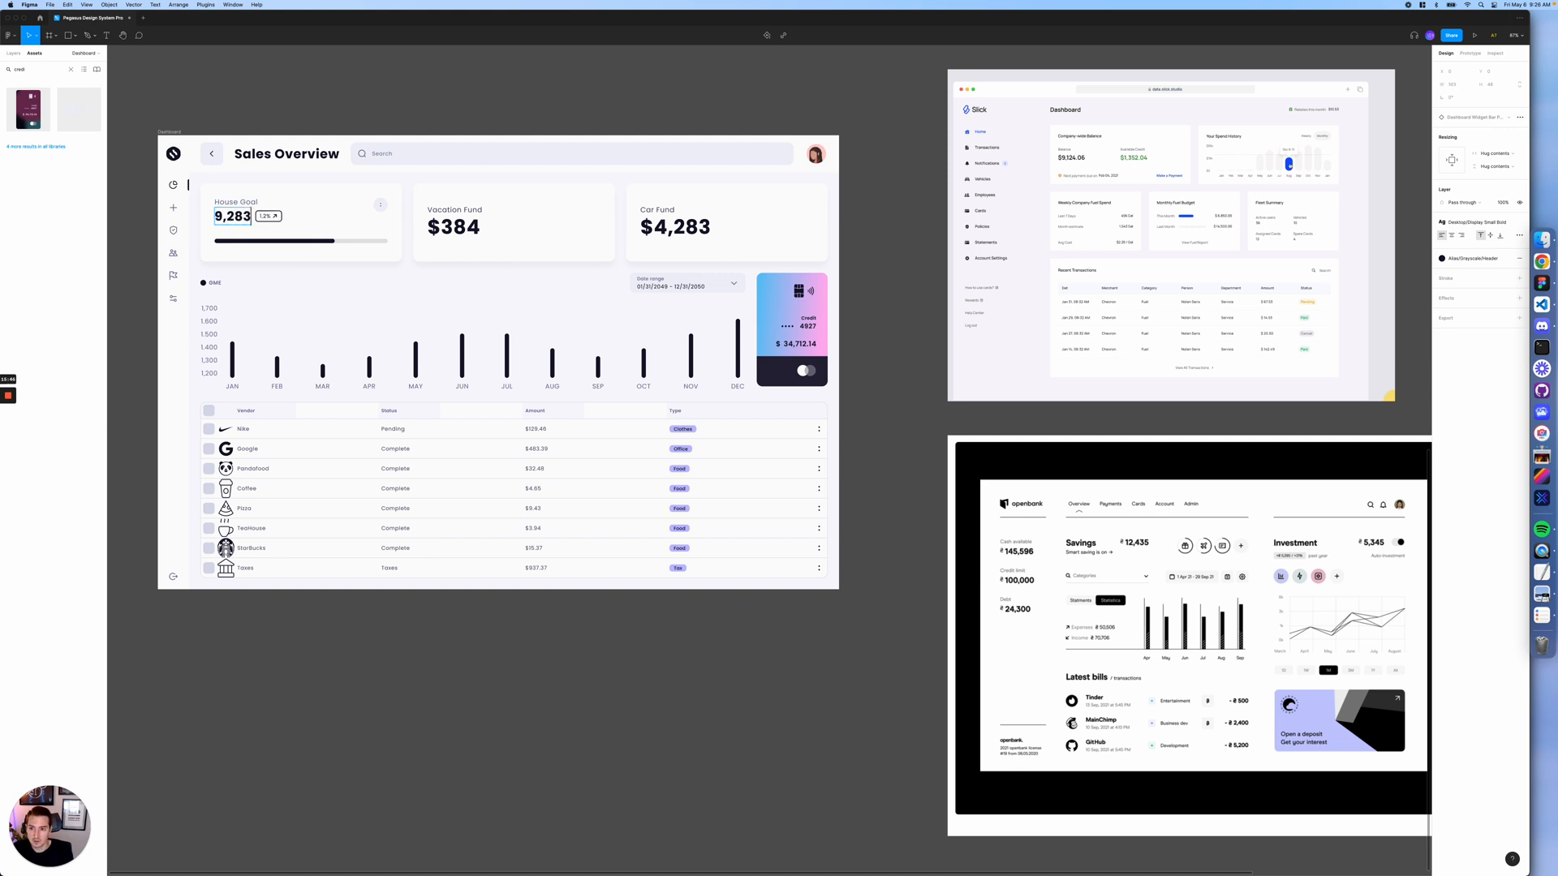
{"action": "type", "text": ".00"}
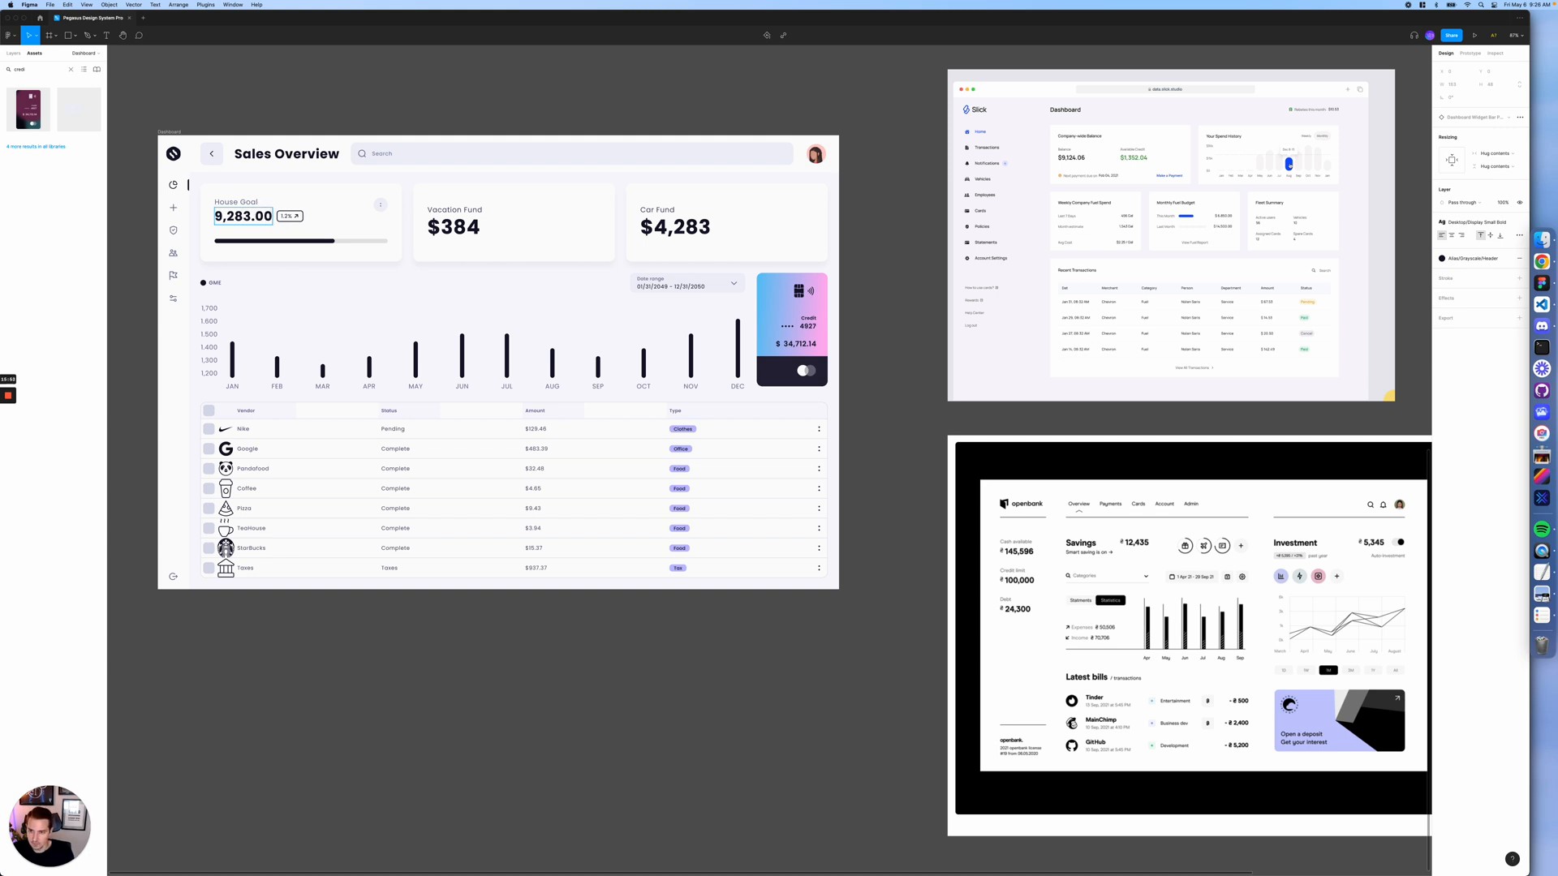
{"action": "key", "text": "super+Left"}
{"action": "type", "text": "$"}
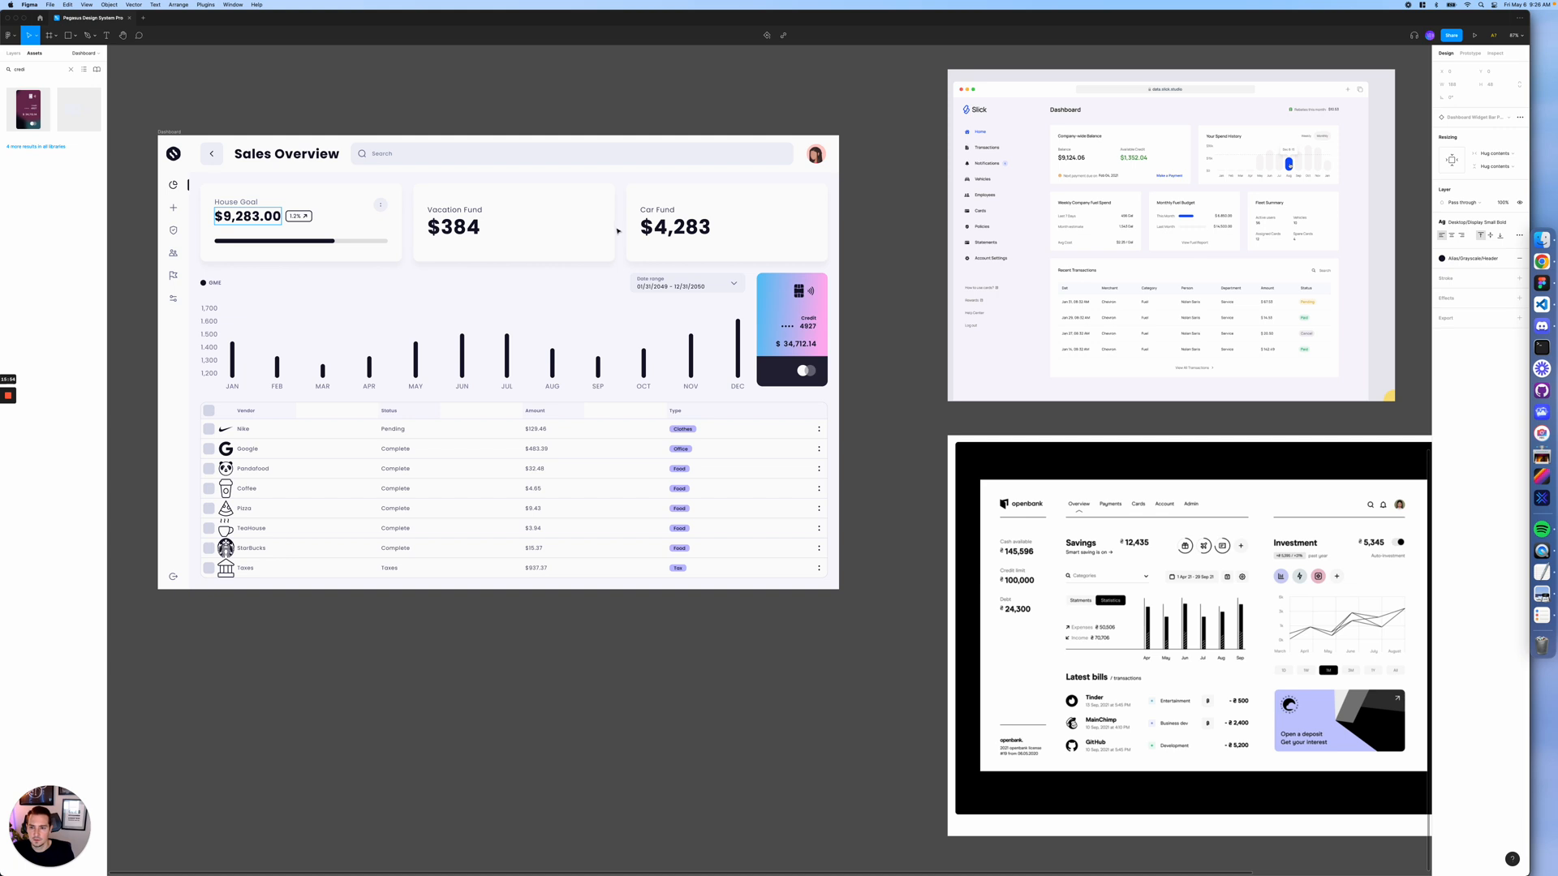
{"action": "left_click", "coordinate": [418, 117]}
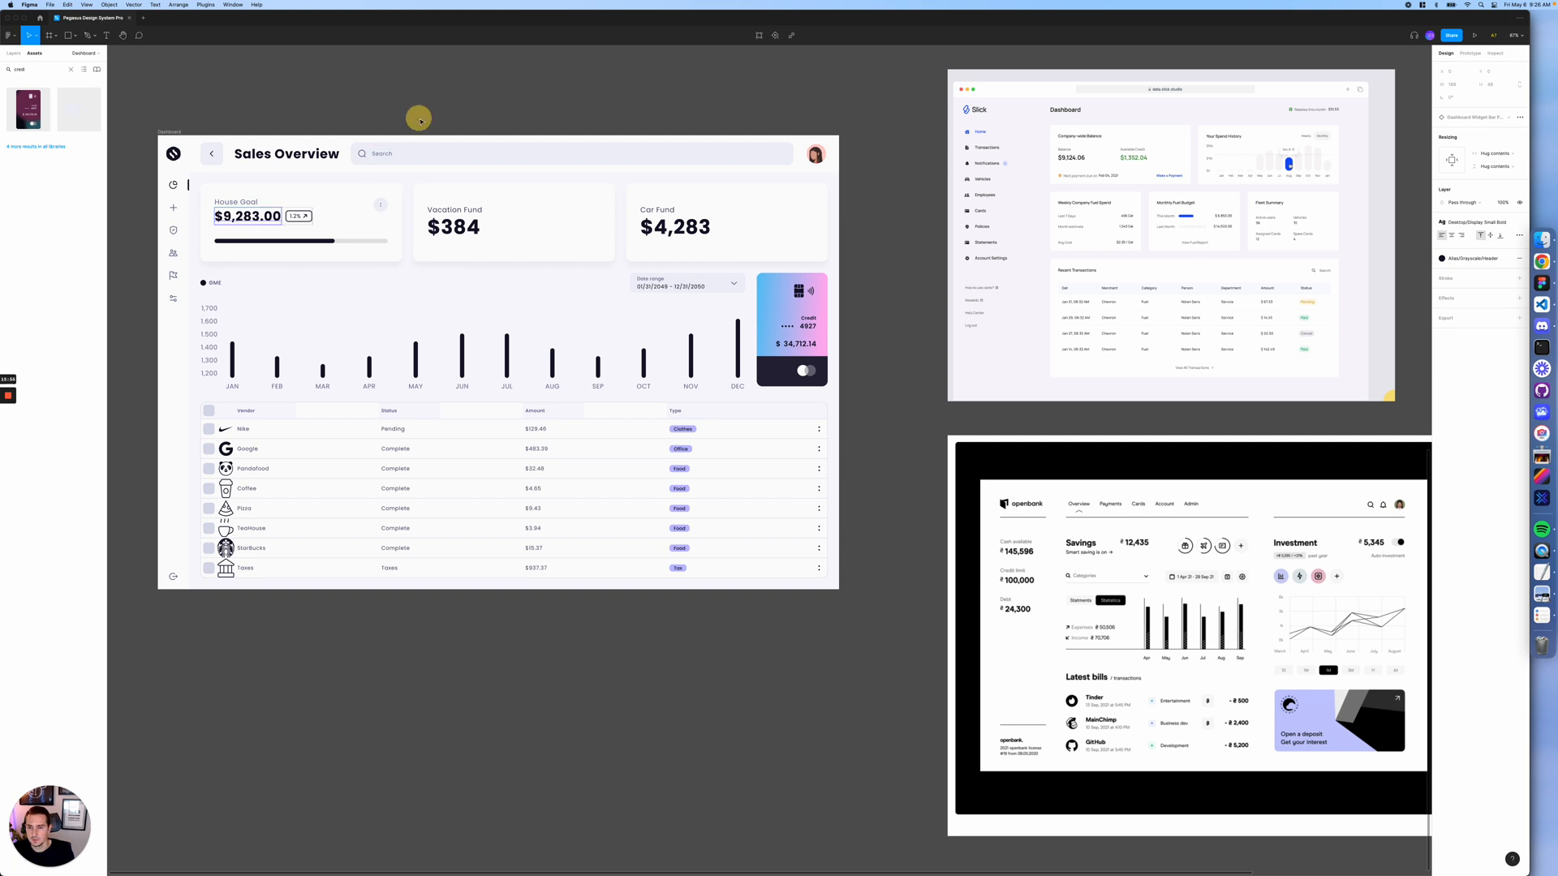
{"action": "double_click", "coordinate": [238, 204]}
{"action": "left_click", "coordinate": [294, 217]}
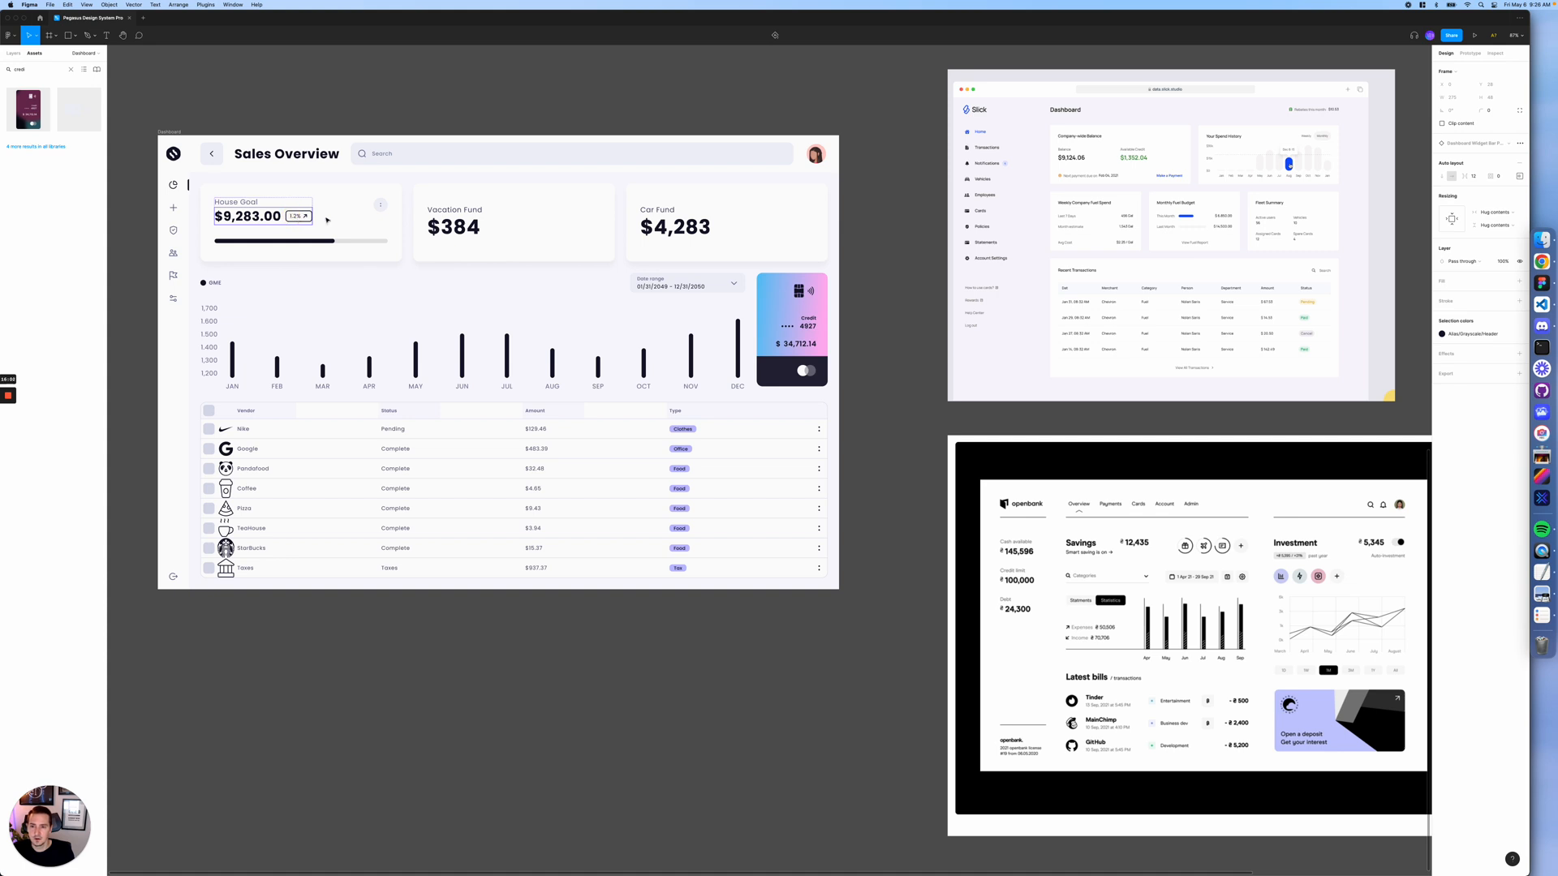
- Set the Vacation Fund card's widget type to Up, keeping the large stat style
{"action": "left_click", "coordinate": [453, 214]}
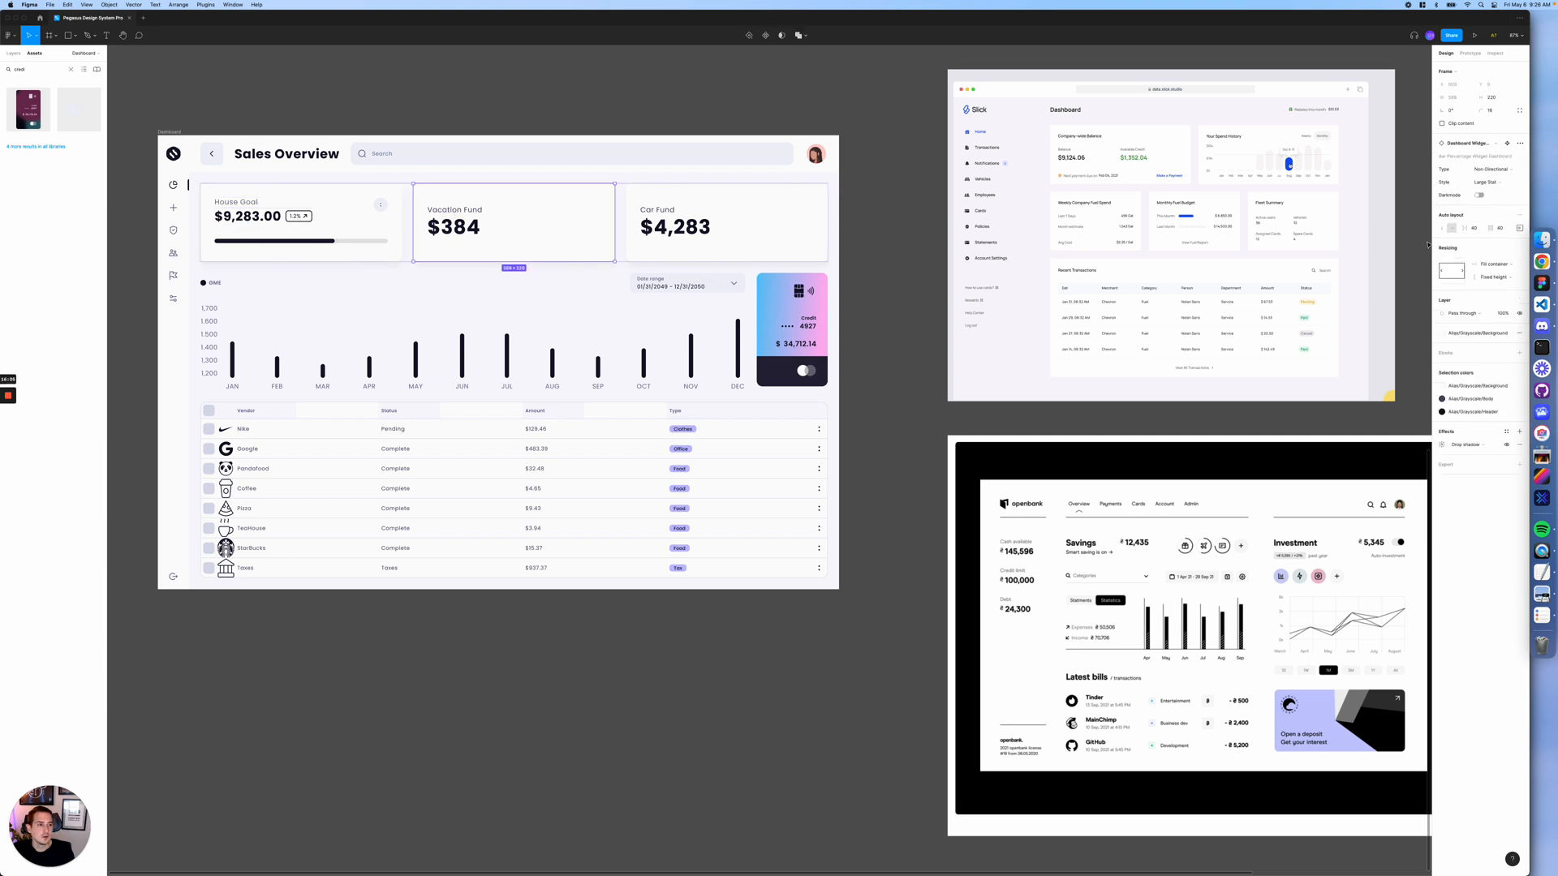
{"action": "left_click", "coordinate": [1493, 185]}
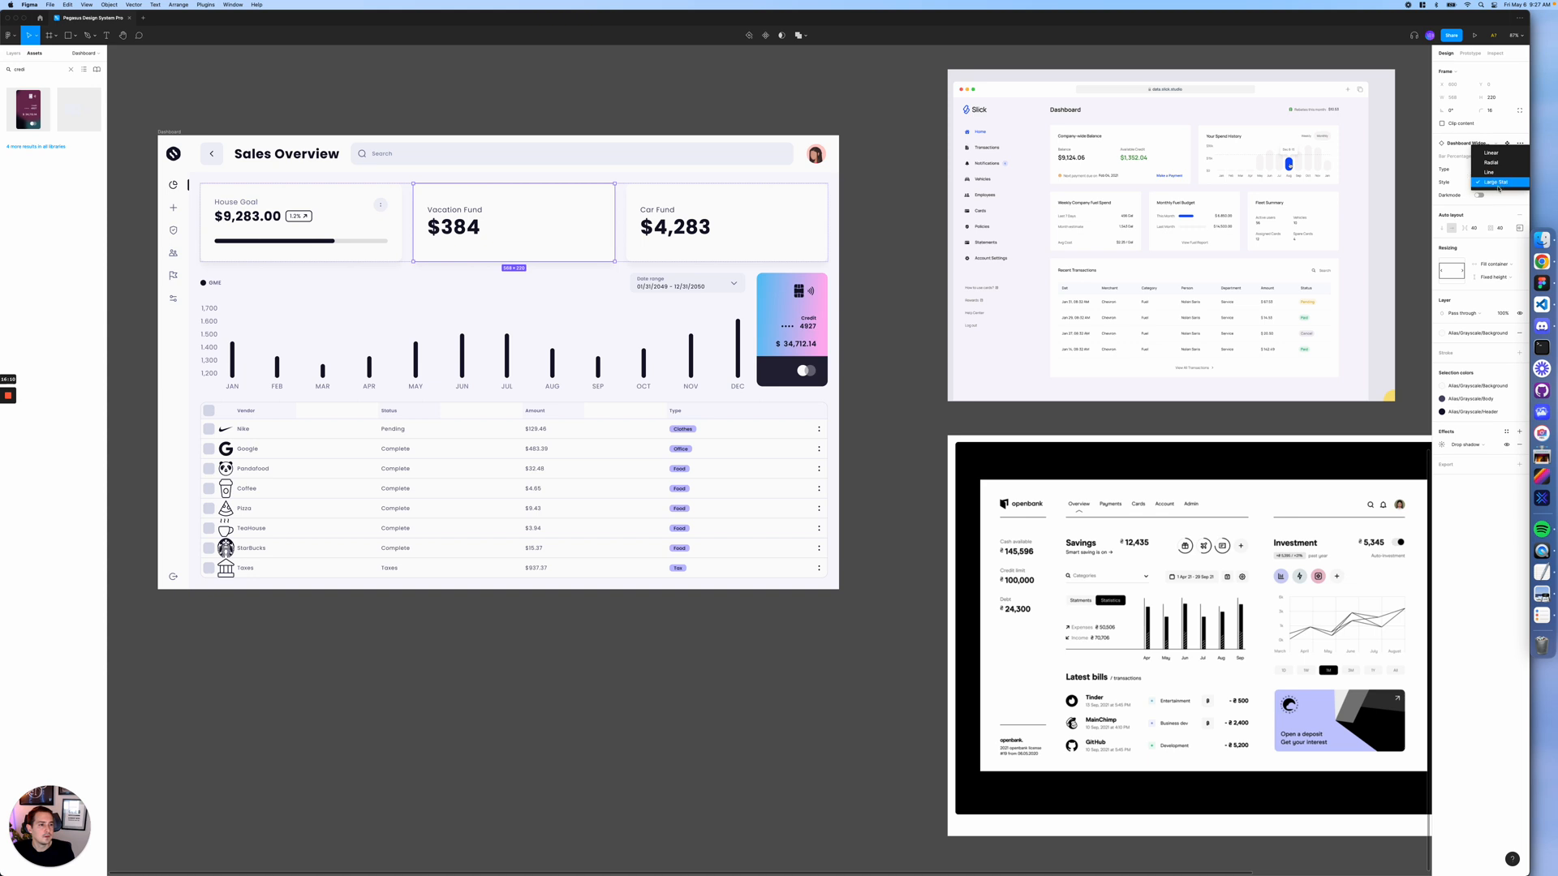
{"action": "left_click", "coordinate": [1498, 183]}
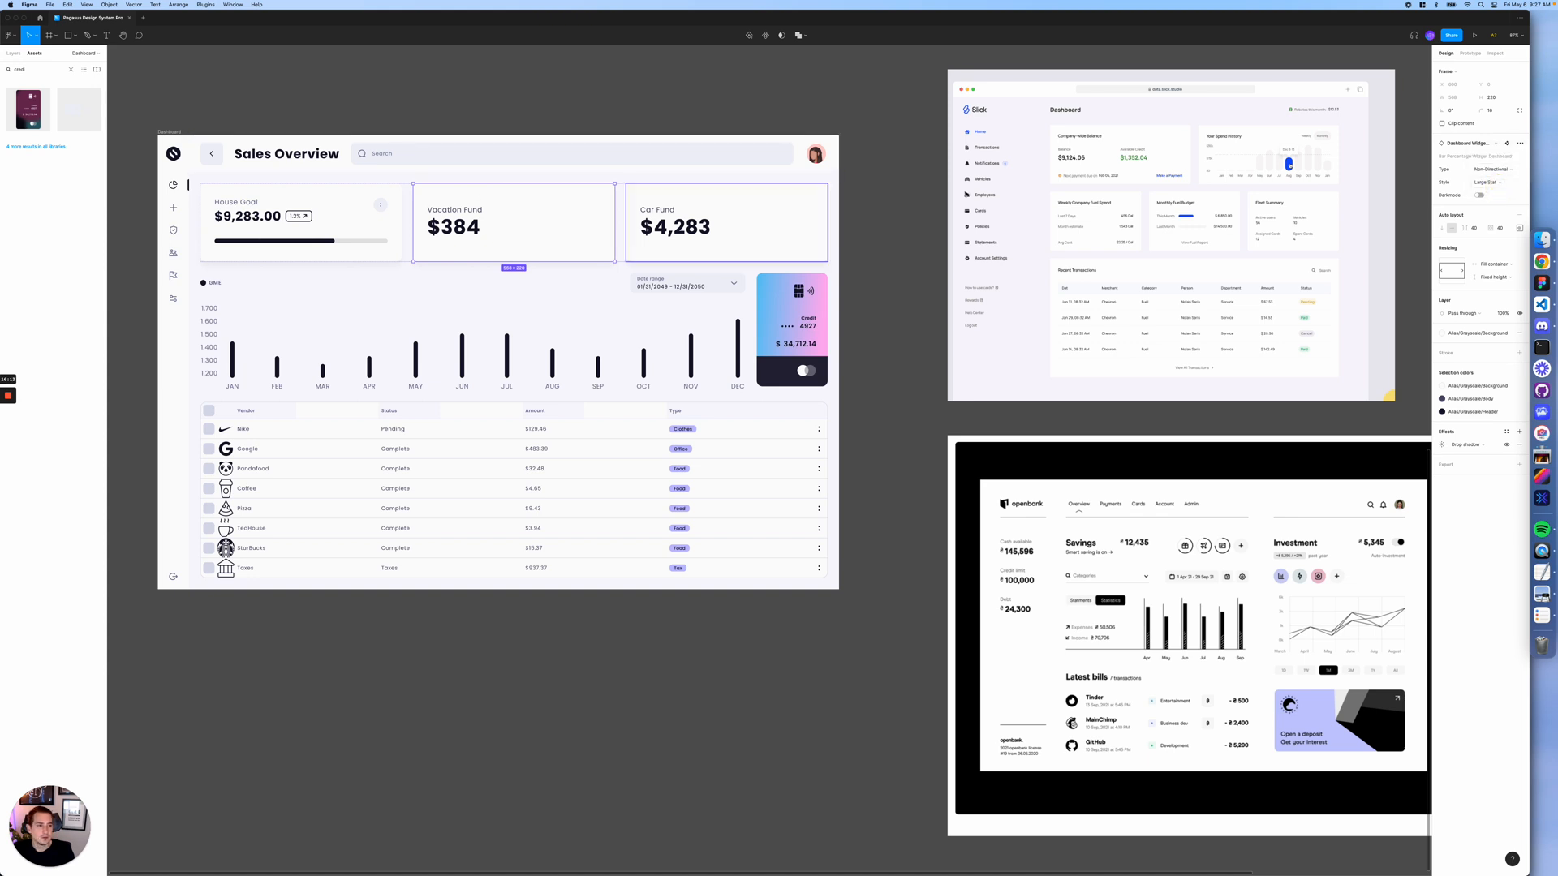
{"action": "left_click", "coordinate": [1496, 171]}
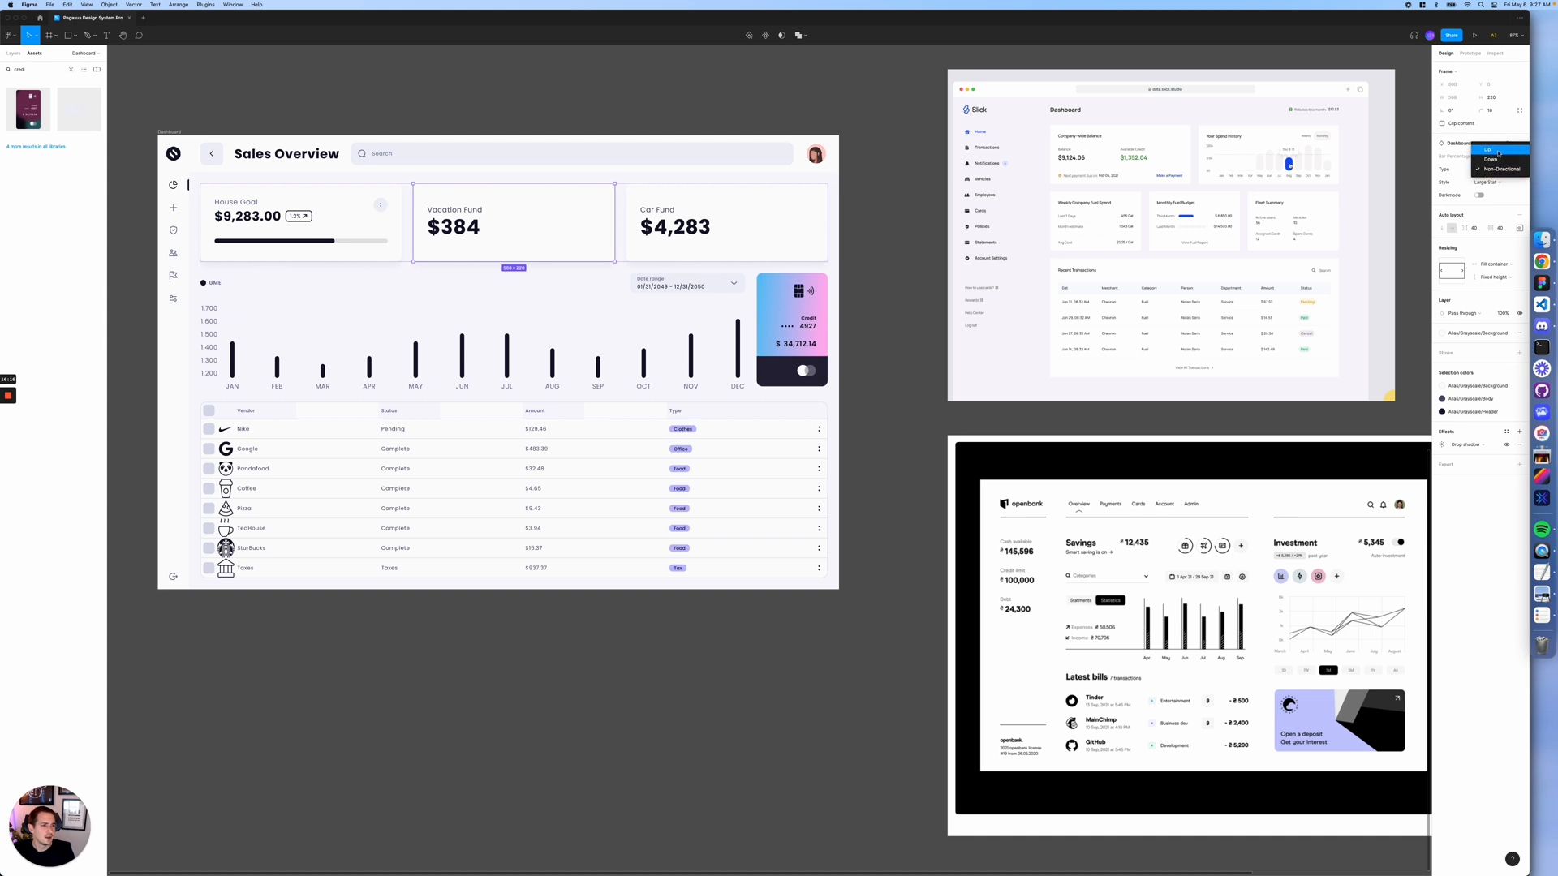
{"action": "left_click", "coordinate": [1501, 150]}
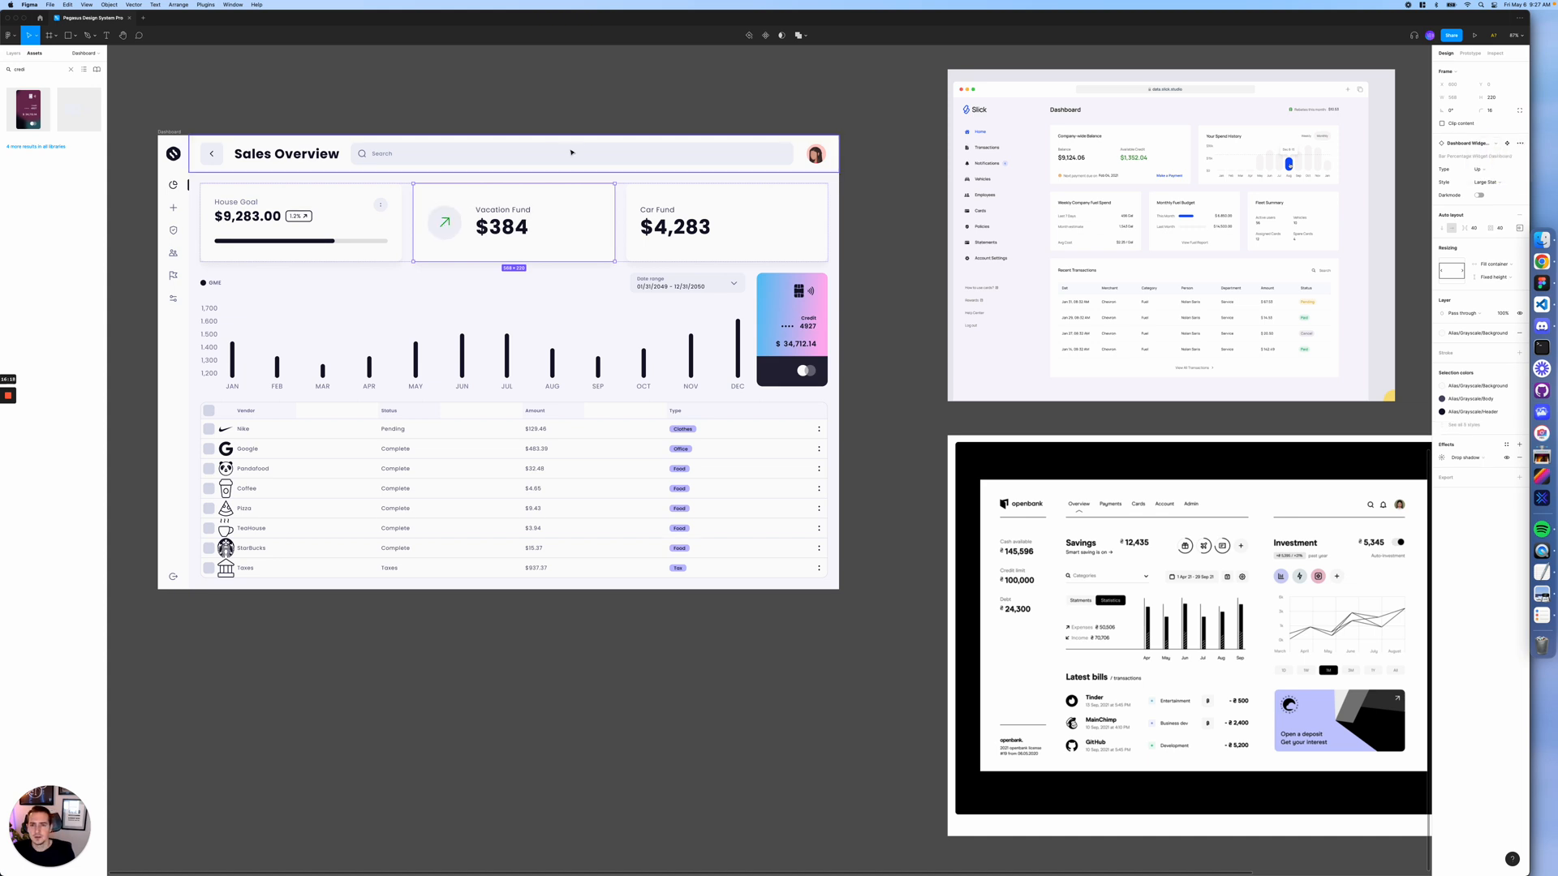
- Swap the arrow icon instance on the Vacation Fund card for the light-mode line building icon, searching the components for "house"
{"action": "double_click", "coordinate": [444, 225]}
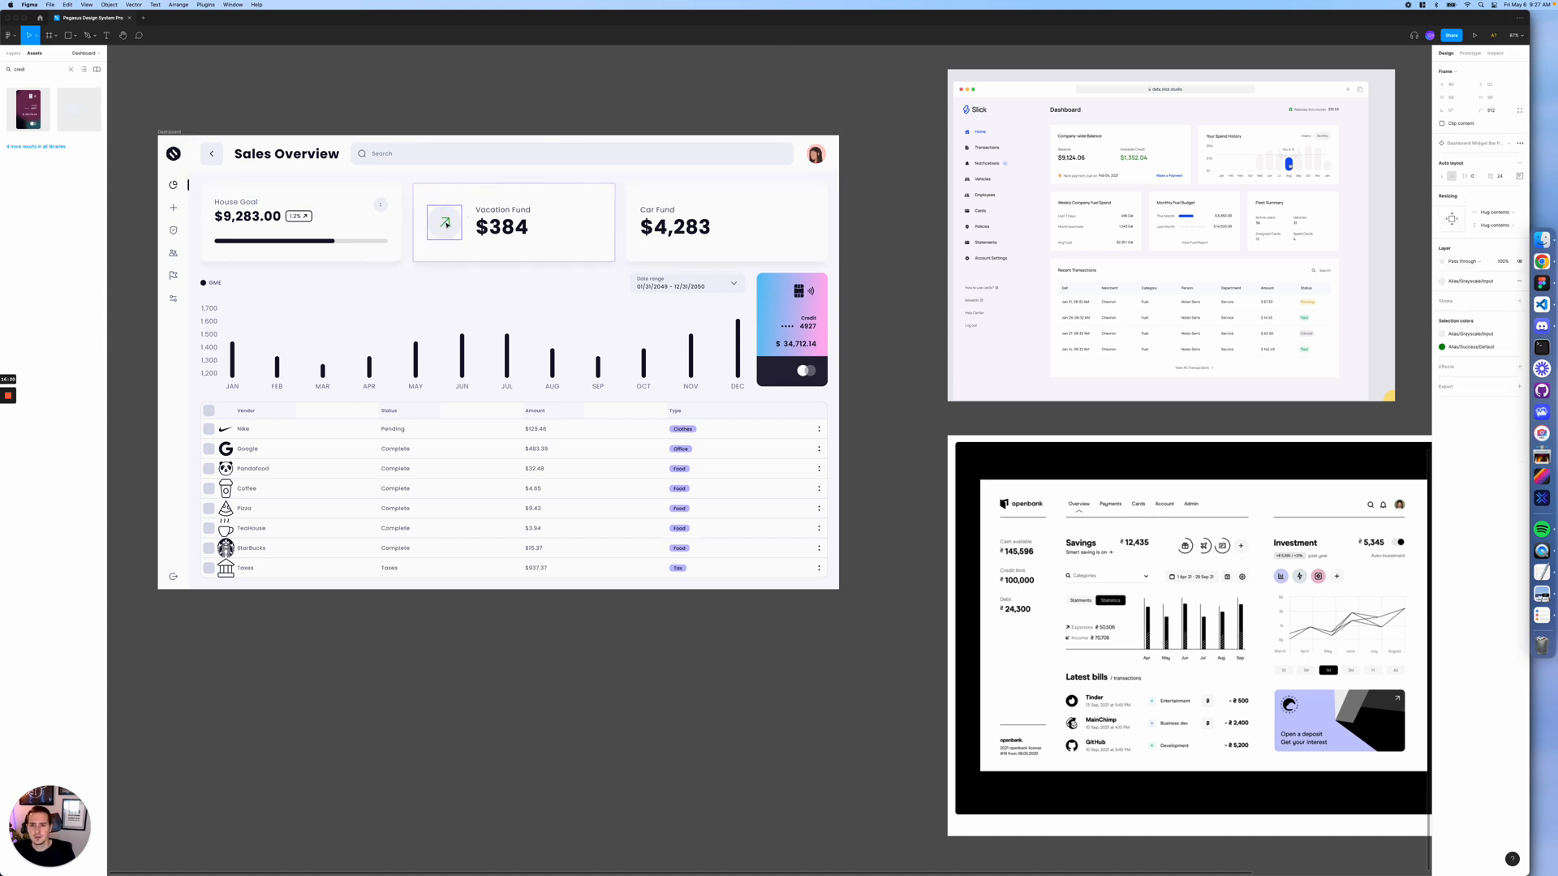
{"action": "double_click", "coordinate": [445, 224]}
{"action": "double_click", "coordinate": [446, 225]}
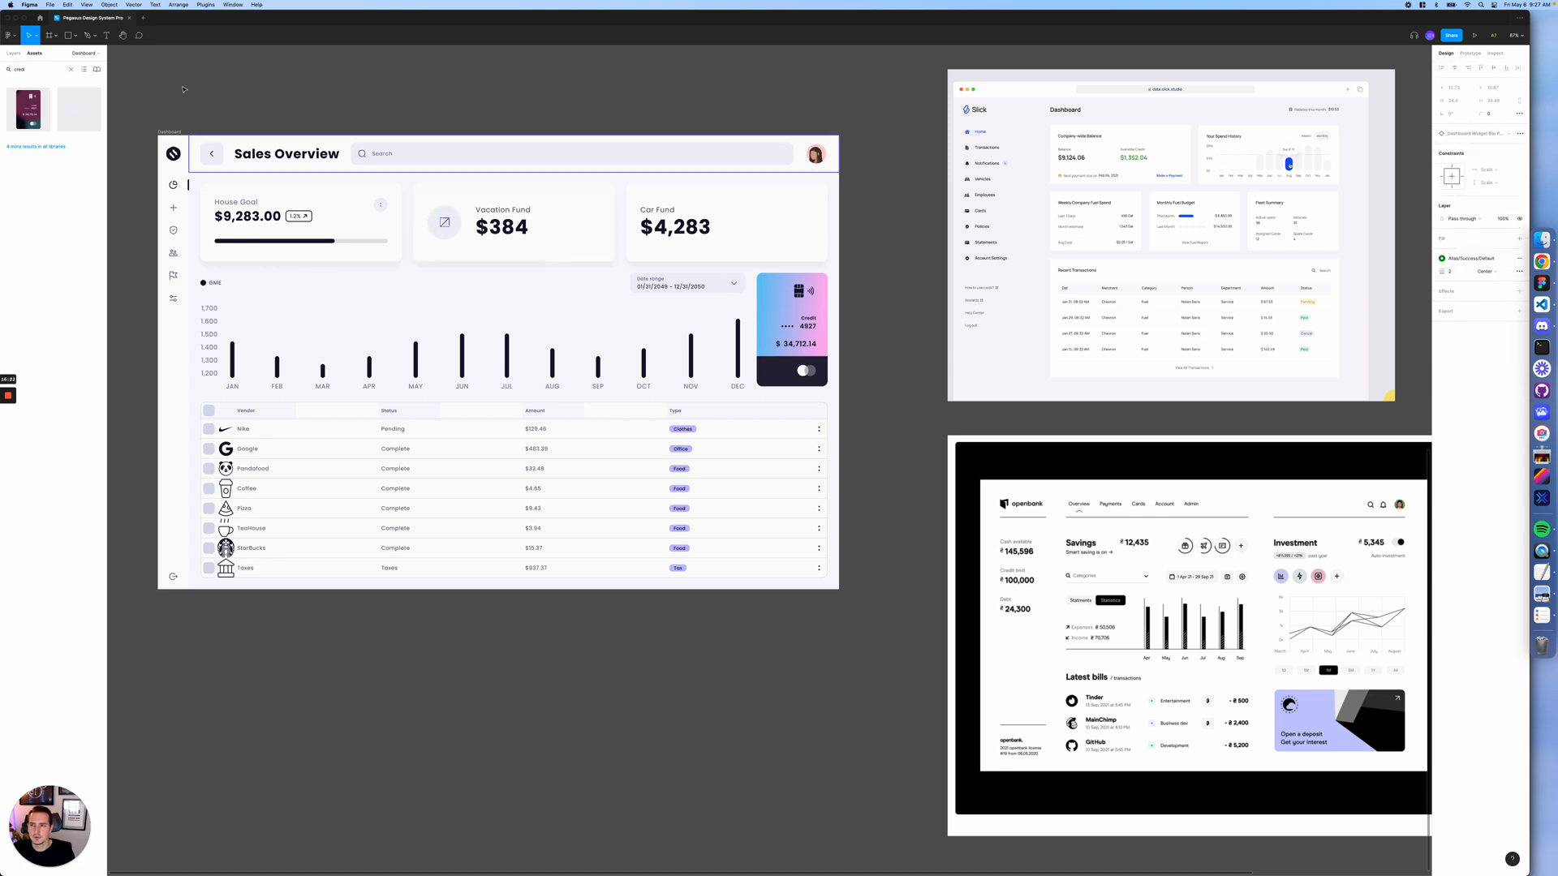
{"action": "left_click", "coordinate": [9, 56]}
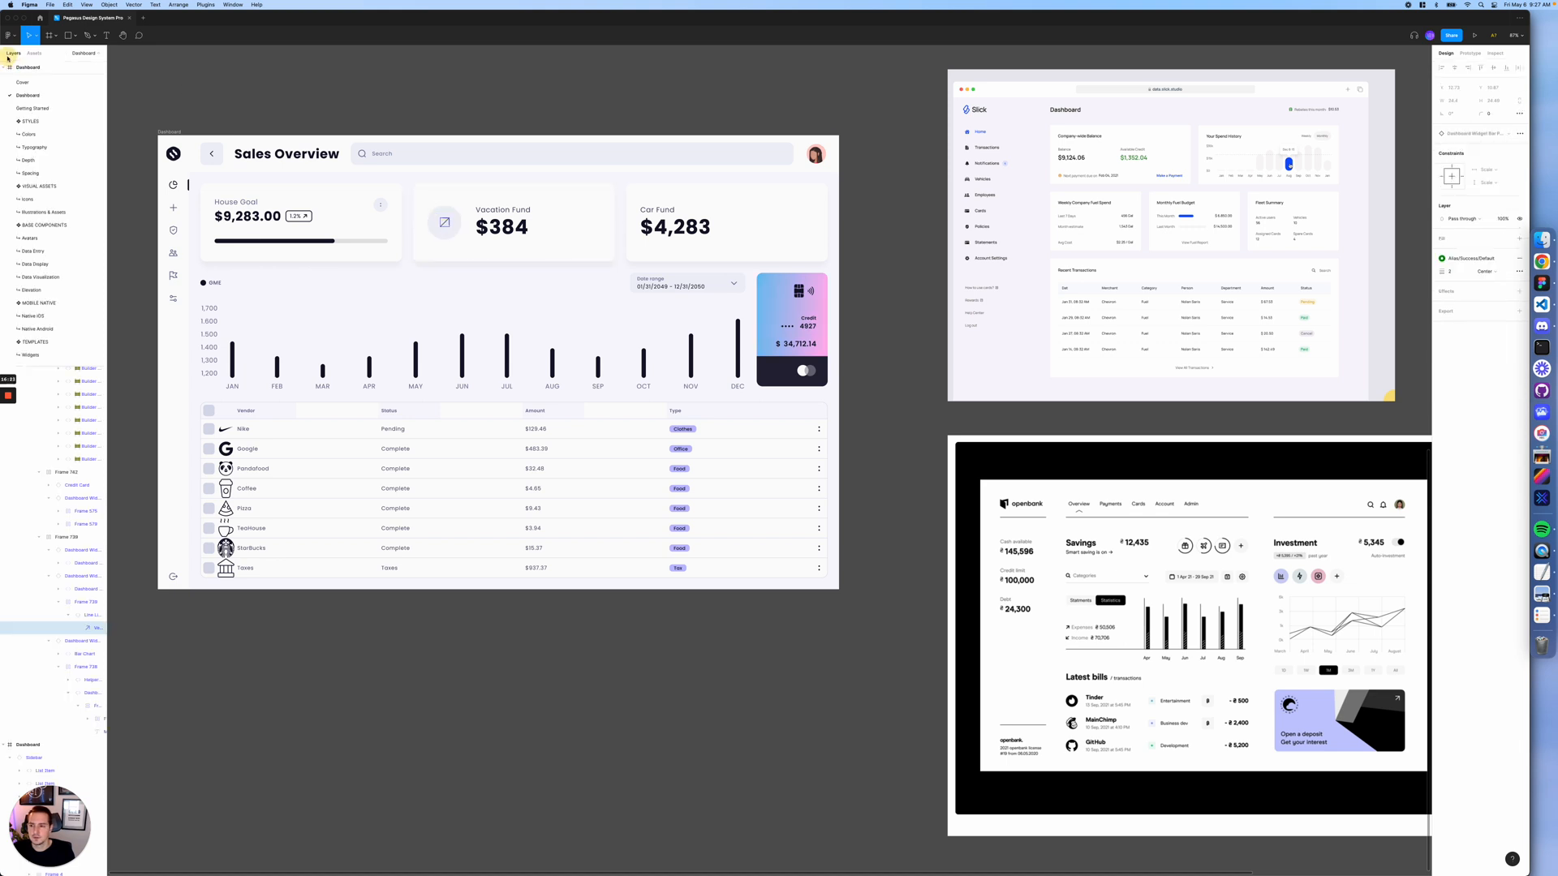
{"action": "left_click", "coordinate": [66, 617]}
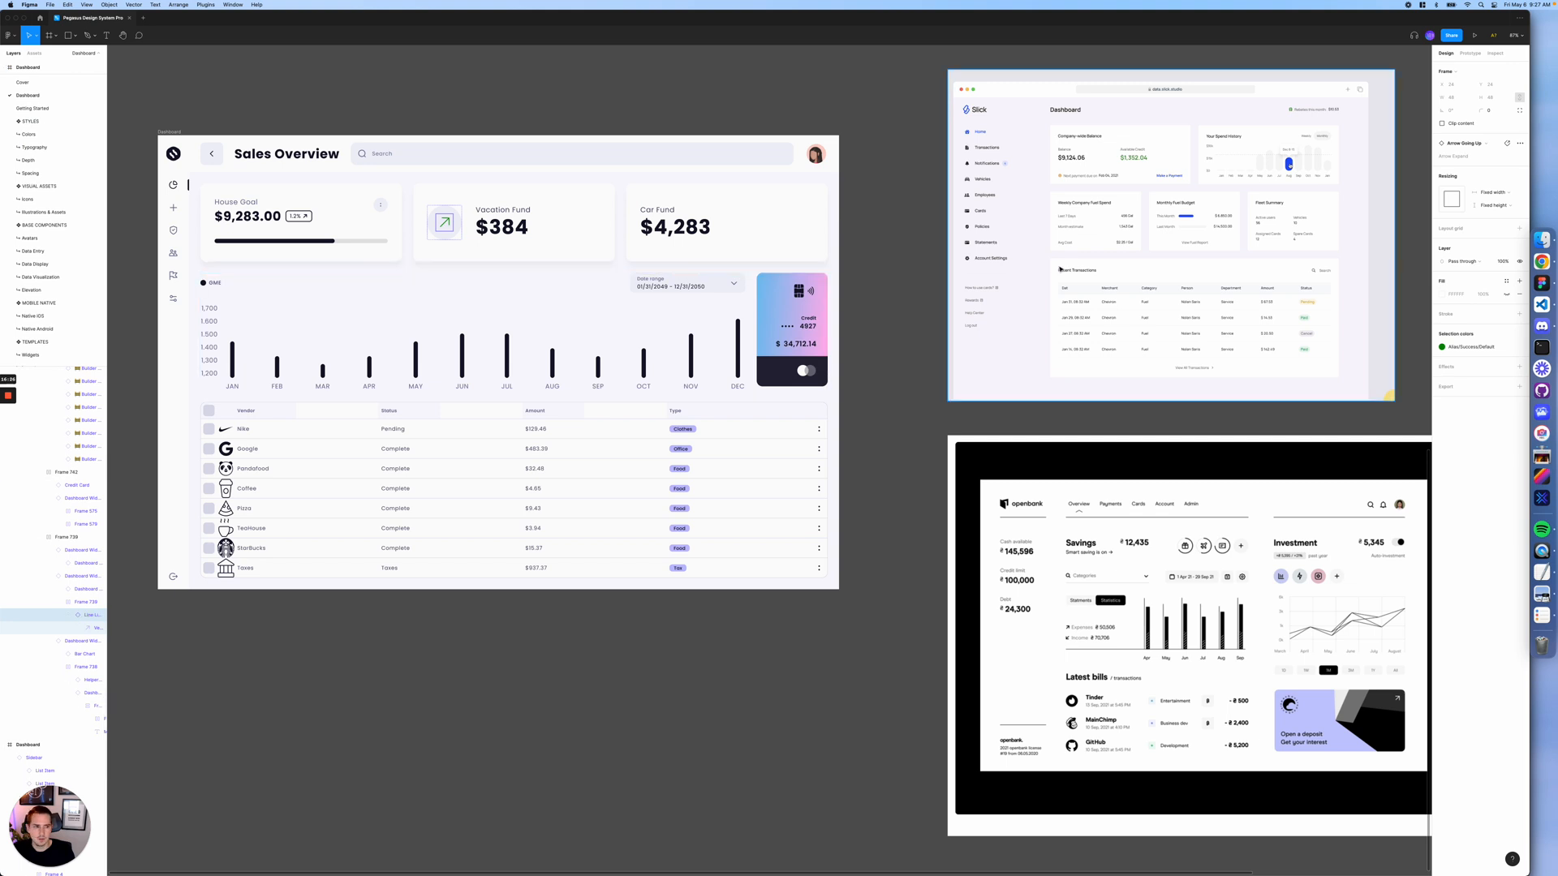
{"action": "left_click", "coordinate": [1462, 144]}
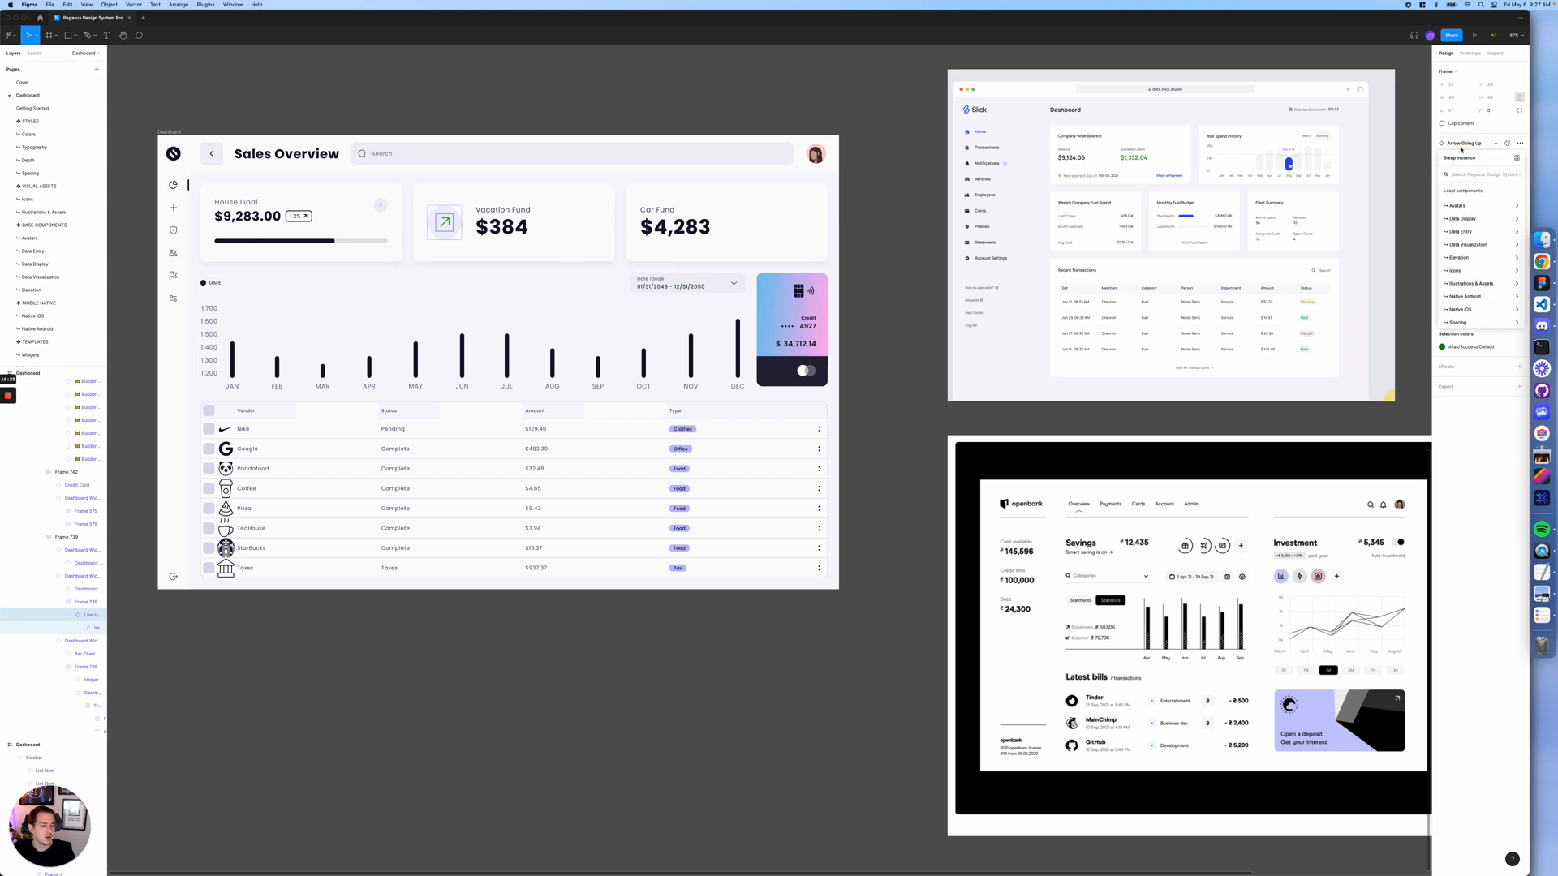
{"action": "type", "text": "house"}
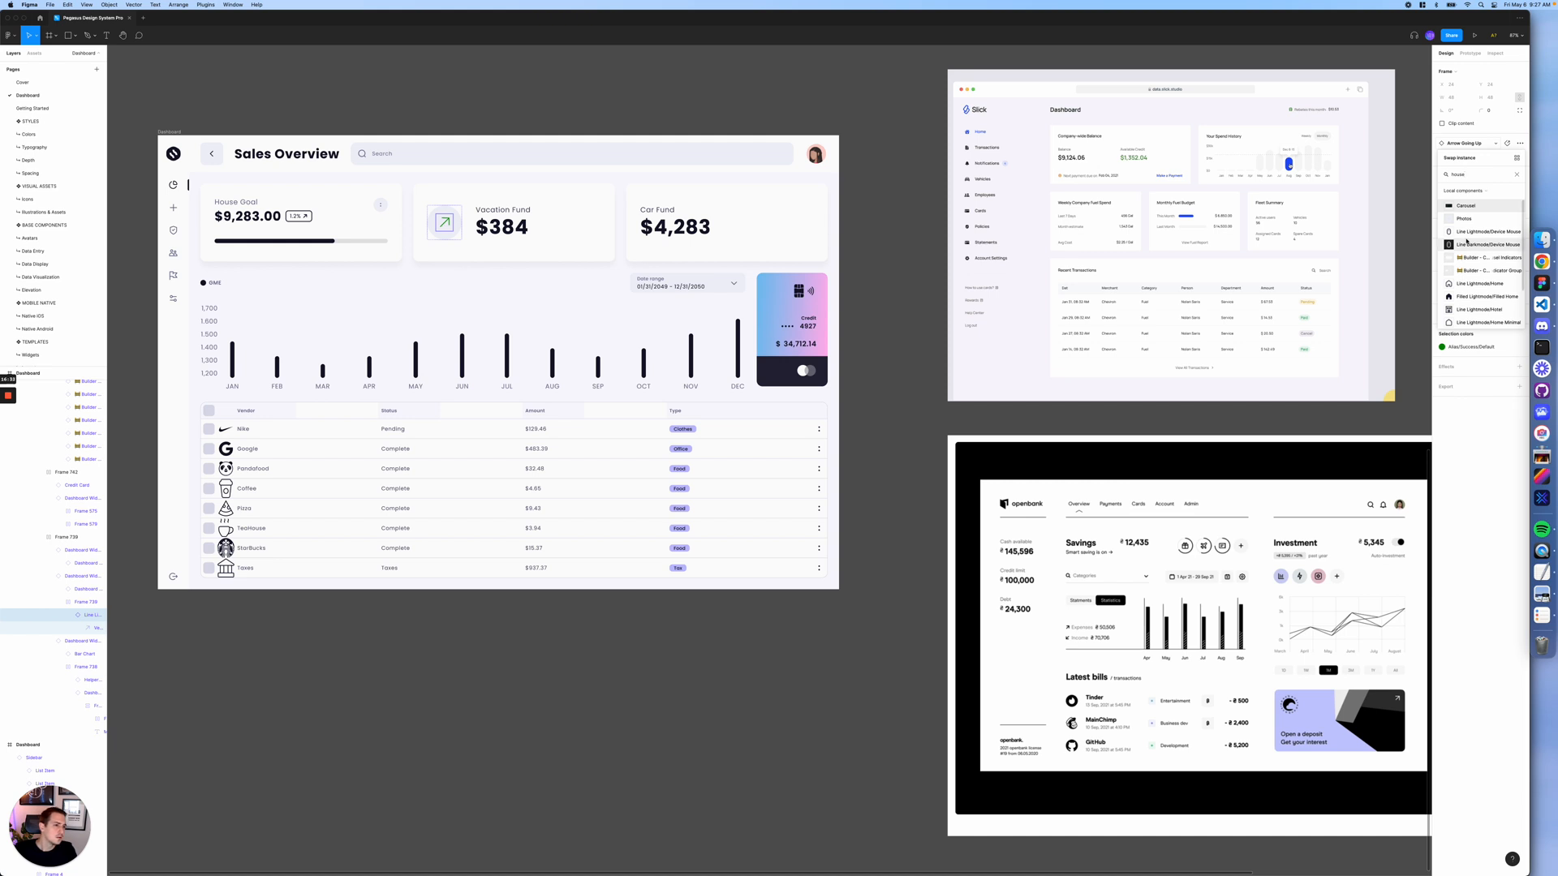
{"action": "left_click", "coordinate": [1475, 309]}
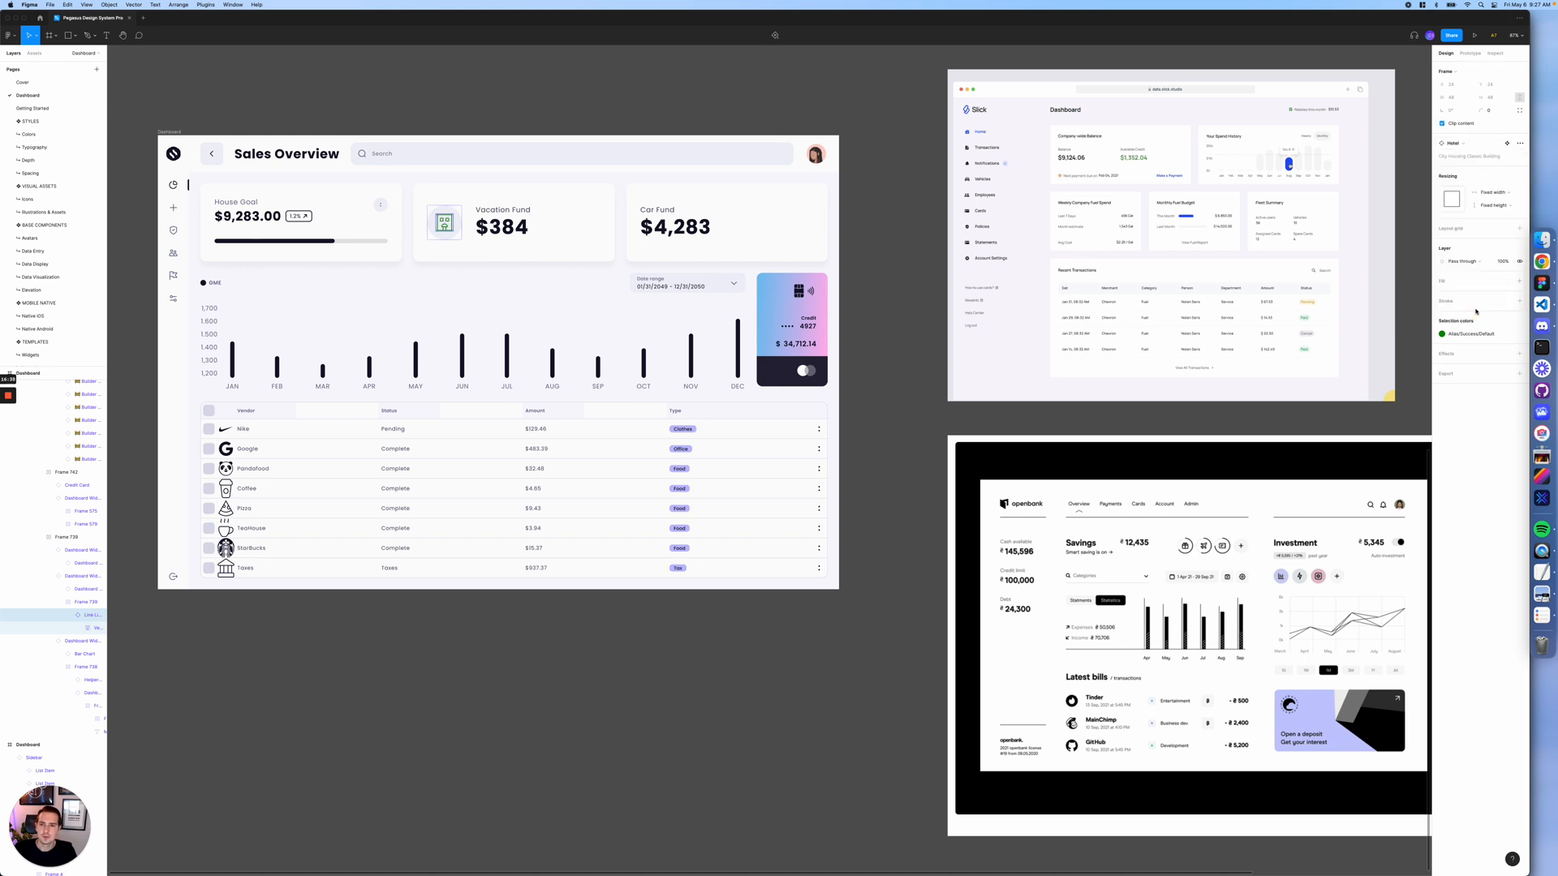
- Recolor the Vacation Fund card's building icon with the dark Grayscale/Header color style
{"action": "left_click", "coordinate": [1442, 333]}
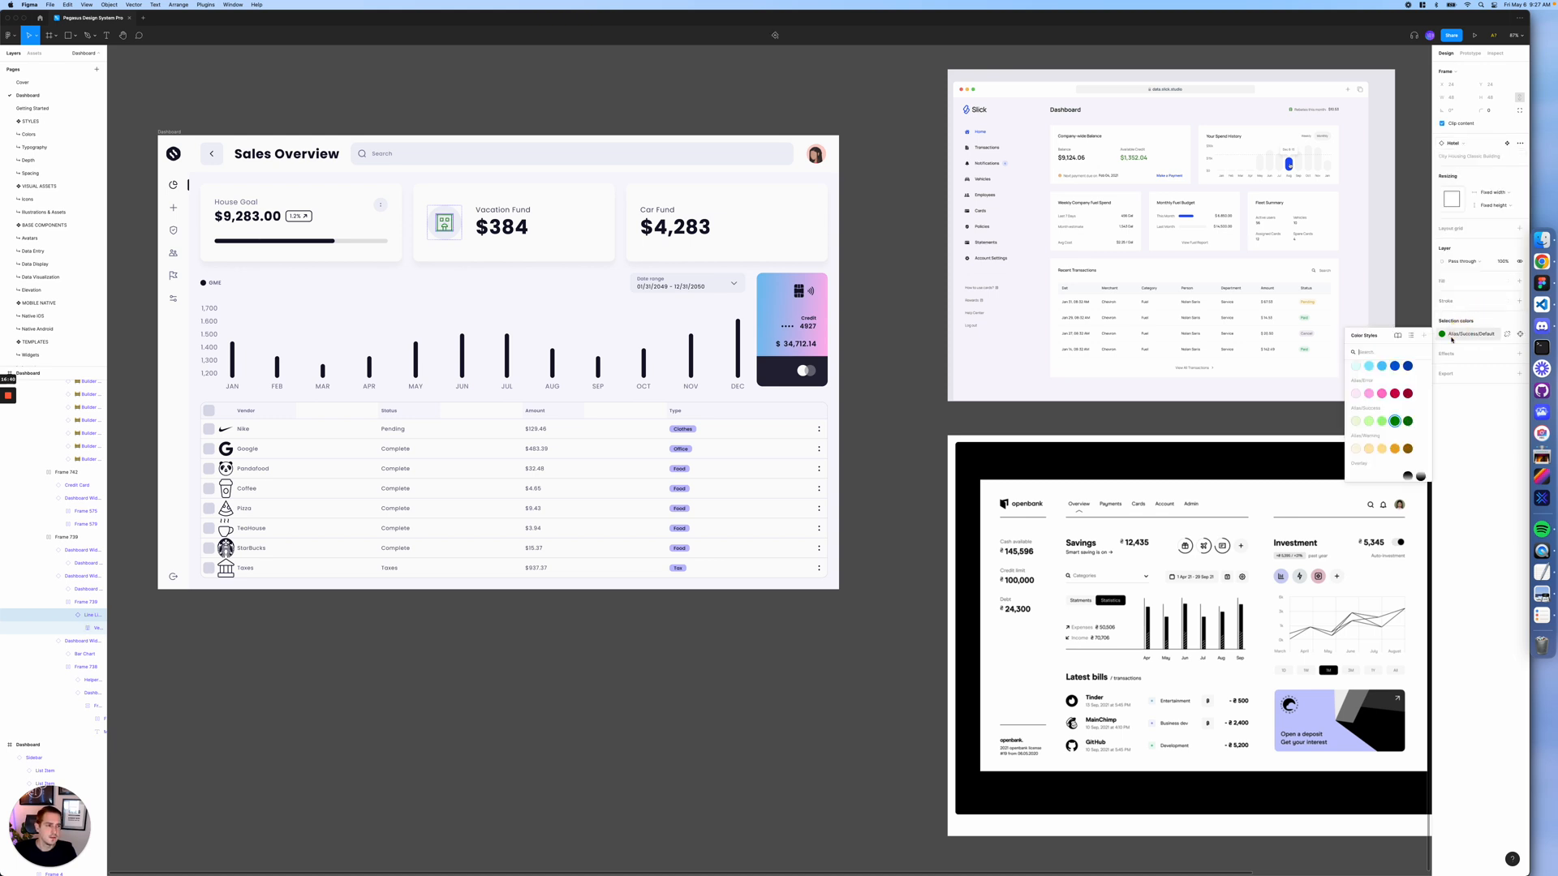
{"action": "left_click", "coordinate": [1382, 398]}
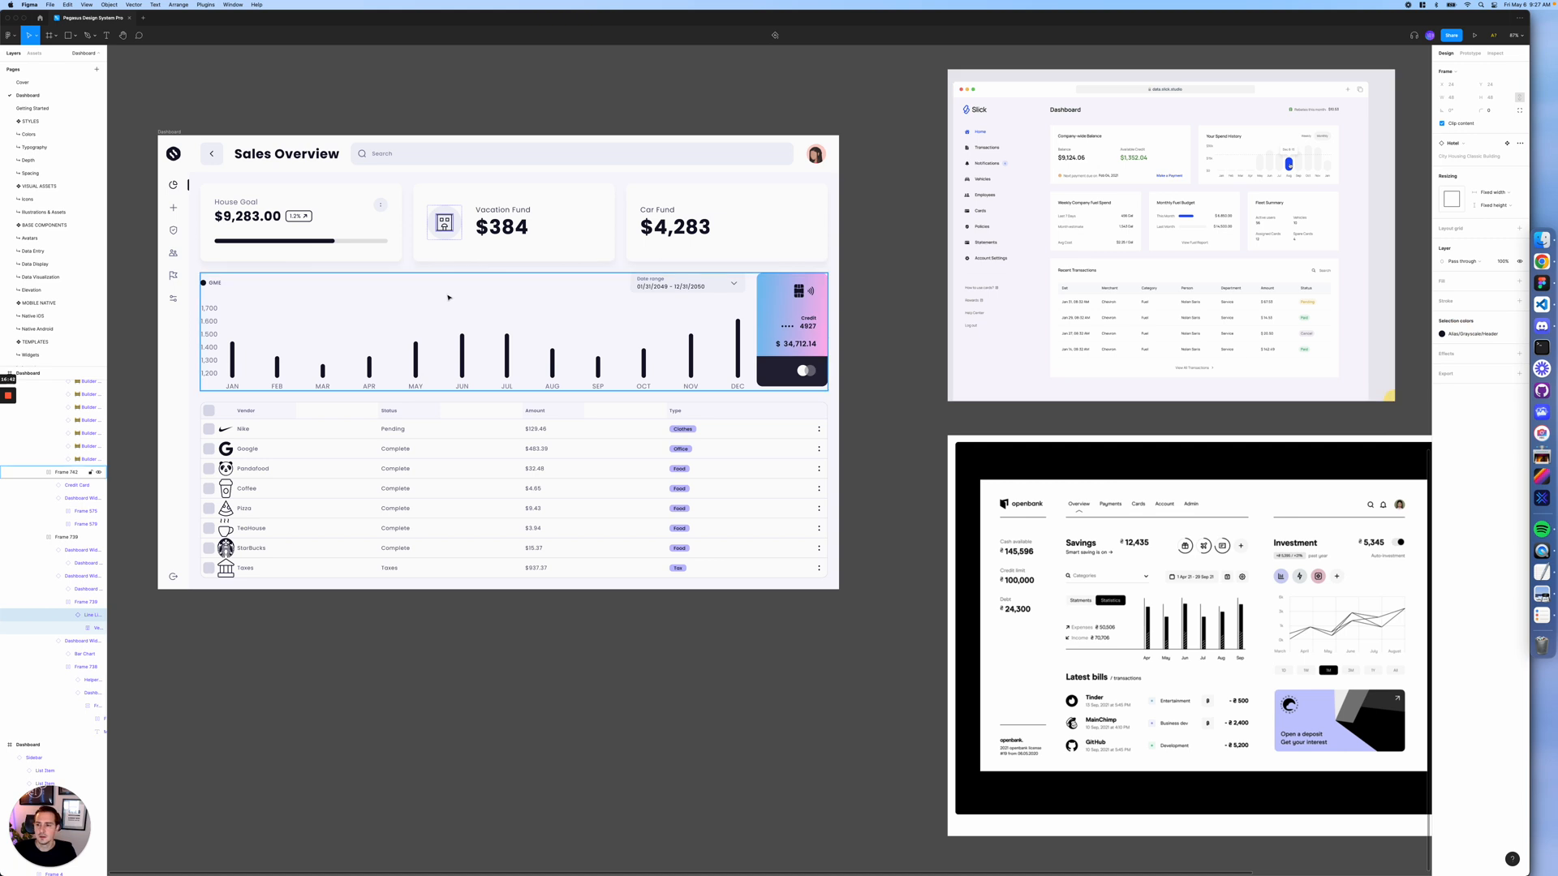
{"action": "scroll", "coordinate": [455, 211], "scroll_direction": "left", "scroll_amount": 1}
{"action": "scroll", "coordinate": [454, 211], "scroll_direction": "down", "scroll_amount": 1}
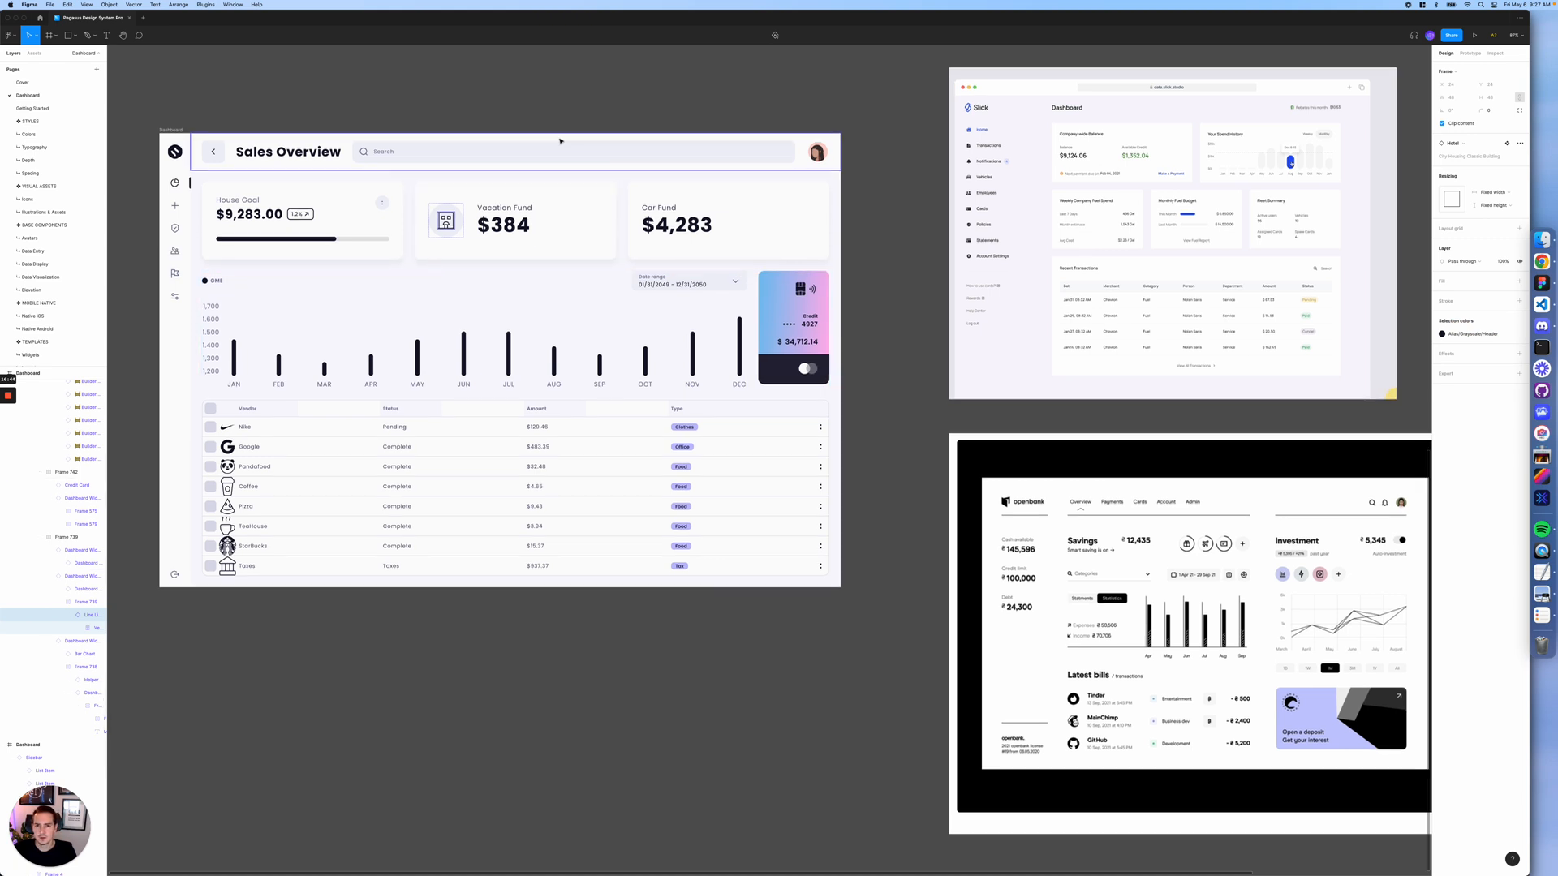
{"action": "left_click", "coordinate": [545, 82]}
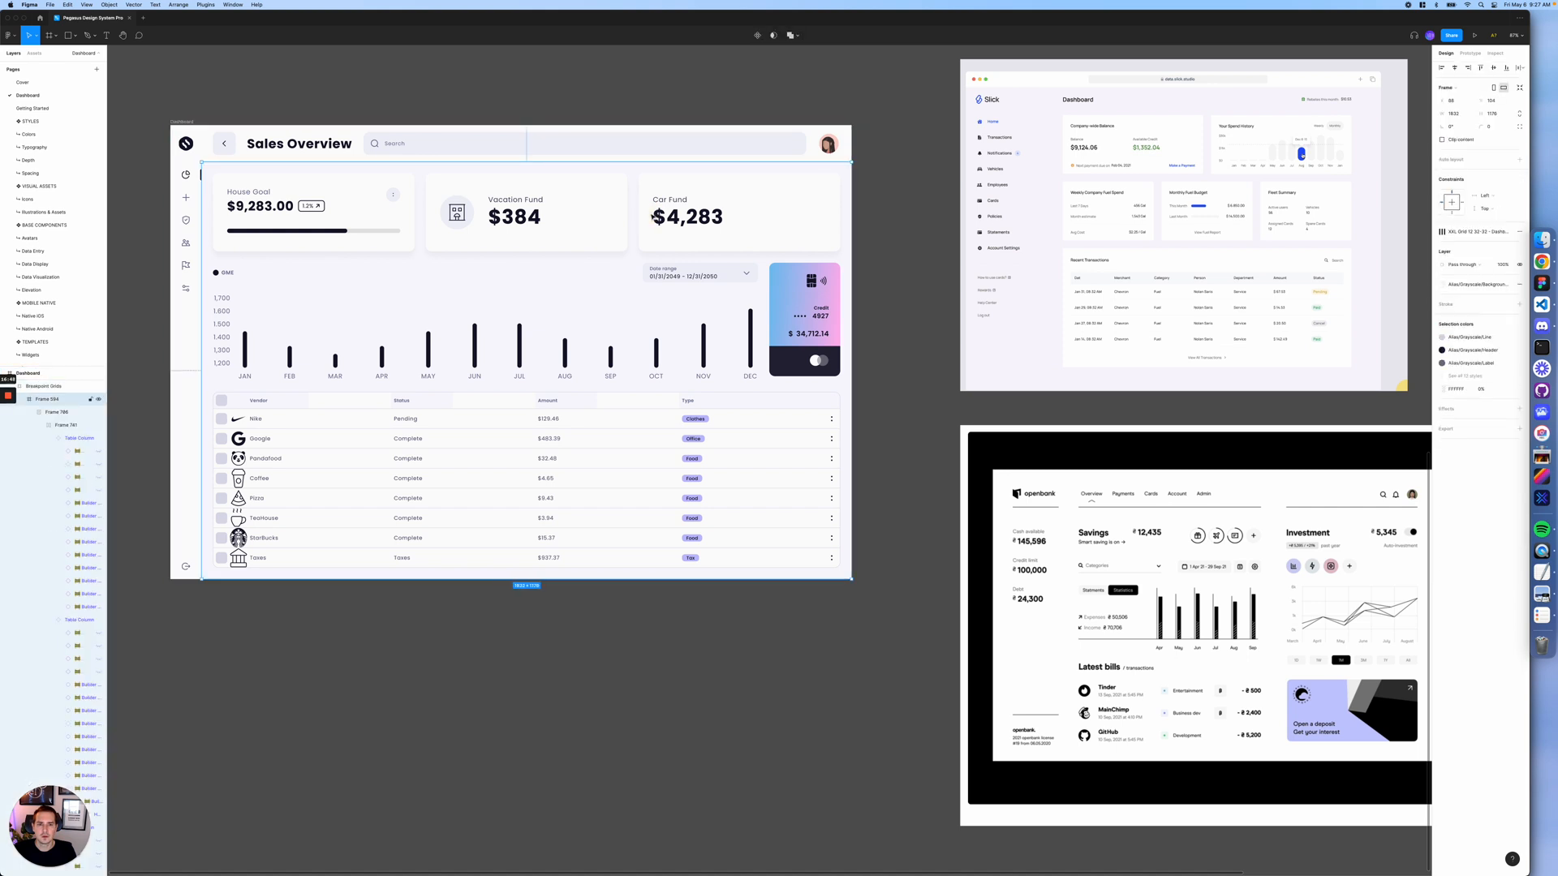
- Set the Car Fund card's widget type to Up
{"action": "left_click", "coordinate": [656, 218]}
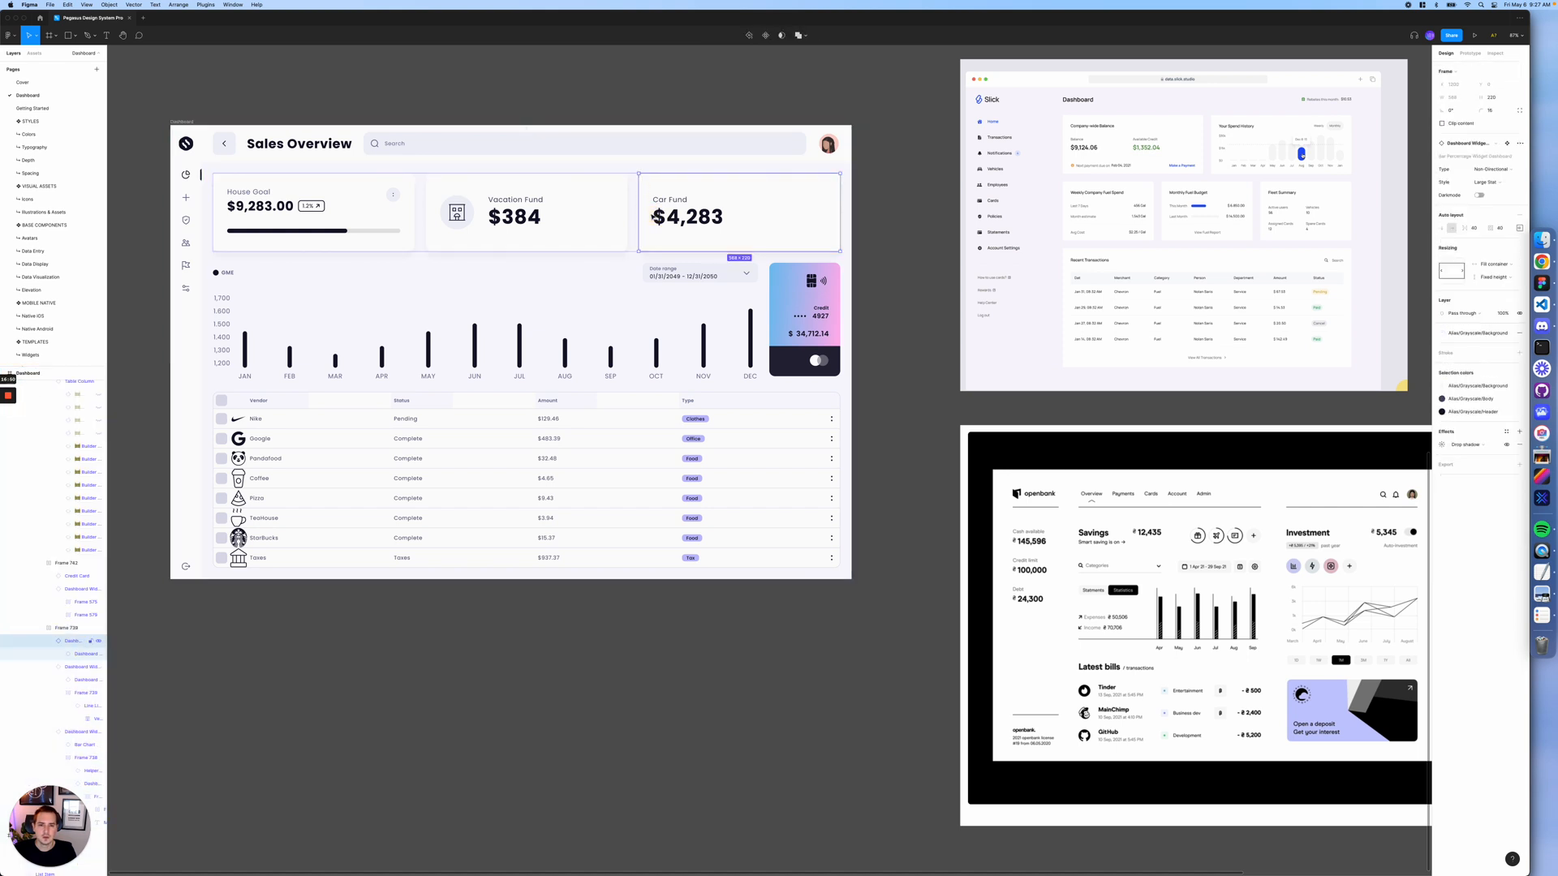
{"action": "left_click", "coordinate": [1490, 170]}
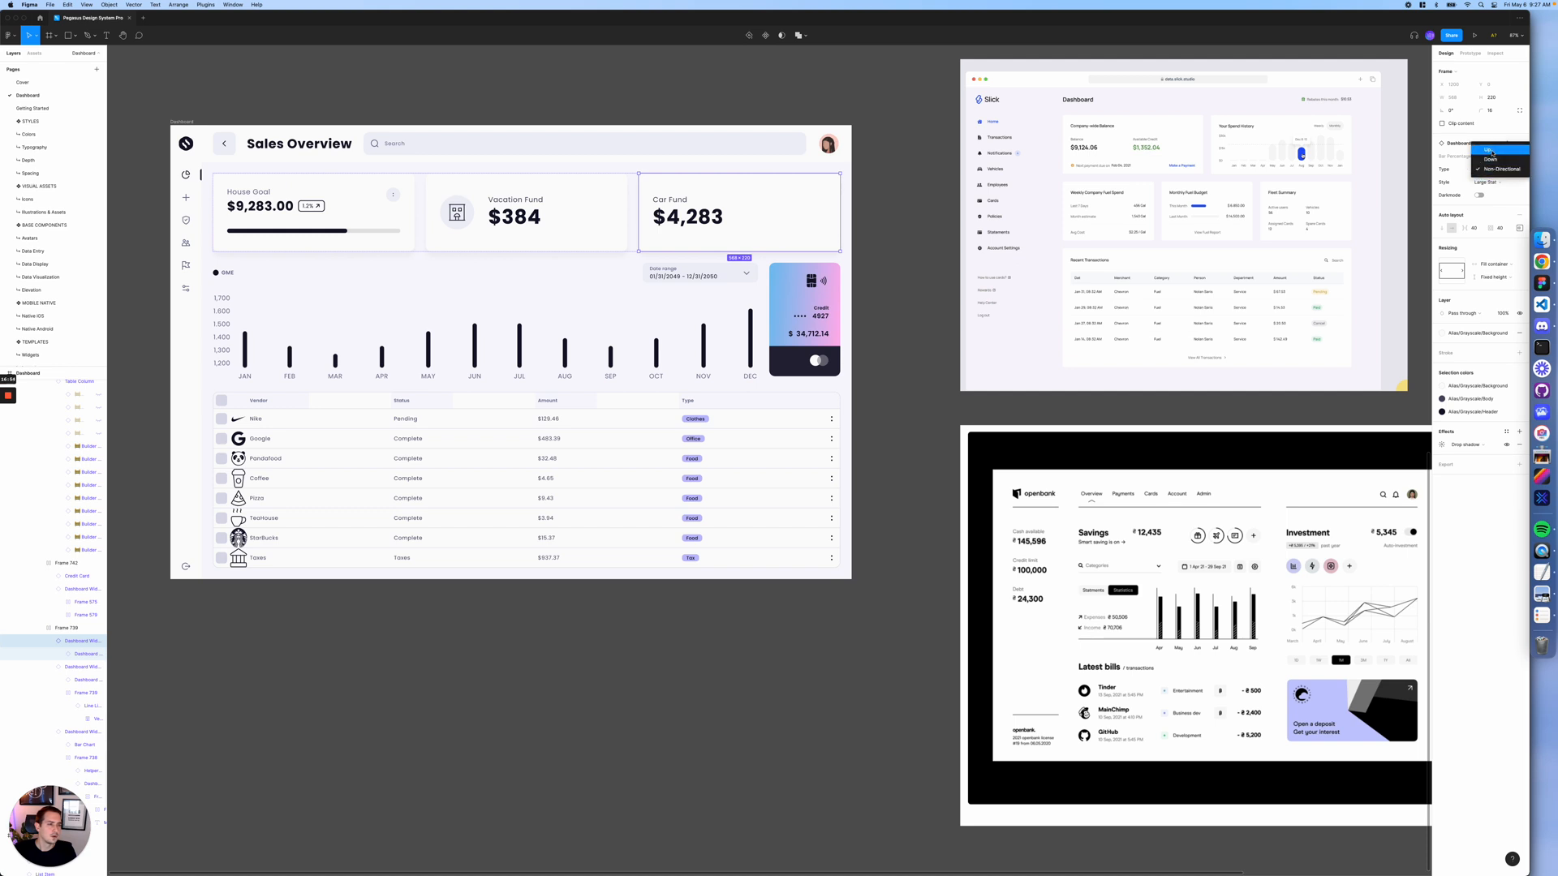
{"action": "left_click", "coordinate": [1485, 156]}
- Swap the arrow icon instance on the Car Fund card for the Car Front icon, searching the components for "car"
{"action": "left_click", "coordinate": [671, 212], "text": "super"}
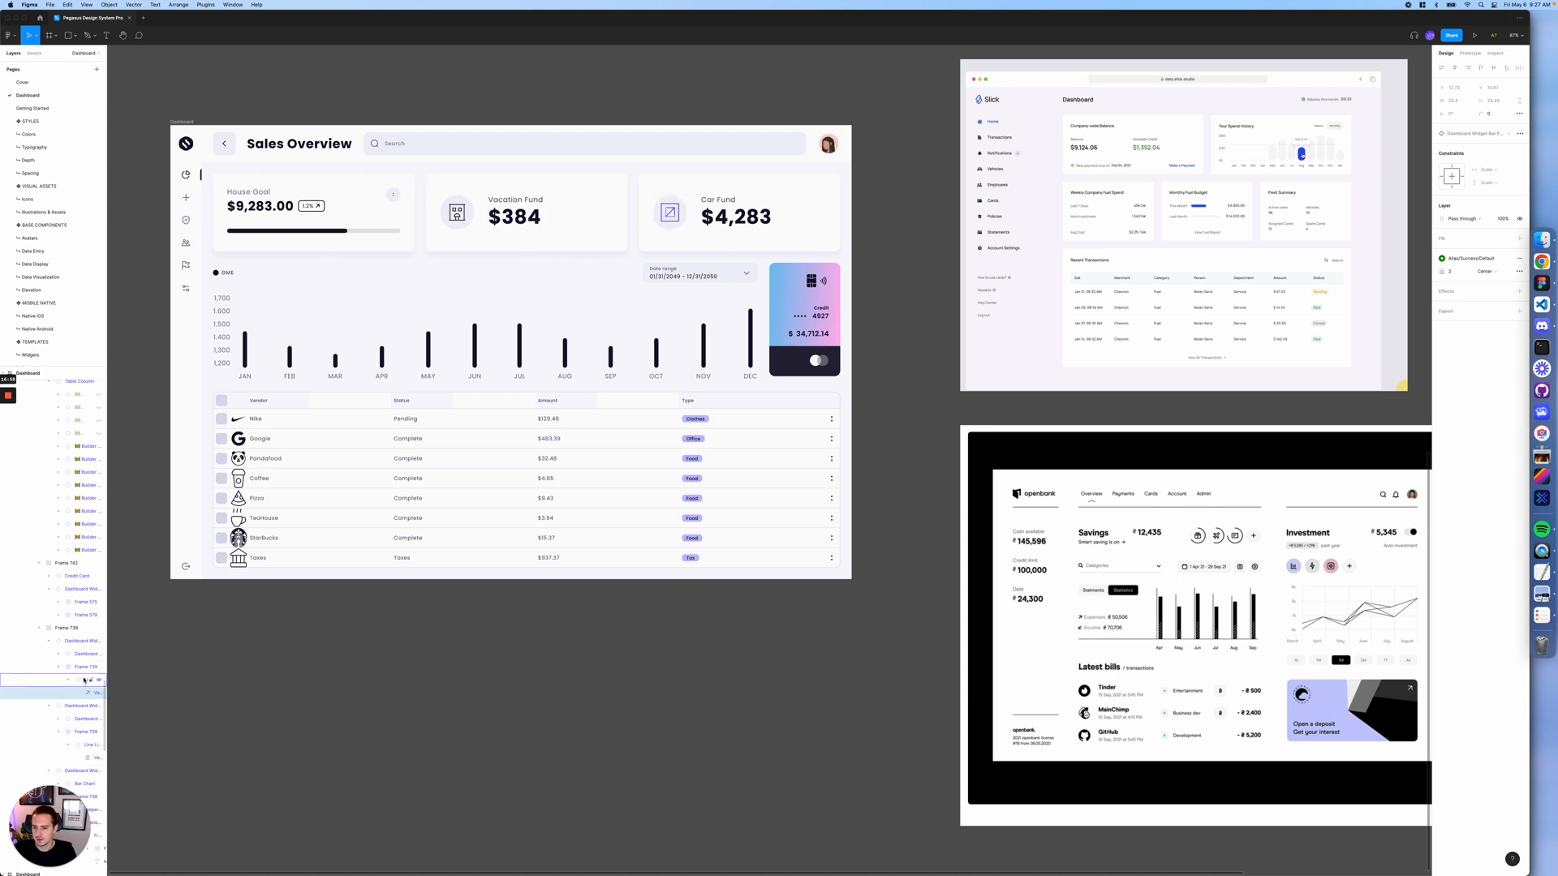
{"action": "key", "text": "shift+Return"}
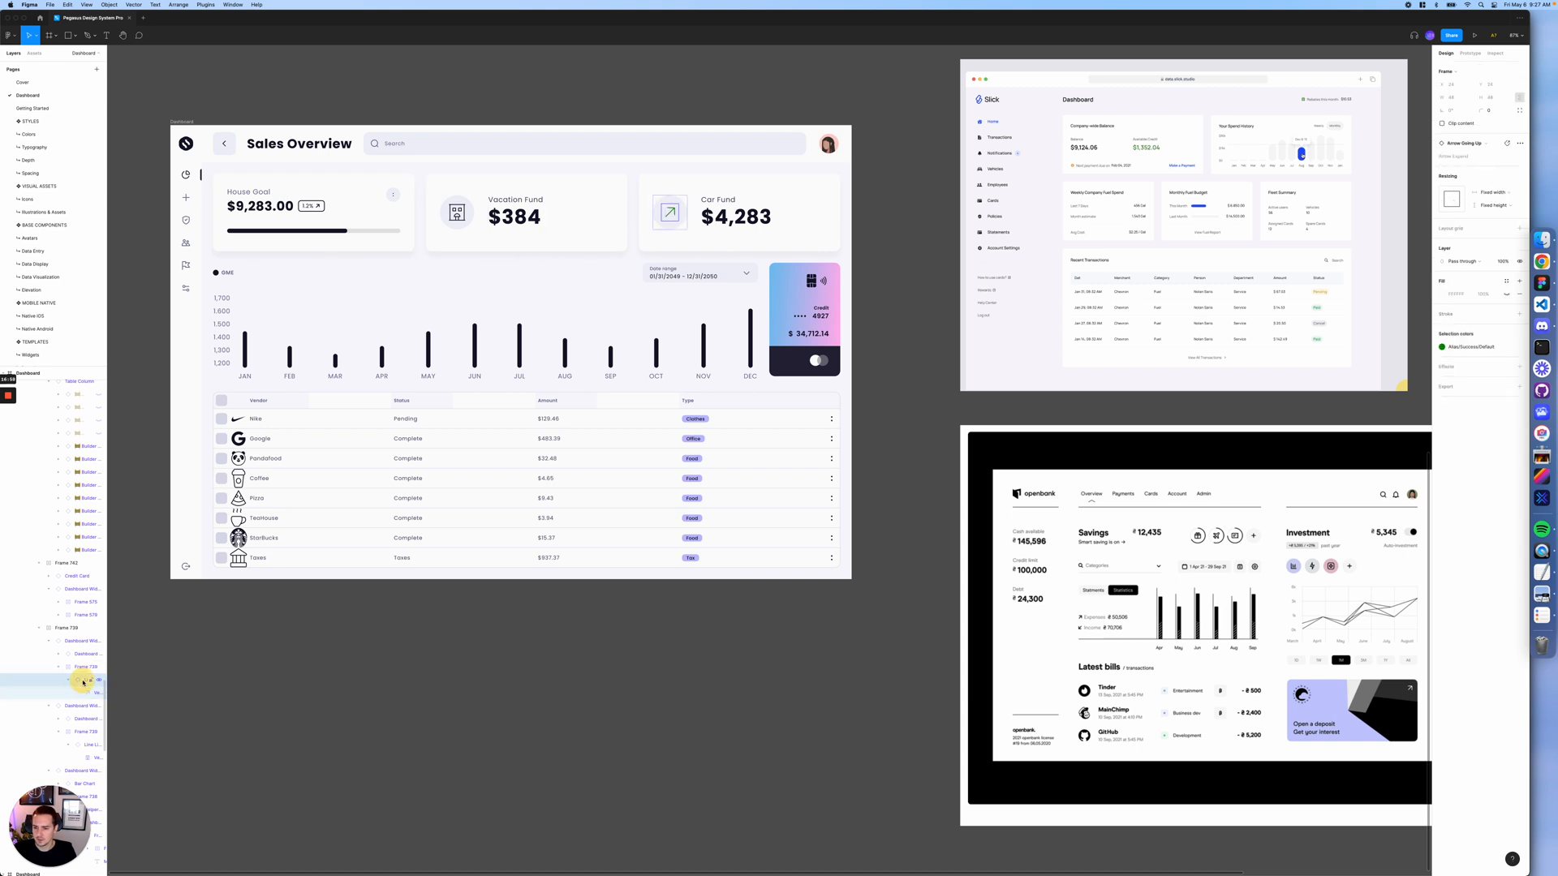
{"action": "left_click", "coordinate": [1478, 150]}
{"action": "type", "text": "car"}
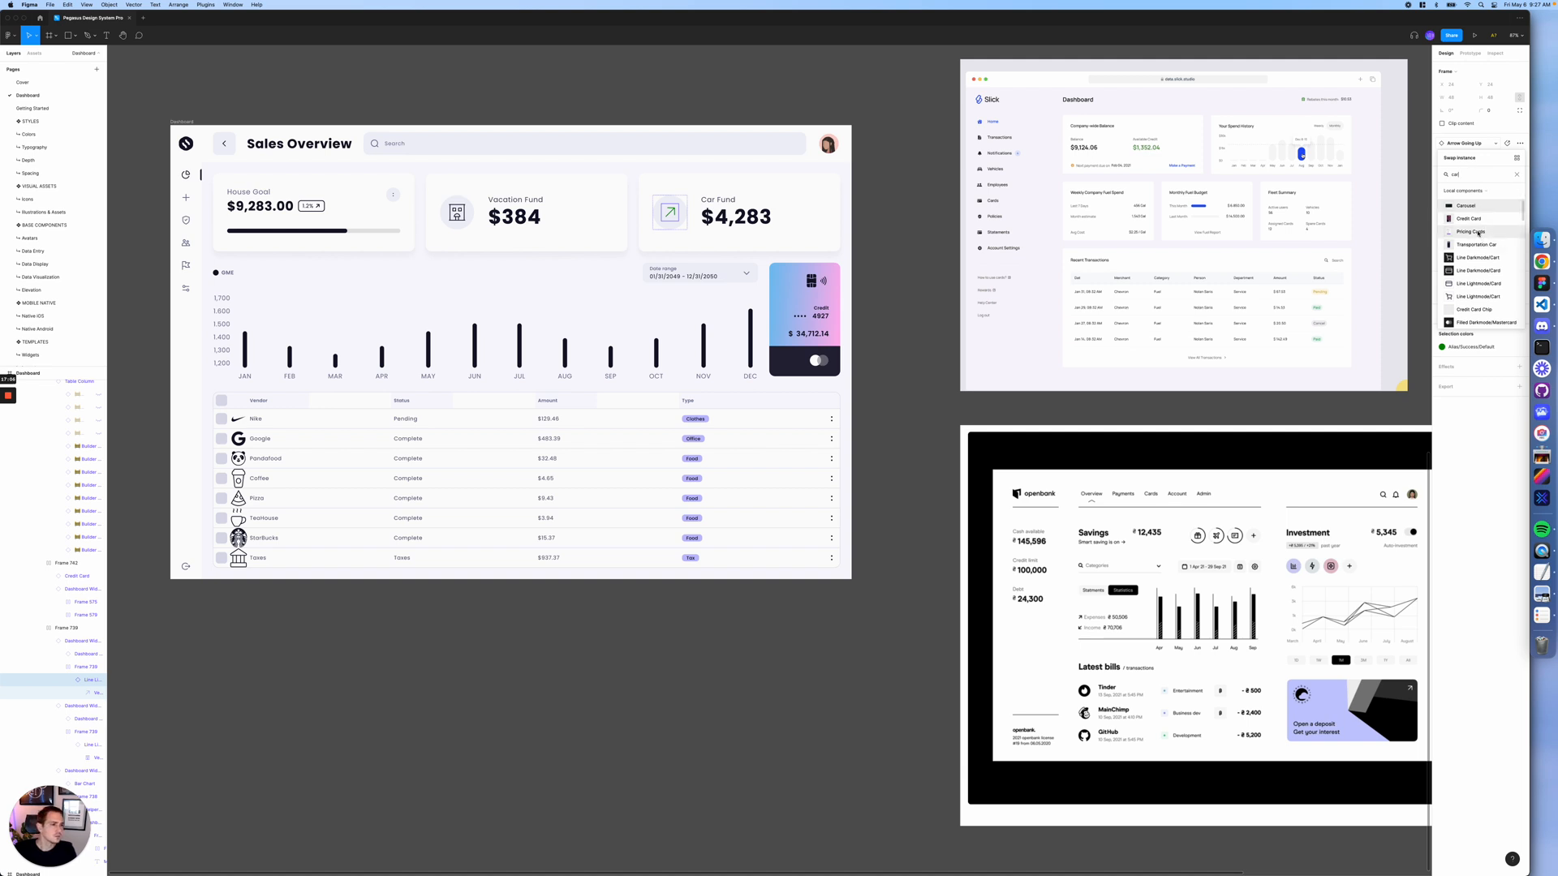
{"action": "scroll", "coordinate": [1485, 270], "scroll_direction": "down", "scroll_amount": 3}
{"action": "scroll", "coordinate": [1485, 269], "scroll_direction": "down", "scroll_amount": 3}
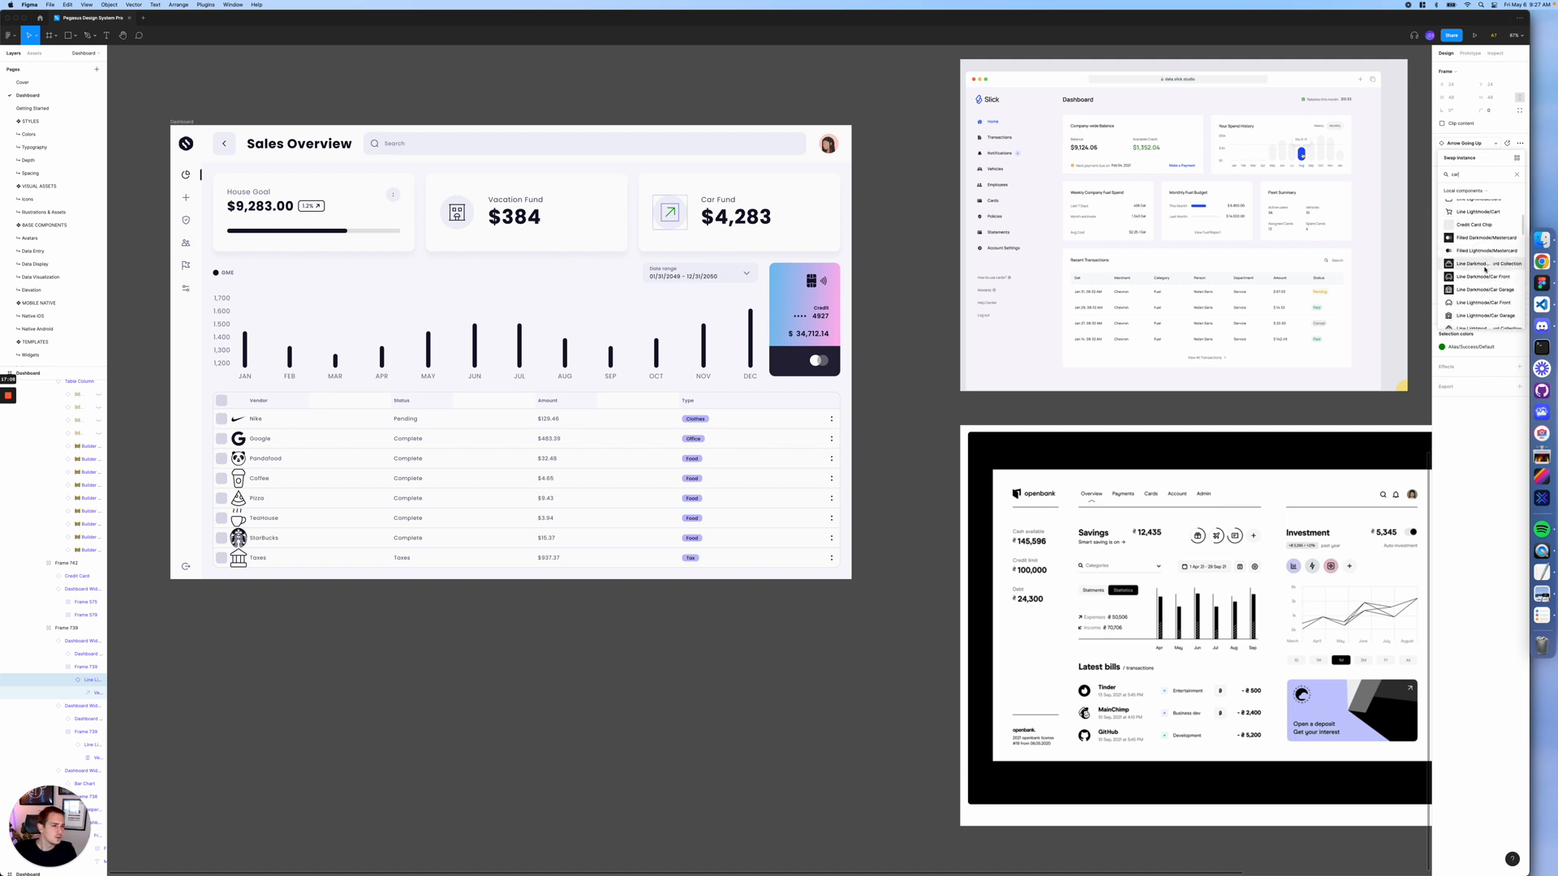
{"action": "left_click", "coordinate": [1474, 270]}
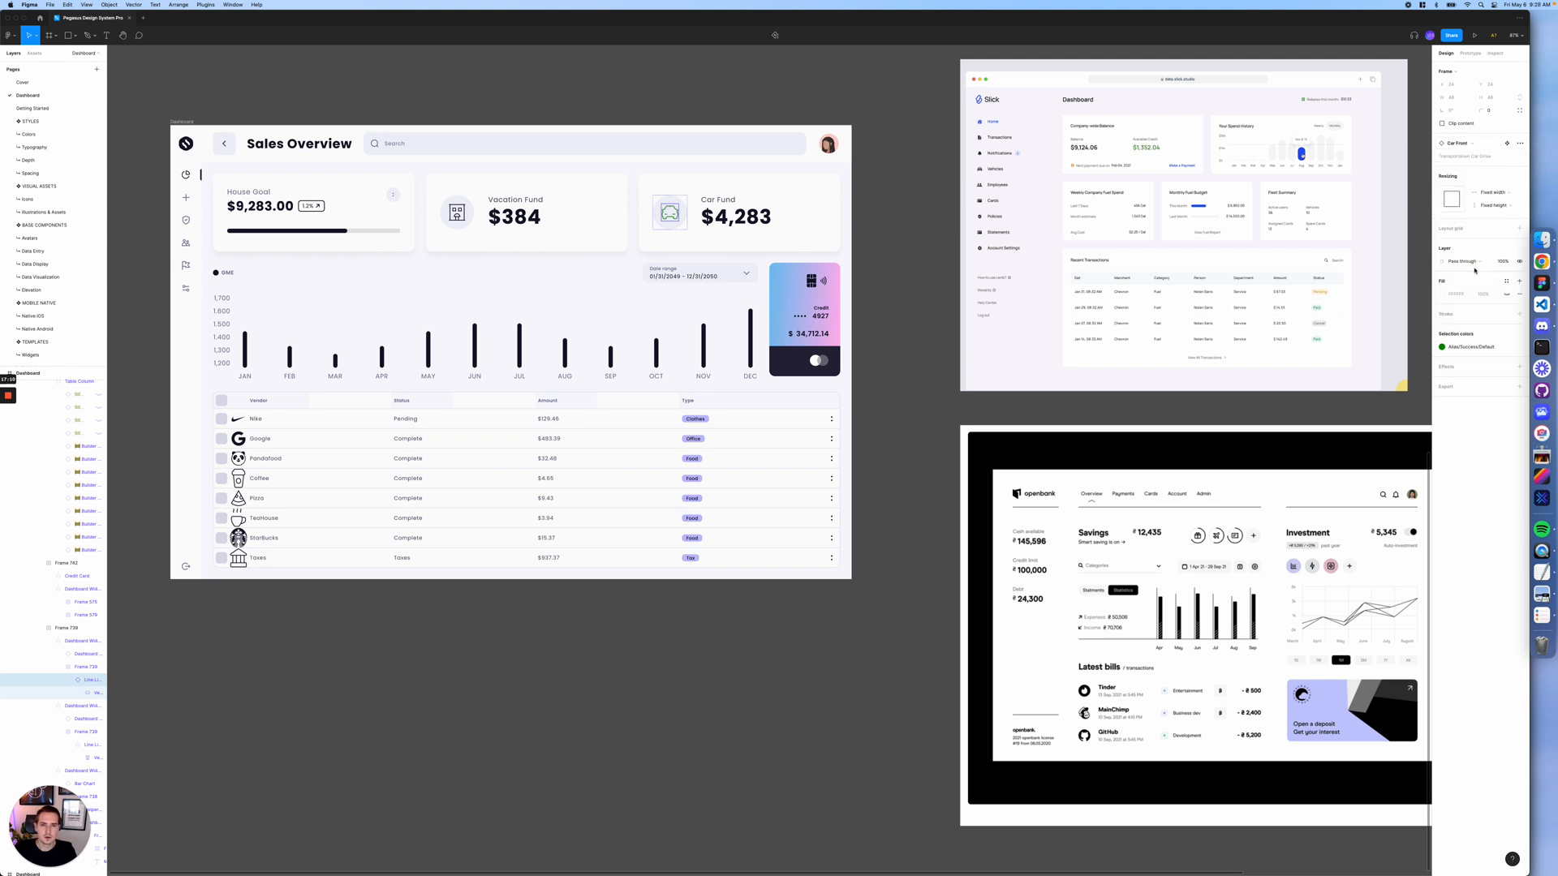
- Recolor the Car Fund card's car icon with the dark Grayscale/Header color style
{"action": "left_click", "coordinate": [1469, 347]}
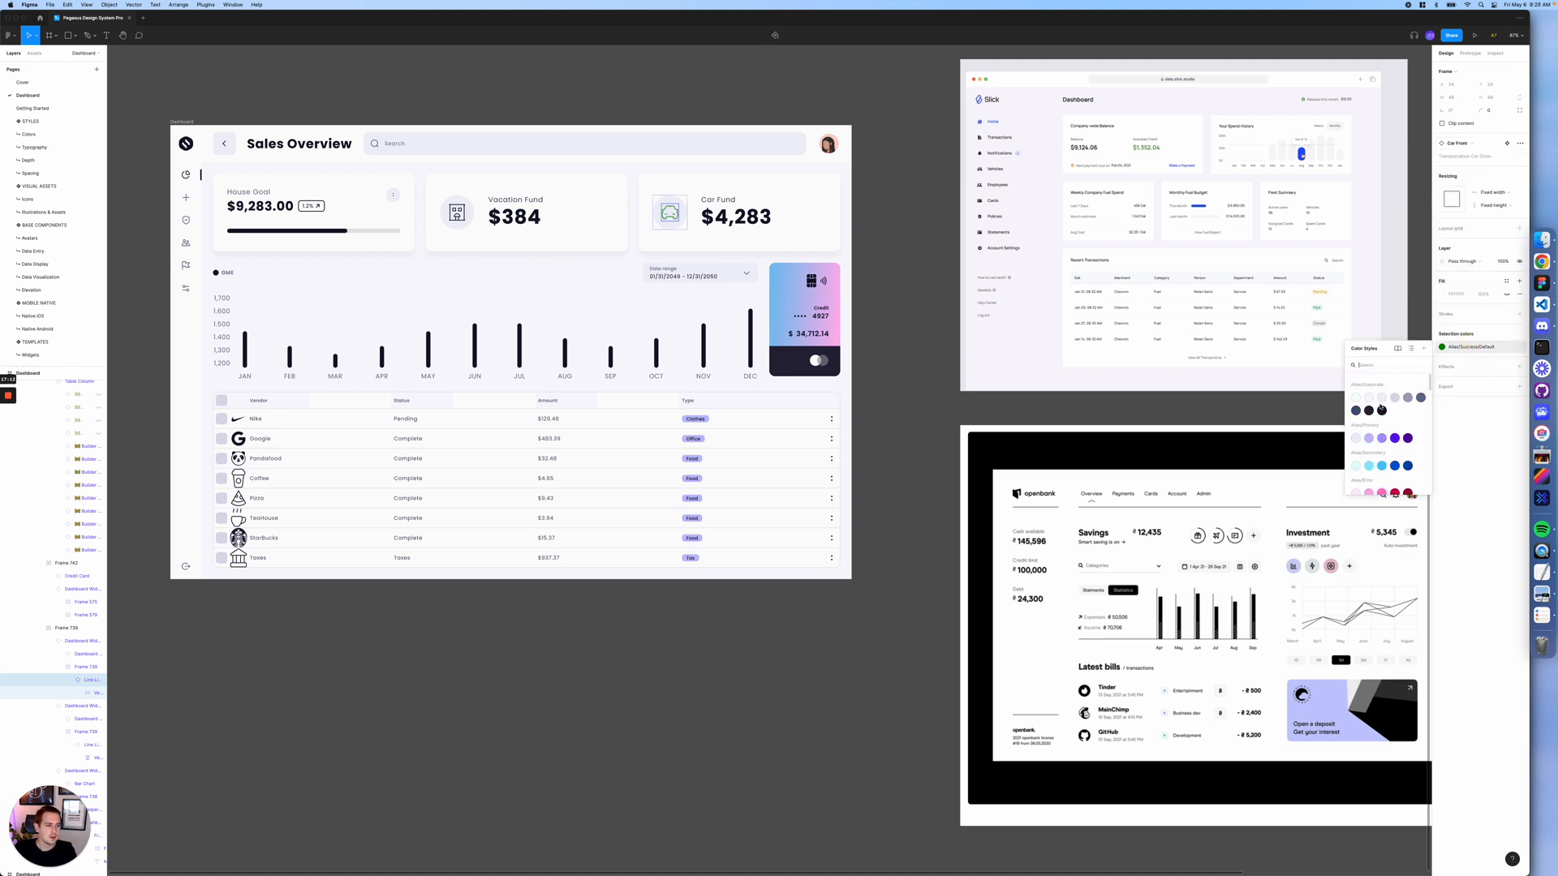
{"action": "left_click", "coordinate": [1382, 412]}
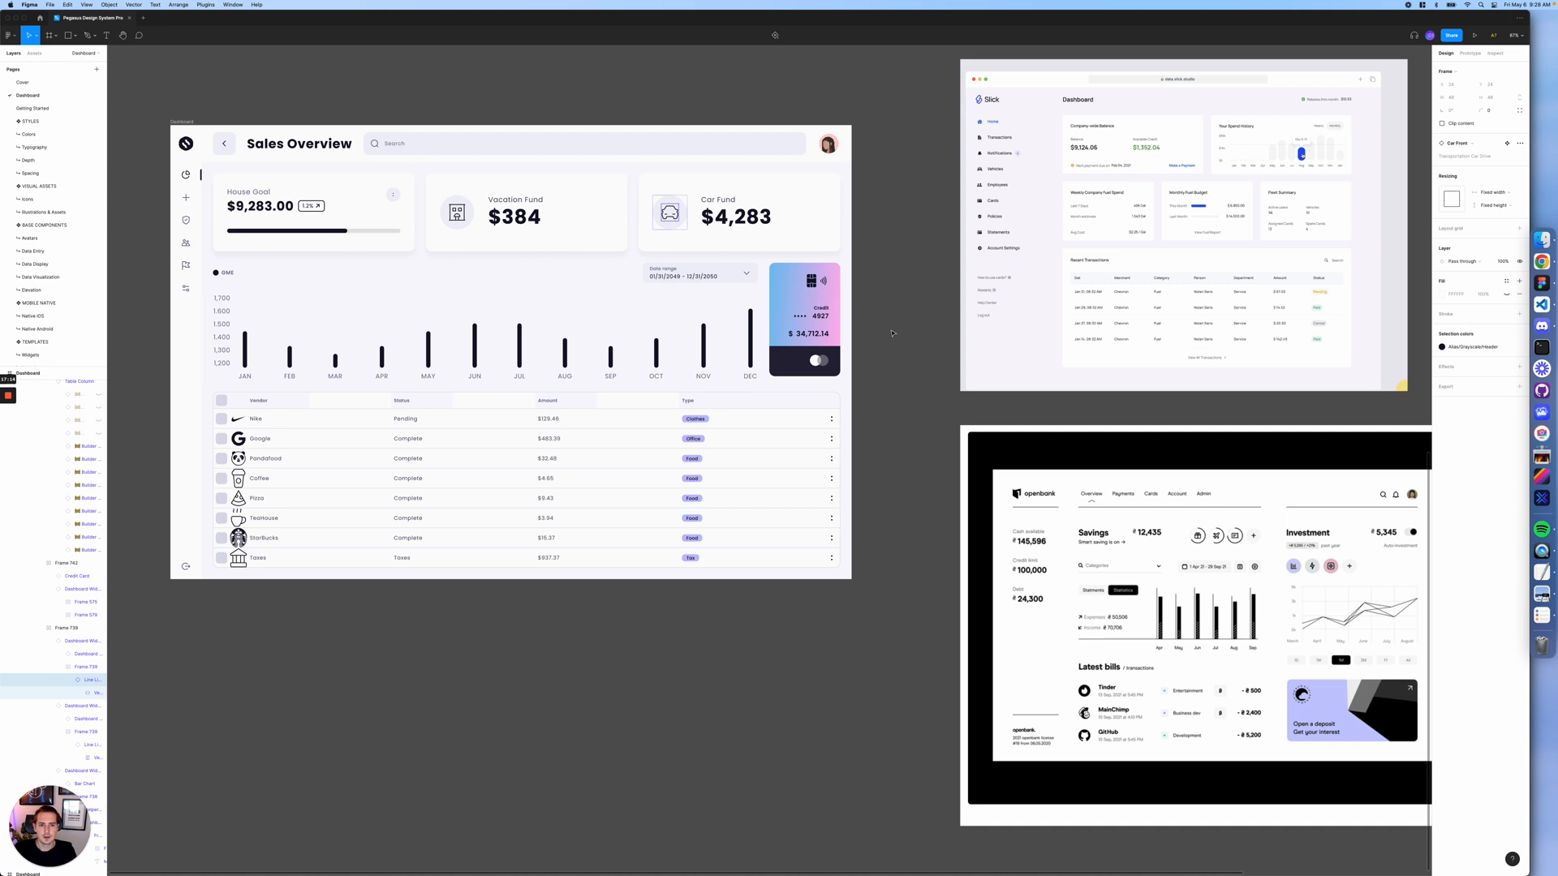
{"action": "left_click", "coordinate": [892, 331]}
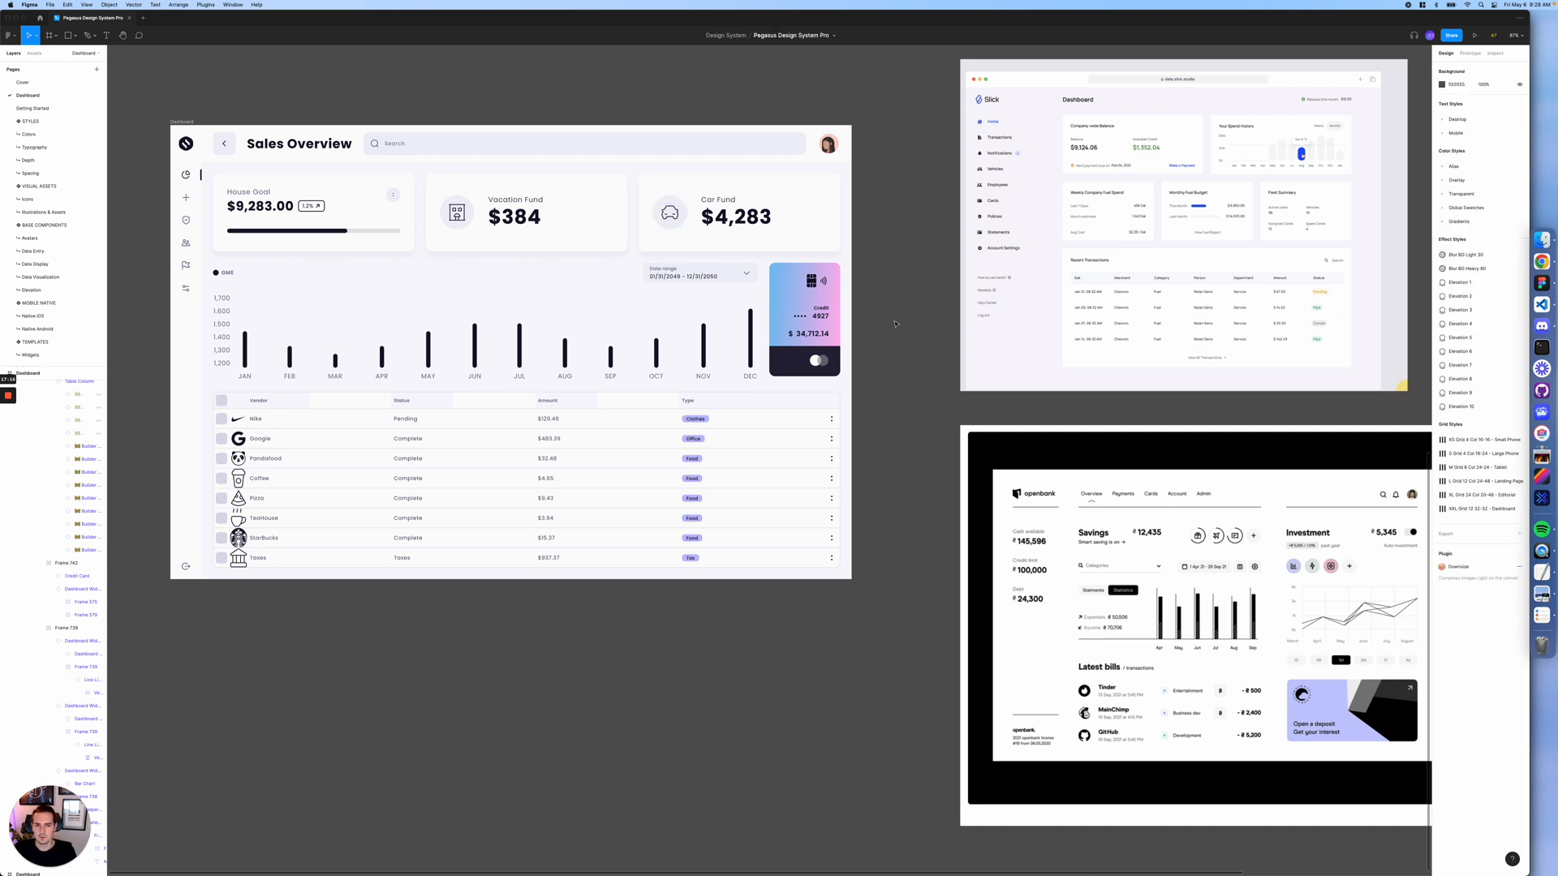
{"action": "left_click", "coordinate": [703, 438]}
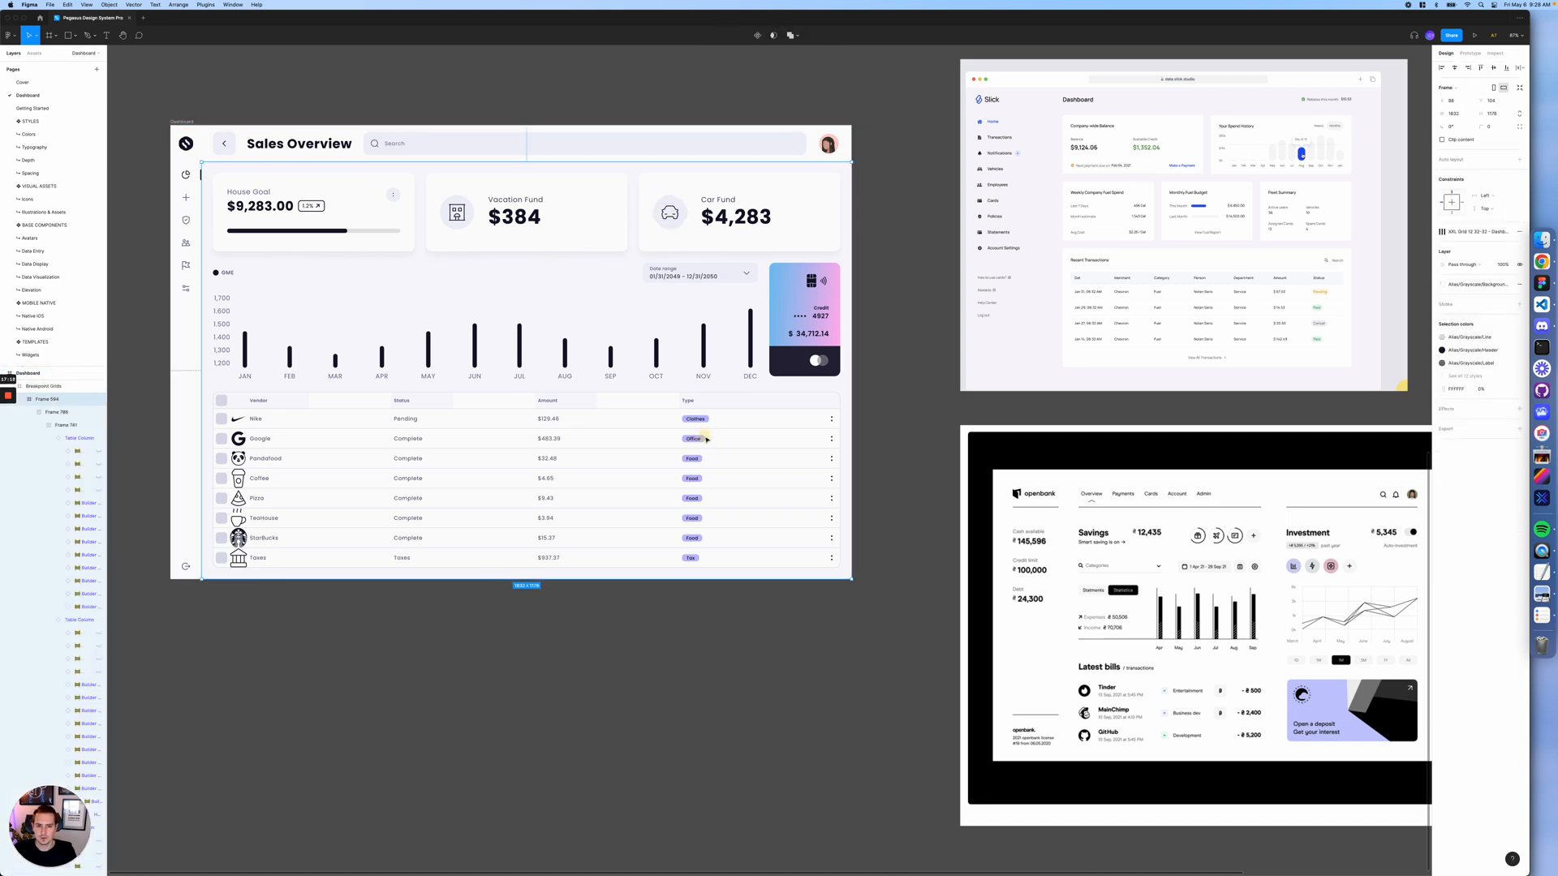
- Select all eight badges in the table's Type column and set their text color to the Secondary/Default Weak style
{"action": "left_click", "coordinate": [699, 422]}
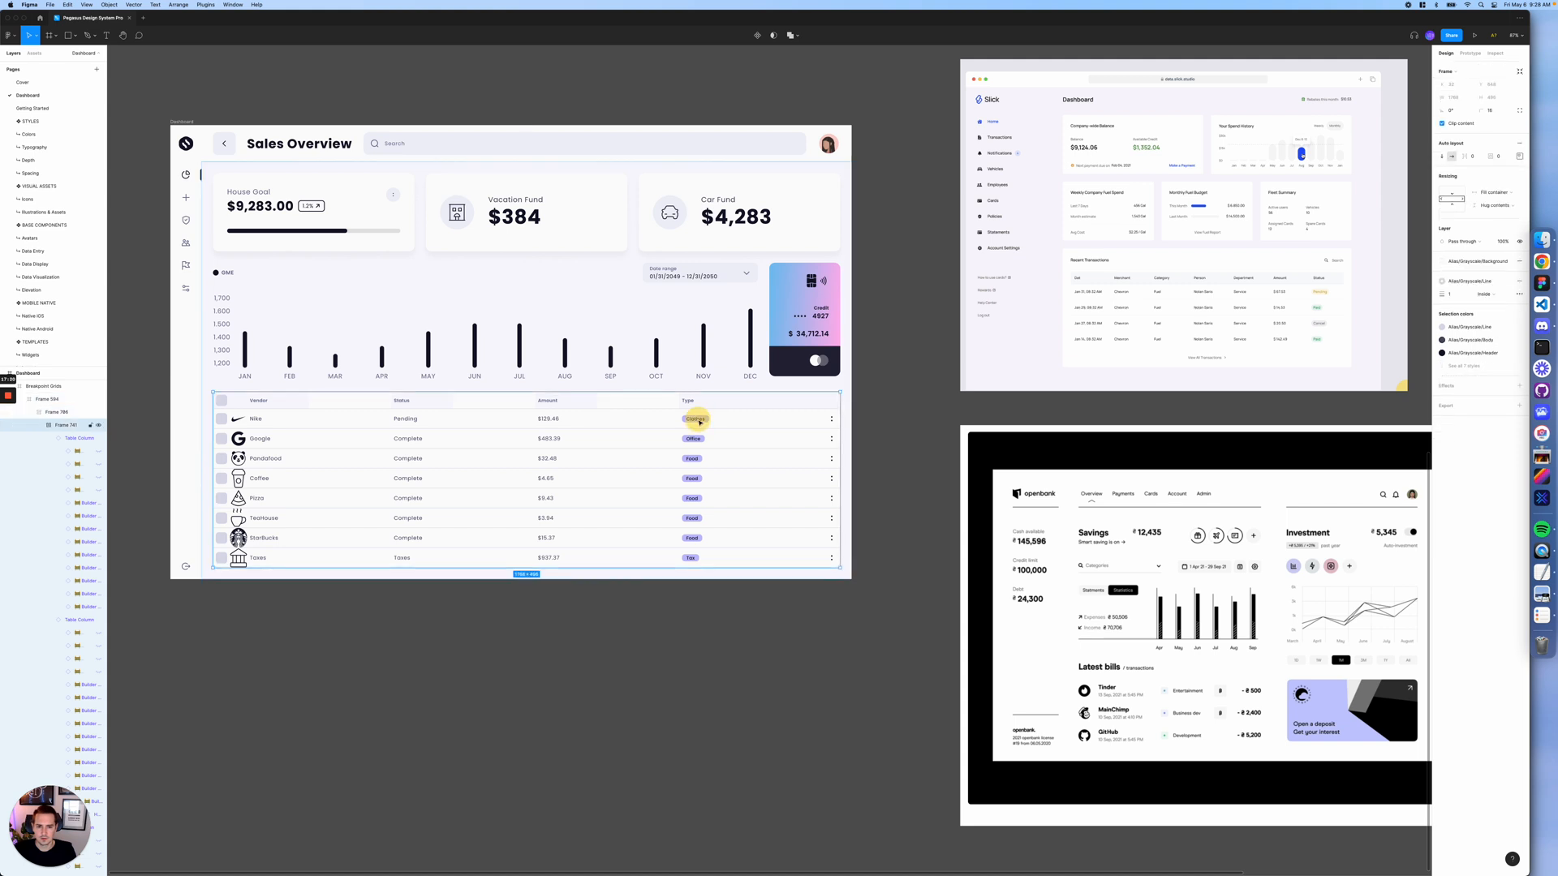
{"action": "left_click", "coordinate": [1462, 365]}
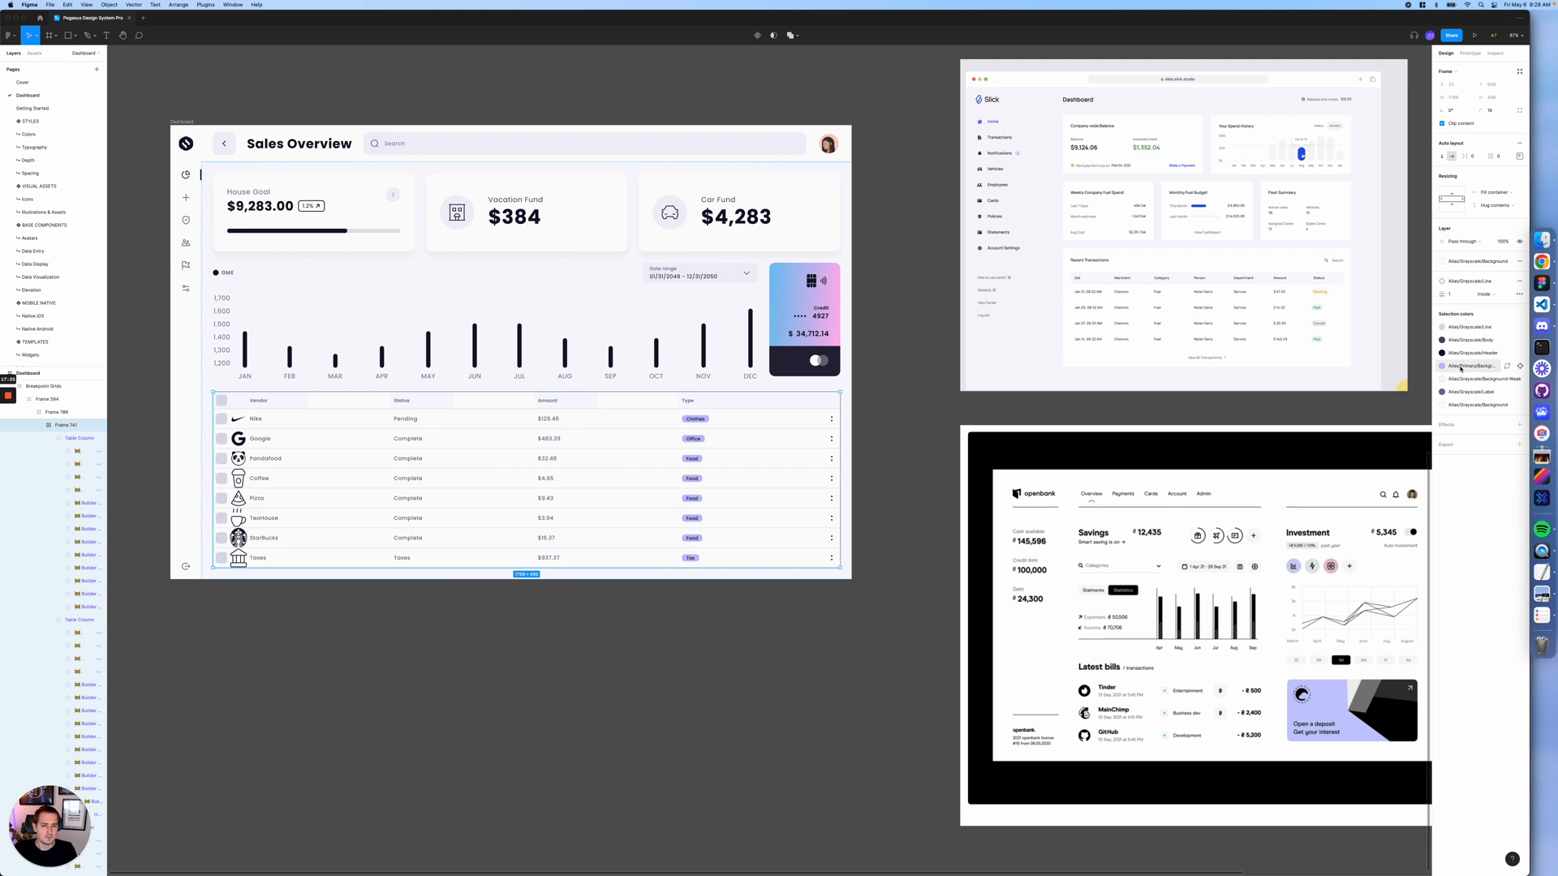
{"action": "double_click", "coordinate": [697, 421]}
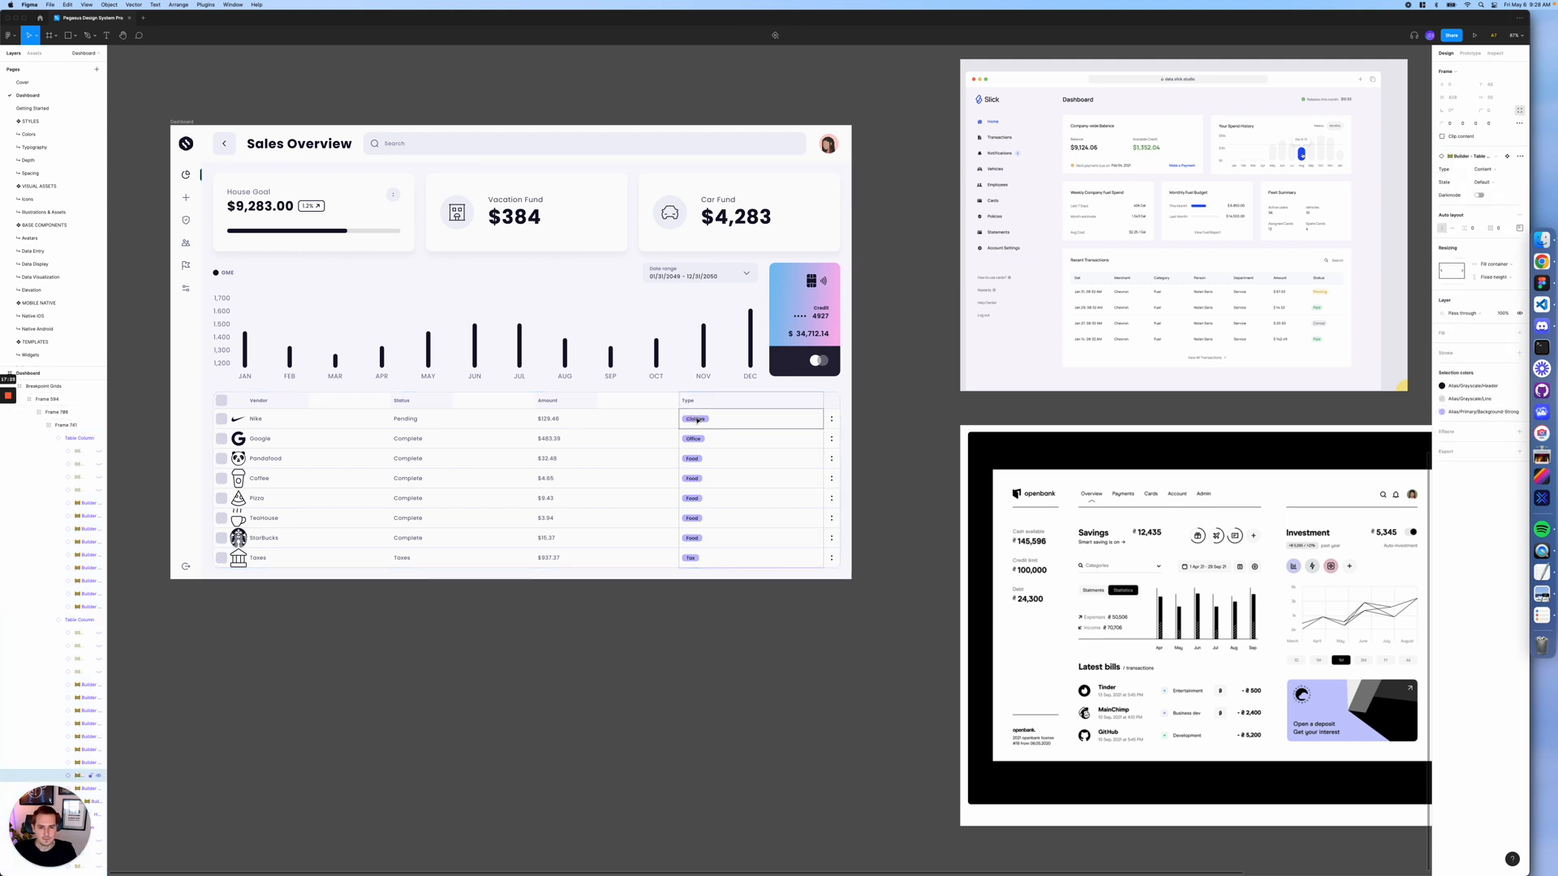
{"action": "double_click", "coordinate": [697, 421]}
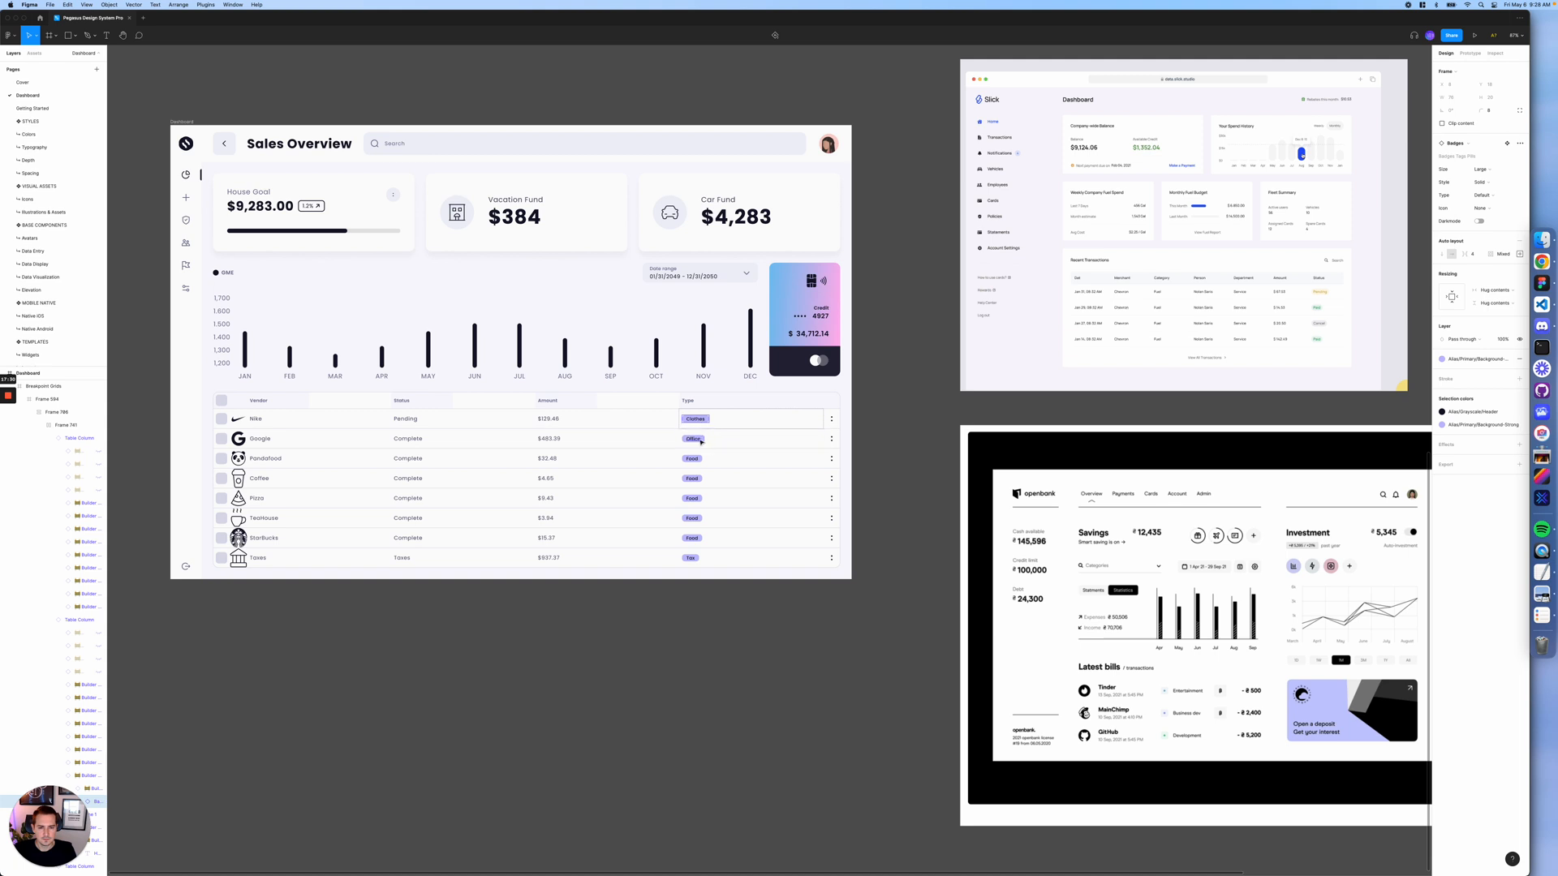
{"action": "left_click", "coordinate": [703, 439], "text": "shift"}
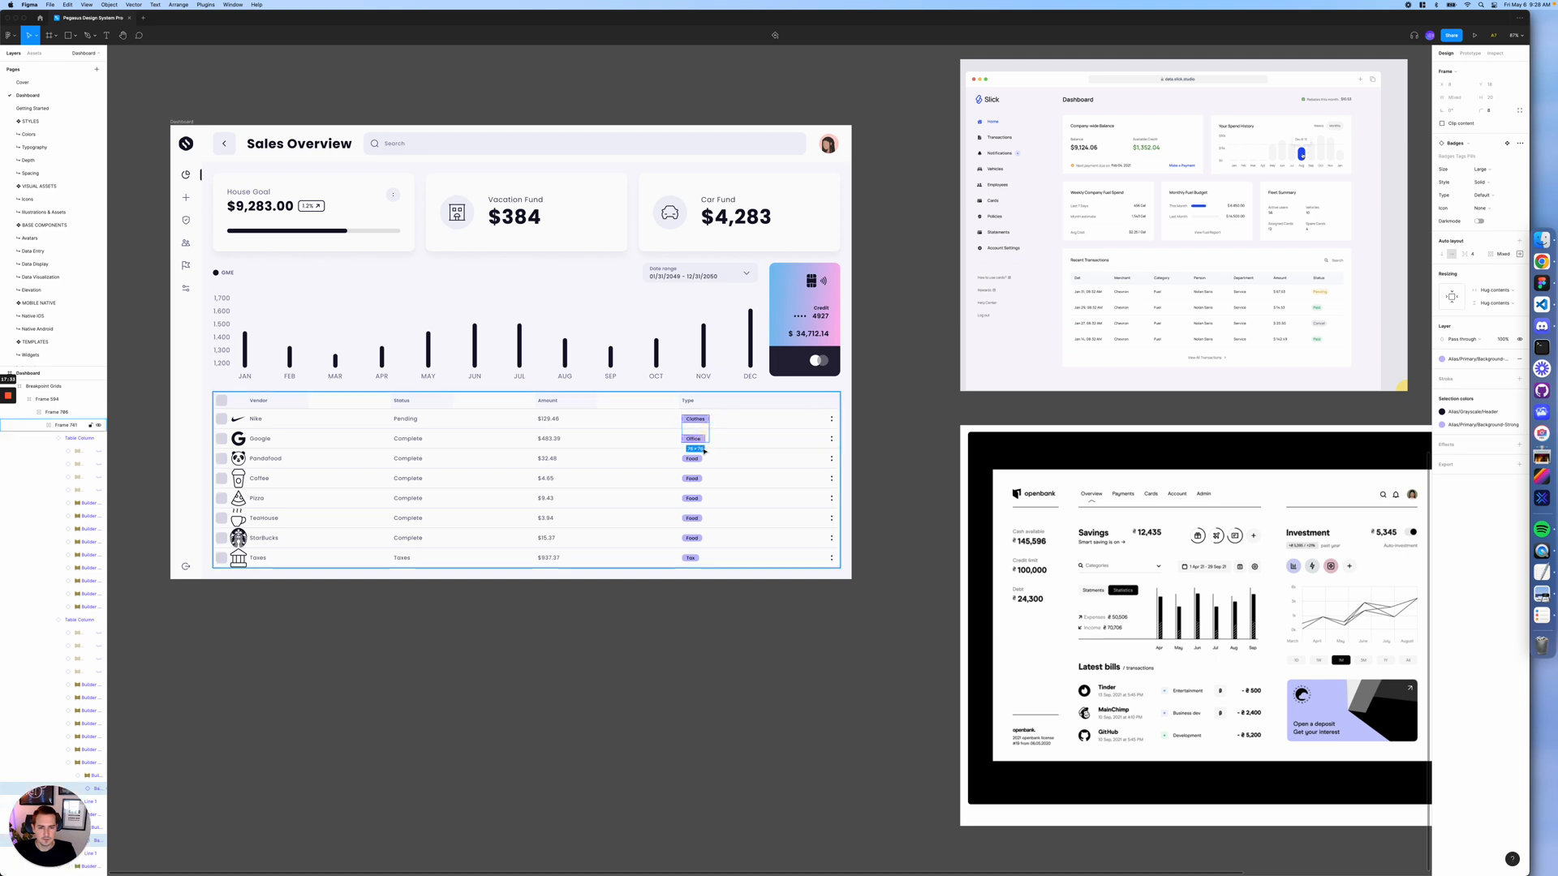
{"action": "left_click", "coordinate": [702, 459], "text": "shift"}
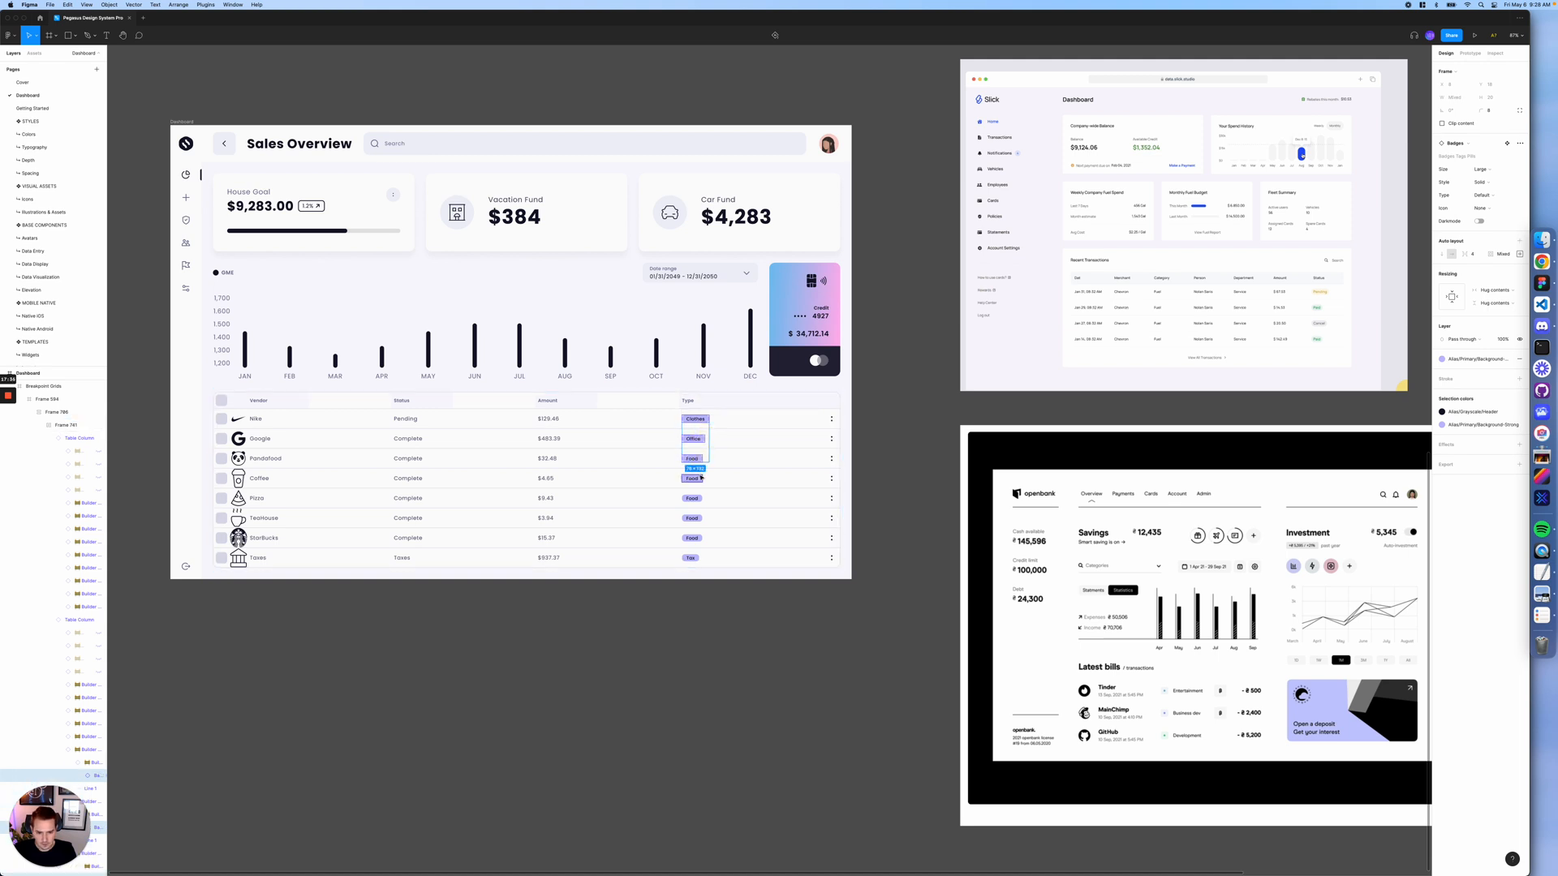
{"action": "left_click", "coordinate": [703, 479], "text": "shift"}
{"action": "left_click", "coordinate": [703, 498], "text": "shift"}
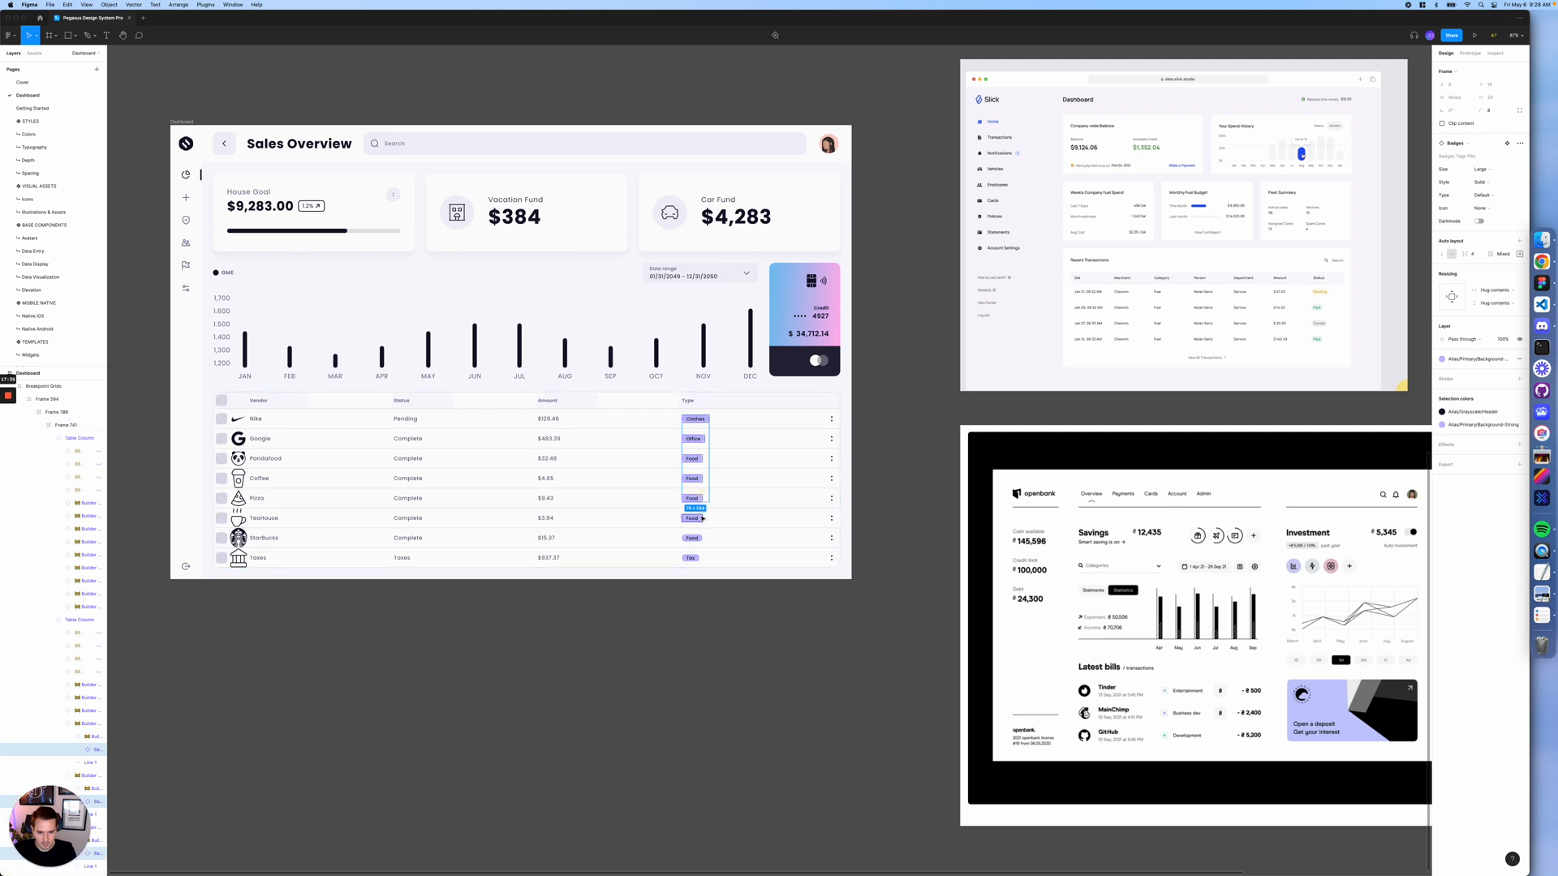
{"action": "left_click", "coordinate": [703, 519], "text": "shift"}
{"action": "left_click", "coordinate": [703, 538], "text": "shift"}
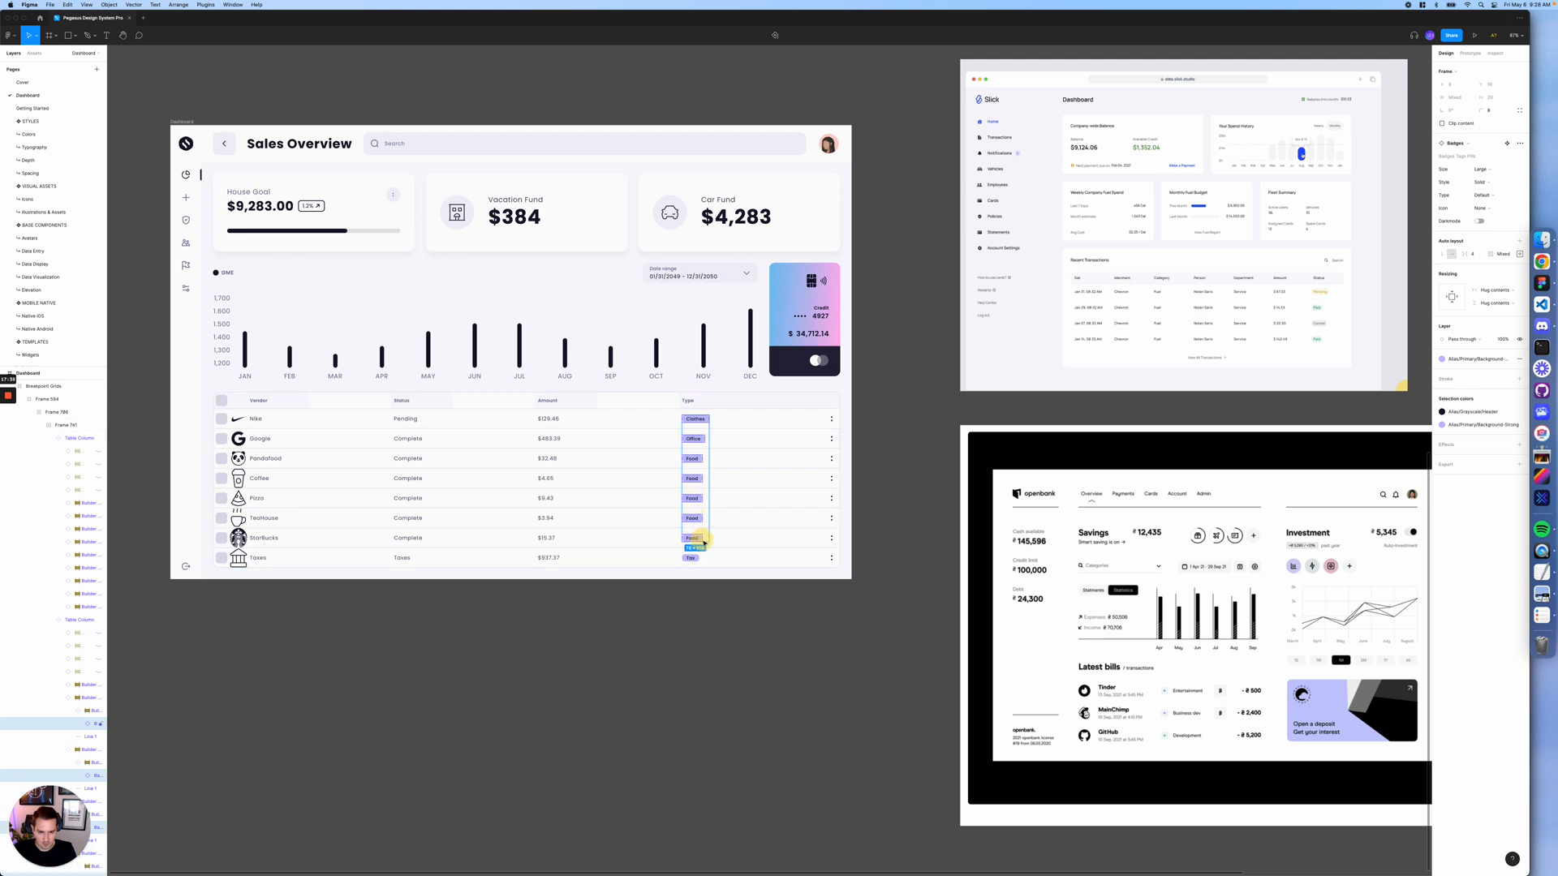
{"action": "left_click", "coordinate": [700, 558], "text": "shift"}
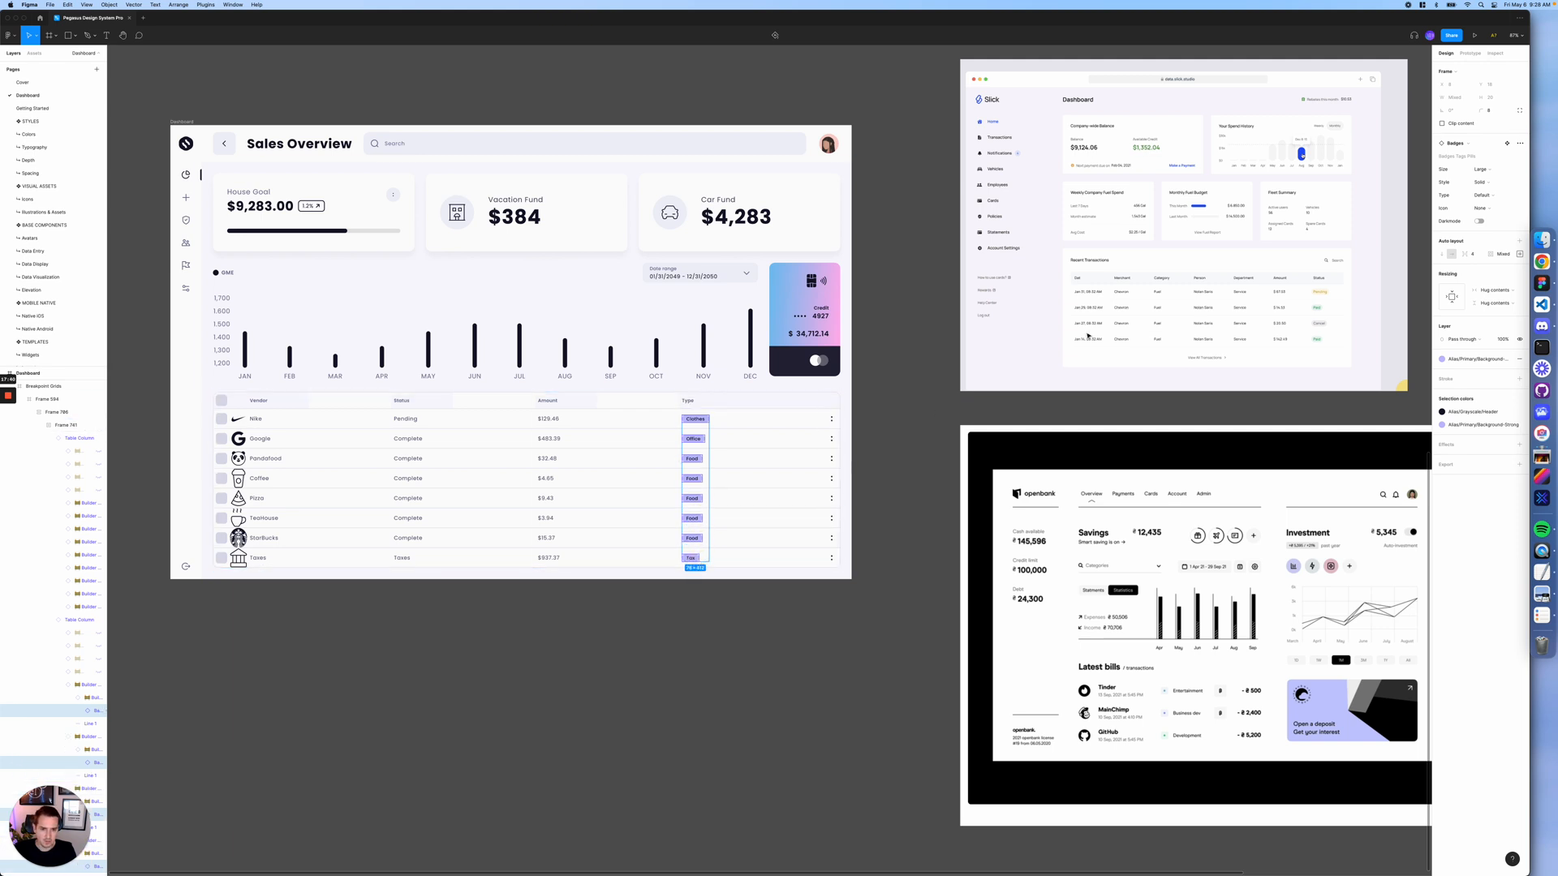
{"action": "left_click", "coordinate": [1485, 425]}
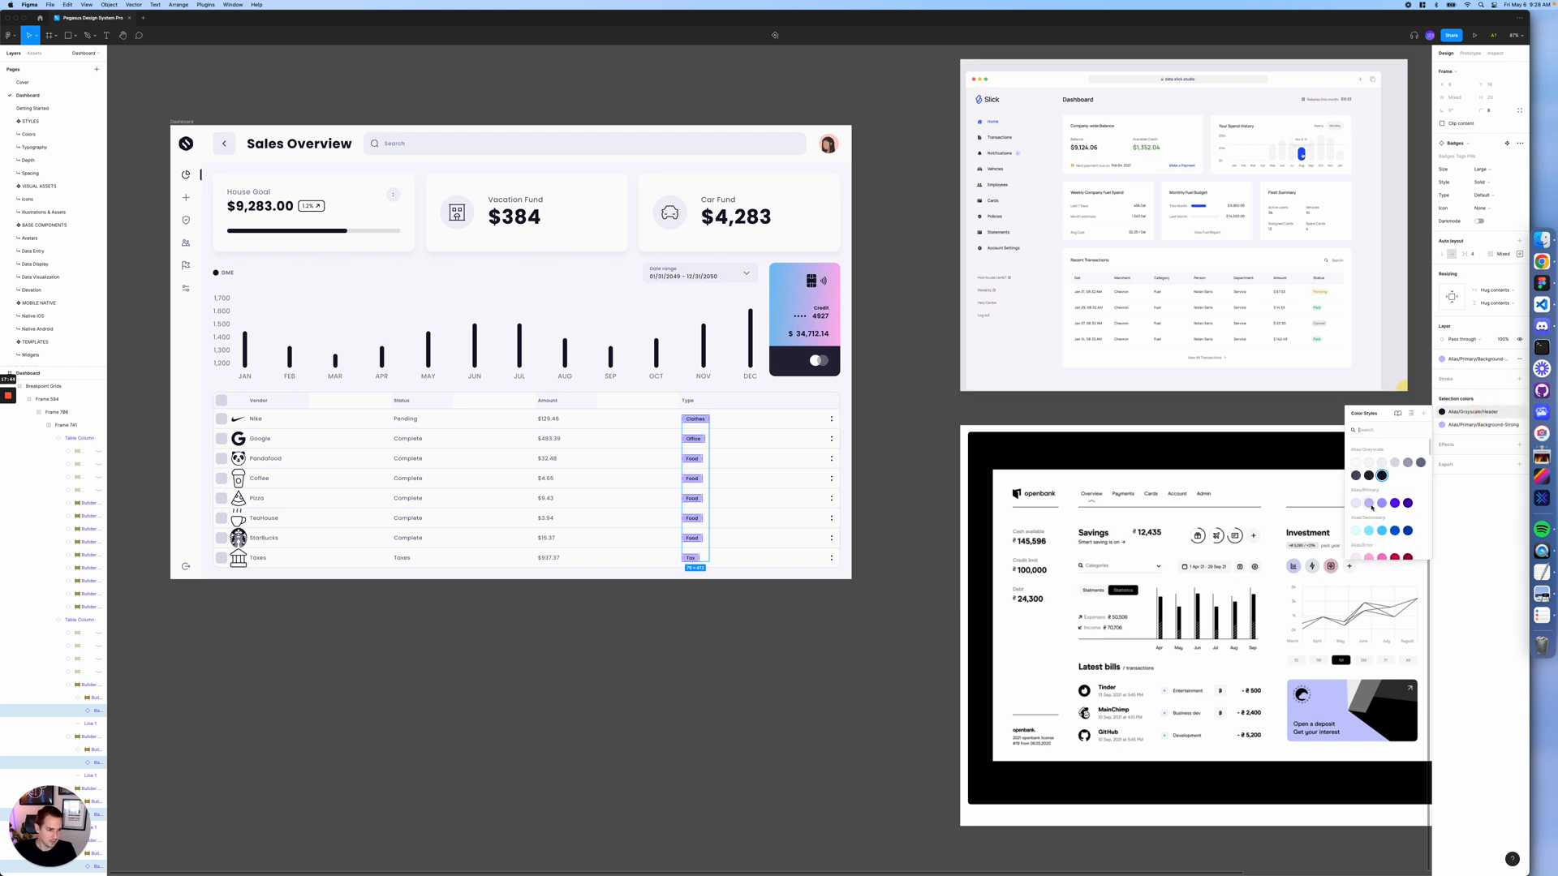
{"action": "left_click", "coordinate": [1384, 536]}
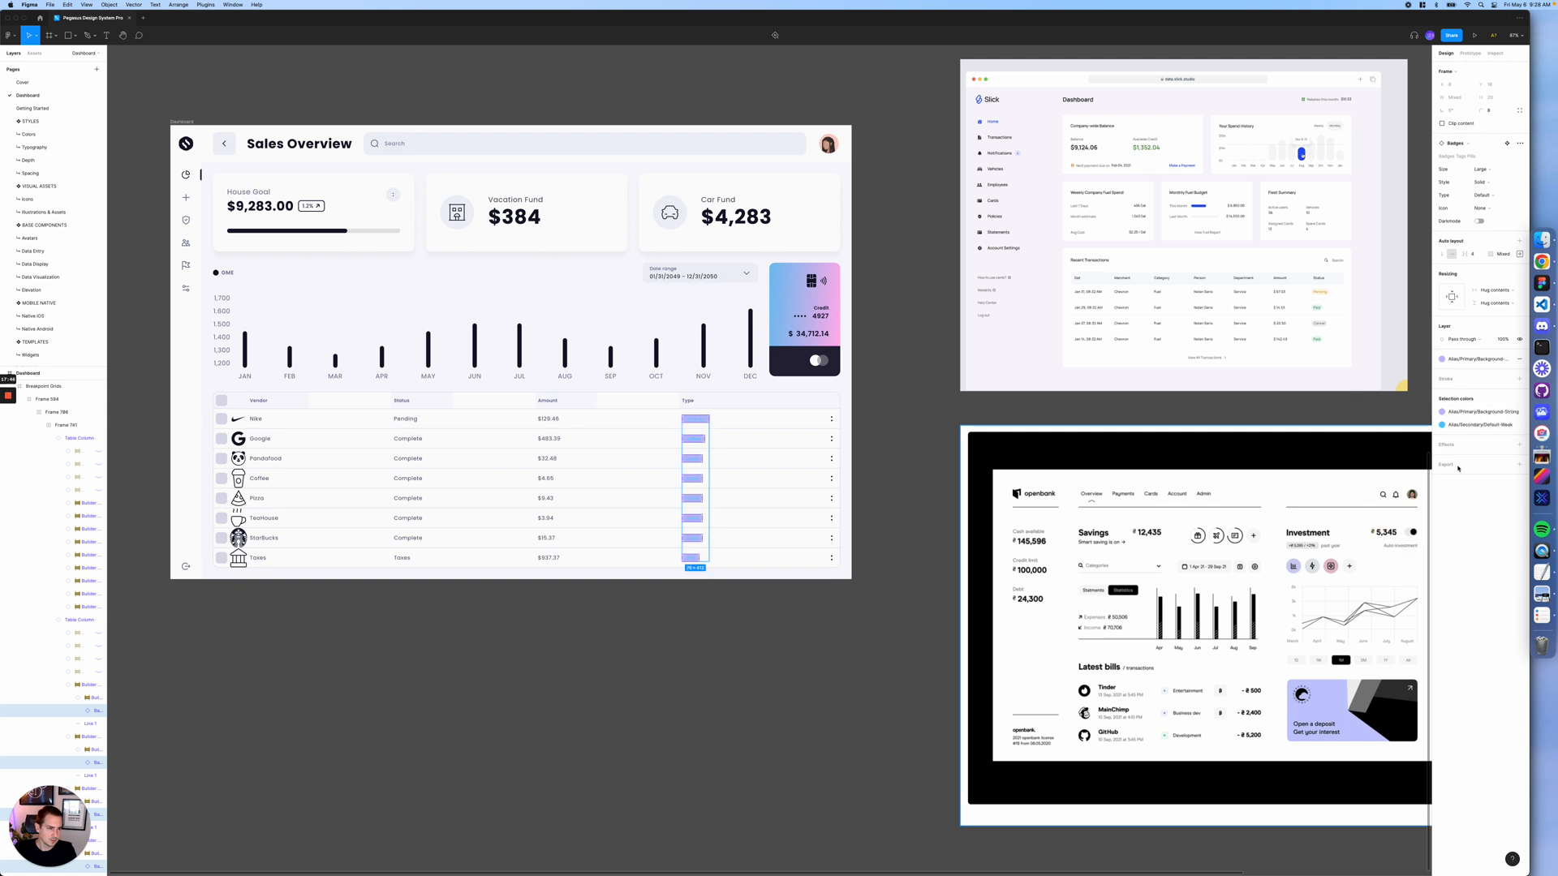
- Recolor the Type badges' fill with the Grayscale/Header style and their text with the Grayscale/Background style
{"action": "left_click", "coordinate": [1471, 415]}
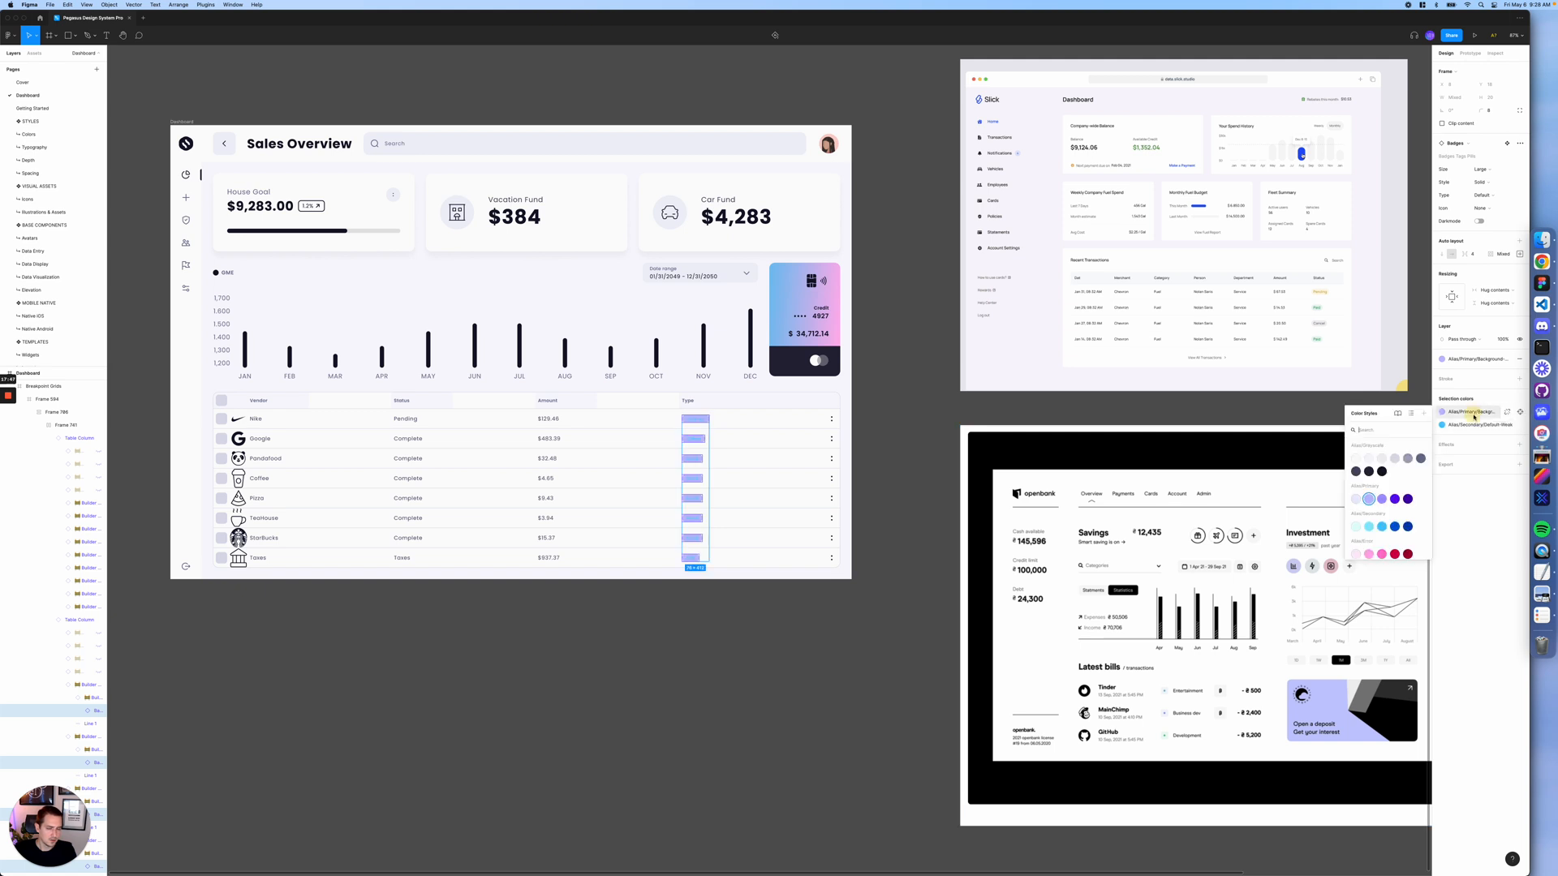
{"action": "left_click", "coordinate": [1382, 471]}
{"action": "left_click", "coordinate": [1461, 425]}
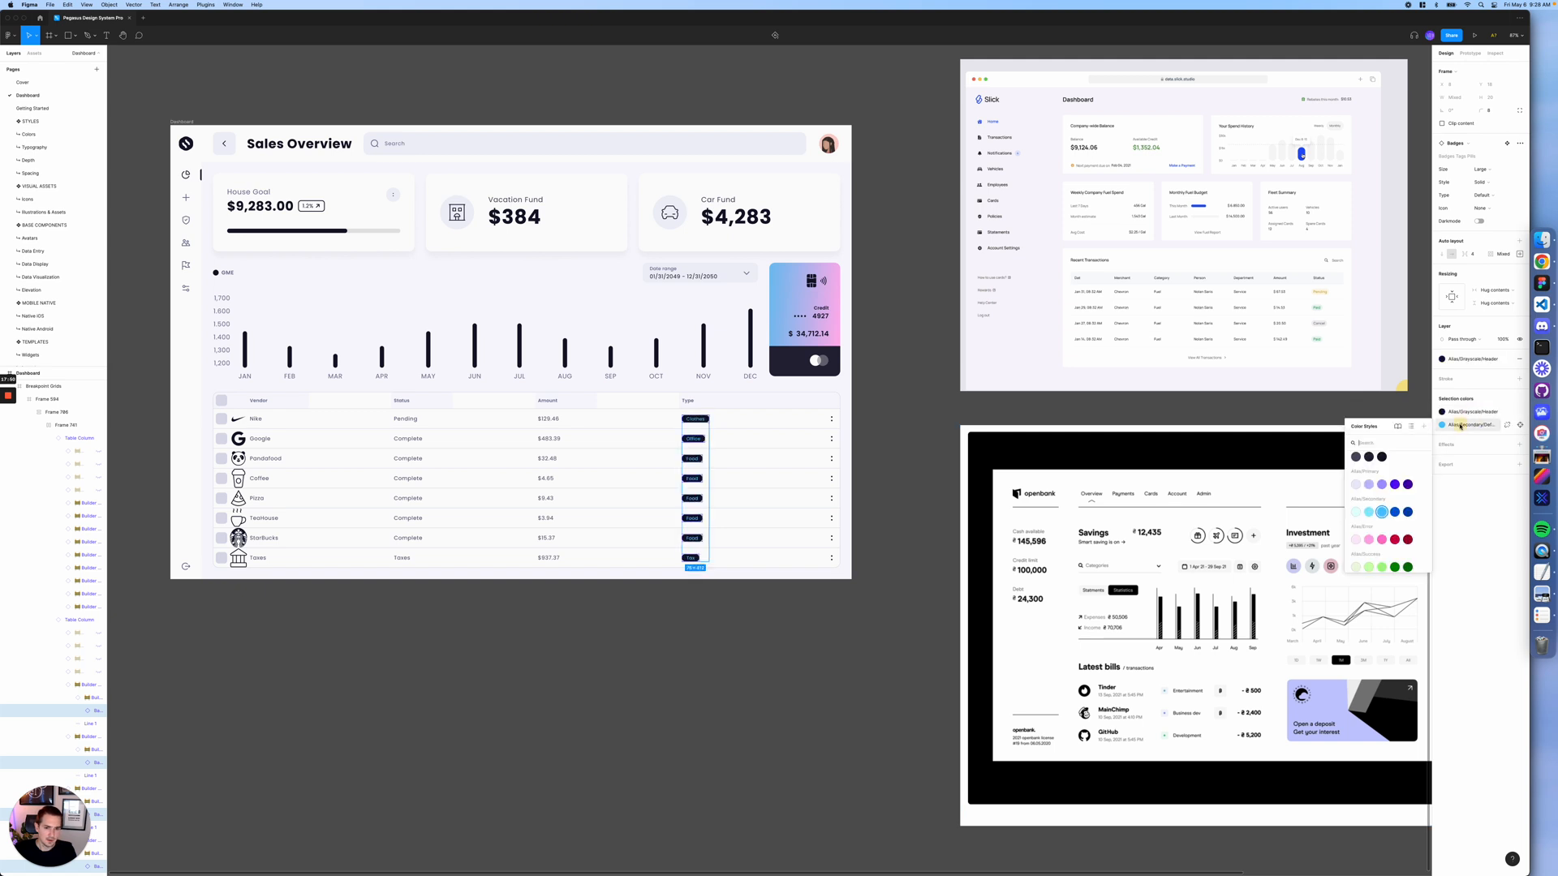
{"action": "scroll", "coordinate": [1359, 477], "scroll_direction": "up", "scroll_amount": 2}
{"action": "left_click", "coordinate": [1356, 475]}
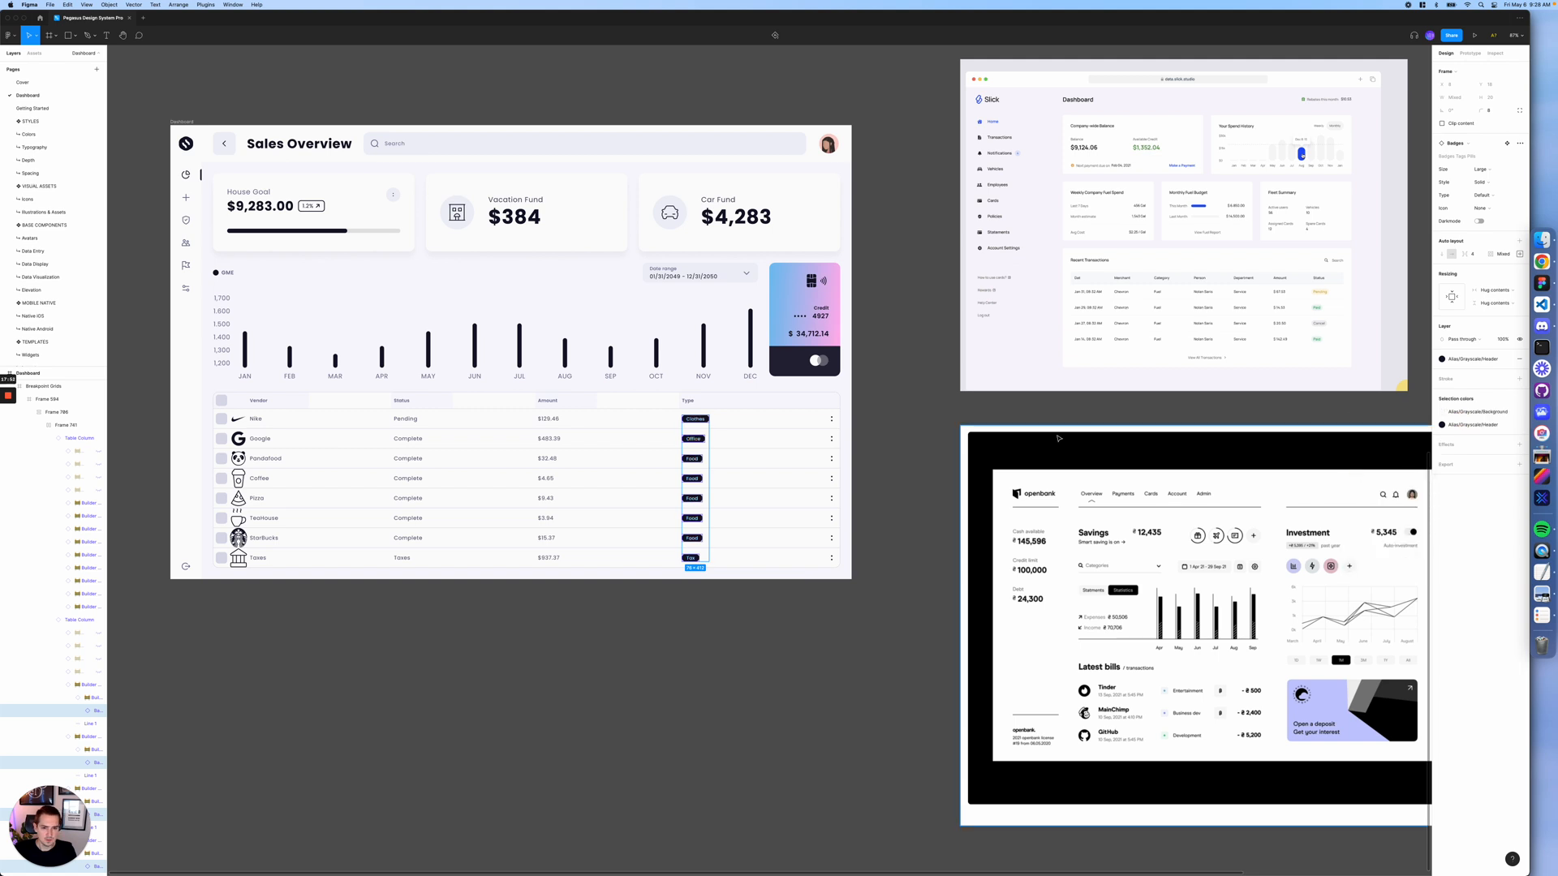
{"action": "left_click", "coordinate": [863, 447]}
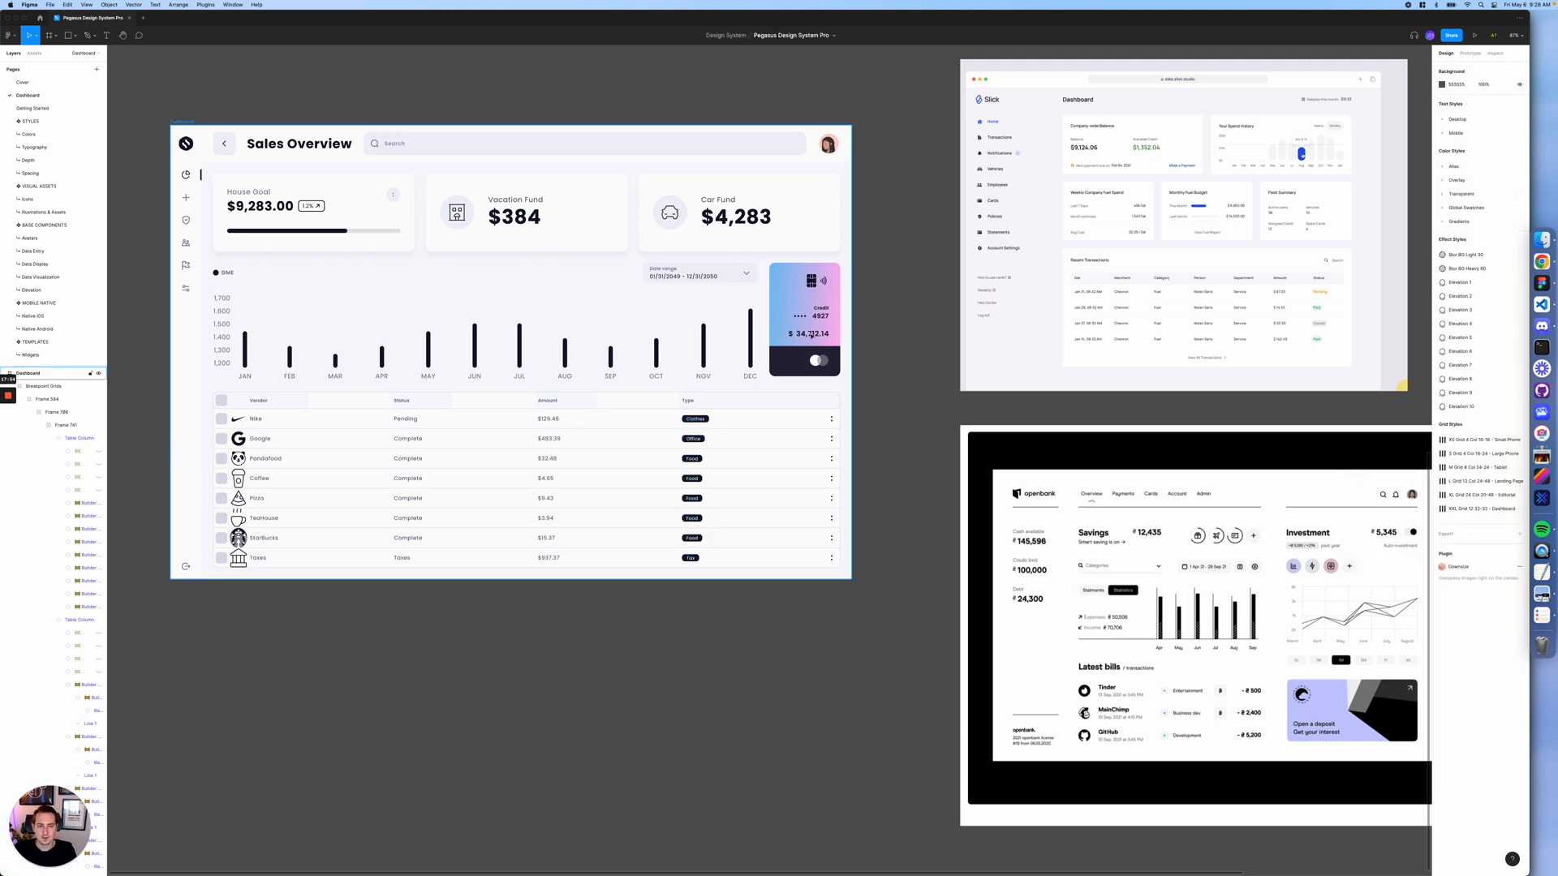
- Hide the avatar and the left icon in the dashboard header component
{"action": "left_click", "coordinate": [810, 335]}
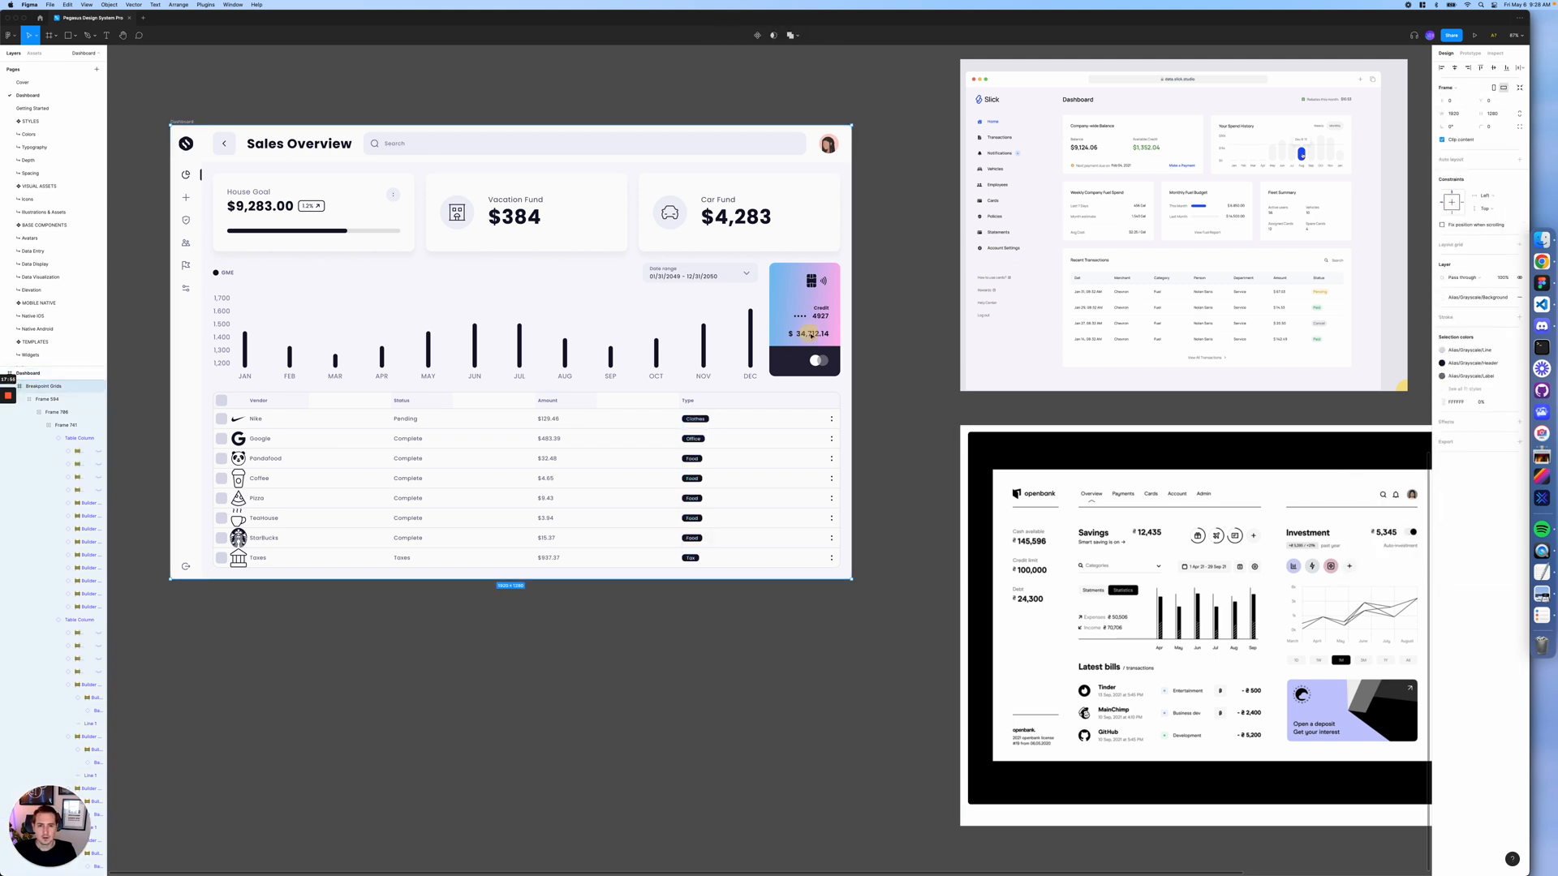
{"action": "left_click", "coordinate": [893, 288]}
{"action": "left_click", "coordinate": [781, 147]}
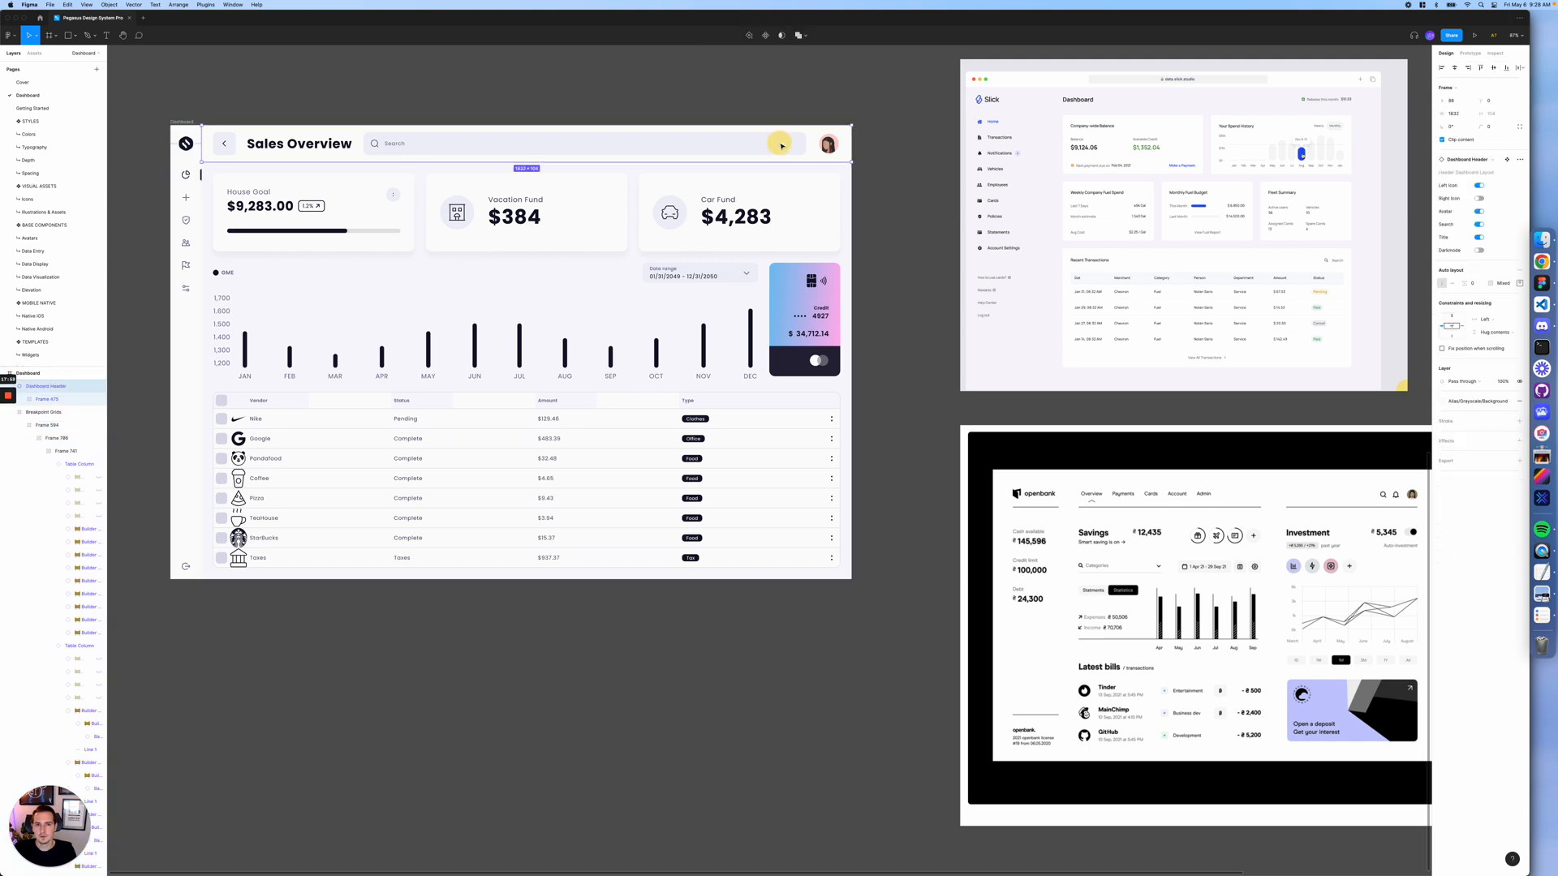
{"action": "left_click", "coordinate": [1479, 213]}
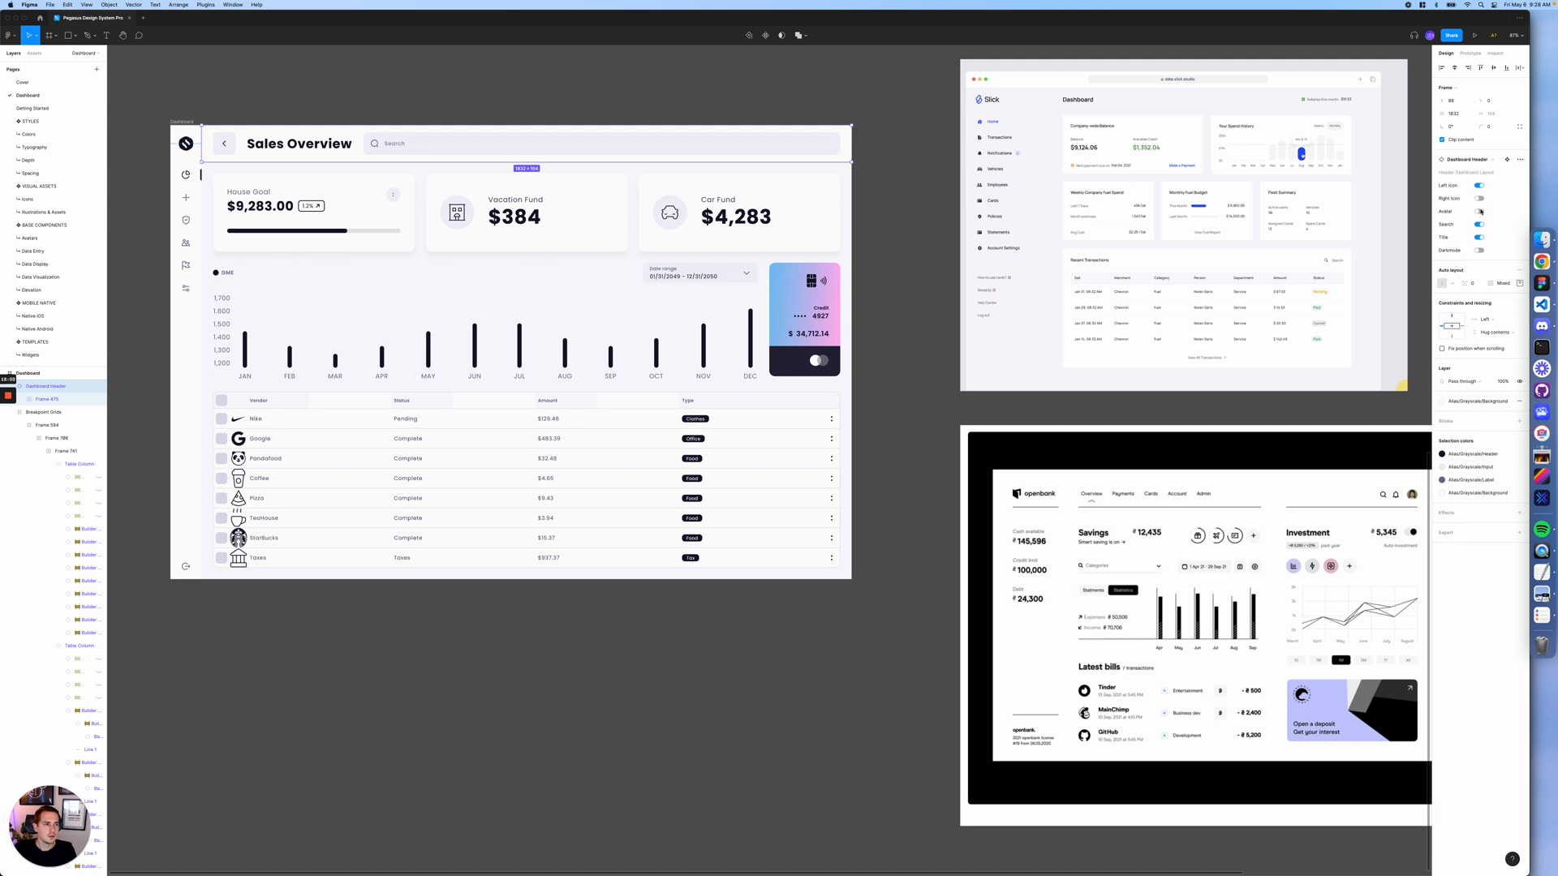
{"action": "left_click", "coordinate": [1479, 186]}
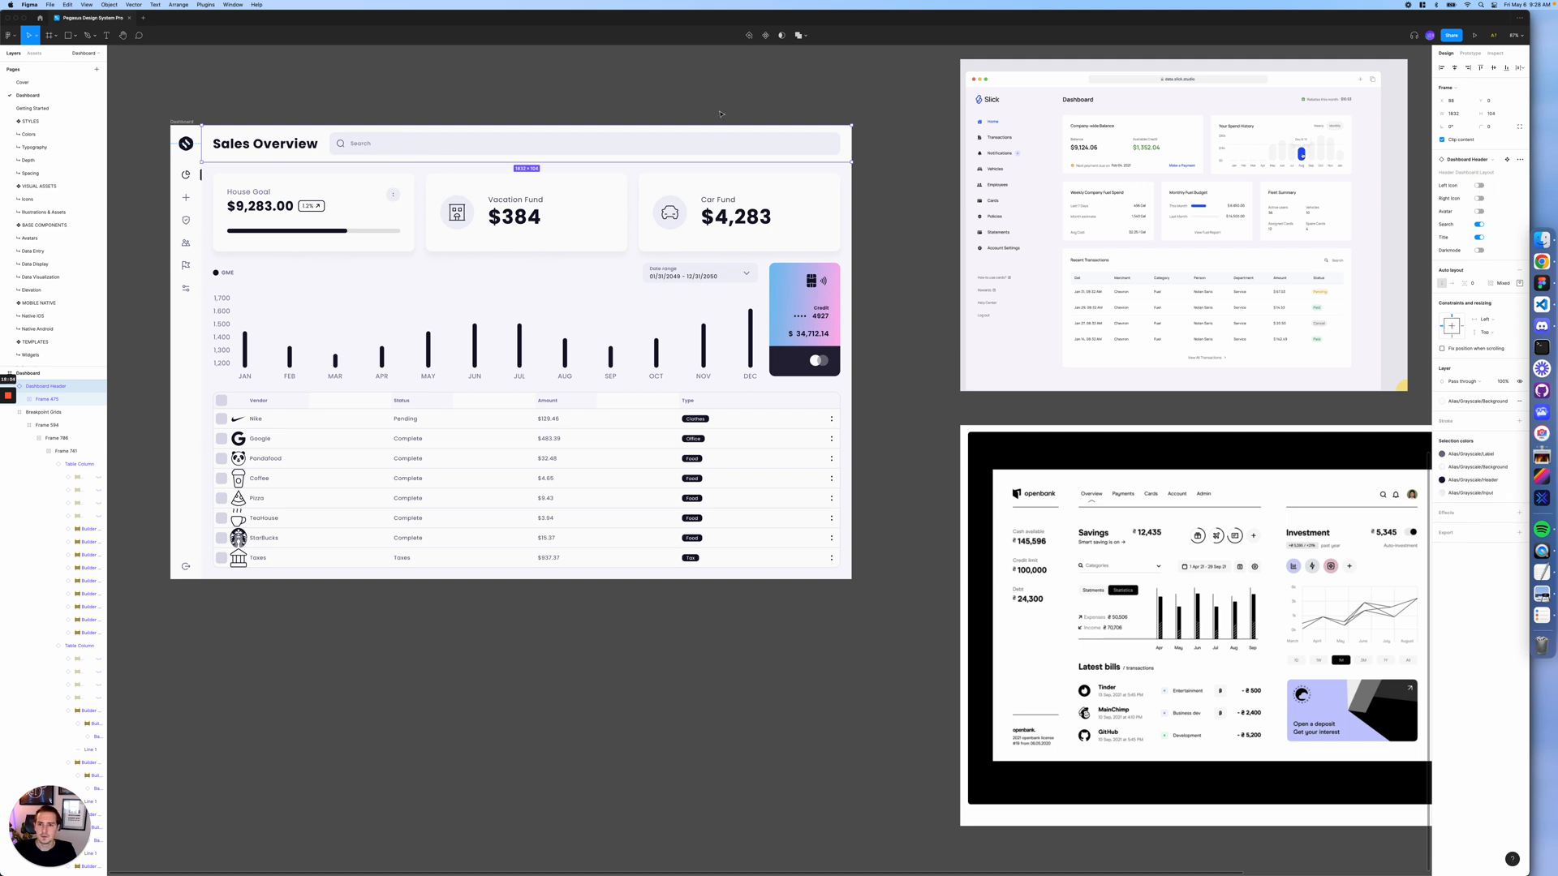
- Change the dashboard header's title text to "Goals"
{"action": "double_click", "coordinate": [271, 144]}
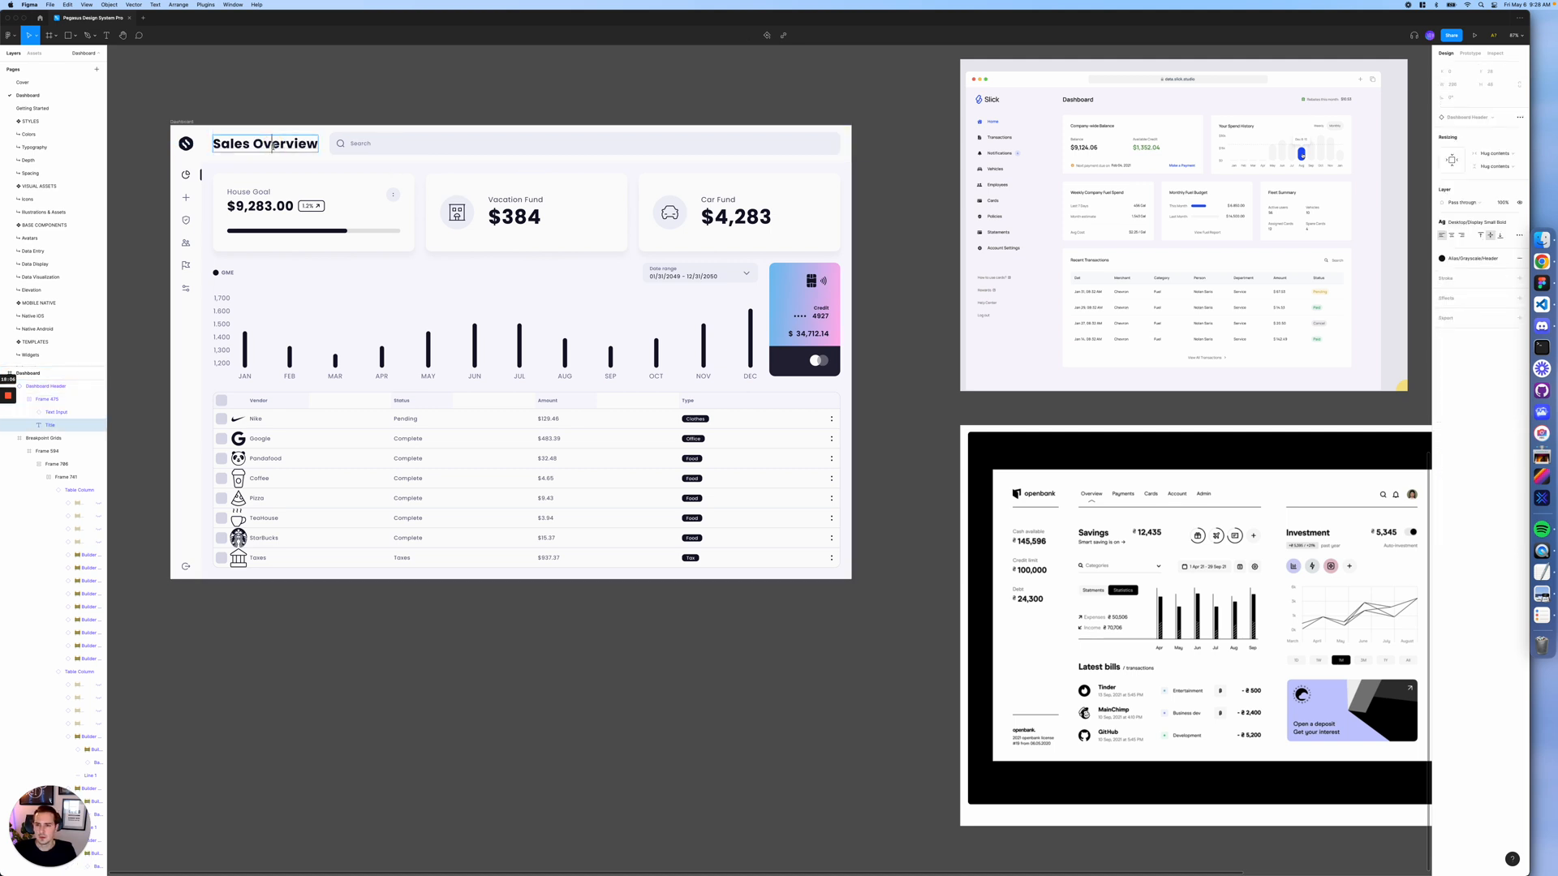
{"action": "triple_click", "coordinate": [274, 145]}
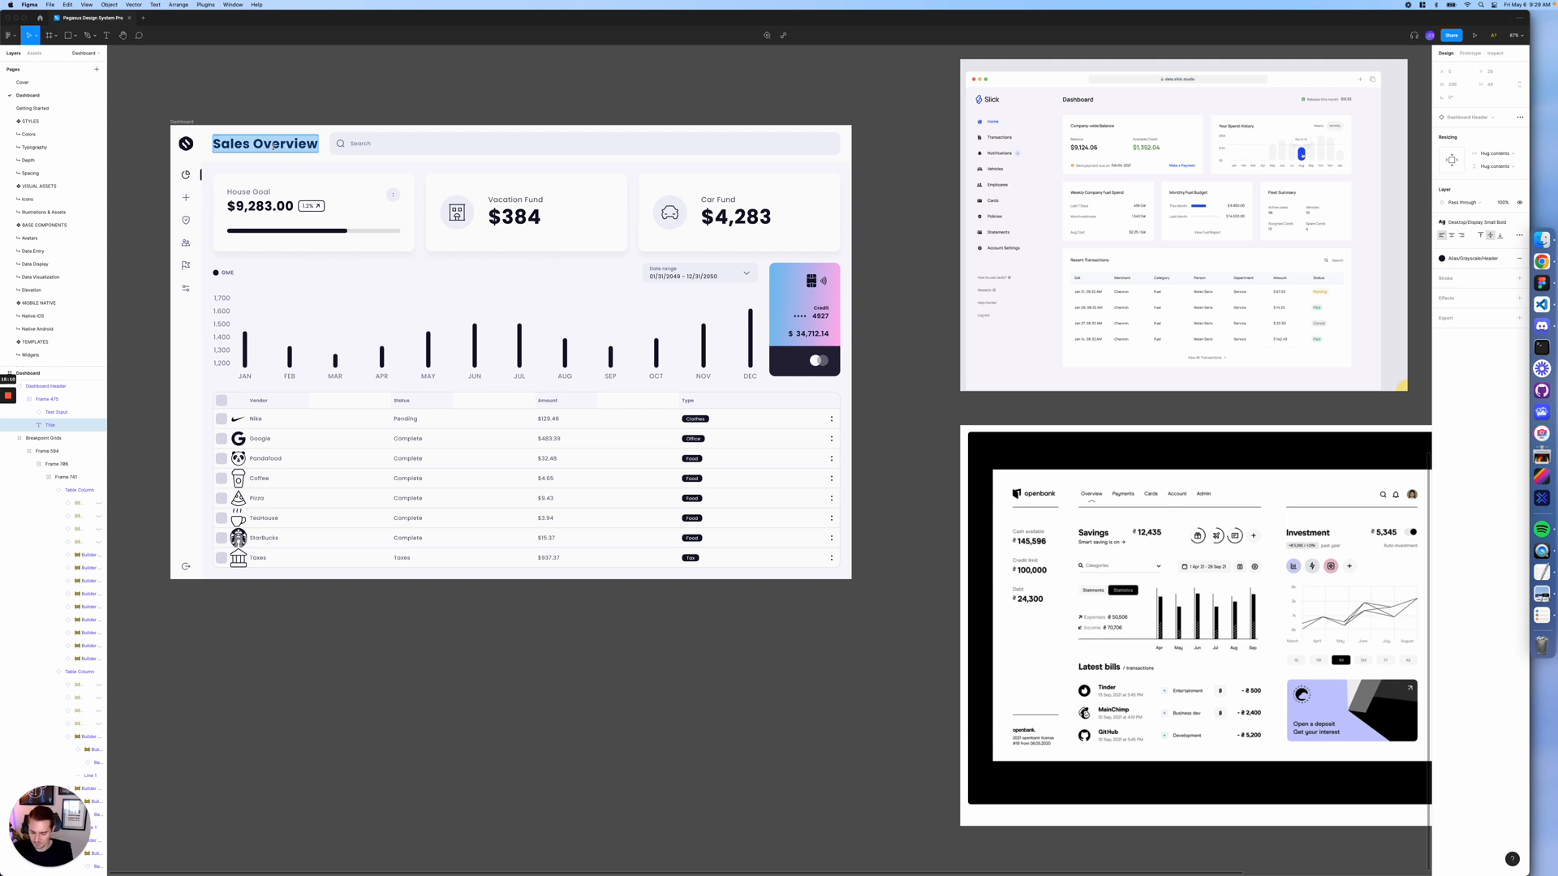
{"action": "type", "text": "L"}
{"action": "key", "text": "BackSpace"}
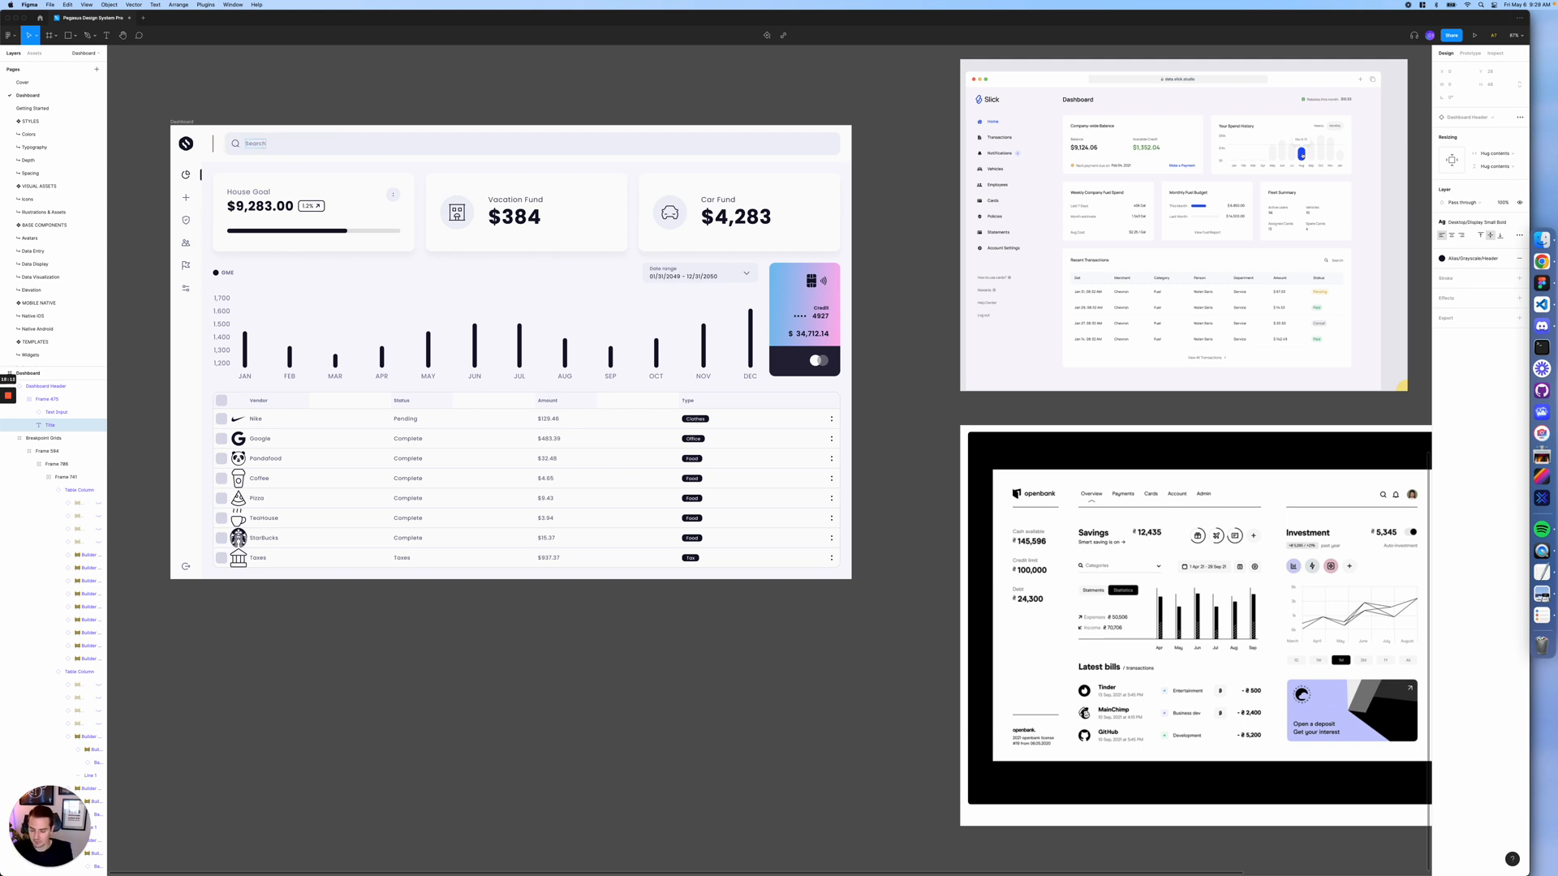
{"action": "type", "text": "Goals"}
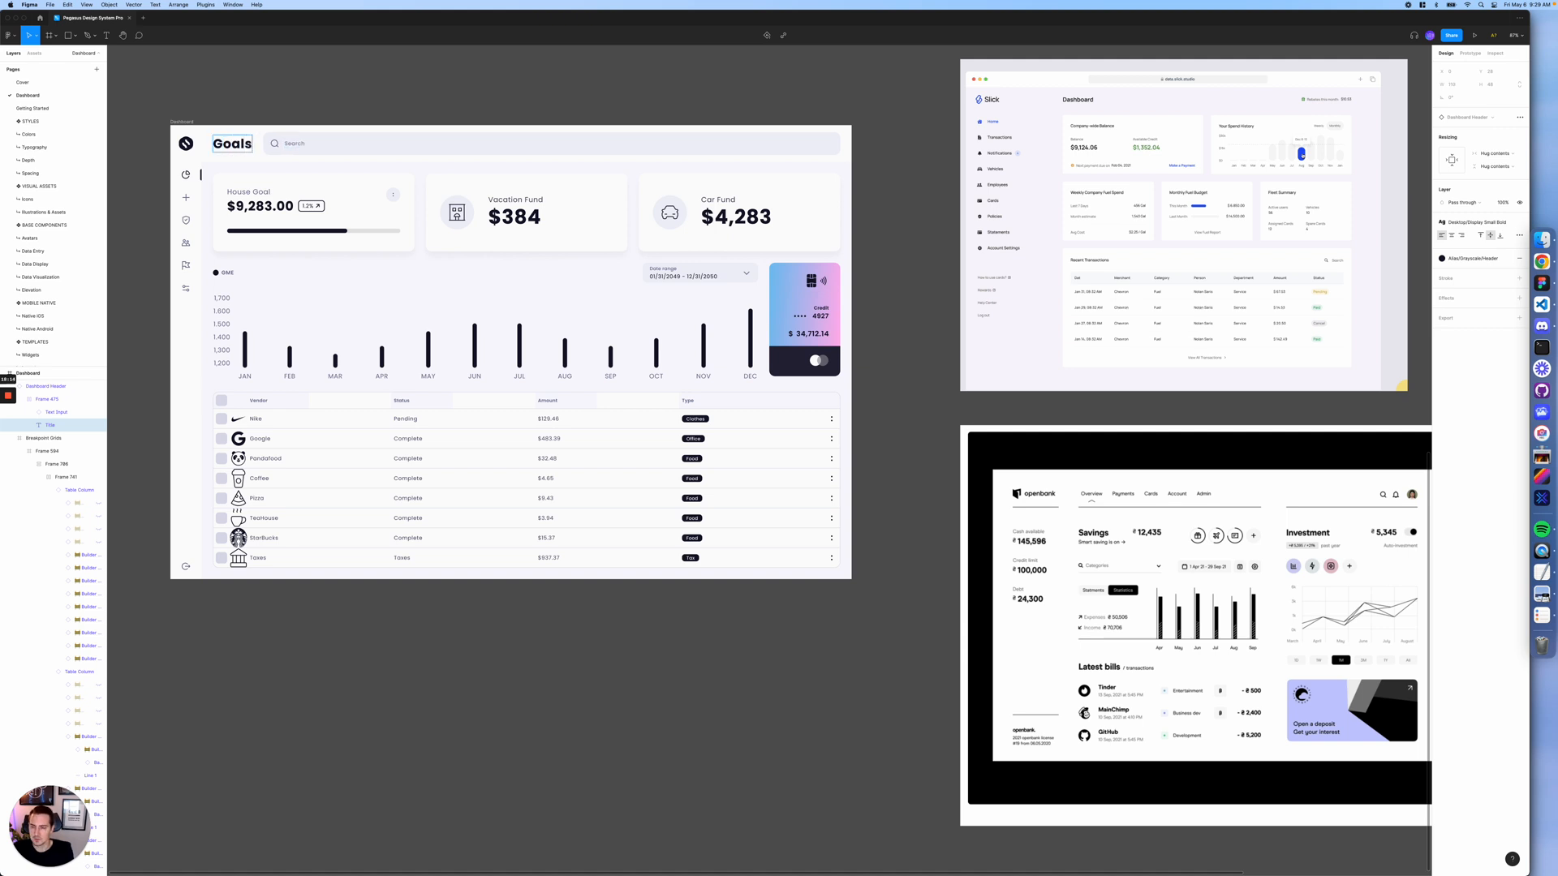
{"action": "left_click", "coordinate": [209, 98]}
- Try switching off the sidebar's Compressed property, and undo the change
{"action": "left_click", "coordinate": [188, 189]}
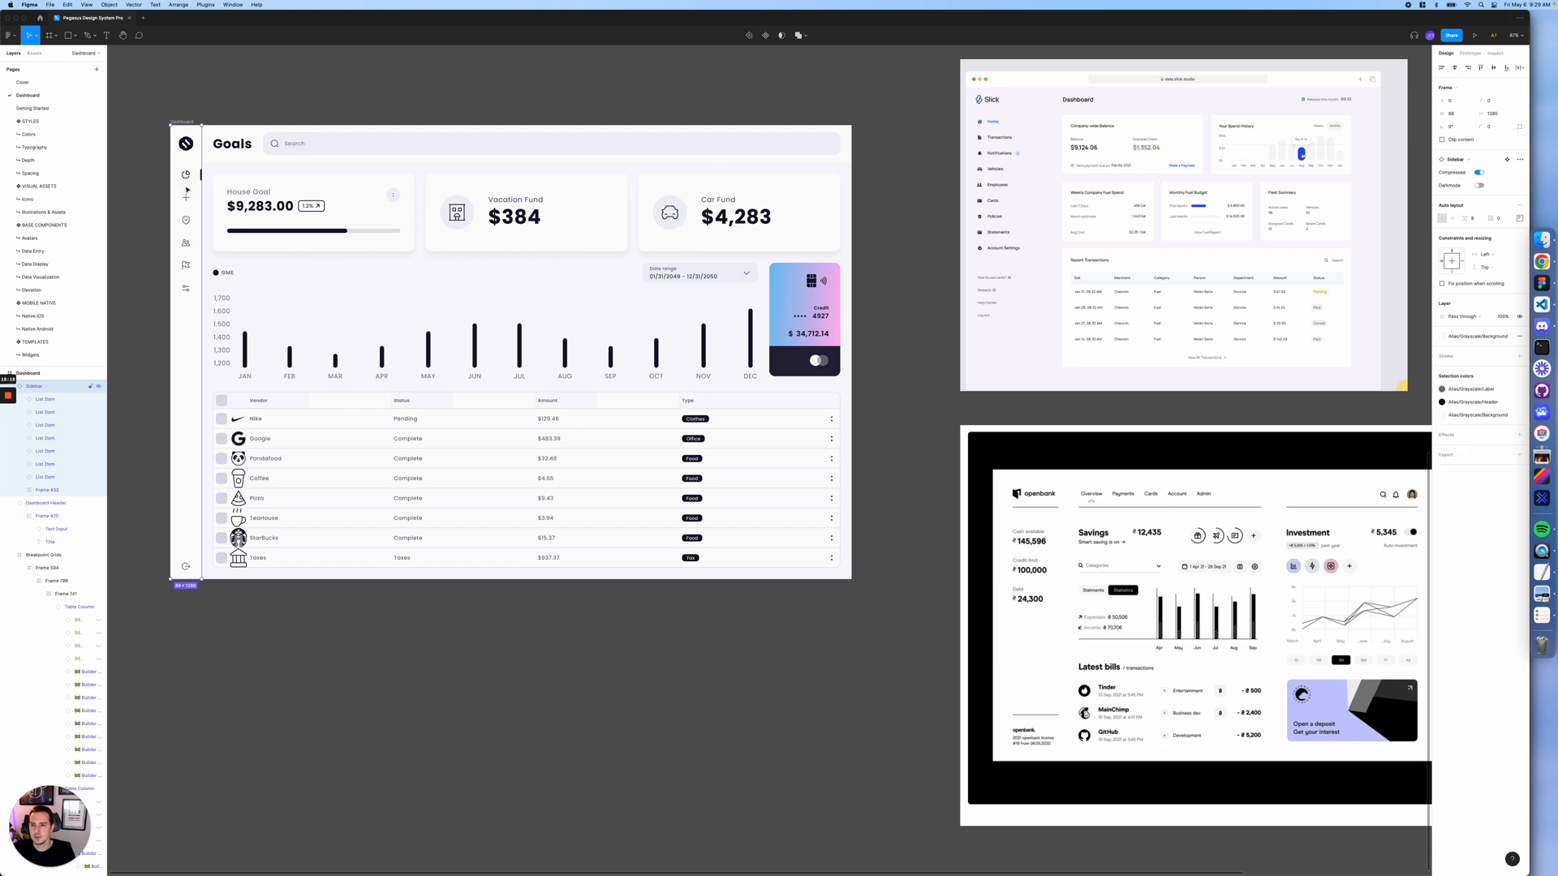
{"action": "left_click", "coordinate": [1479, 173]}
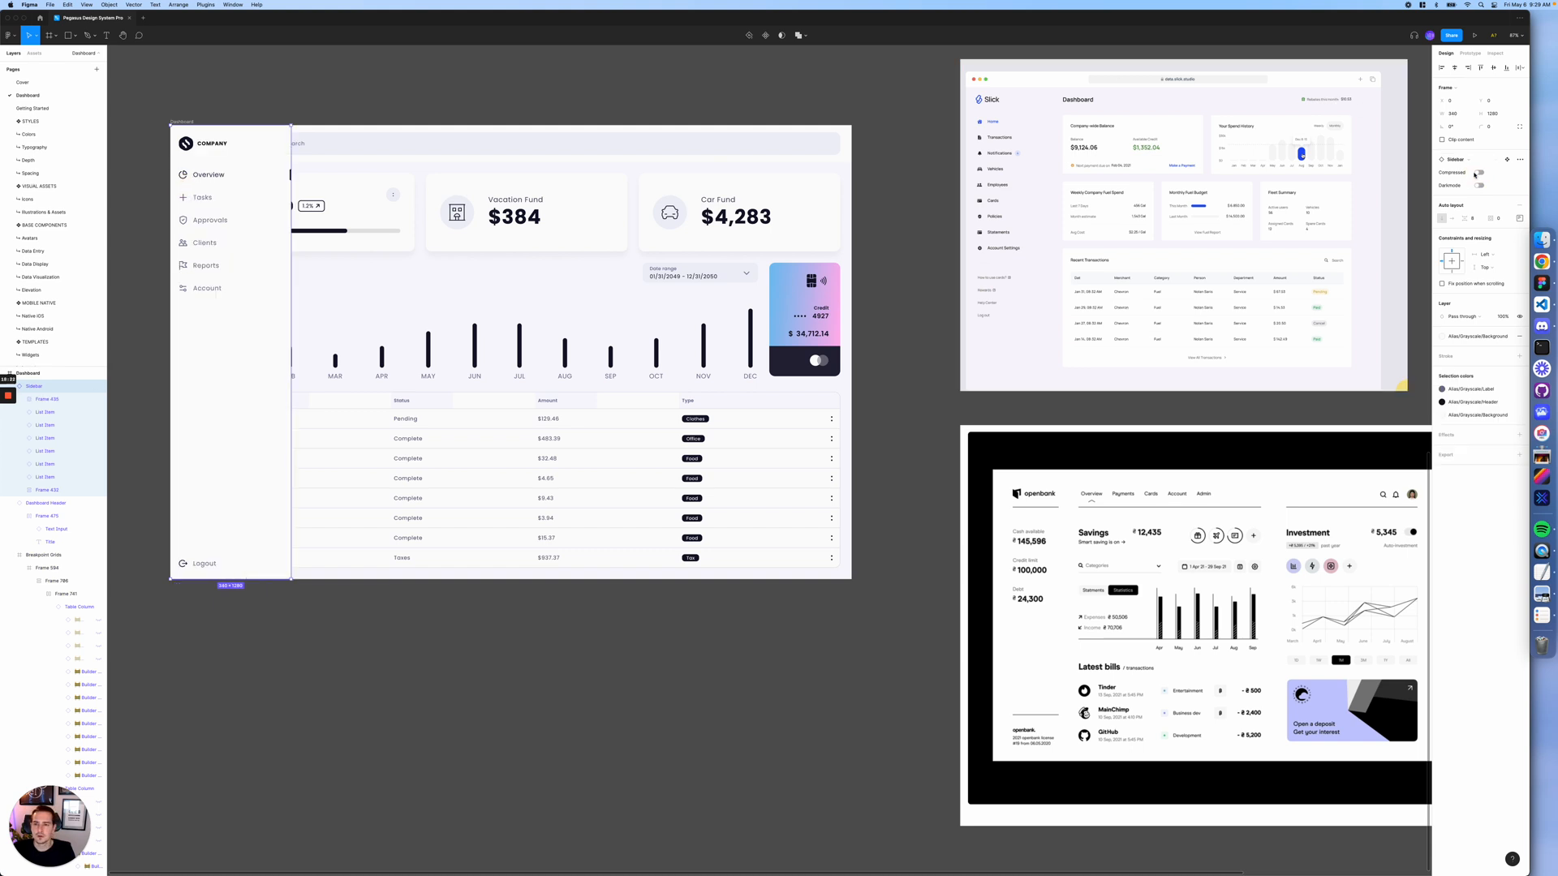
{"action": "key", "text": "super+z"}
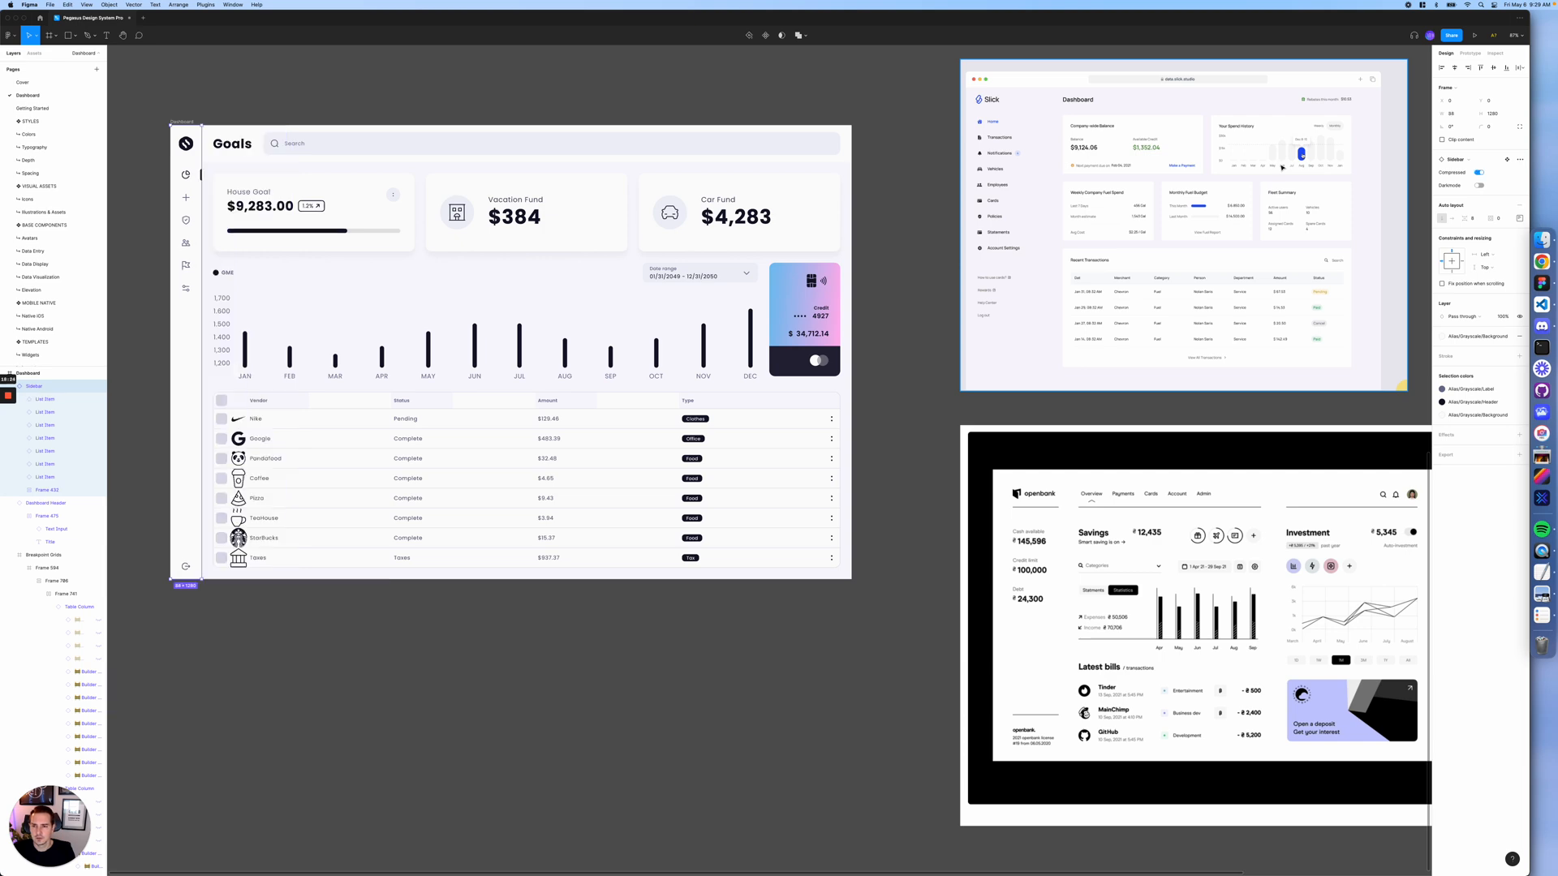
{"action": "left_click", "coordinate": [281, 90]}
- Delete the two reference screenshots beside the dashboard frame
{"action": "left_click", "coordinate": [175, 120]}
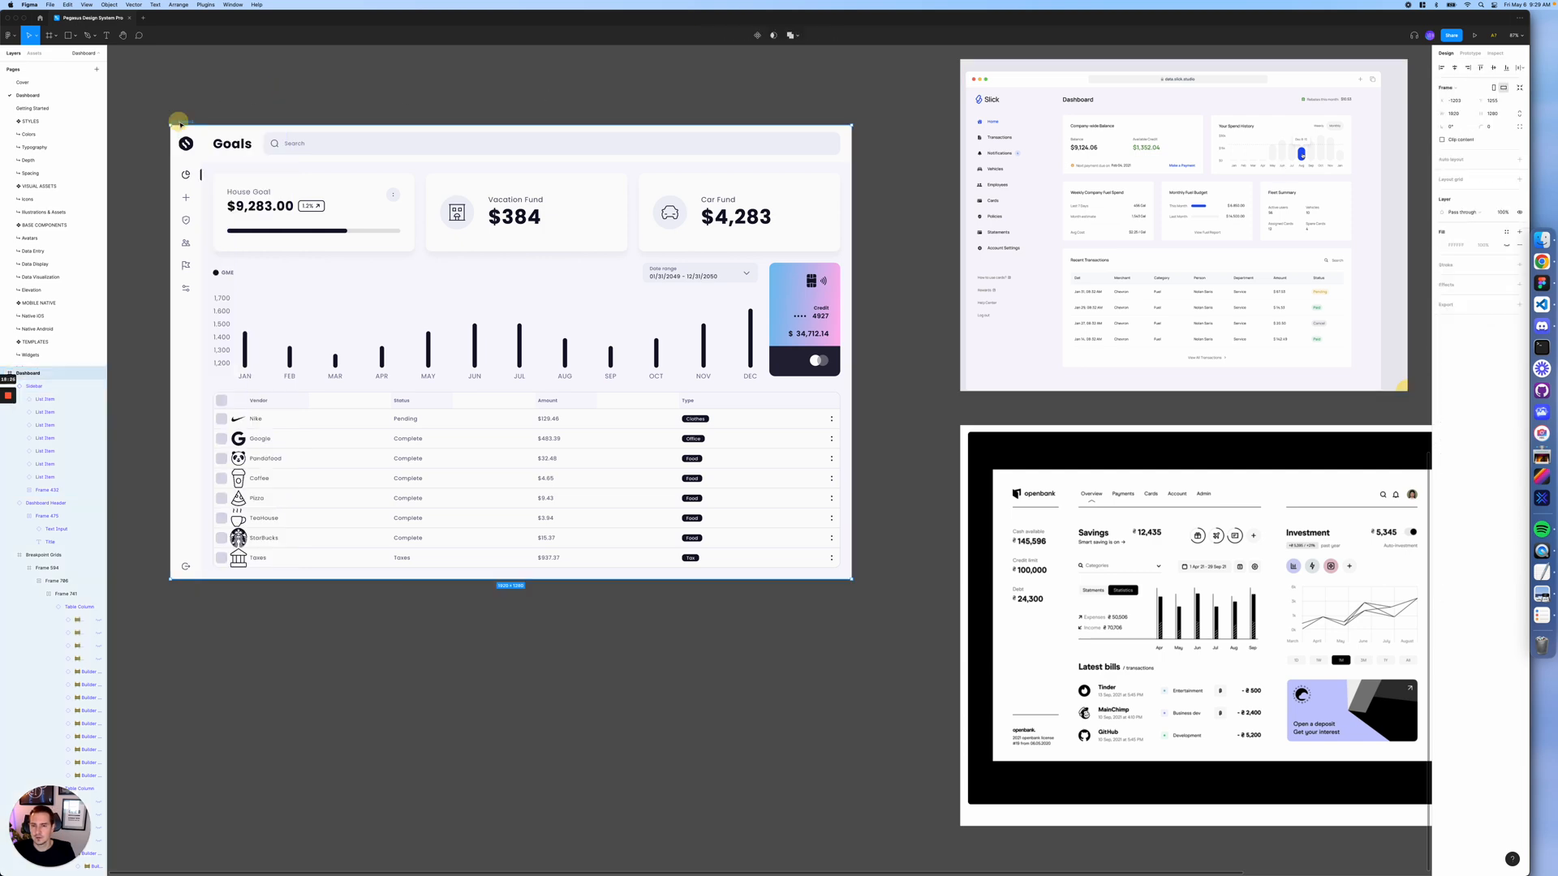
{"action": "scroll", "coordinate": [173, 123], "scroll_direction": "down", "scroll_amount": 5}
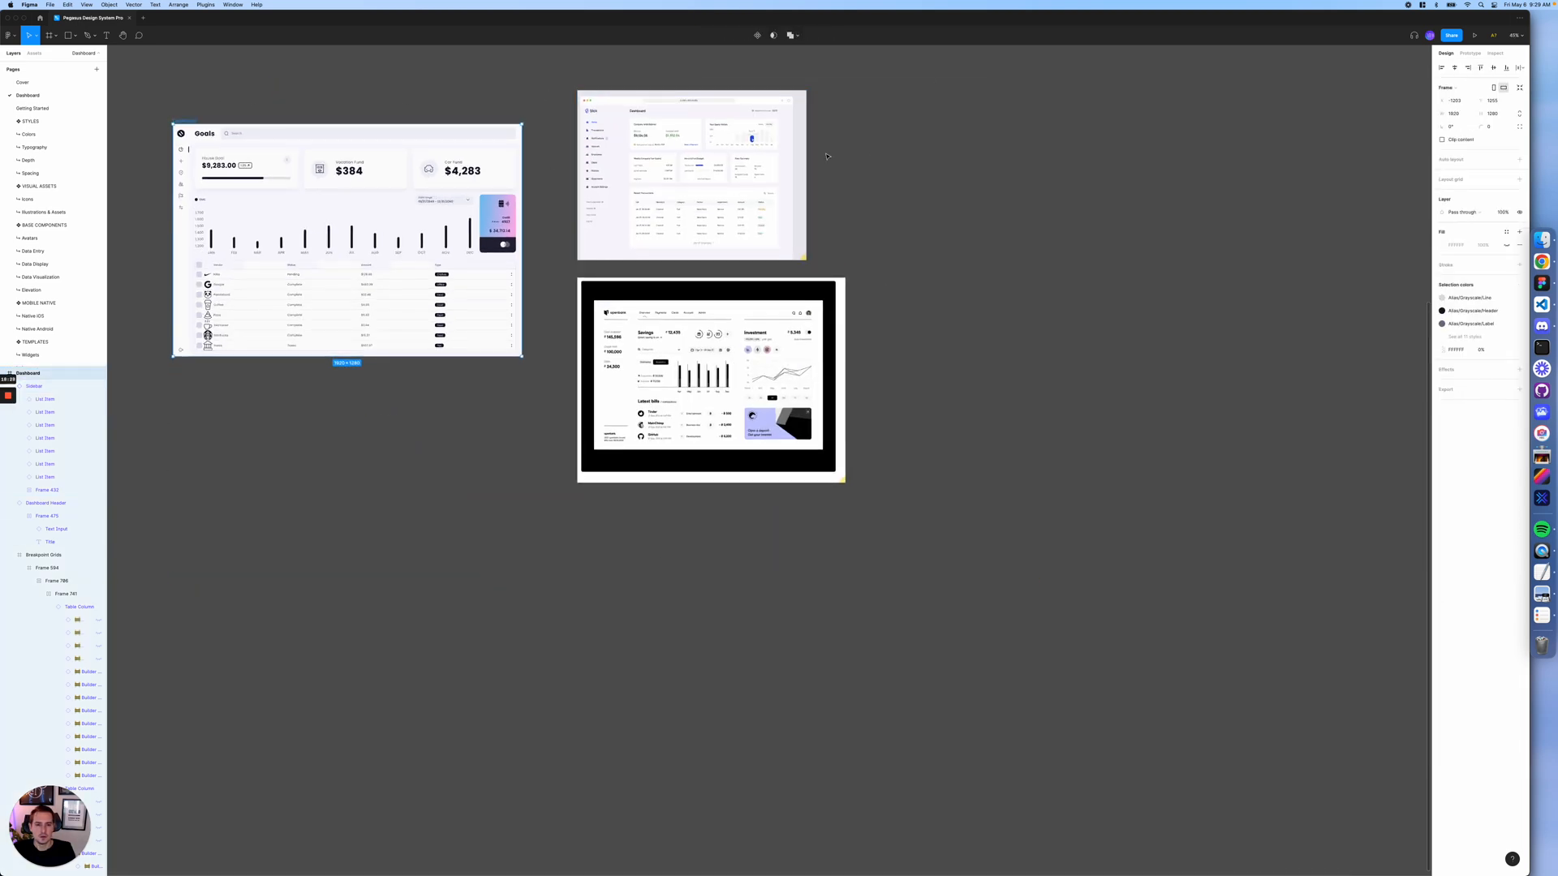
{"action": "left_click_drag", "start_coordinate": [881, 148], "coordinate": [676, 375]}
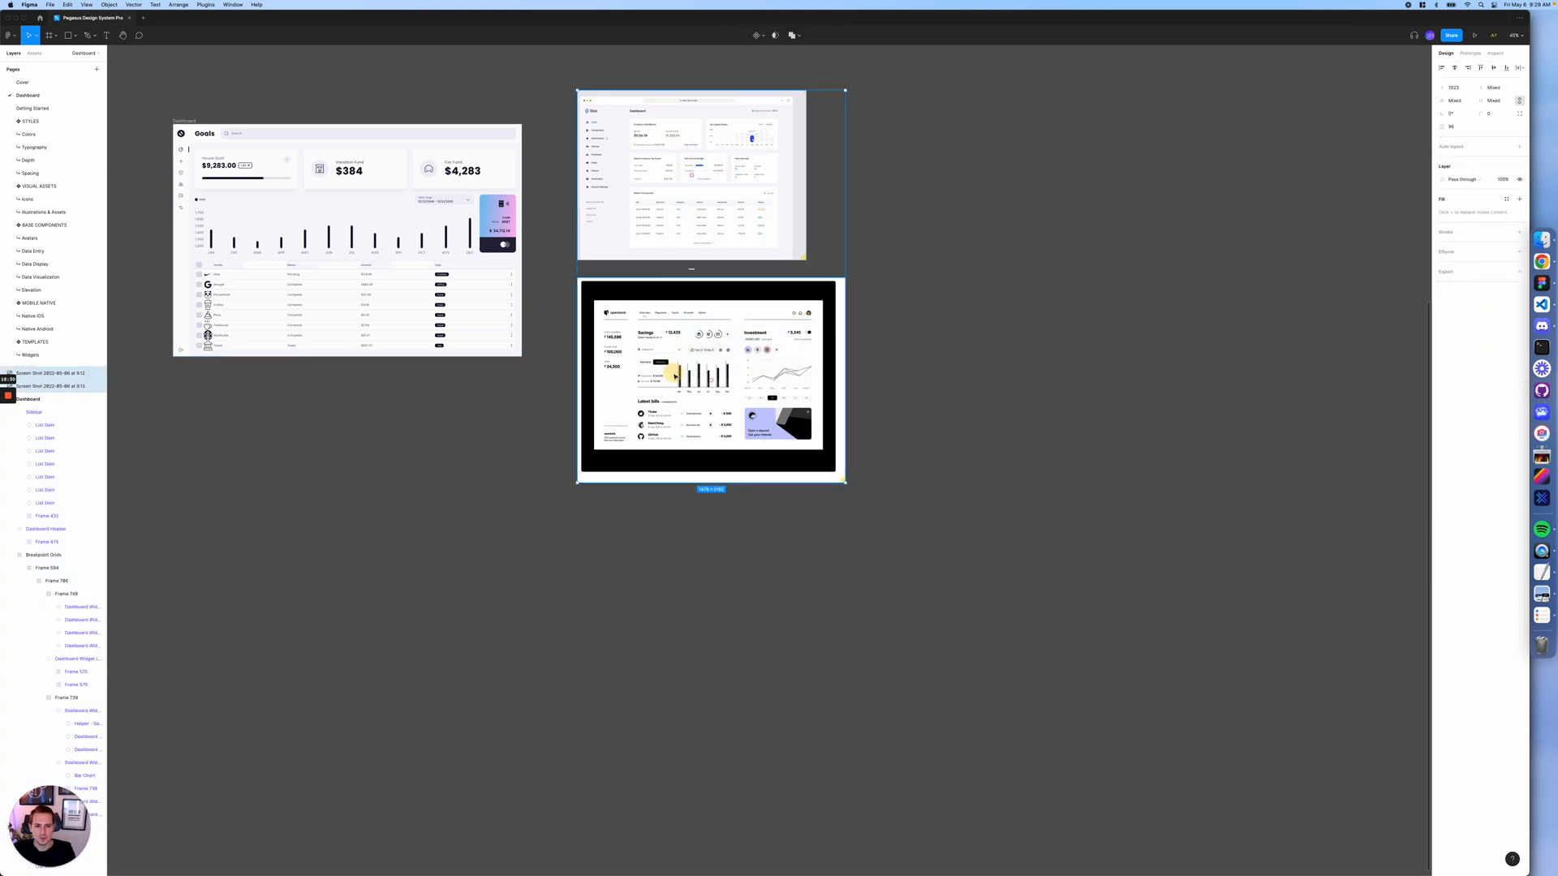
{"action": "scroll", "coordinate": [734, 342], "scroll_direction": "up", "scroll_amount": 5}
{"action": "scroll", "coordinate": [736, 344], "scroll_direction": "down", "scroll_amount": 3}
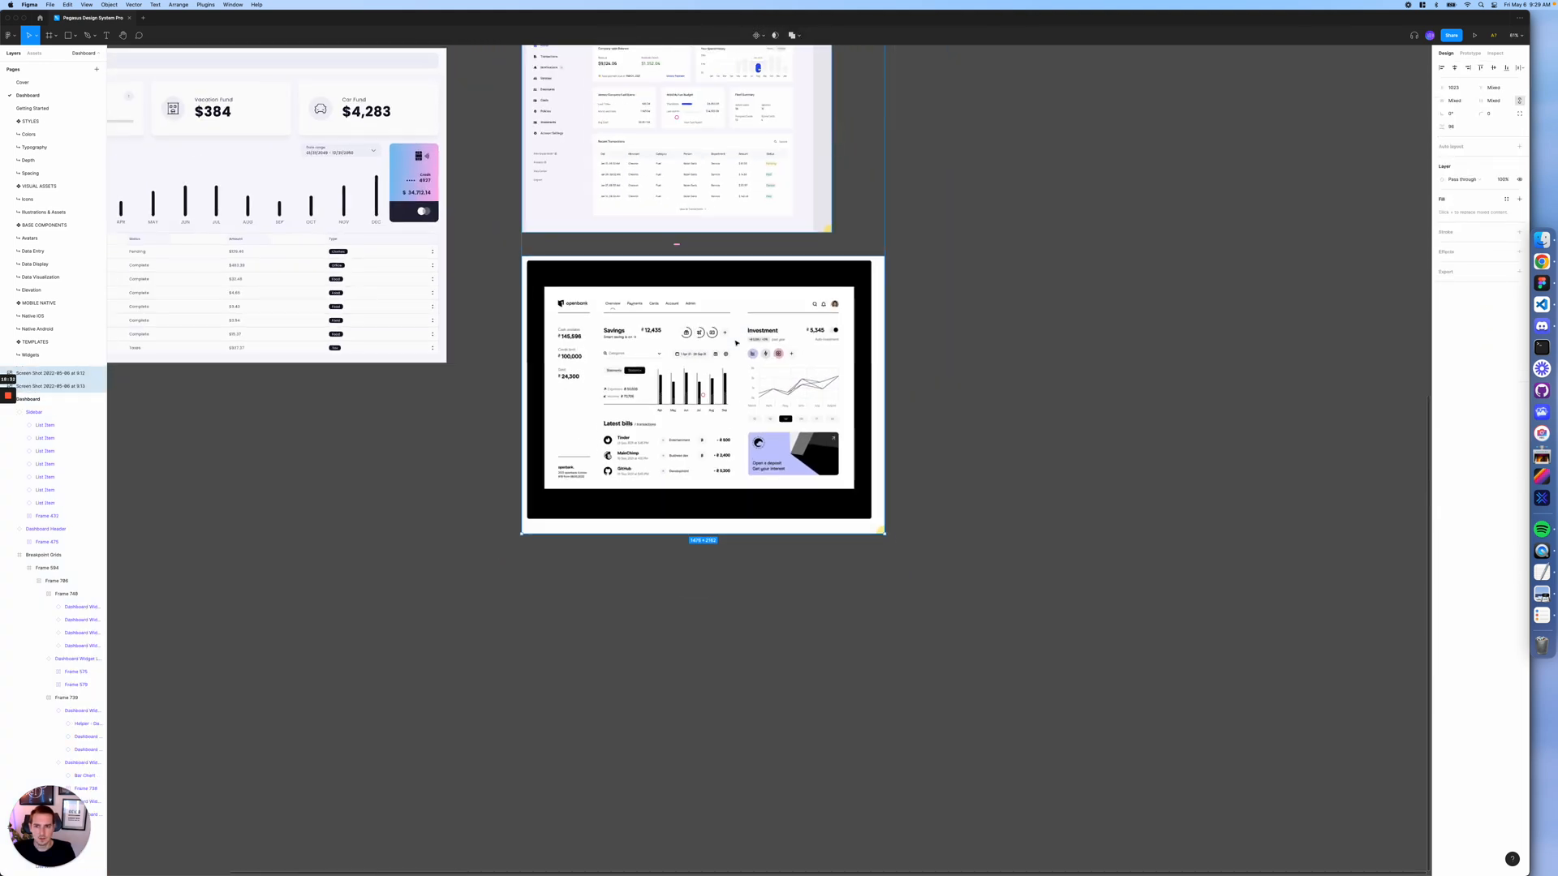
{"action": "scroll", "coordinate": [736, 343], "scroll_direction": "left", "scroll_amount": 3}
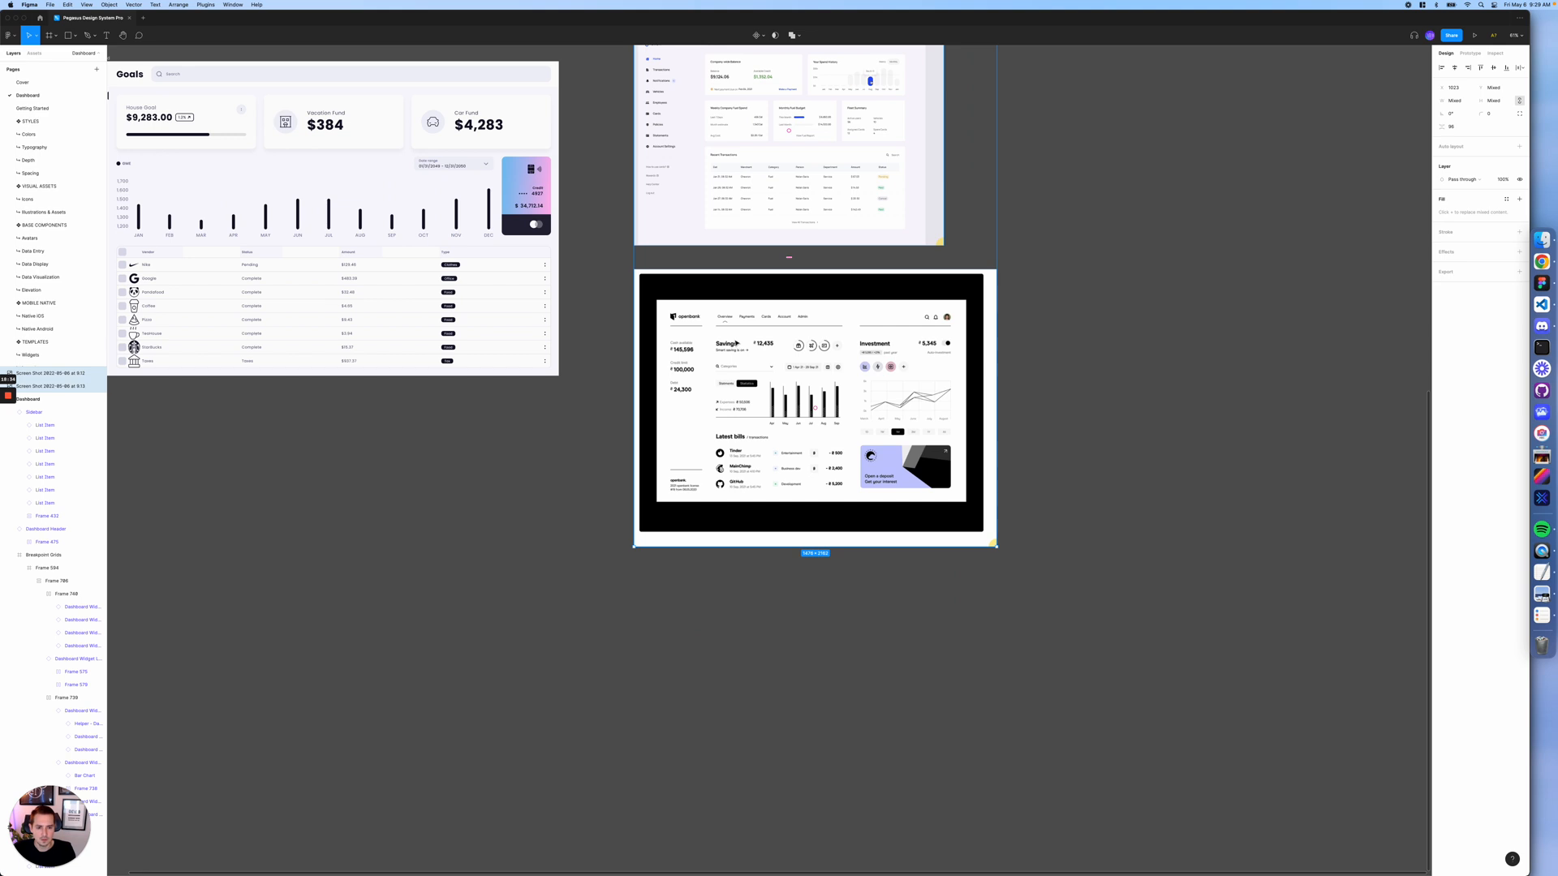
{"action": "key", "text": "Delete"}
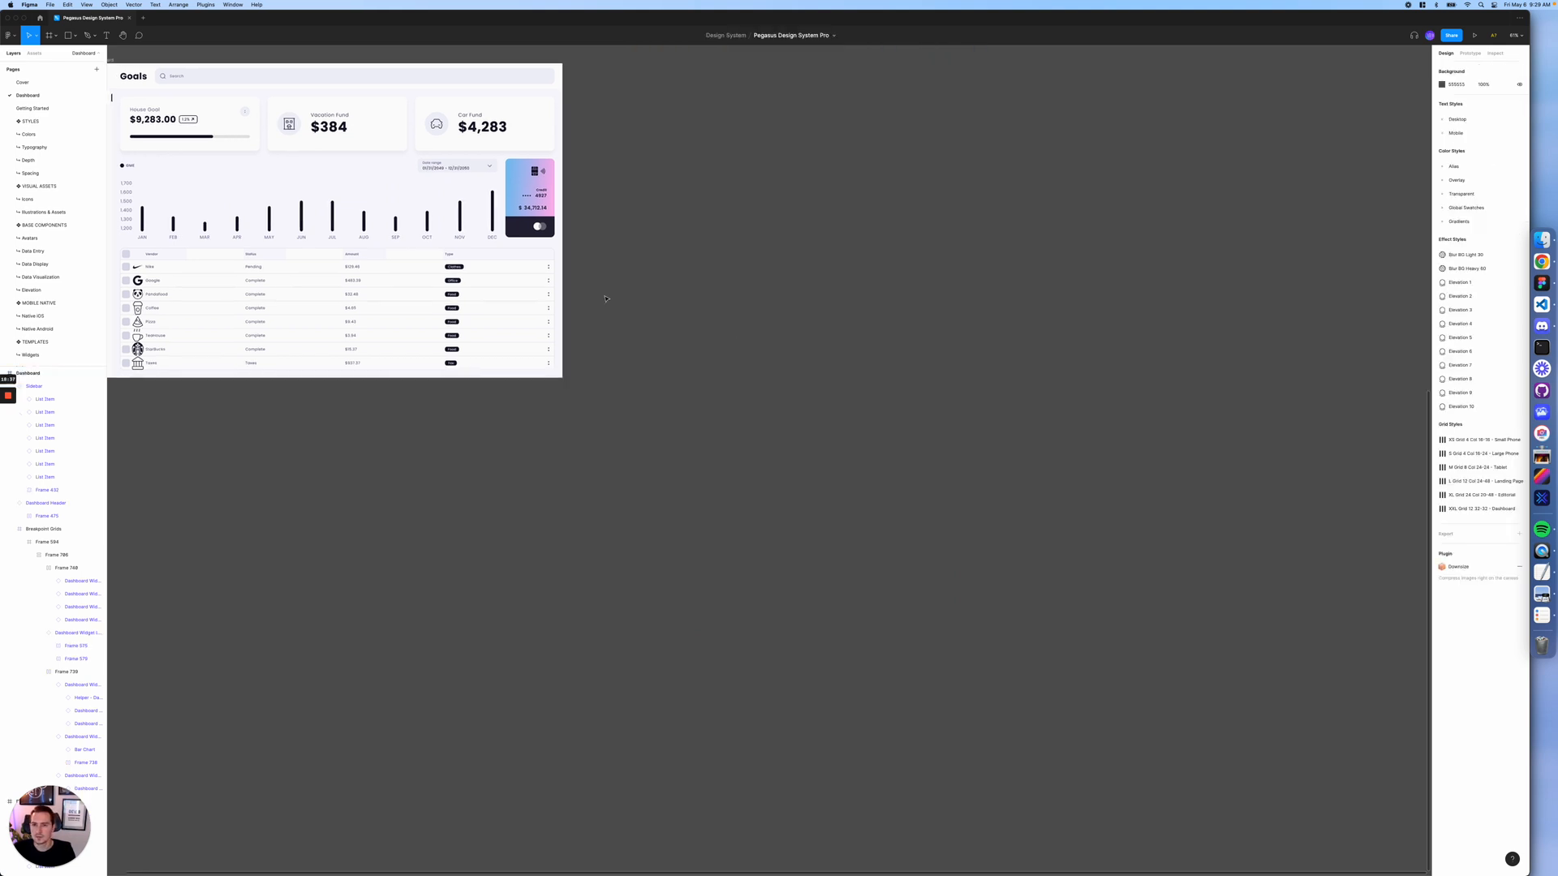
- Set the House Goal widget's Style property to Radial
{"action": "scroll", "coordinate": [609, 295], "scroll_direction": "up", "scroll_amount": 3}
{"action": "scroll", "coordinate": [609, 295], "scroll_direction": "left", "scroll_amount": 3}
{"action": "left_click", "coordinate": [273, 220]}
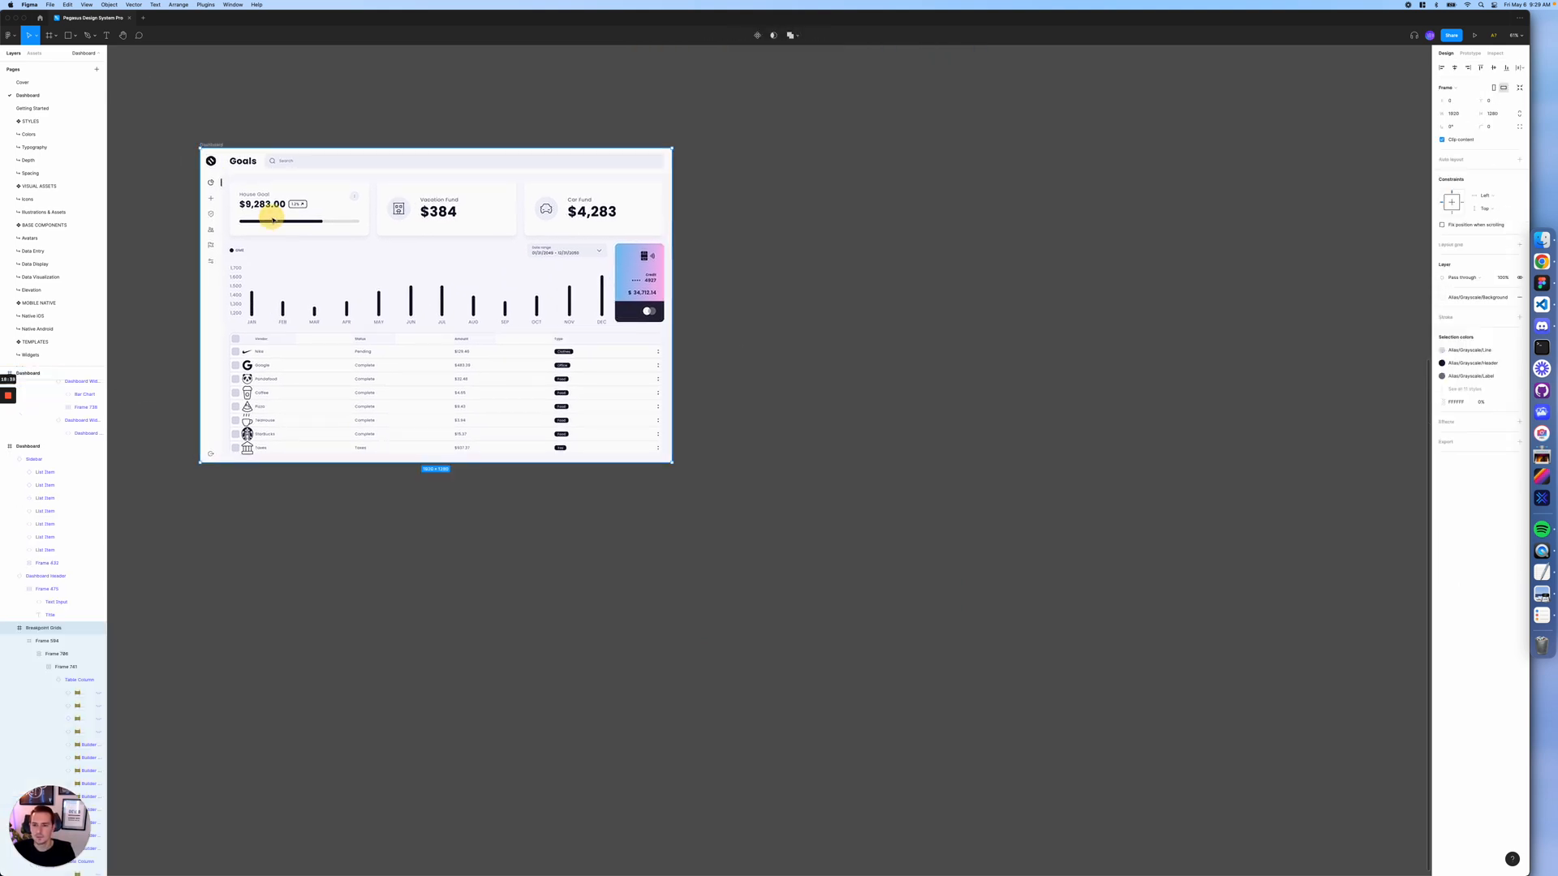
{"action": "double_click", "coordinate": [273, 220]}
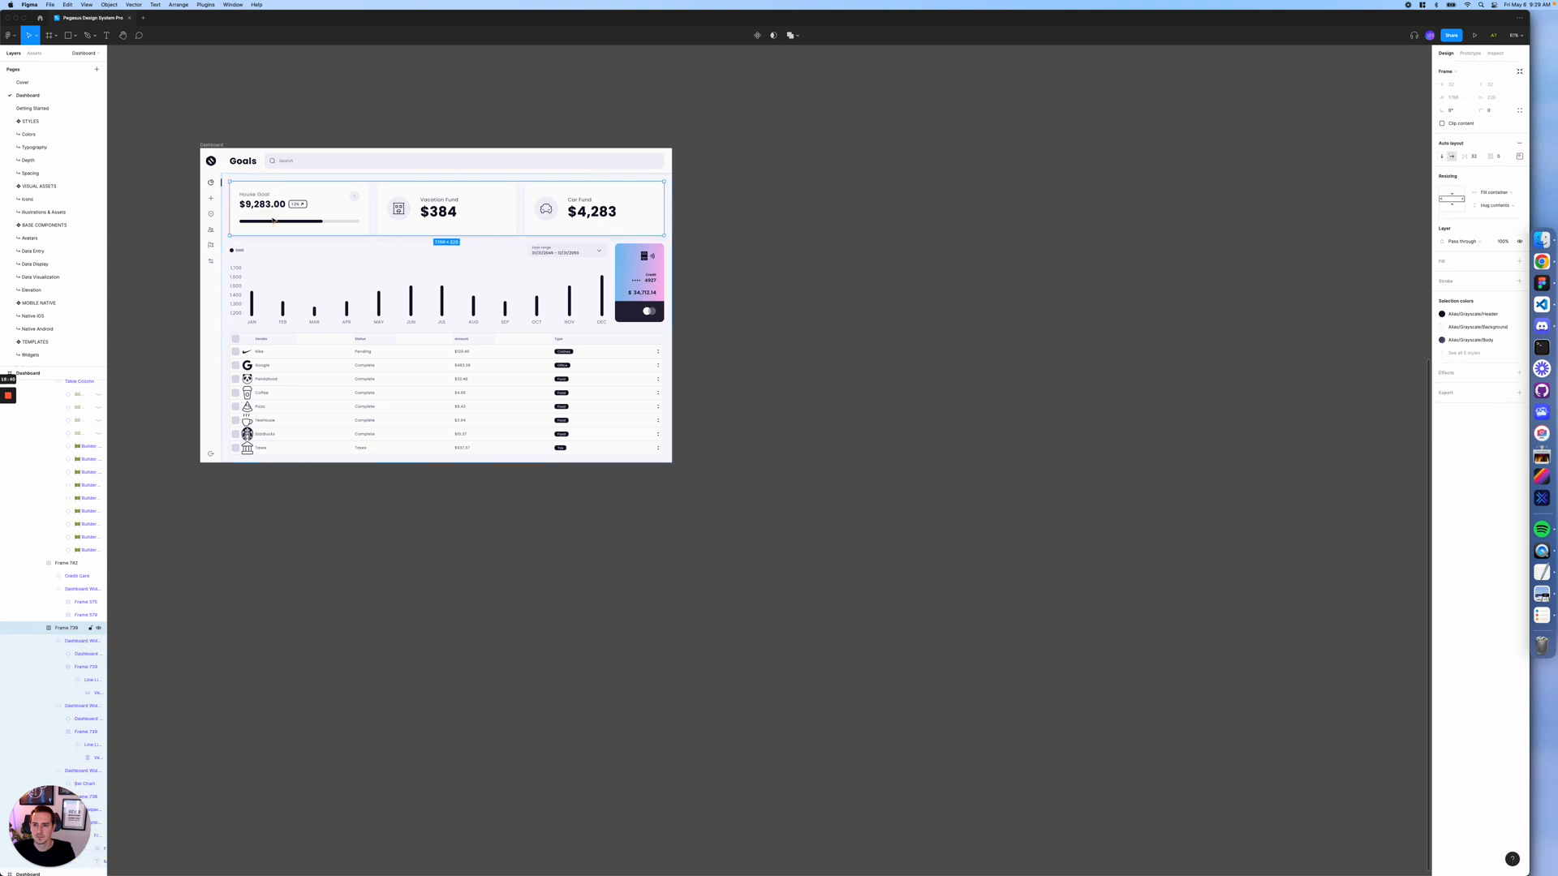
{"action": "double_click", "coordinate": [273, 220]}
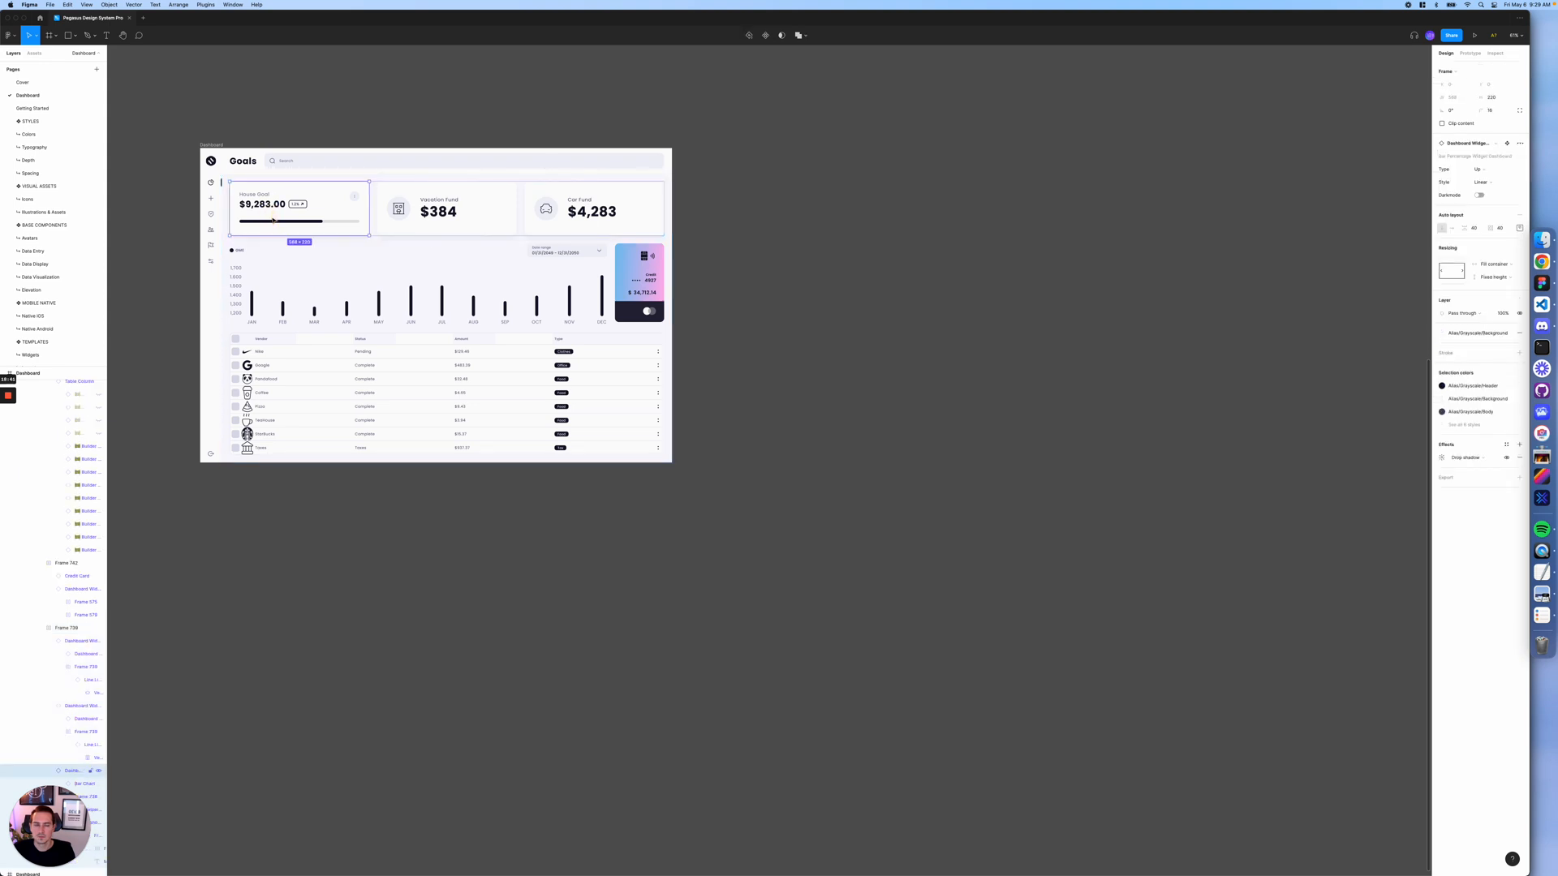
{"action": "left_click", "coordinate": [1483, 182]}
{"action": "left_click", "coordinate": [1491, 194]}
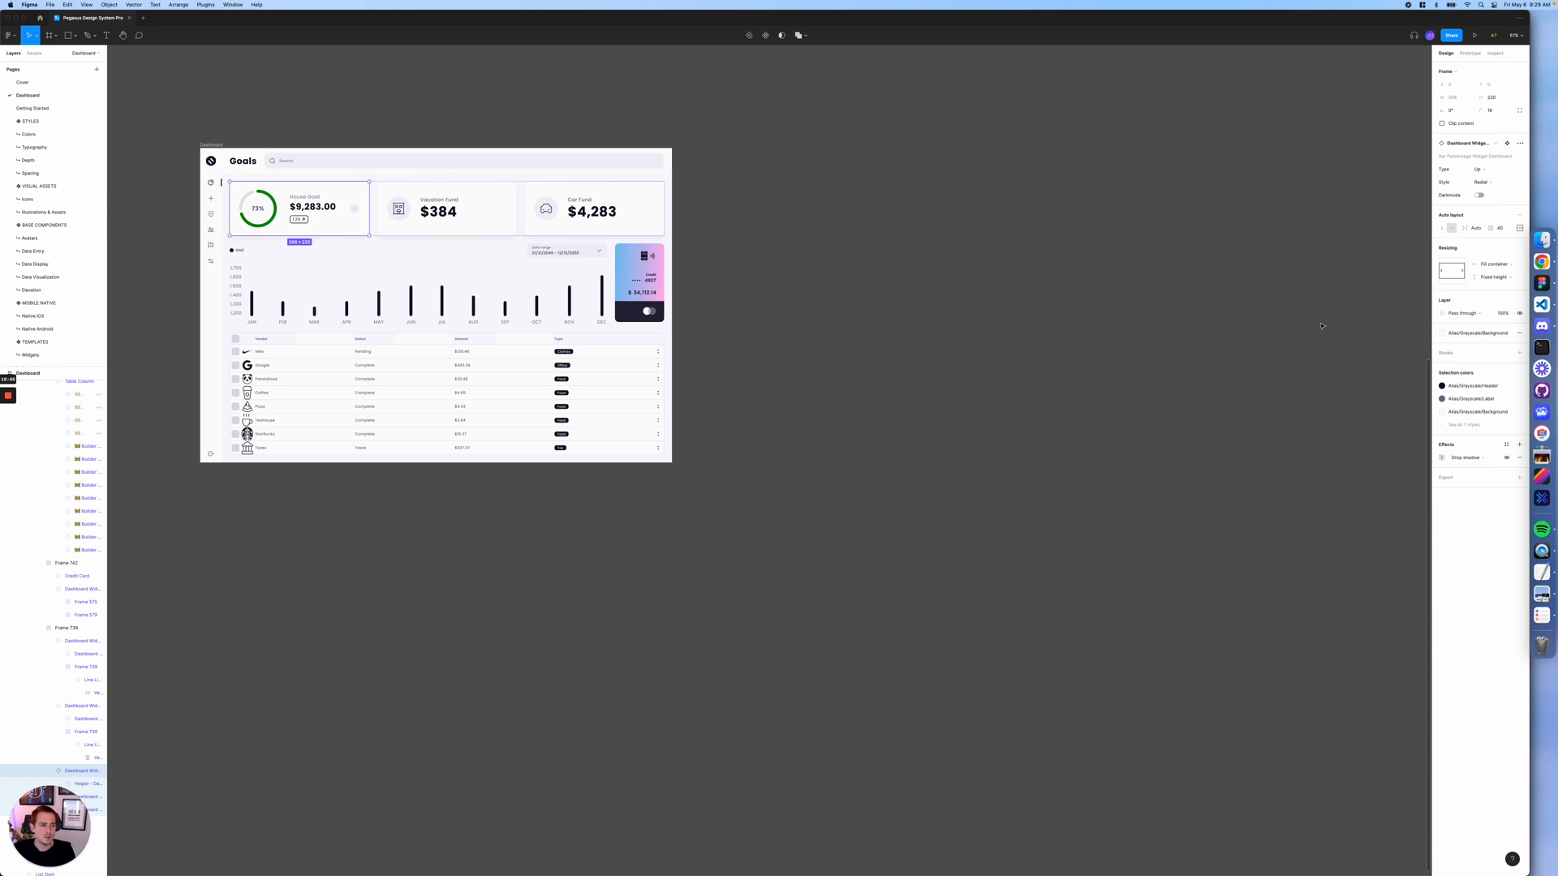
- Replace the green of the House Goal widget's progress ring with the near-black grayscale color style
{"action": "left_click", "coordinate": [1464, 424]}
{"action": "left_click", "coordinate": [1465, 451]}
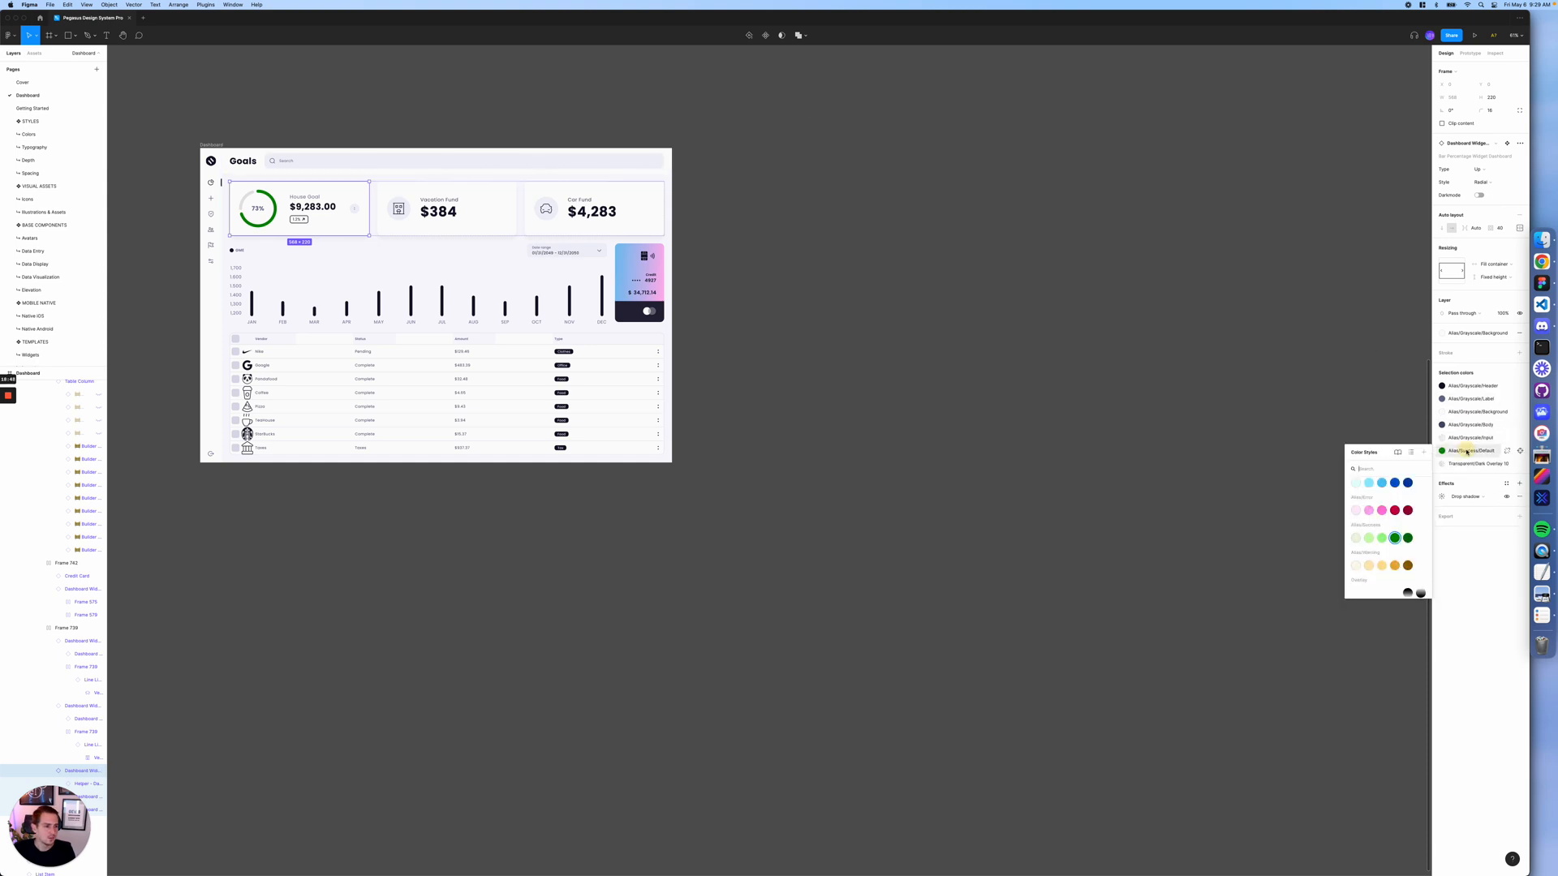
{"action": "scroll", "coordinate": [1414, 491], "scroll_direction": "up", "scroll_amount": 3}
{"action": "left_click", "coordinate": [1382, 515]}
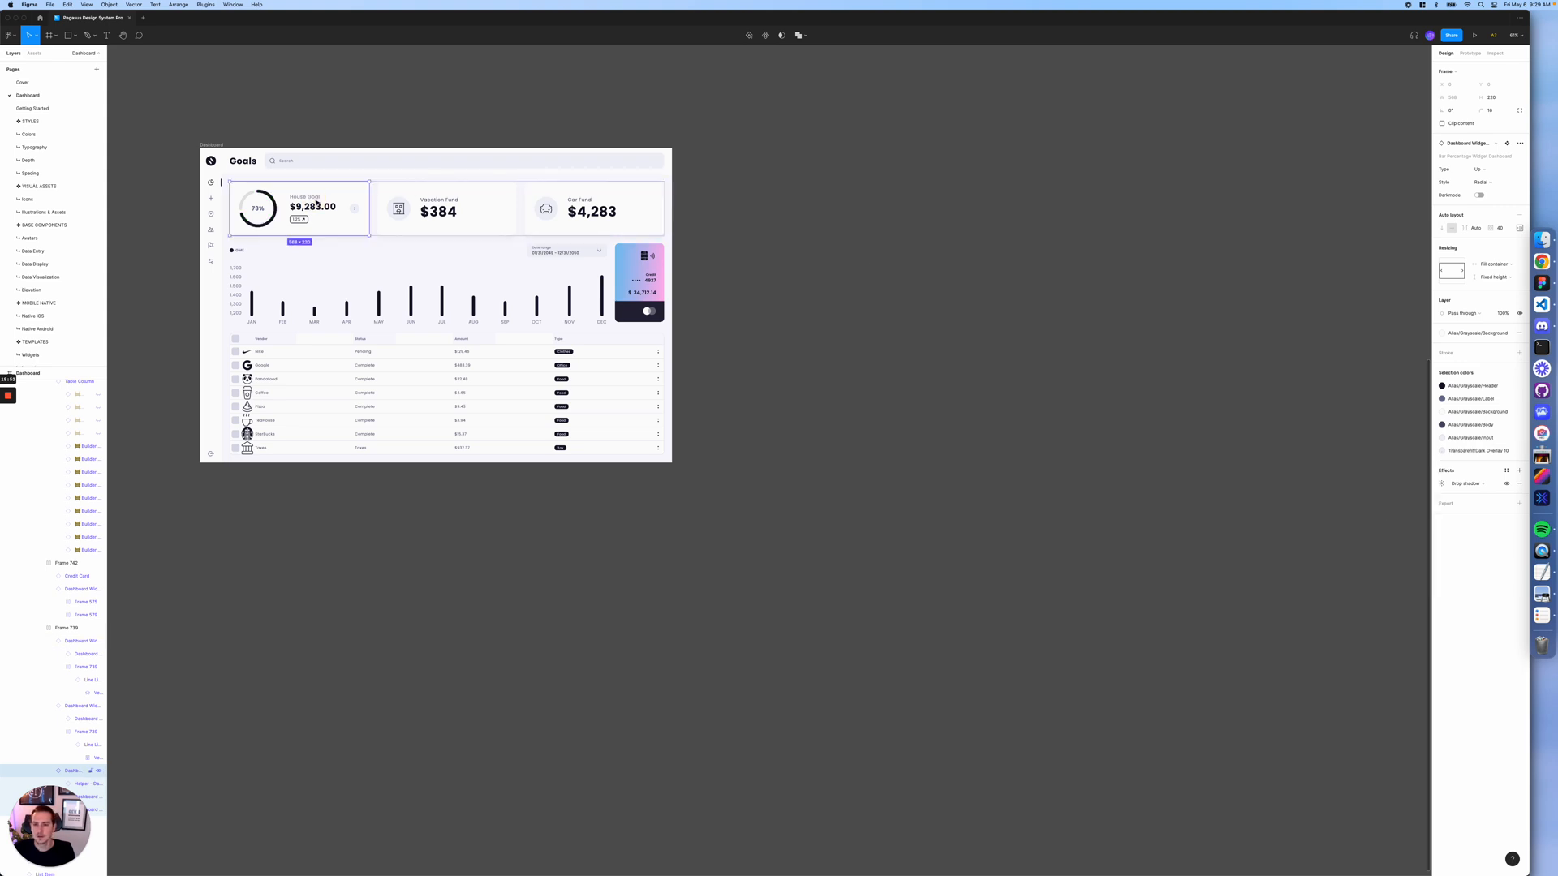
- Try moving the House Goal card to the end of the fund row, and return it to first place
{"action": "key", "text": "Right"}
{"action": "key", "text": "Right"}
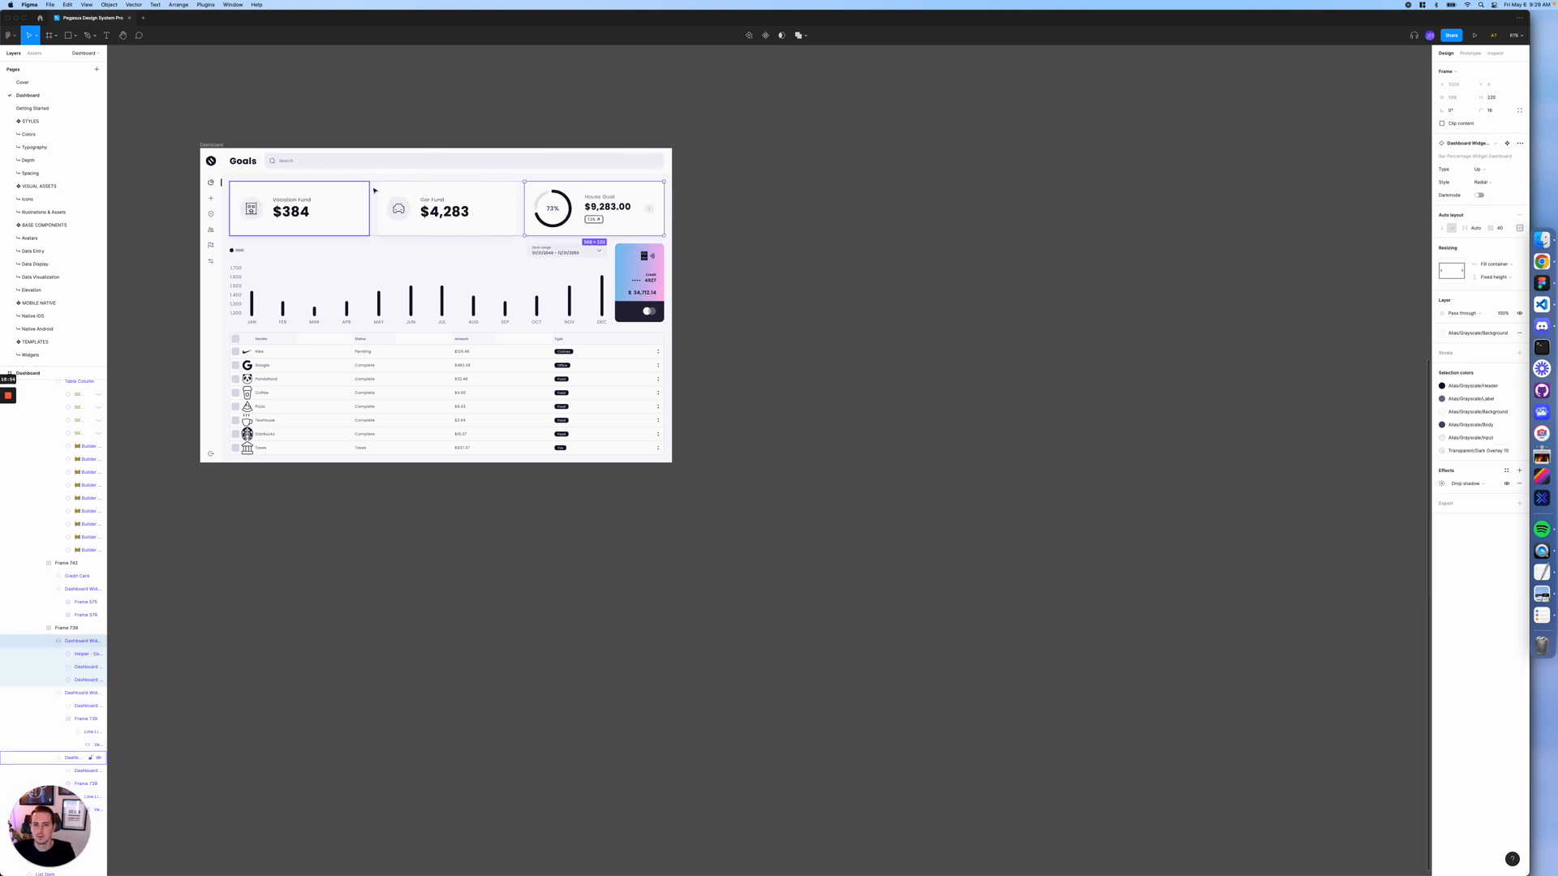
{"action": "key", "text": "Left"}
{"action": "key", "text": "Left"}
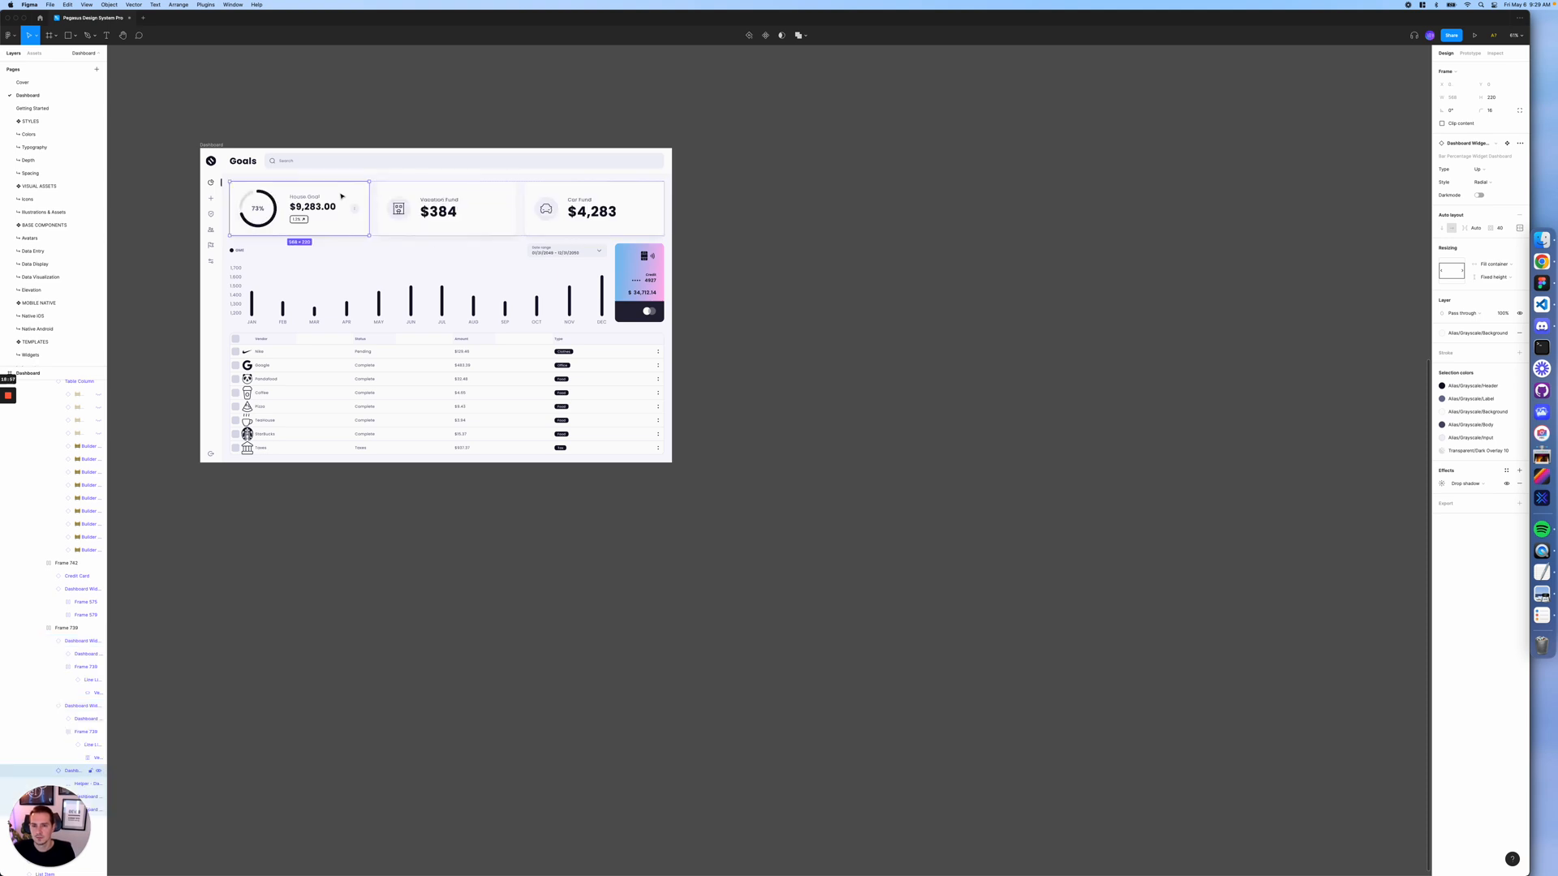
{"action": "left_click", "coordinate": [786, 213]}
- Move the credit card component out of the chart row onto the empty canvas beside the dashboard frame
{"action": "scroll", "coordinate": [690, 243], "scroll_direction": "left", "scroll_amount": 3}
{"action": "scroll", "coordinate": [689, 244], "scroll_direction": "up", "scroll_amount": 1}
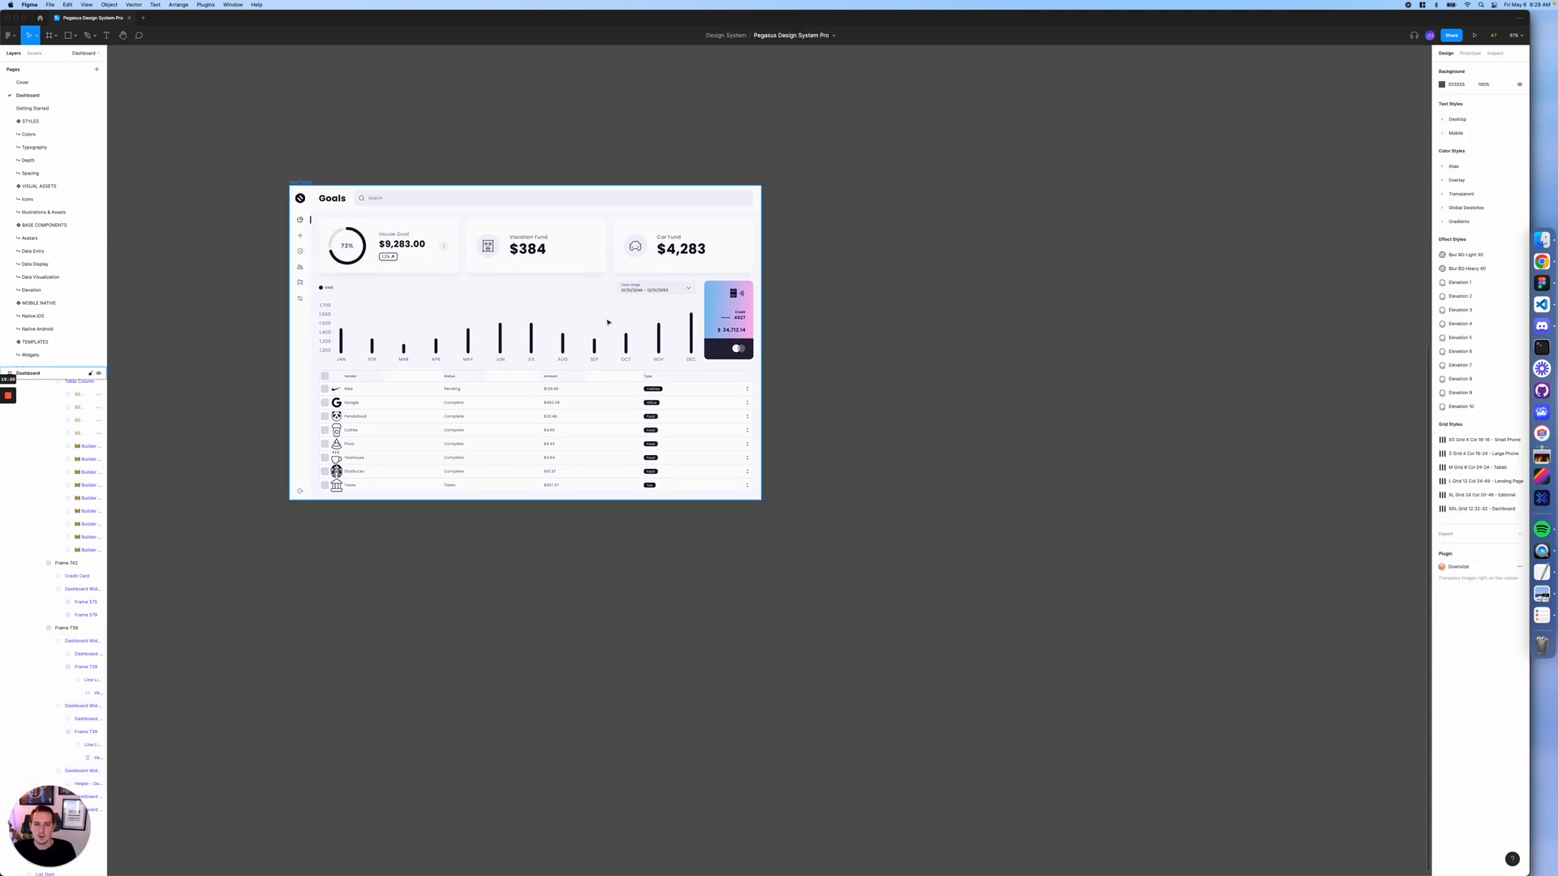
{"action": "left_click", "coordinate": [722, 316]}
{"action": "left_click", "coordinate": [723, 317]}
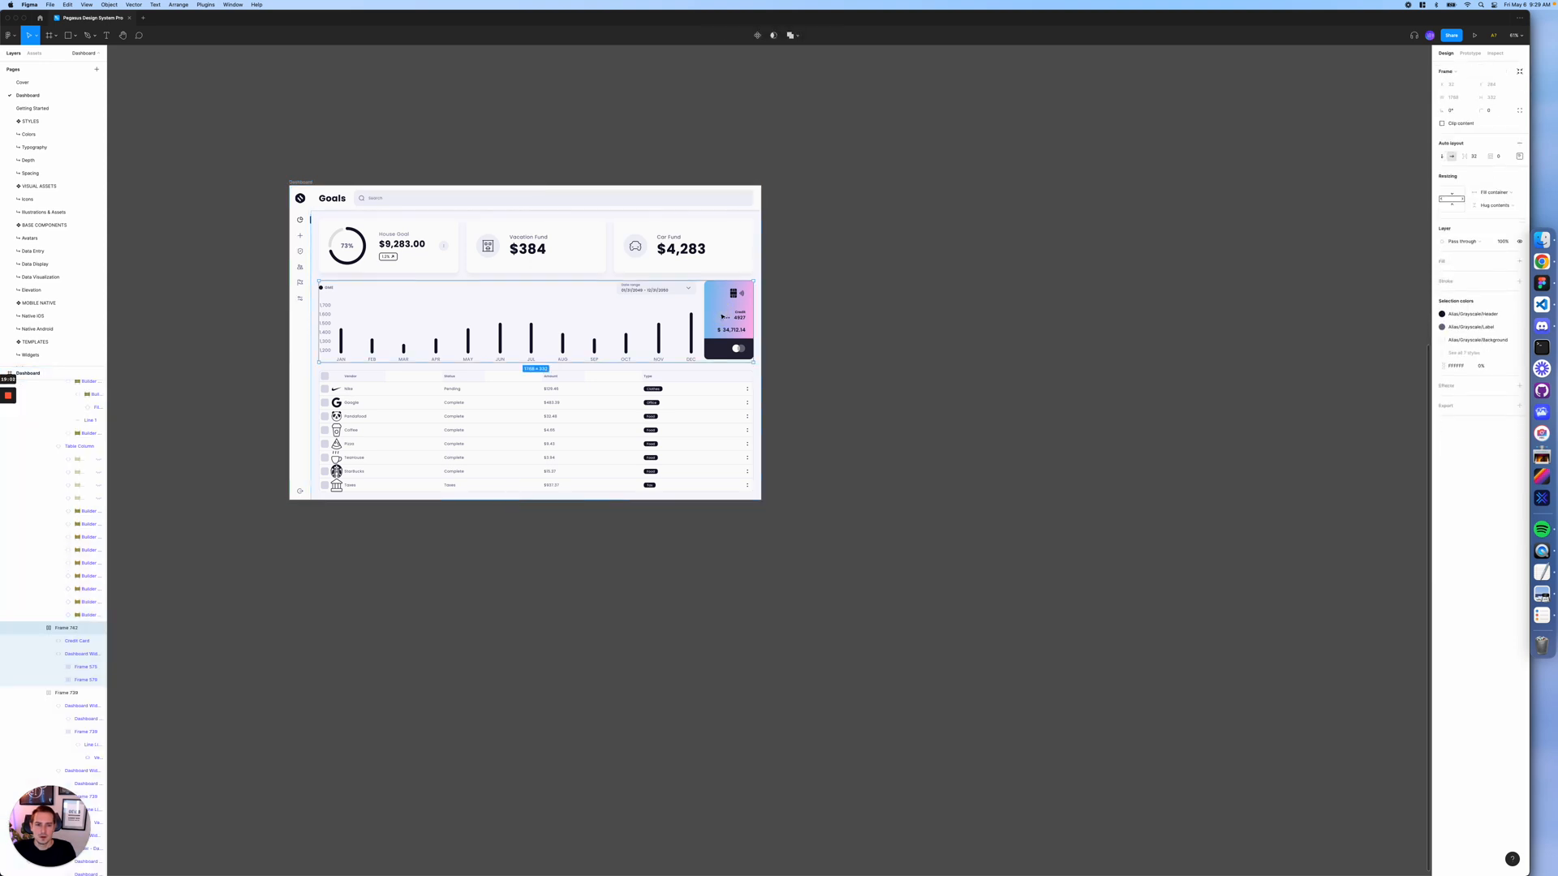
{"action": "left_click", "coordinate": [722, 317]}
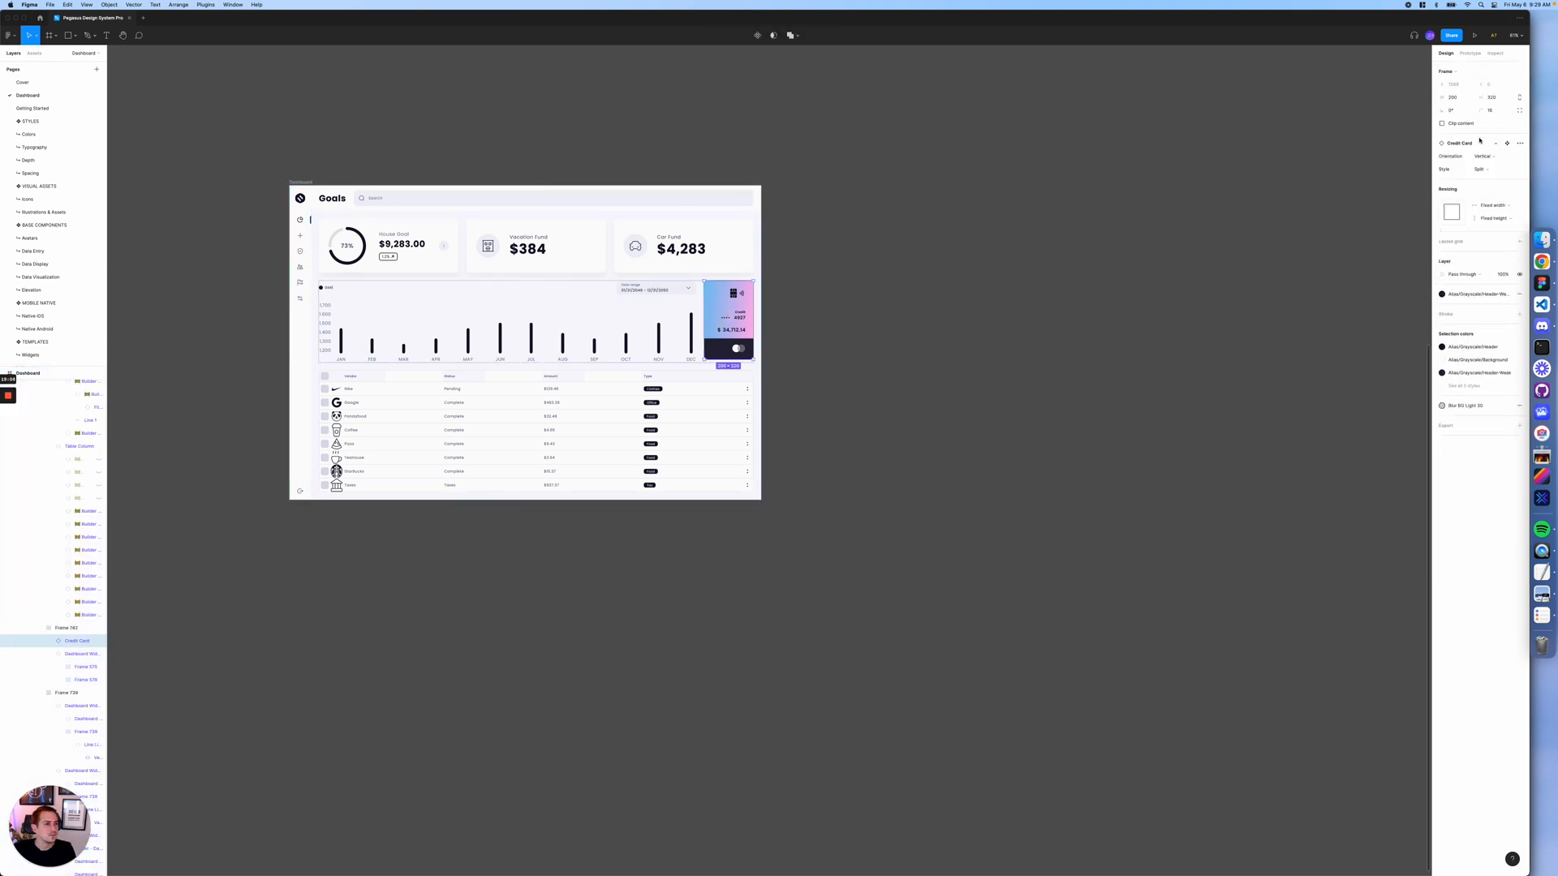
{"action": "key", "text": "shift+0"}
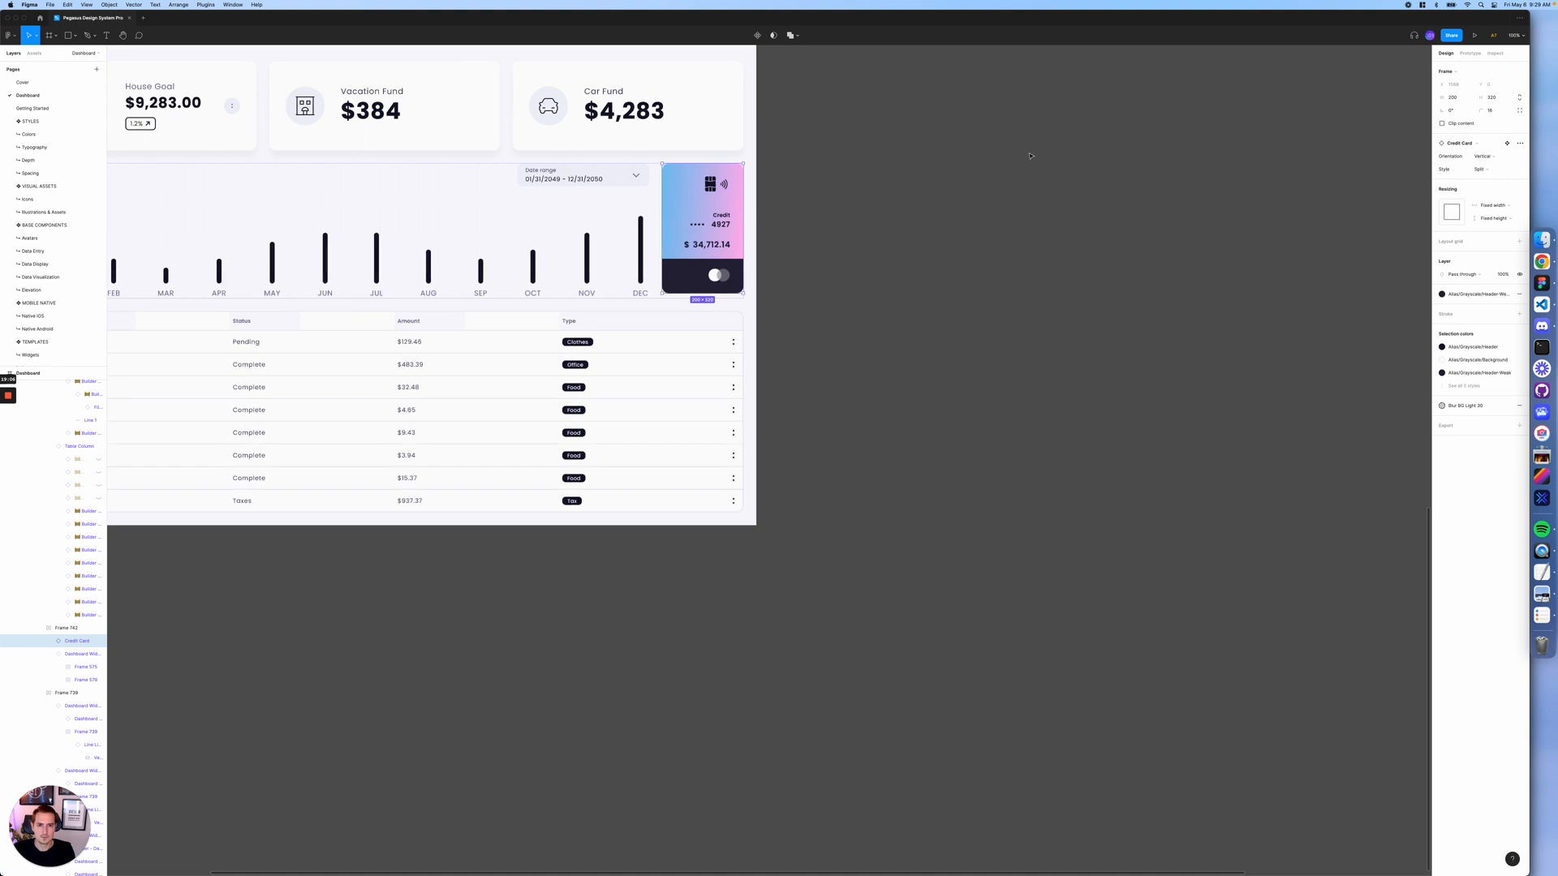
{"action": "scroll", "coordinate": [973, 154], "scroll_direction": "left", "scroll_amount": 4}
{"action": "scroll", "coordinate": [974, 155], "scroll_direction": "up", "scroll_amount": 2}
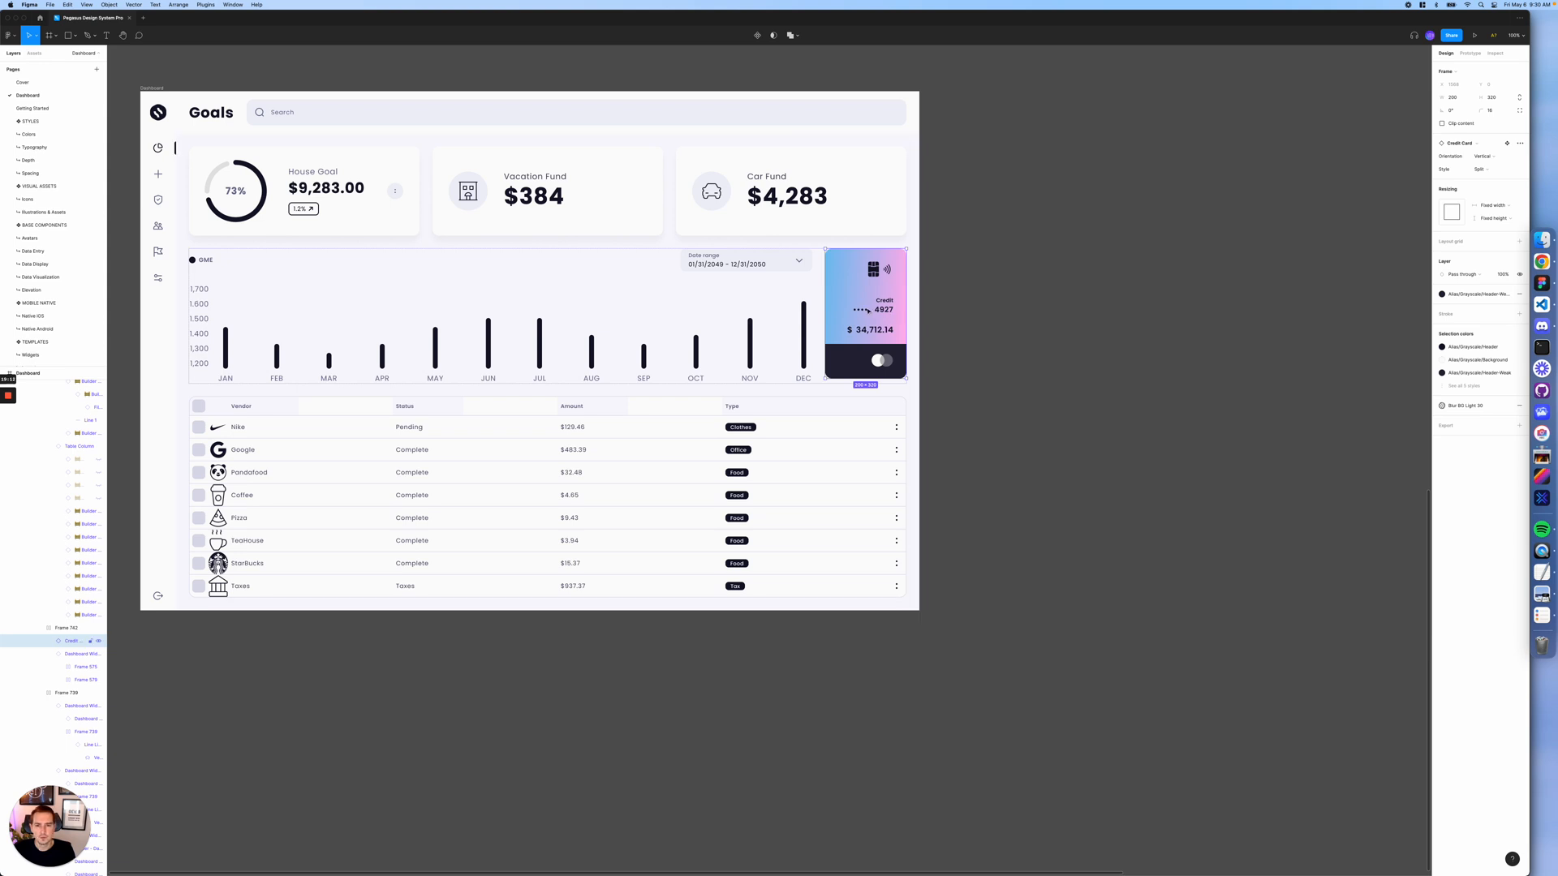
{"action": "left_click_drag", "start_coordinate": [863, 310], "coordinate": [1027, 198]}
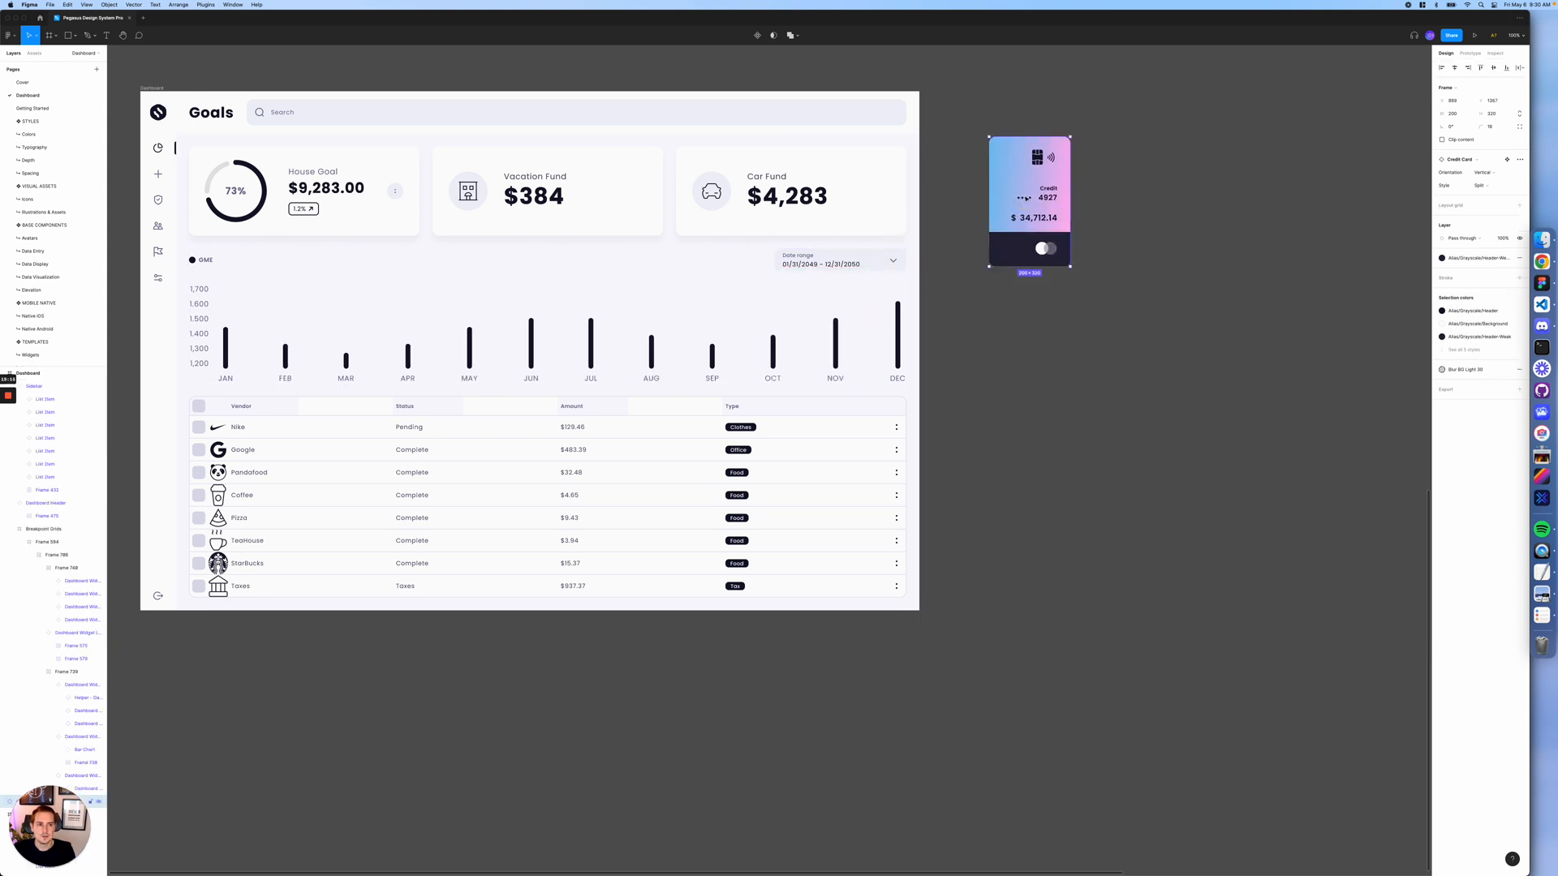
- Set the credit card's Orientation to Mini and add two copies of it in a column below
{"action": "left_click", "coordinate": [1492, 179]}
{"action": "left_click", "coordinate": [1487, 183]}
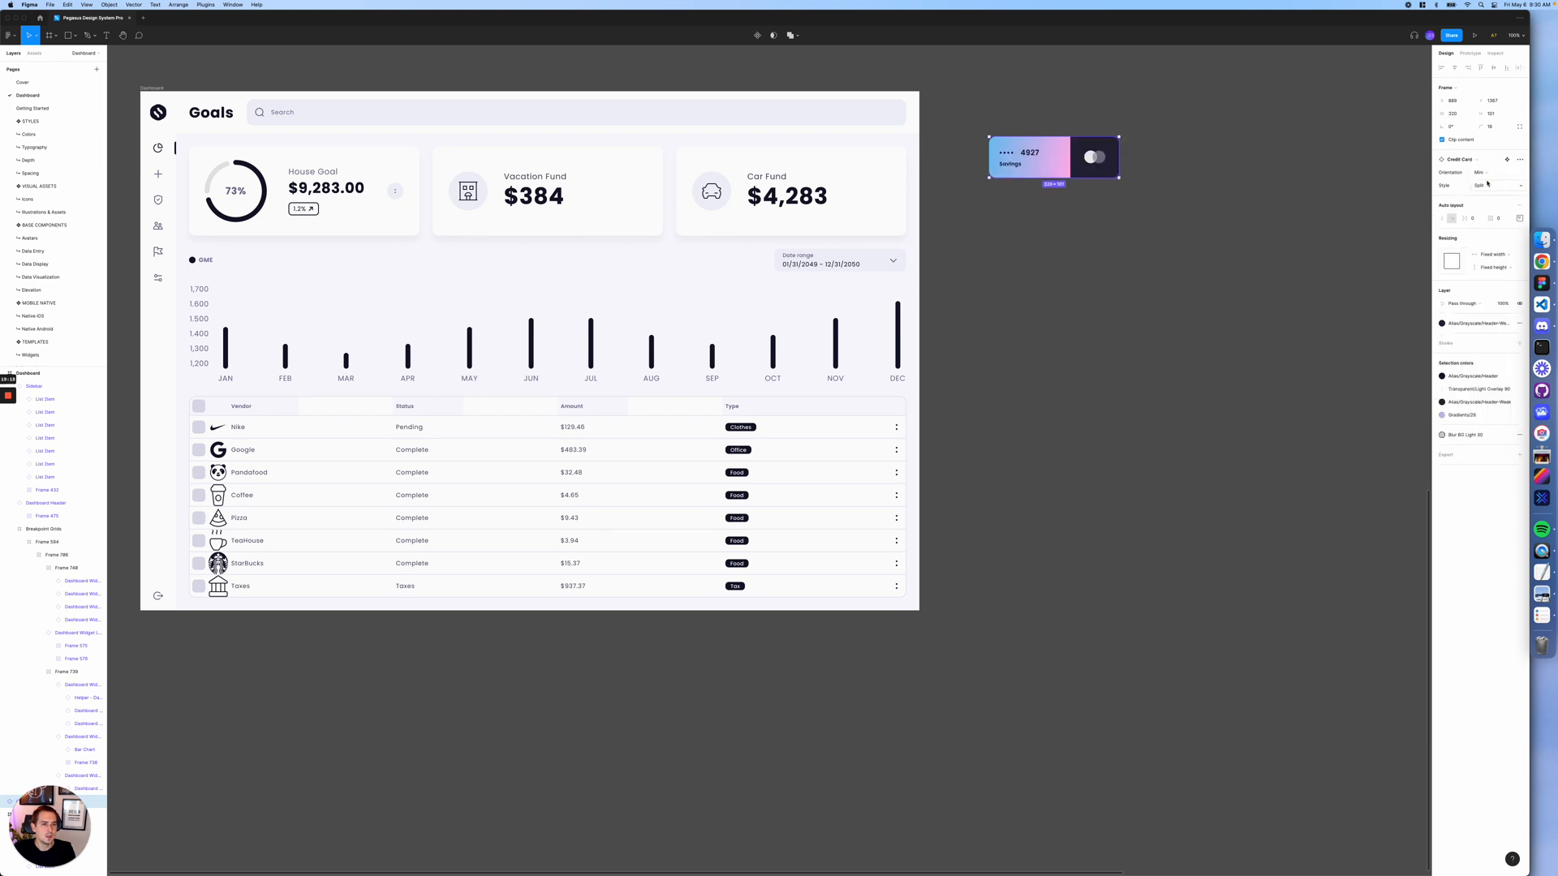
{"action": "key", "text": "super+v"}
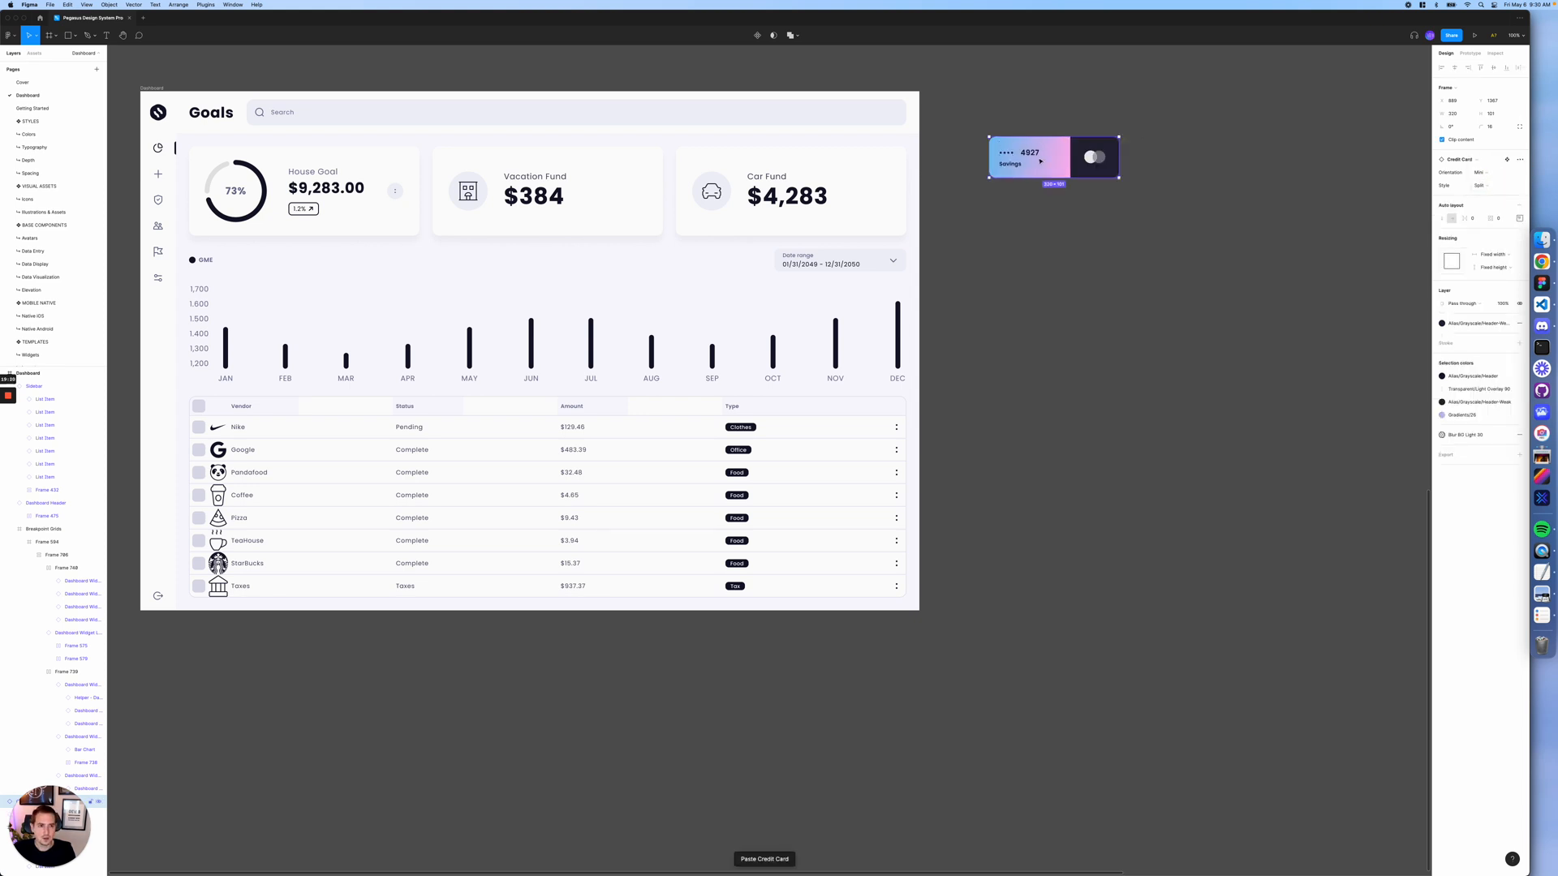
{"action": "left_click_drag", "start_coordinate": [1049, 160], "coordinate": [1049, 269]}
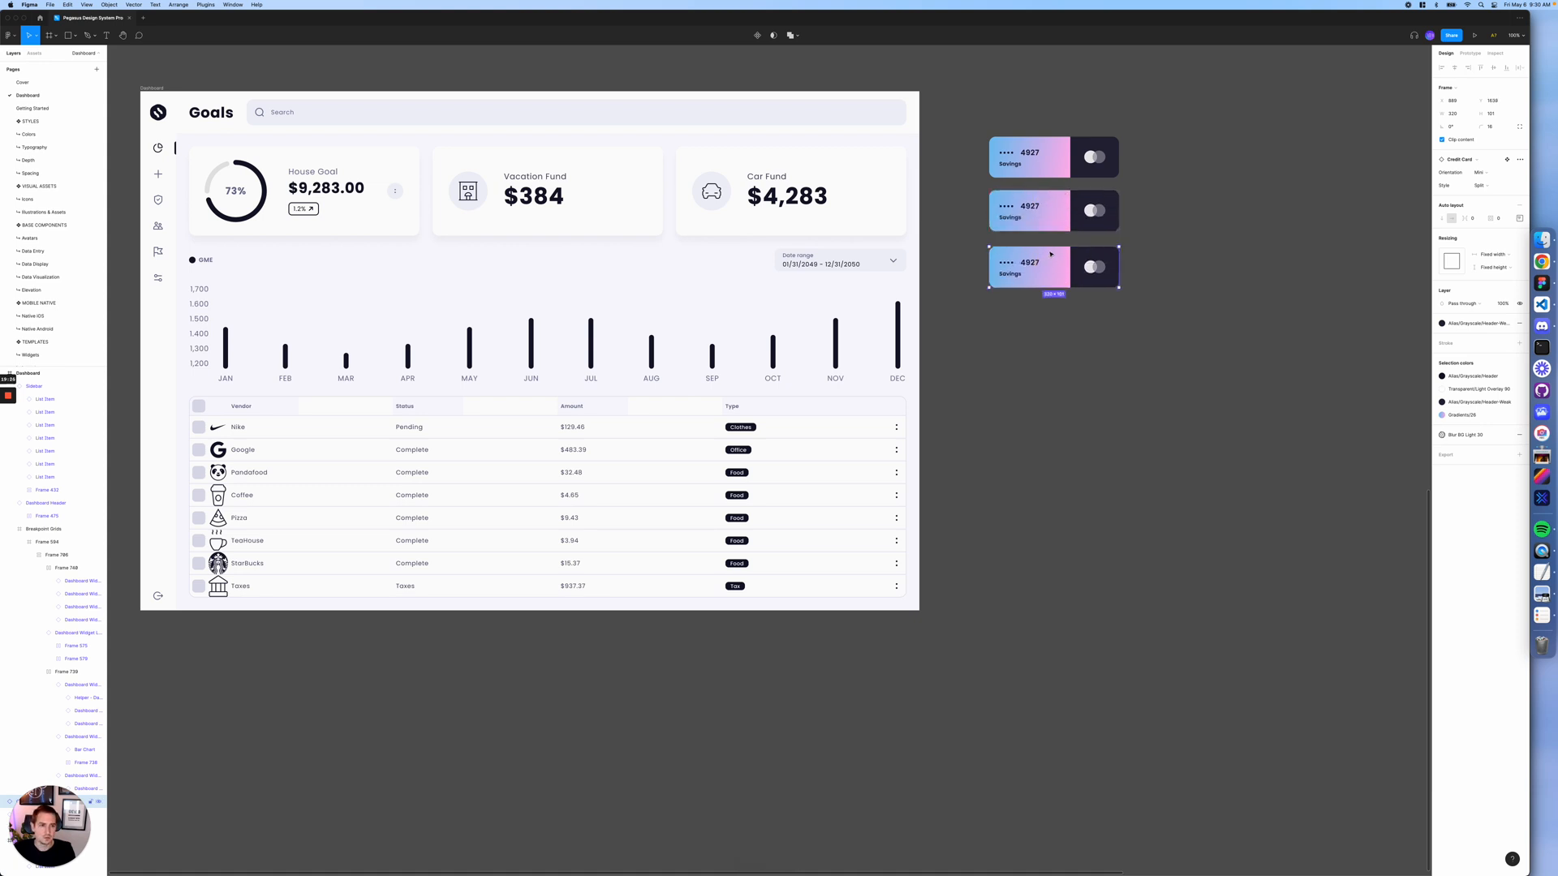
{"action": "left_click", "coordinate": [1055, 209], "text": "shift"}
{"action": "left_click", "coordinate": [1059, 161], "text": "shift"}
- Set the Style of the uppermost mini credit card to Black and of the middle one to White
{"action": "left_click", "coordinate": [1056, 166]}
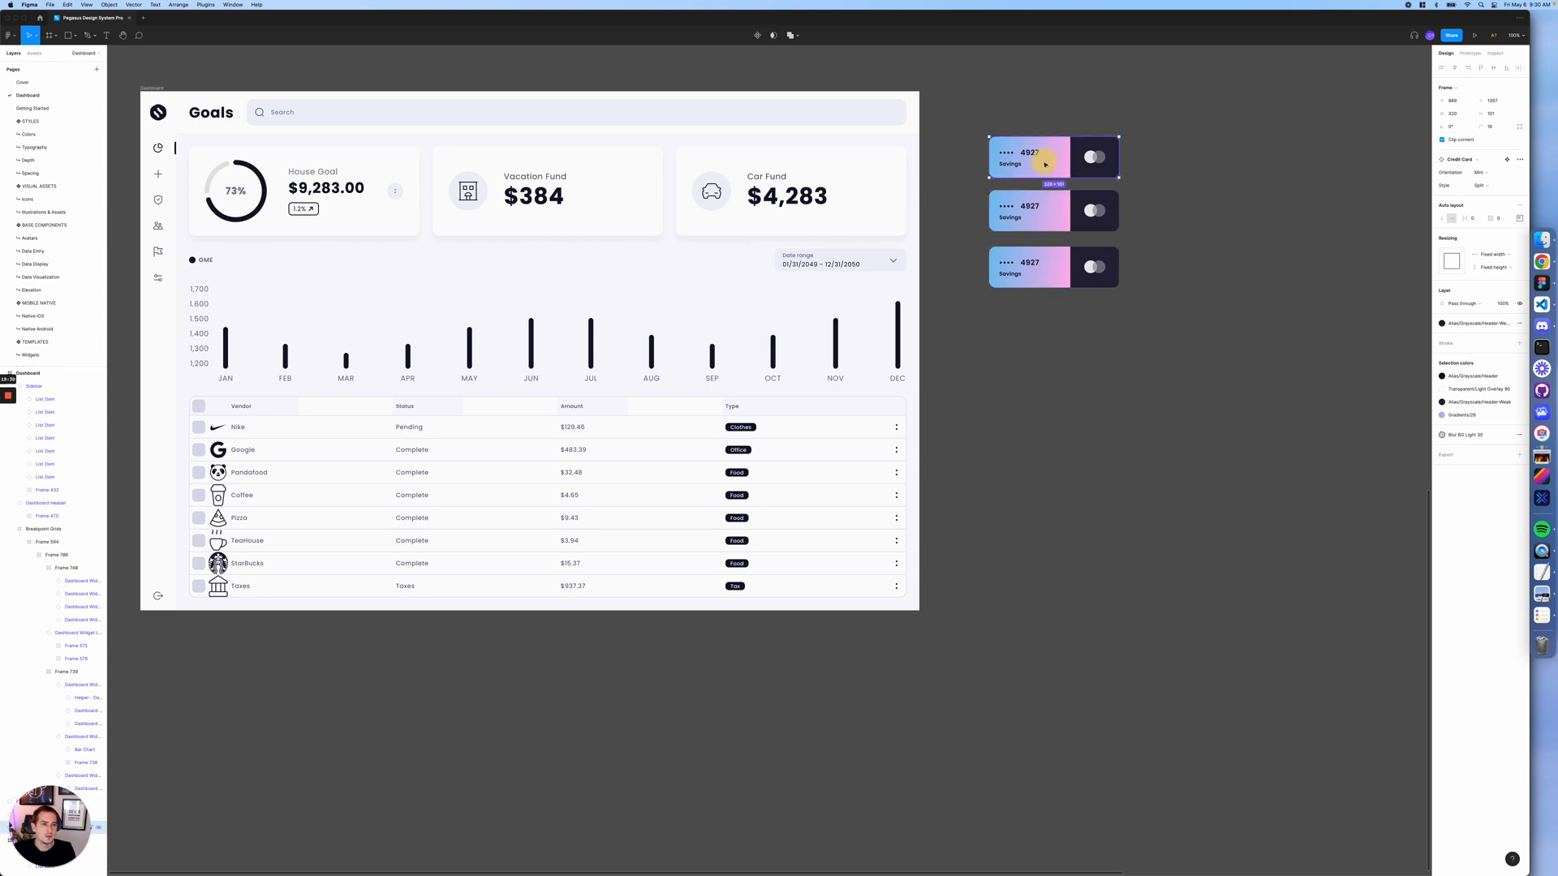
{"action": "left_click", "coordinate": [1492, 174]}
{"action": "left_click", "coordinate": [1493, 172]}
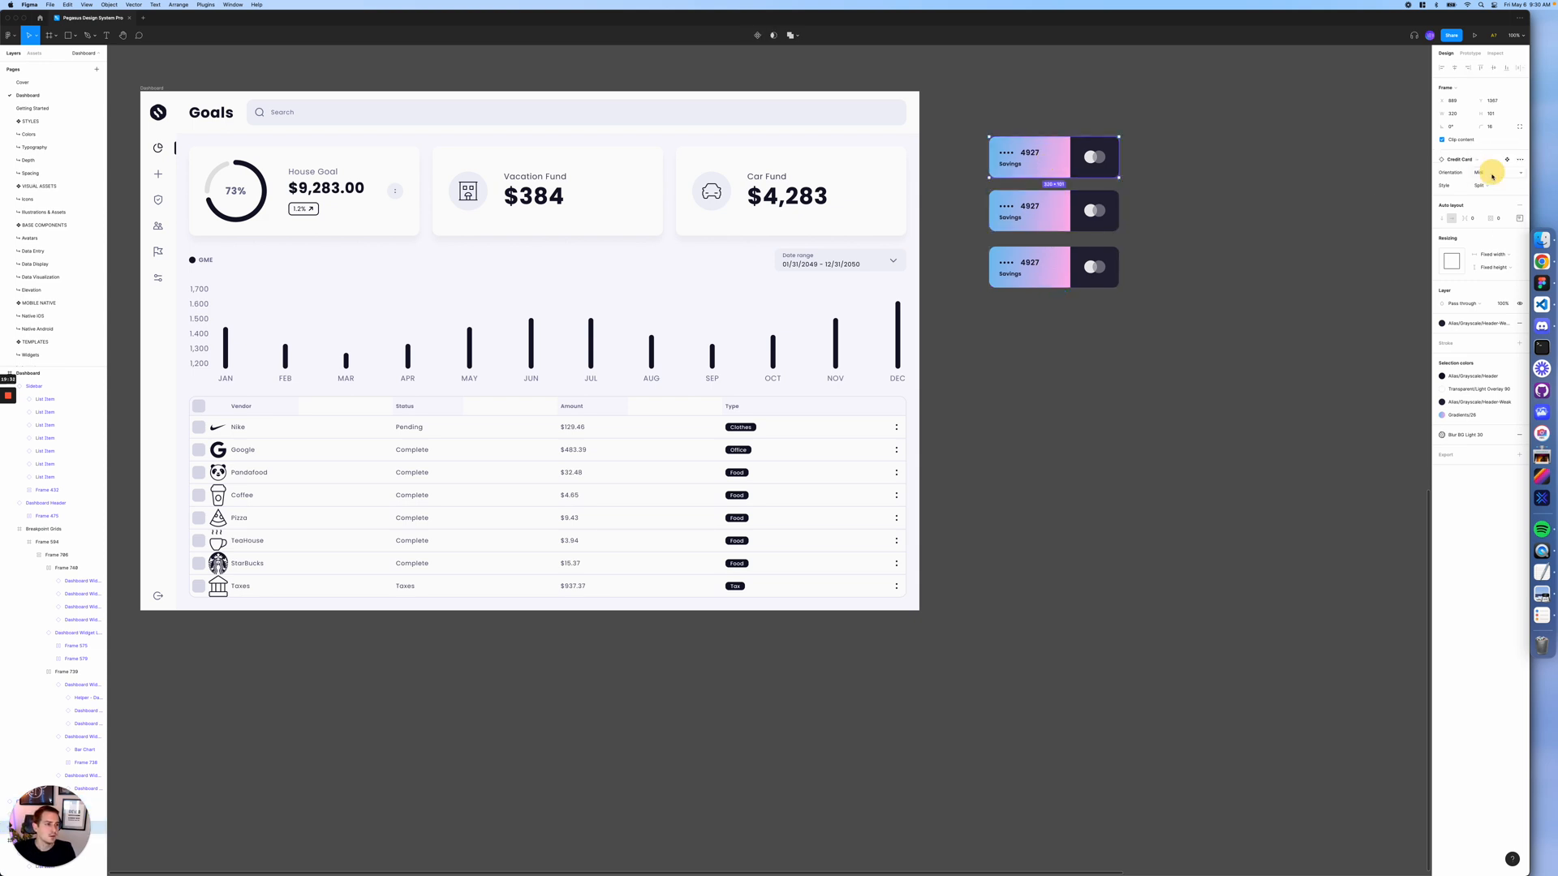
{"action": "left_click", "coordinate": [1485, 185]}
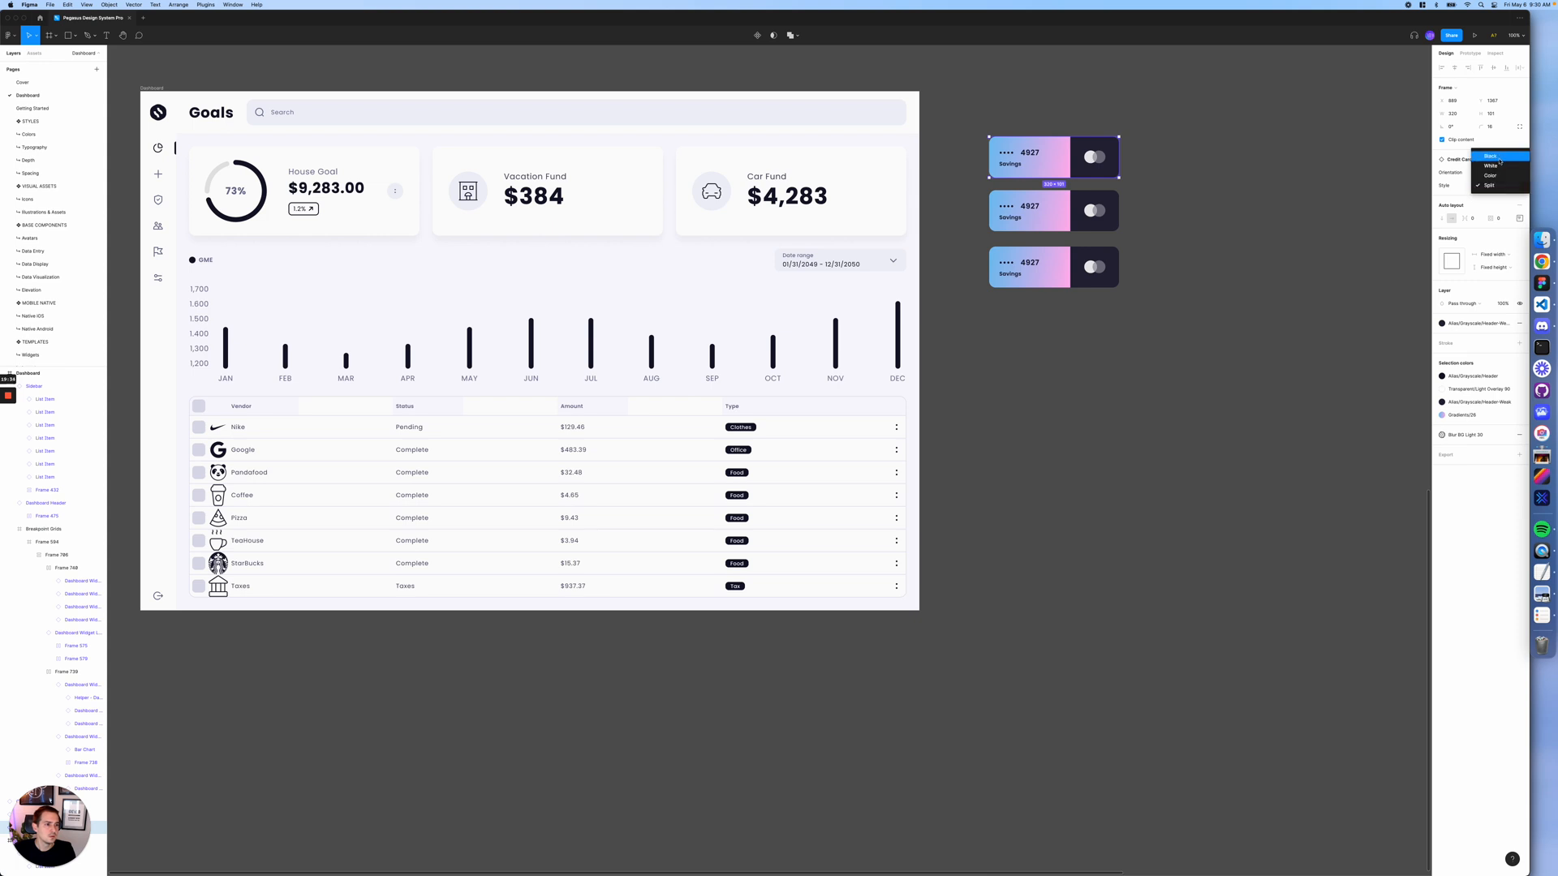
{"action": "left_click", "coordinate": [1499, 162]}
{"action": "left_click", "coordinate": [1072, 212]}
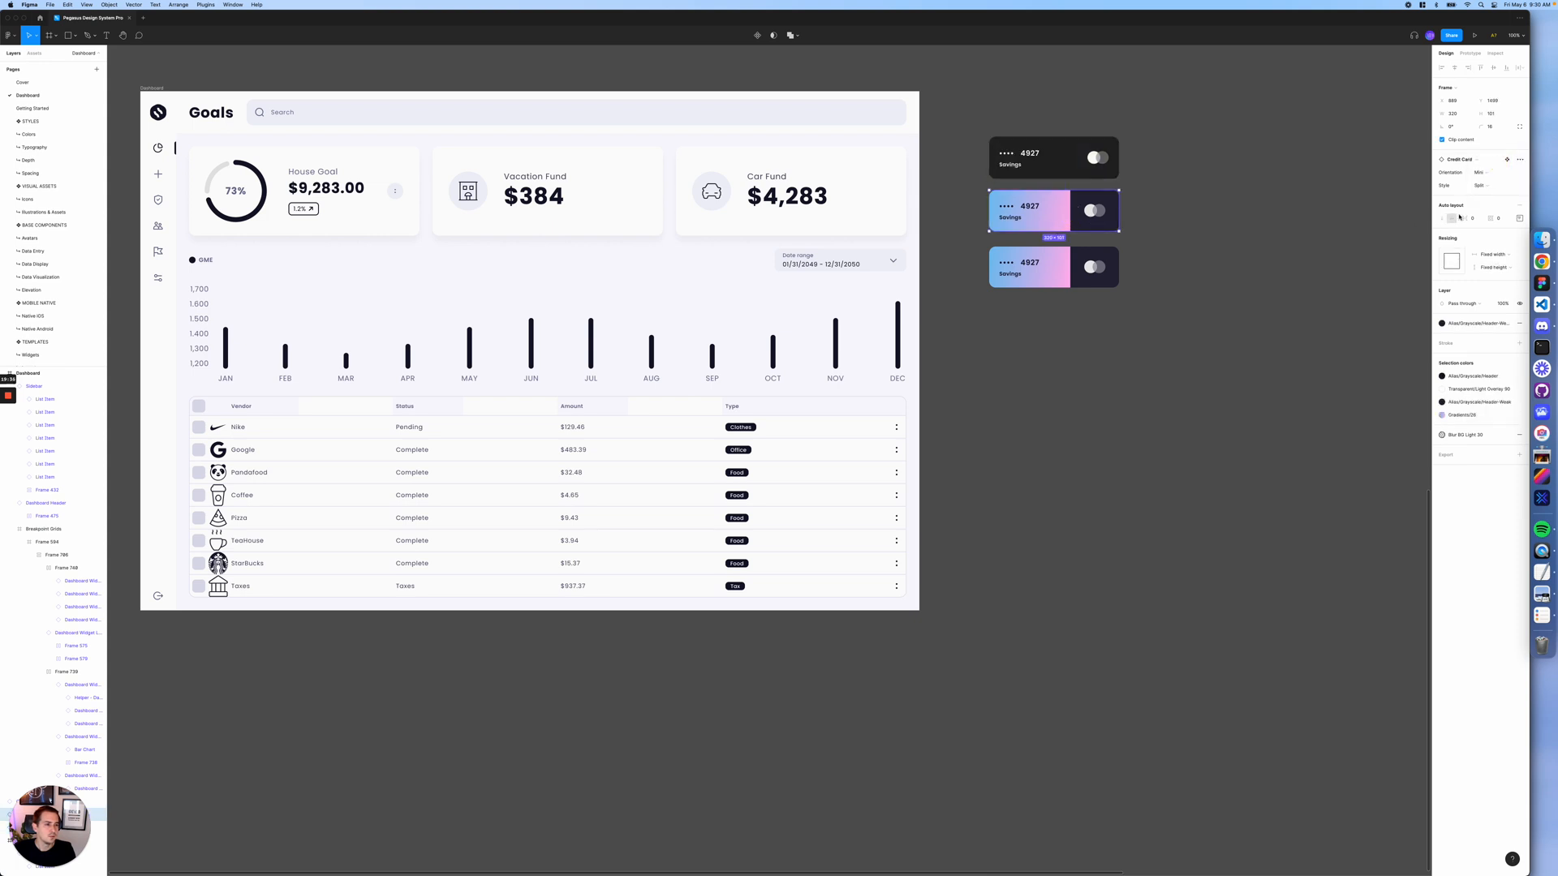
{"action": "left_click", "coordinate": [1496, 187]}
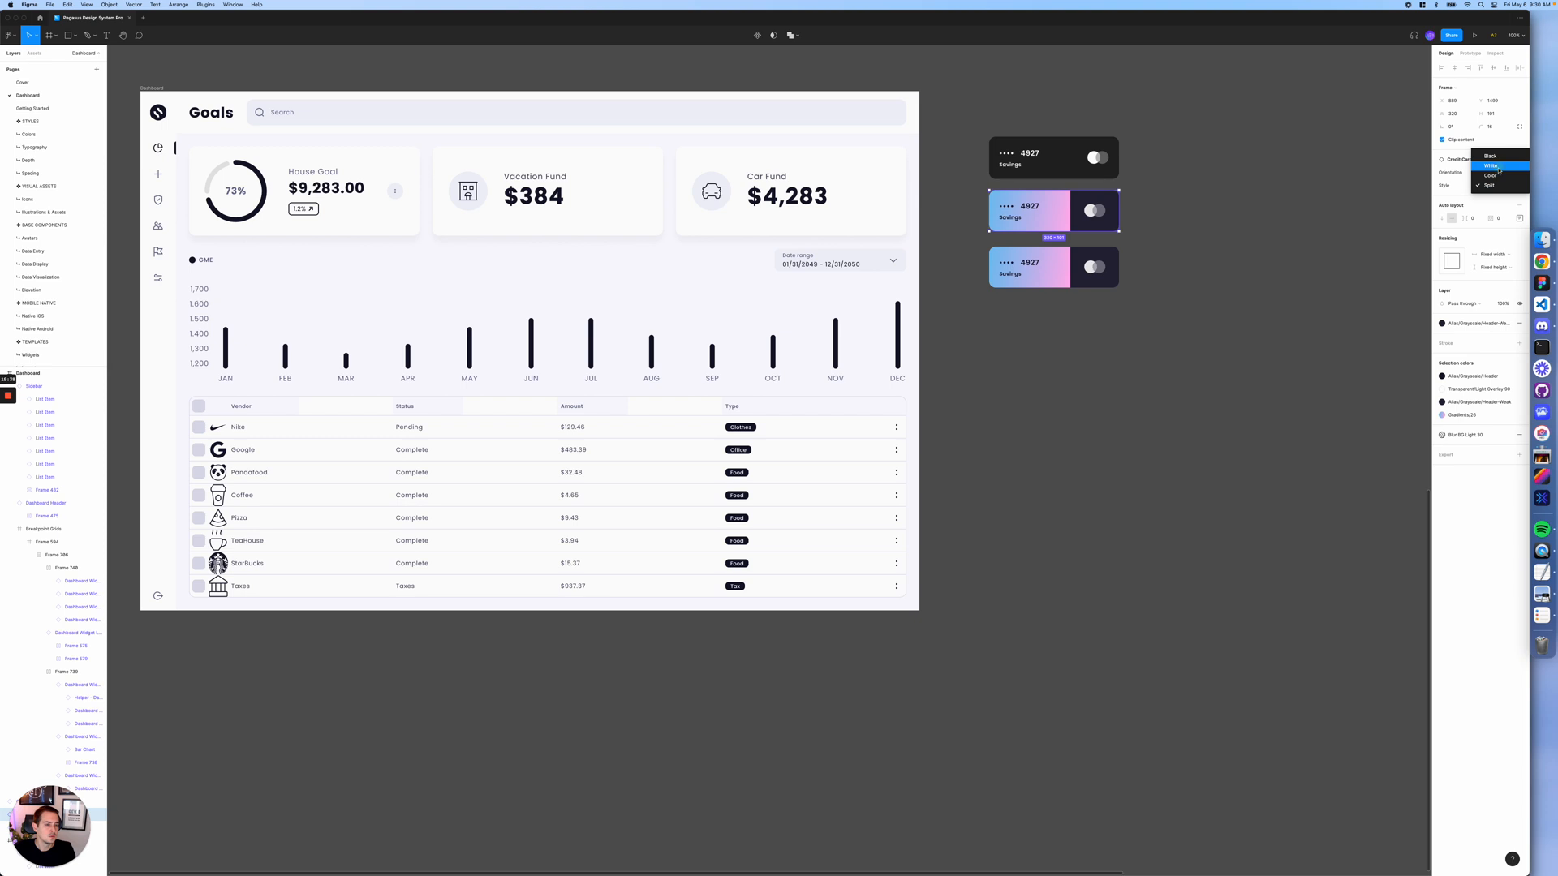
{"action": "left_click", "coordinate": [1499, 167]}
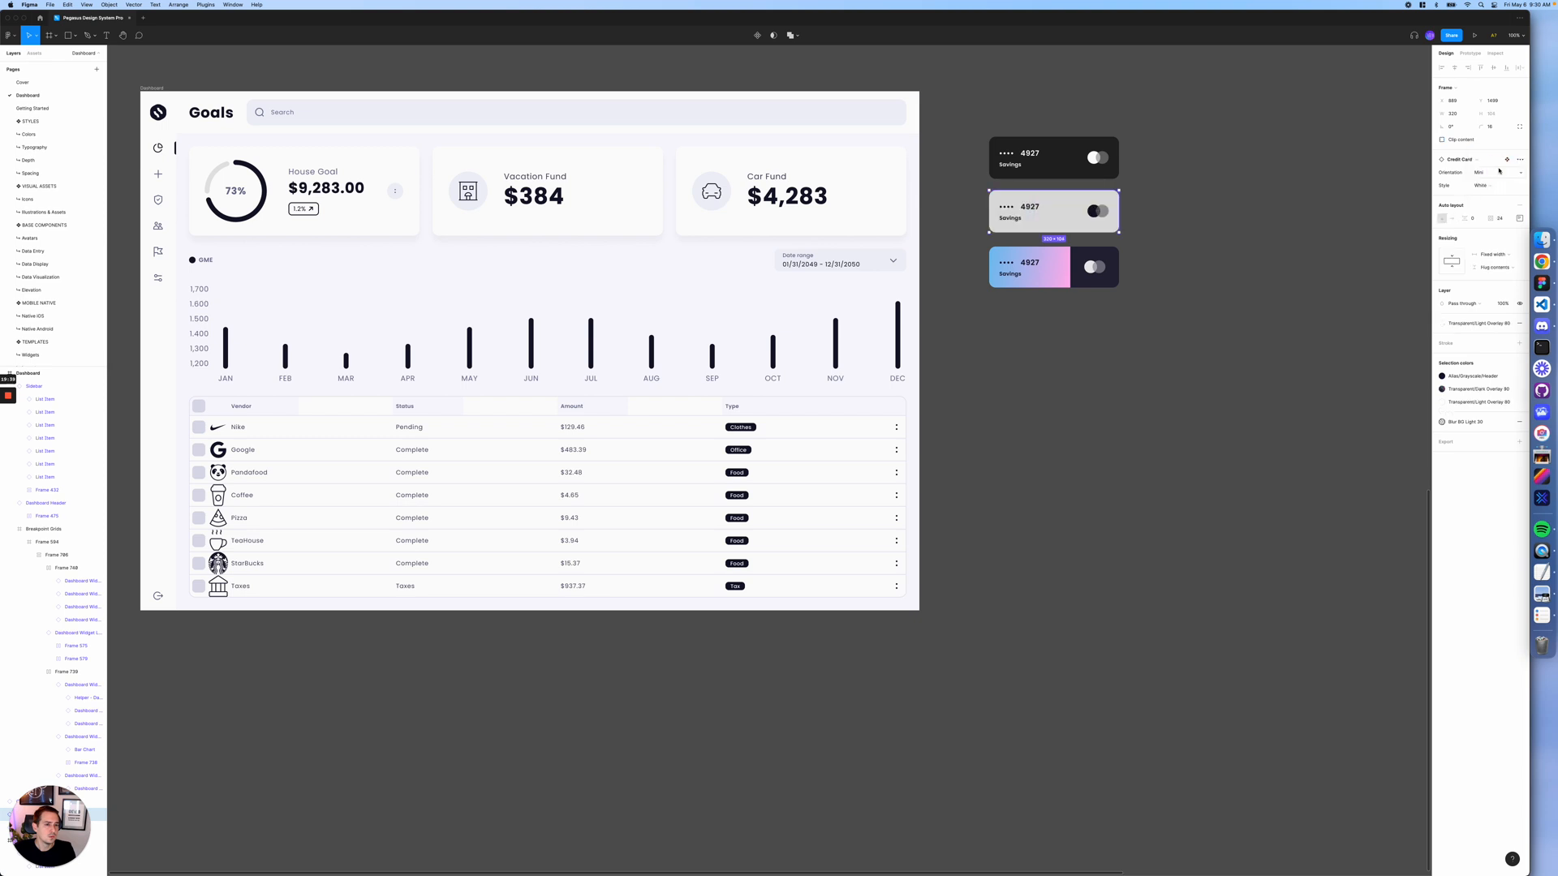
- Group the three mini credit cards
{"action": "left_click", "coordinate": [1080, 261]}
{"action": "left_click_drag", "start_coordinate": [1183, 125], "coordinate": [983, 325]}
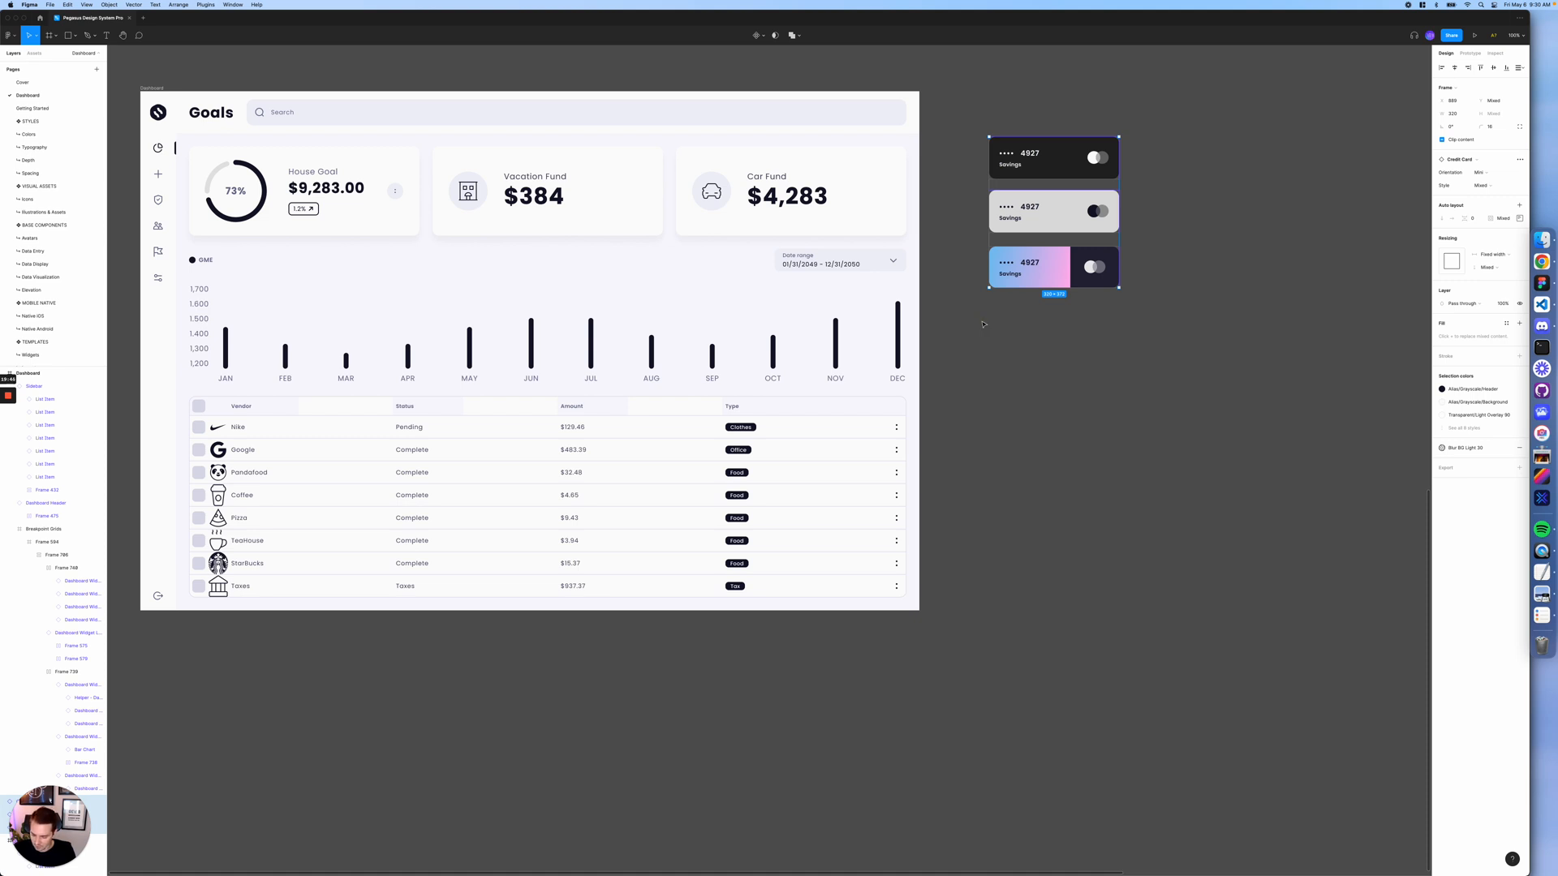
{"action": "key", "text": "super+g"}
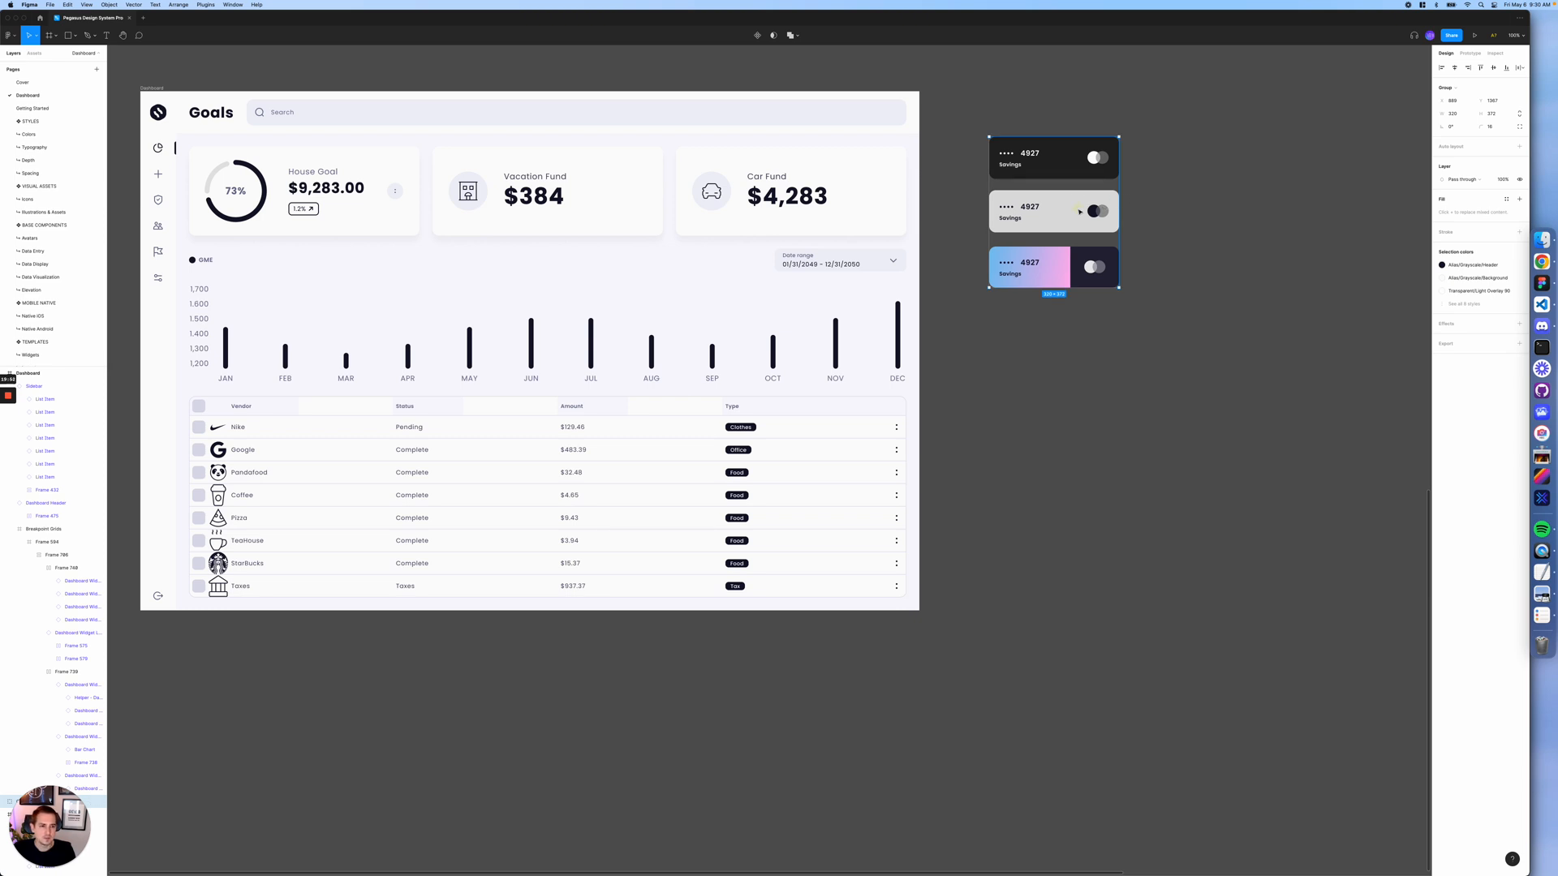
- Move the white card up inside the group so it overlaps the lower part of the black card
{"action": "double_click", "coordinate": [1080, 212]}
{"action": "key", "text": "shift+Up"}
{"action": "key", "text": "shift+Up"}
{"action": "key", "text": "shift+Up"}
{"action": "key", "text": "shift+Up"}
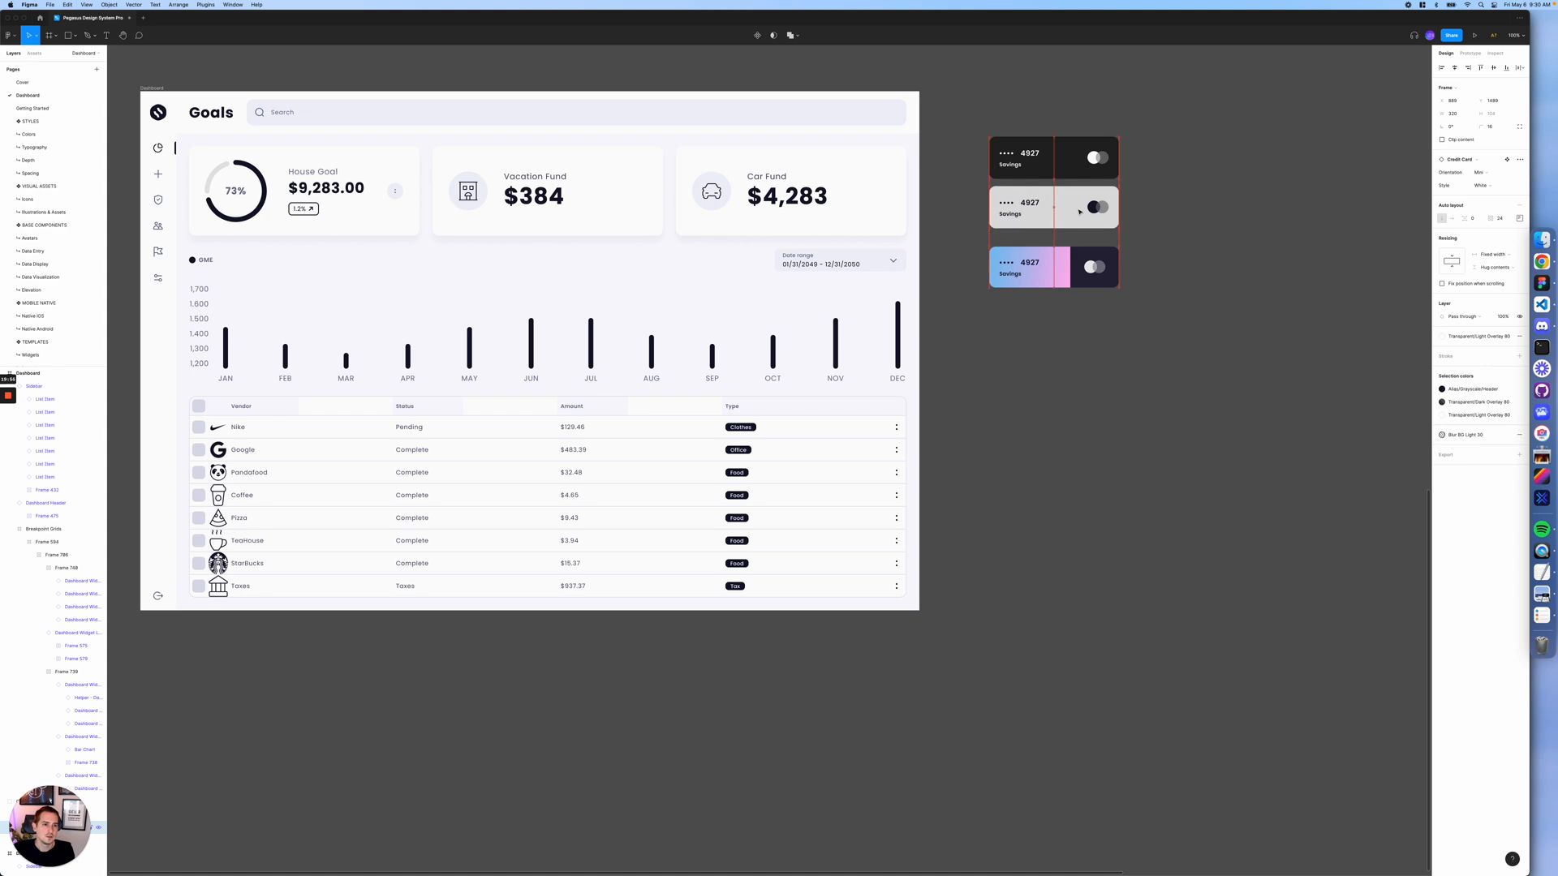
{"action": "key", "text": "shift+Up"}
{"action": "key", "text": "shift+Up"}
{"action": "key", "text": "shift+Up"}
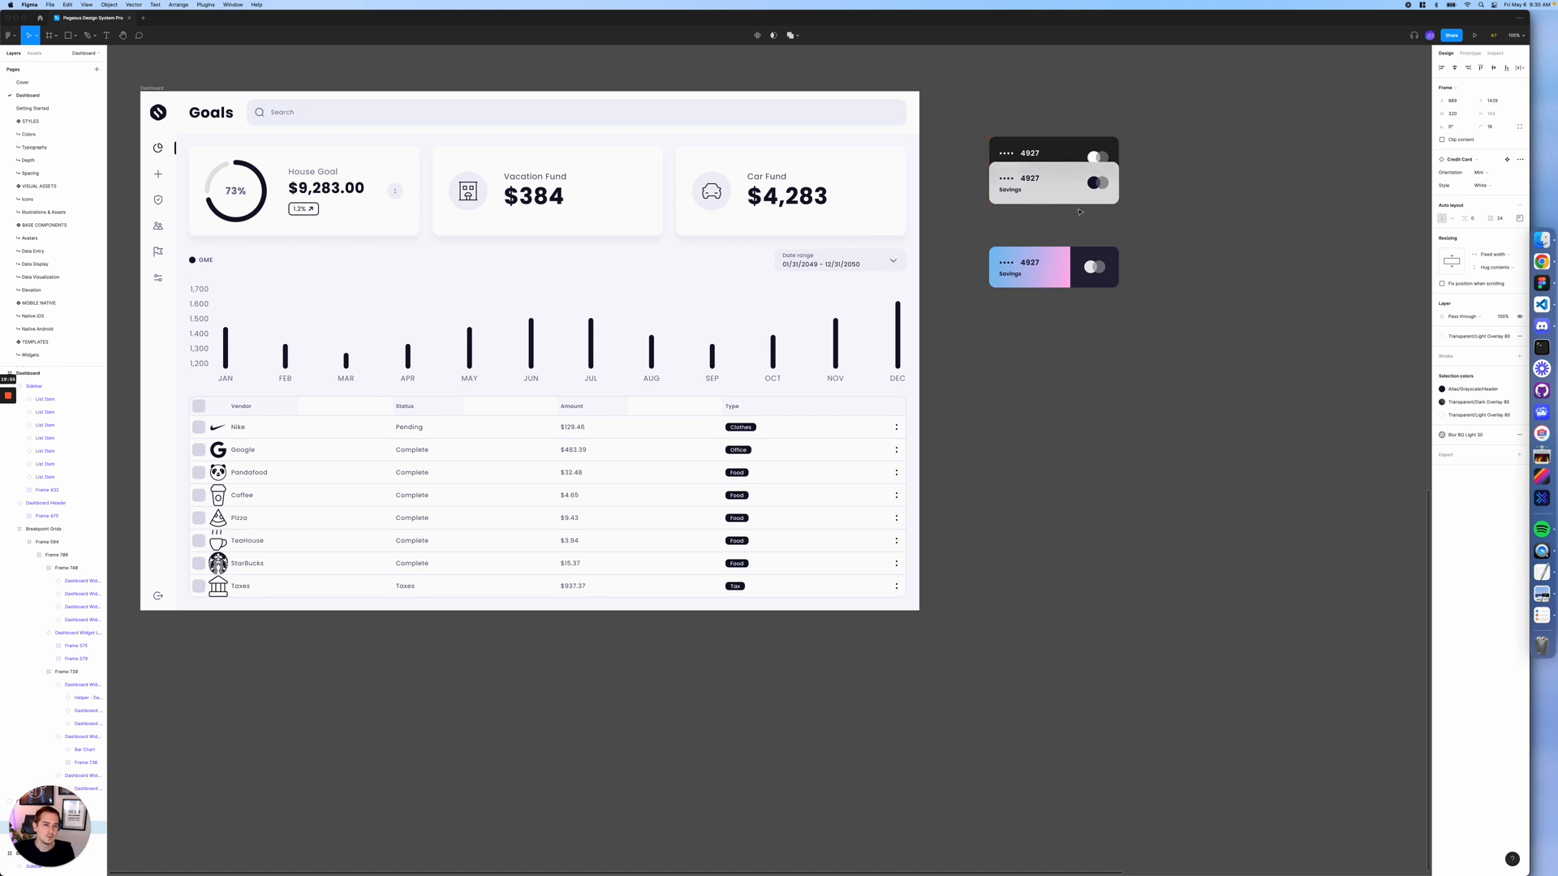
- Move the split gradient card up inside the group so it overlaps the white card's lower part by a matching amount
{"action": "left_click_drag", "start_coordinate": [1087, 266], "coordinate": [1088, 258]}
{"action": "key", "text": "shift+Up"}
{"action": "key", "text": "shift+Up"}
{"action": "key", "text": "shift+Up"}
{"action": "key", "text": "shift+Up"}
{"action": "key", "text": "shift+Up"}
{"action": "key", "text": "shift+Up"}
{"action": "key", "text": "shift+Up"}
{"action": "key", "text": "shift+Up"}
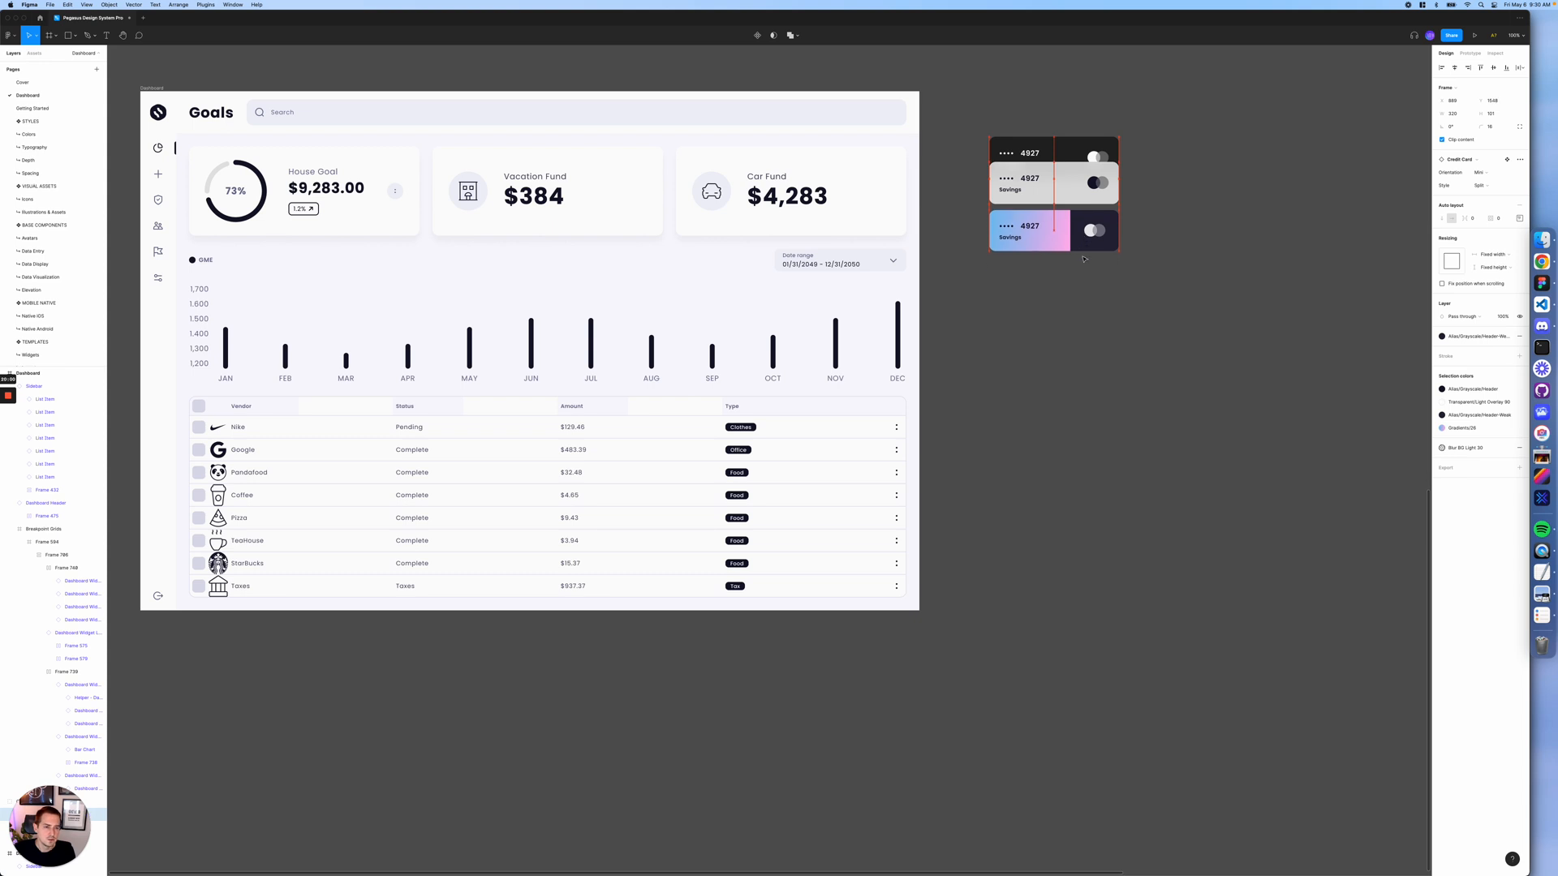
{"action": "key", "text": "Up"}
{"action": "key", "text": "Up"}
{"action": "key", "text": "Up"}
{"action": "key", "text": "Up"}
{"action": "key", "text": "Up"}
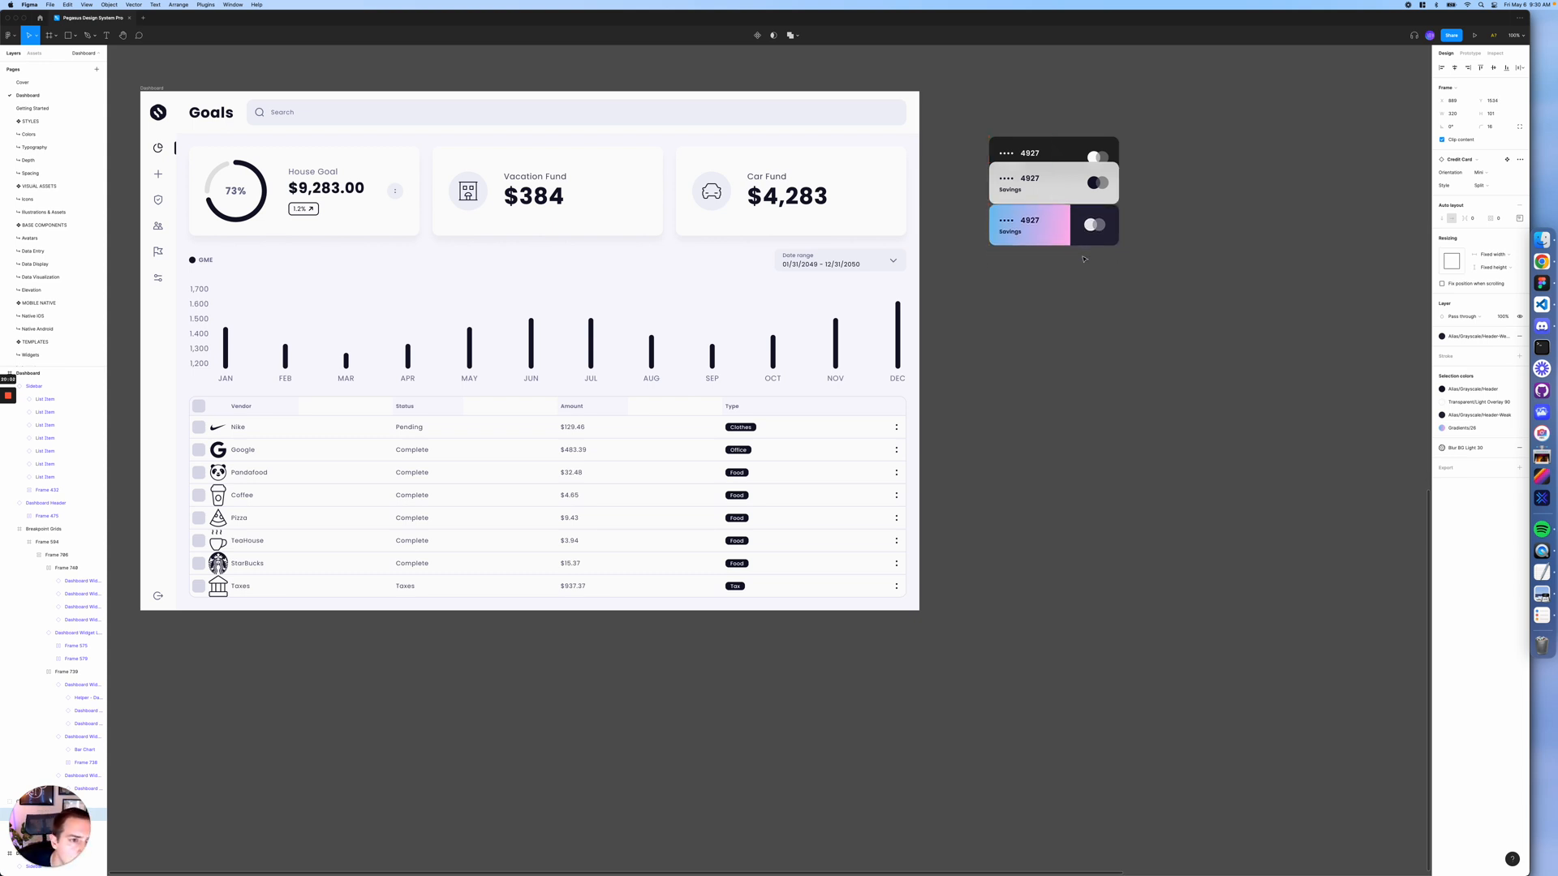
{"action": "key", "text": "shift+Up"}
{"action": "key", "text": "shift+Up"}
{"action": "key", "text": "shift+Up"}
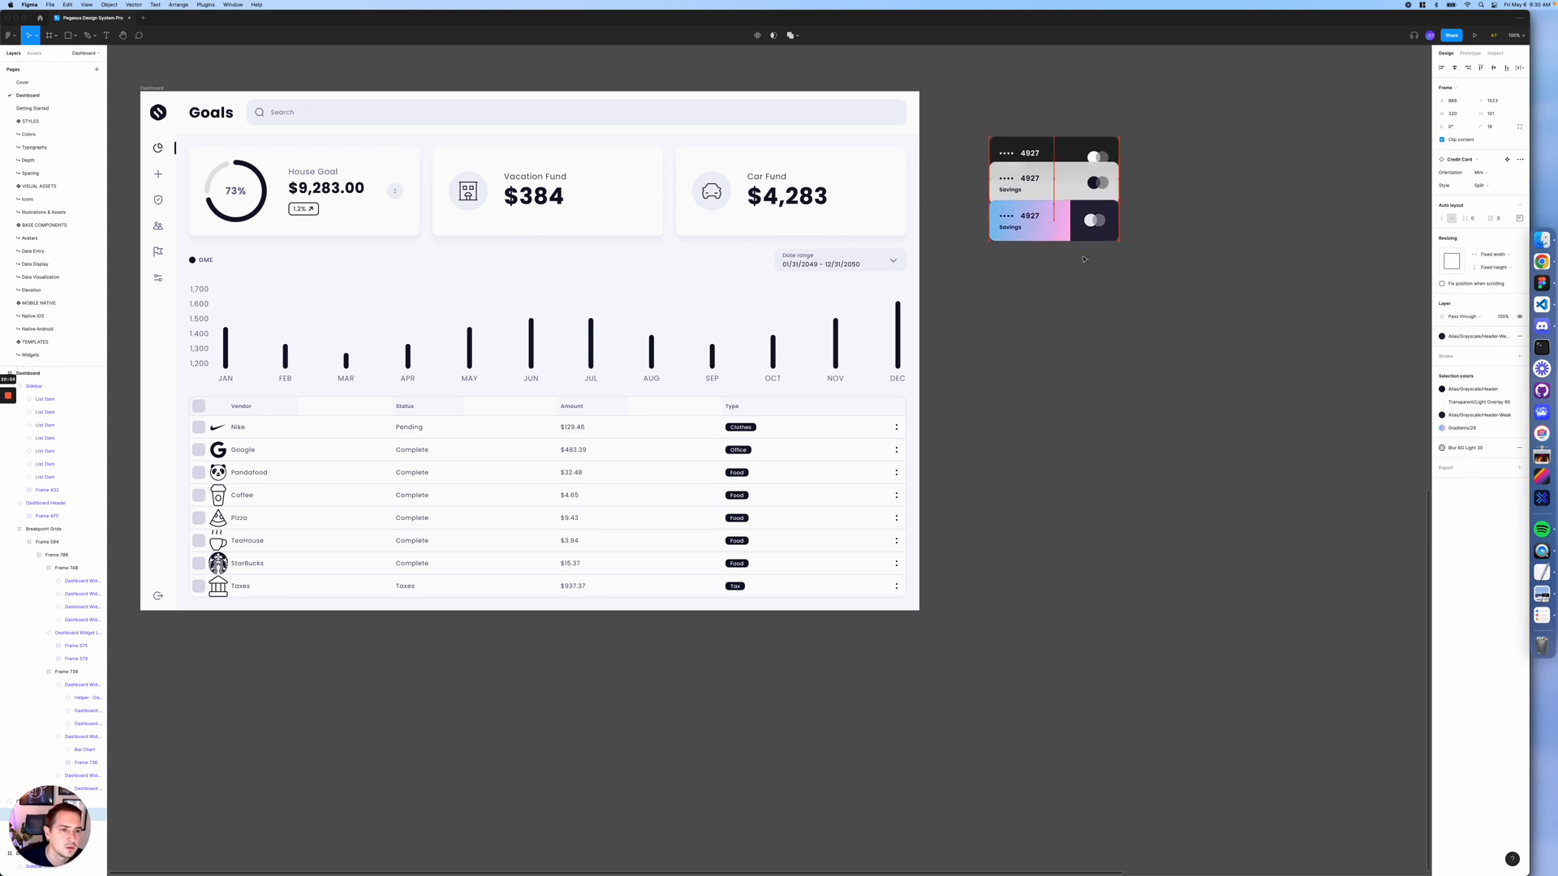
{"action": "key", "text": "shift+Up"}
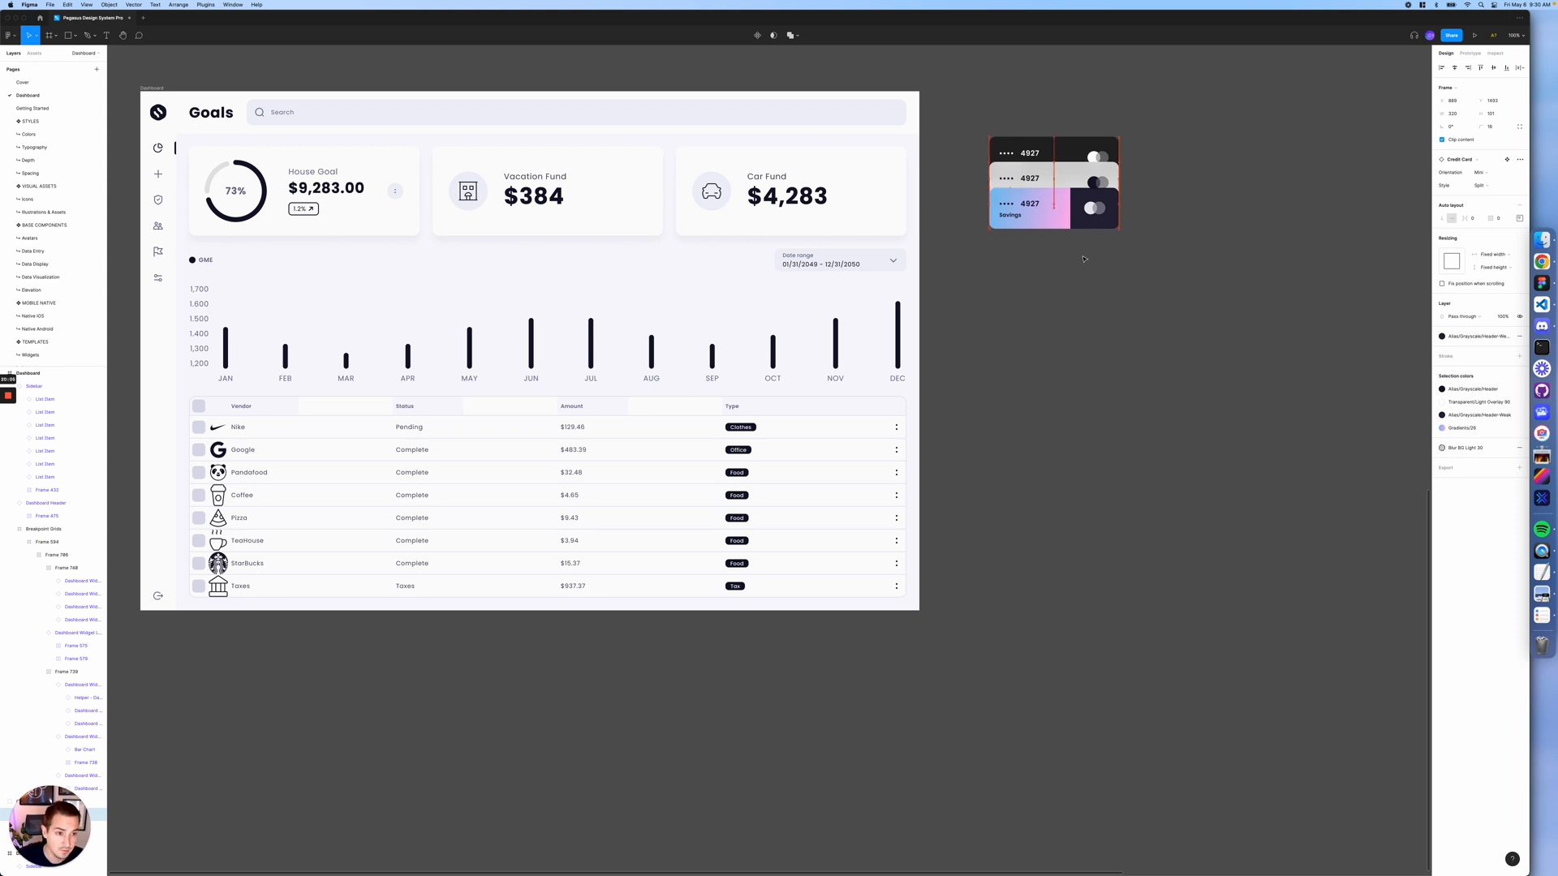
- Fine-tune the vertical offset of the white and split cards together, keeping them overlapping the black card
{"action": "left_click", "coordinate": [1083, 168], "text": "shift"}
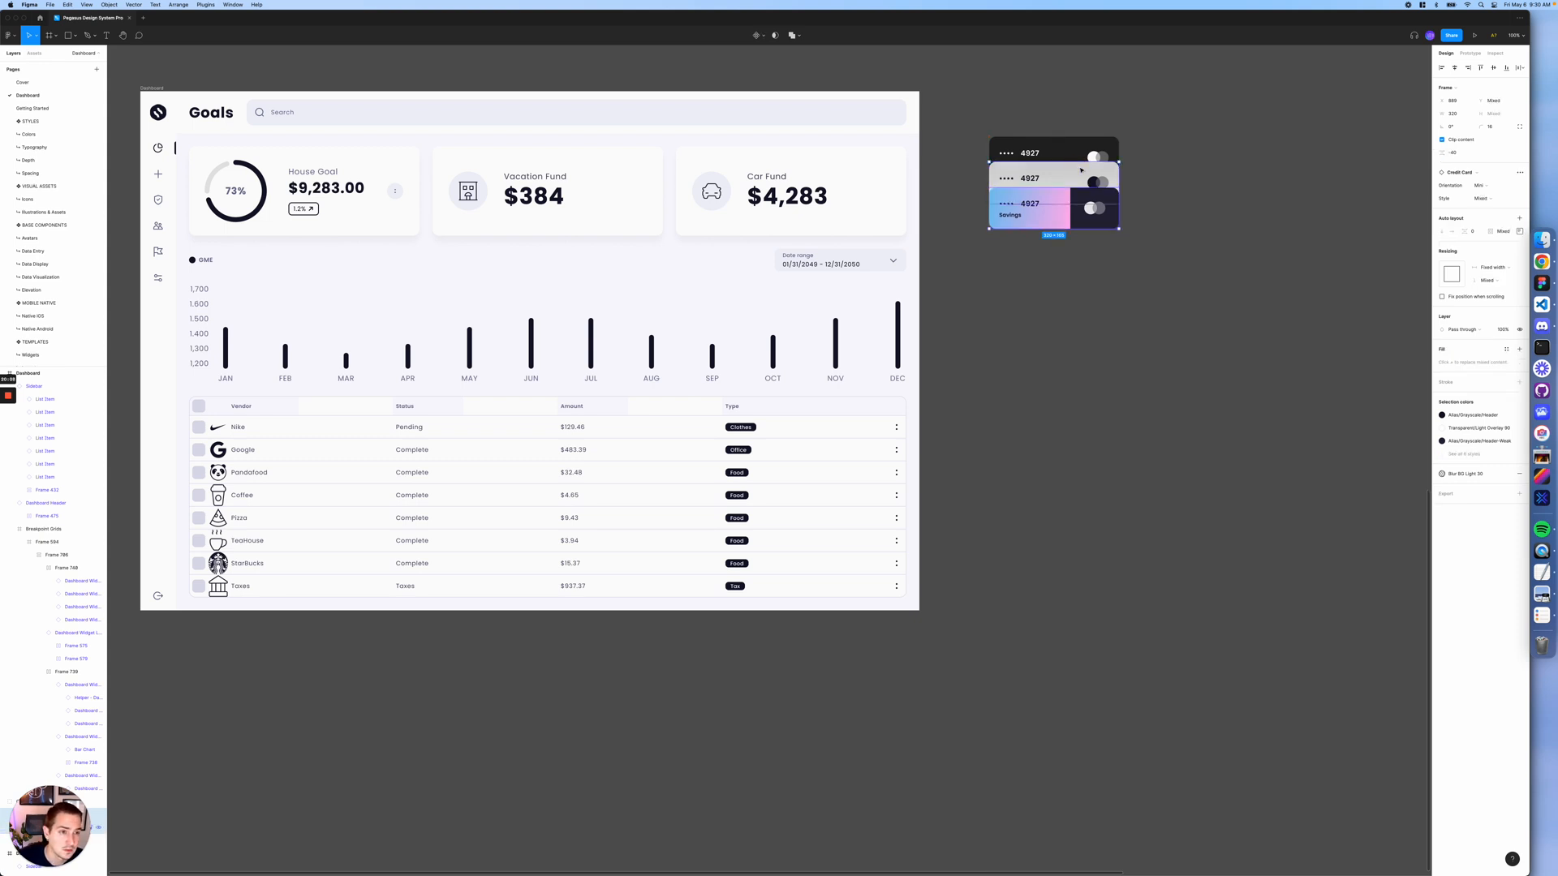
{"action": "key", "text": "shift+Down"}
{"action": "key", "text": "shift+Down"}
{"action": "key", "text": "shift+Down"}
{"action": "key", "text": "shift+Down"}
{"action": "key", "text": "shift+Down"}
{"action": "key", "text": "shift+Up"}
{"action": "key", "text": "shift+Up"}
{"action": "key", "text": "shift+Up"}
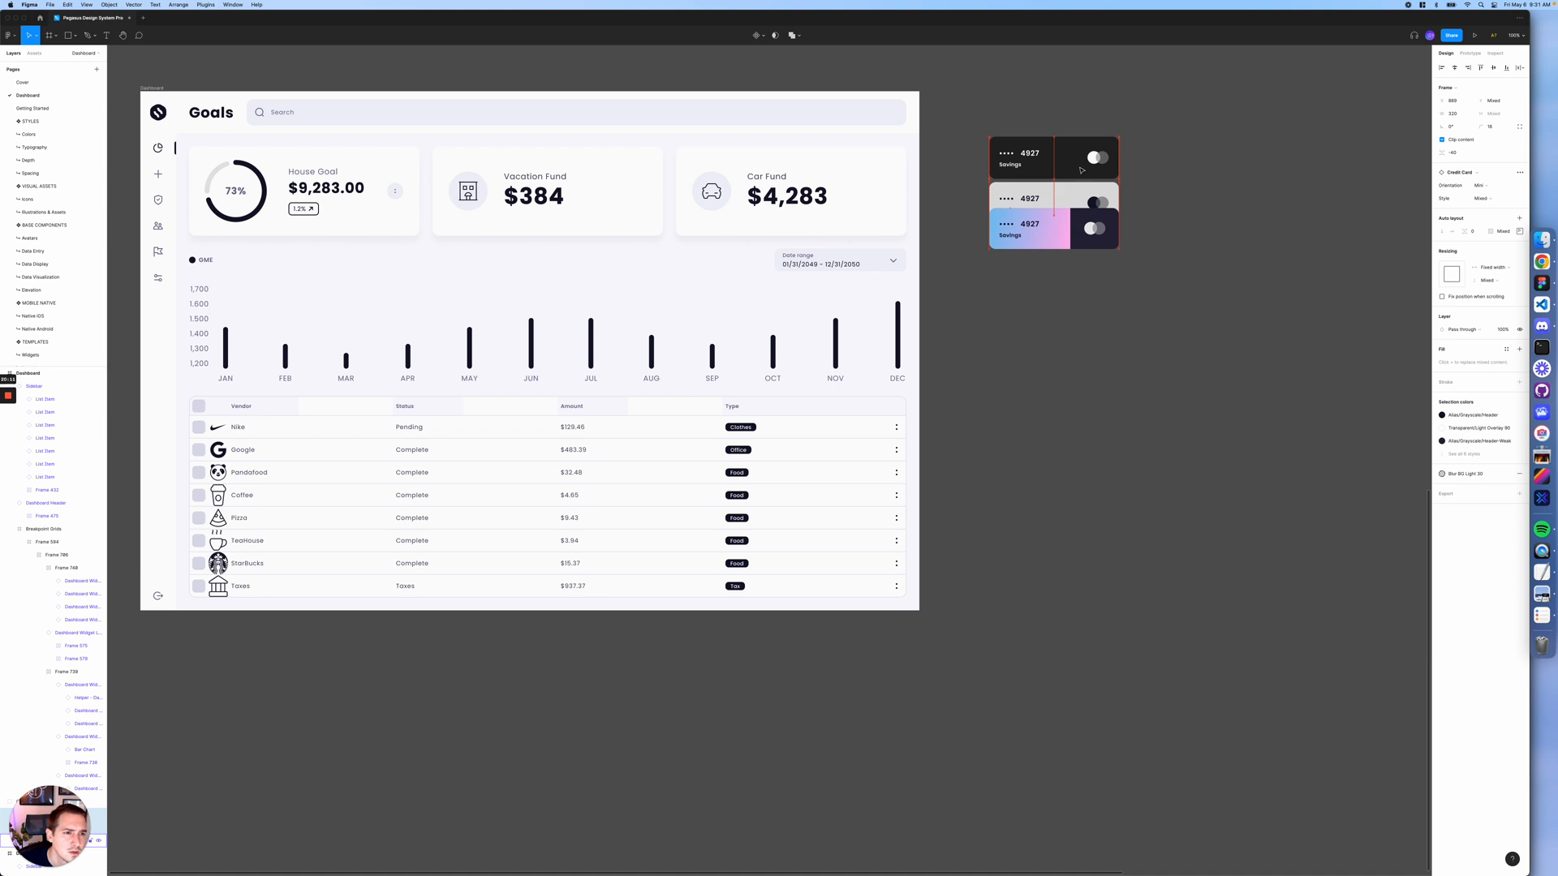
{"action": "key", "text": "Down"}
{"action": "key", "text": "Down"}
{"action": "key", "text": "Down"}
{"action": "key", "text": "Up"}
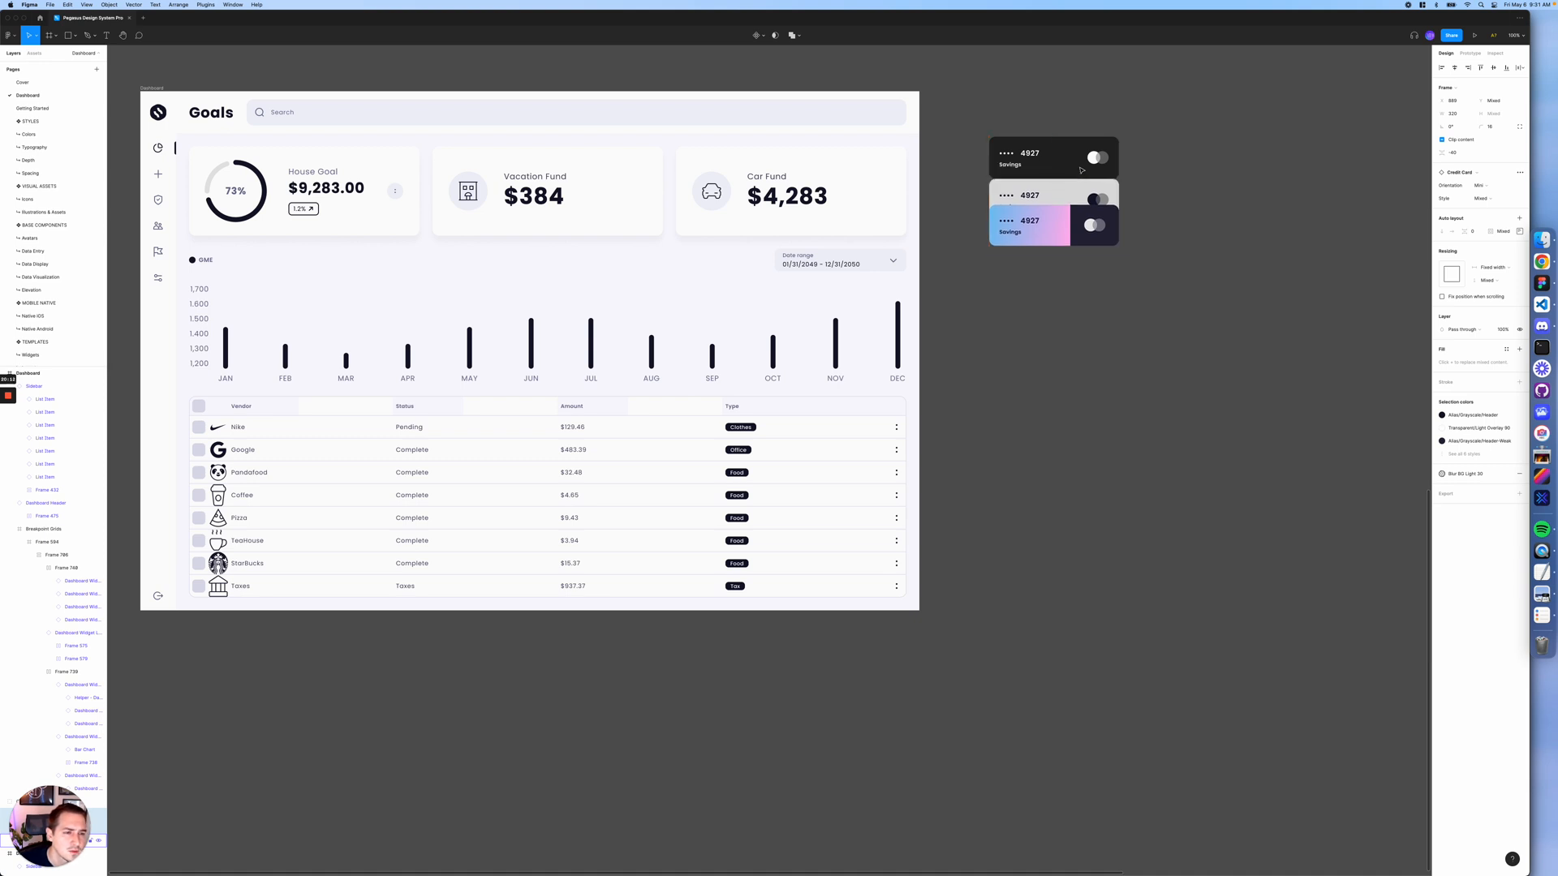
{"action": "key", "text": "shift+Up"}
{"action": "key", "text": "shift+Up"}
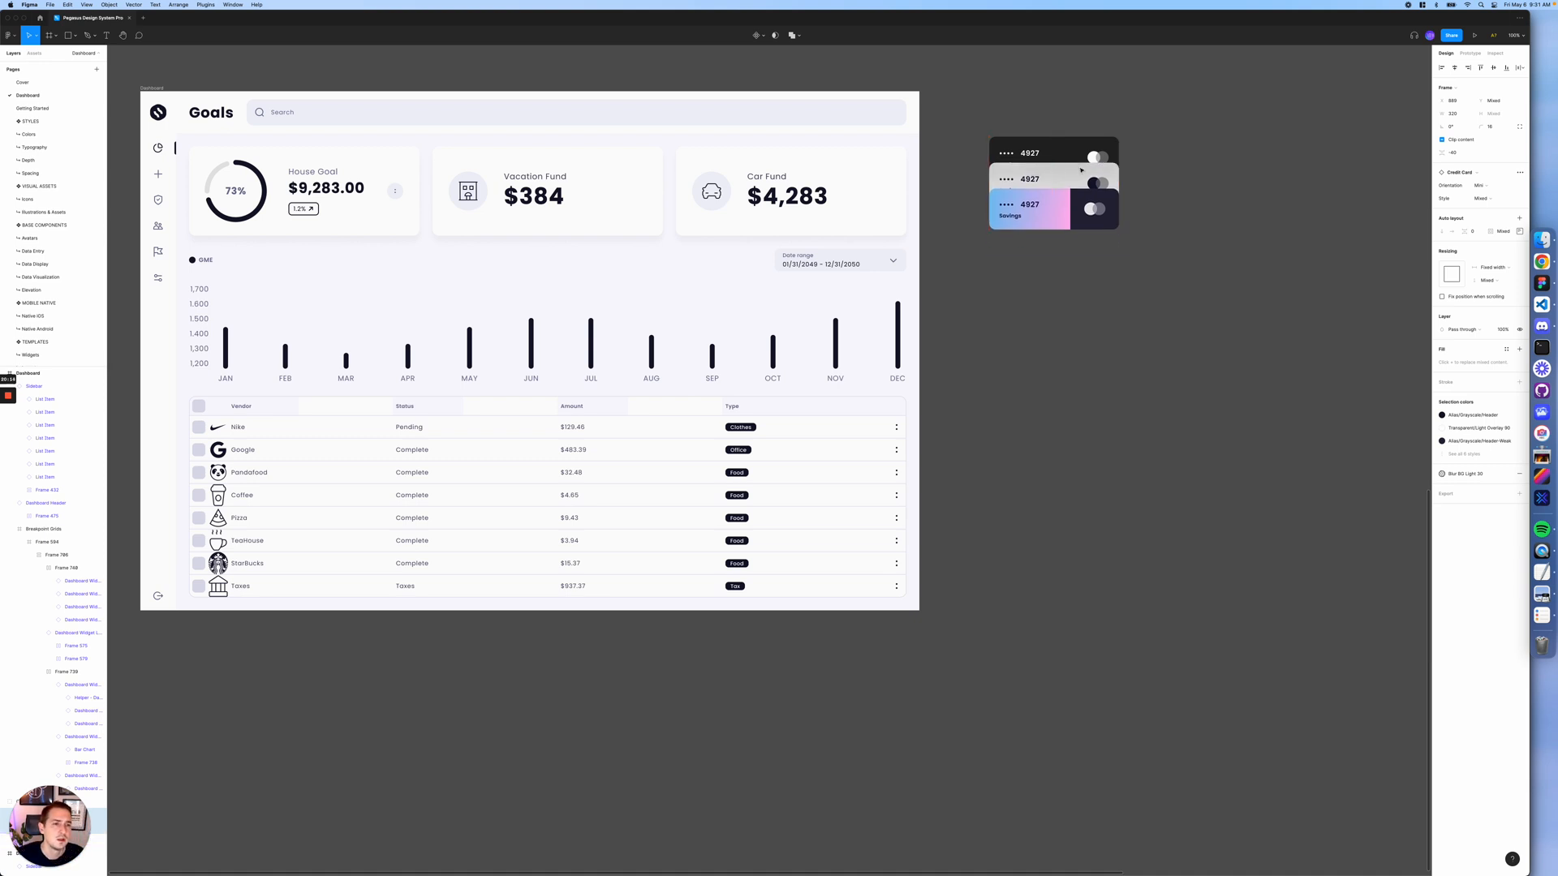
- Cut the stacked mini credit cards from the canvas and paste them into the dashboard's top widget row
{"action": "left_click_drag", "start_coordinate": [1141, 111], "coordinate": [960, 270]}
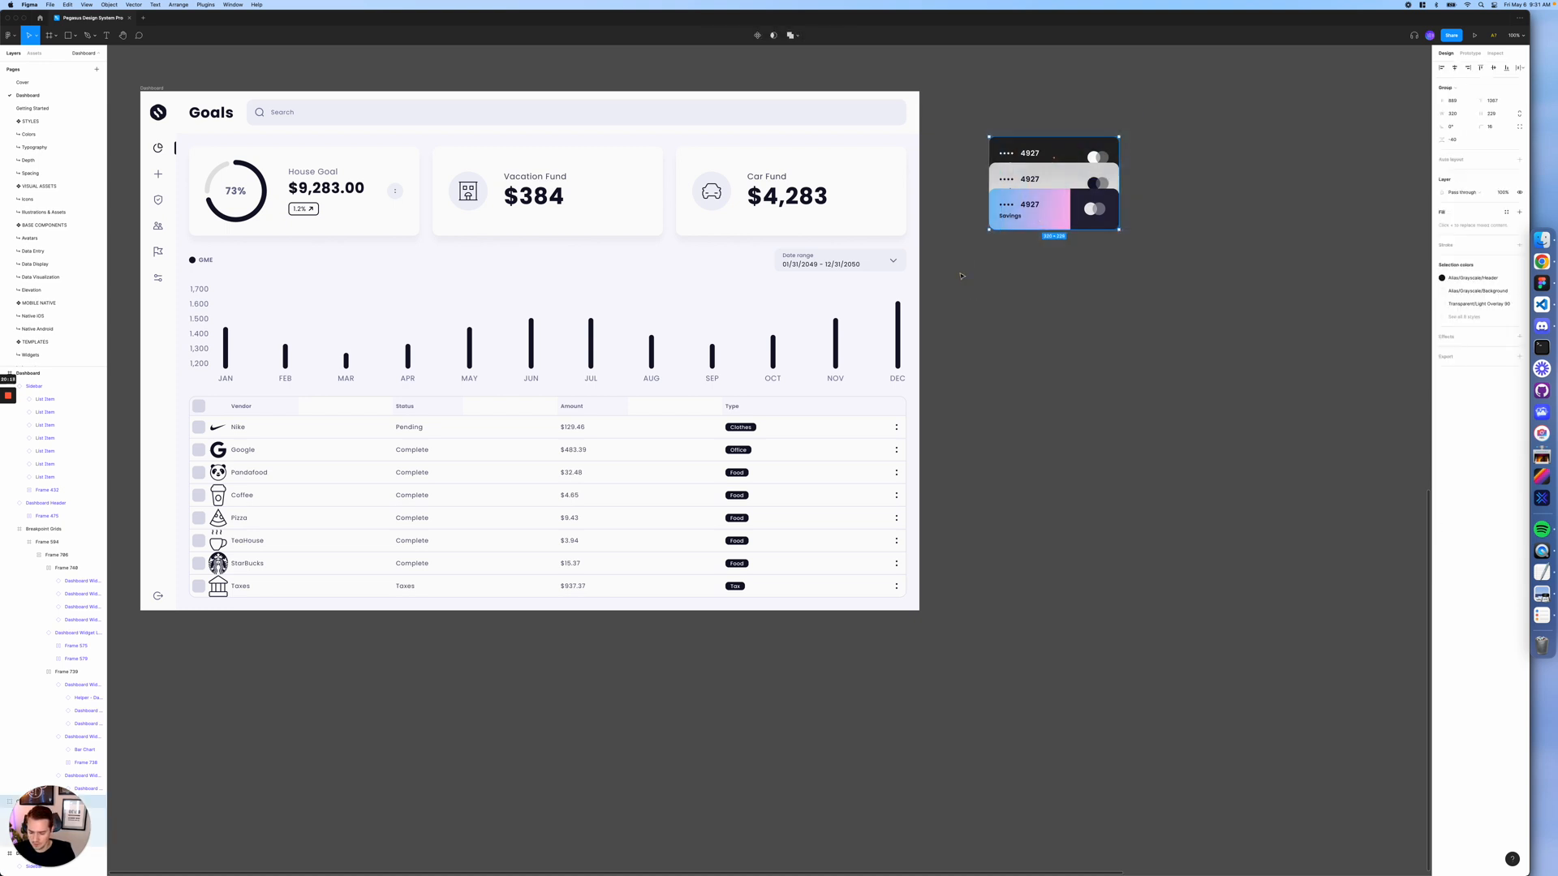
{"action": "key", "text": "Delete"}
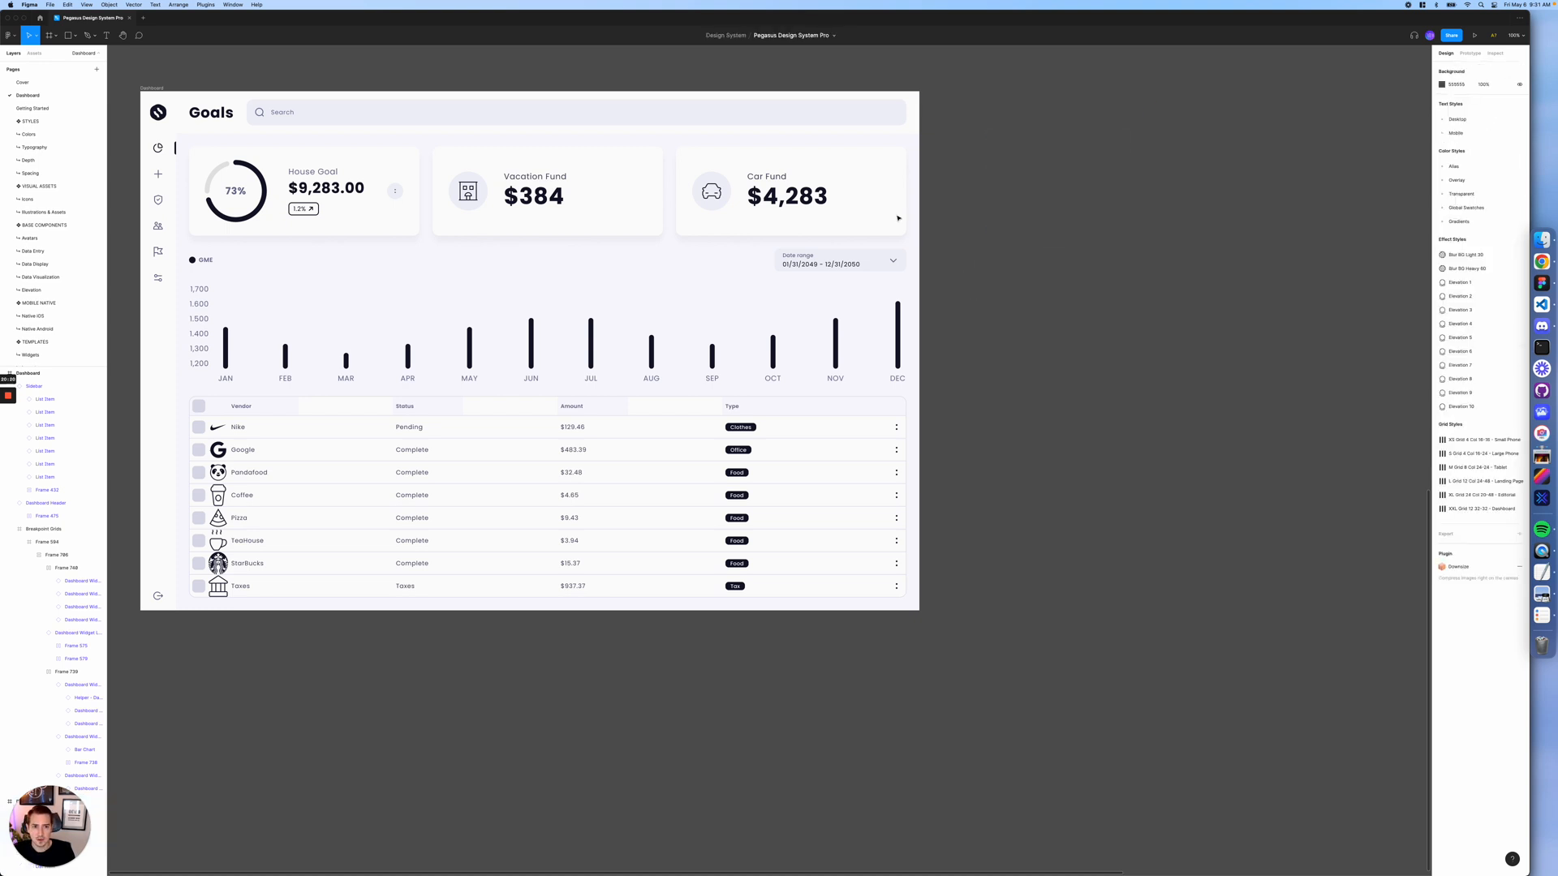
{"action": "left_click", "coordinate": [809, 194]}
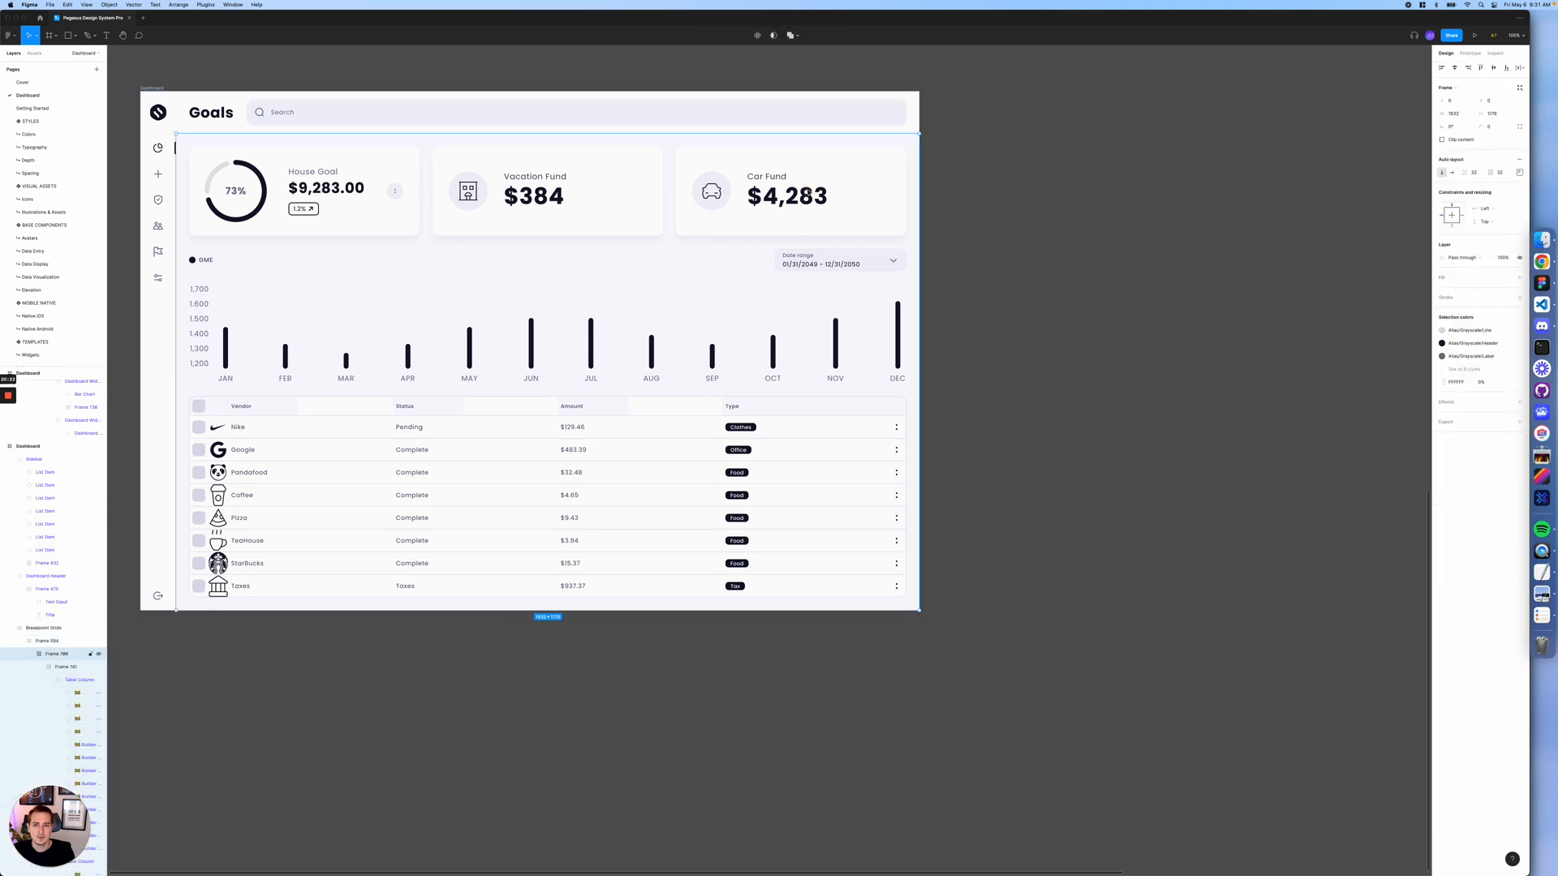
{"action": "left_click", "coordinate": [809, 193]}
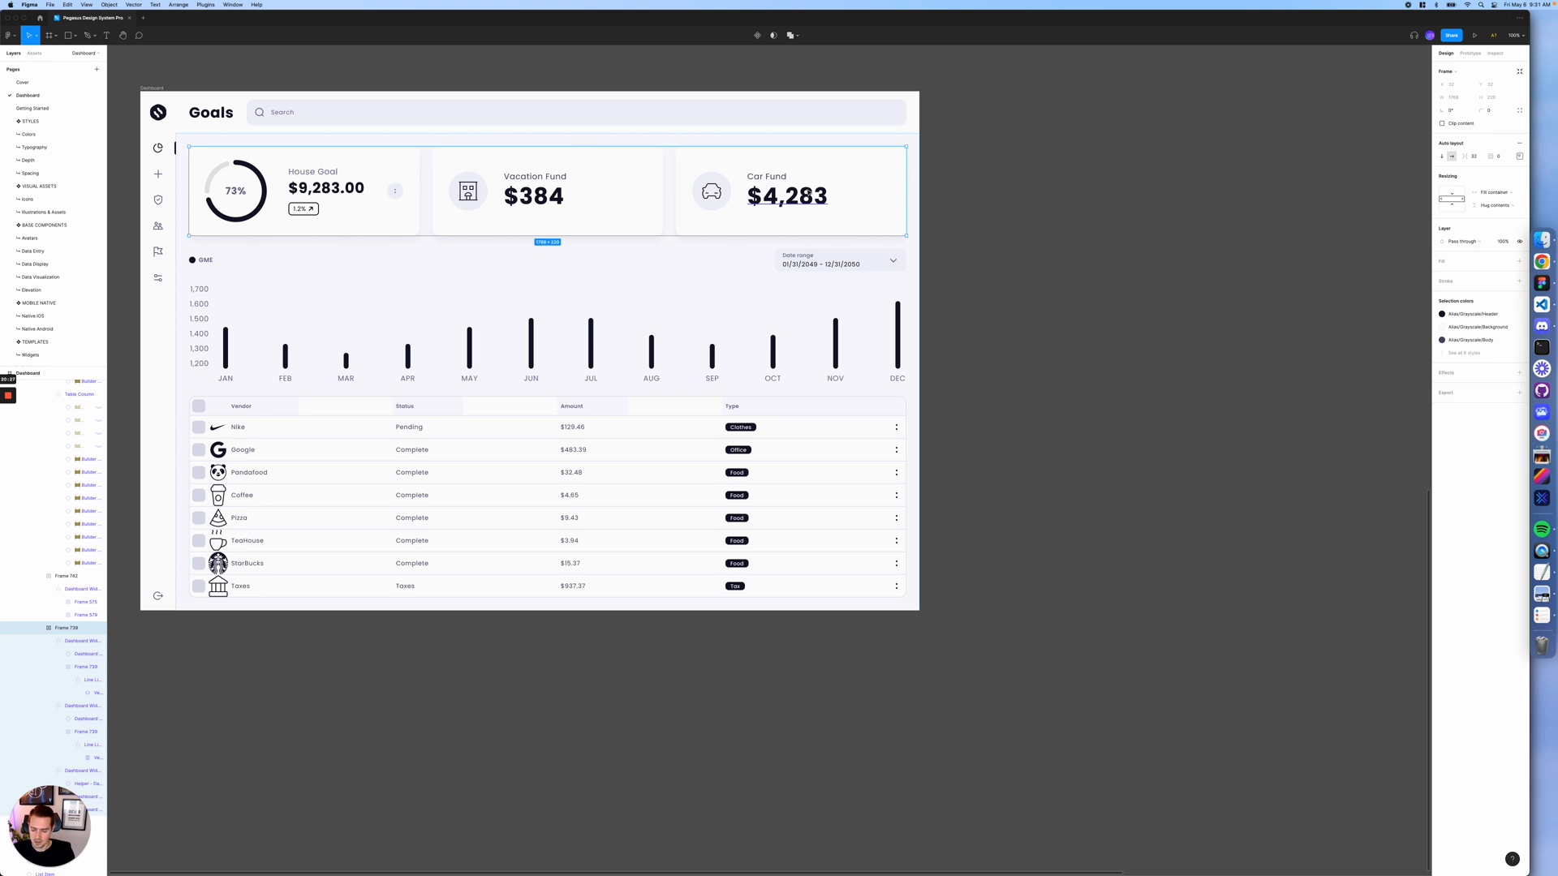
{"action": "key", "text": "super+v"}
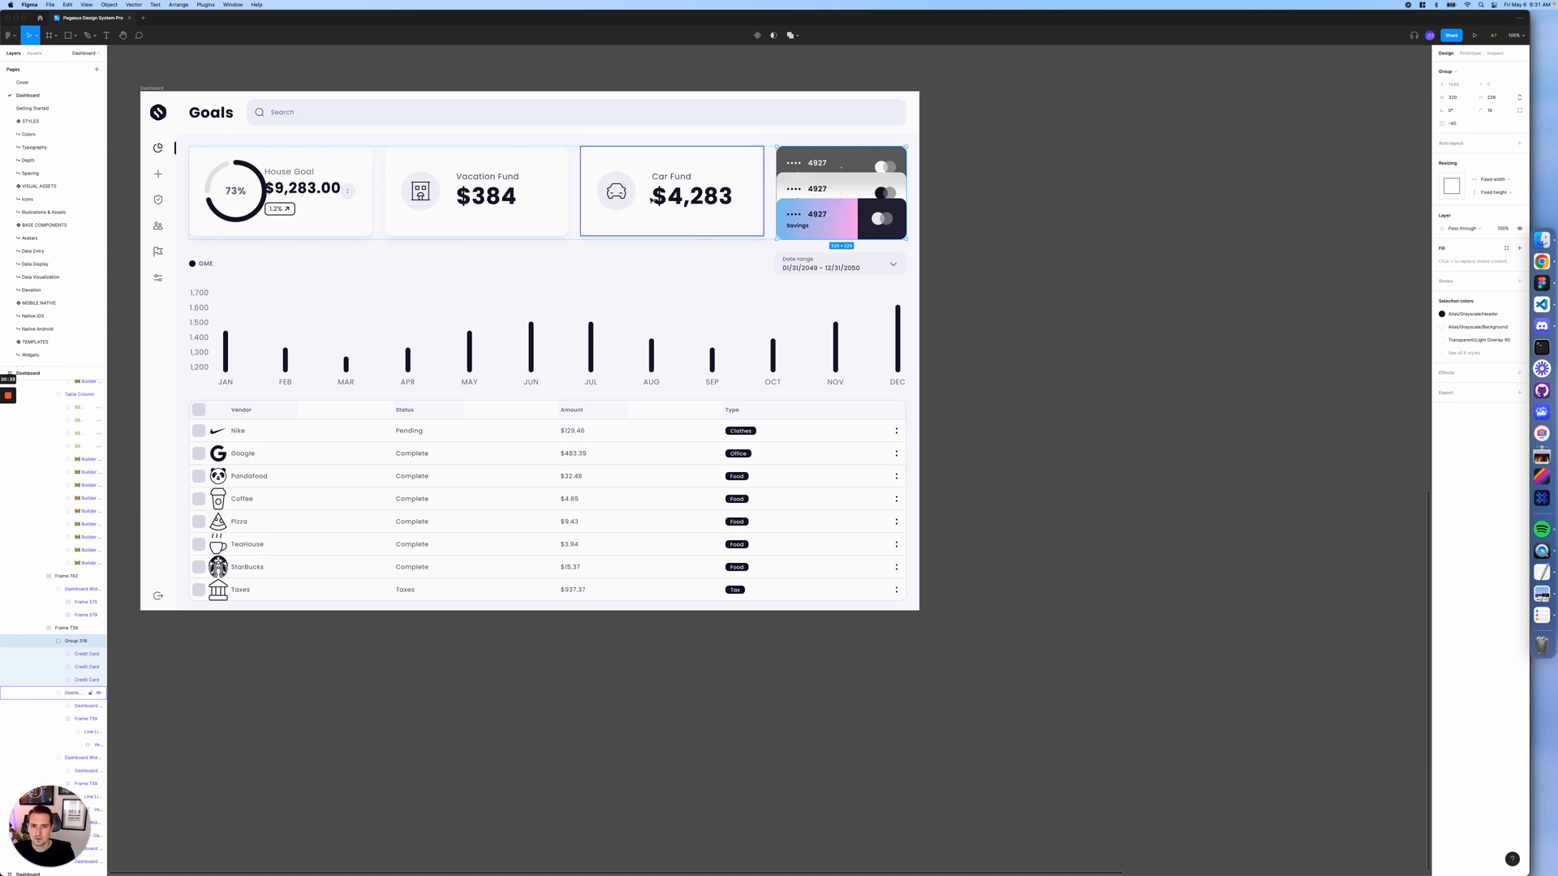
- Switch the House Goal widget to fixed width and set its width to 600
{"action": "left_click", "coordinate": [341, 197]}
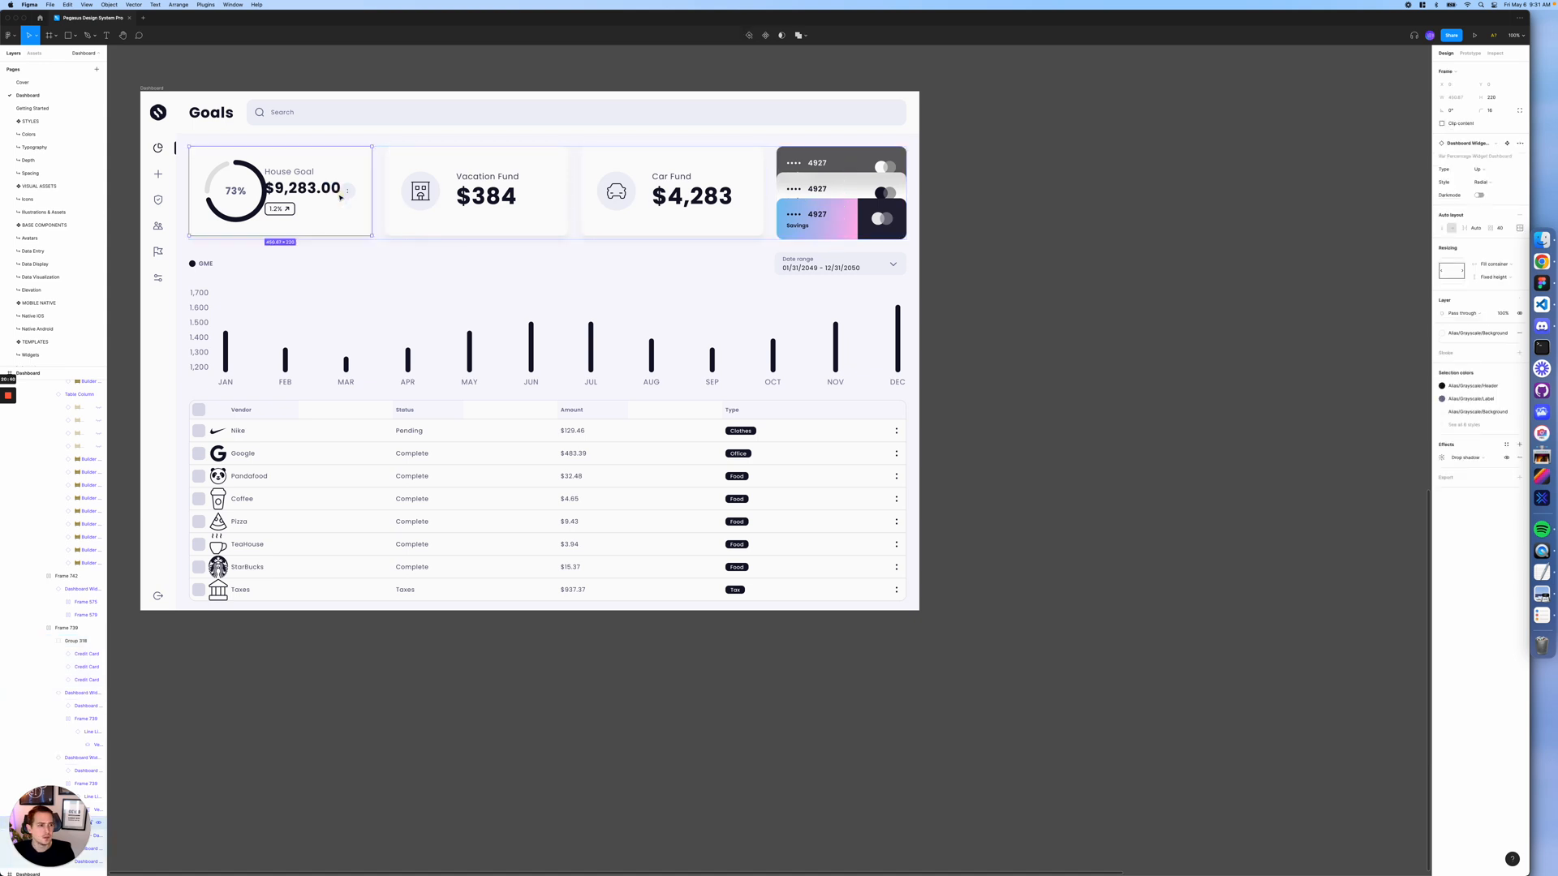
{"action": "left_click", "coordinate": [1507, 269]}
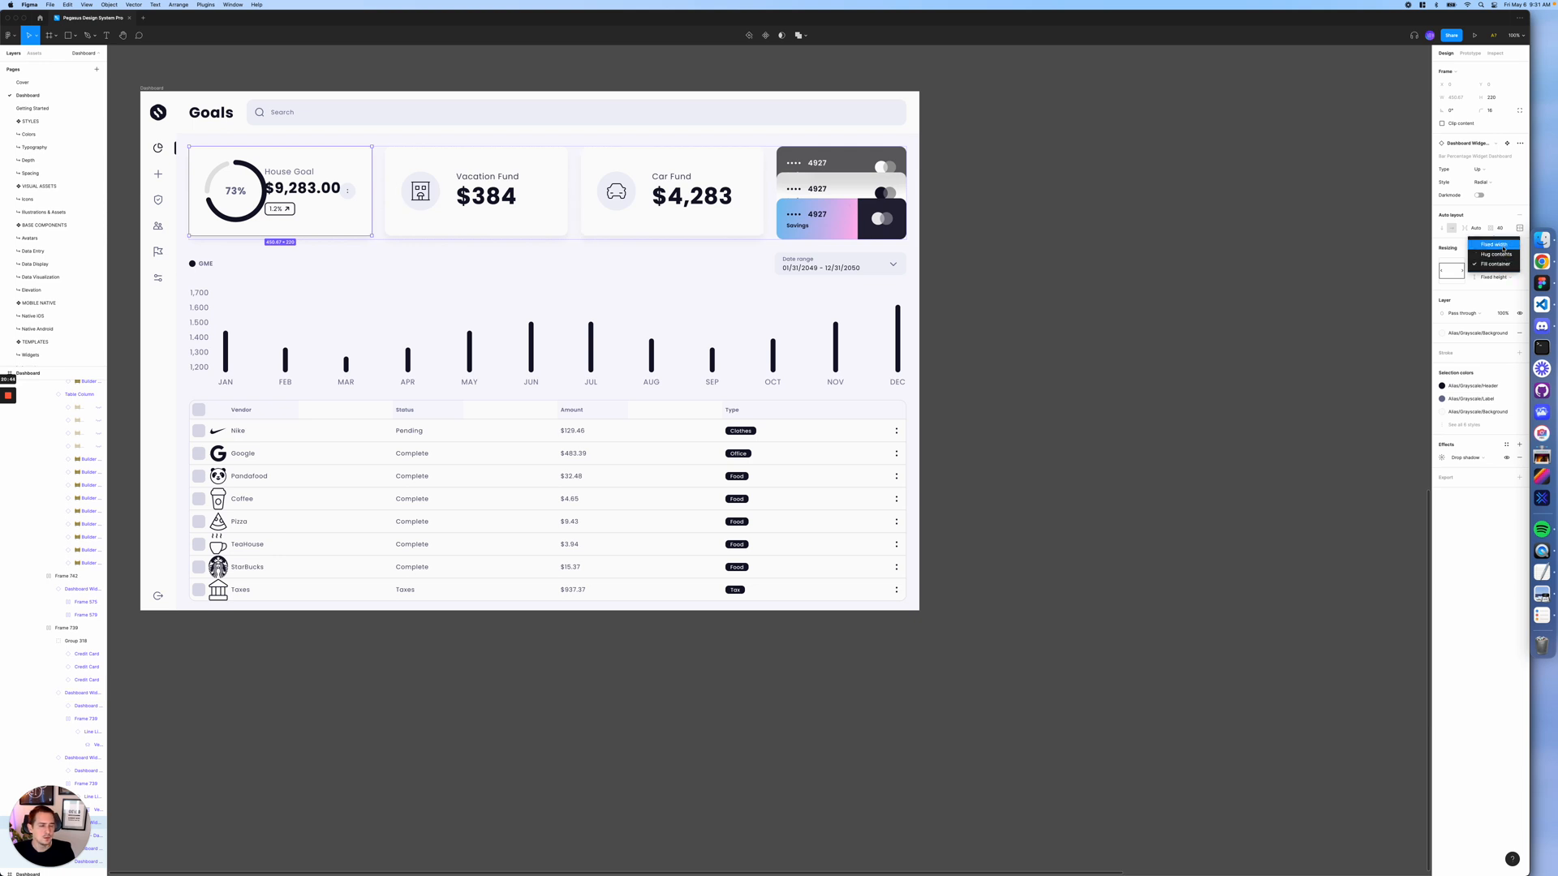
{"action": "left_click", "coordinate": [1503, 249]}
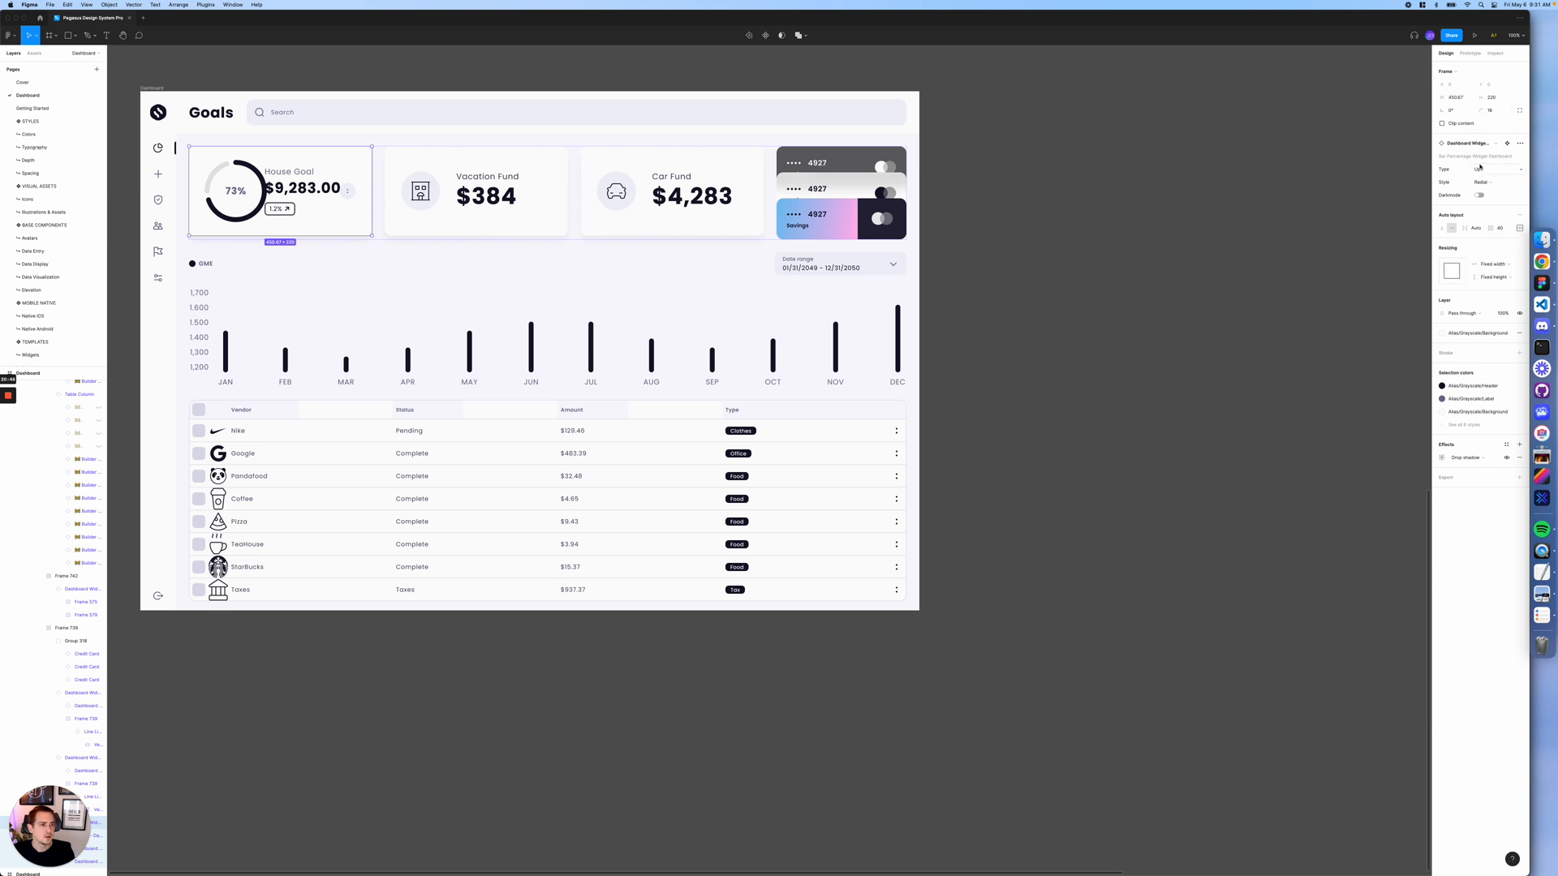
{"action": "left_click", "coordinate": [1460, 99]}
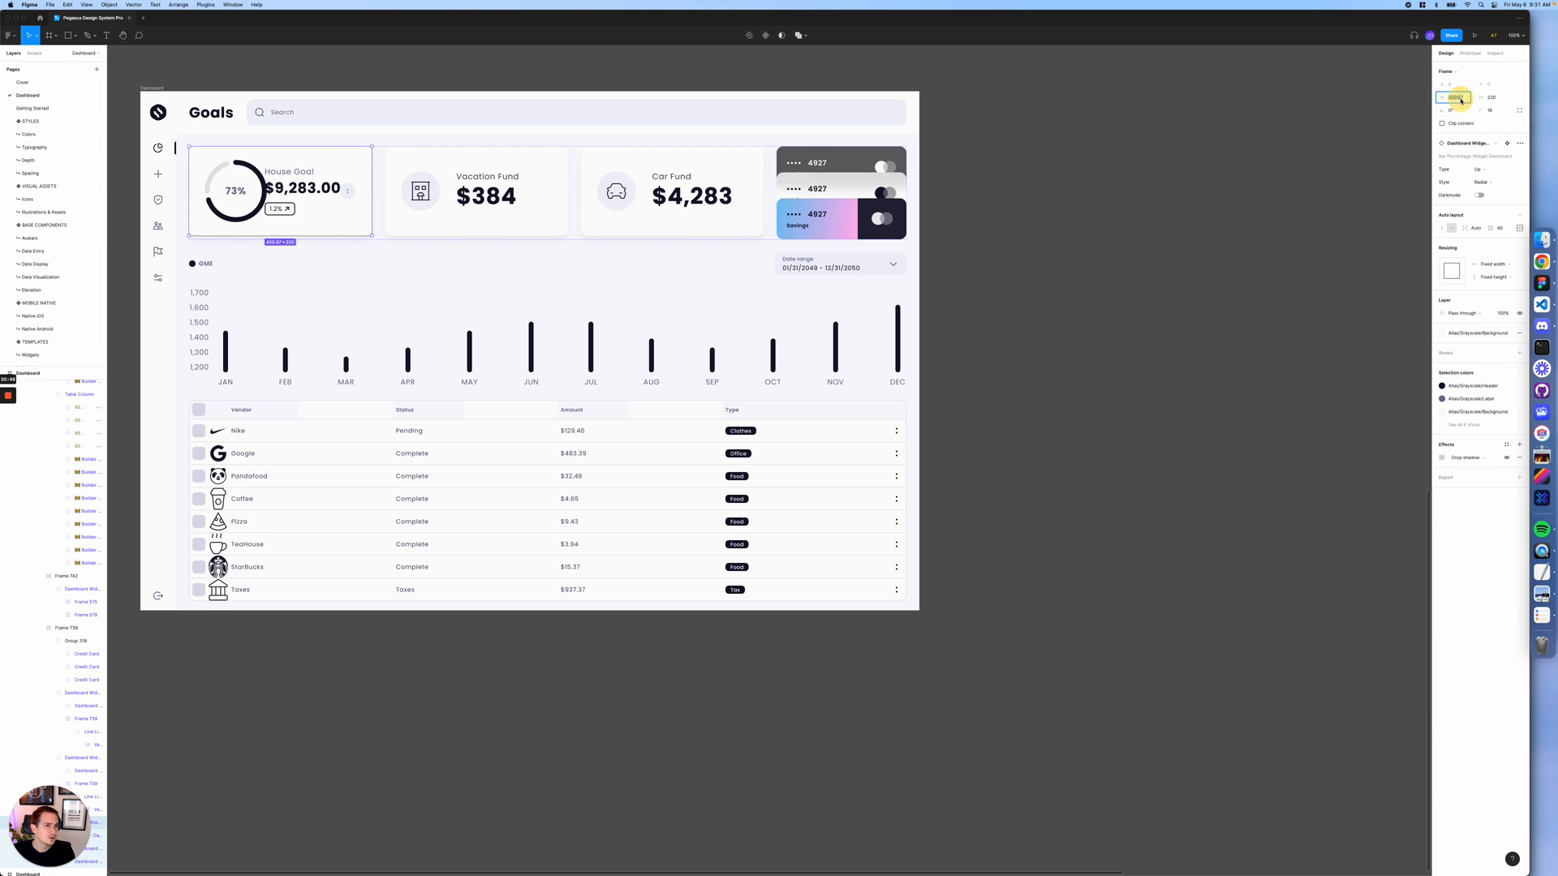
{"action": "type", "text": "600"}
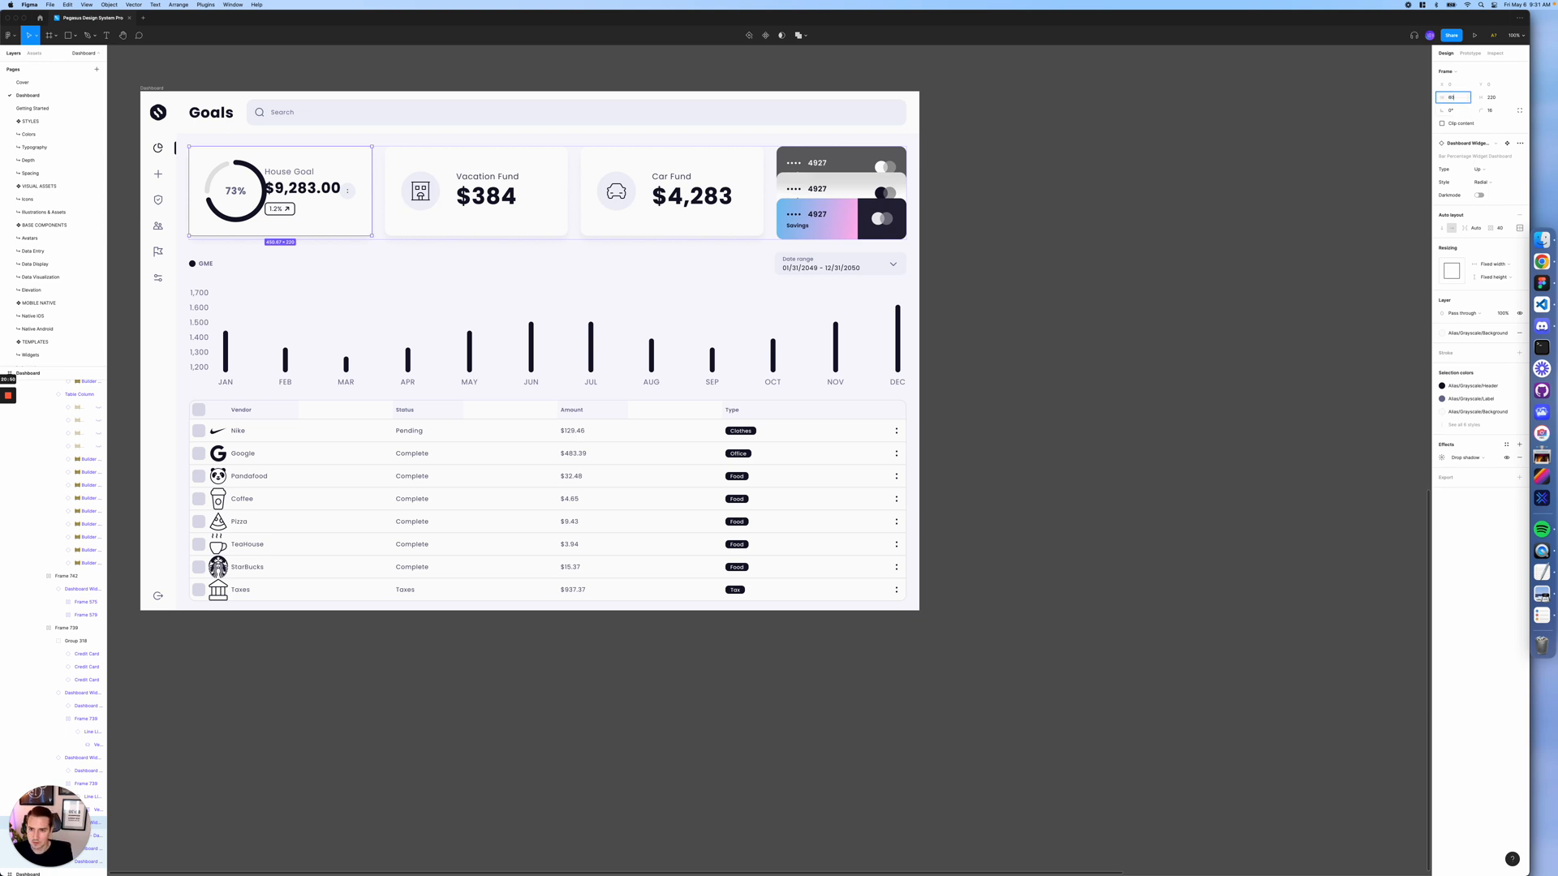
{"action": "key", "text": "Return"}
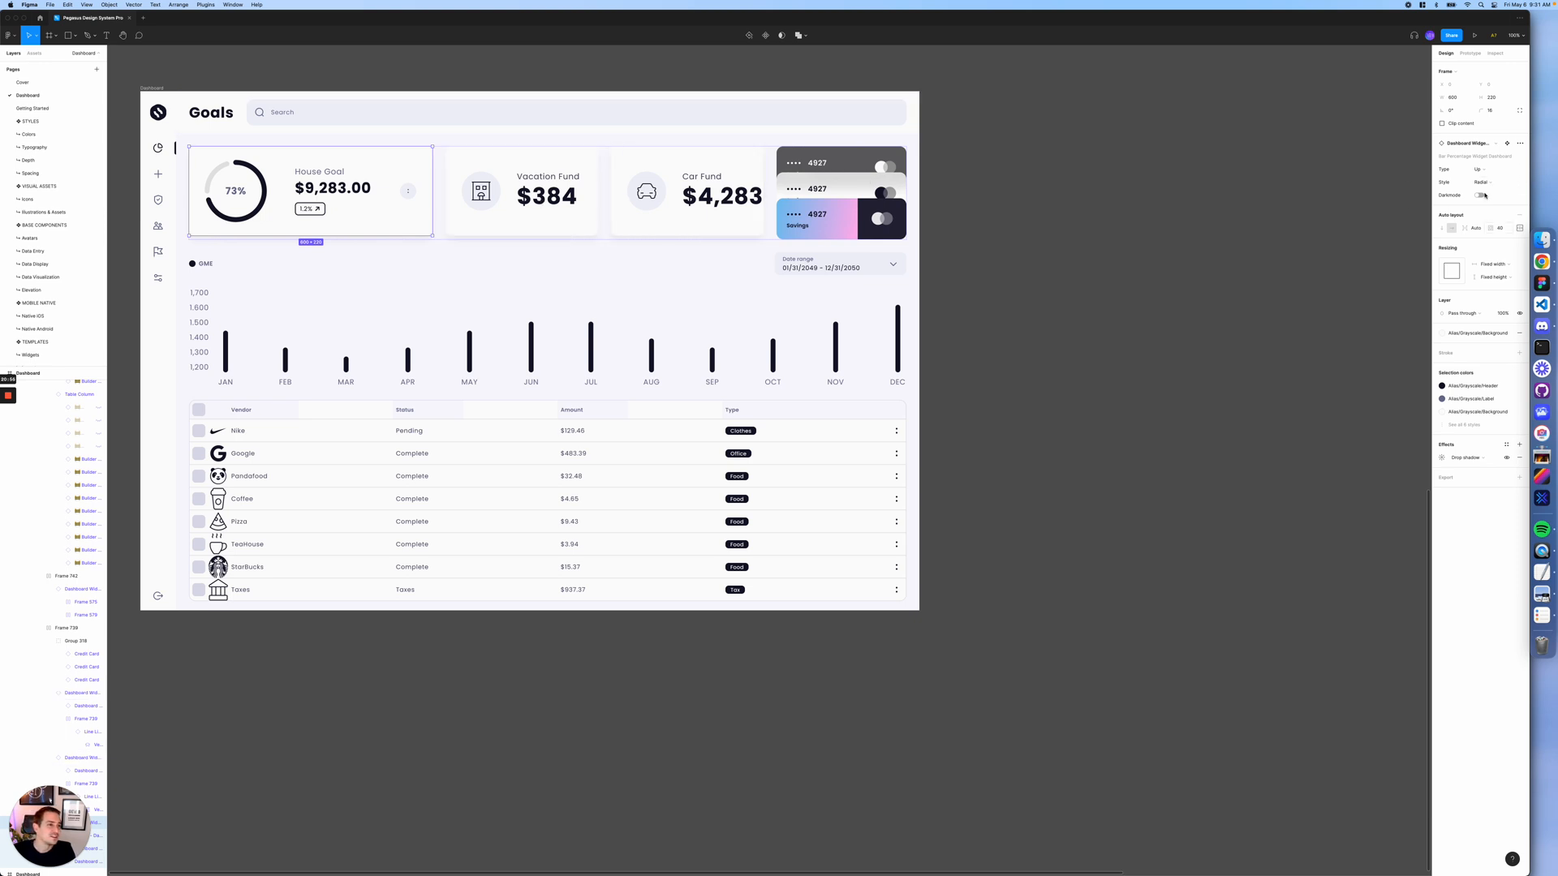
- Reduce the House Goal widget's width to 550
{"action": "left_click", "coordinate": [1464, 99]}
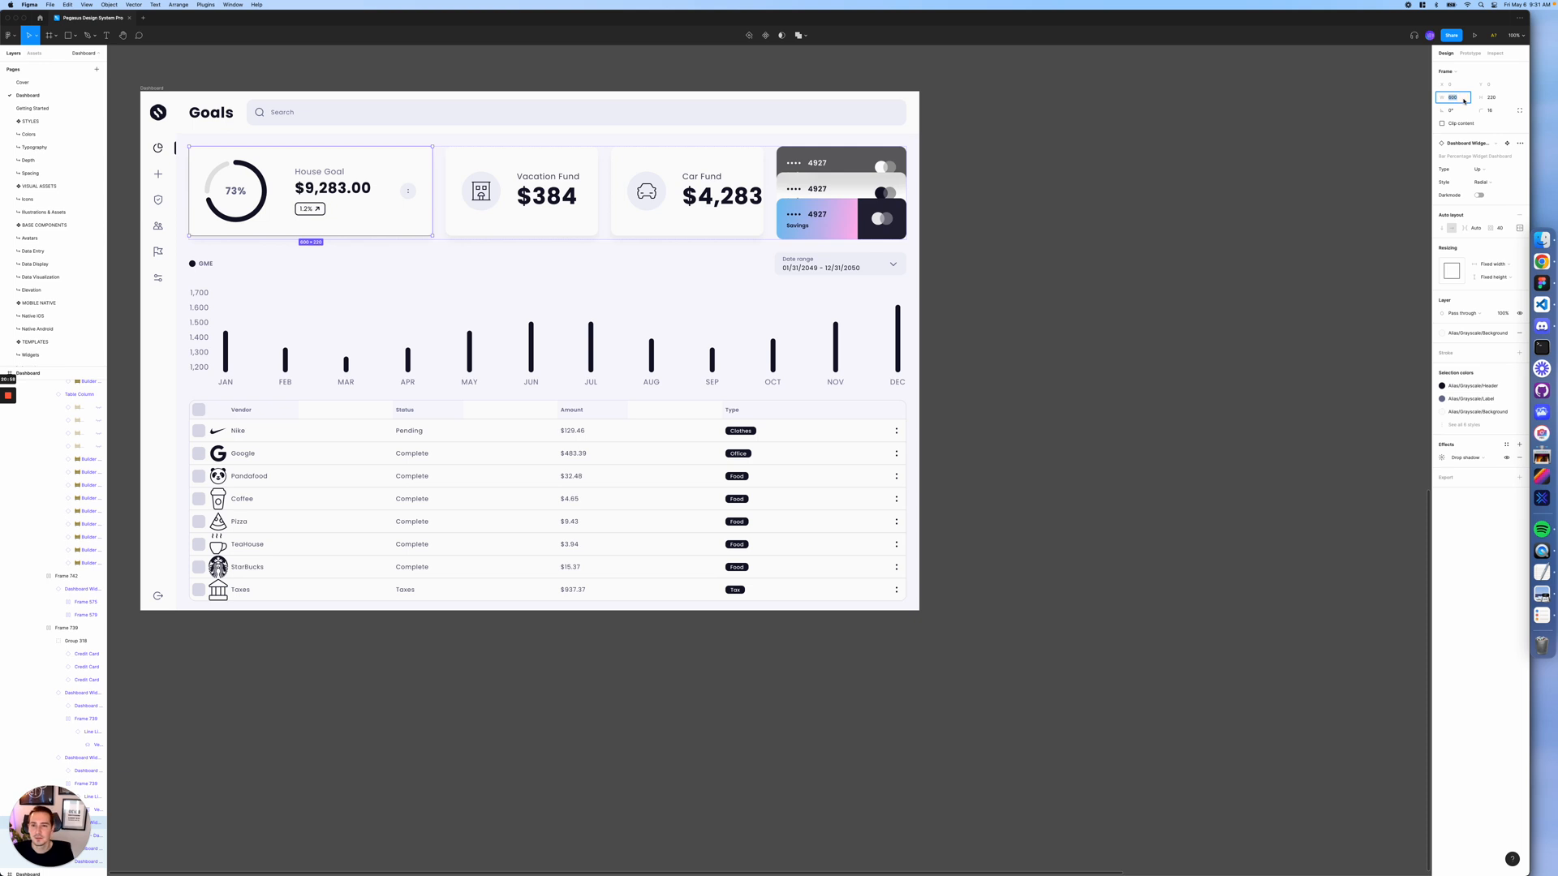
{"action": "key", "text": "shift+Down"}
{"action": "key", "text": "shift+Down"}
{"action": "key", "text": "shift+Down"}
{"action": "key", "text": "shift+Down"}
{"action": "key", "text": "shift+Down"}
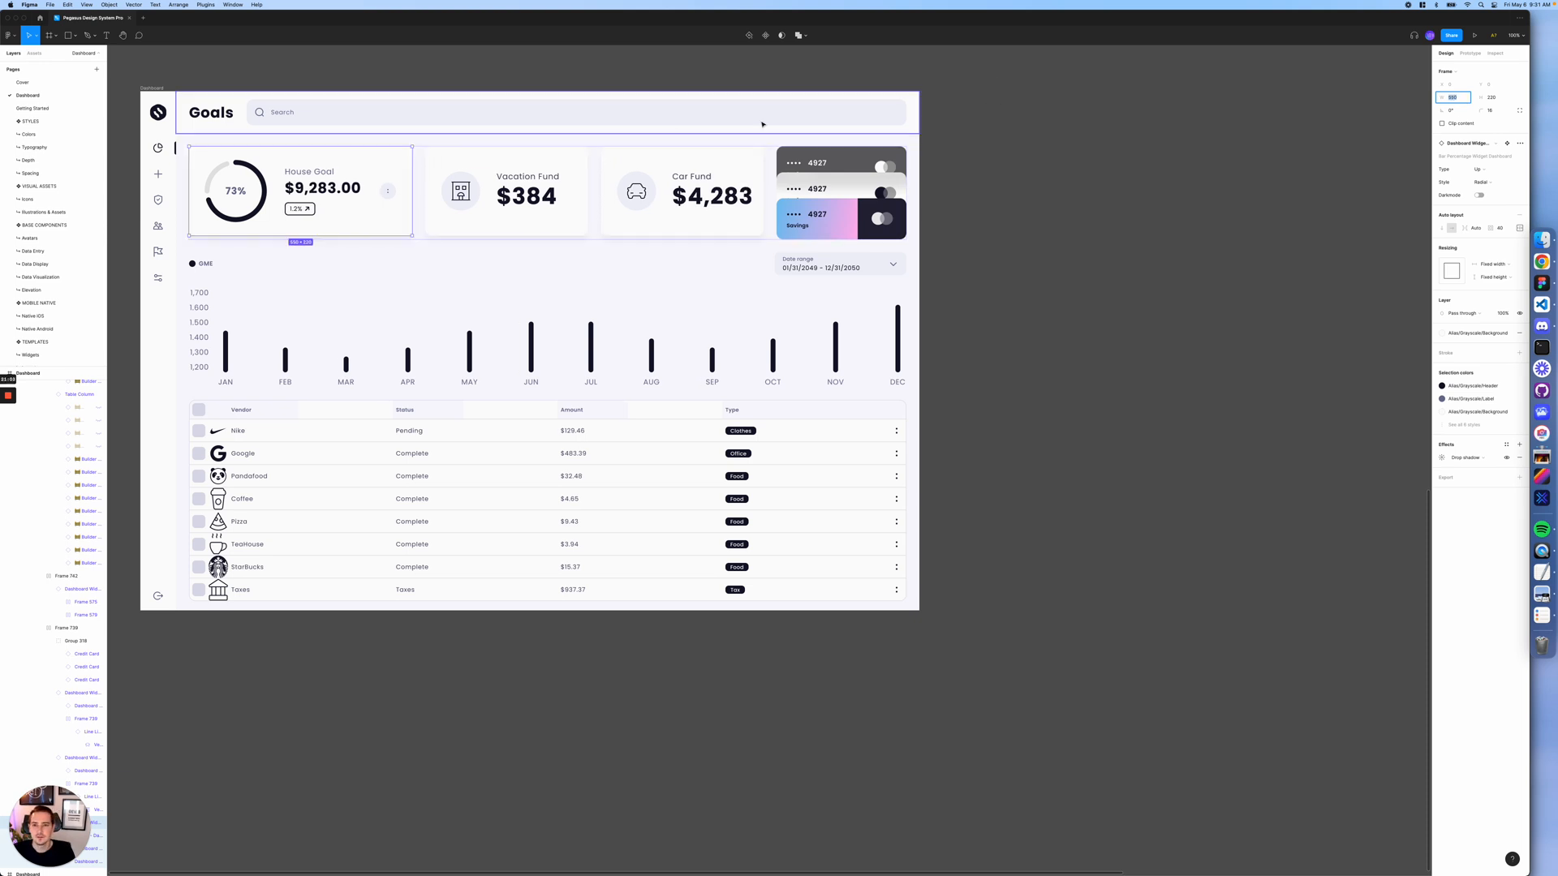
{"action": "left_click", "coordinate": [504, 175]}
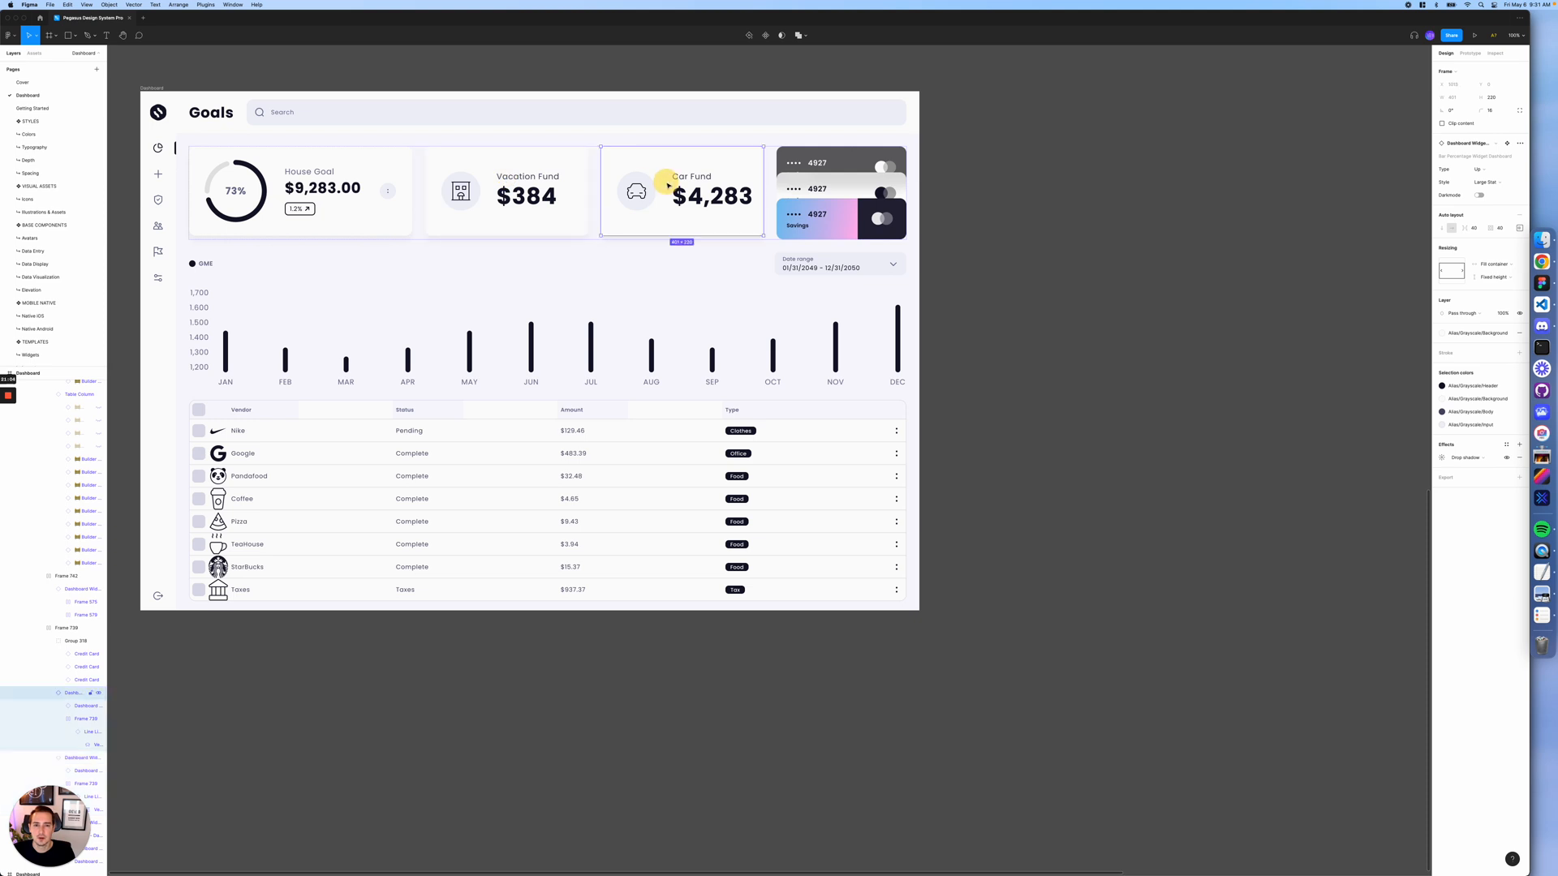
{"action": "left_click", "coordinate": [801, 189]}
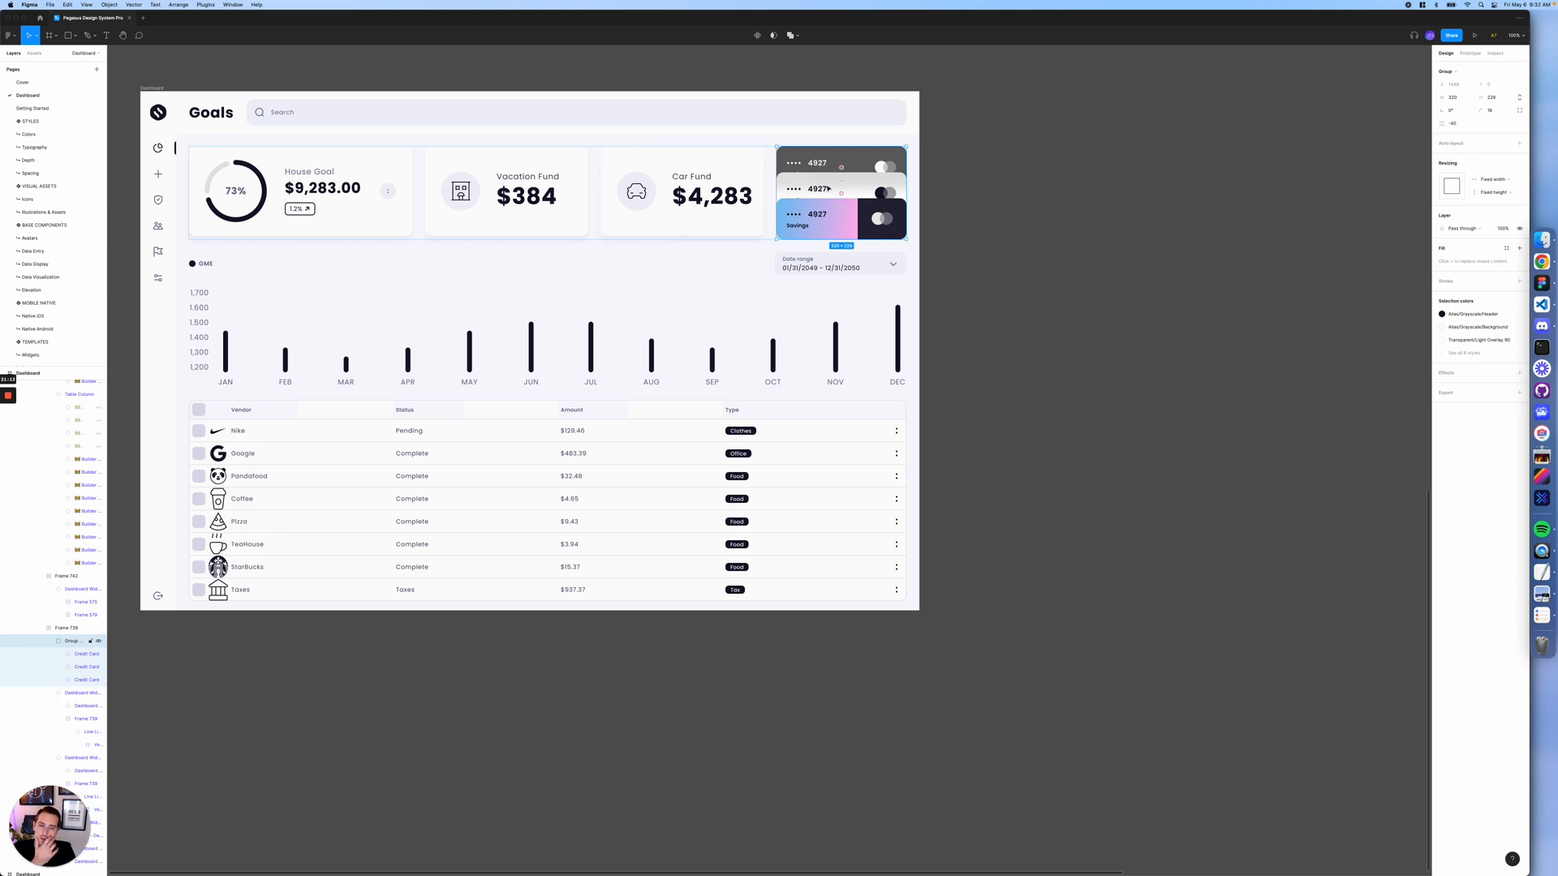
{"action": "left_click", "coordinate": [754, 223]}
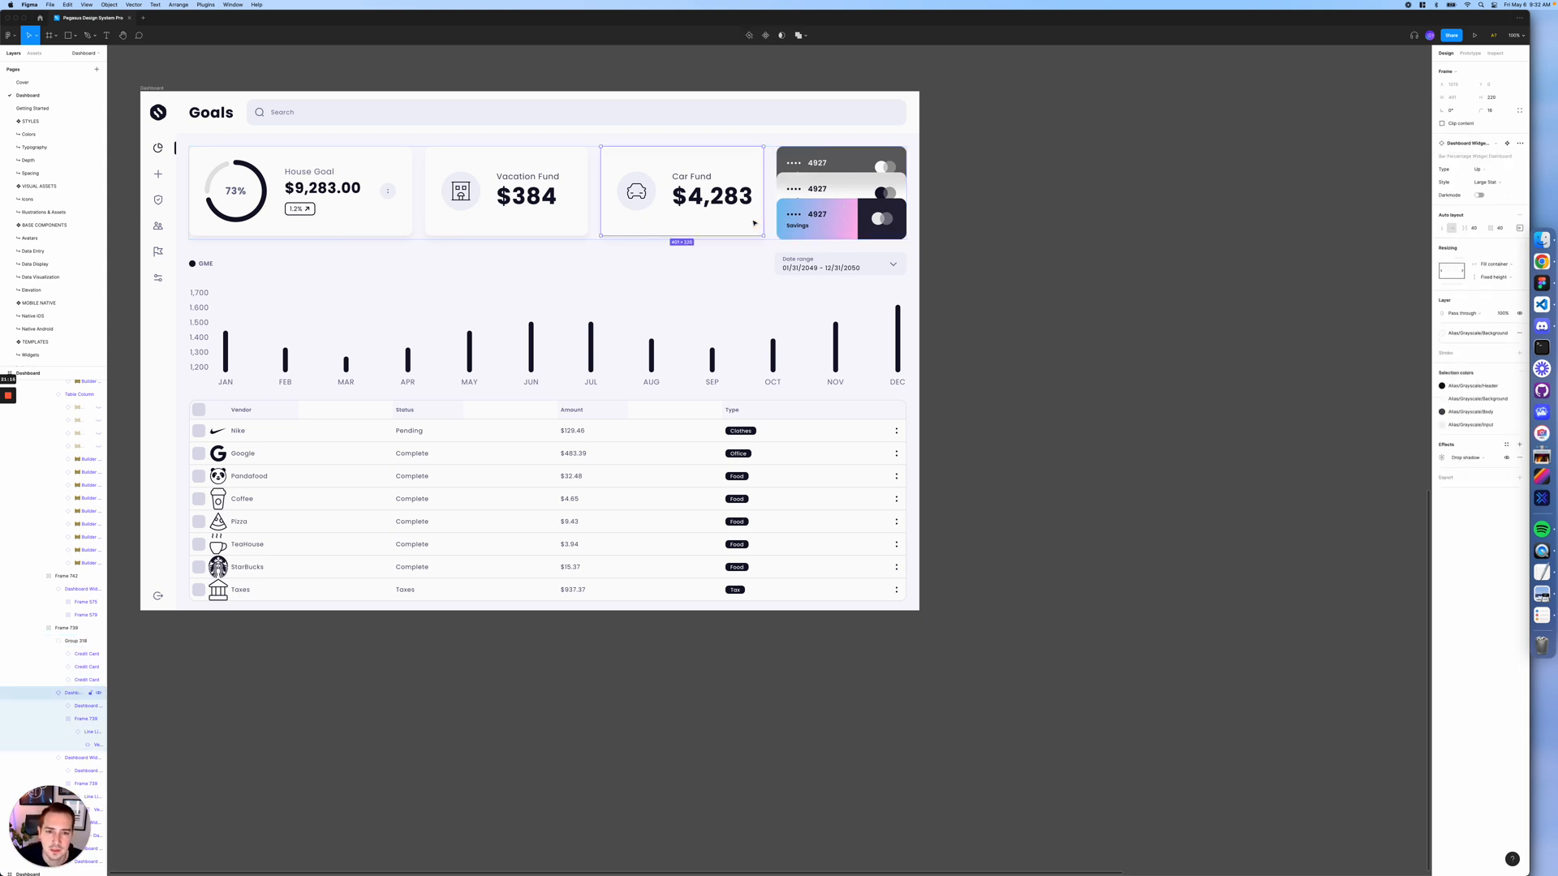
{"action": "left_click", "coordinate": [816, 207]}
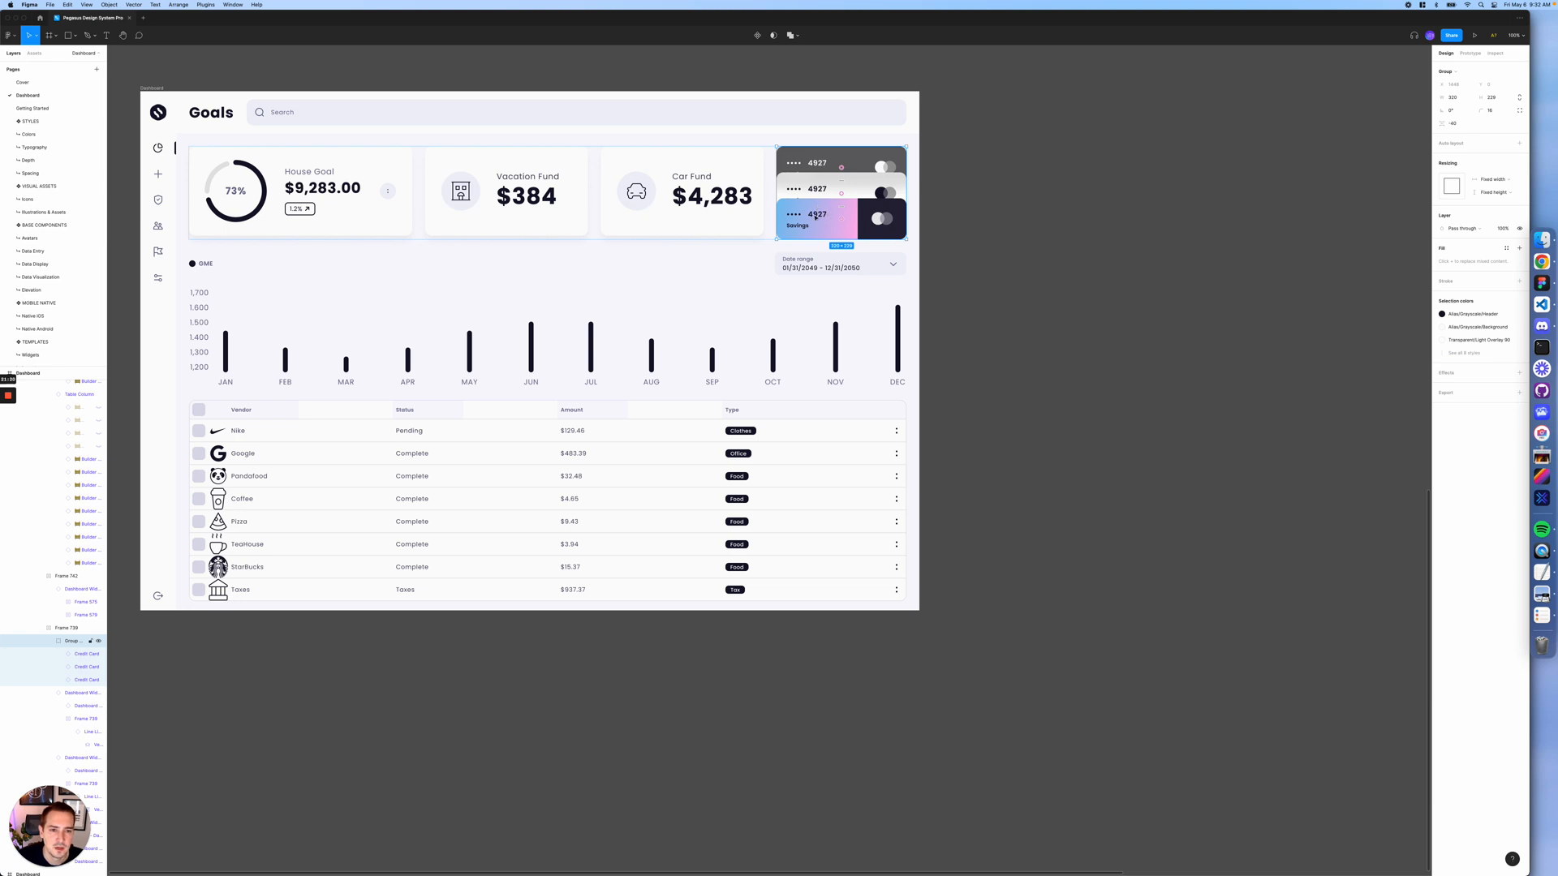
{"action": "key", "text": "Escape"}
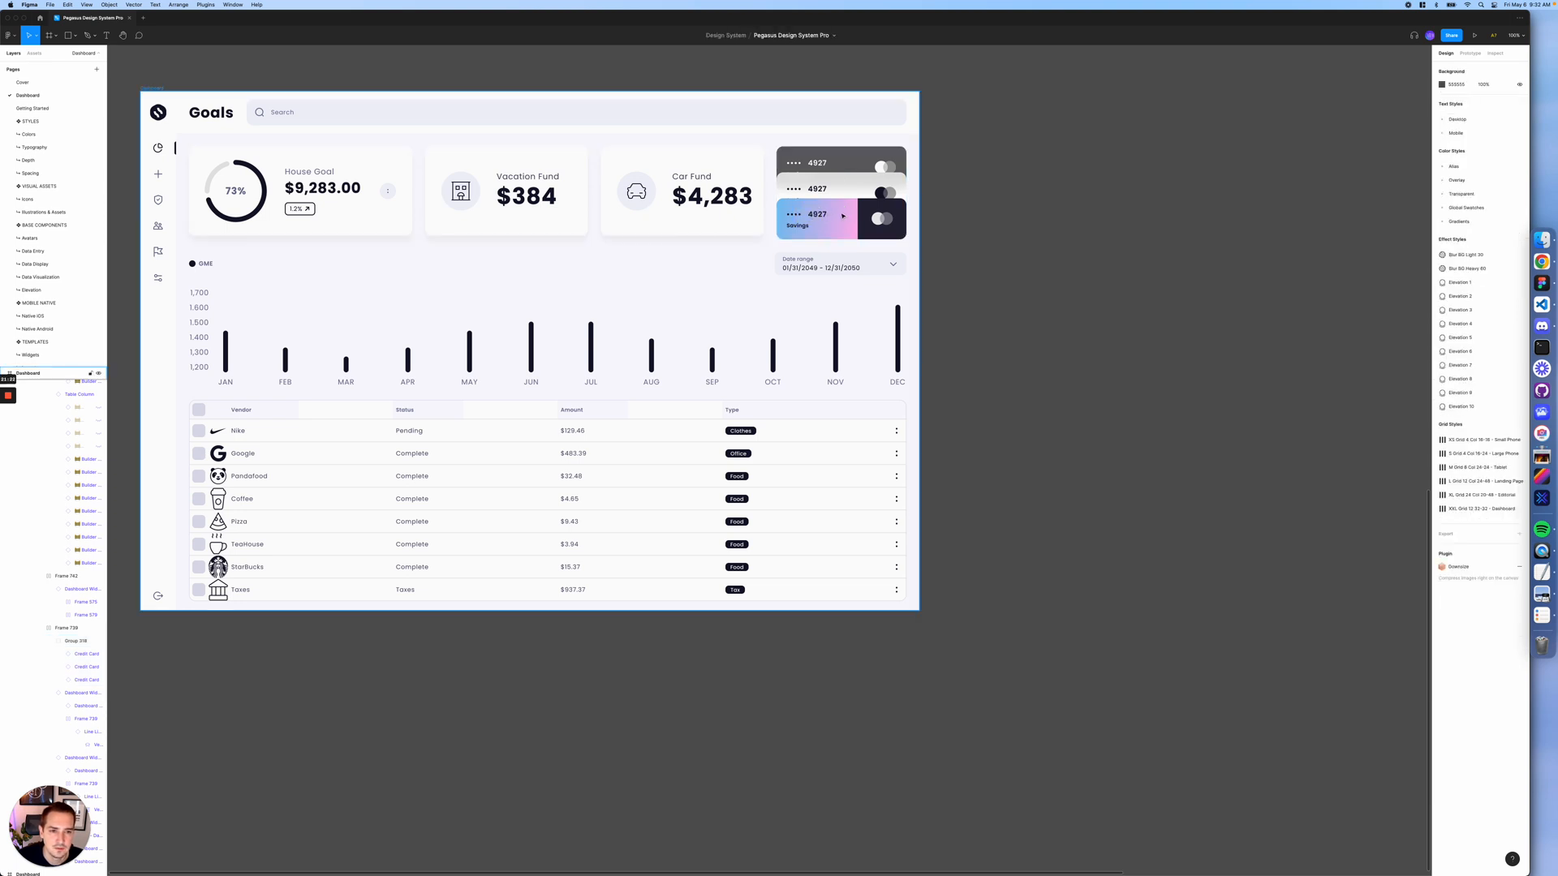
- Nudge the white and split gradient cards up inside the group so the stack matches the height of the neighbouring widgets
{"action": "left_click", "coordinate": [843, 216]}
{"action": "left_click", "coordinate": [841, 217]}
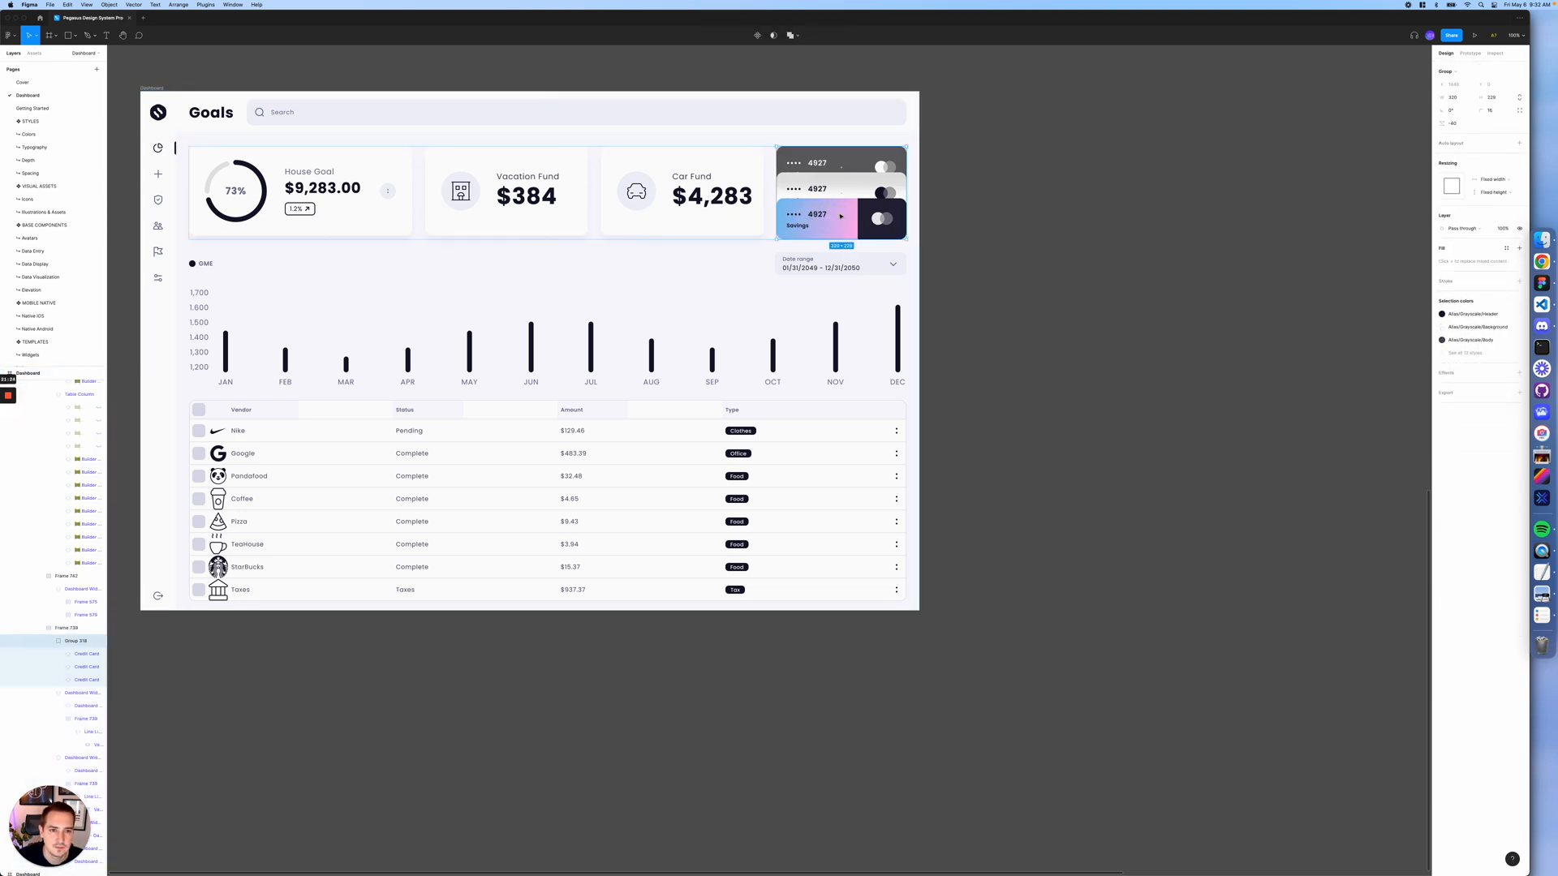
{"action": "double_click", "coordinate": [842, 217]}
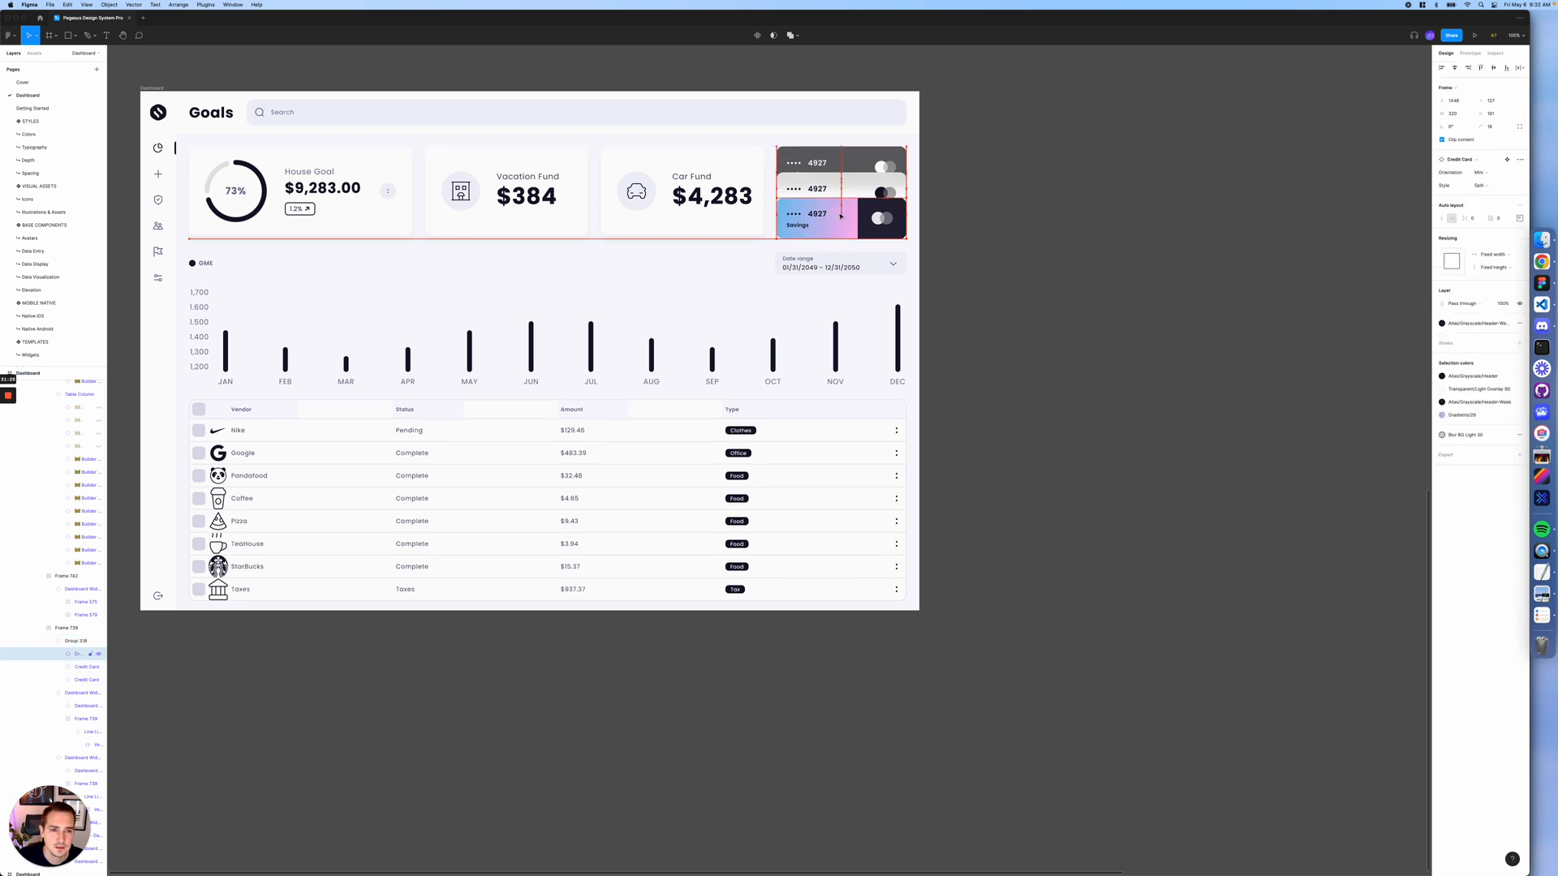
{"action": "left_click", "coordinate": [836, 183], "text": "shift"}
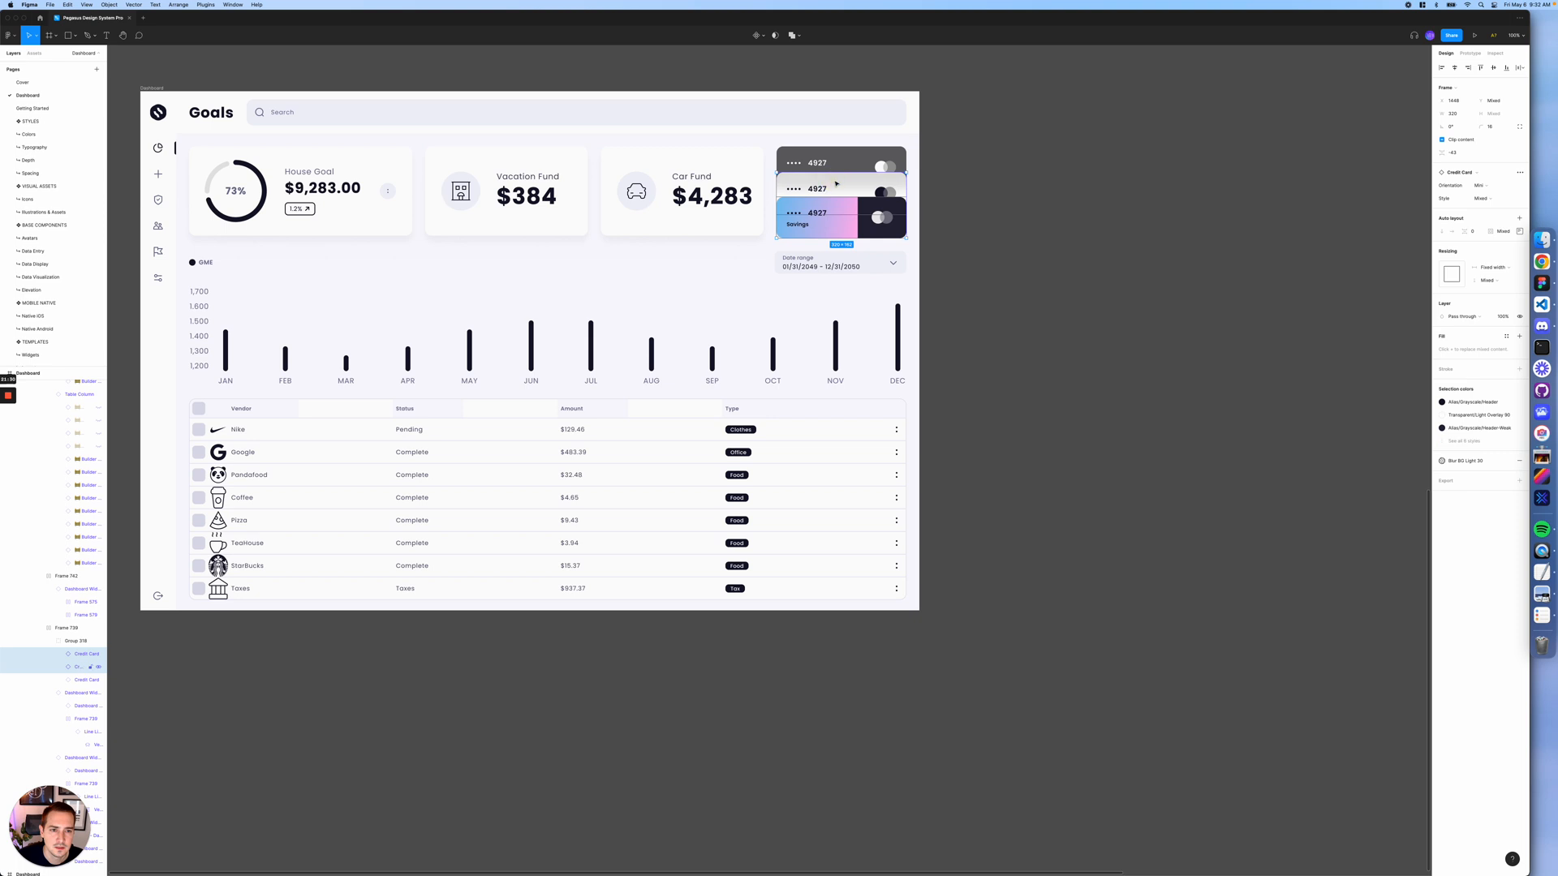
{"action": "key", "text": "Up"}
{"action": "key", "text": "Up"}
{"action": "key", "text": "Up"}
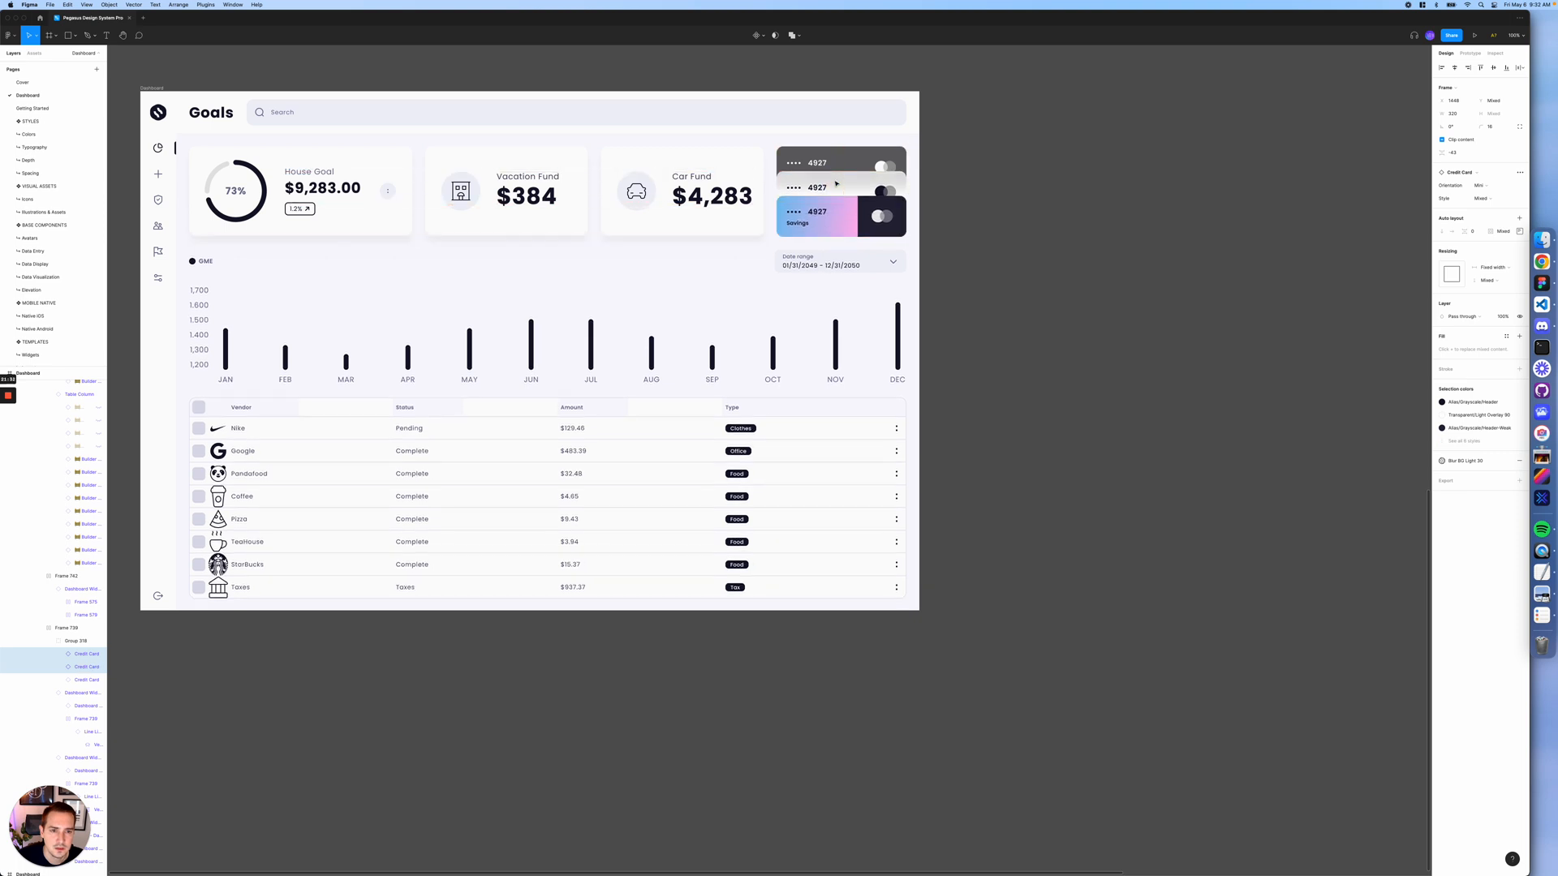
{"action": "key", "text": "Up"}
{"action": "left_click", "coordinate": [829, 206]}
{"action": "key", "text": "Up"}
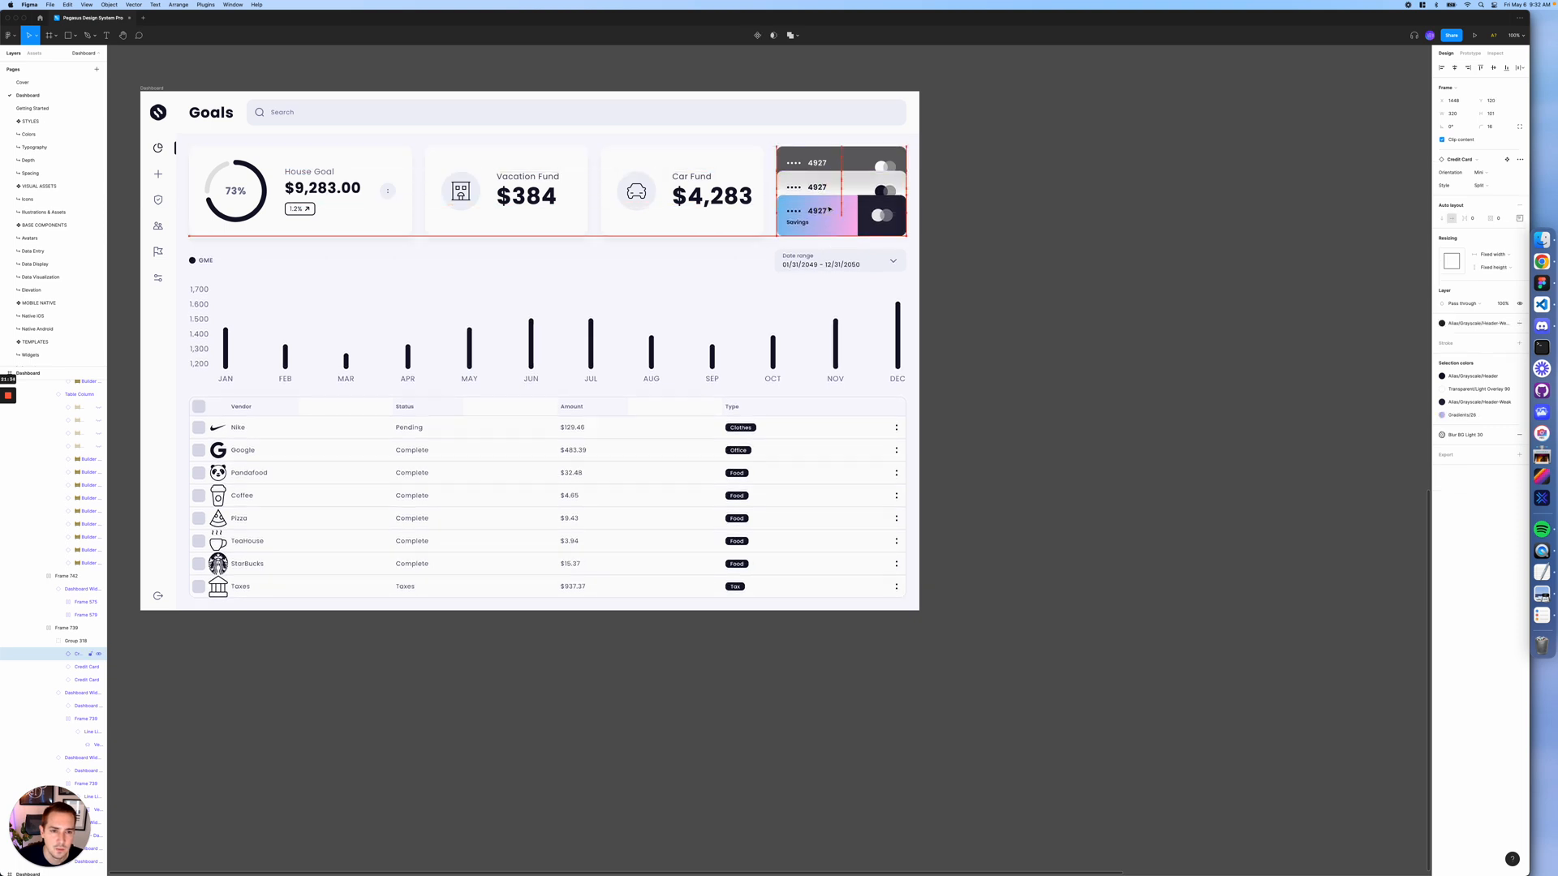
{"action": "left_click", "coordinate": [937, 185]}
{"action": "left_click", "coordinate": [825, 201]}
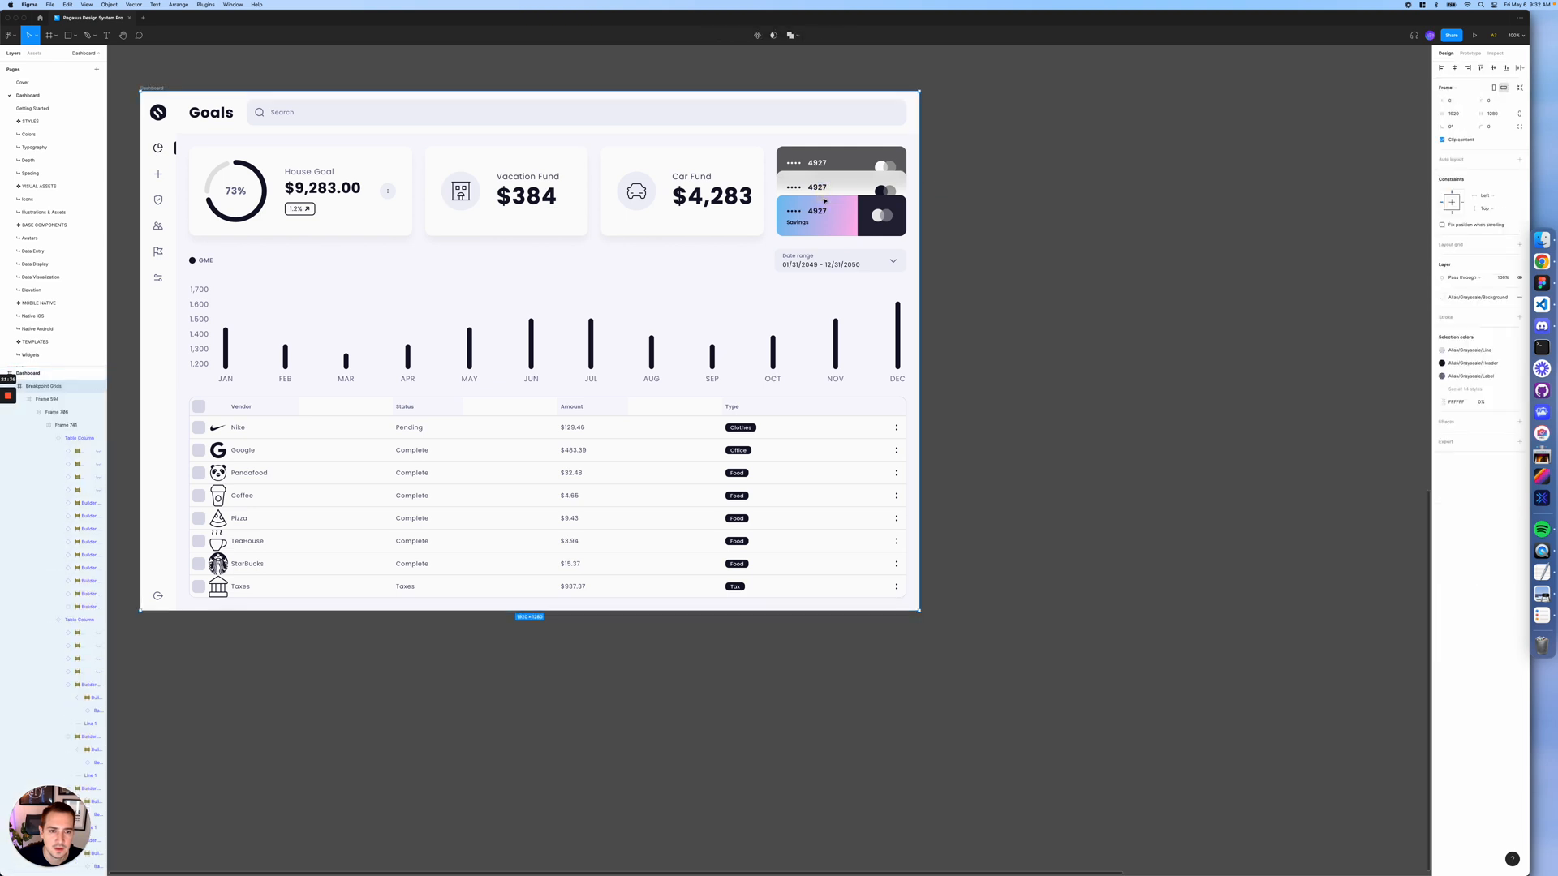
{"action": "double_click", "coordinate": [824, 200]}
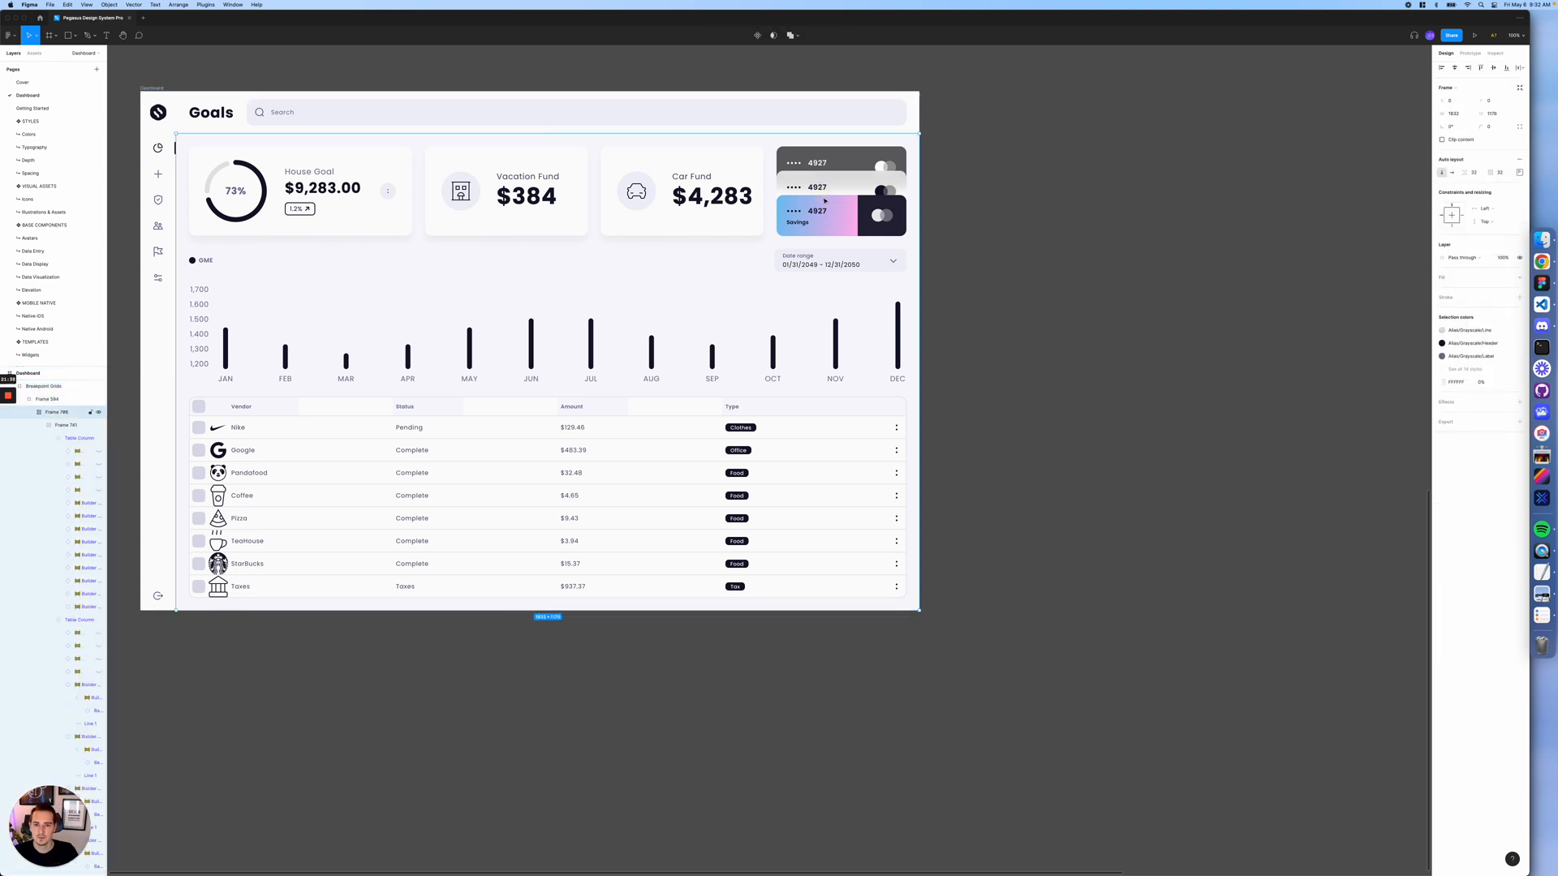
{"action": "left_click", "coordinate": [974, 219]}
- Move the bar chart row below the vendor table in the dashboard's vertical layout
{"action": "scroll", "coordinate": [971, 223], "scroll_direction": "down", "scroll_amount": 3}
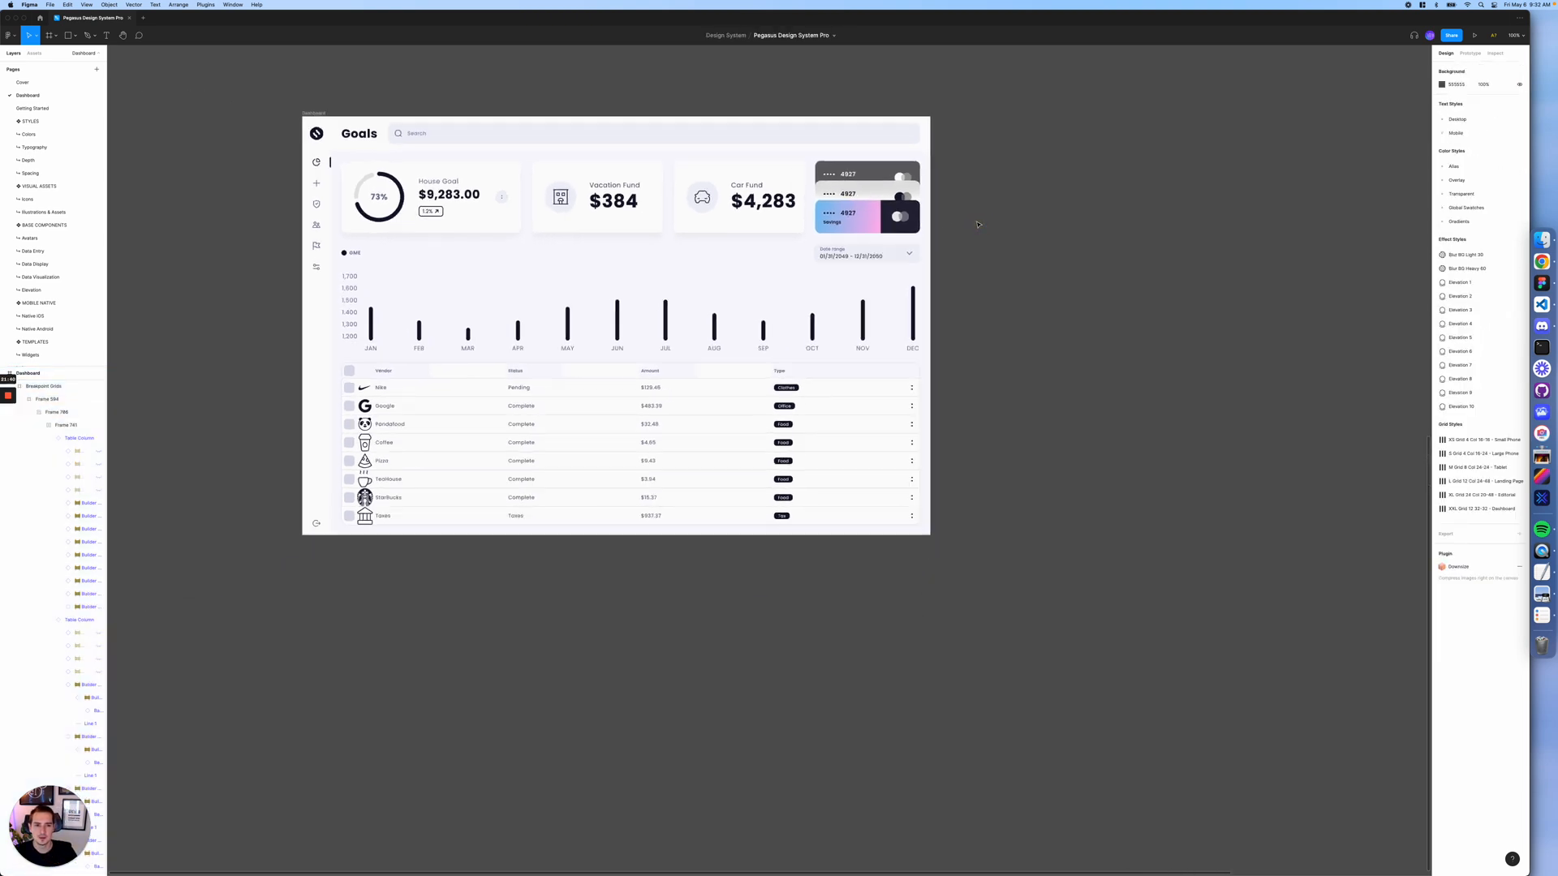
{"action": "left_click", "coordinate": [877, 260]}
{"action": "double_click", "coordinate": [879, 262]}
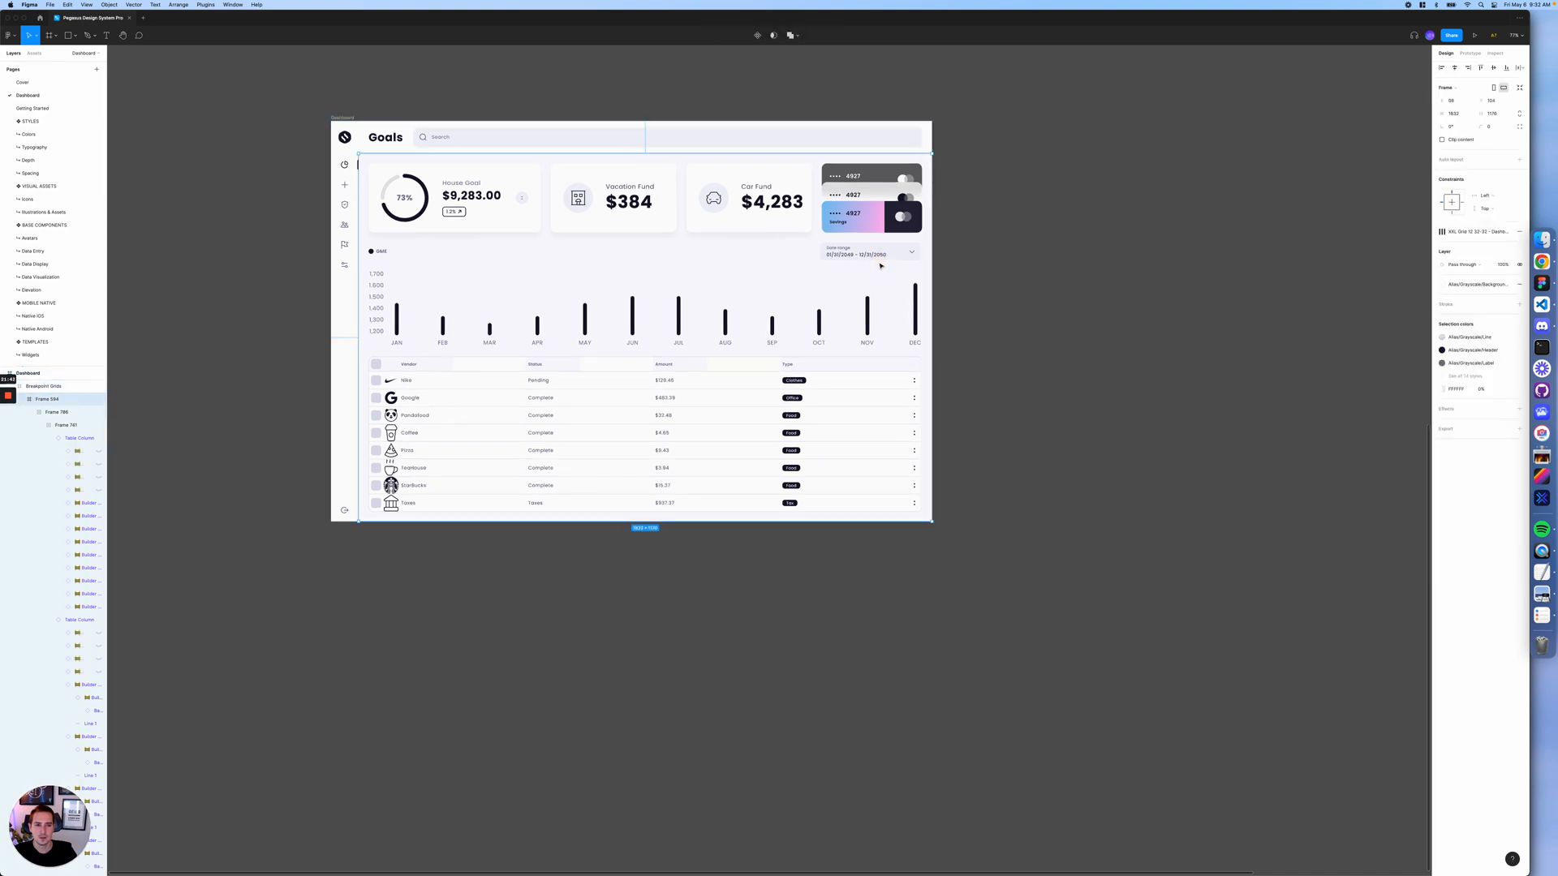
{"action": "left_click", "coordinate": [879, 263]}
{"action": "key", "text": "Down"}
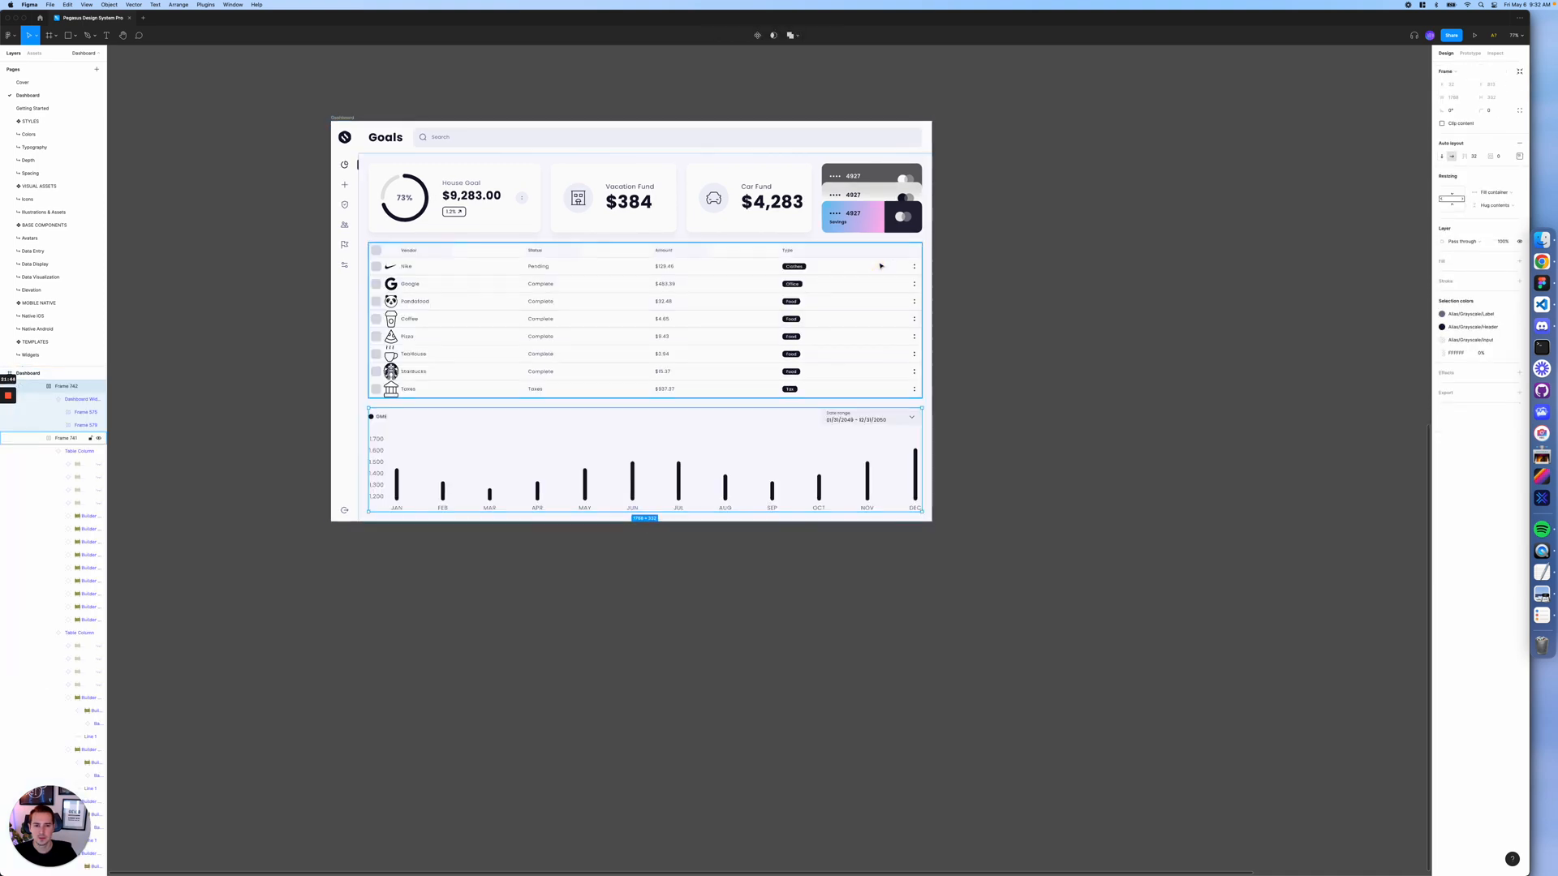
{"action": "left_click", "coordinate": [1017, 266]}
- Delete the House Goal widget from the top row of the dashboard
{"action": "scroll", "coordinate": [1018, 266], "scroll_direction": "up", "scroll_amount": 2}
{"action": "scroll", "coordinate": [1018, 266], "scroll_direction": "right", "scroll_amount": 1}
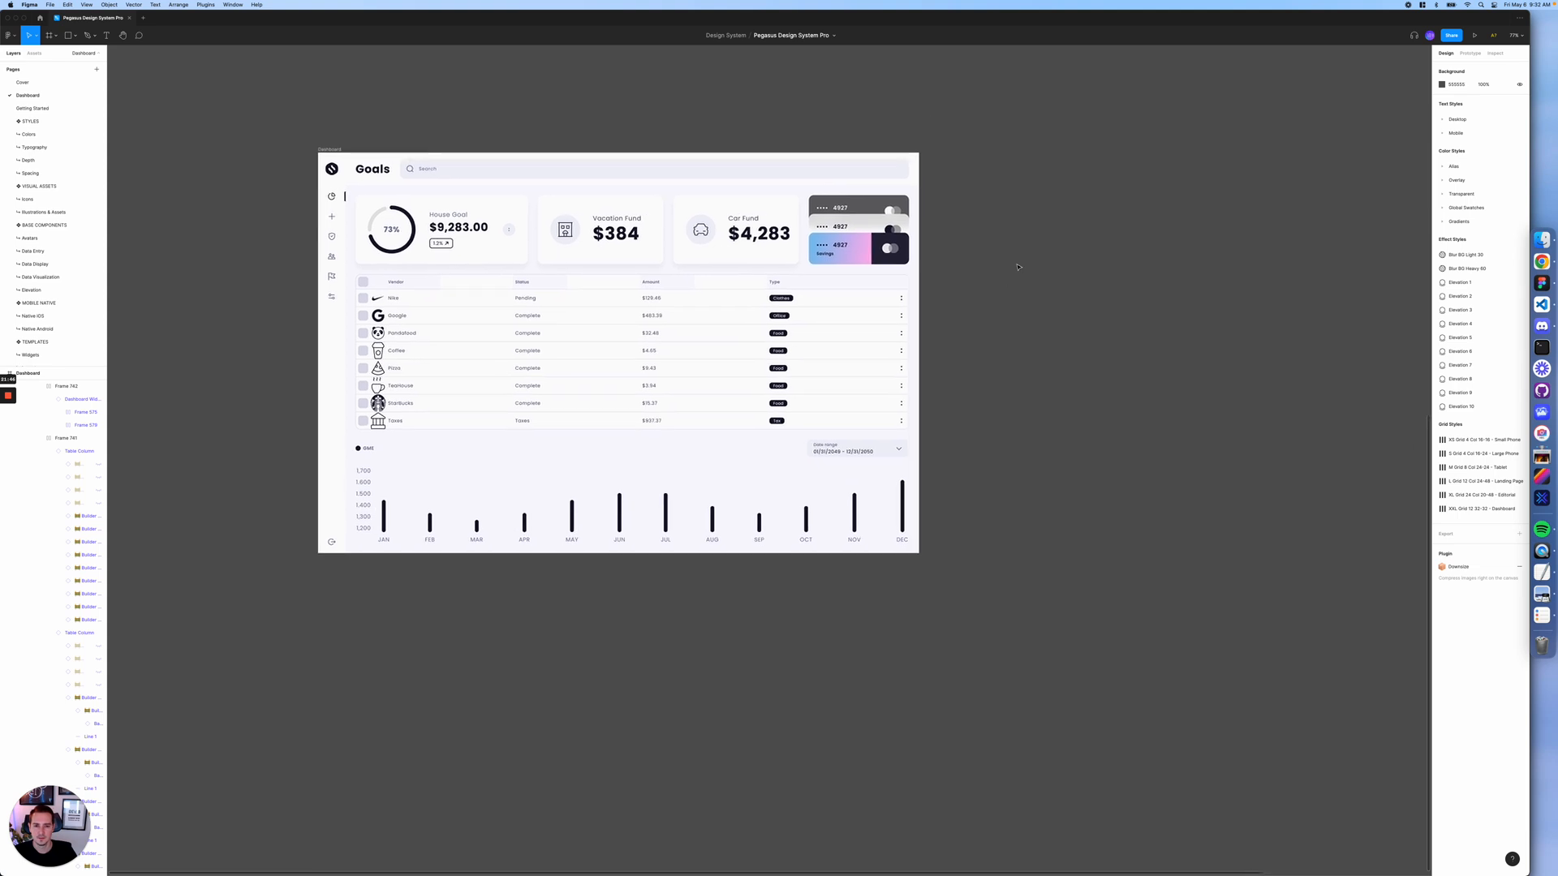
{"action": "scroll", "coordinate": [1018, 266], "scroll_direction": "up", "scroll_amount": 1}
{"action": "scroll", "coordinate": [1018, 266], "scroll_direction": "right", "scroll_amount": 1}
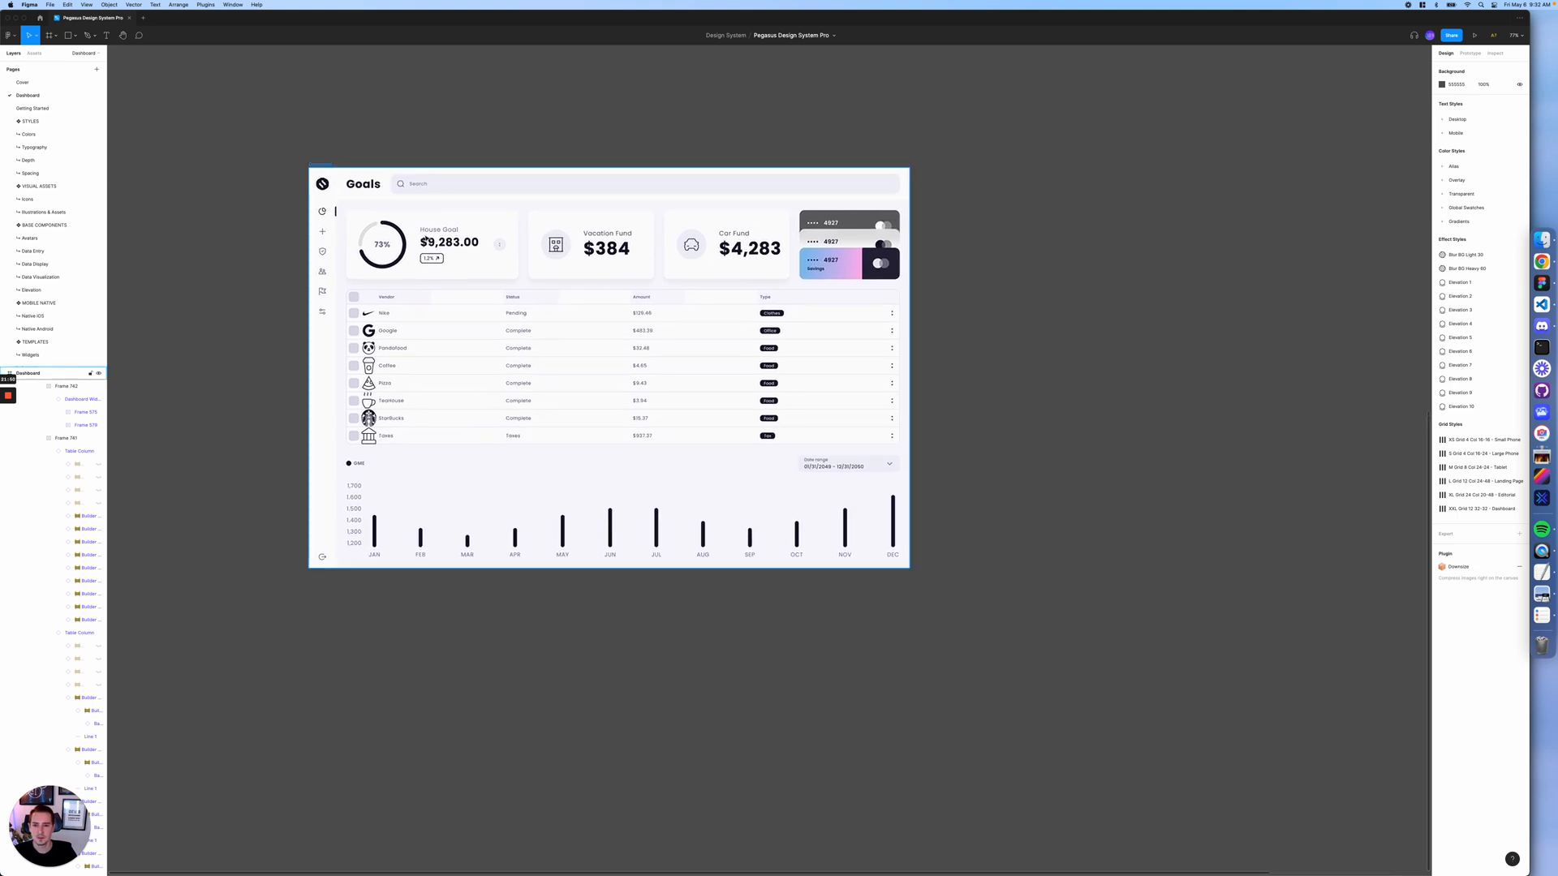
{"action": "left_click", "coordinate": [422, 236]}
{"action": "double_click", "coordinate": [423, 236]}
{"action": "double_click", "coordinate": [423, 236]}
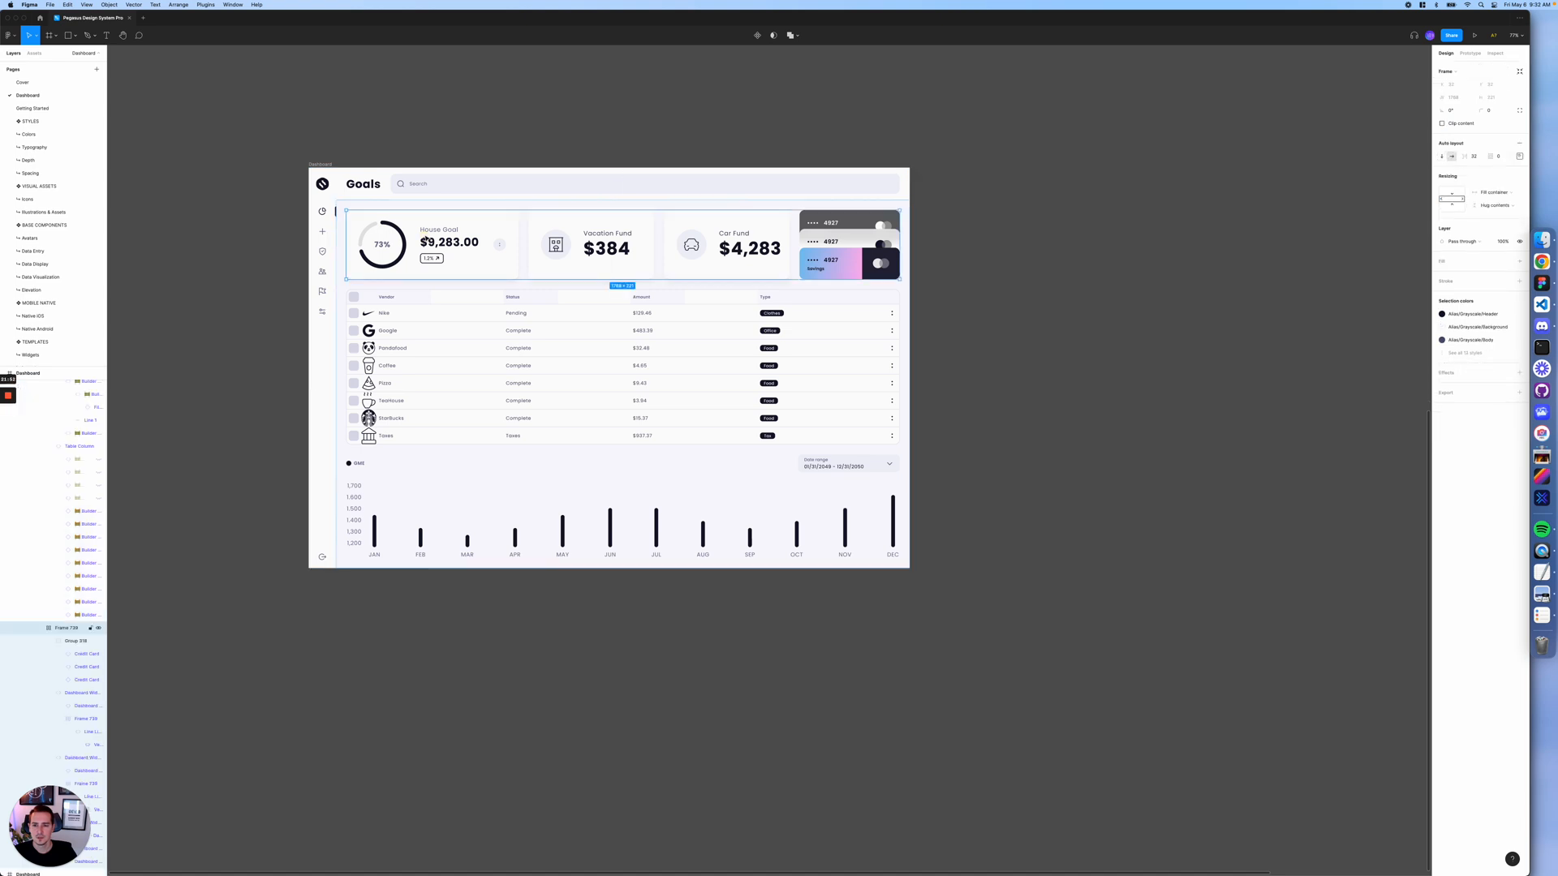
{"action": "double_click", "coordinate": [424, 236]}
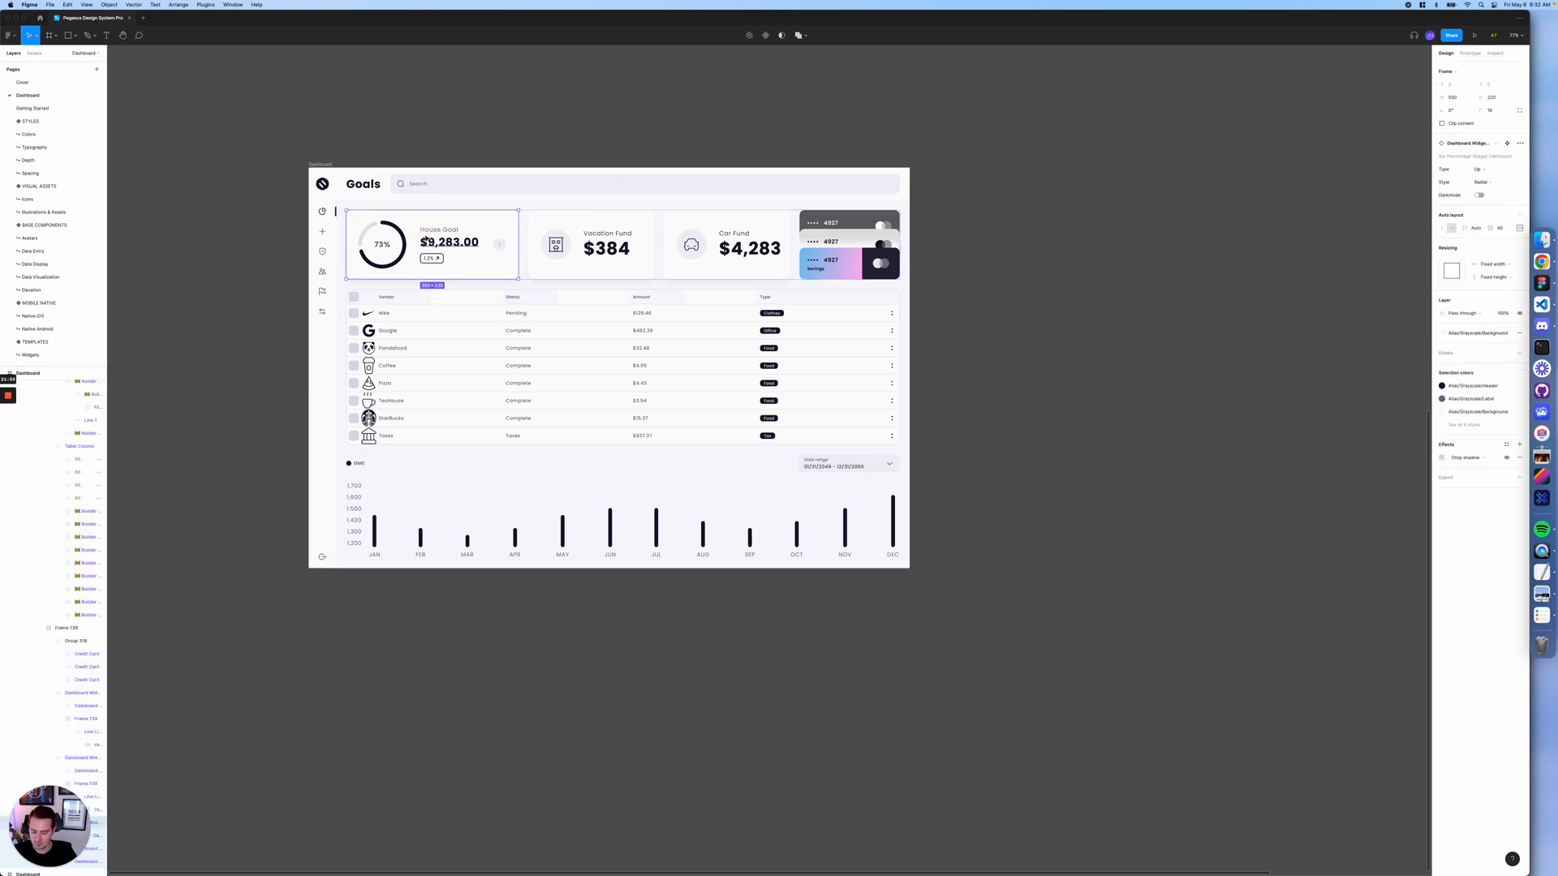
{"action": "key", "text": "Delete"}
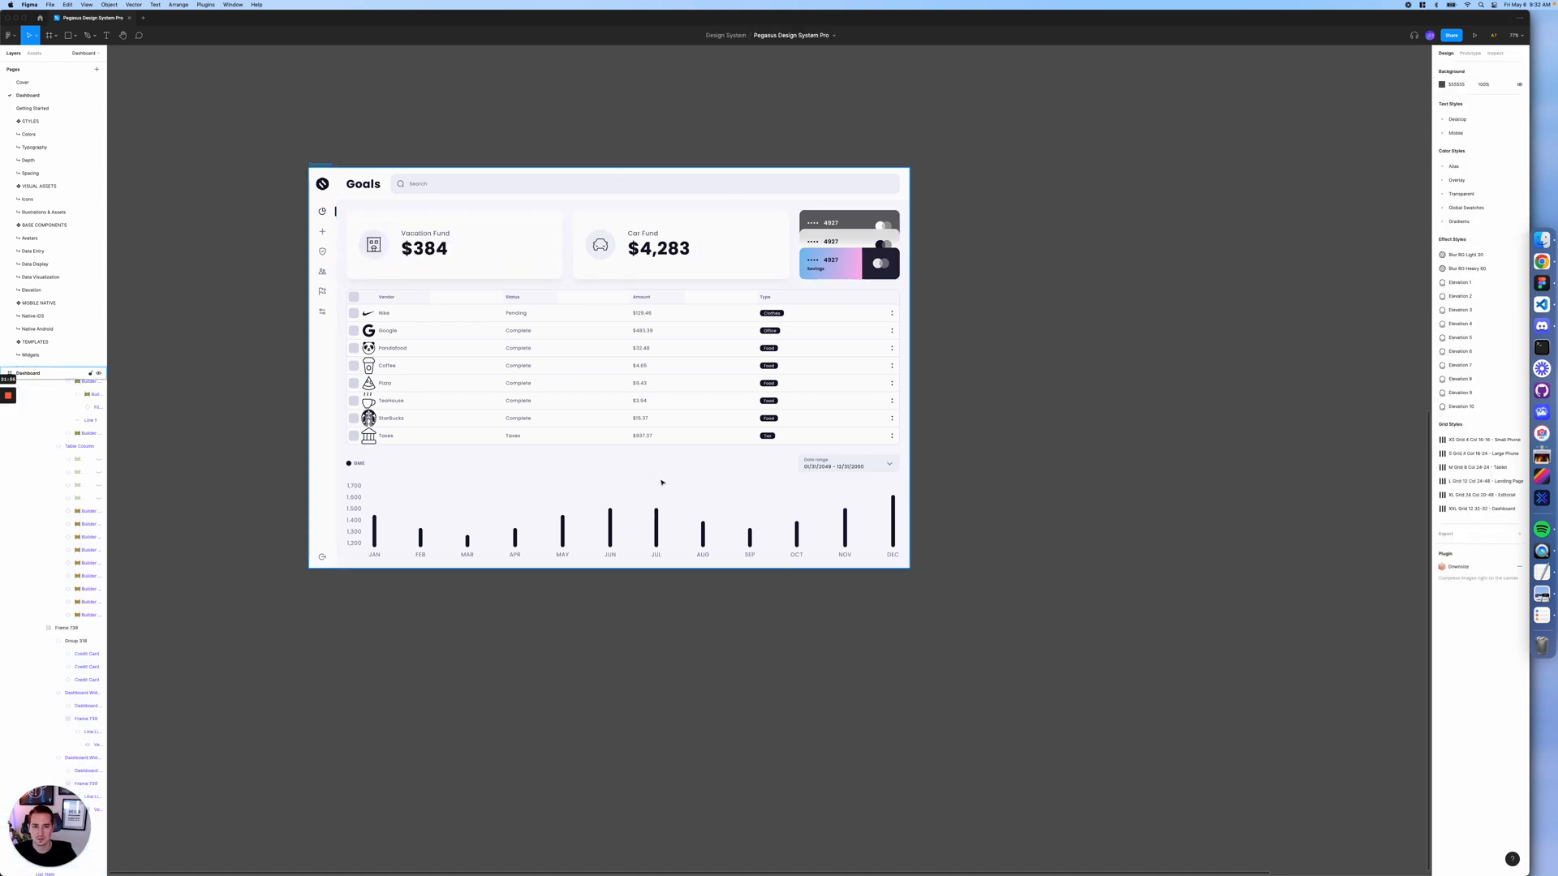
- Paste the House Goal widget into the bar chart row beside the chart and set its height to fill container
{"action": "left_click", "coordinate": [676, 509]}
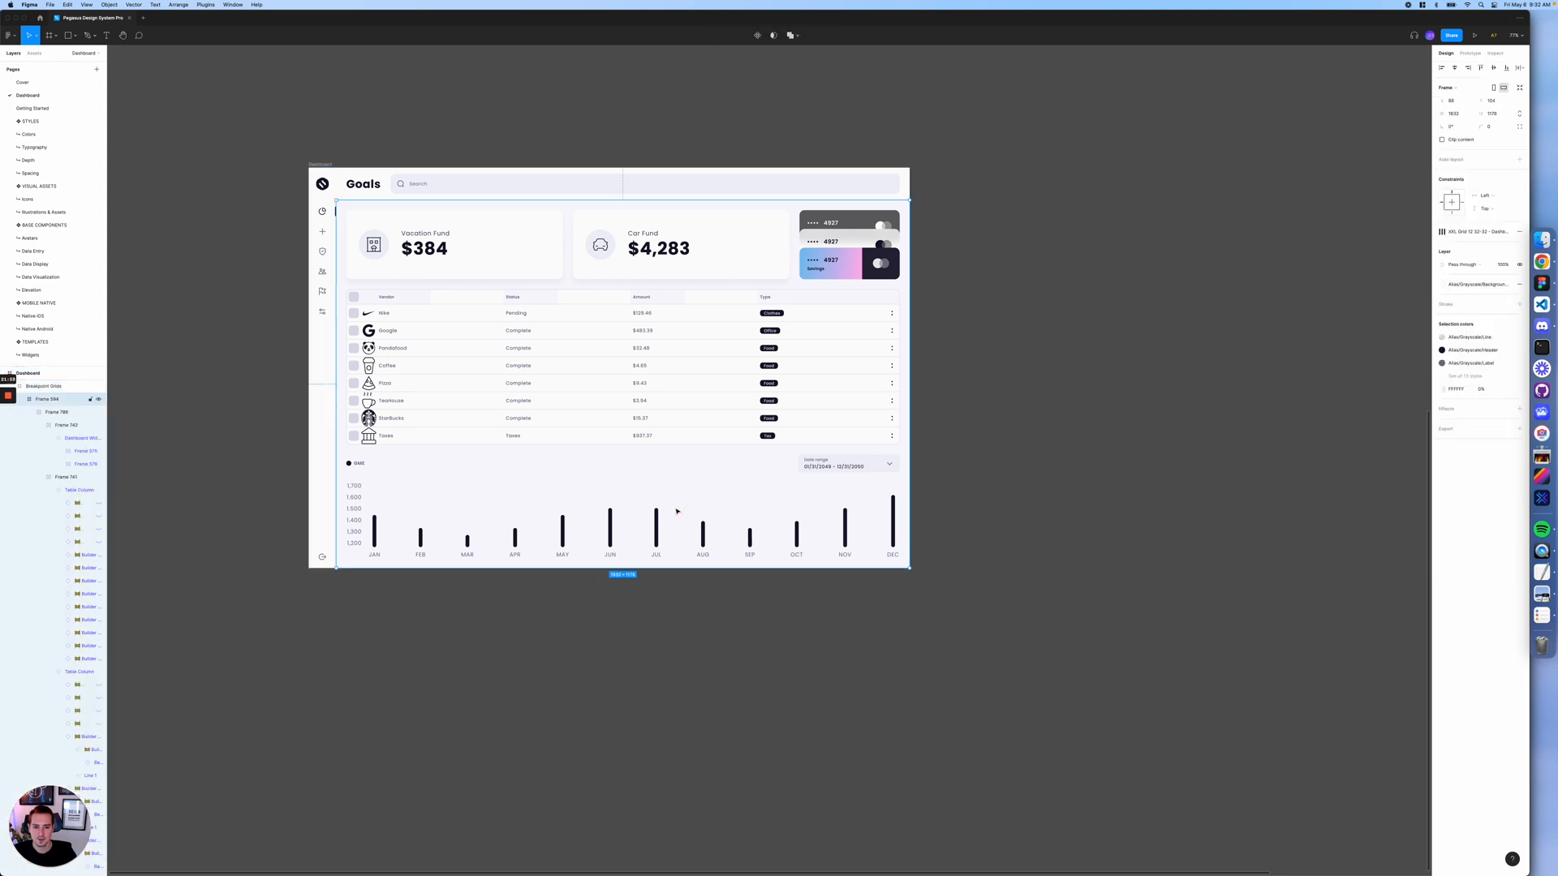
{"action": "double_click", "coordinate": [677, 511]}
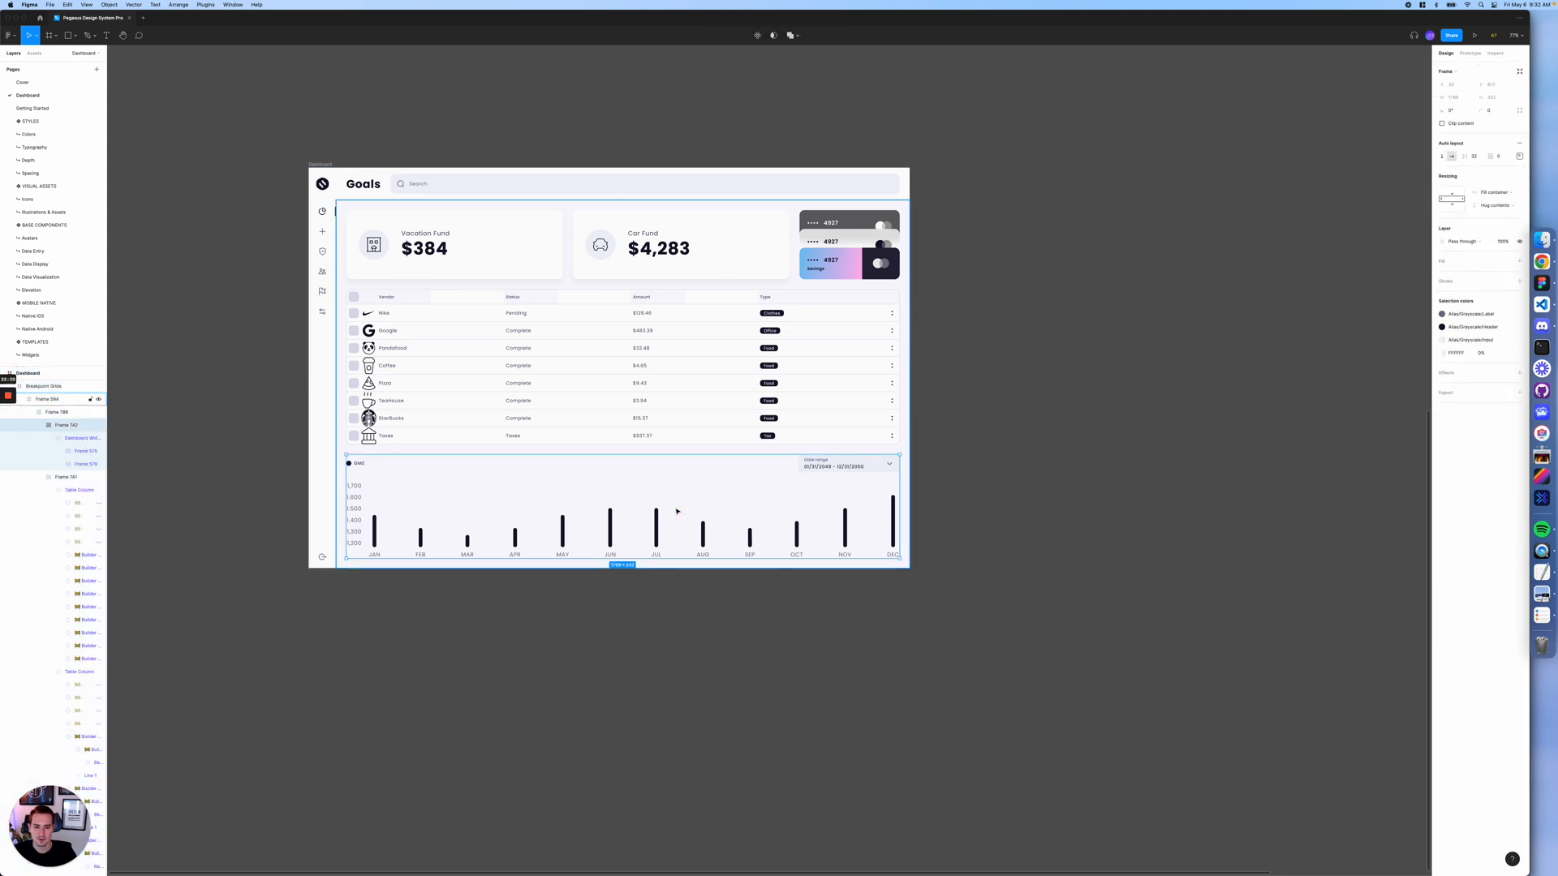
{"action": "key", "text": "cmd+v"}
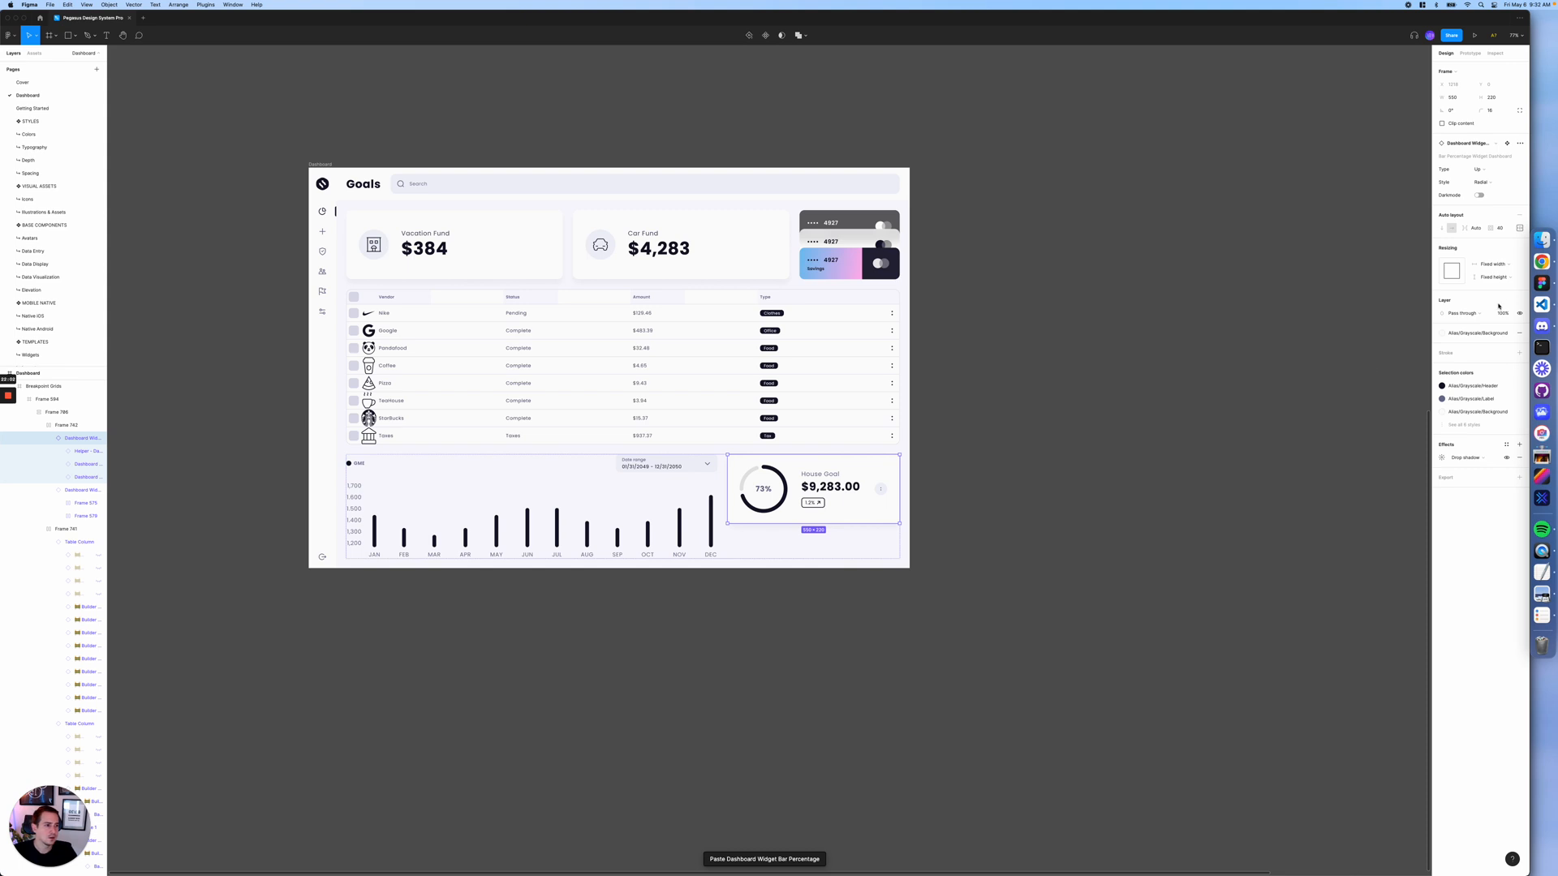
{"action": "left_click", "coordinate": [1495, 278]}
{"action": "left_click", "coordinate": [1495, 296]}
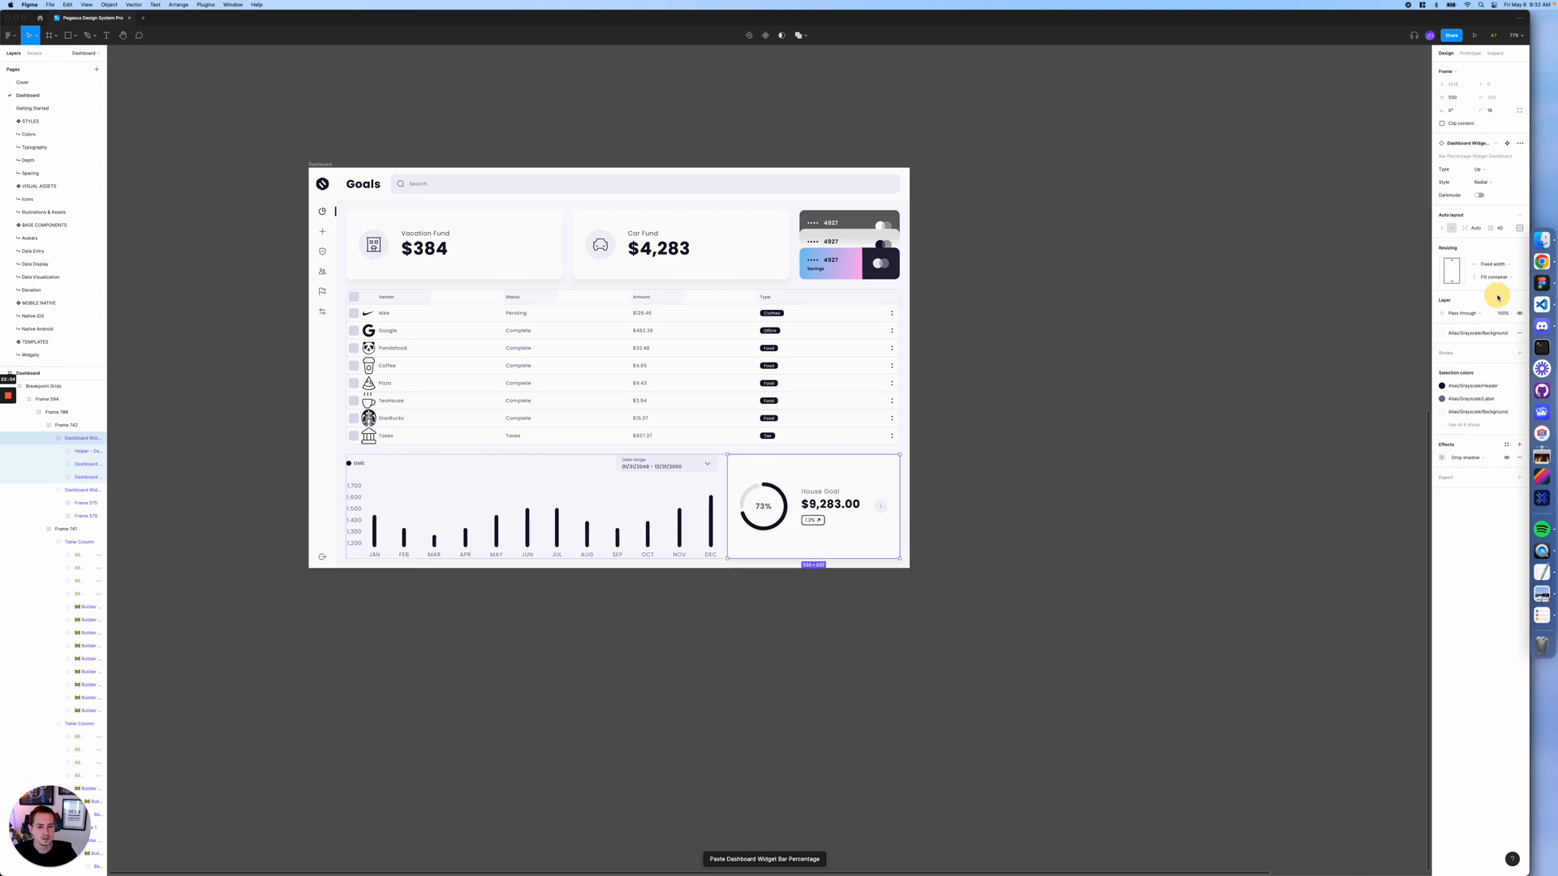
{"action": "left_click", "coordinate": [1032, 444]}
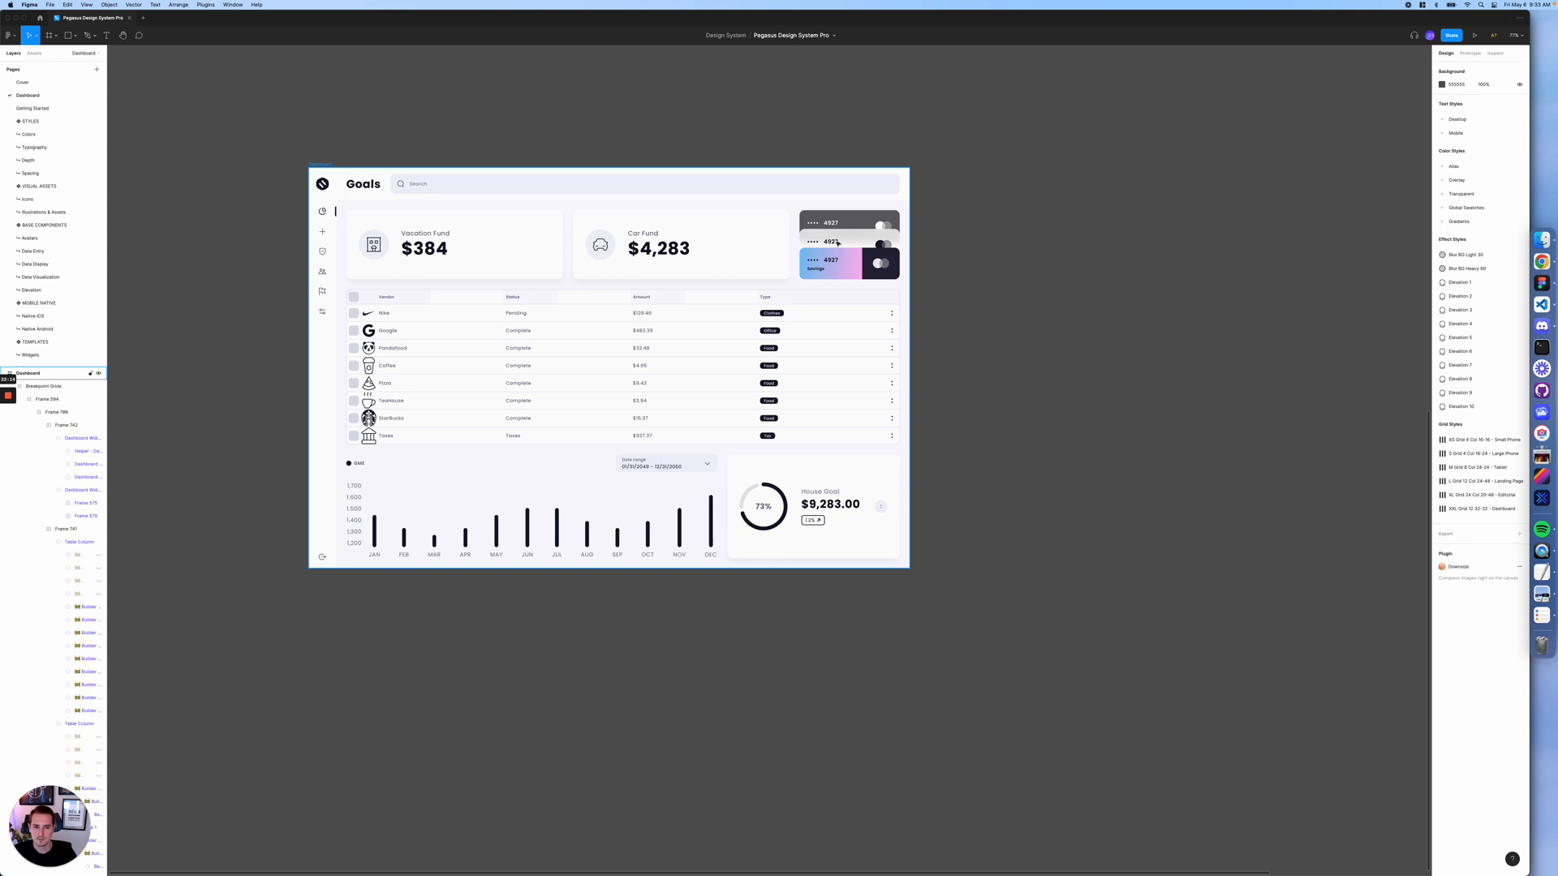
- Try the vendor table below the row with the bar chart and House Goal widget
{"action": "left_click", "coordinate": [728, 359]}
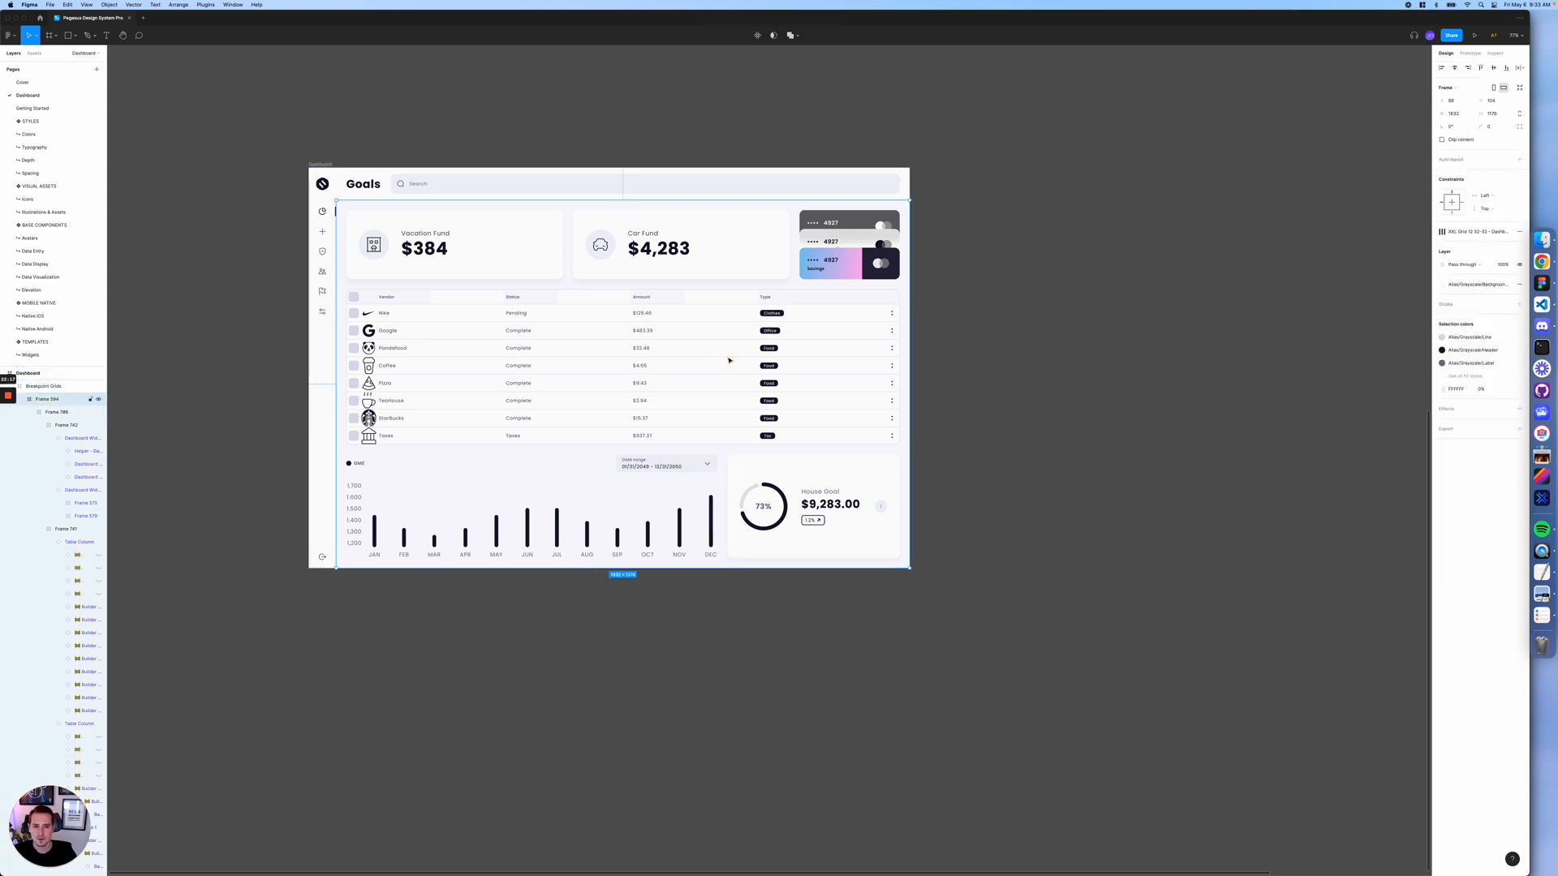
{"action": "double_click", "coordinate": [729, 361]}
{"action": "double_click", "coordinate": [729, 361]}
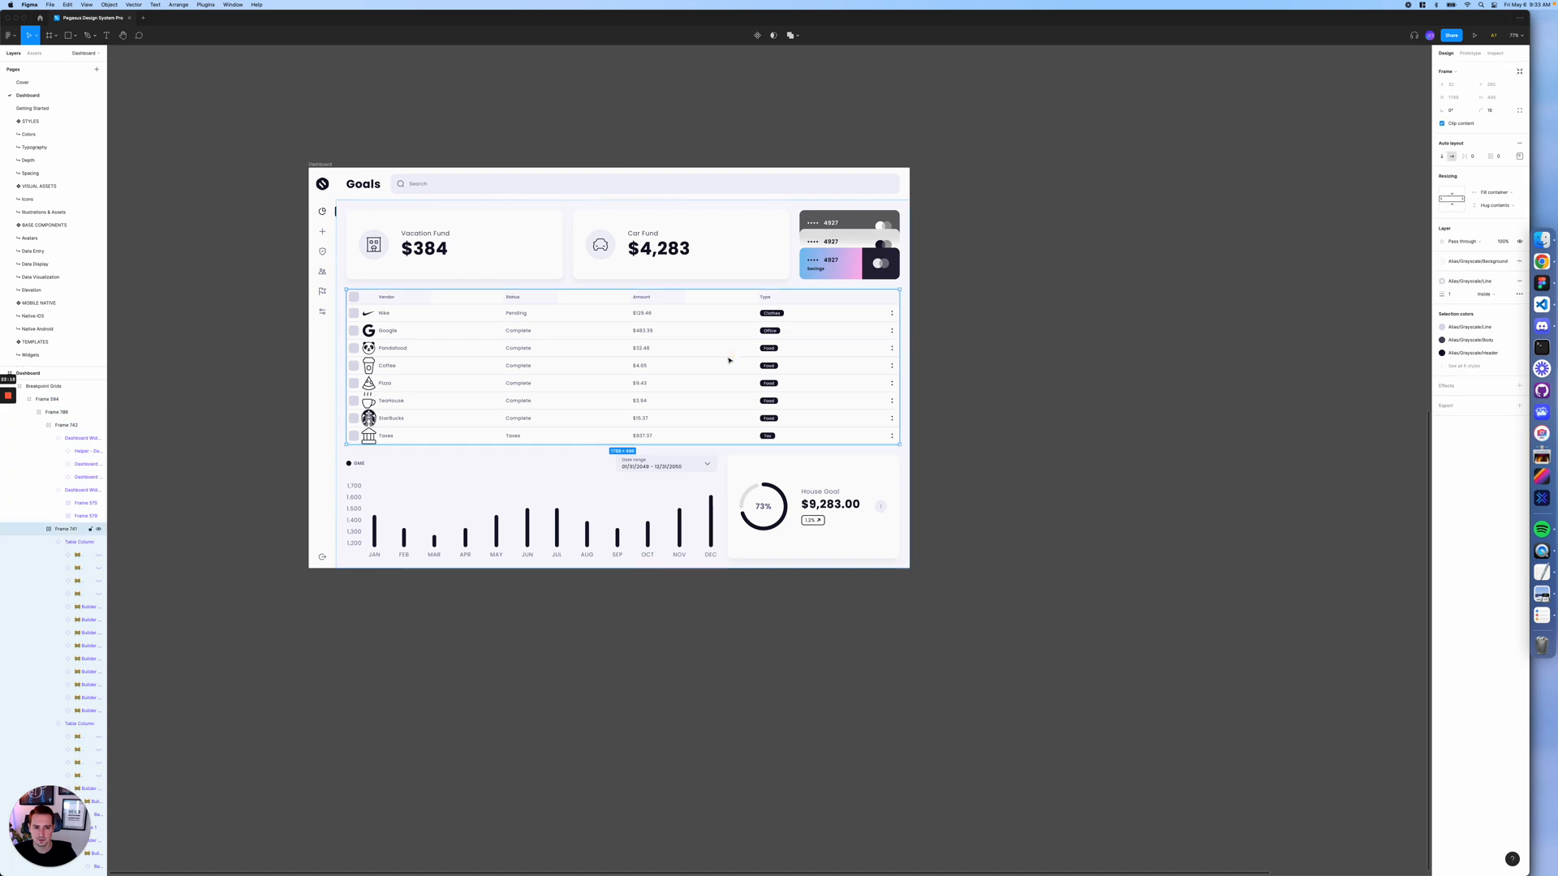
{"action": "key", "text": "Down"}
{"action": "left_click", "coordinate": [1016, 370]}
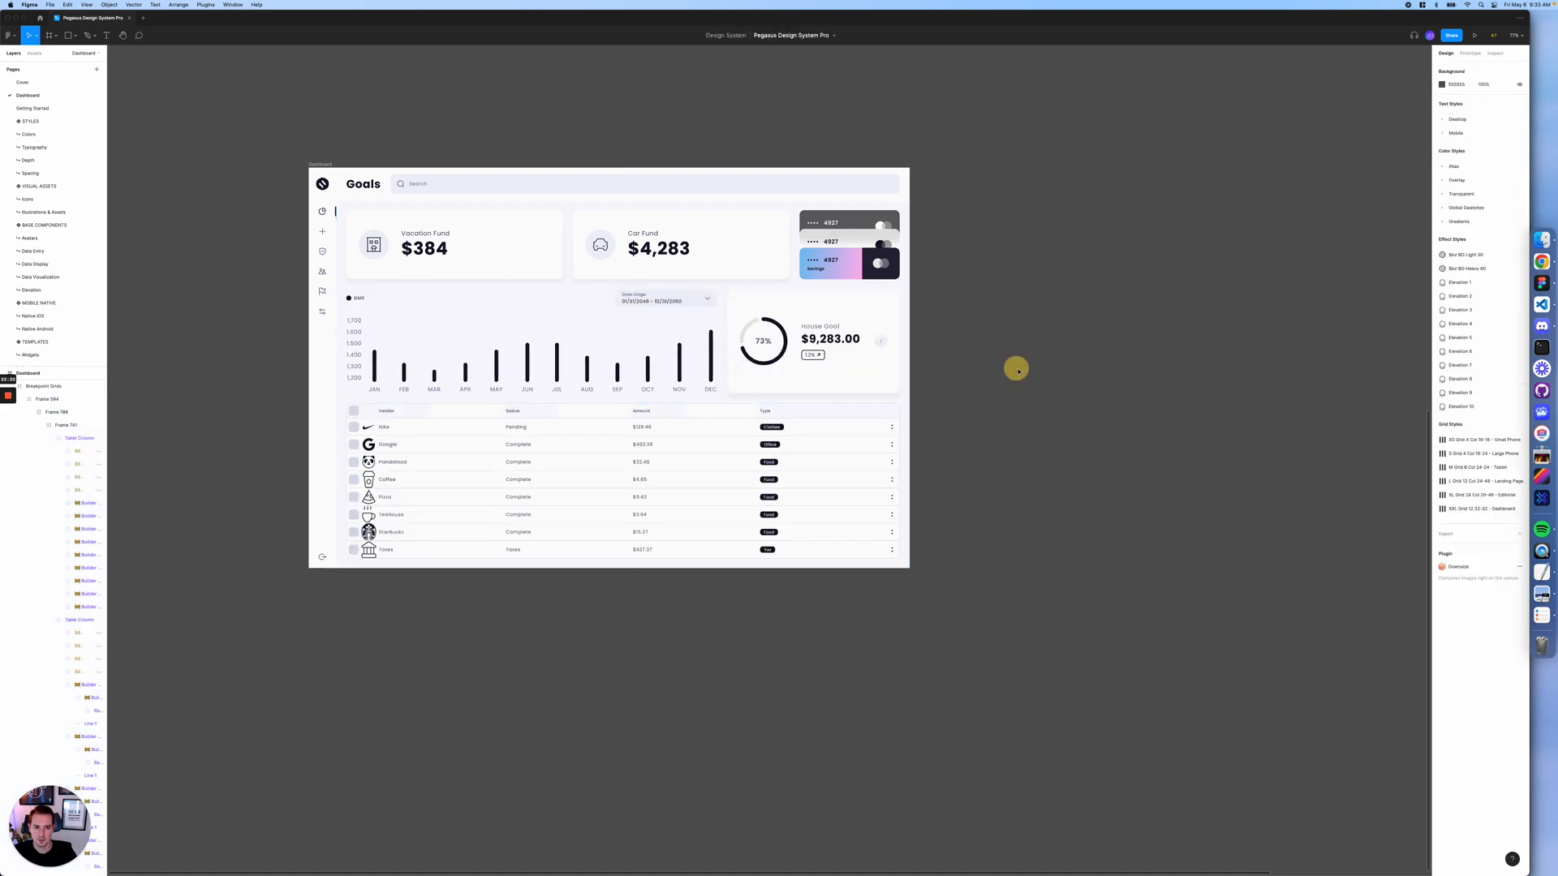
- Move the vendor table back above the bar chart row
{"action": "double_click", "coordinate": [759, 469]}
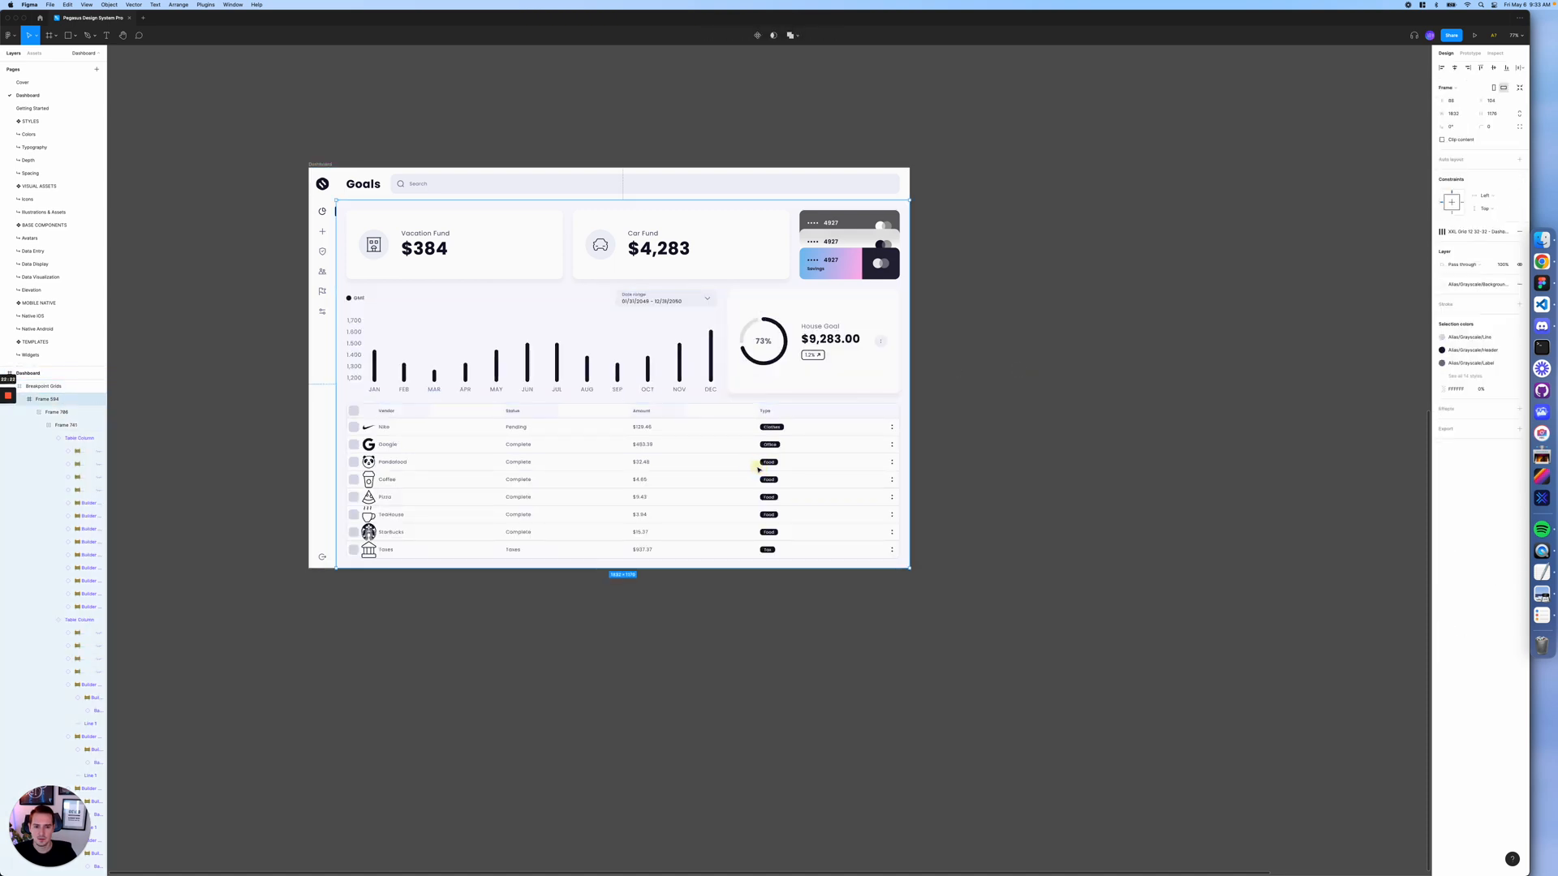
{"action": "double_click", "coordinate": [759, 469]}
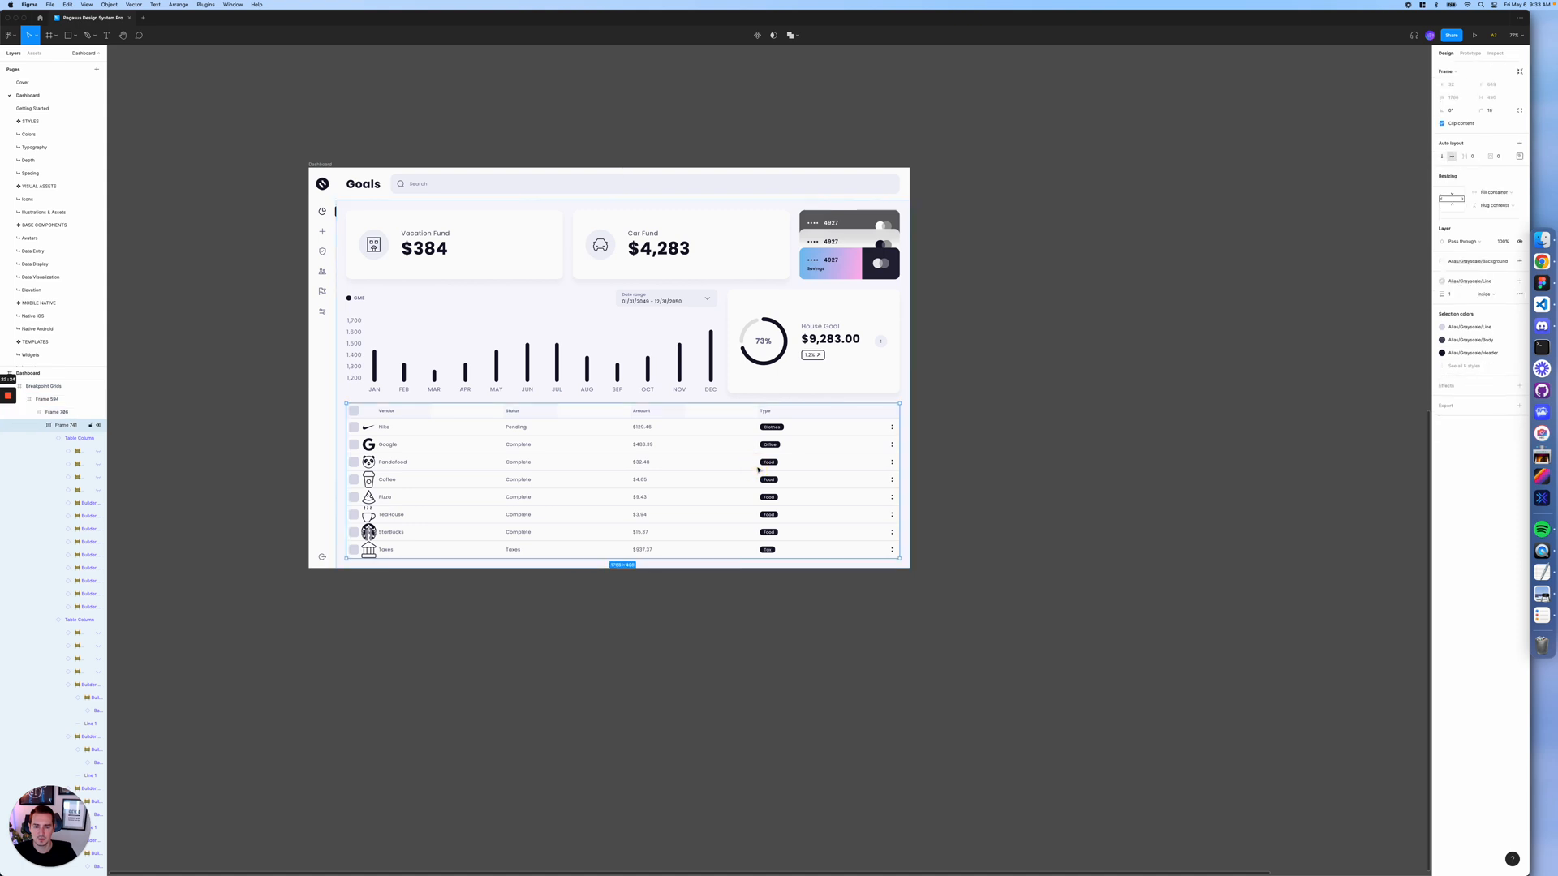
{"action": "key", "text": "Up"}
- Duplicate the whole Dashboard frame and place the copy beside the original with a wide gap between them
{"action": "left_click", "coordinate": [322, 164]}
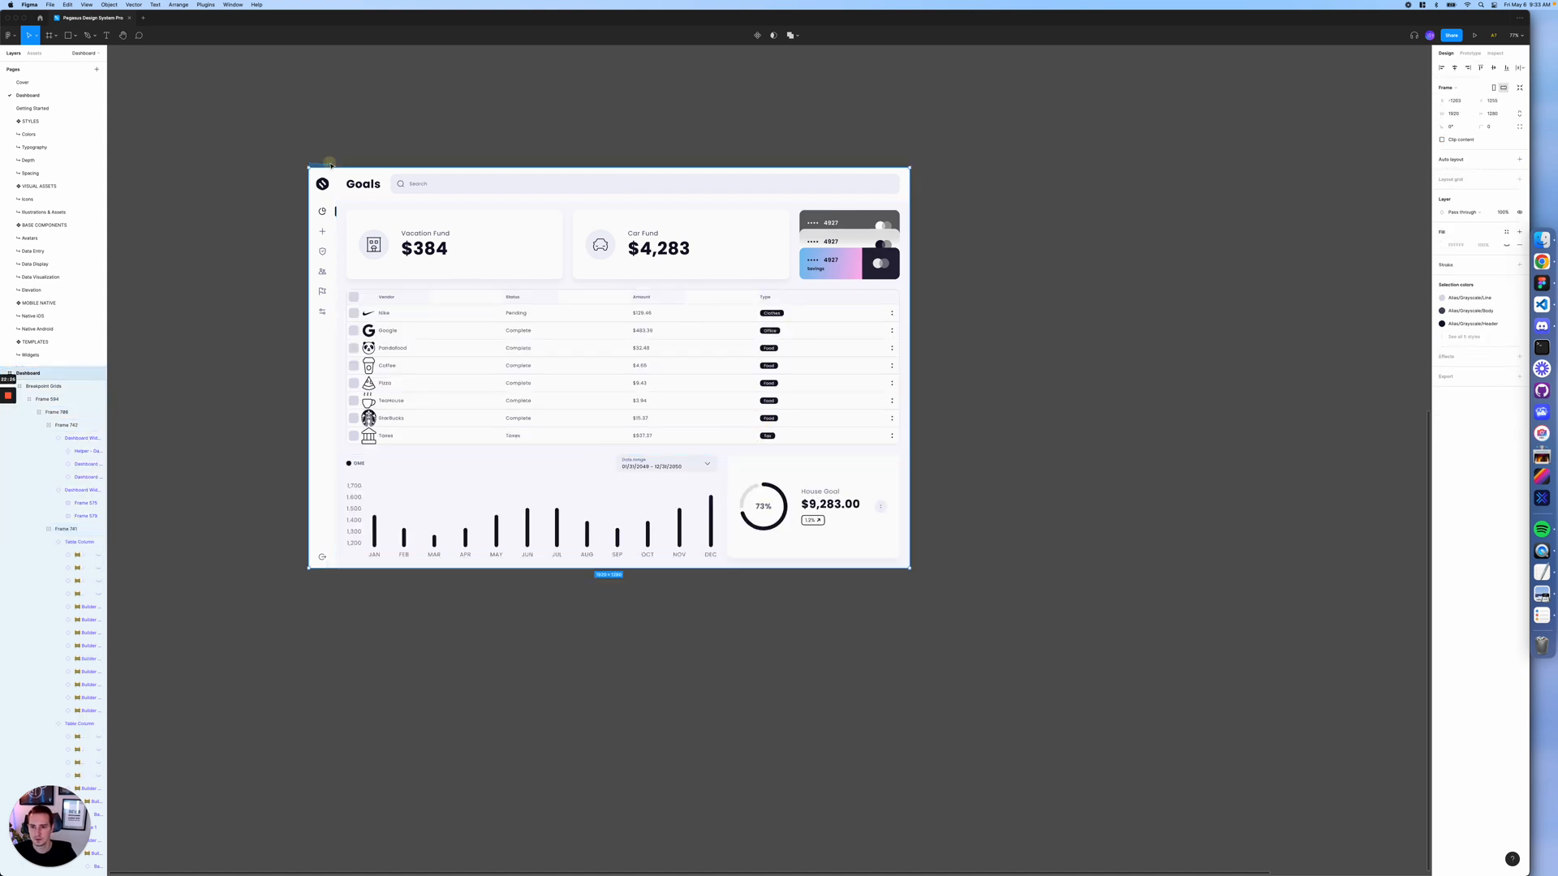
{"action": "left_click_drag", "start_coordinate": [324, 165], "coordinate": [984, 141]}
{"action": "scroll", "coordinate": [984, 143], "scroll_direction": "right", "scroll_amount": 10}
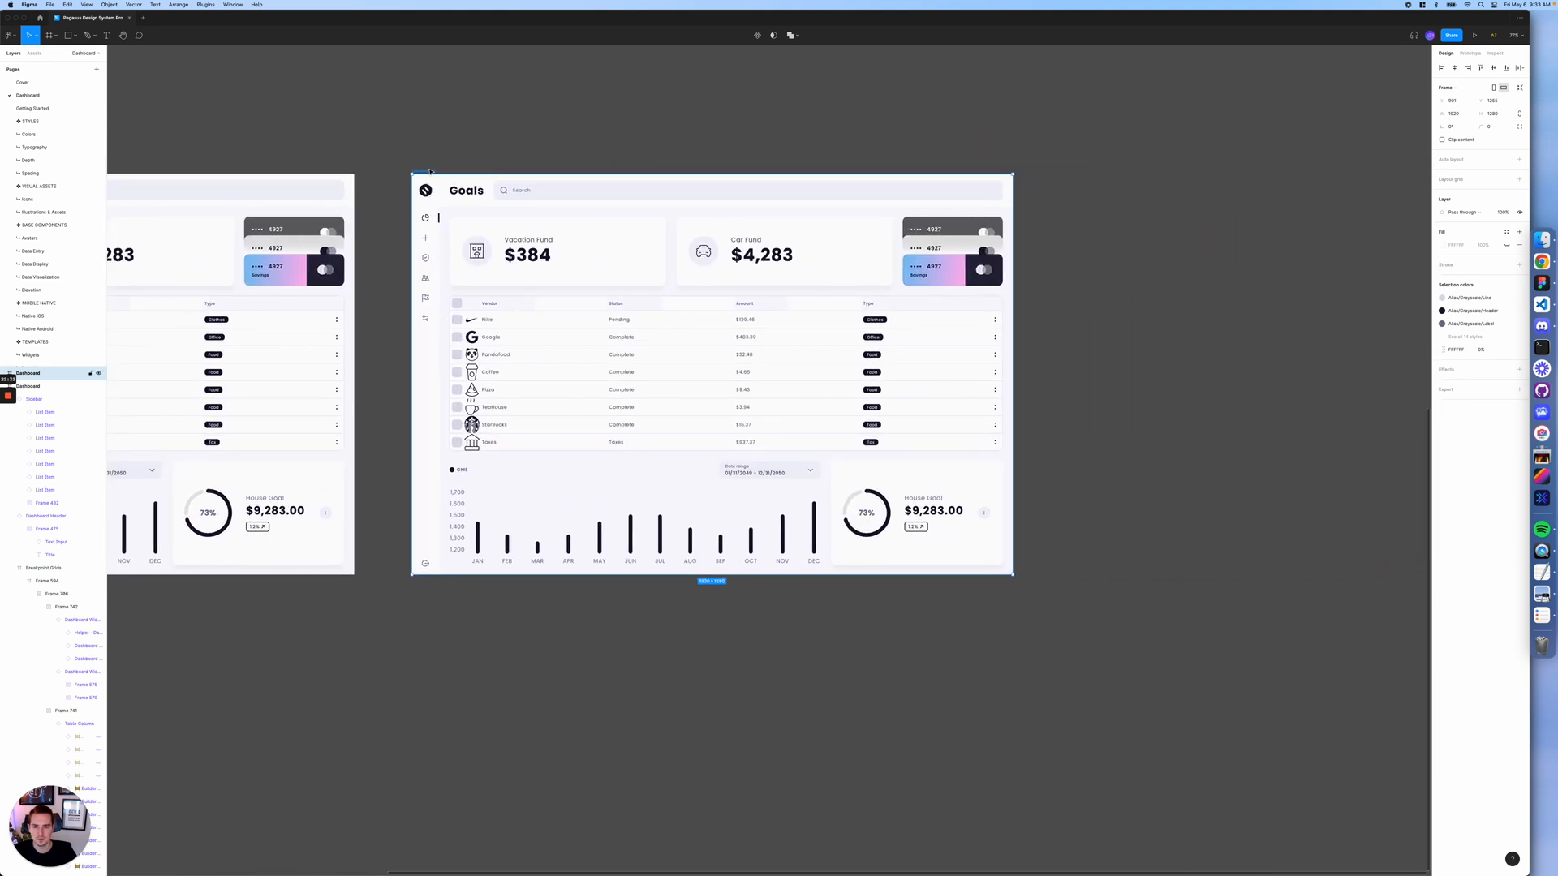
{"action": "left_click_drag", "start_coordinate": [430, 170], "coordinate": [625, 153]}
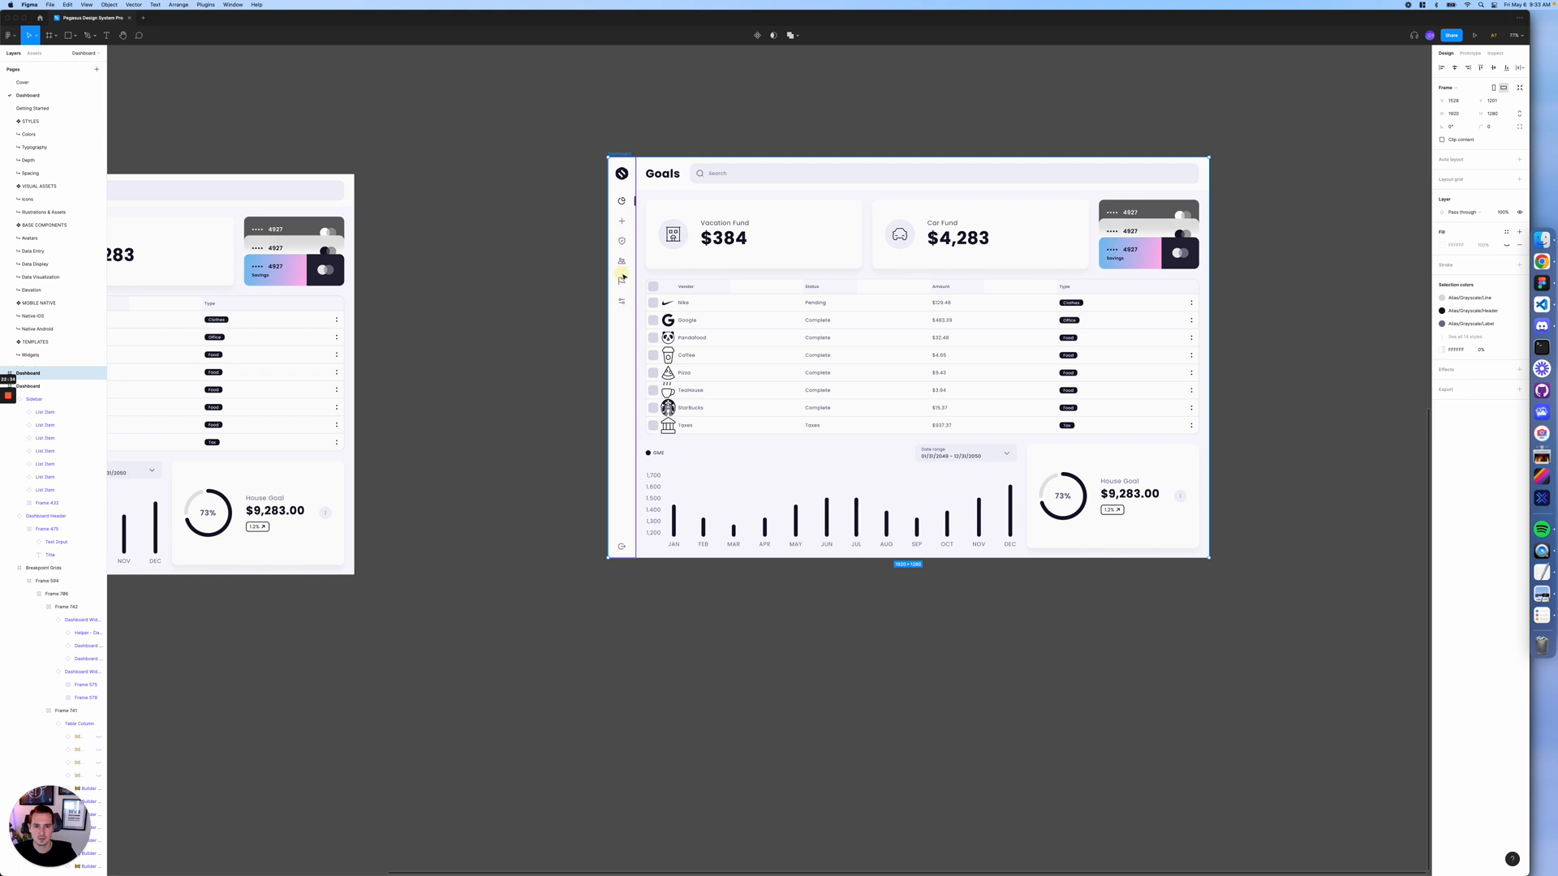
- Turn off the compressed option and turn on dark mode for the sidebar in the duplicated dashboard
{"action": "left_click", "coordinate": [624, 278]}
{"action": "left_click", "coordinate": [1479, 172]}
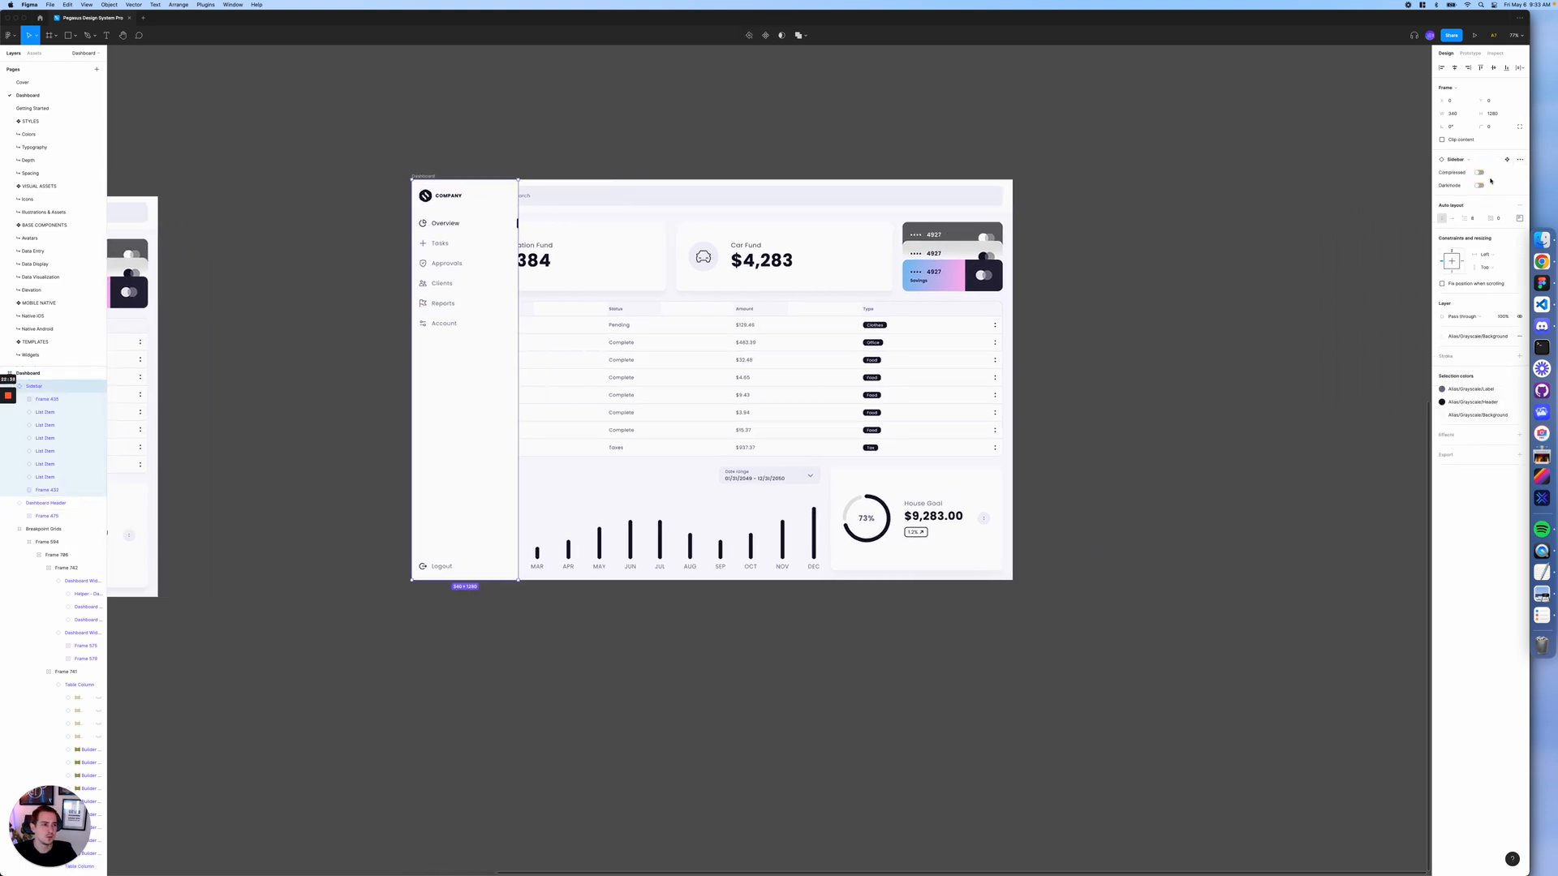
{"action": "left_click", "coordinate": [1479, 185]}
- Switch the dashboard header to dark mode and shorten it so it starts at the expanded sidebar's edge
{"action": "left_click", "coordinate": [822, 196]}
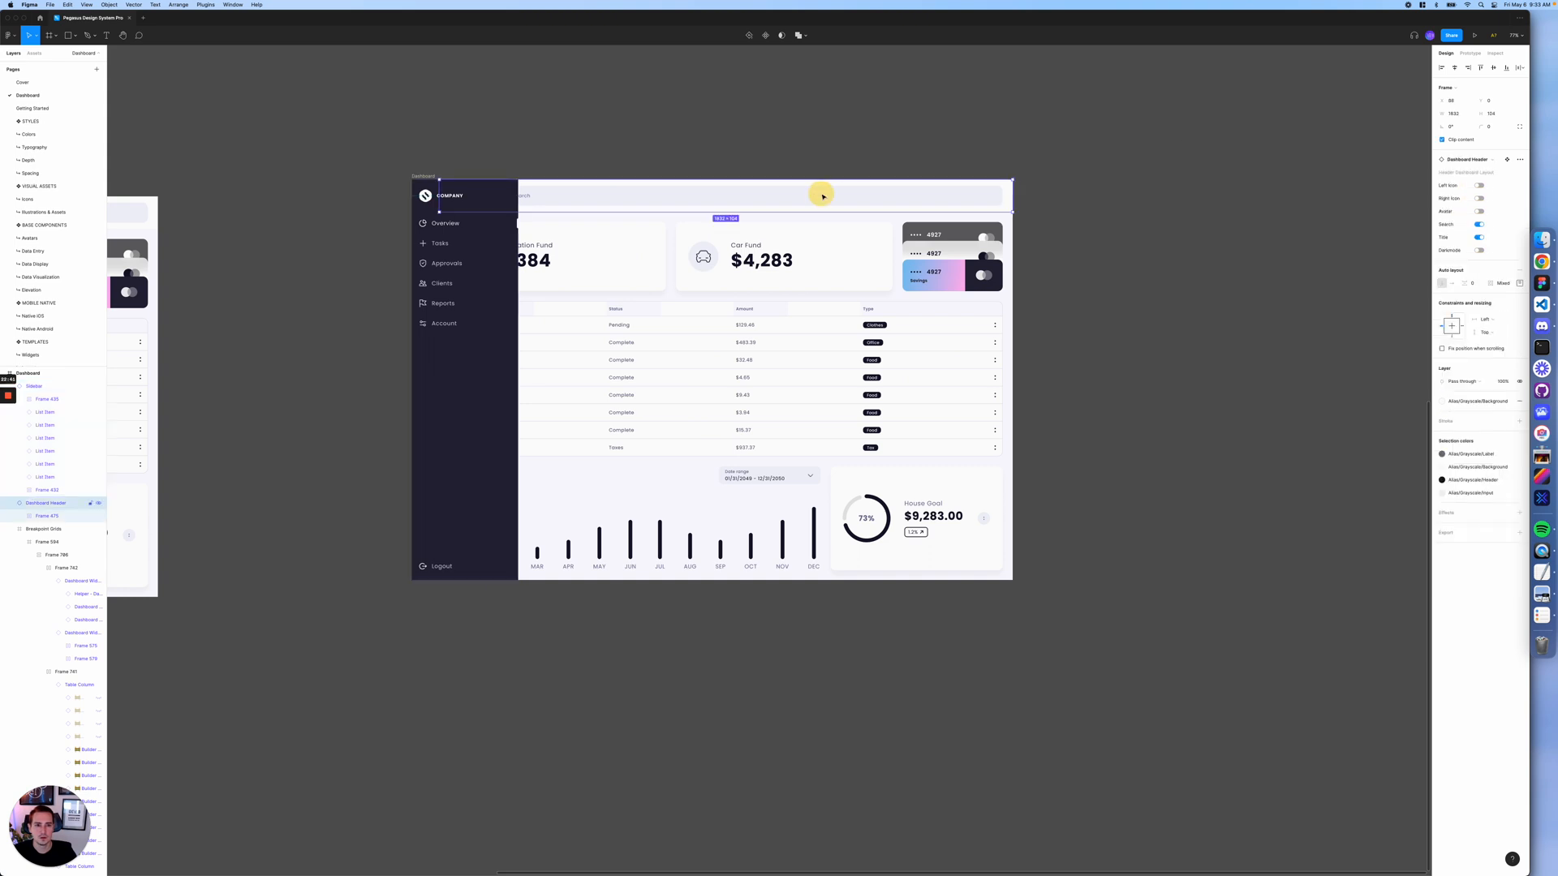
{"action": "left_click", "coordinate": [1479, 250]}
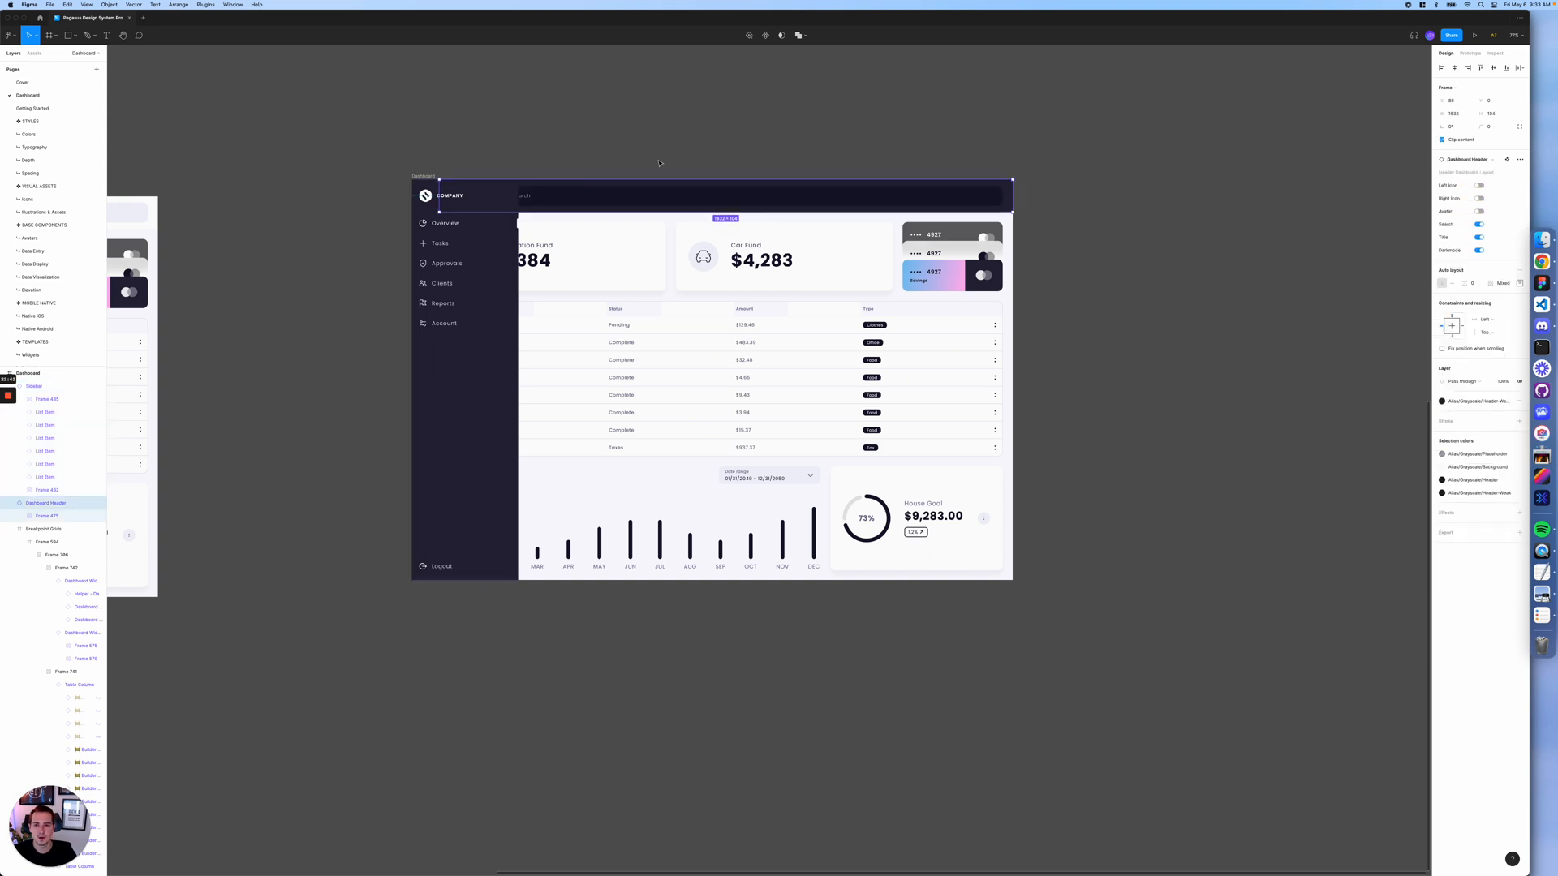
{"action": "left_click_drag", "start_coordinate": [439, 205], "coordinate": [518, 208]}
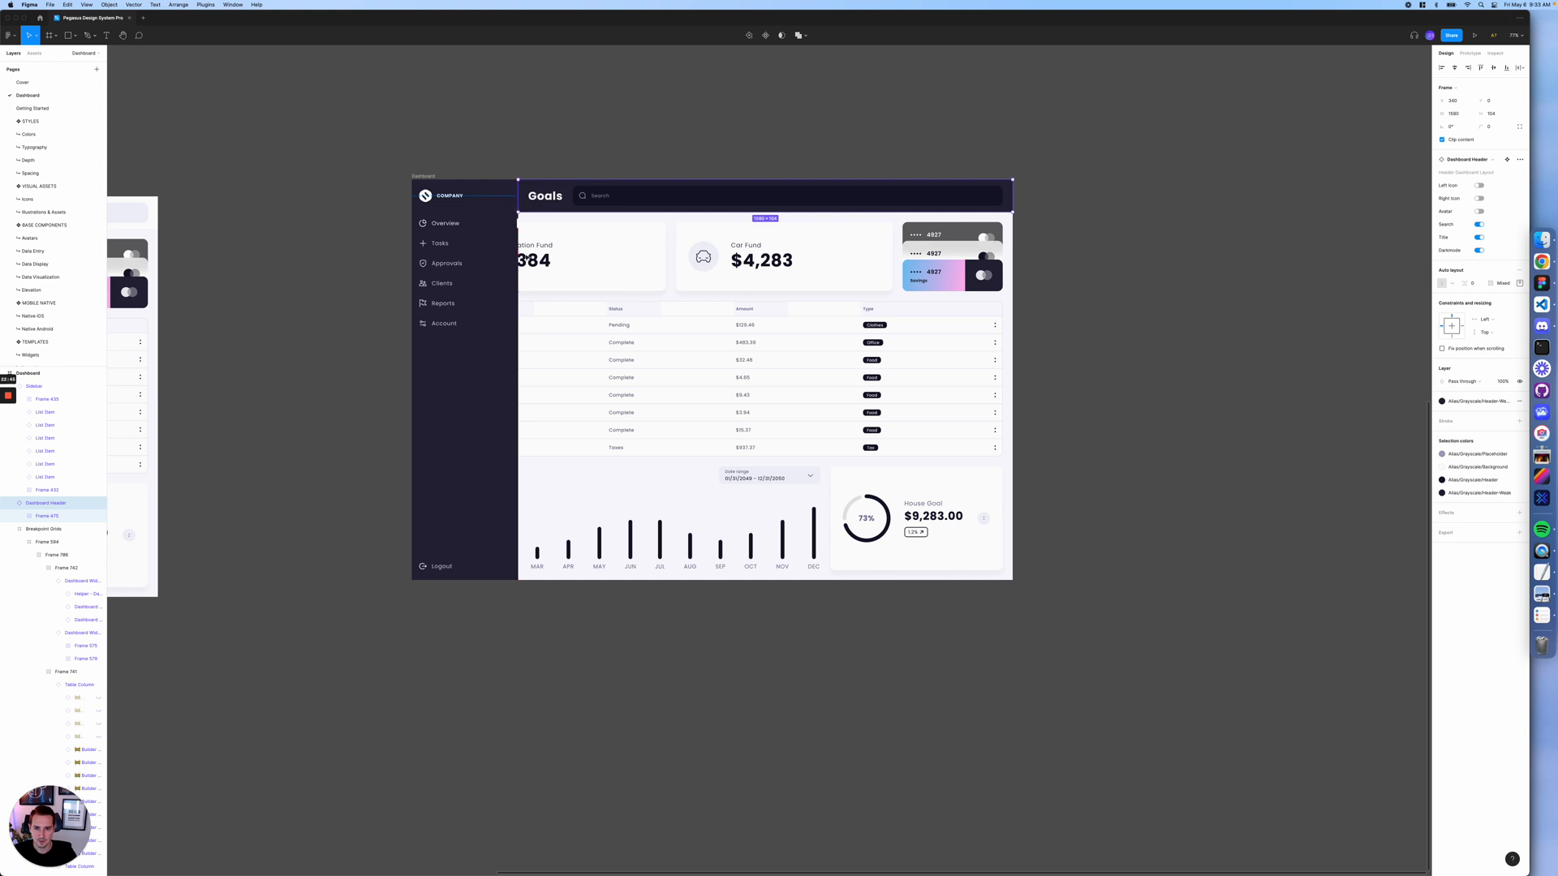
- Resize the main content frame so its left edge meets the expanded sidebar's edge
{"action": "scroll", "coordinate": [500, 305], "scroll_direction": "up", "scroll_amount": 4}
{"action": "scroll", "coordinate": [499, 303], "scroll_direction": "right", "scroll_amount": 2}
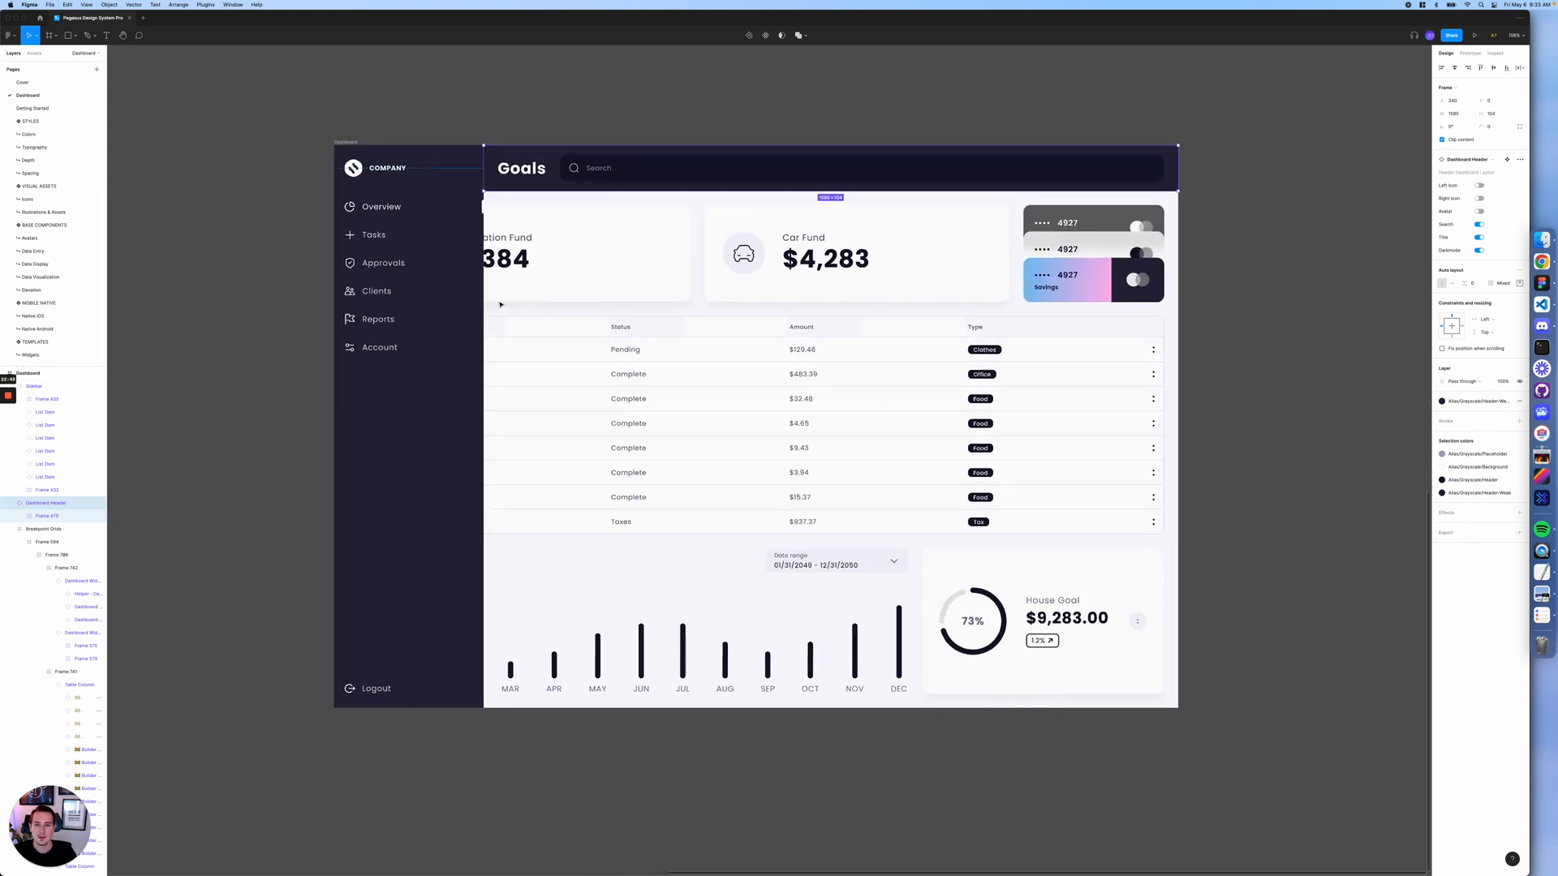
{"action": "left_click", "coordinate": [523, 274]}
{"action": "double_click", "coordinate": [523, 272]}
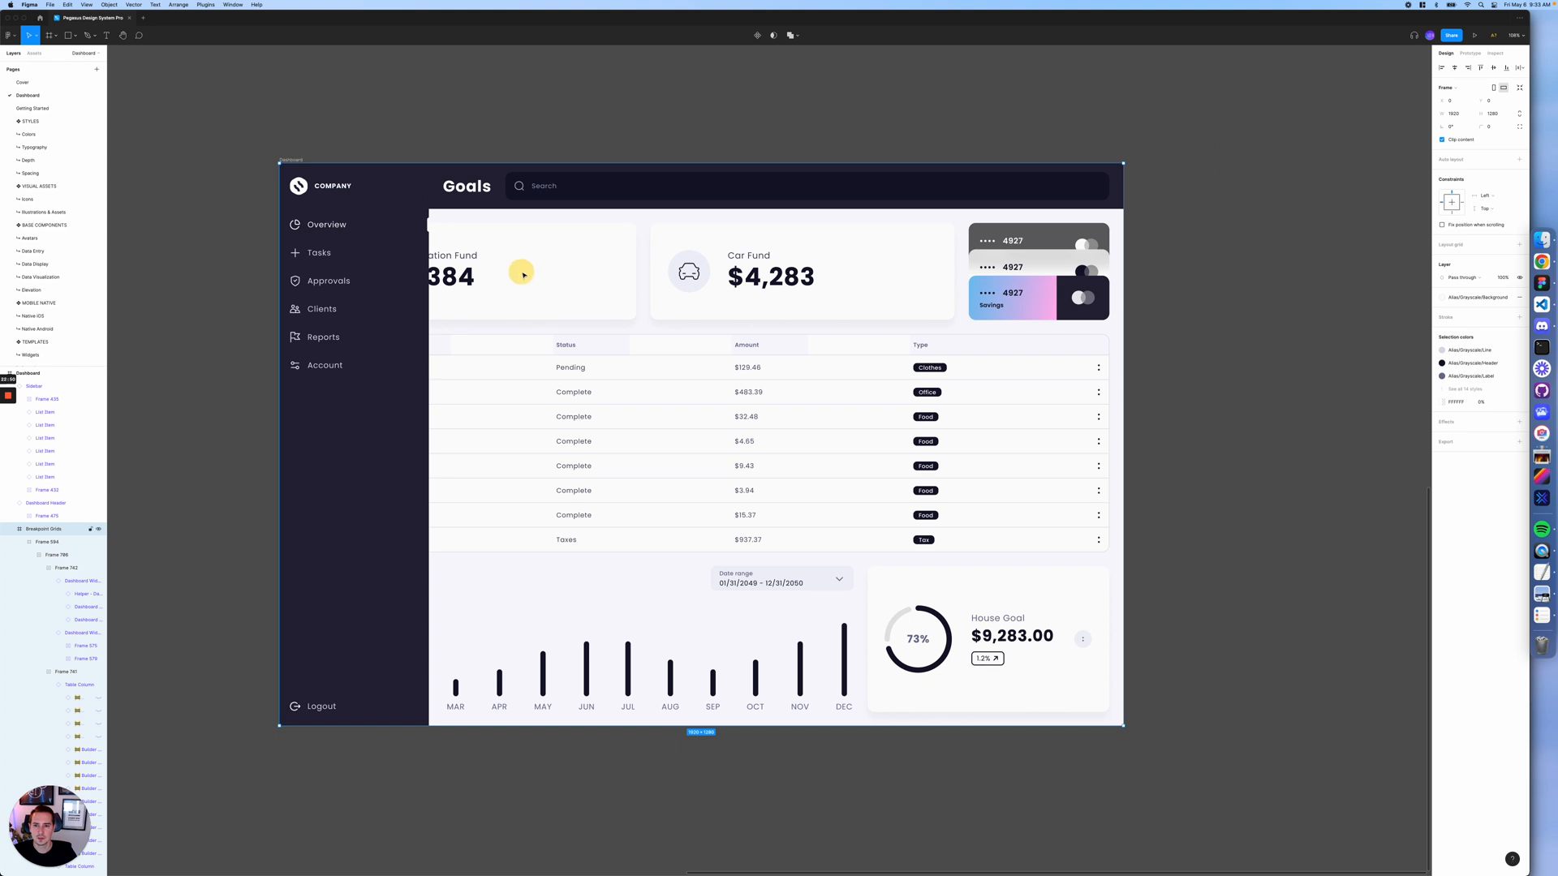
{"action": "left_click_drag", "start_coordinate": [317, 276], "coordinate": [429, 271]}
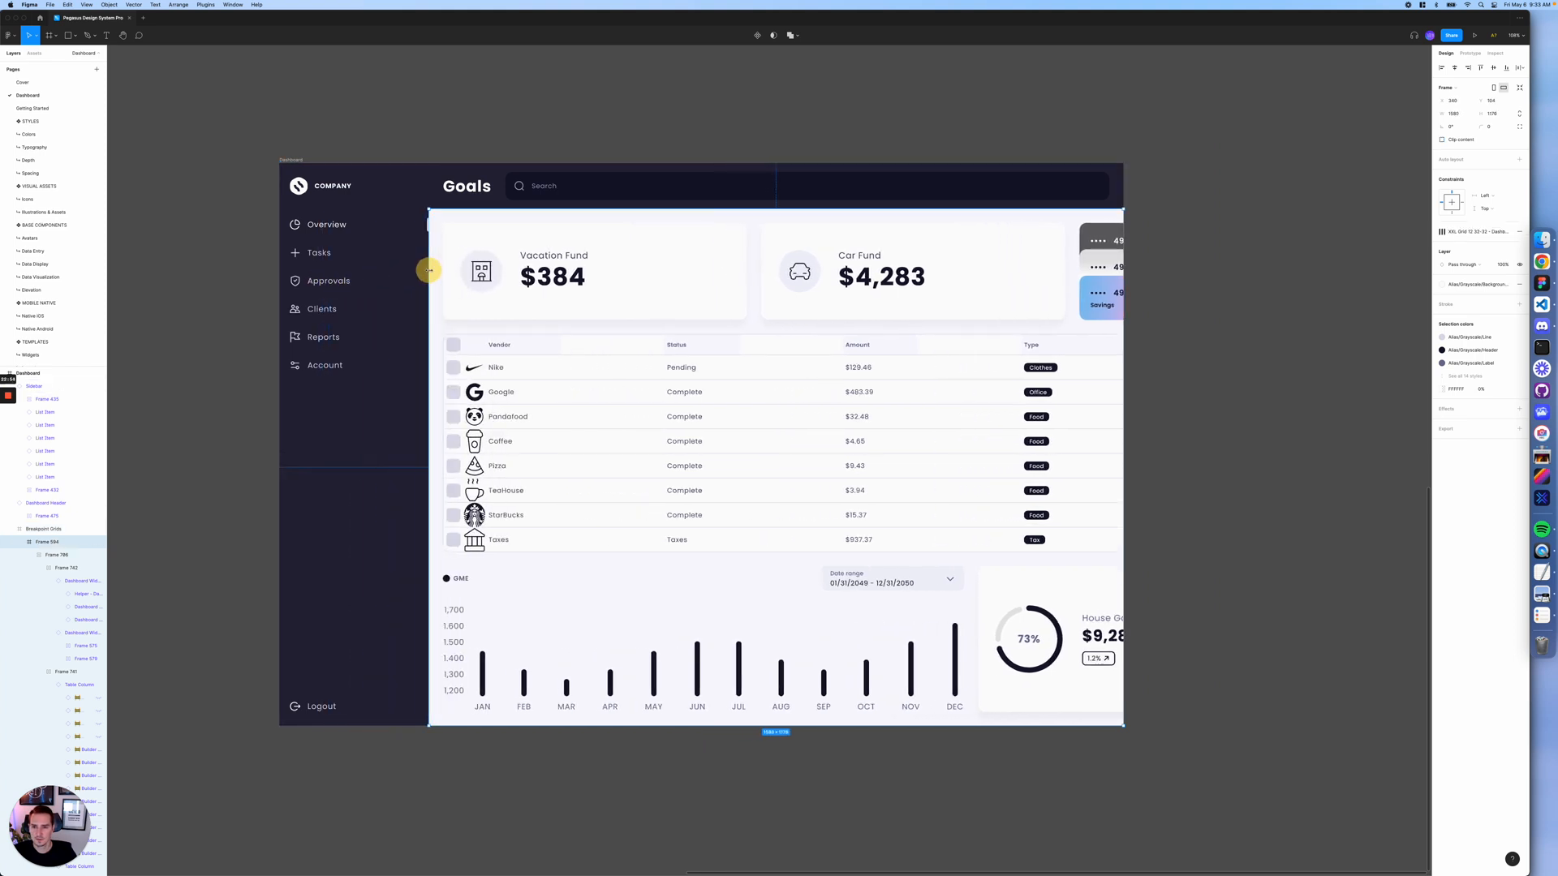
{"action": "scroll", "coordinate": [428, 270], "scroll_direction": "up", "scroll_amount": 10}
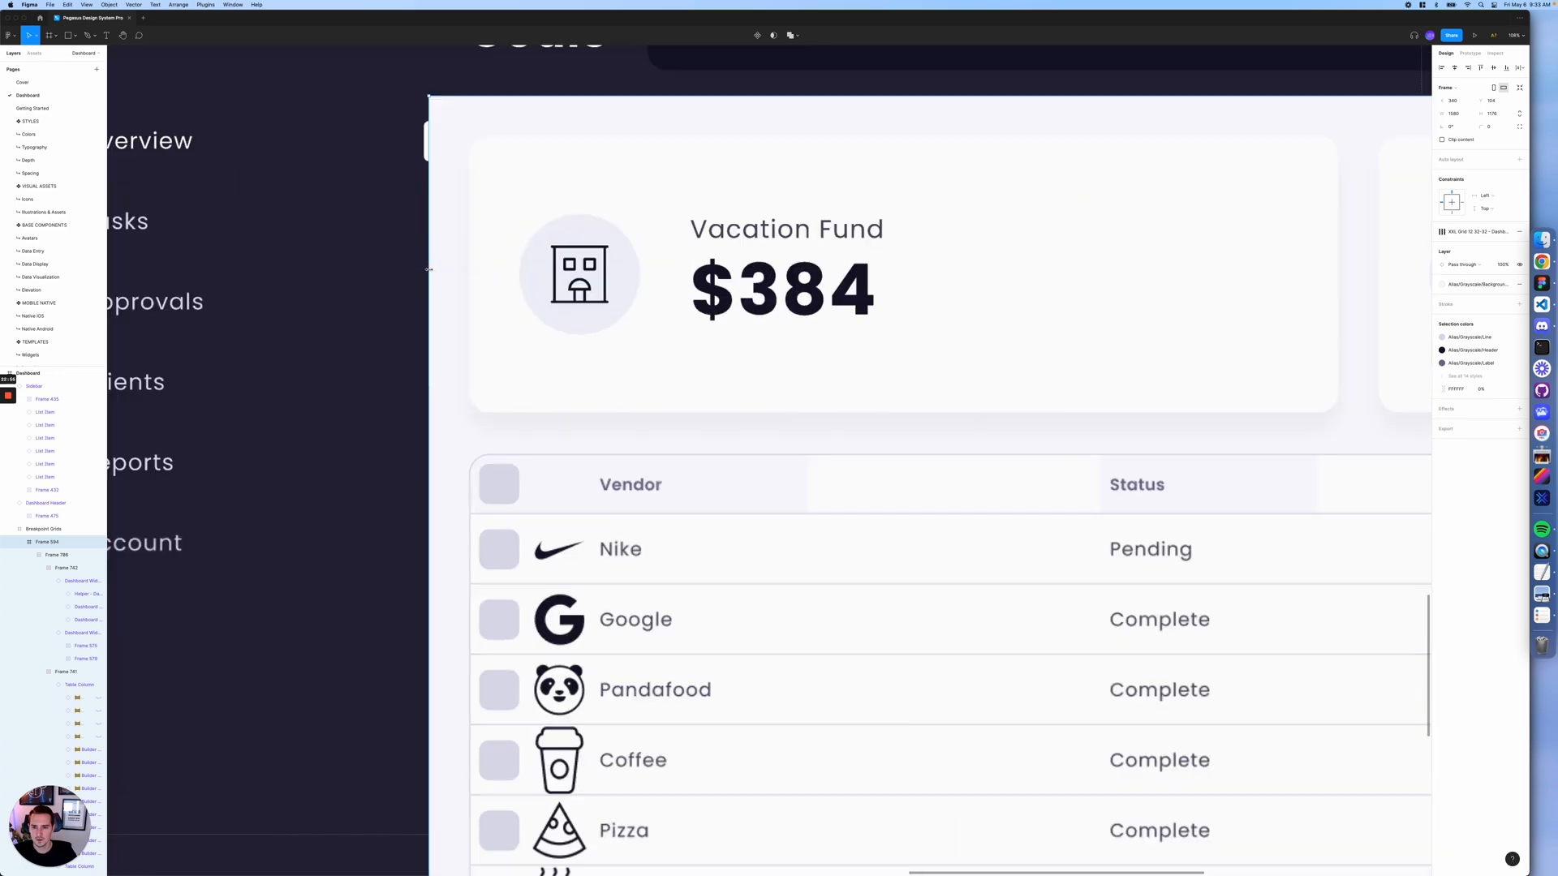
{"action": "scroll", "coordinate": [429, 269], "scroll_direction": "down", "scroll_amount": 10}
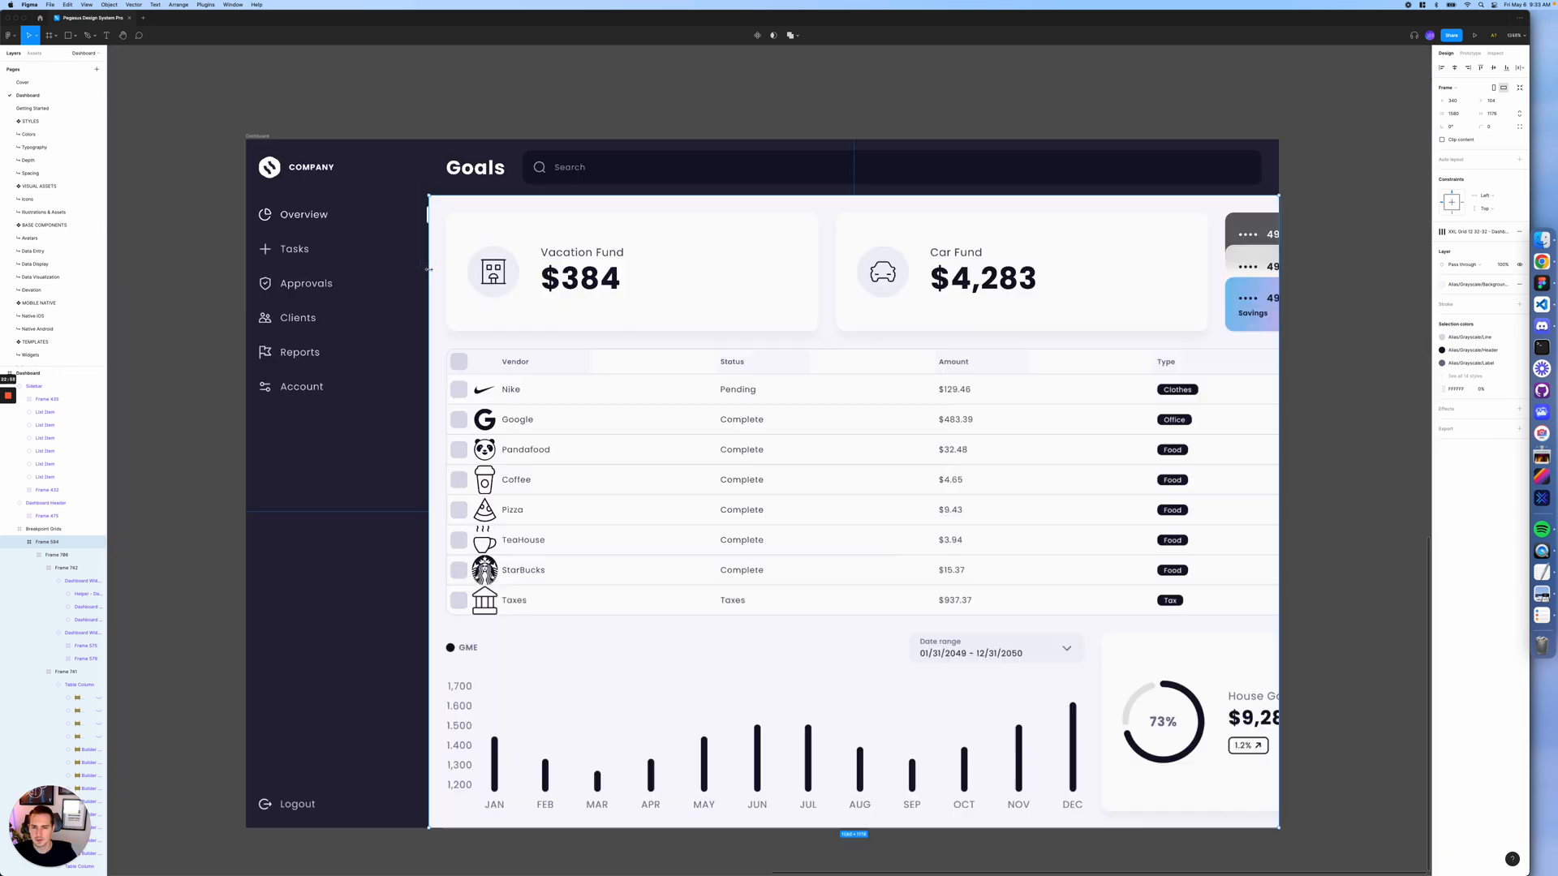
- Narrow the auto layout frame inside the content area so its right edge matches the dashboard's right edge
{"action": "left_click", "coordinate": [60, 557]}
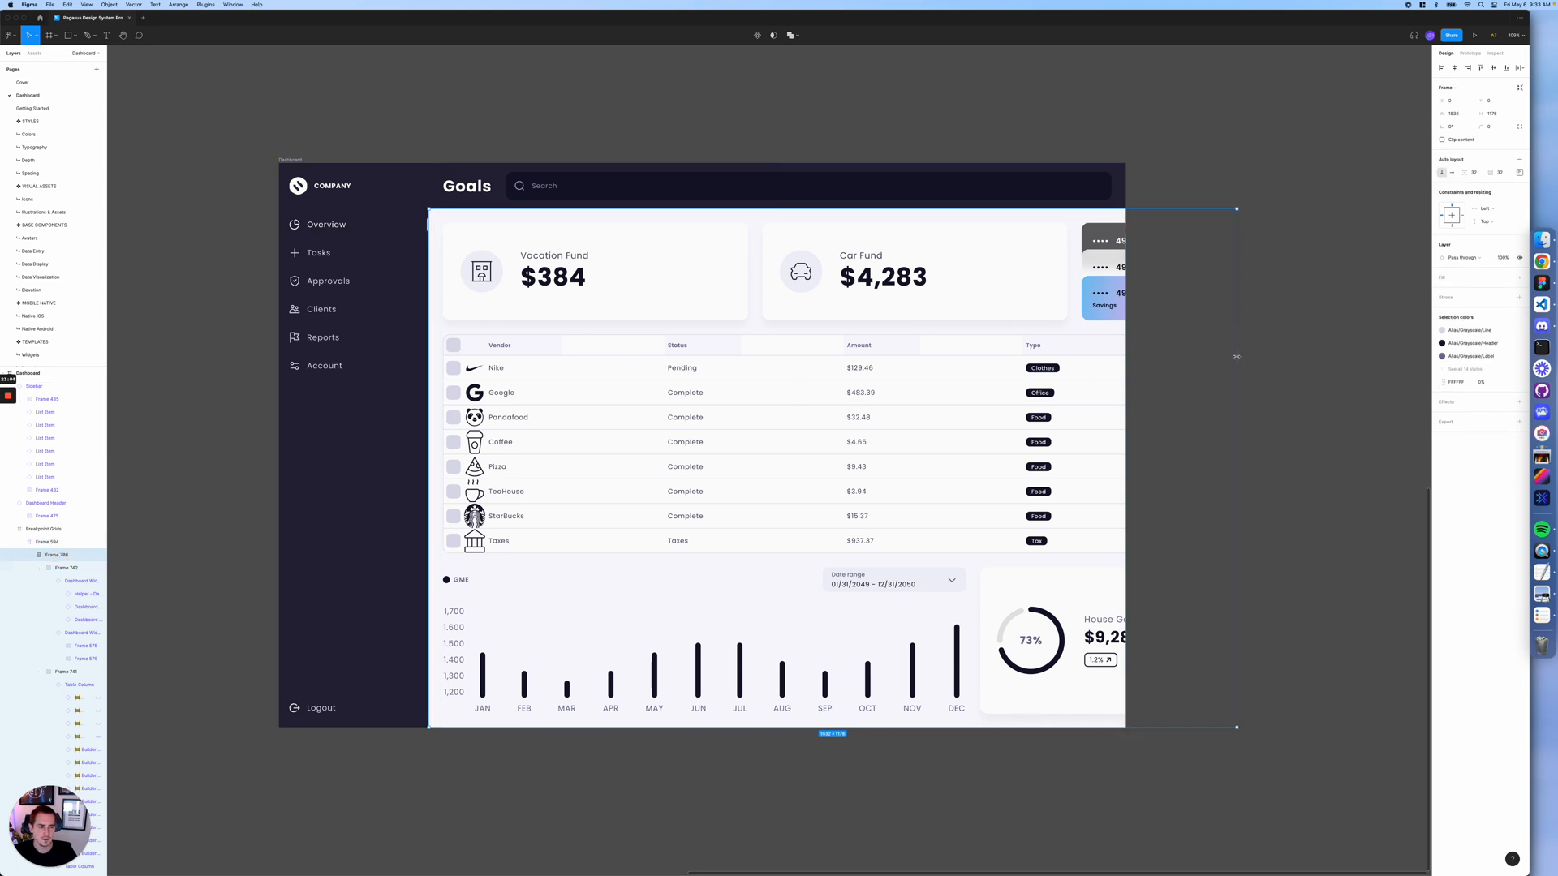
{"action": "left_click_drag", "start_coordinate": [1236, 357], "coordinate": [1126, 360]}
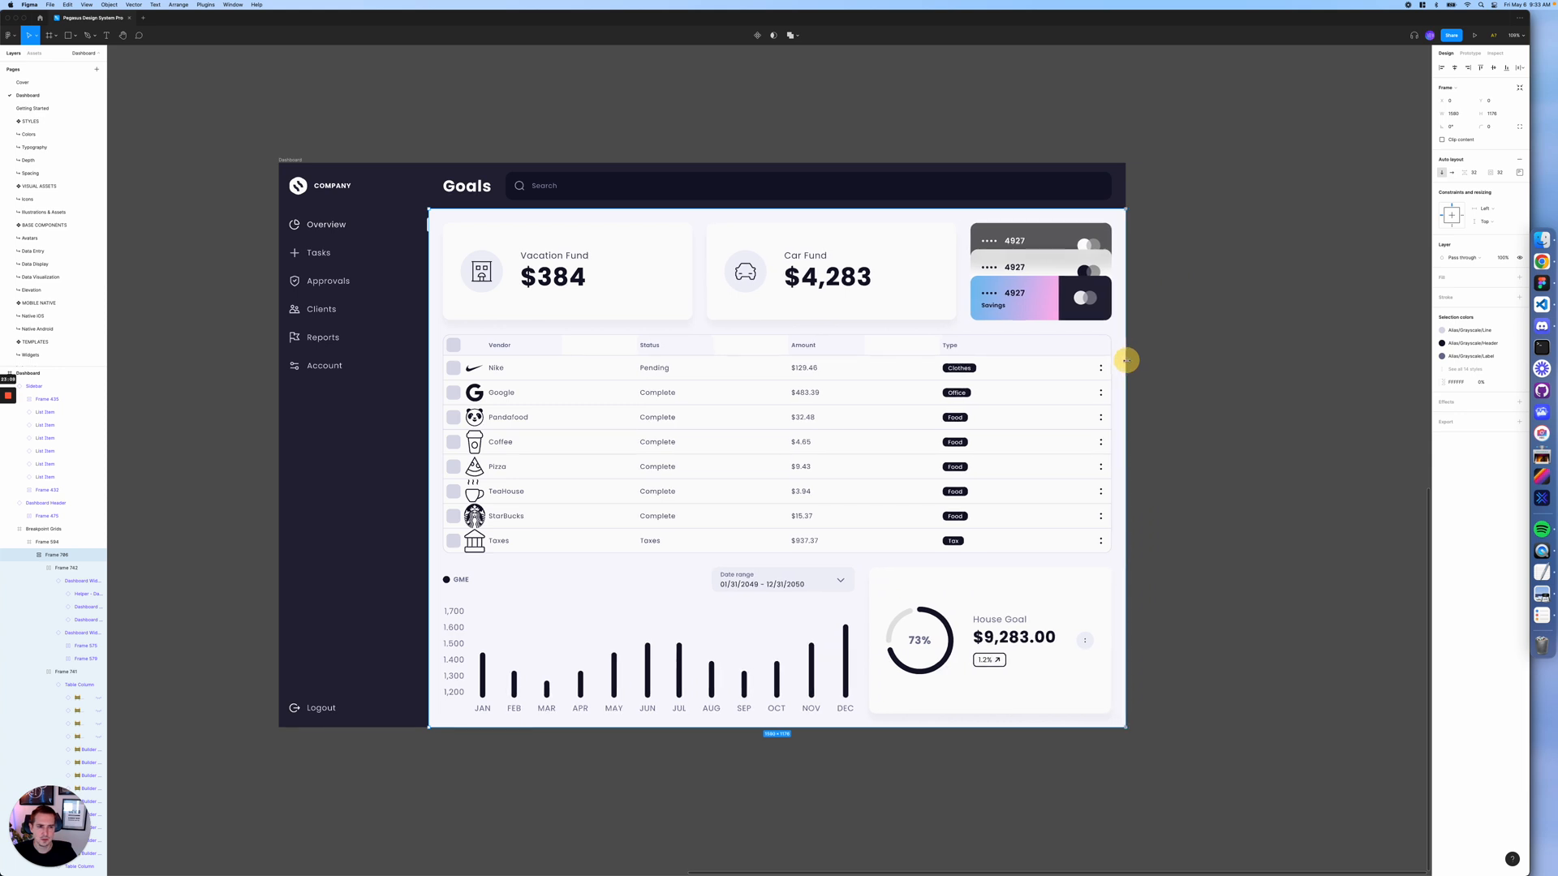
{"action": "left_click_drag", "start_coordinate": [1126, 360], "coordinate": [1121, 361]}
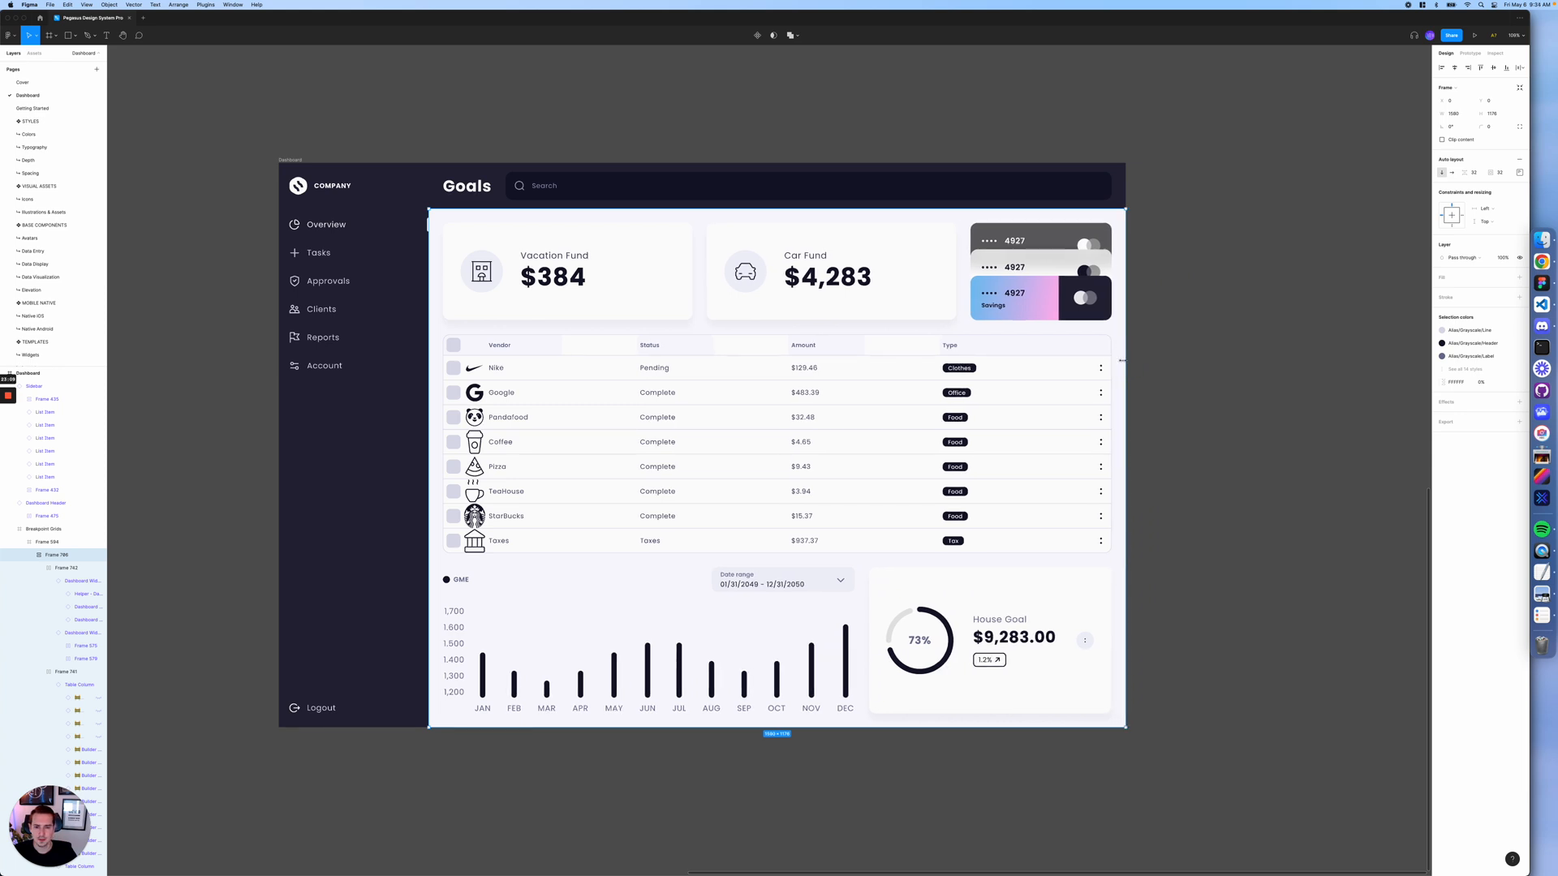
- Show the layout grids to check the widgets' column alignment, and hide them again
{"action": "left_click", "coordinate": [1193, 372]}
{"action": "key", "text": "ctrl+g"}
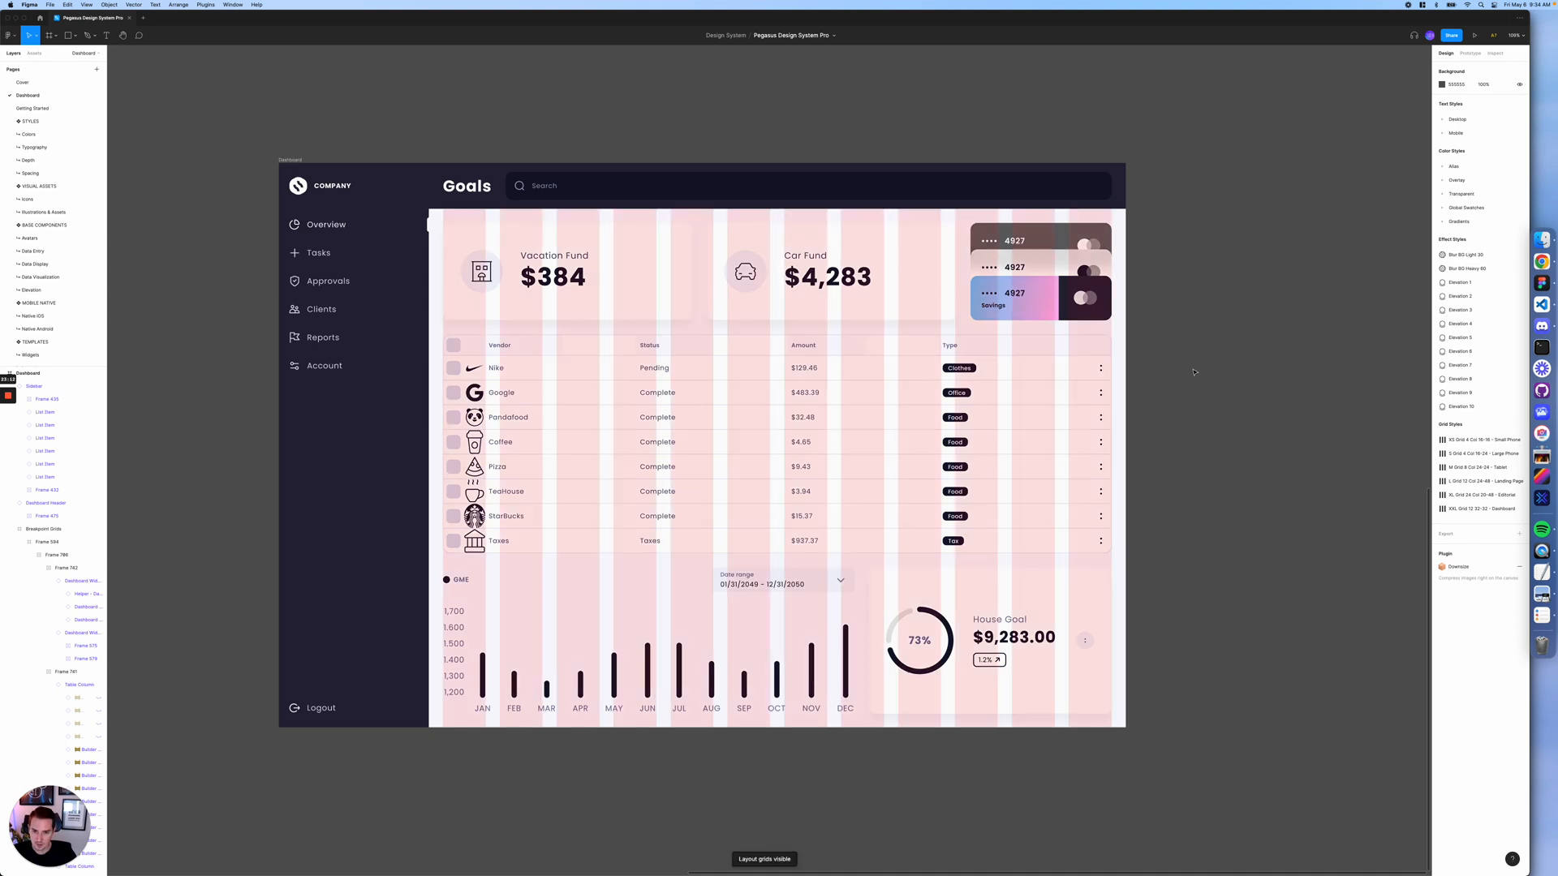
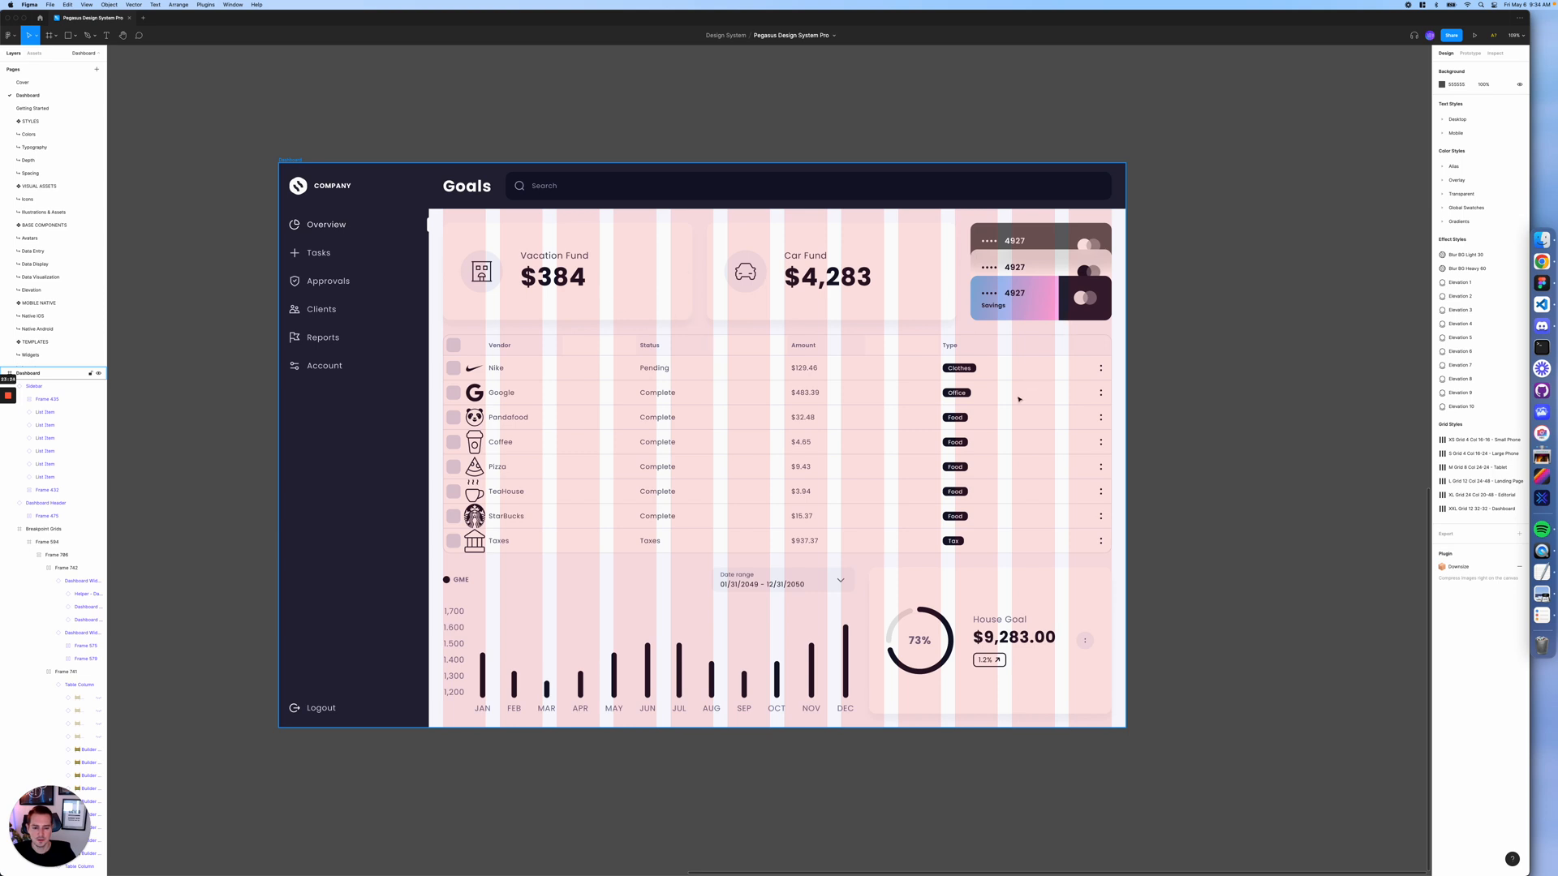
{"action": "key", "text": "ctrl+g"}
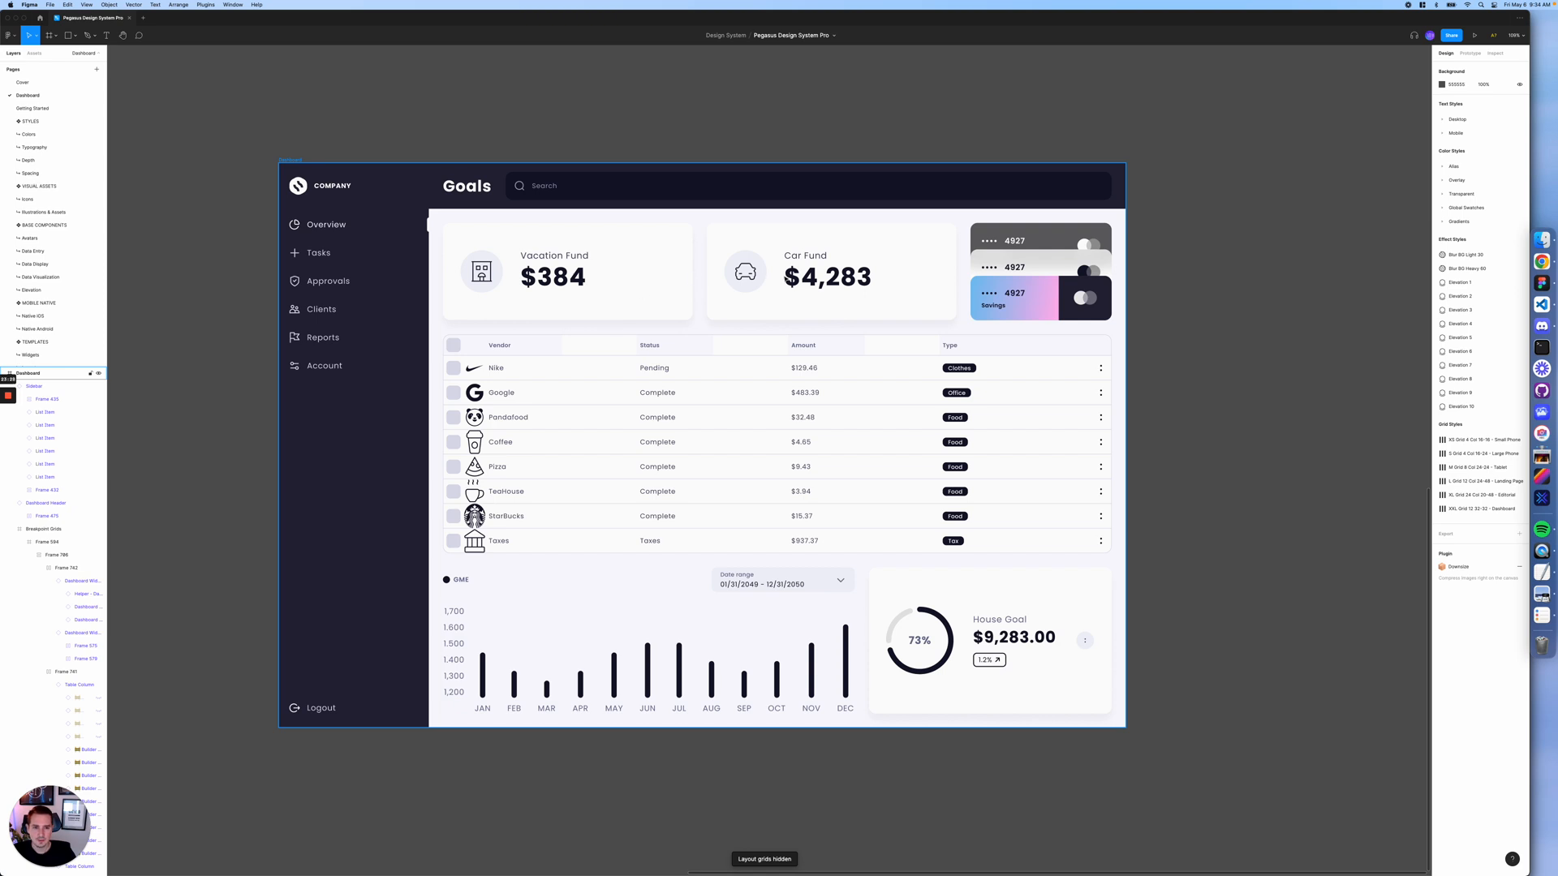
- Show the layout grids and widen the bar chart widget until its right edge lines up with a grid column edge
{"action": "left_click", "coordinate": [1009, 269]}
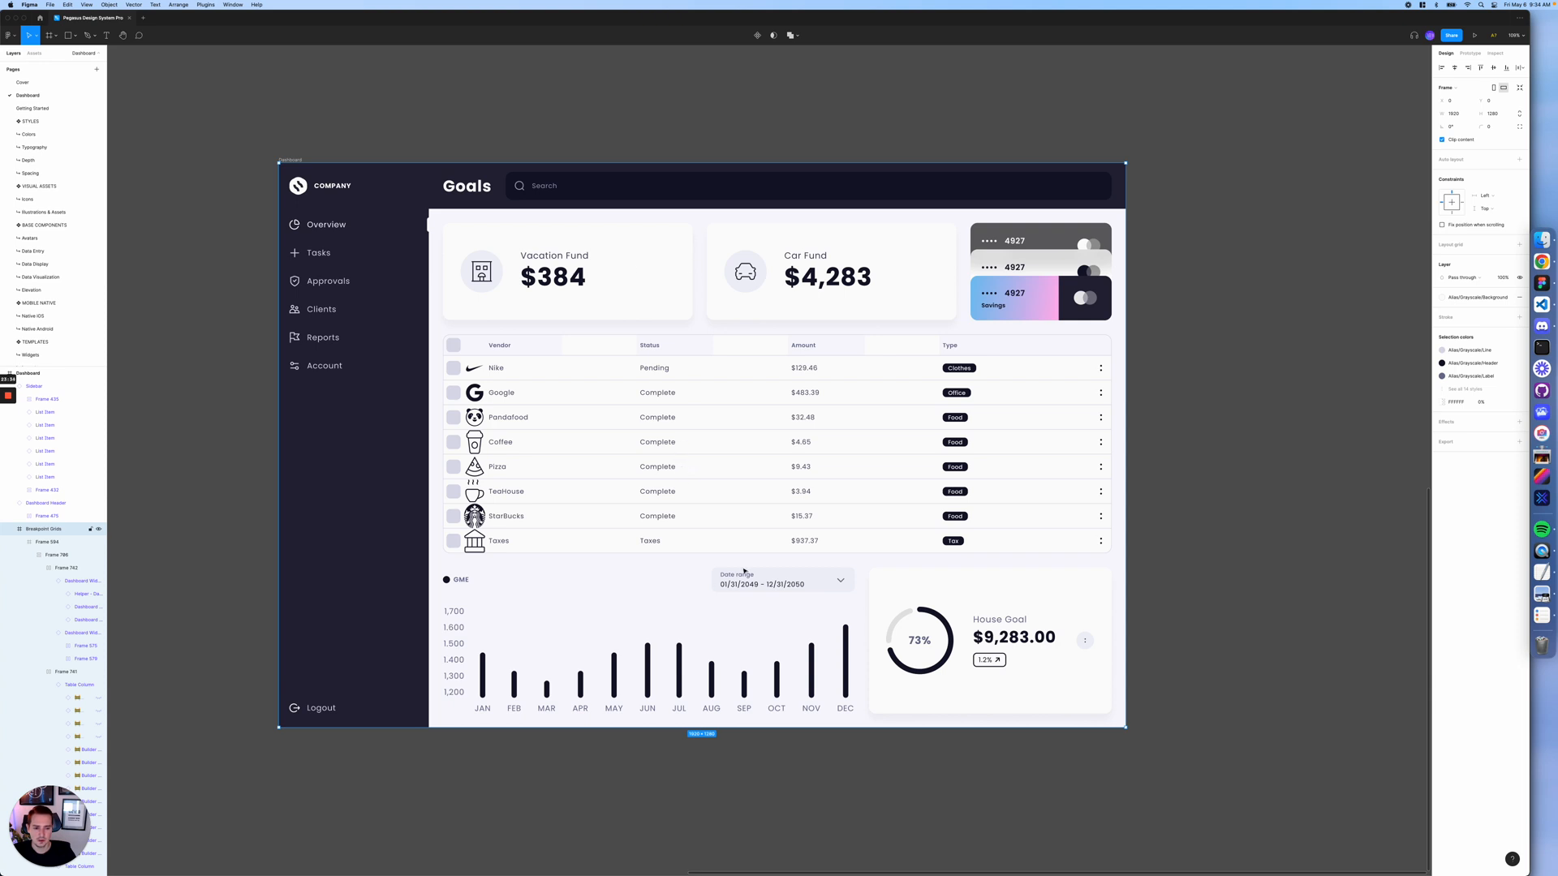
{"action": "key", "text": "ctrl+g"}
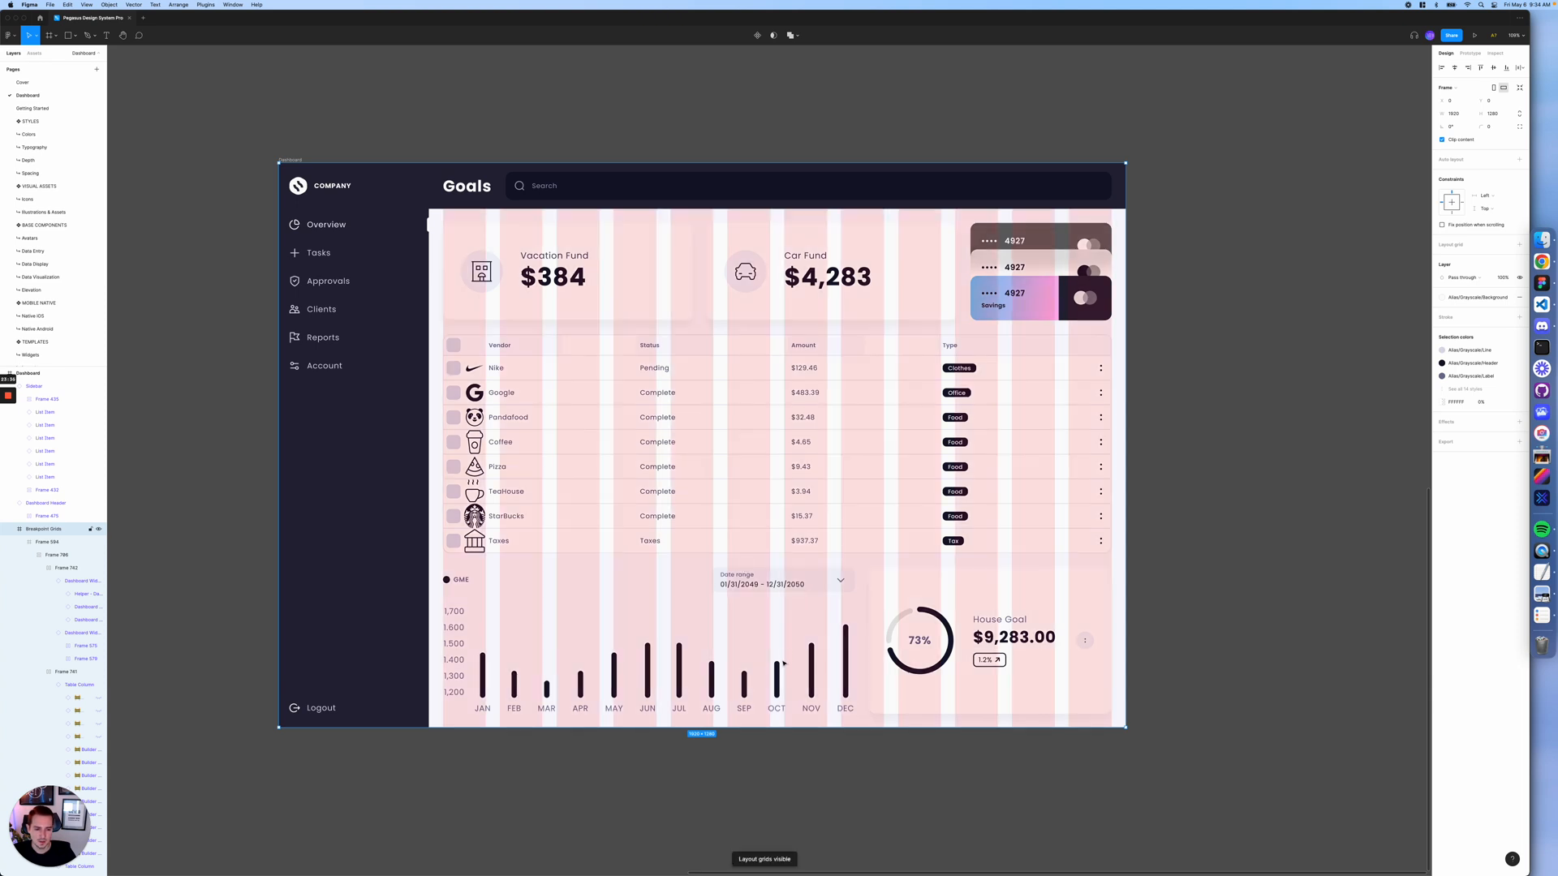
{"action": "double_click", "coordinate": [783, 663]}
{"action": "double_click", "coordinate": [783, 663]}
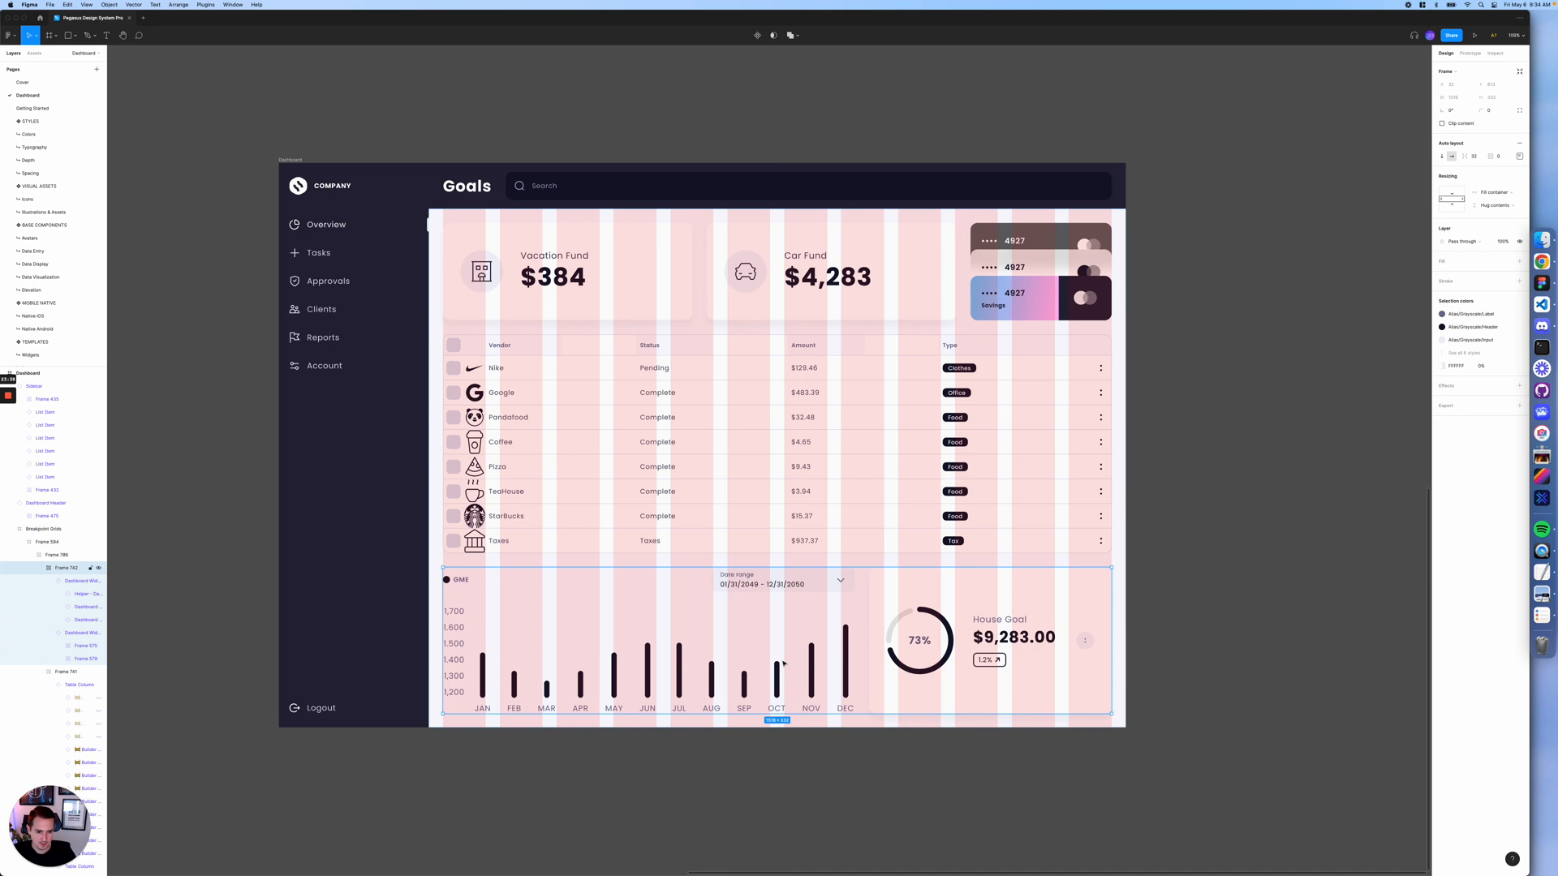
{"action": "left_click", "coordinate": [811, 657]}
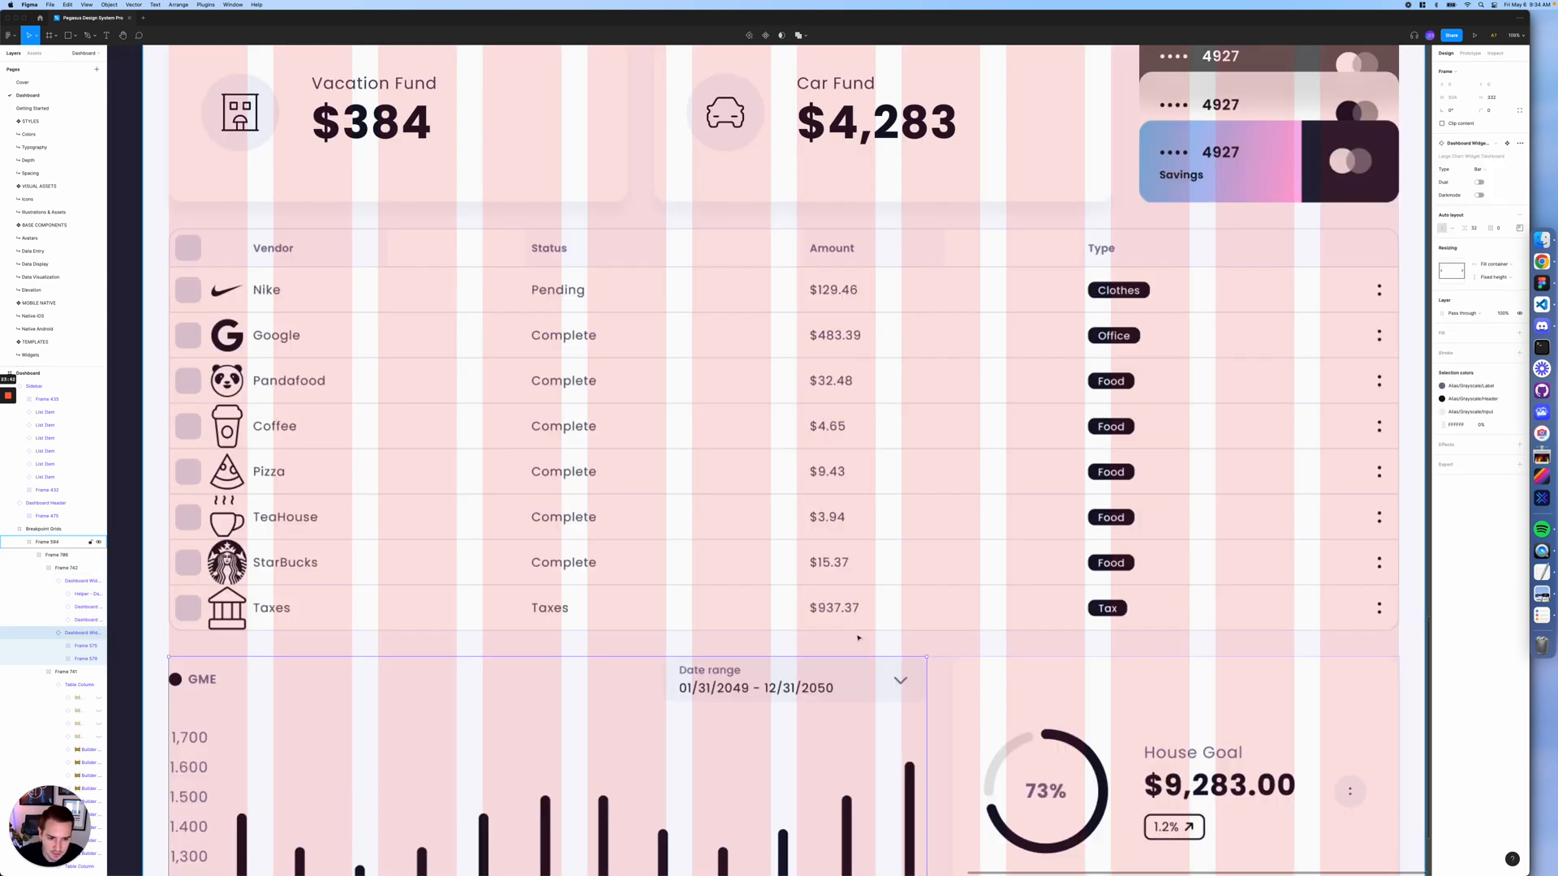
{"action": "key", "text": "super+equal"}
{"action": "scroll", "coordinate": [859, 639], "scroll_direction": "down", "scroll_amount": 5}
{"action": "scroll", "coordinate": [859, 639], "scroll_direction": "right", "scroll_amount": 3}
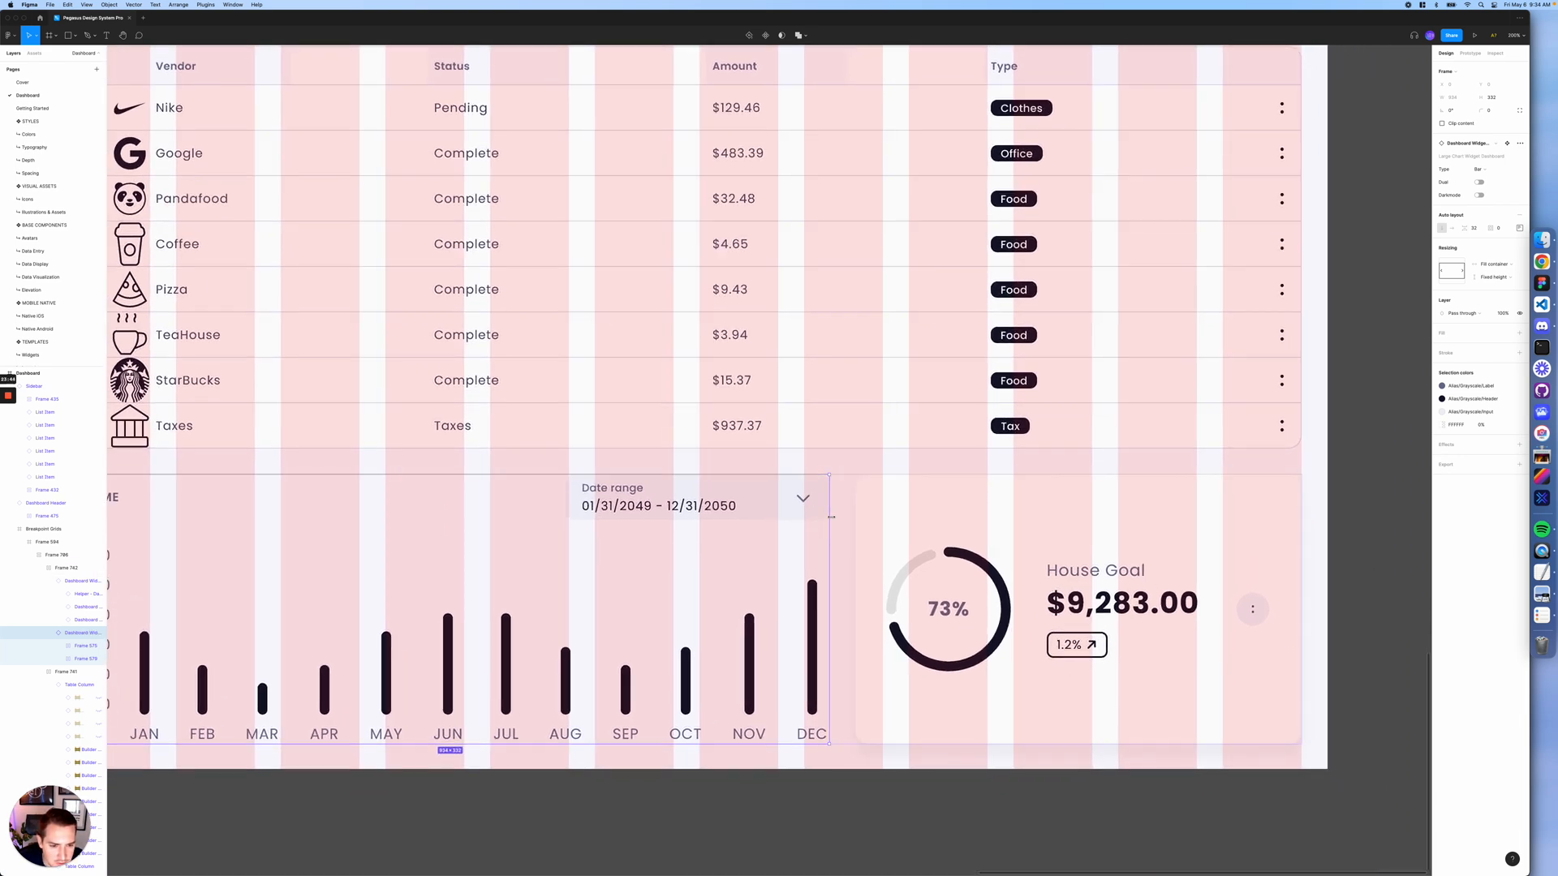
{"action": "left_click_drag", "start_coordinate": [828, 517], "coordinate": [882, 520]}
{"action": "scroll", "coordinate": [882, 520], "scroll_direction": "up", "scroll_amount": 10}
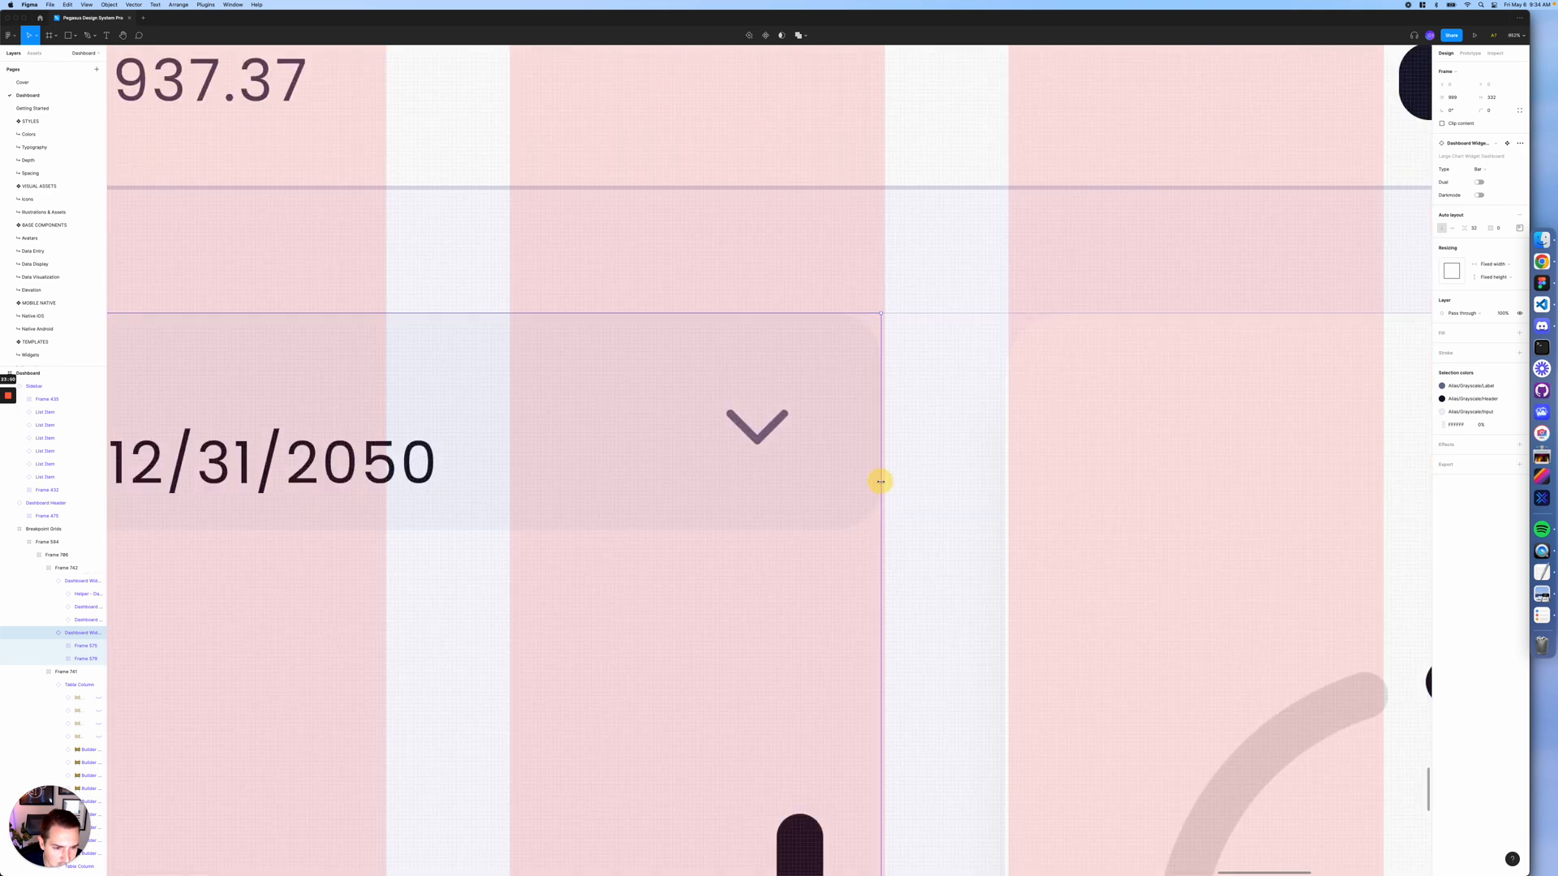
{"action": "left_click_drag", "start_coordinate": [883, 482], "coordinate": [885, 481]}
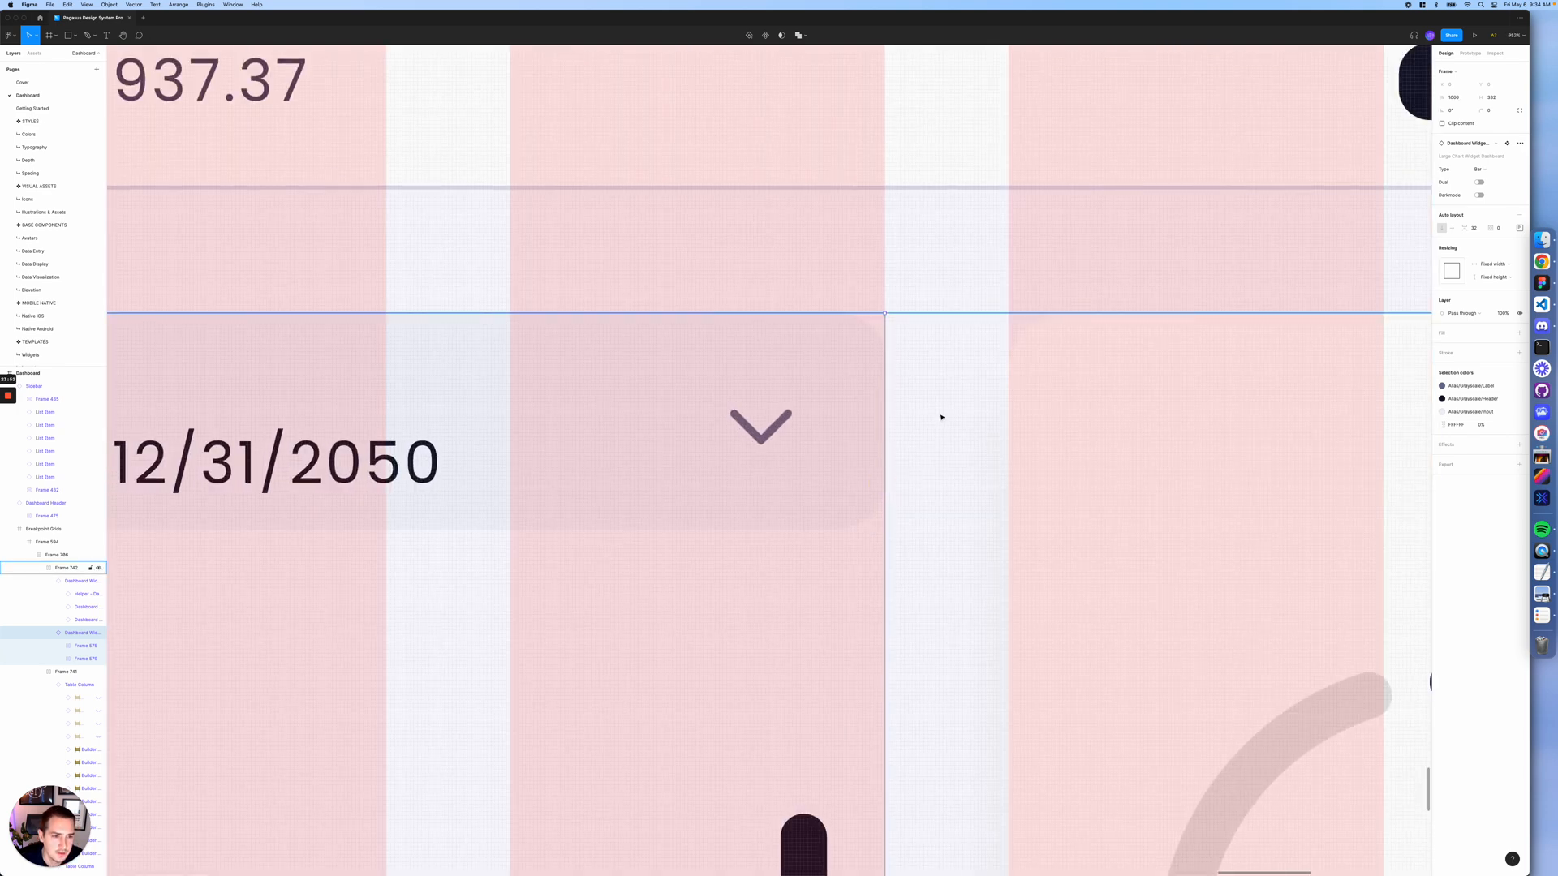
- Set the House Goal widget's horizontal resizing to Fill container so it fits the content area
{"action": "scroll", "coordinate": [942, 475], "scroll_direction": "down", "scroll_amount": 10}
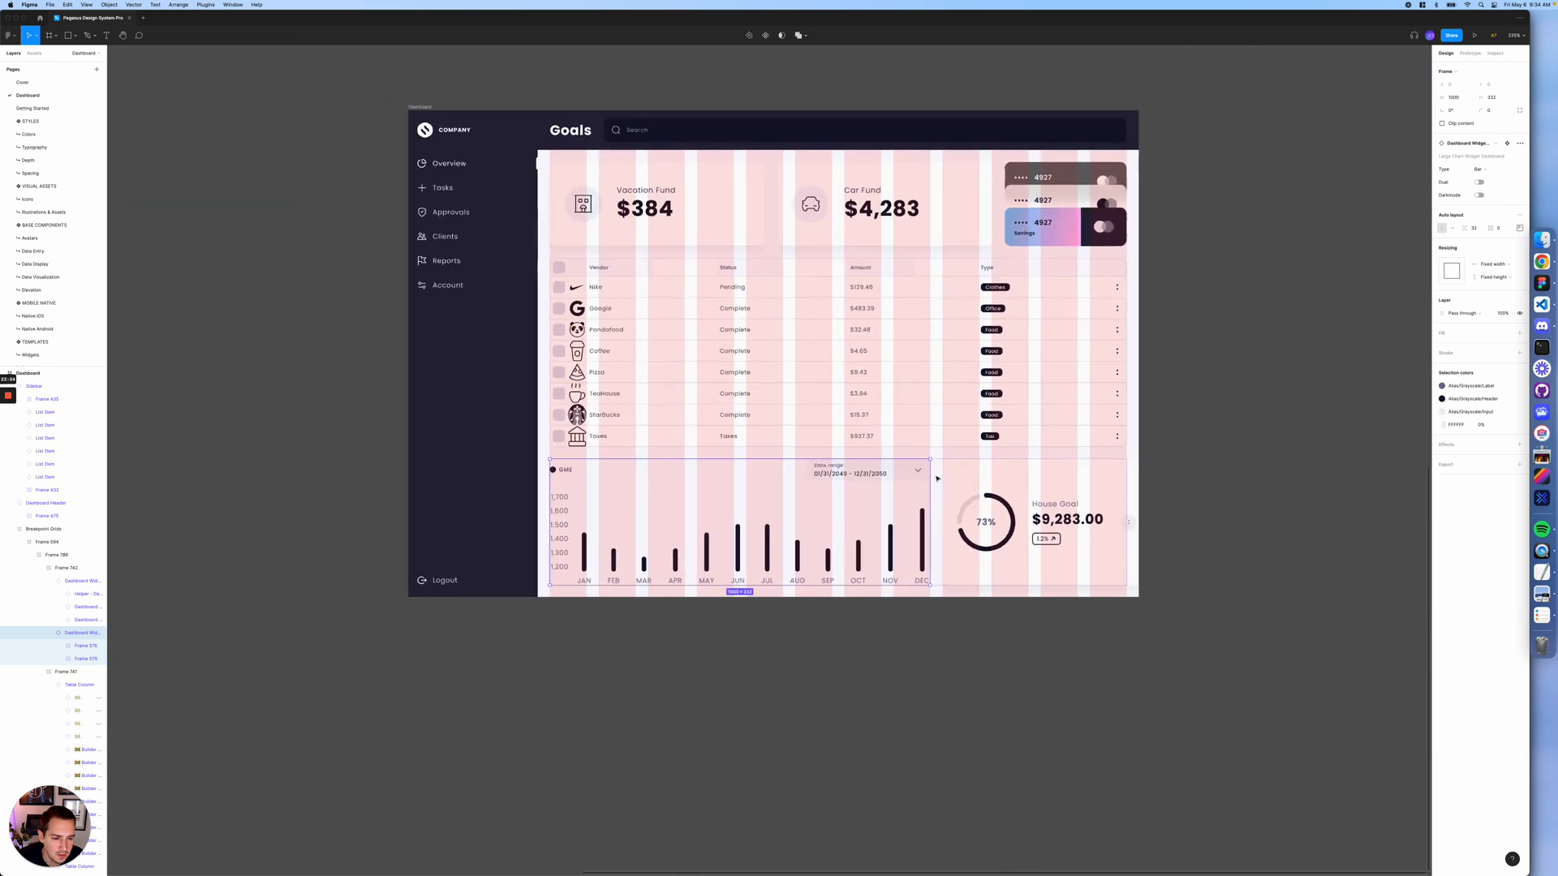
{"action": "left_click", "coordinate": [1189, 489]}
{"action": "left_click", "coordinate": [1024, 484]}
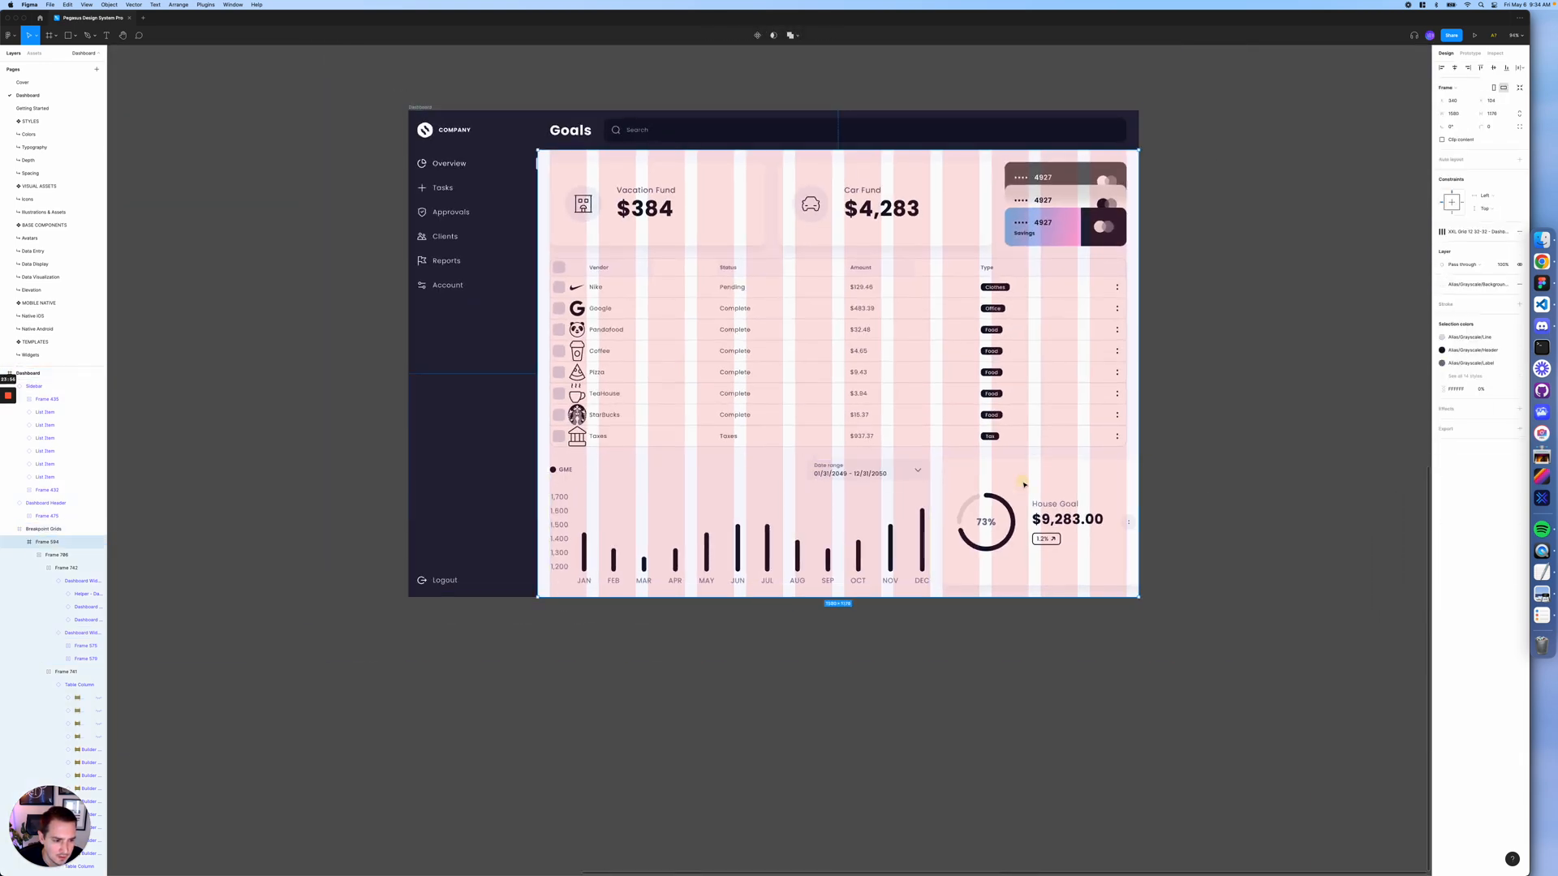
{"action": "left_click", "coordinate": [1023, 484]}
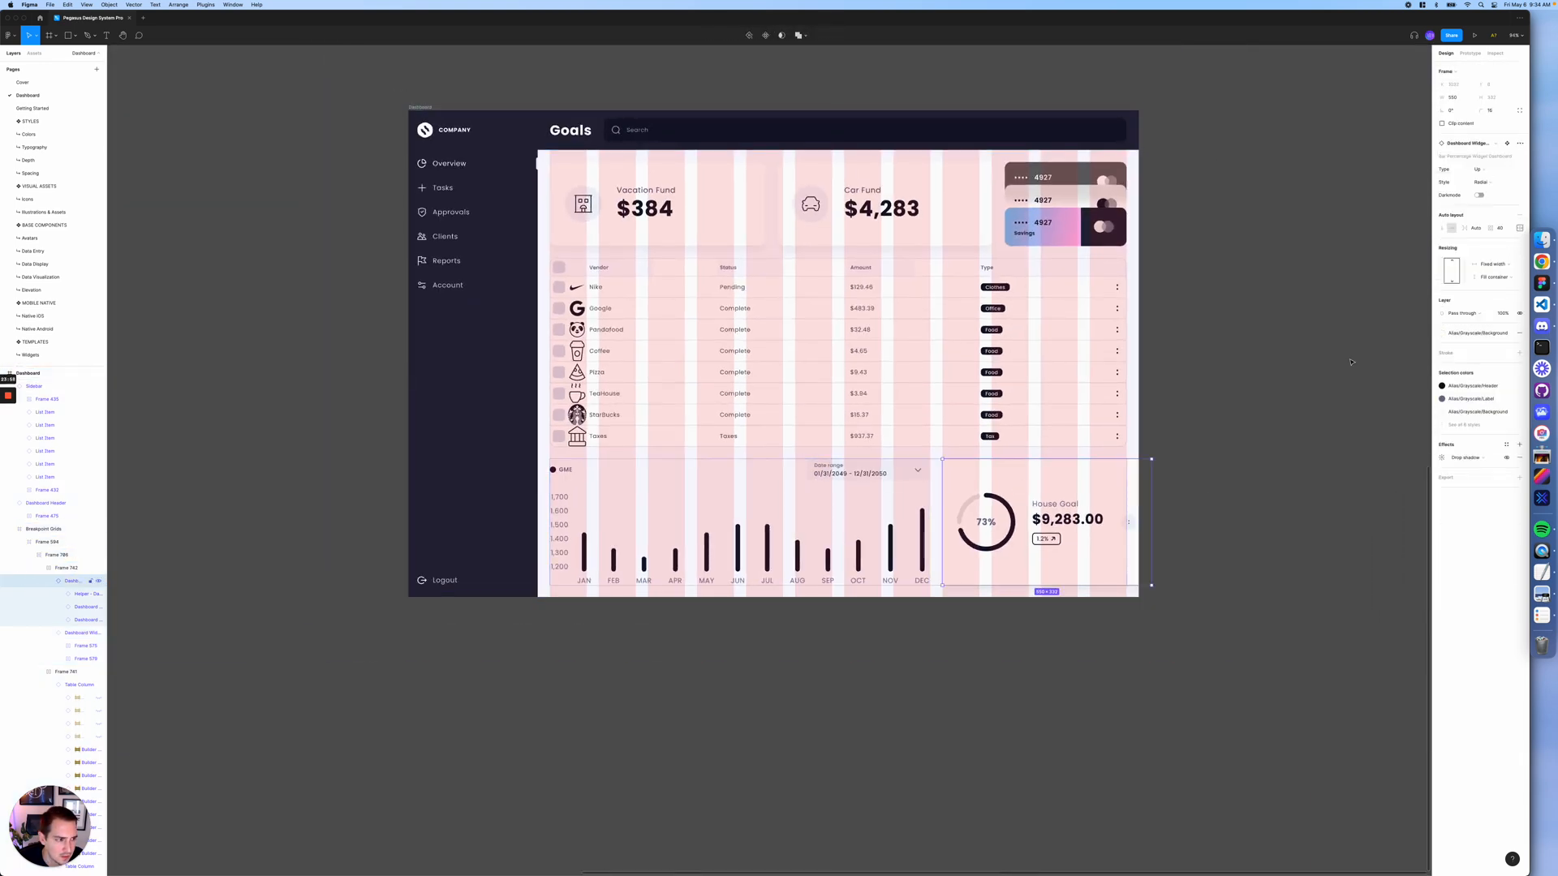
{"action": "left_click", "coordinate": [1493, 263]}
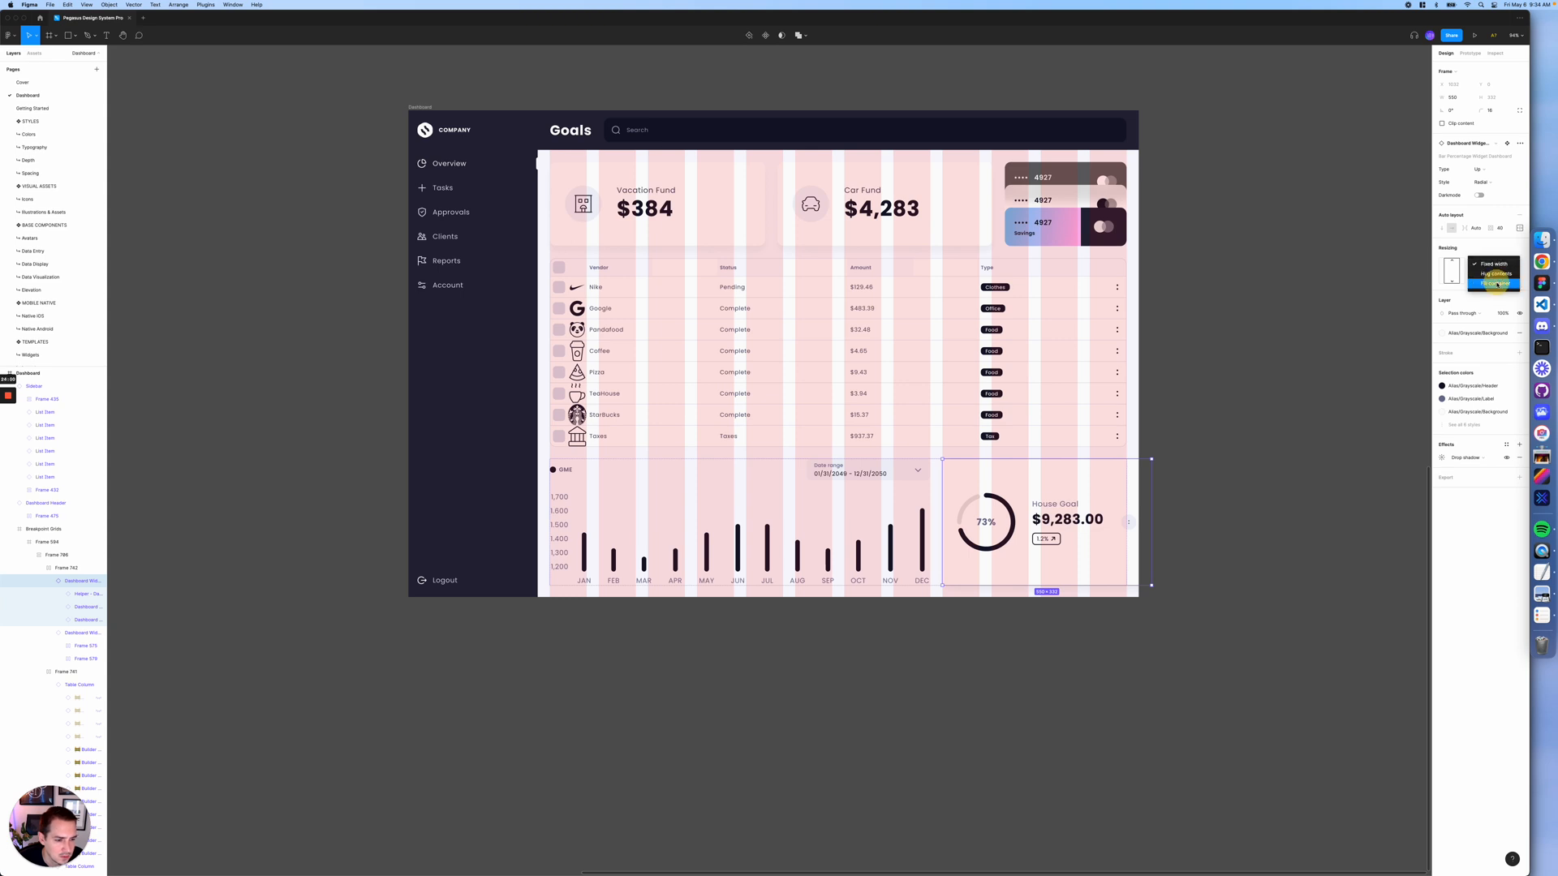
{"action": "left_click", "coordinate": [1497, 284]}
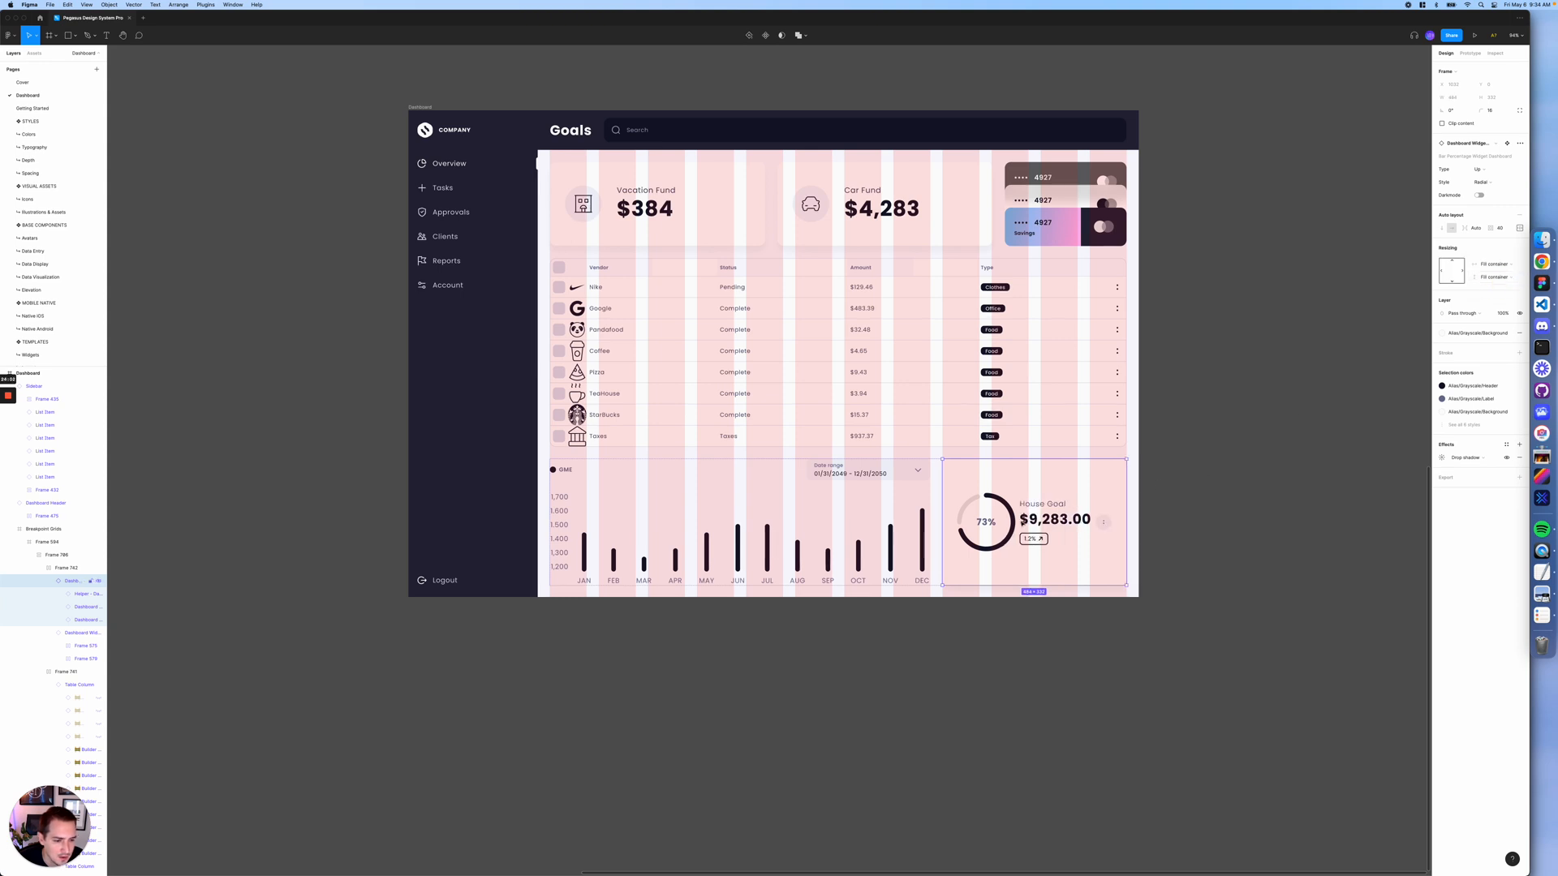
- Try the Line style on the House Goal widget, and switch its style to Linear
{"action": "left_click", "coordinate": [1488, 182]}
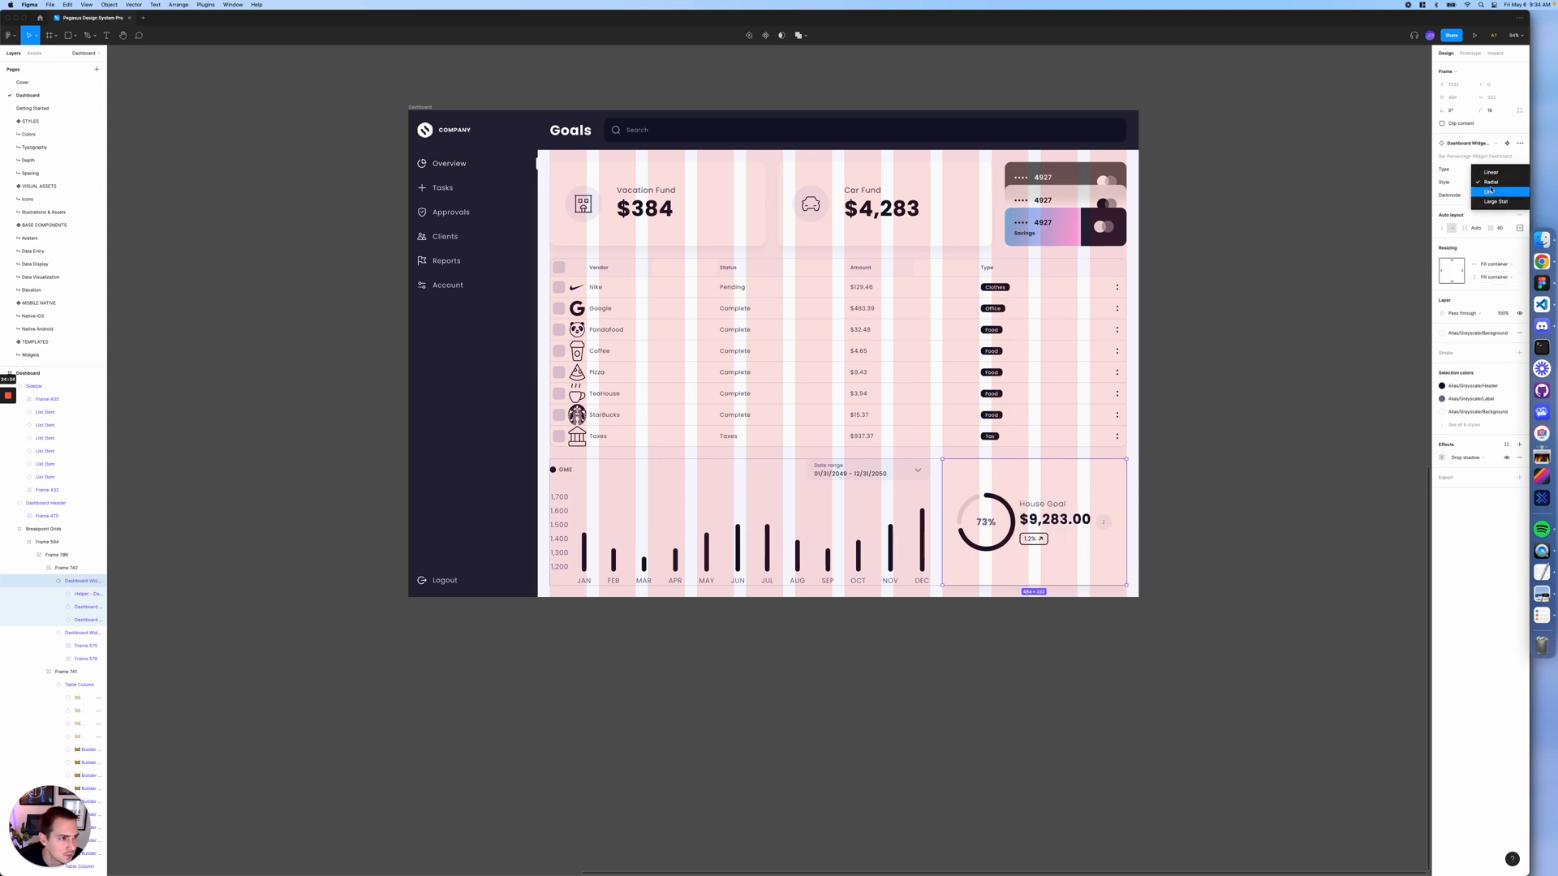
{"action": "left_click", "coordinate": [1494, 192]}
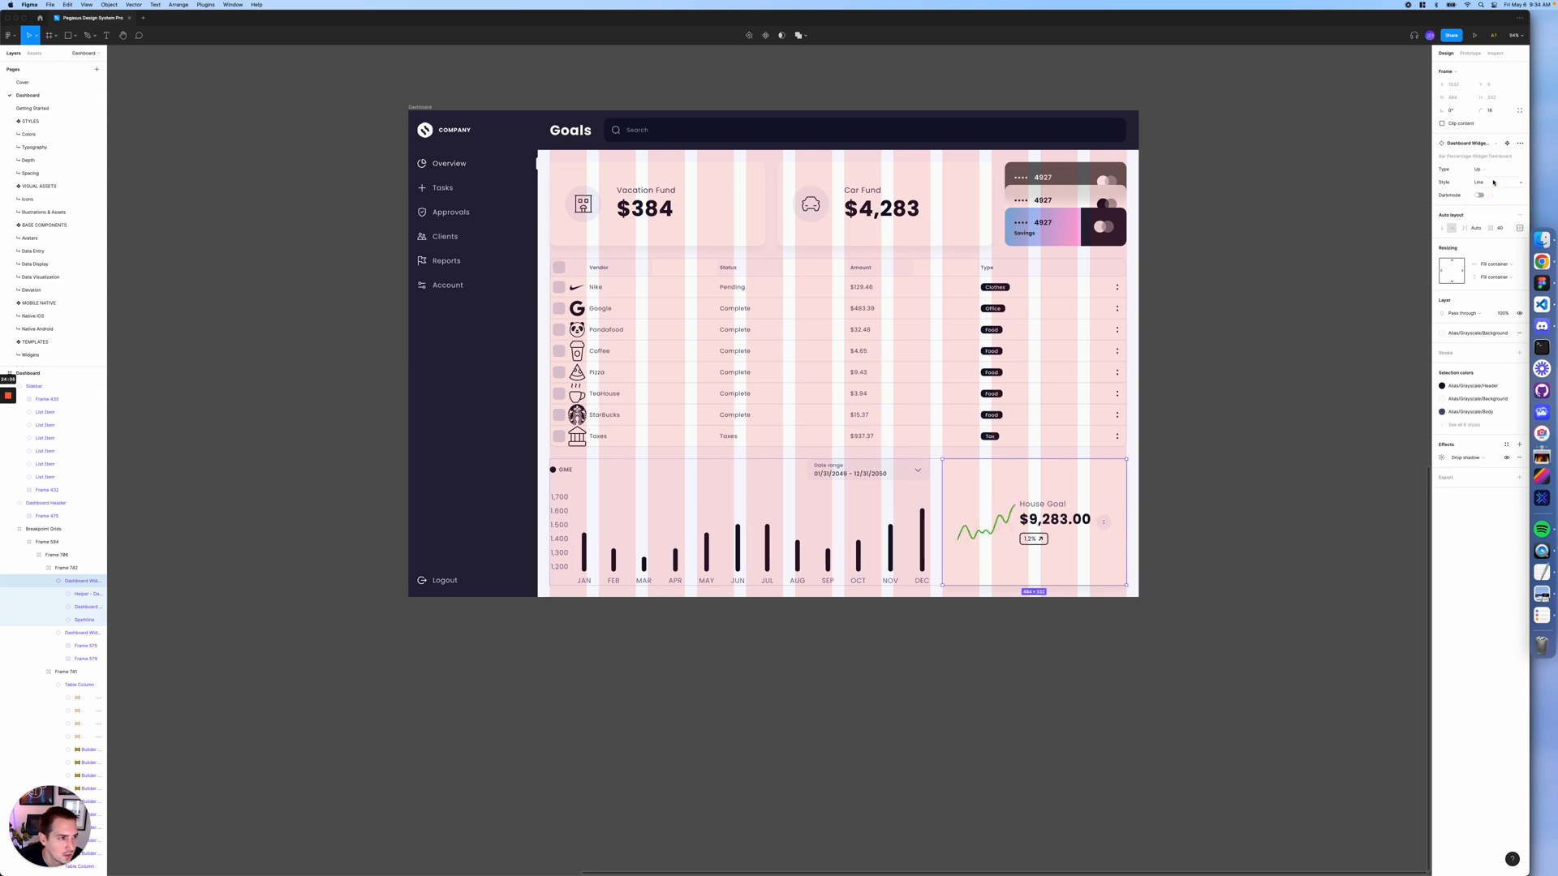
{"action": "left_click", "coordinate": [1494, 182]}
{"action": "left_click", "coordinate": [1490, 161]}
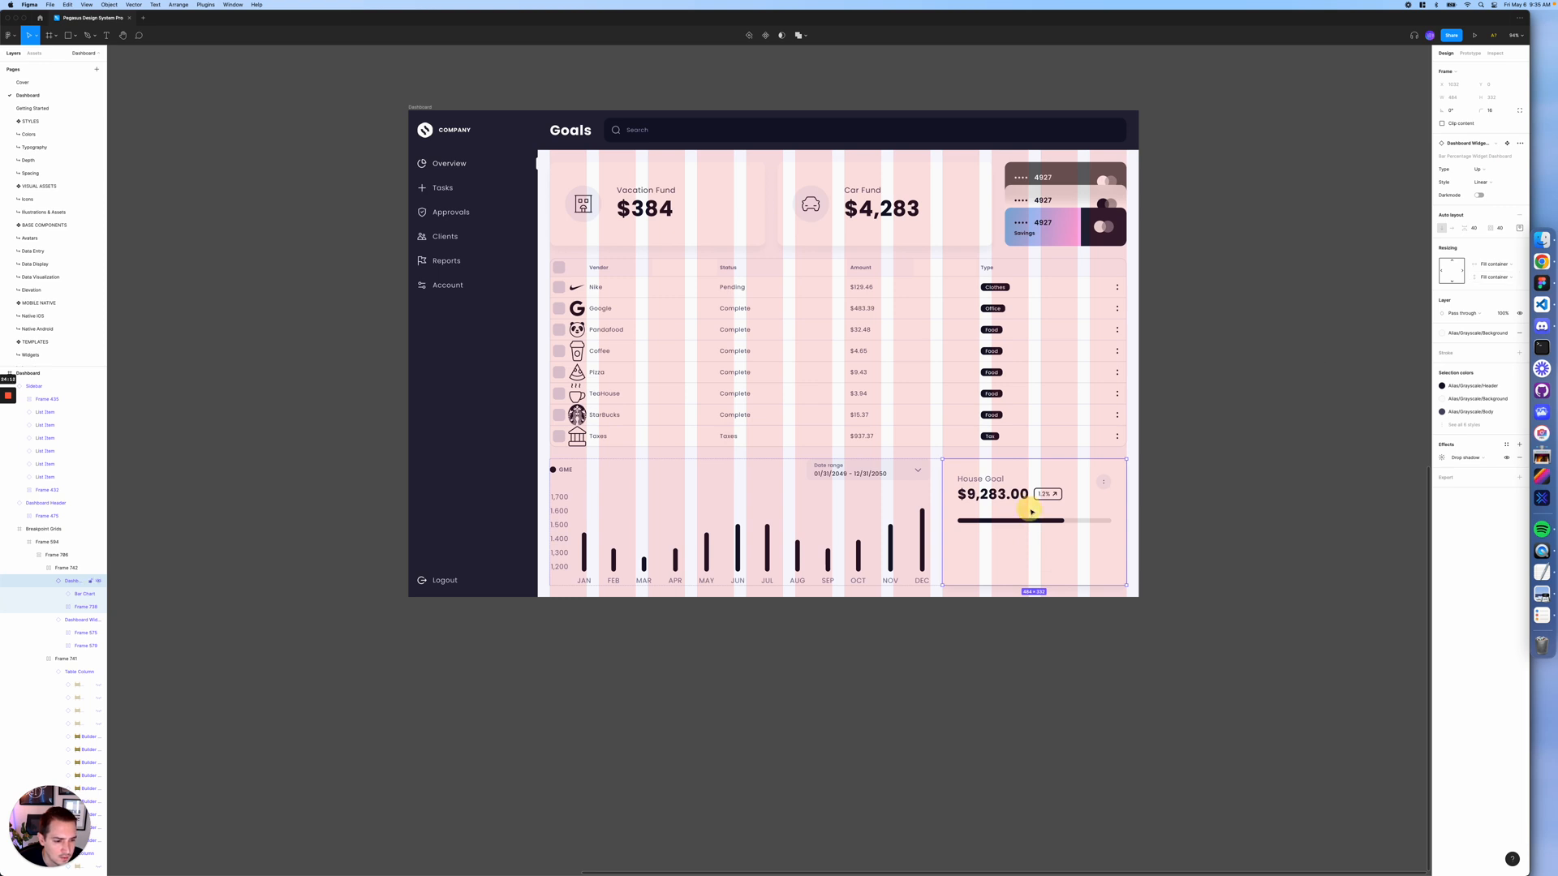
- Center the House Goal widget's contents vertically through its auto layout alignment
{"action": "double_click", "coordinate": [995, 493]}
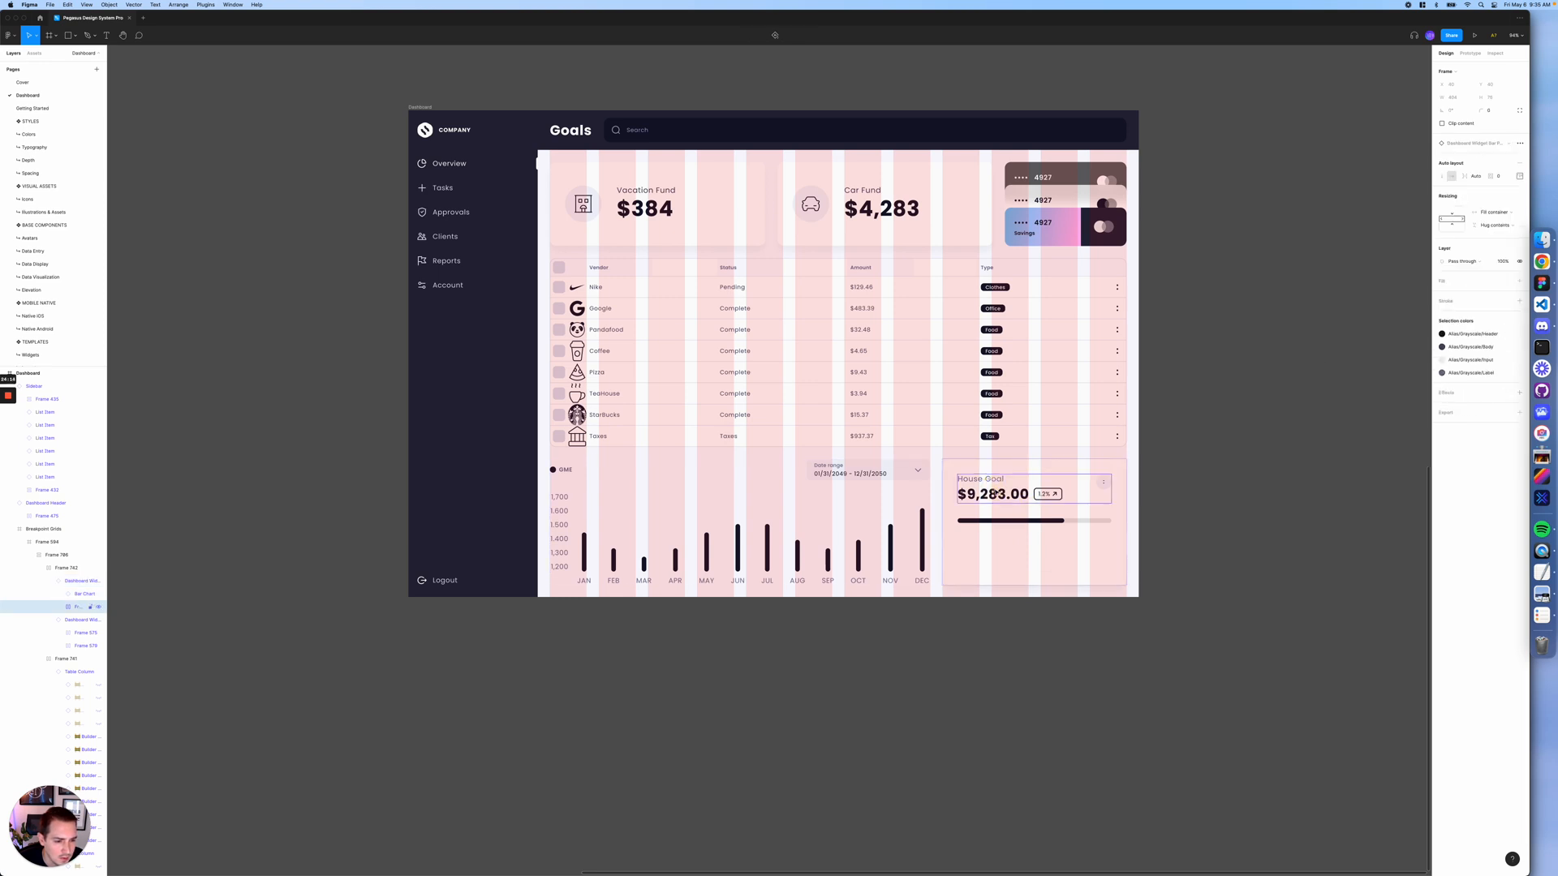
{"action": "left_click", "coordinate": [970, 539]}
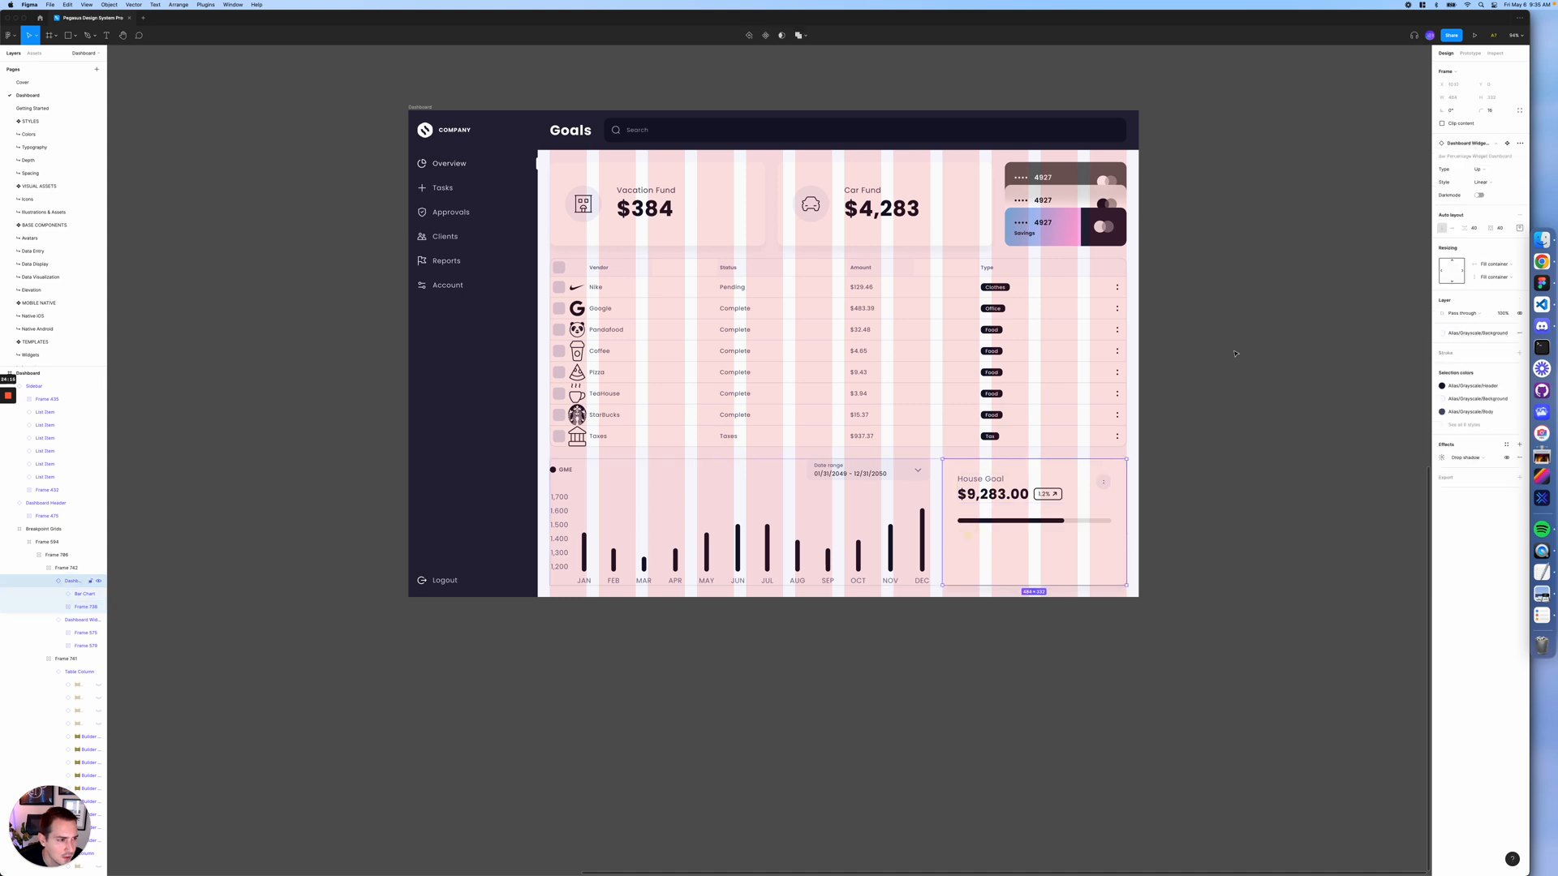
{"action": "left_click", "coordinate": [1520, 228]}
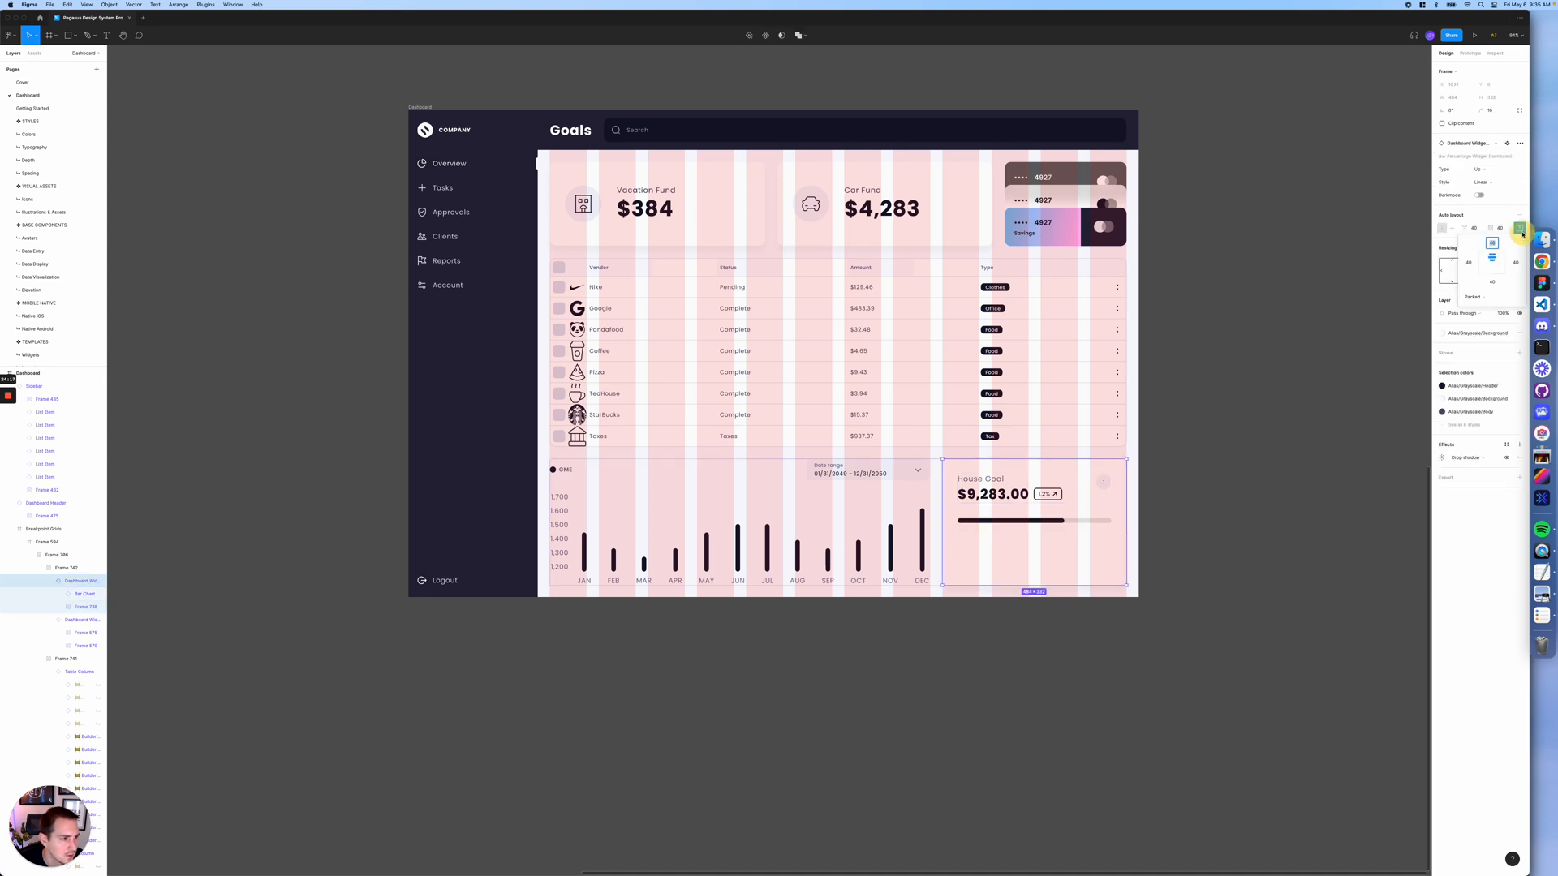
{"action": "left_click", "coordinate": [1494, 267]}
{"action": "left_click", "coordinate": [1274, 411]}
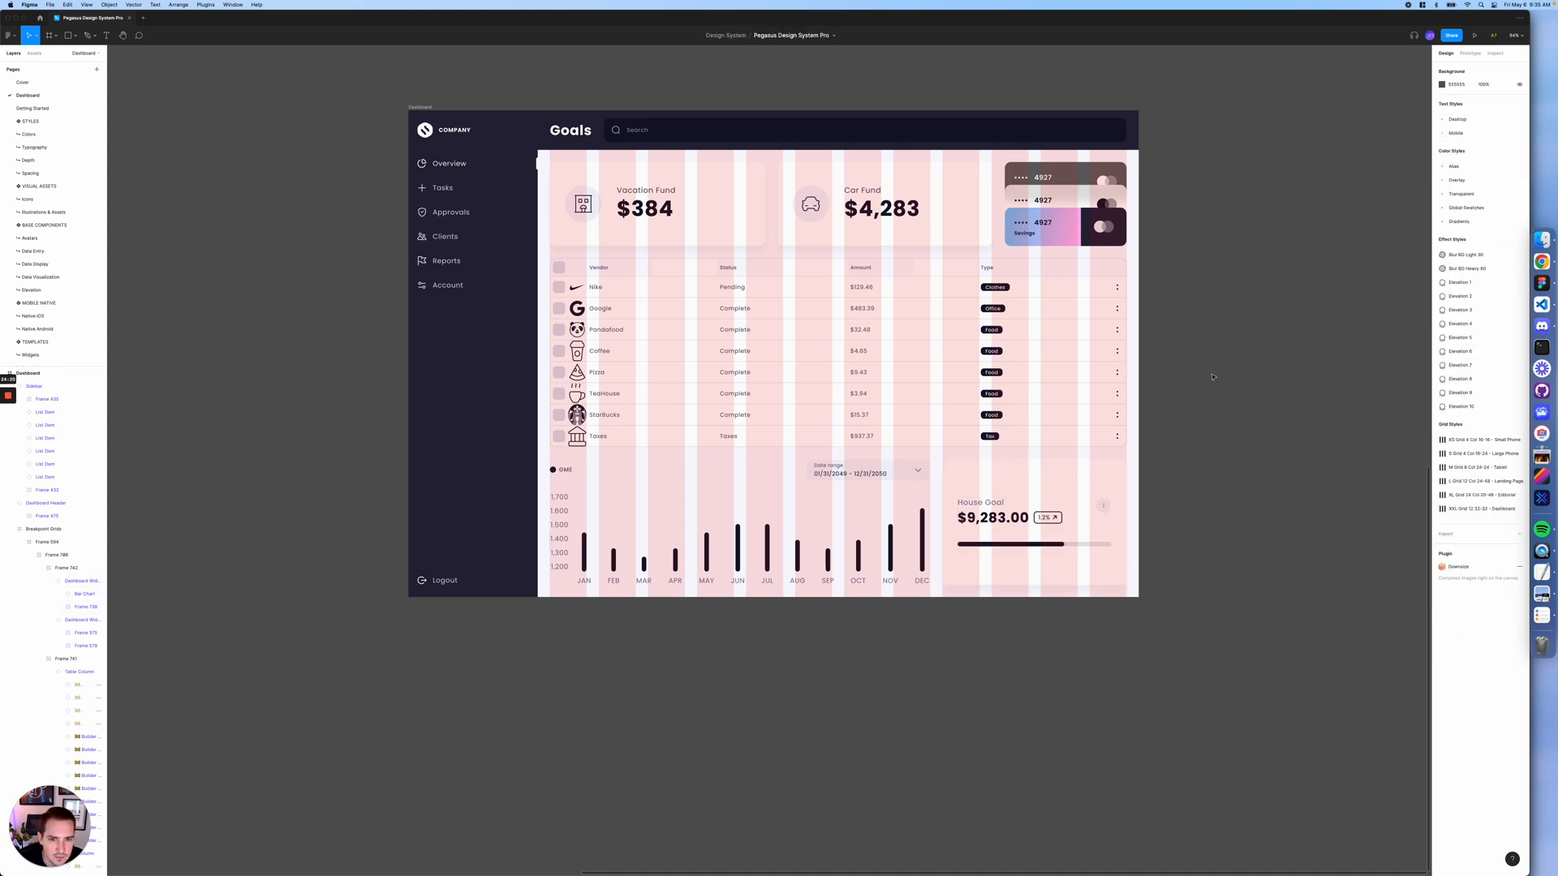
- Set the main content frame's fill to the Alias/Grayscale/Header color style and hide the layout grids
{"action": "scroll", "coordinate": [749, 308], "scroll_direction": "up", "scroll_amount": 2}
{"action": "scroll", "coordinate": [748, 308], "scroll_direction": "right", "scroll_amount": 2}
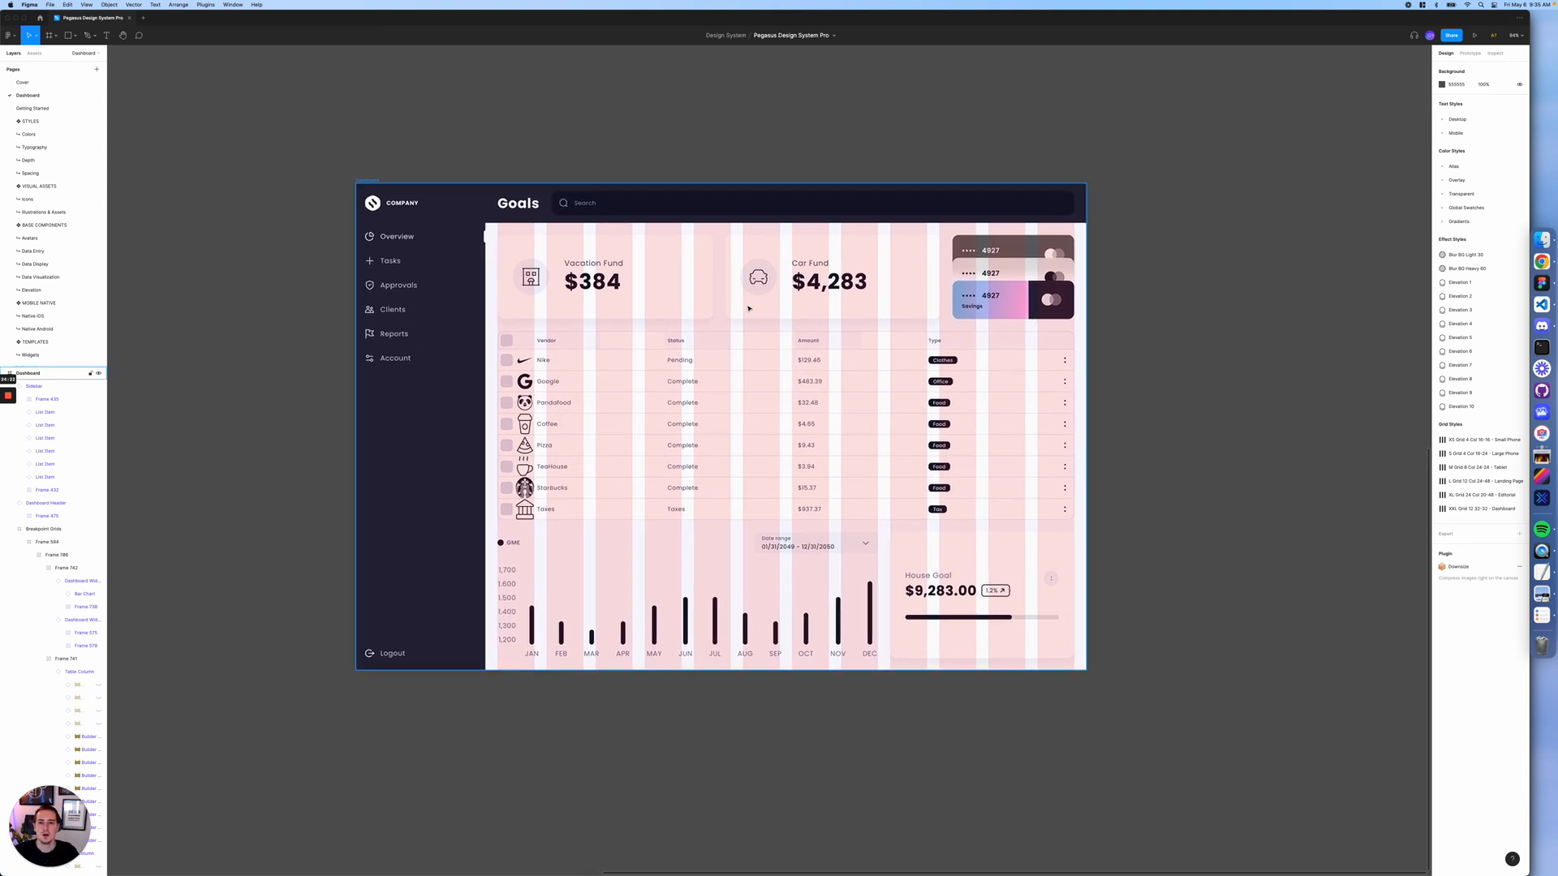
{"action": "left_click", "coordinate": [632, 290]}
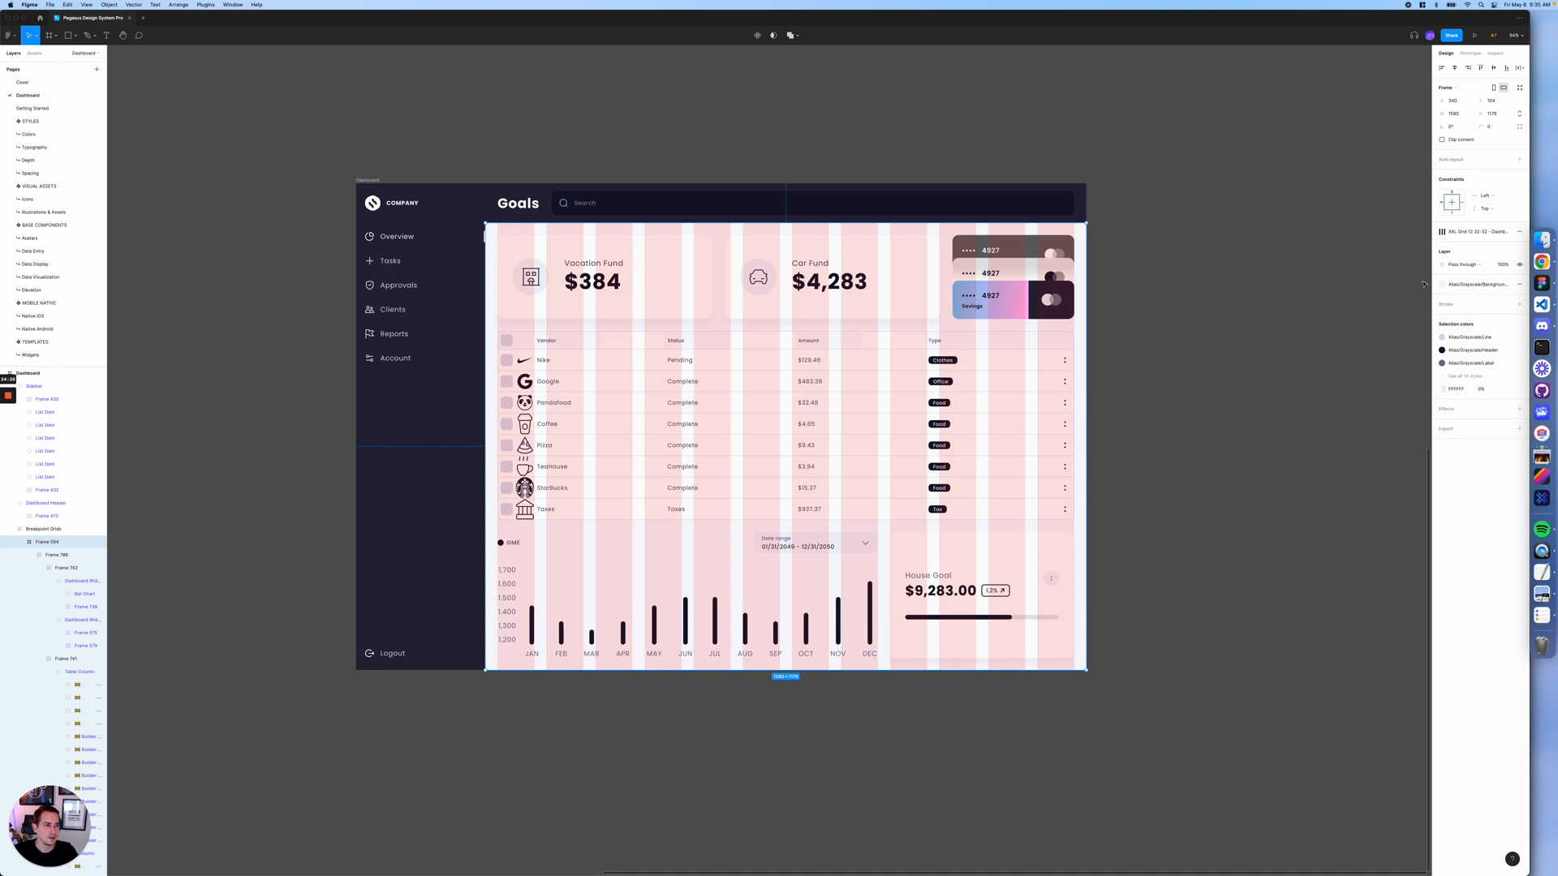
{"action": "left_click", "coordinate": [1460, 284]}
{"action": "left_click", "coordinate": [1475, 361]}
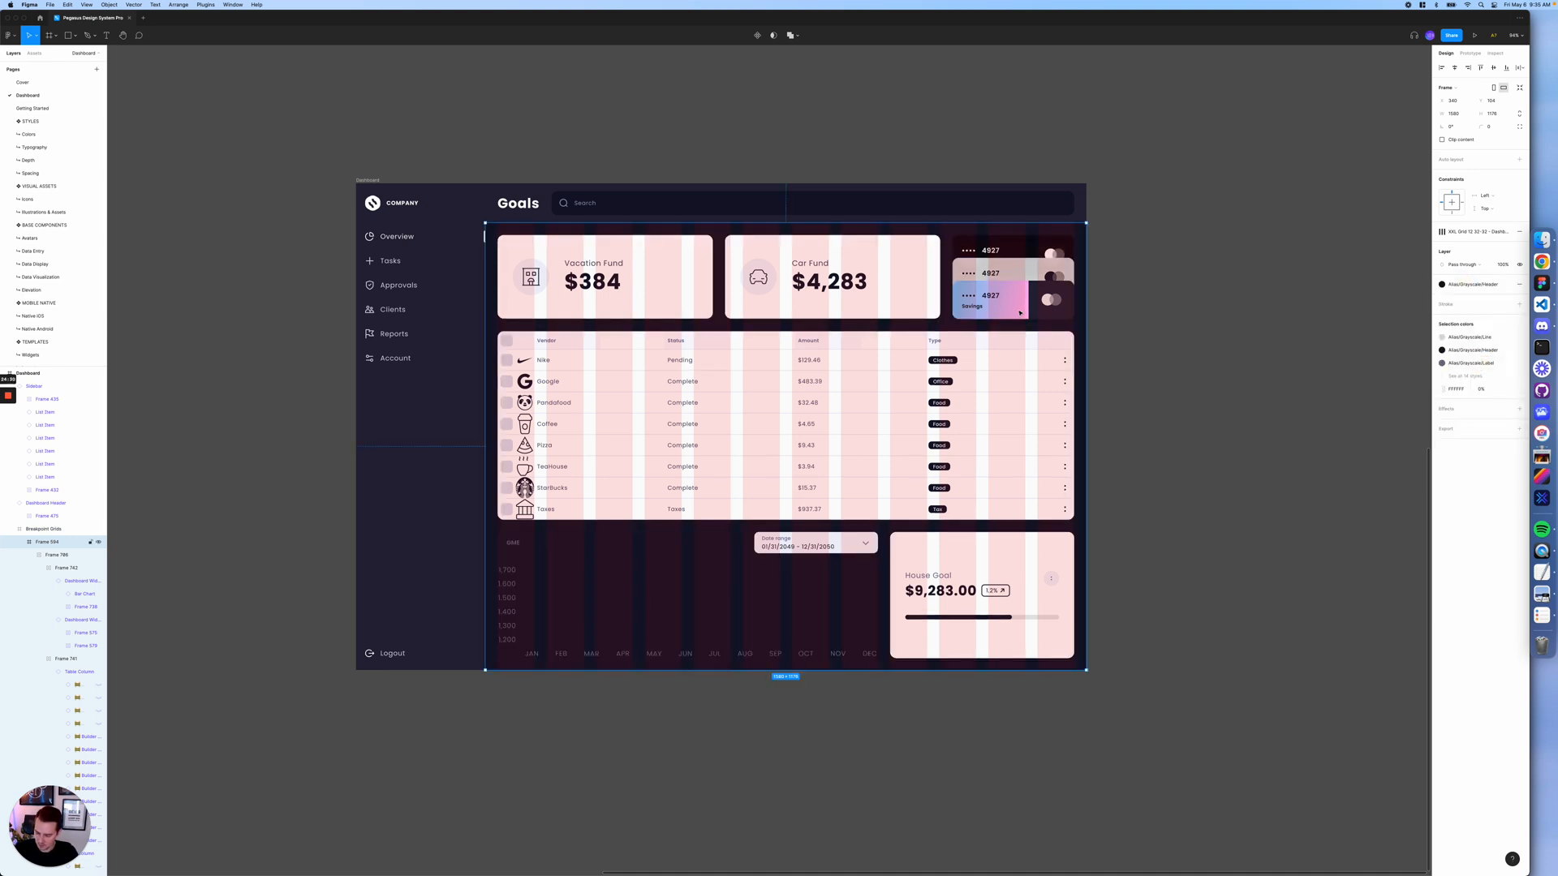
{"action": "key", "text": "ctrl+g"}
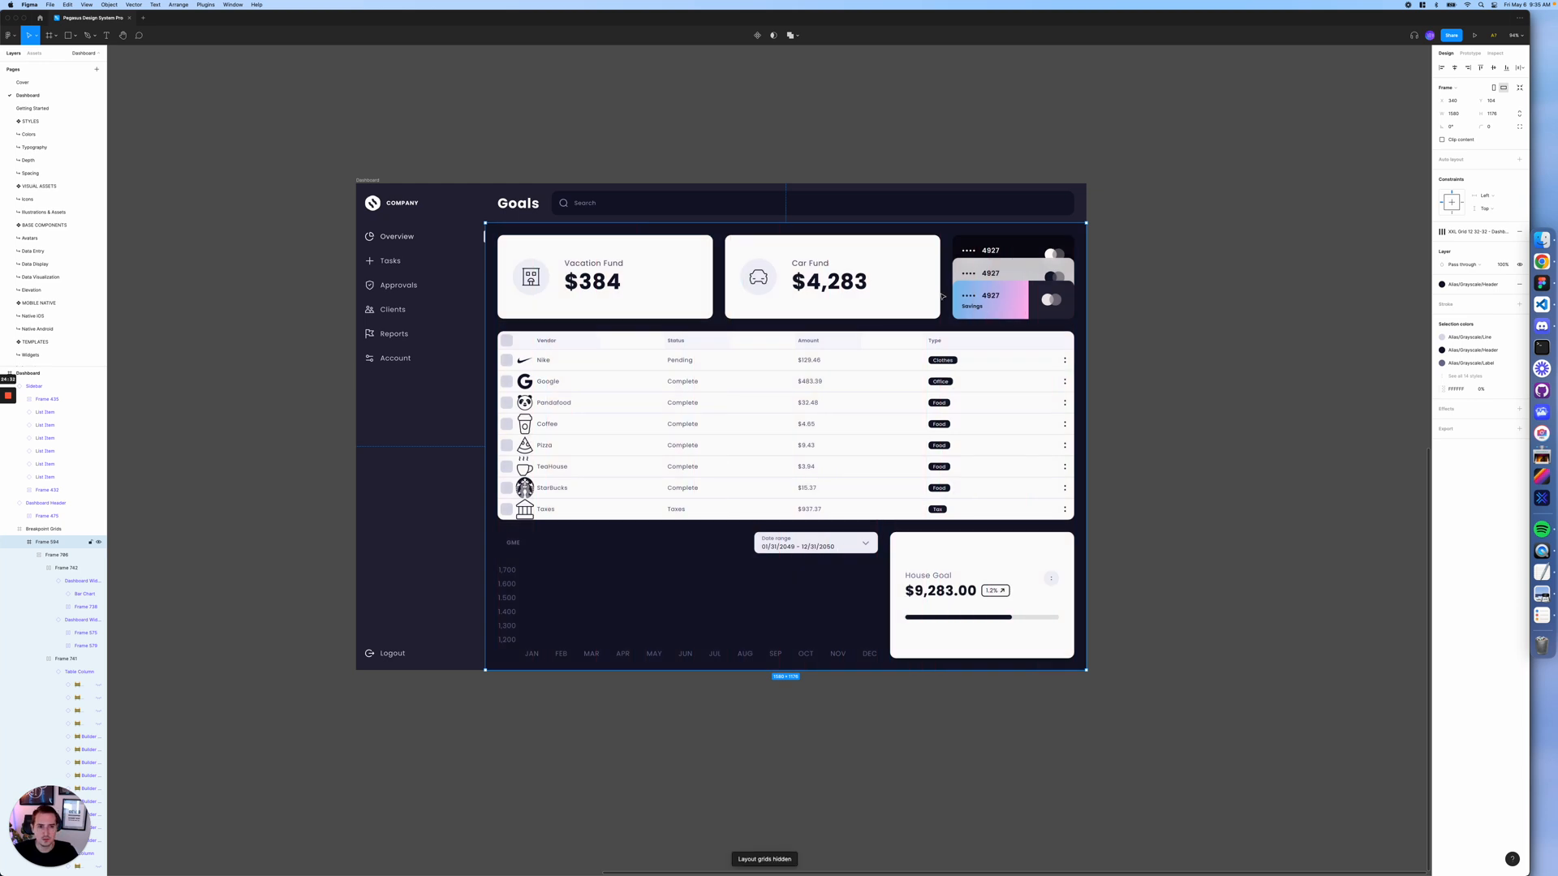
- Turn on dark mode for the Car Fund and Vacation Fund widgets
{"action": "left_click", "coordinate": [838, 280]}
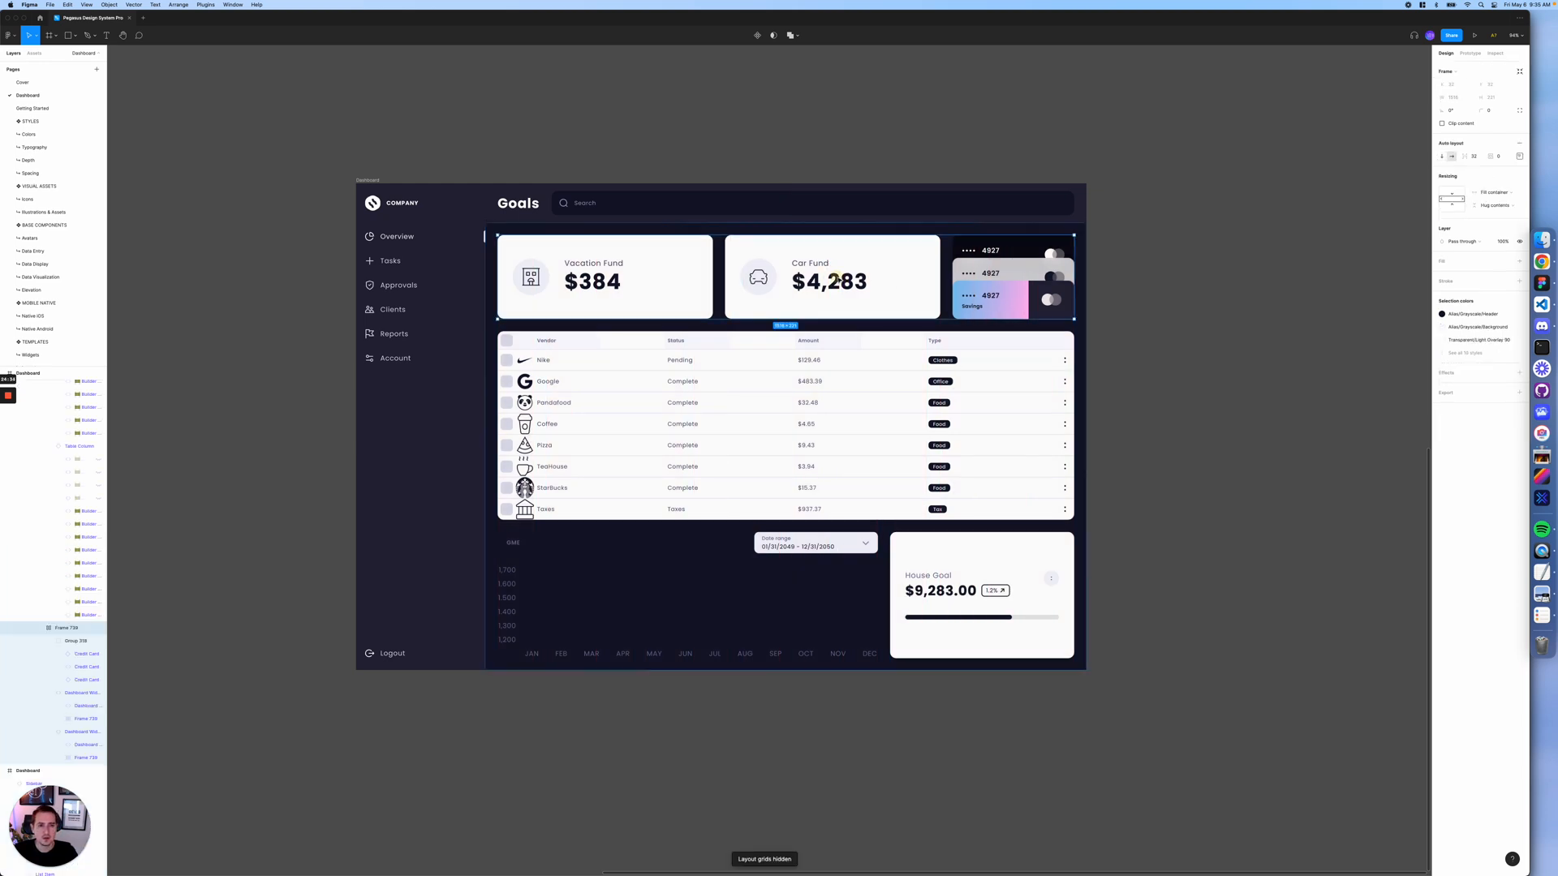
{"action": "left_click", "coordinate": [677, 276], "text": "shift"}
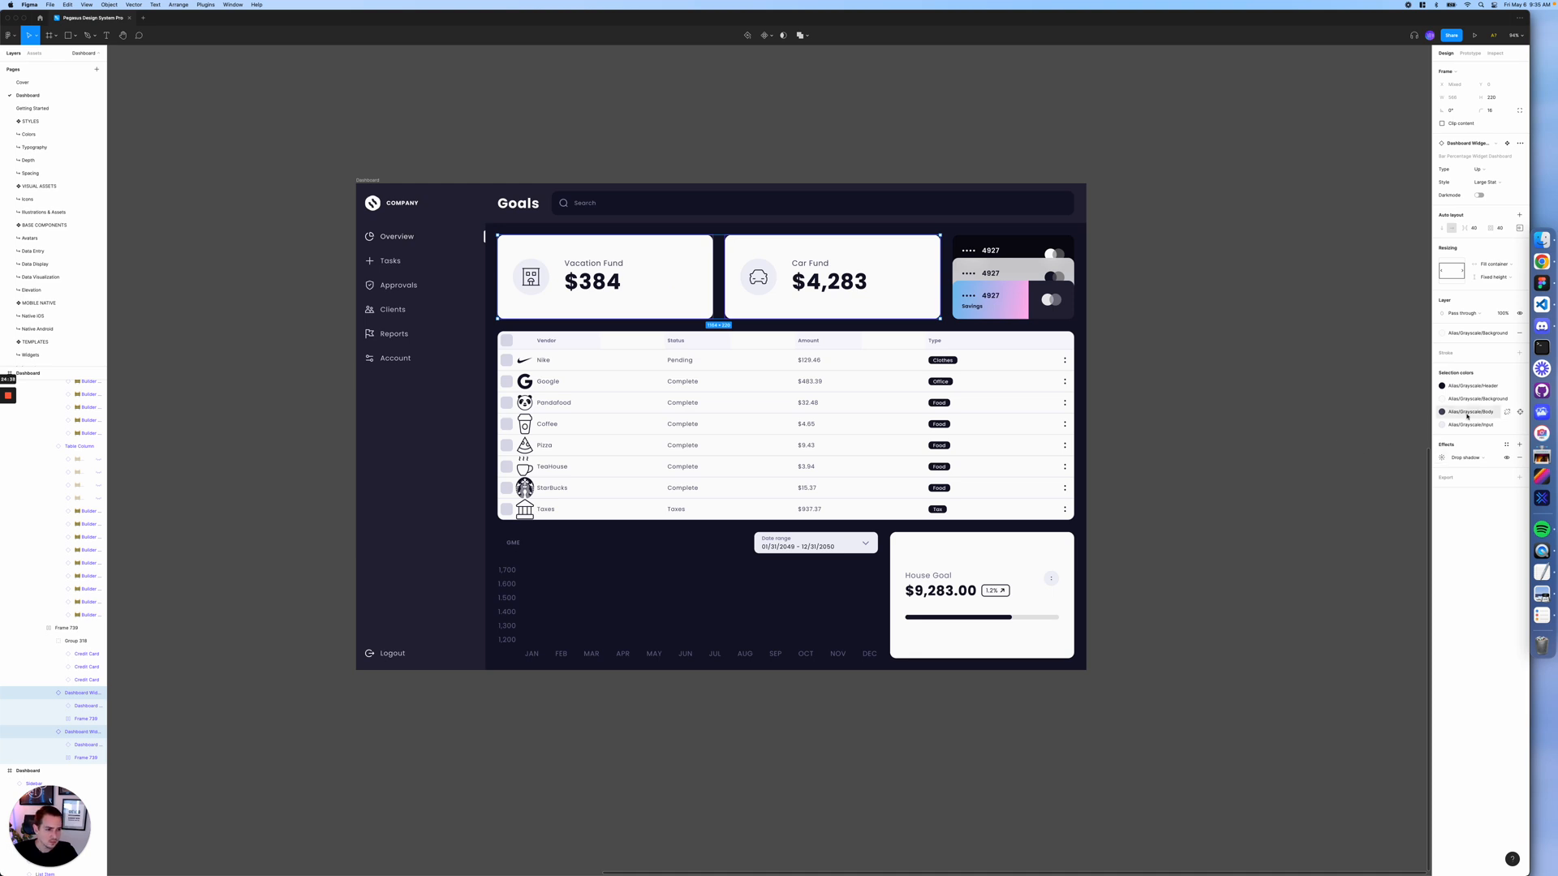
{"action": "left_click", "coordinate": [824, 265]}
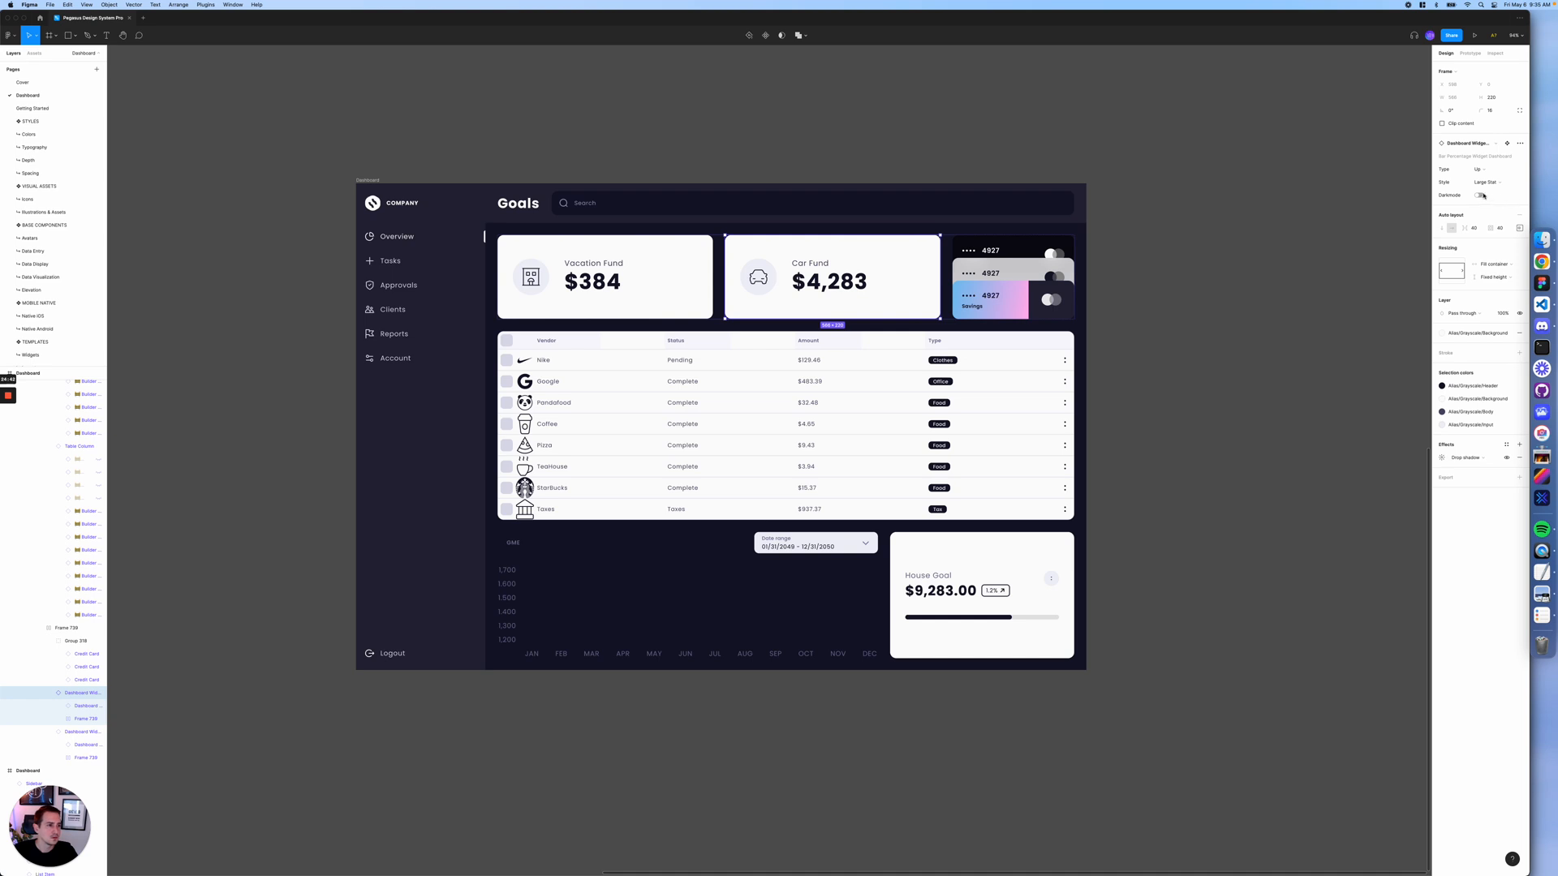
{"action": "left_click", "coordinate": [1482, 195]}
{"action": "left_click", "coordinate": [632, 267]}
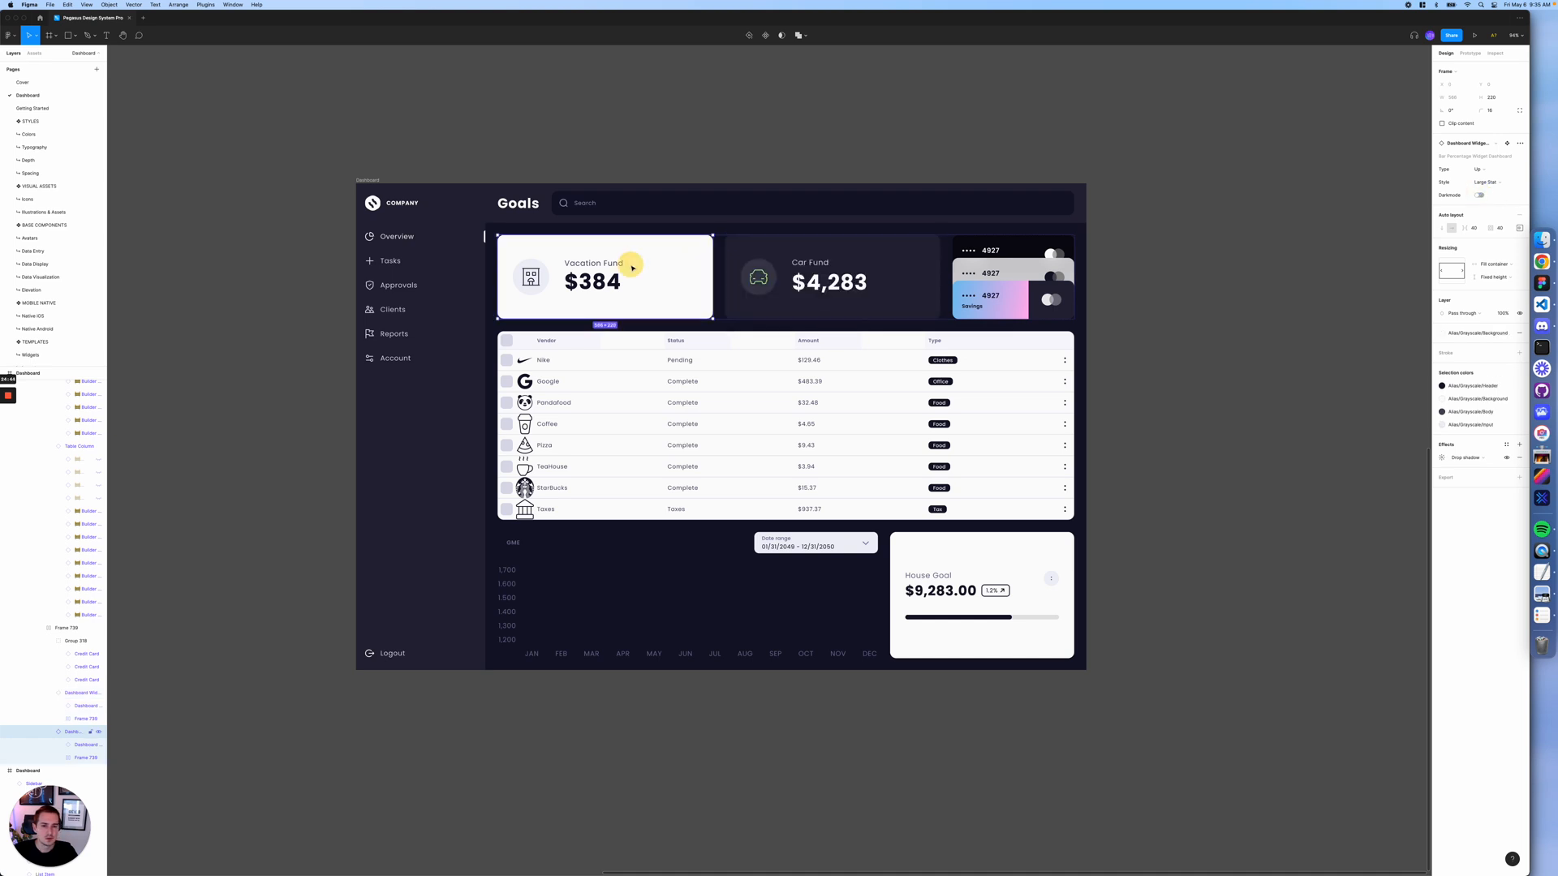
{"action": "left_click", "coordinate": [1479, 196]}
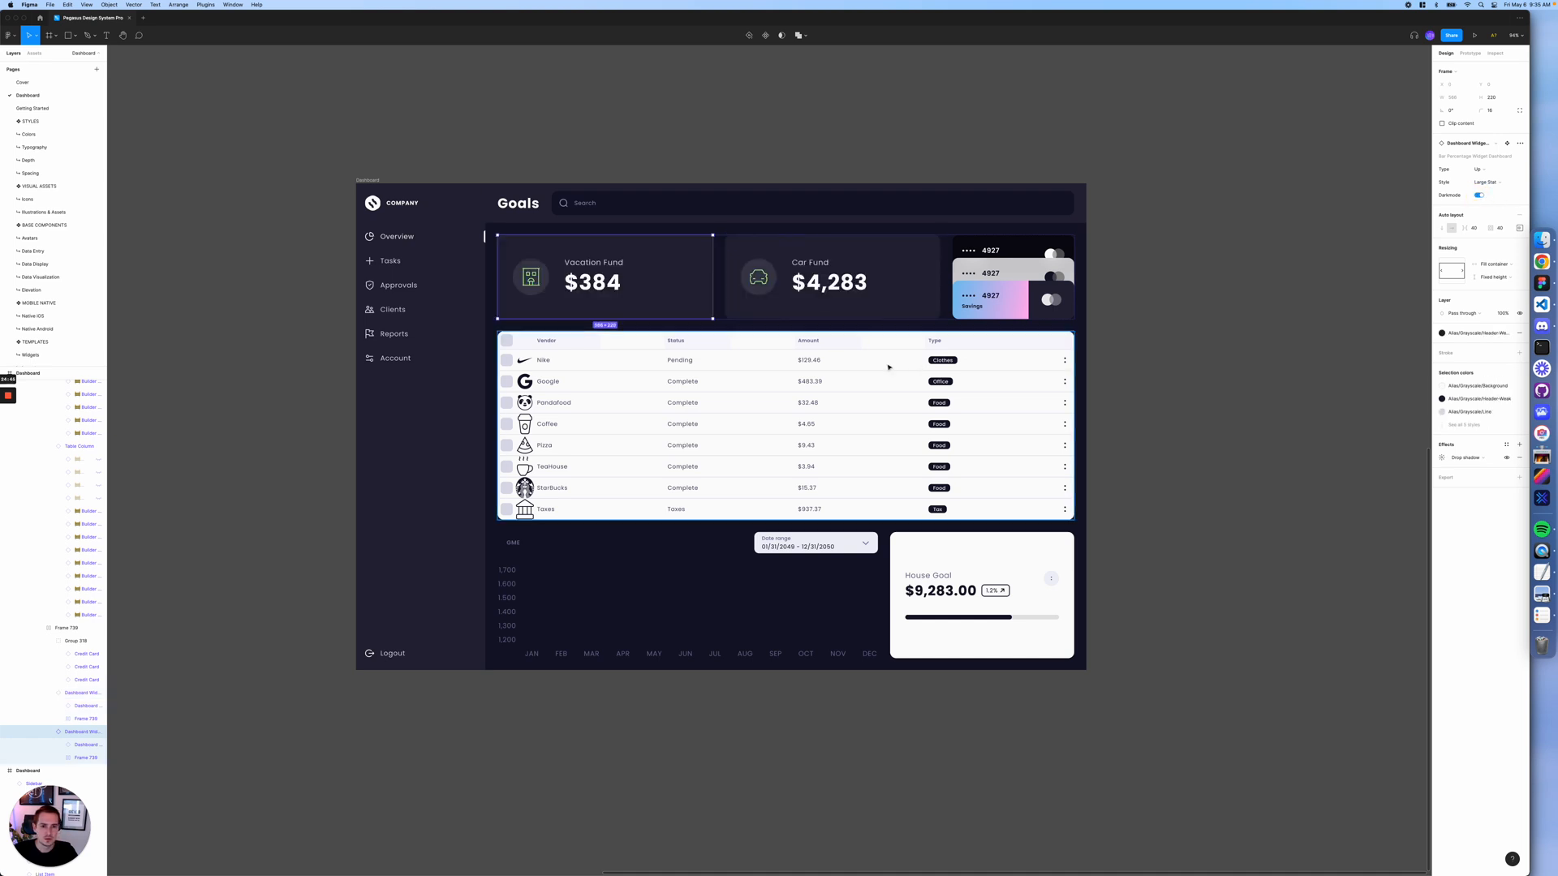
- Select all columns of the vendor table, including the checkbox, logo and options columns, and turn on their dark mode
{"action": "left_click", "coordinate": [852, 369]}
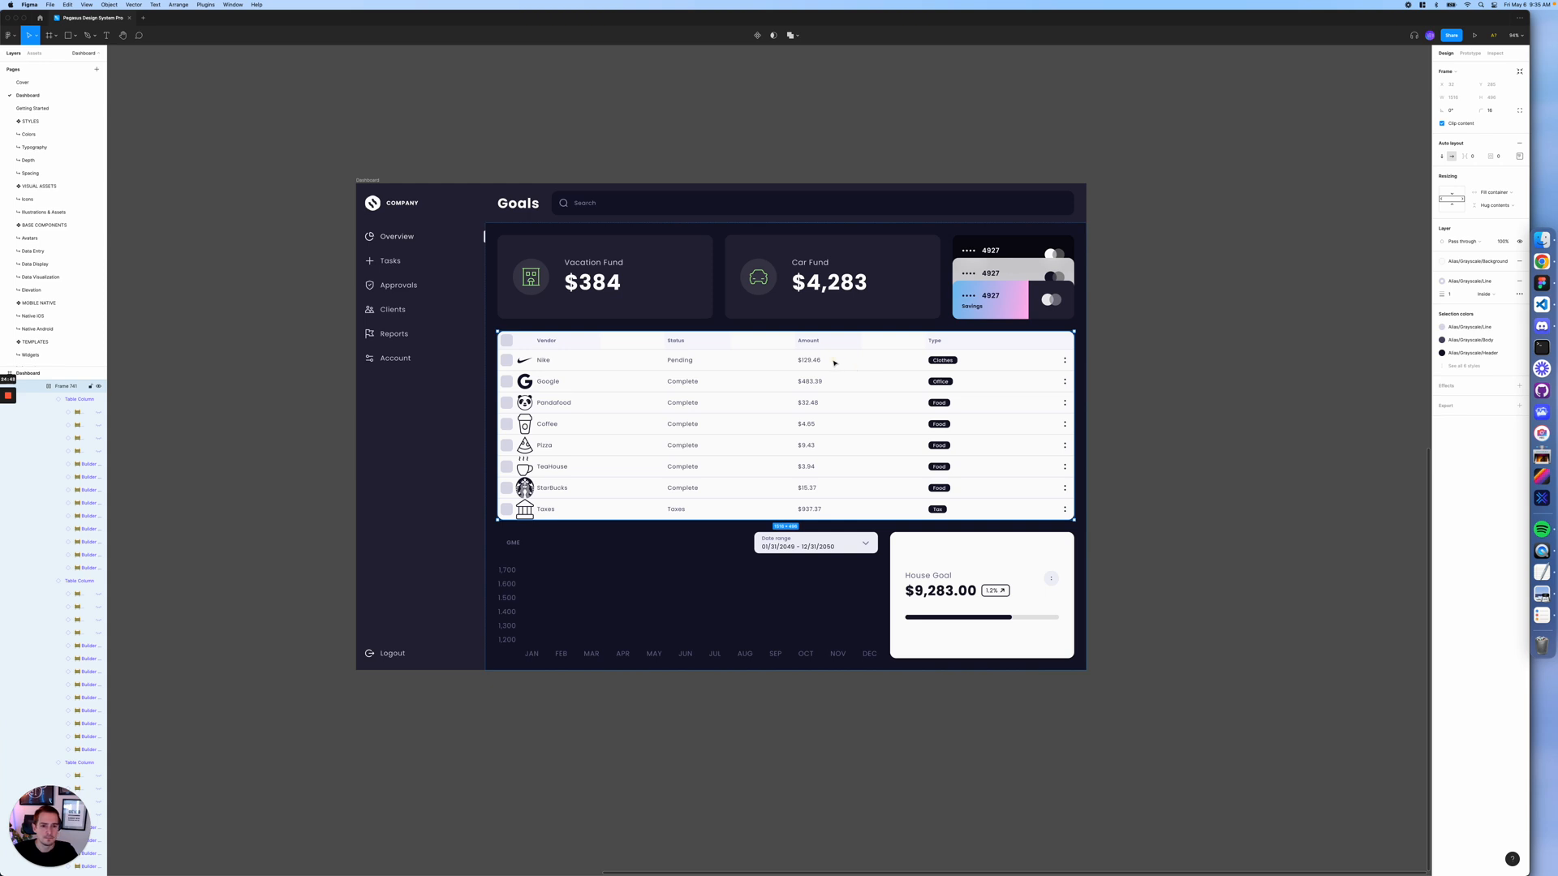
{"action": "double_click", "coordinate": [834, 363]}
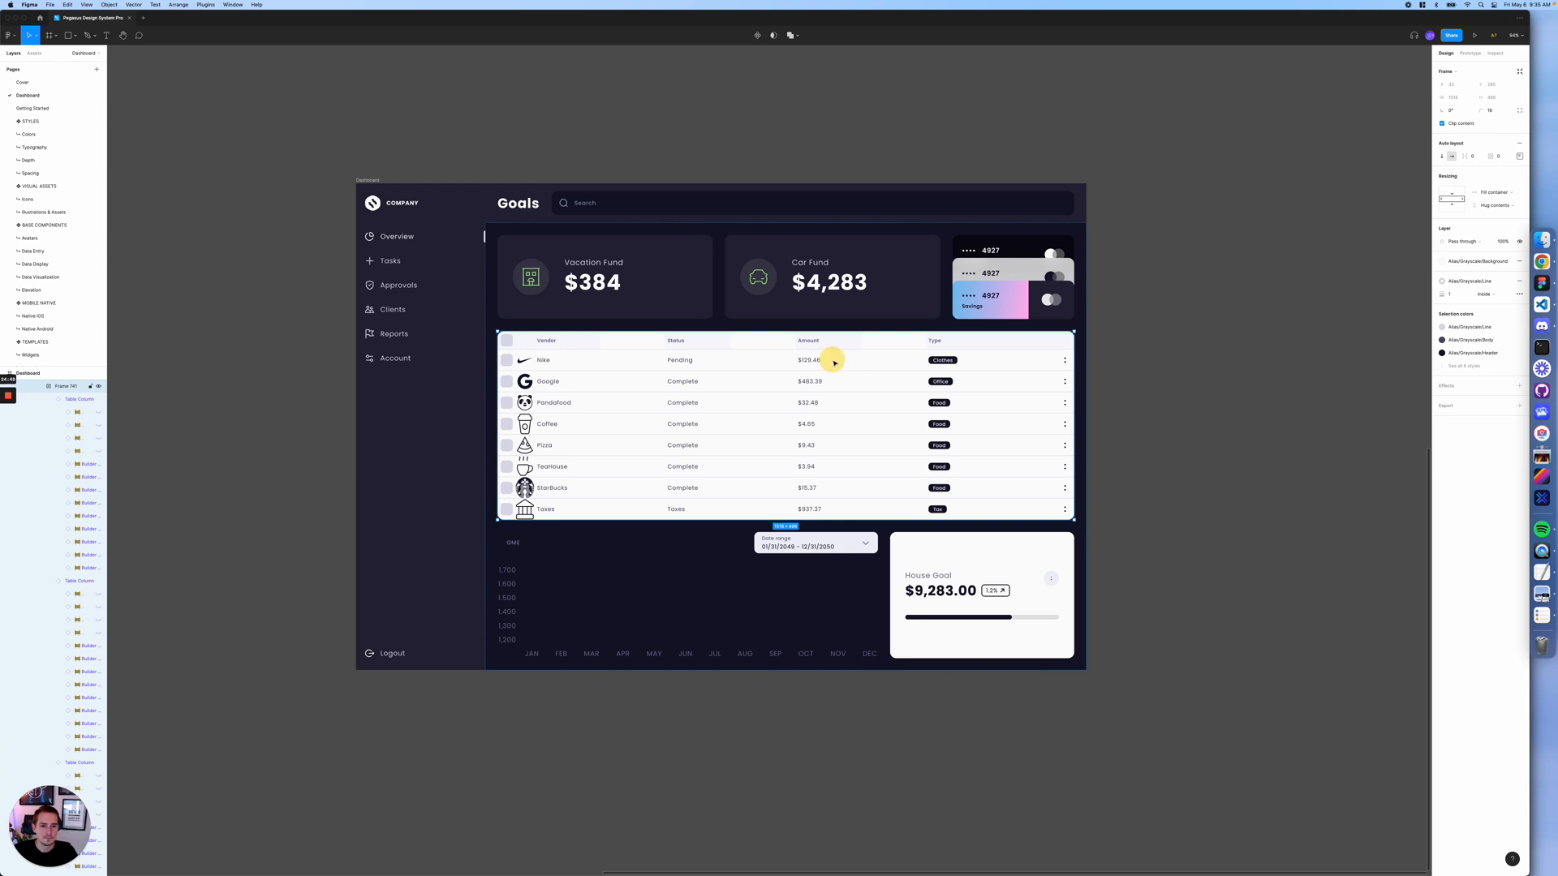
{"action": "left_click", "coordinate": [947, 354], "text": "shift"}
{"action": "left_click", "coordinate": [680, 363], "text": "shift"}
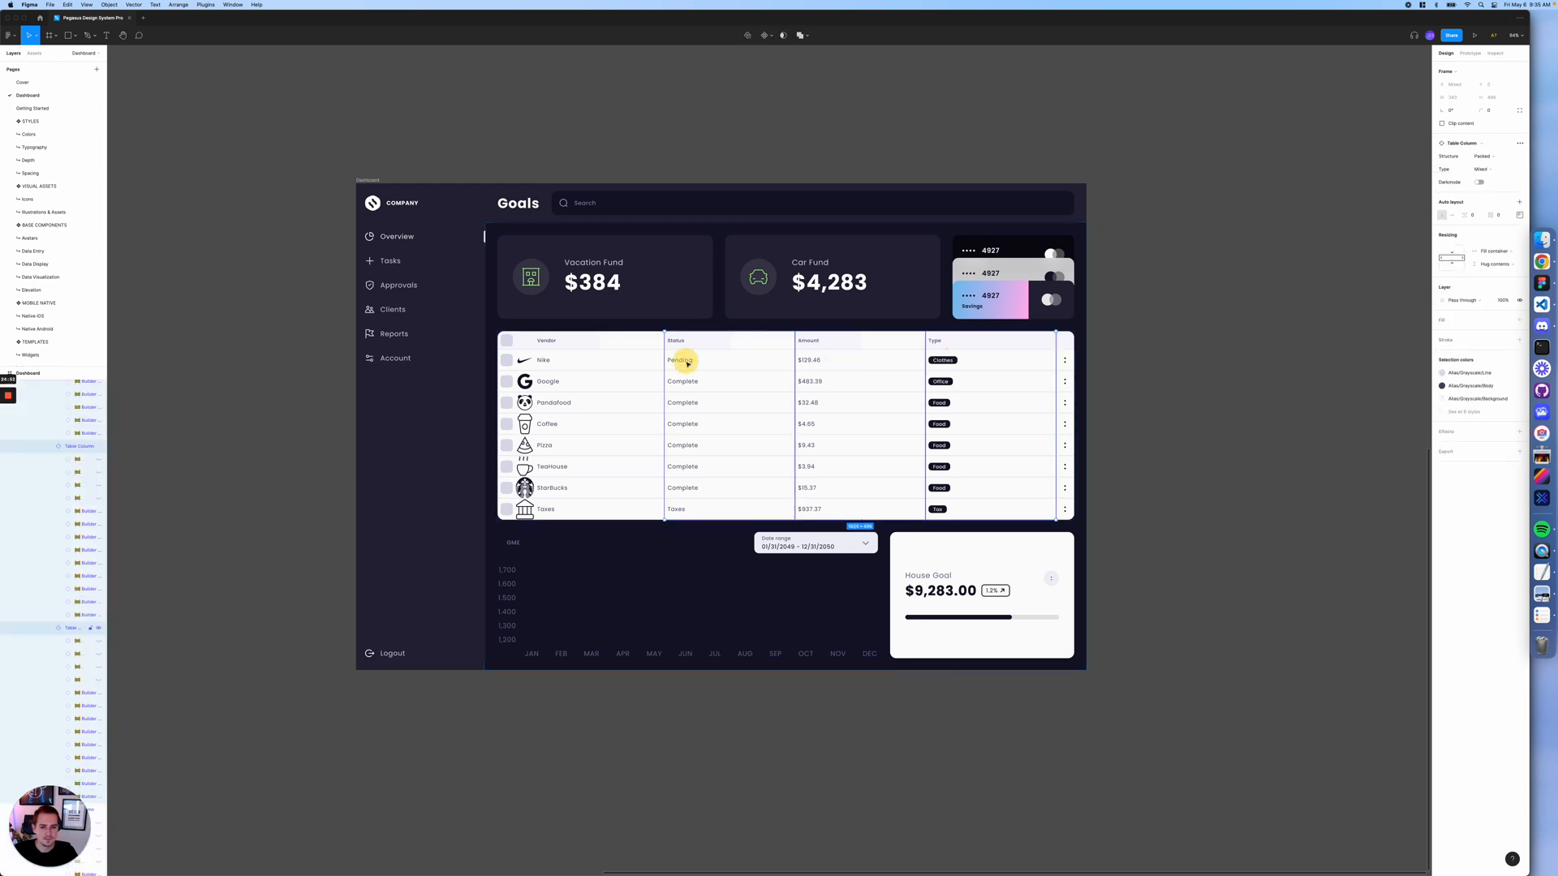
{"action": "left_click", "coordinate": [636, 361], "text": "shift"}
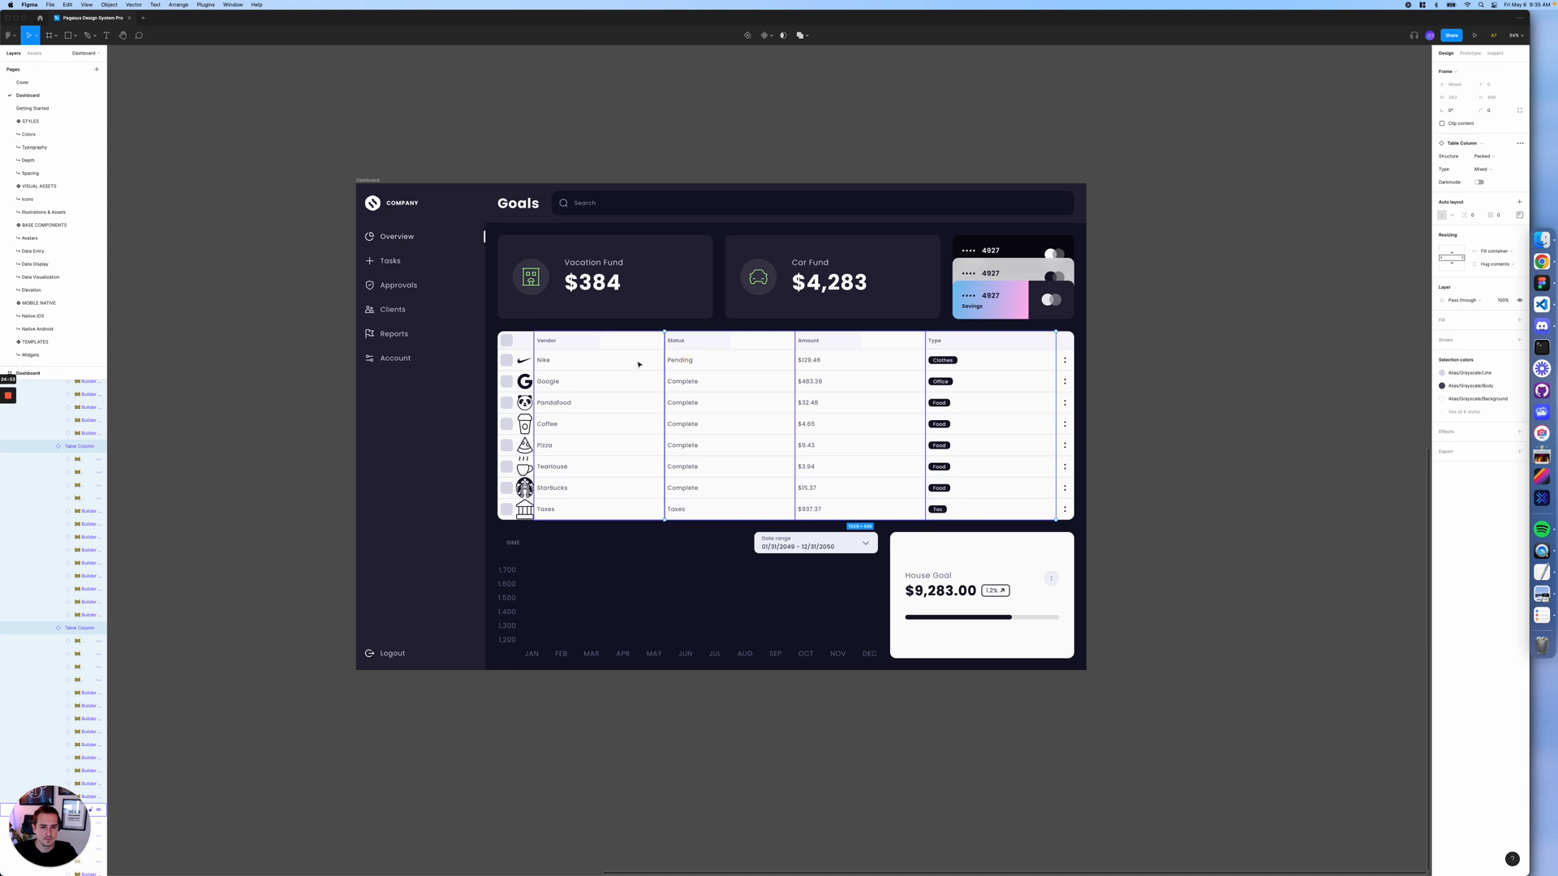
{"action": "left_click", "coordinate": [520, 357], "text": "shift"}
{"action": "left_click", "coordinate": [498, 361], "text": "shift"}
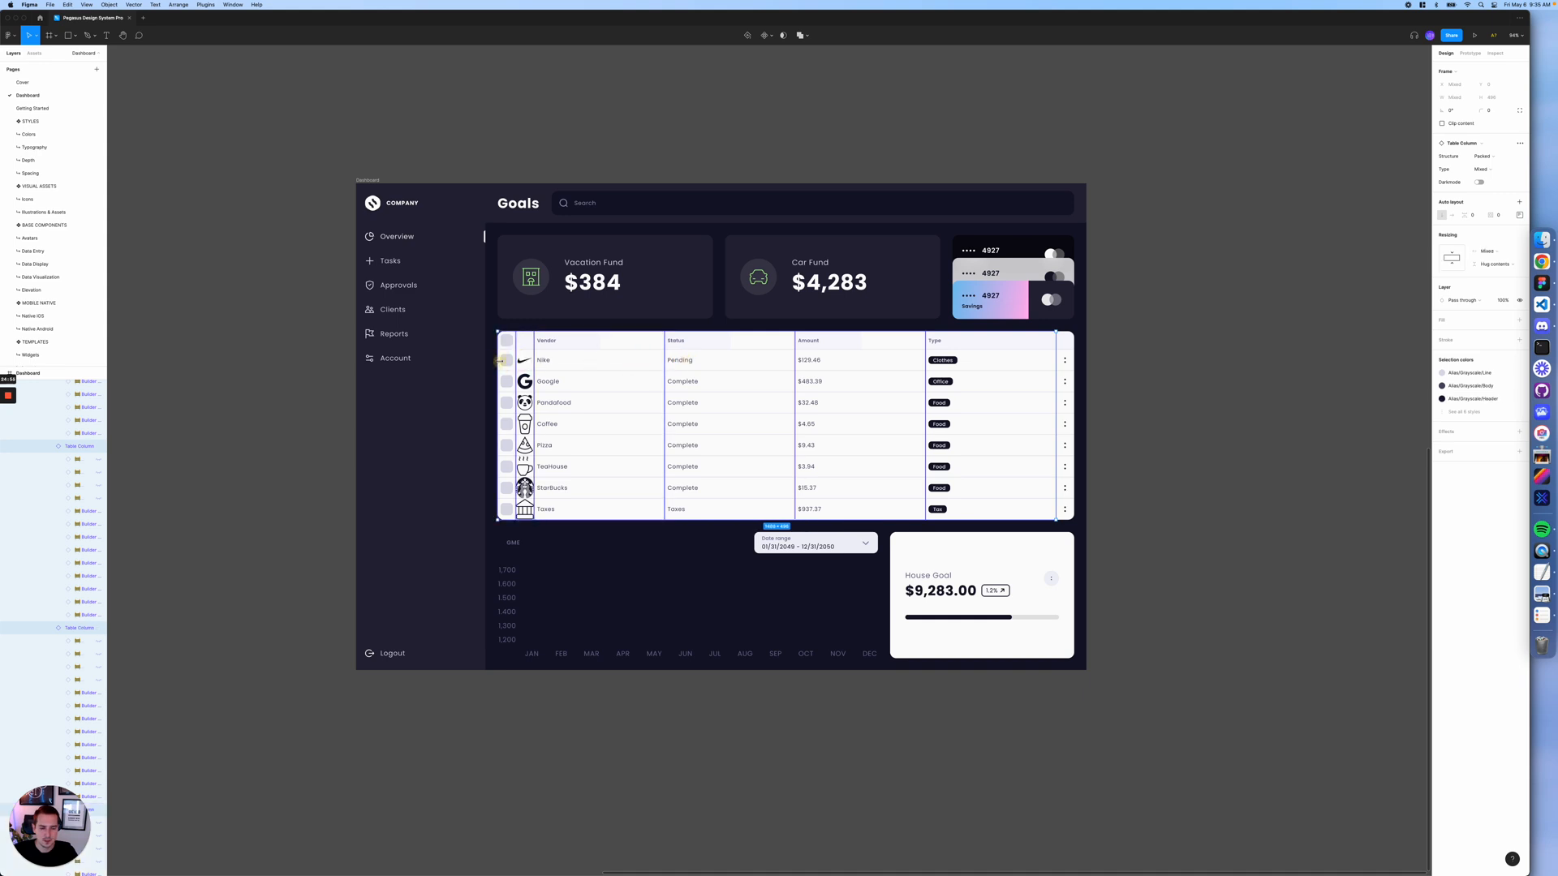
{"action": "left_click", "coordinate": [1069, 349], "text": "shift"}
{"action": "left_click", "coordinate": [1479, 183]}
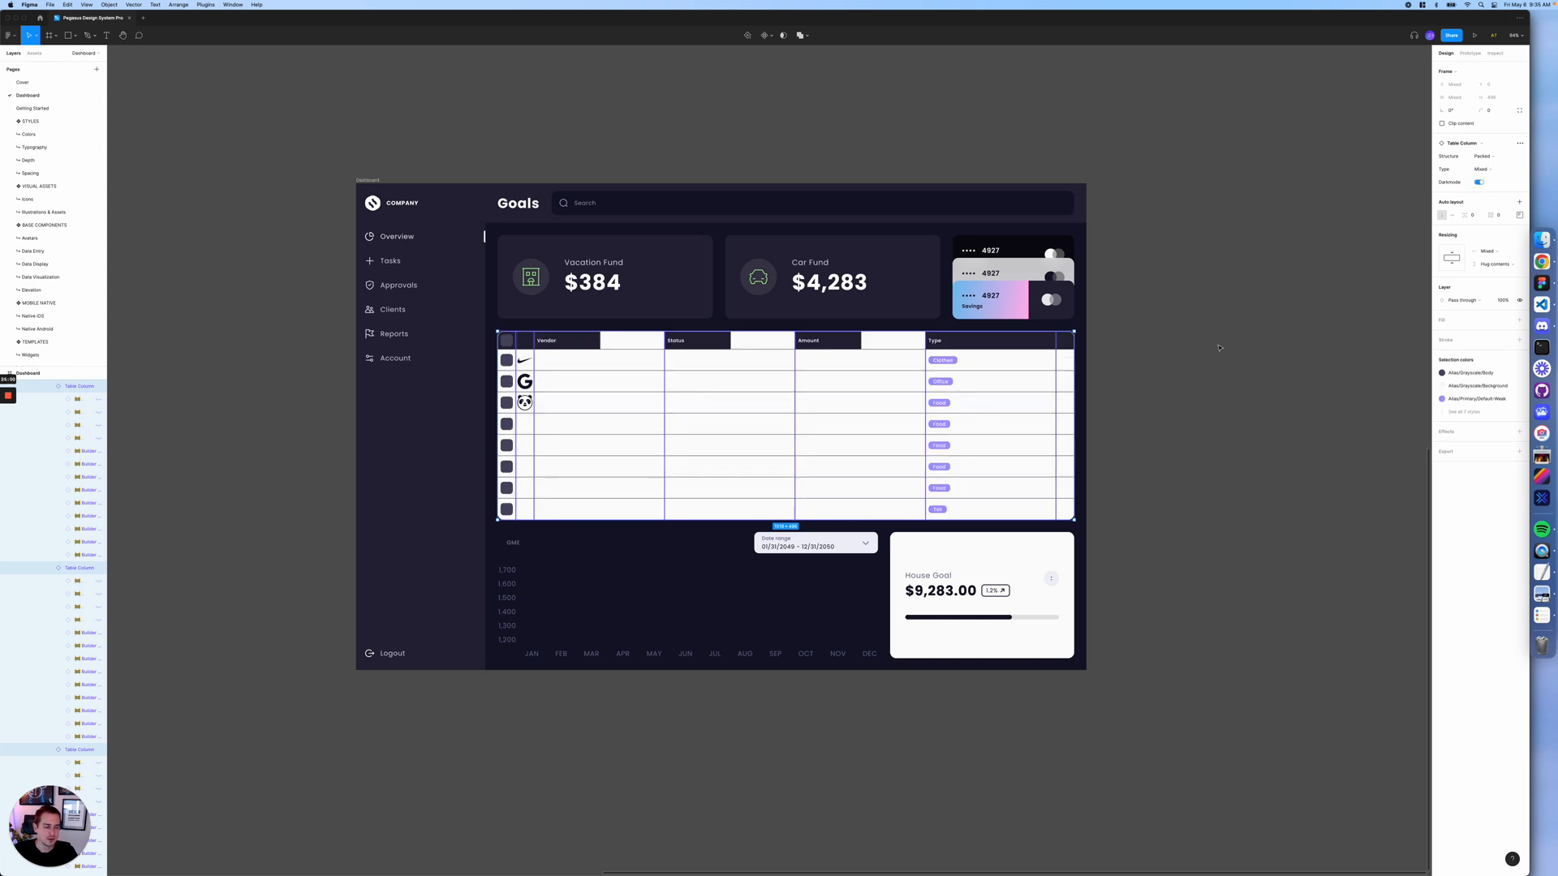
- Remove the stroke and the fill from the frame around the vendor table
{"action": "left_click", "coordinate": [1147, 366]}
{"action": "double_click", "coordinate": [1037, 370]}
{"action": "double_click", "coordinate": [1038, 369]}
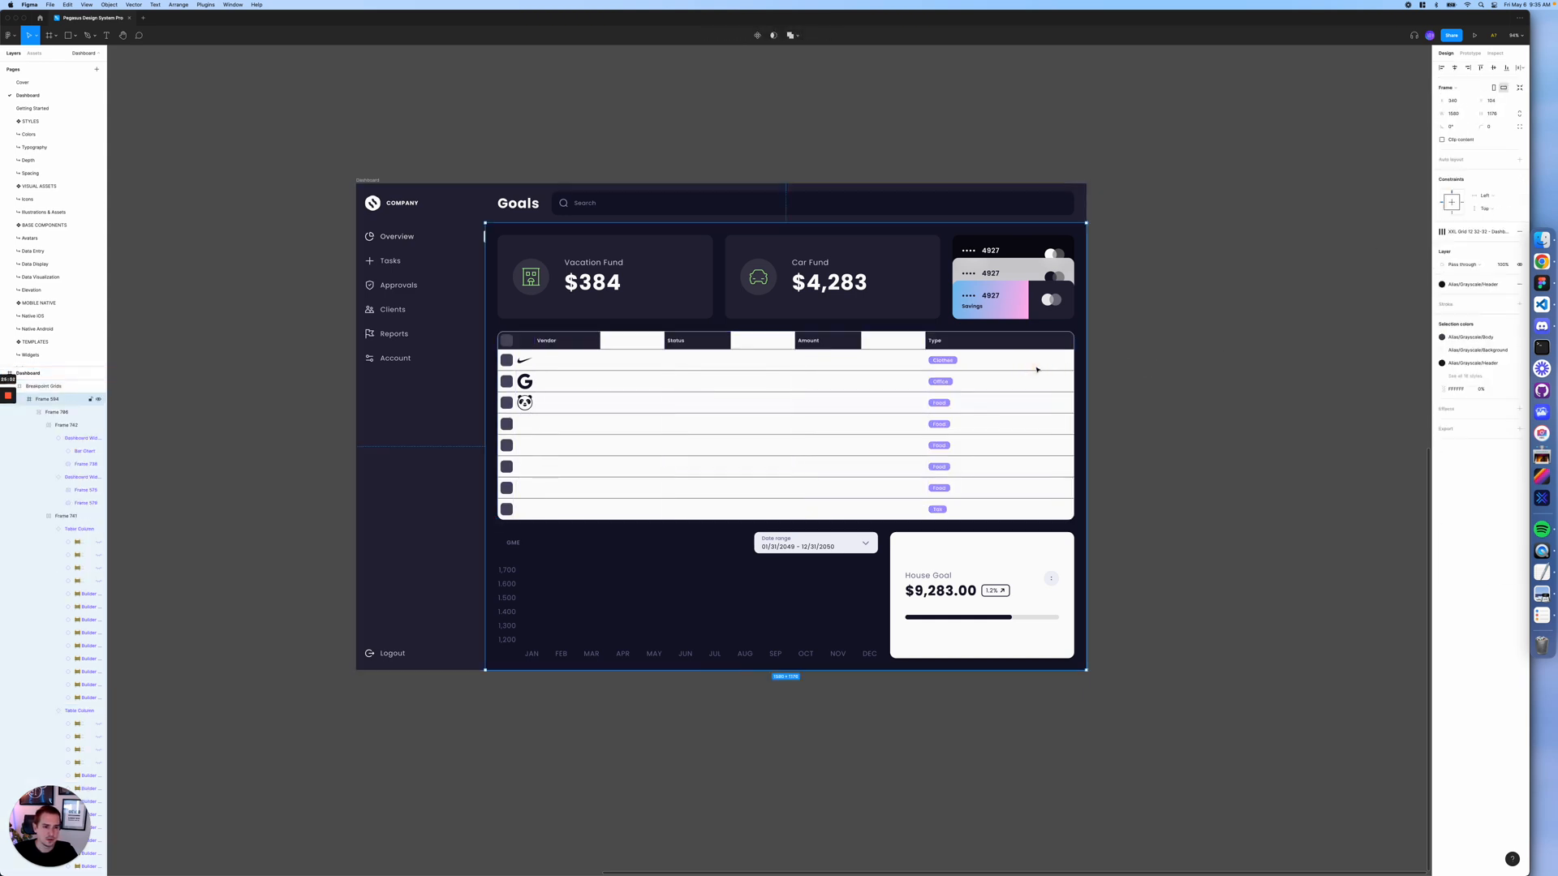
{"action": "left_click", "coordinate": [1037, 369]}
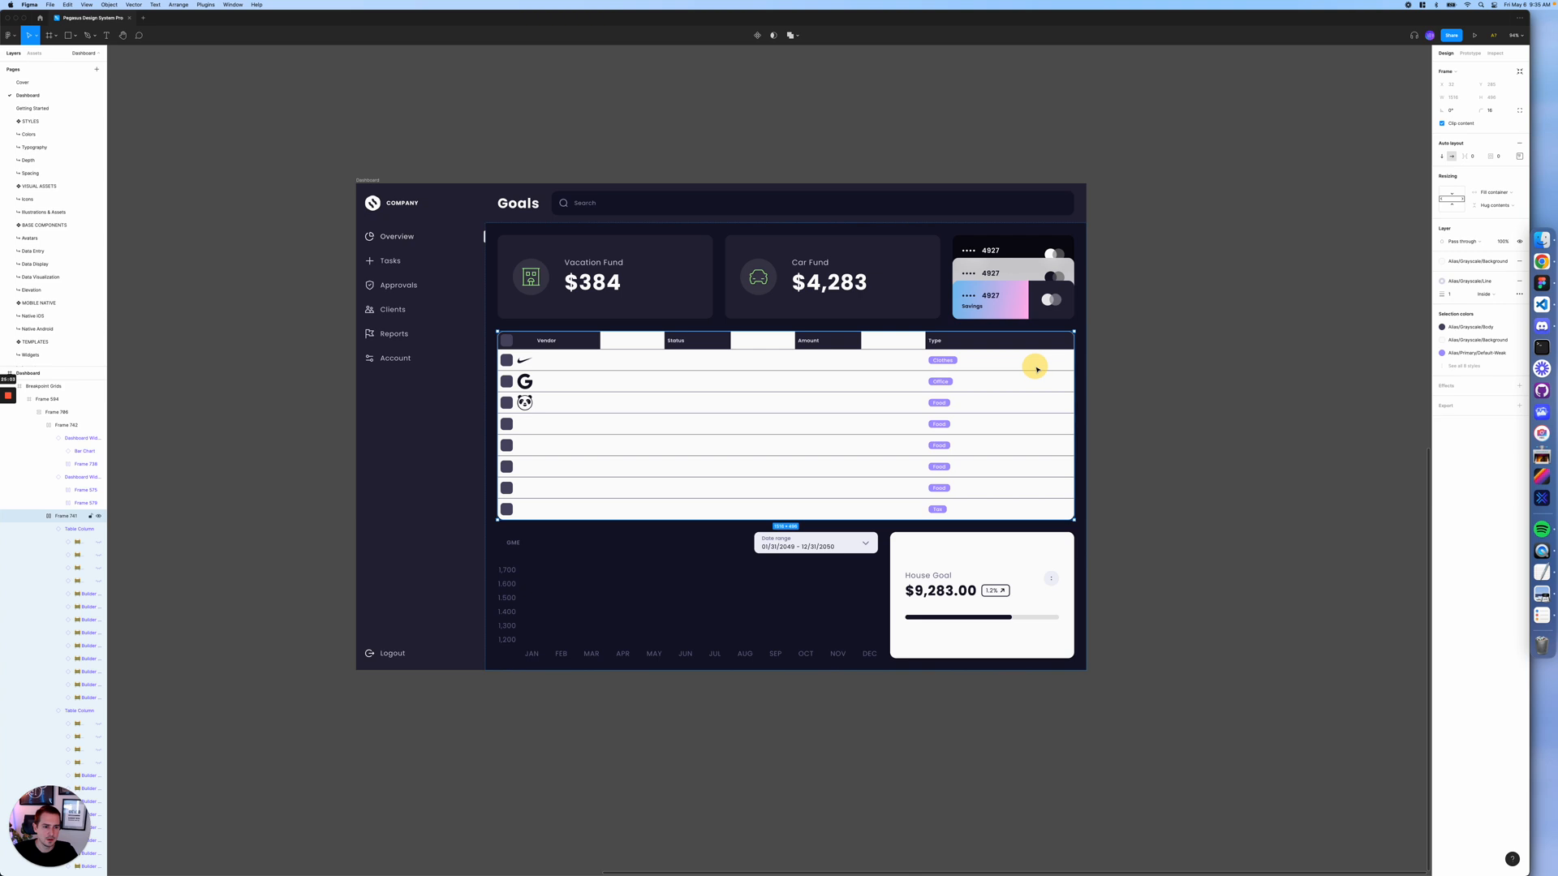
{"action": "left_click", "coordinate": [1520, 281]}
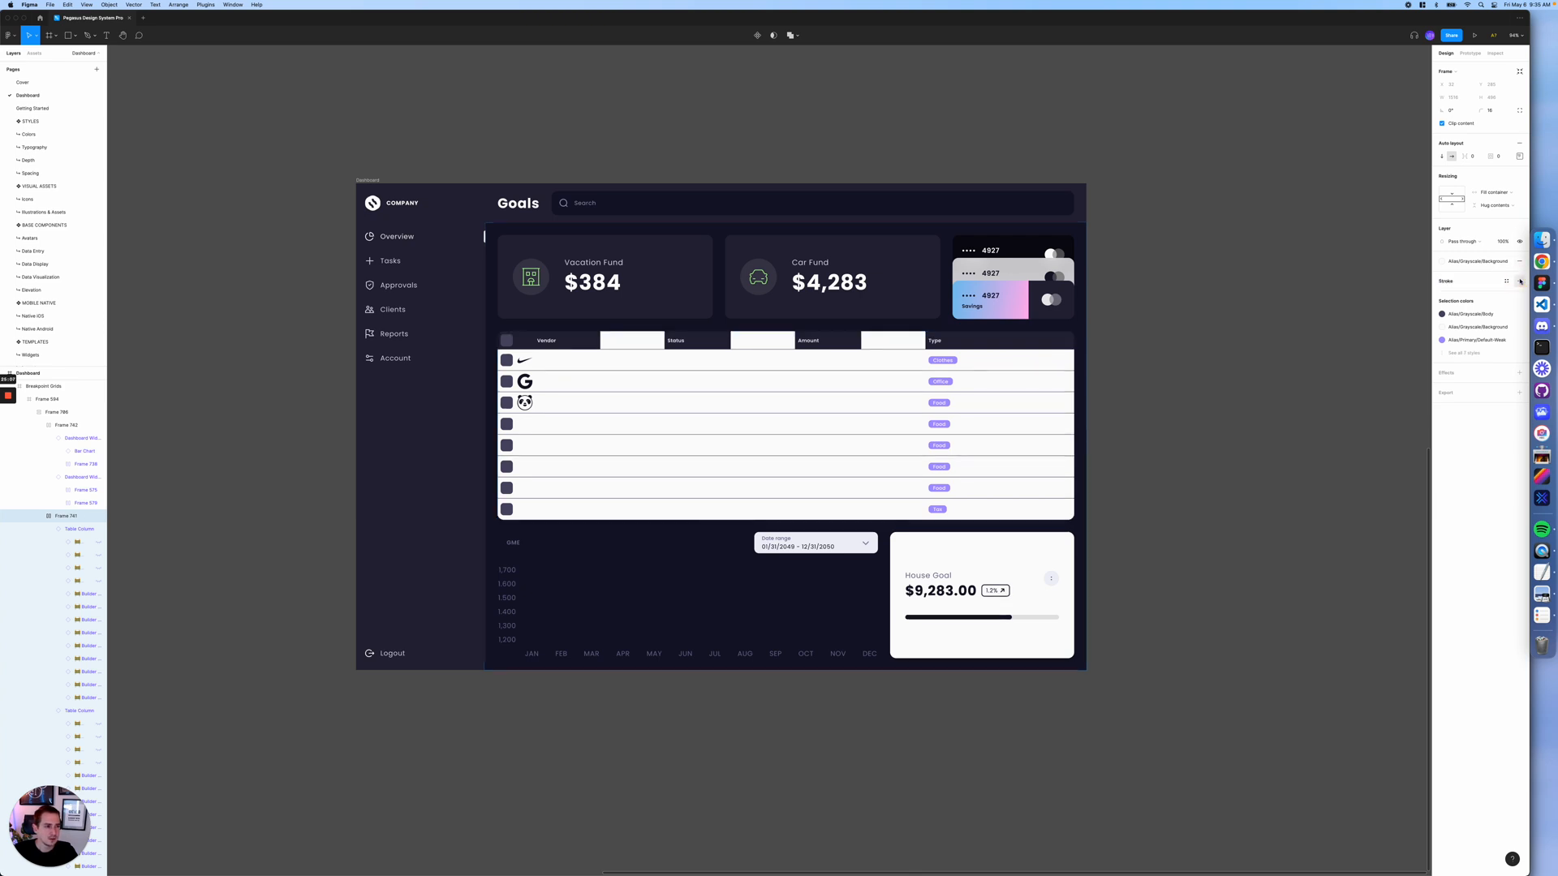
{"action": "left_click", "coordinate": [1522, 262]}
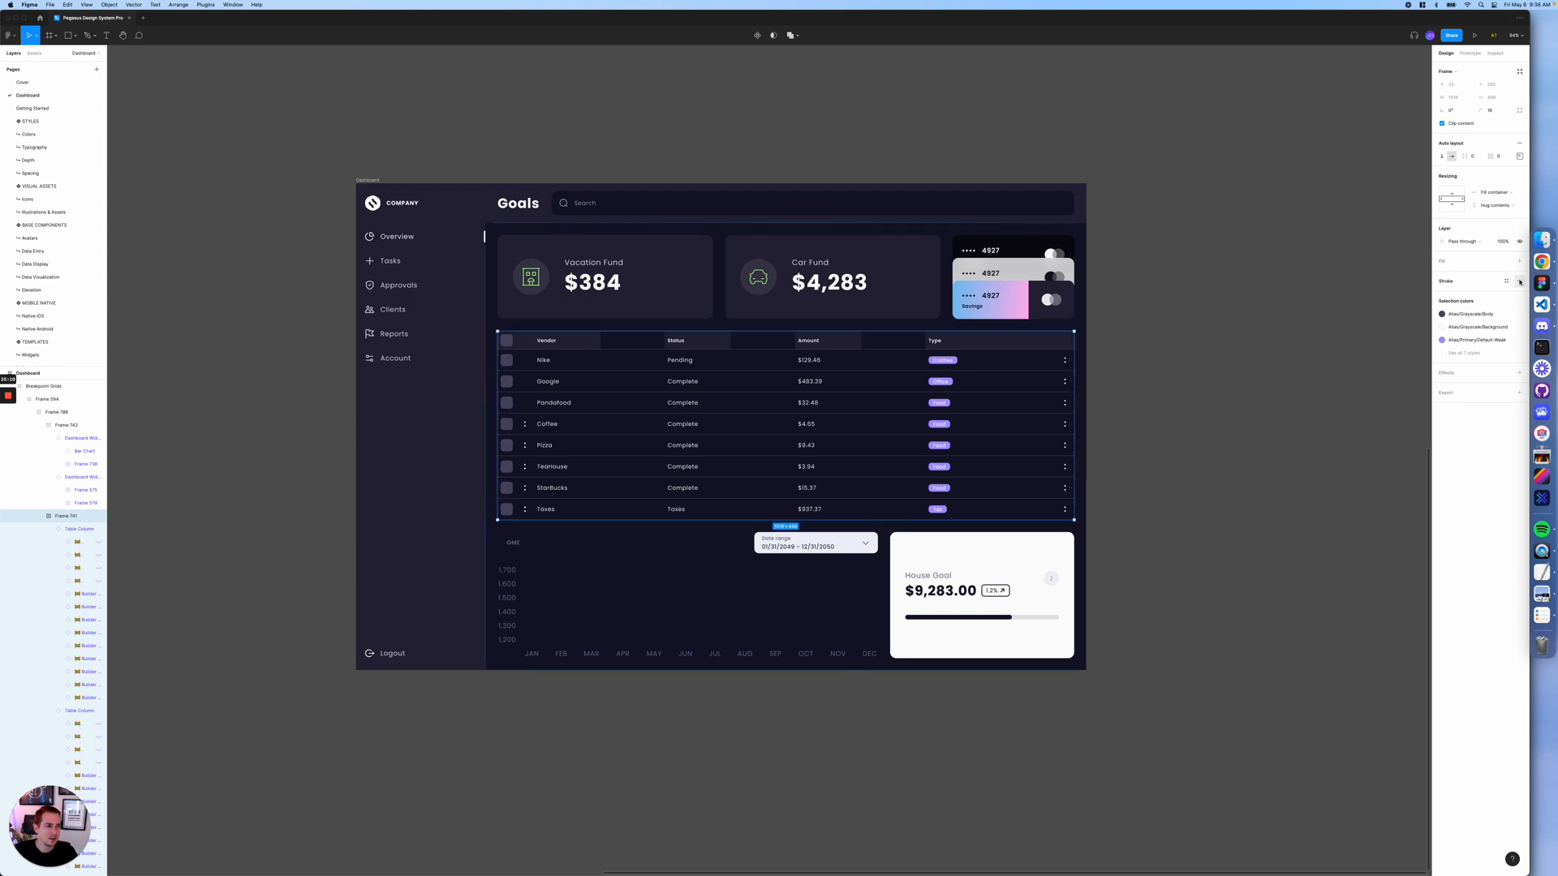
- Add a stroke to the vendor table's frame using the Alias/Grayscale/Label color style, after trying the Placeholder style
{"action": "left_click", "coordinate": [1506, 280]}
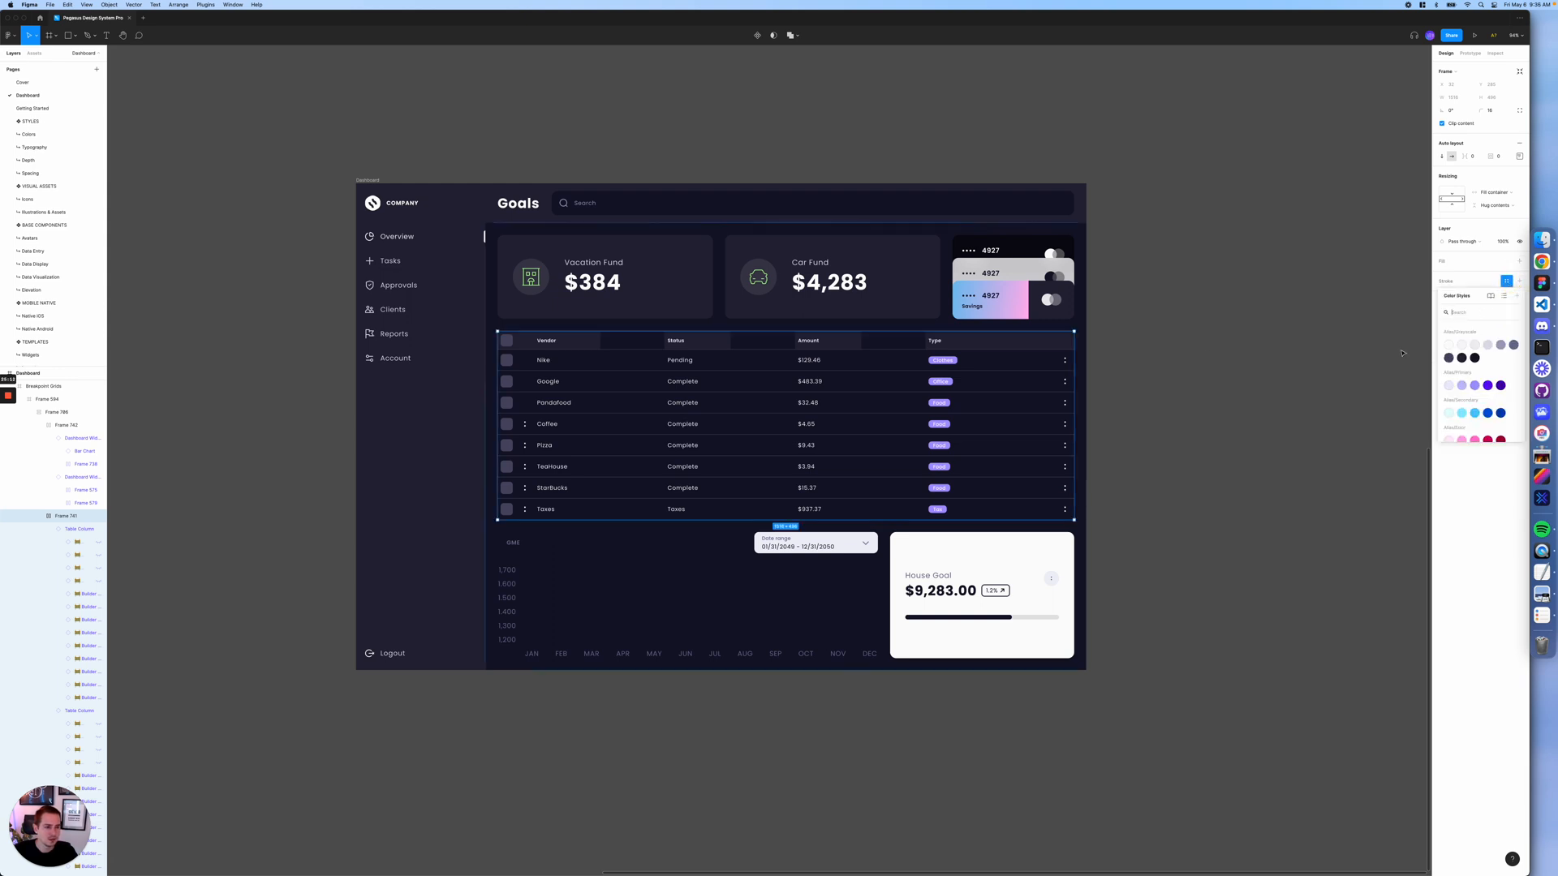
{"action": "left_click", "coordinate": [1501, 346]}
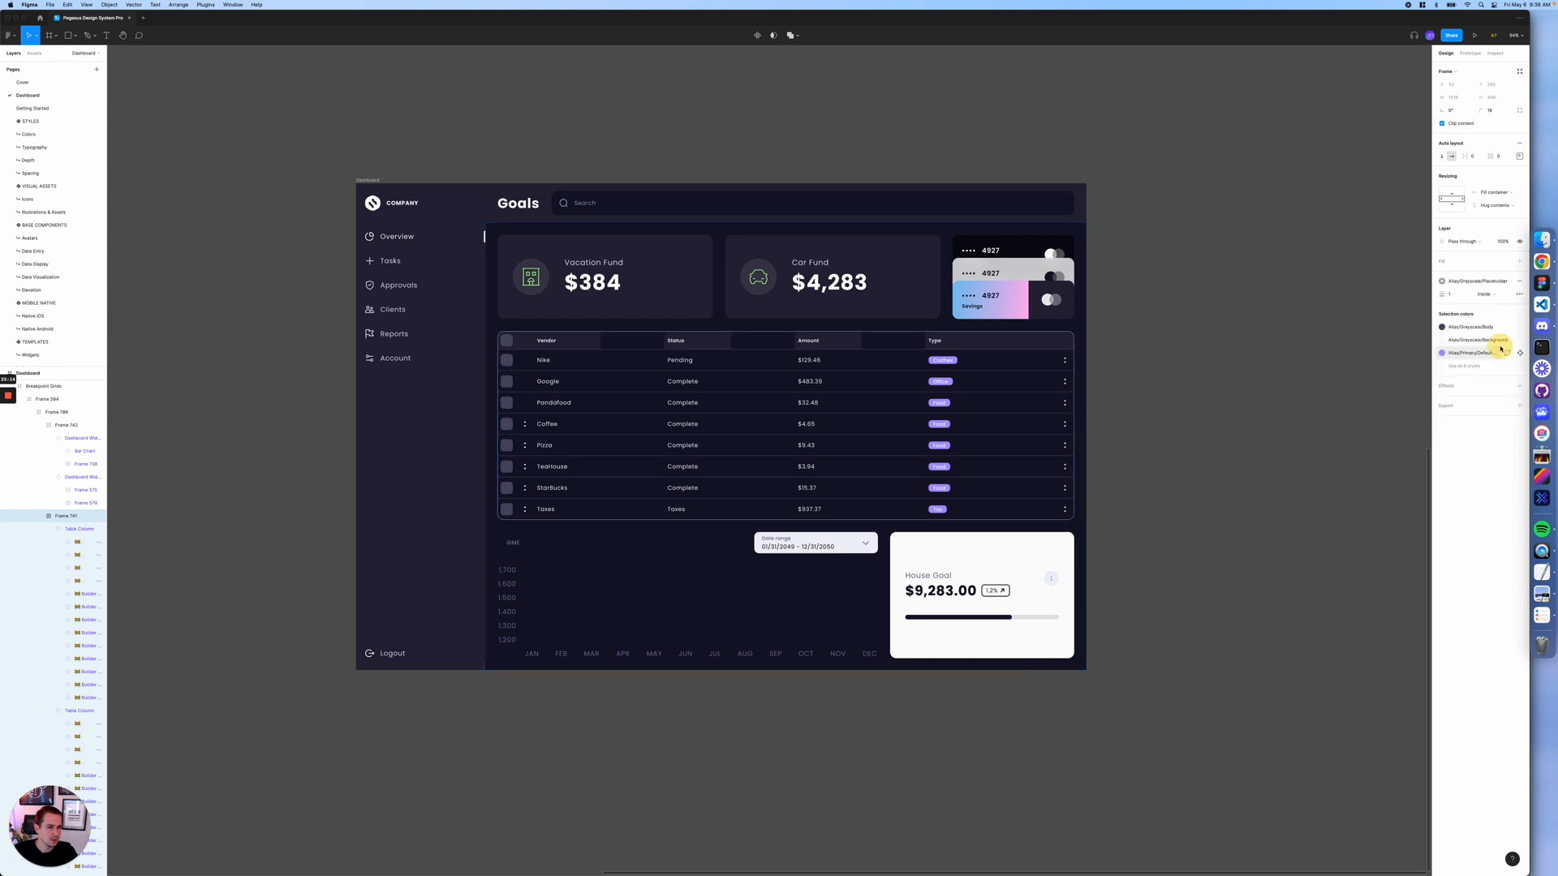
{"action": "left_click", "coordinate": [1488, 284]}
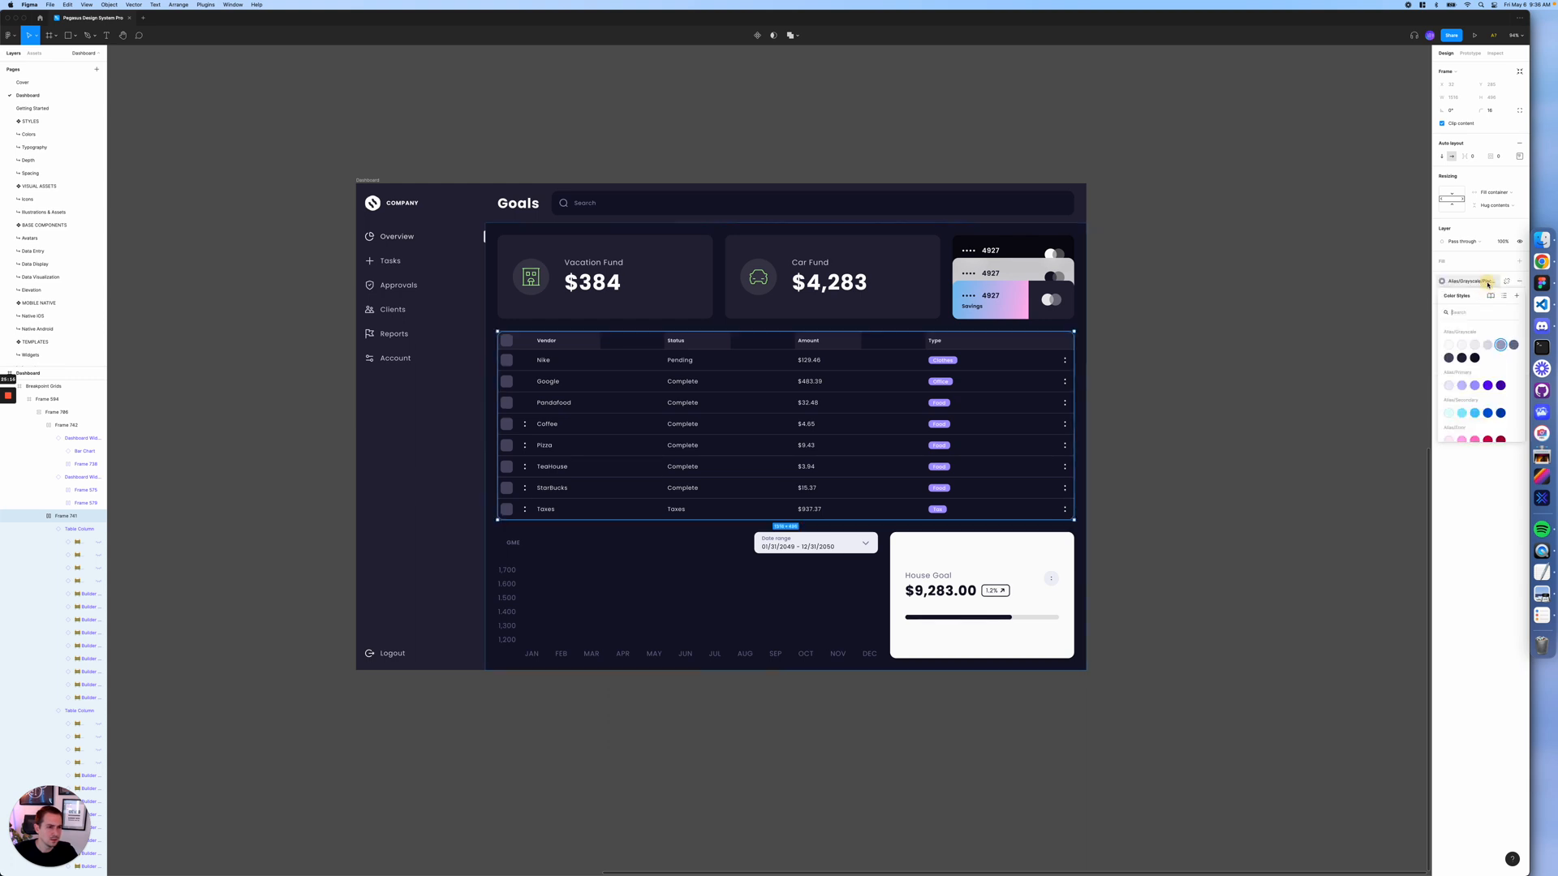
{"action": "left_click", "coordinate": [1514, 346]}
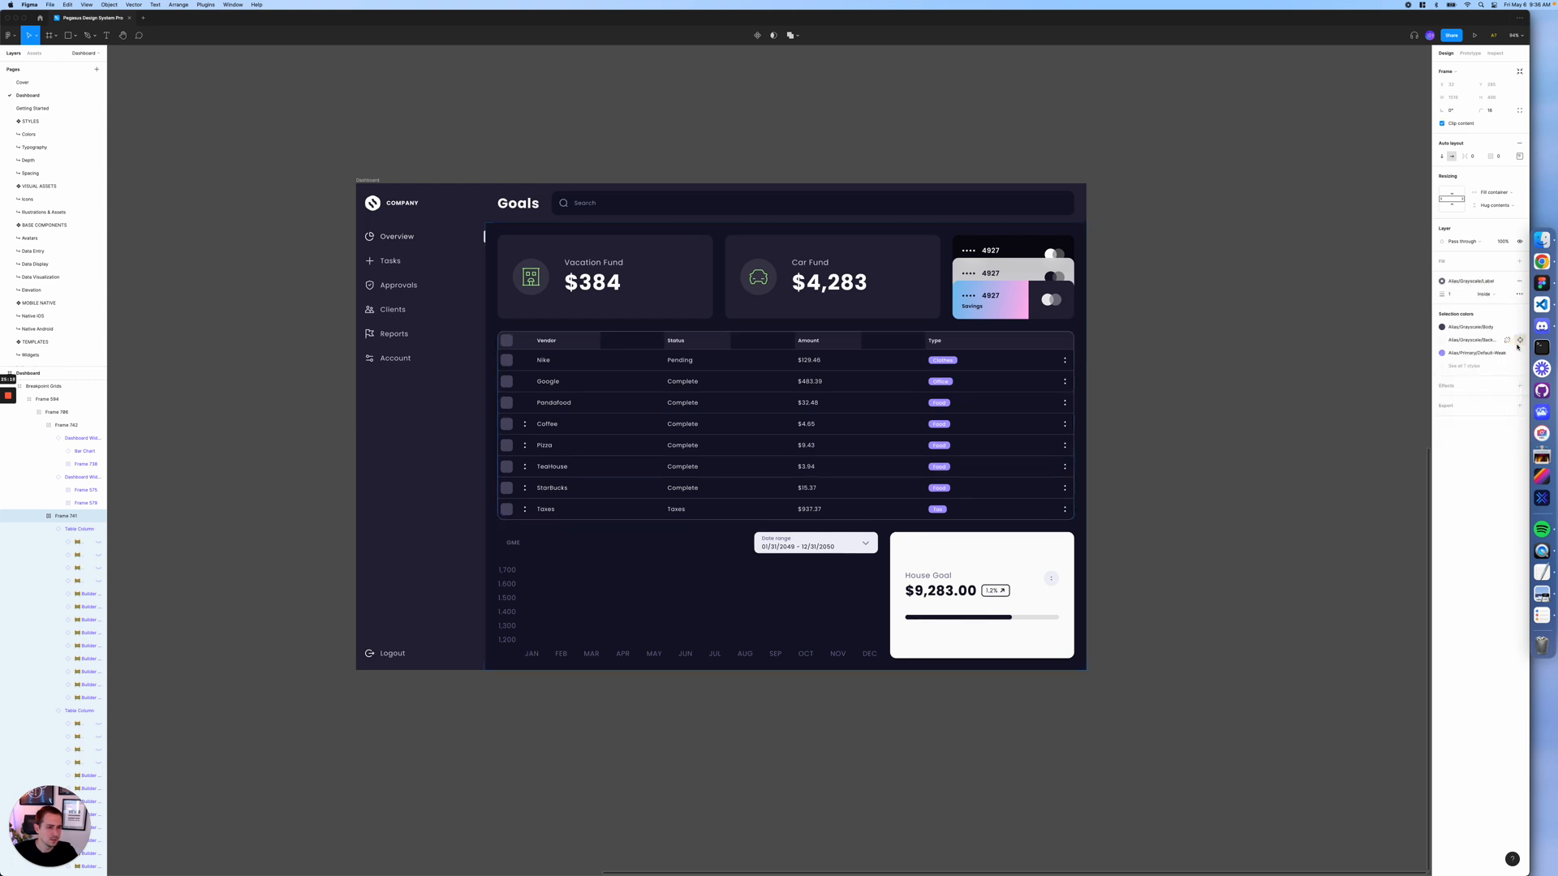
- Change the stroke of the vendor table's frame to the Alias/Grayscale/Body color style
{"action": "left_click", "coordinate": [1479, 282]}
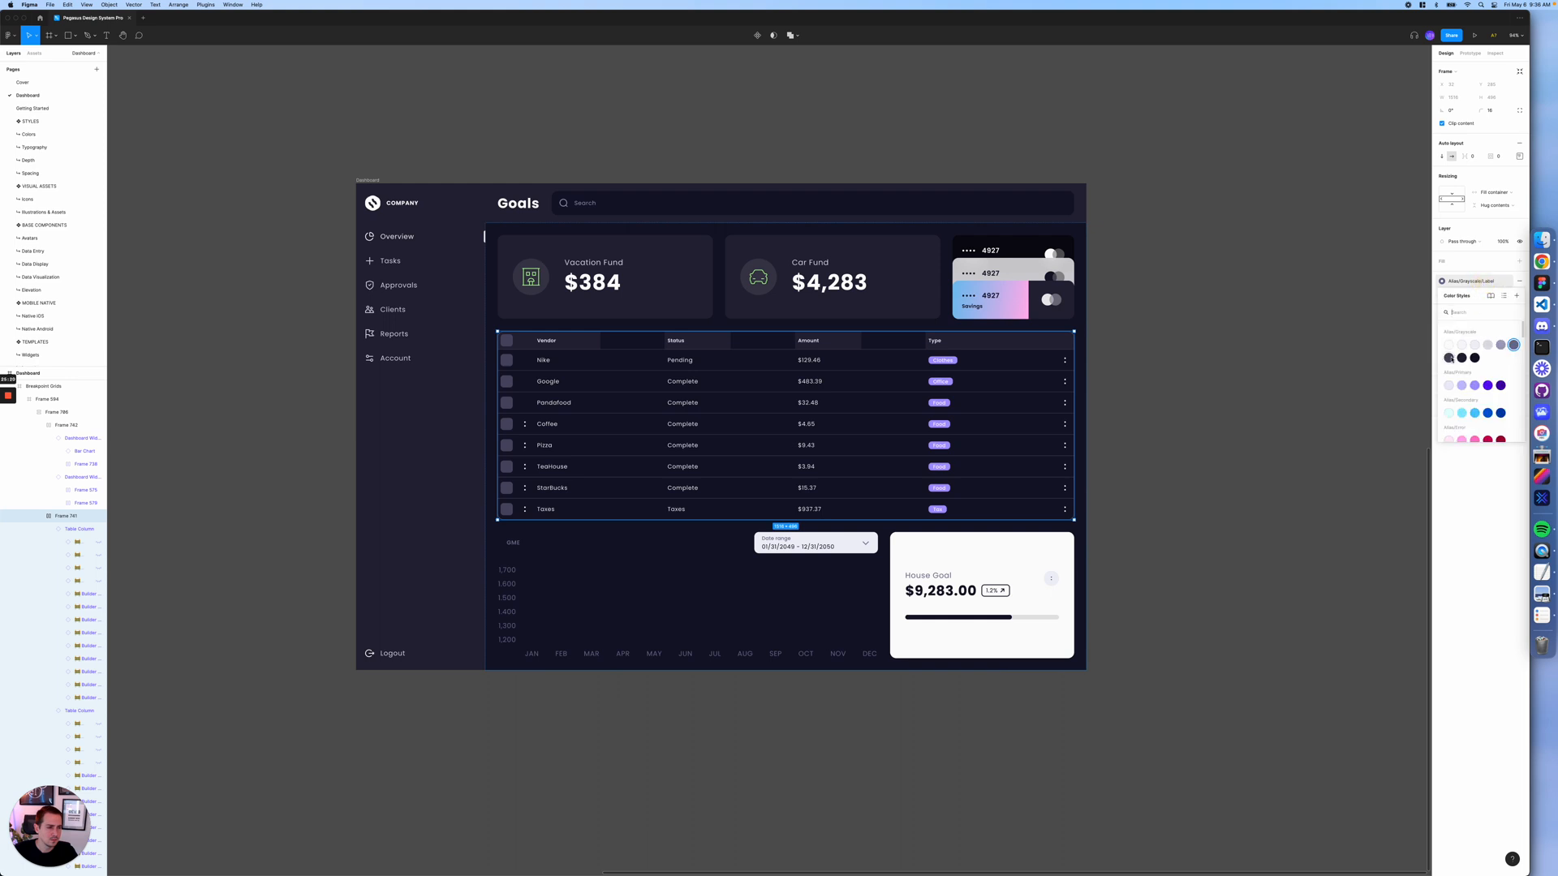
{"action": "left_click", "coordinate": [1449, 357]}
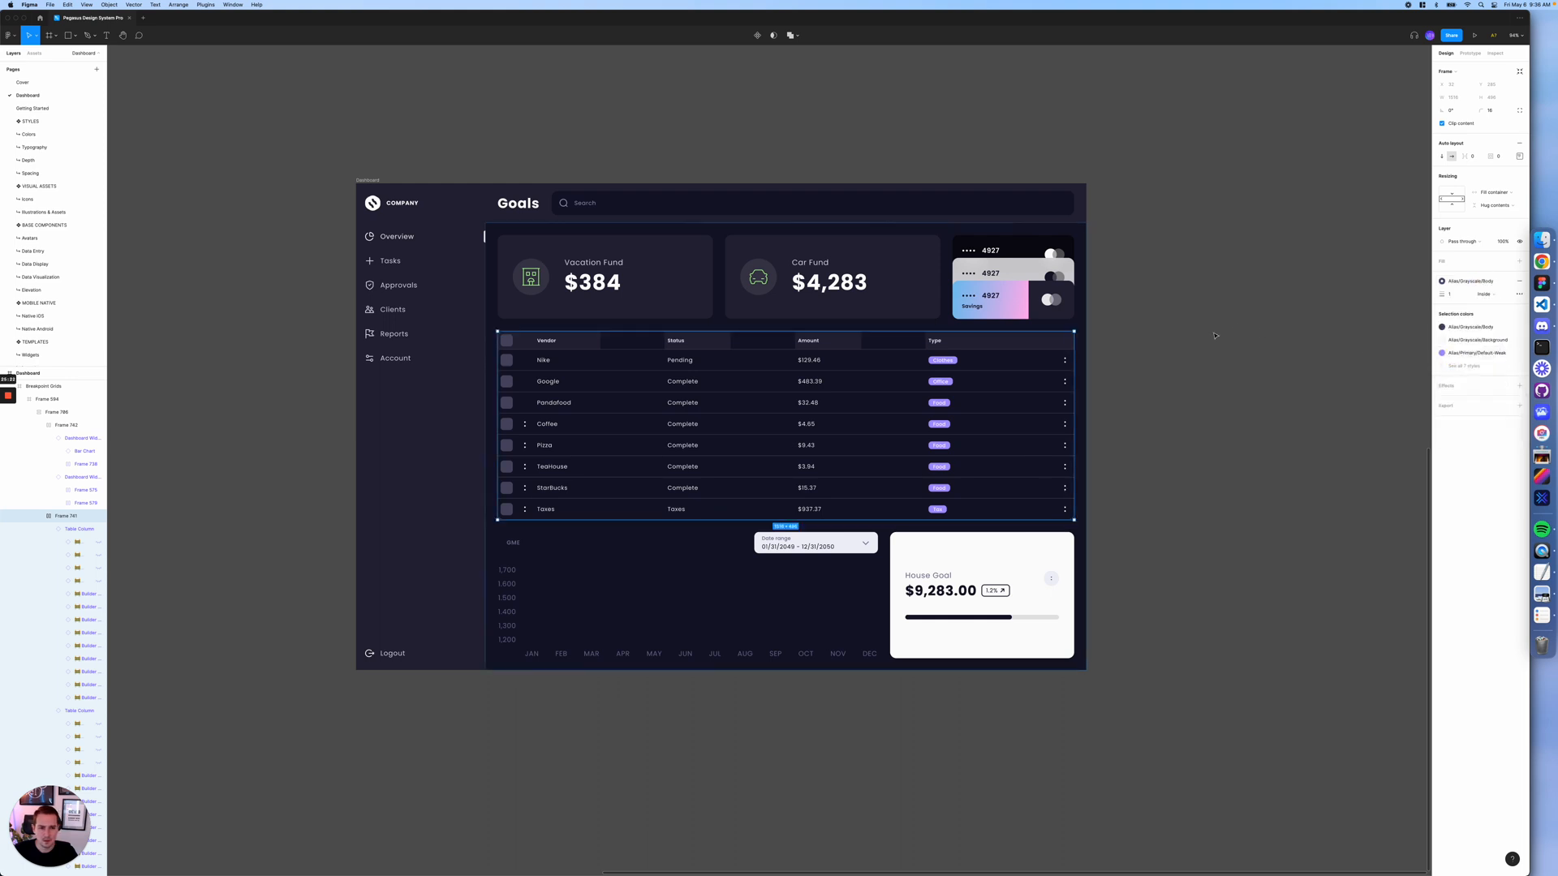
- Try removing the fill from the Type column's header cell, undo the removal and look at its color style choices
{"action": "double_click", "coordinate": [1023, 341]}
{"action": "double_click", "coordinate": [1024, 341]}
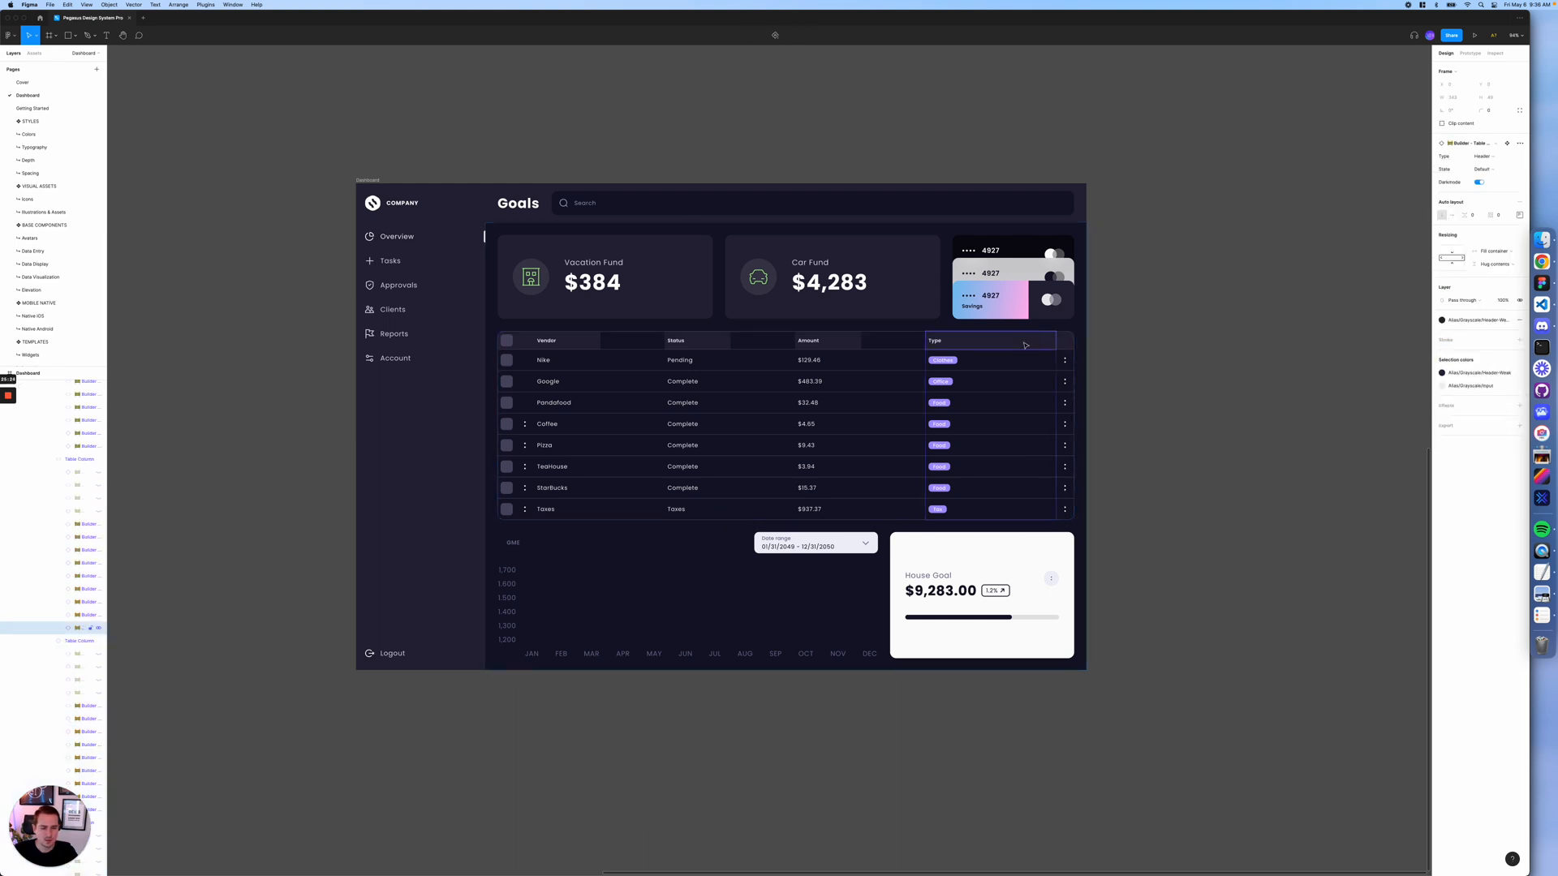
{"action": "left_click", "coordinate": [1519, 324]}
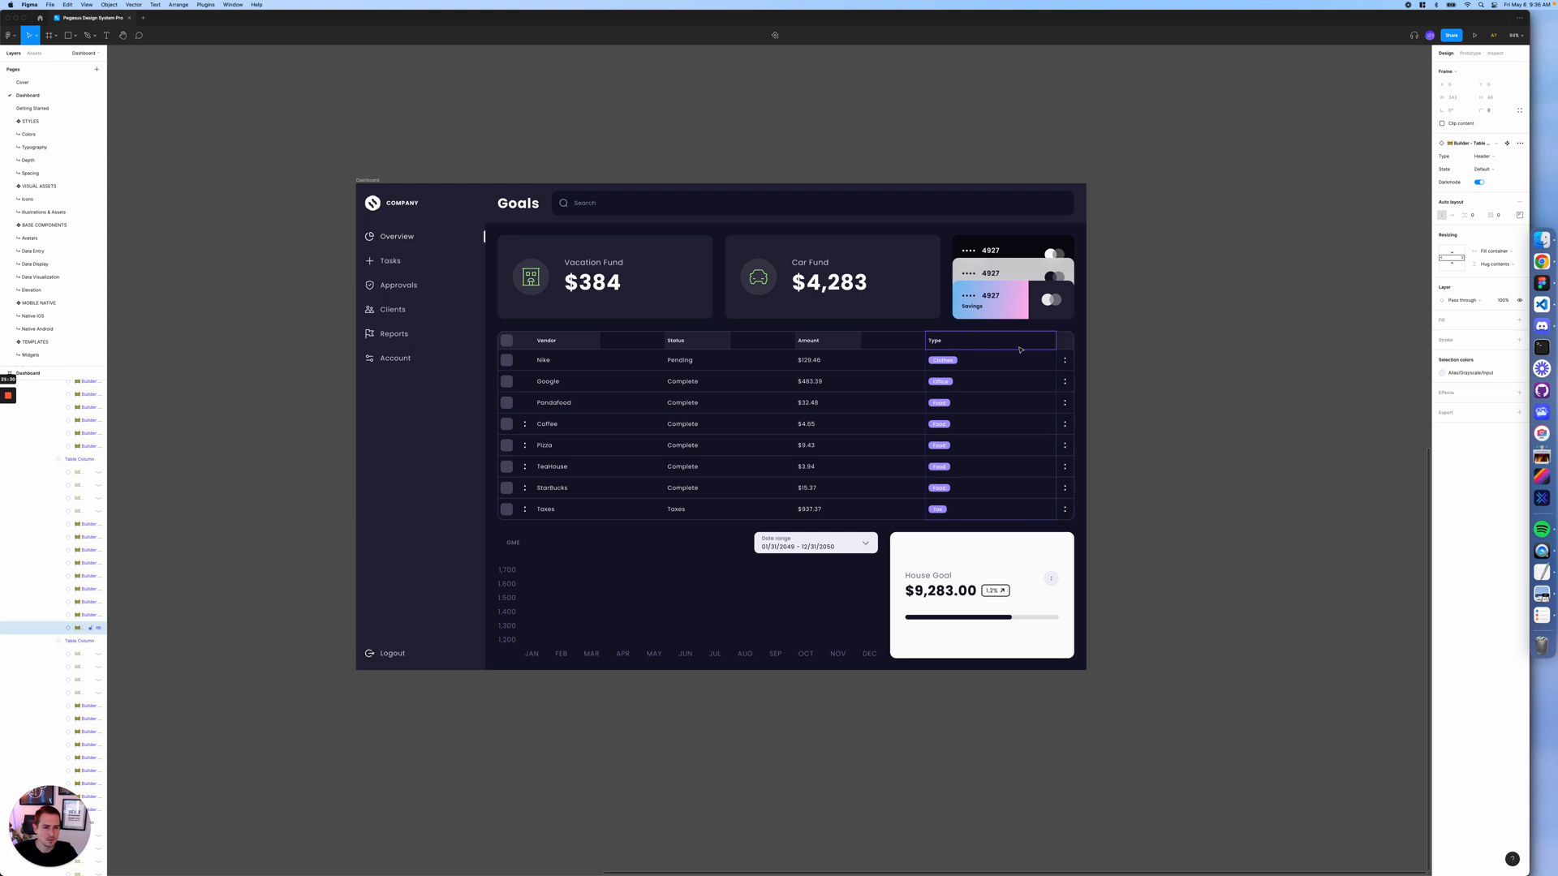
{"action": "key", "text": "super+z"}
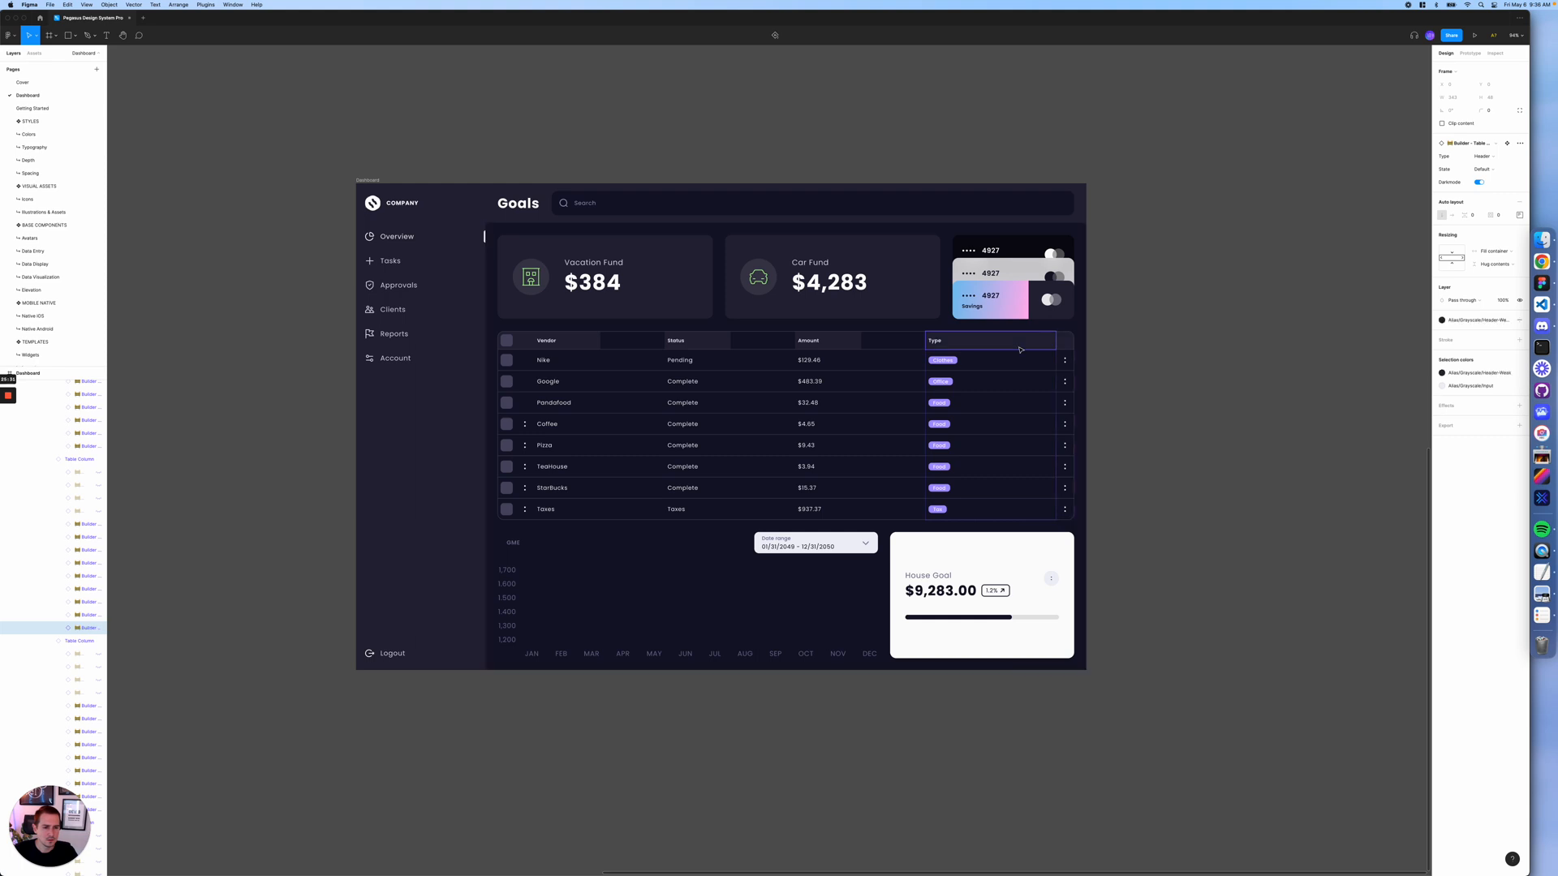
{"action": "left_click", "coordinate": [1470, 323]}
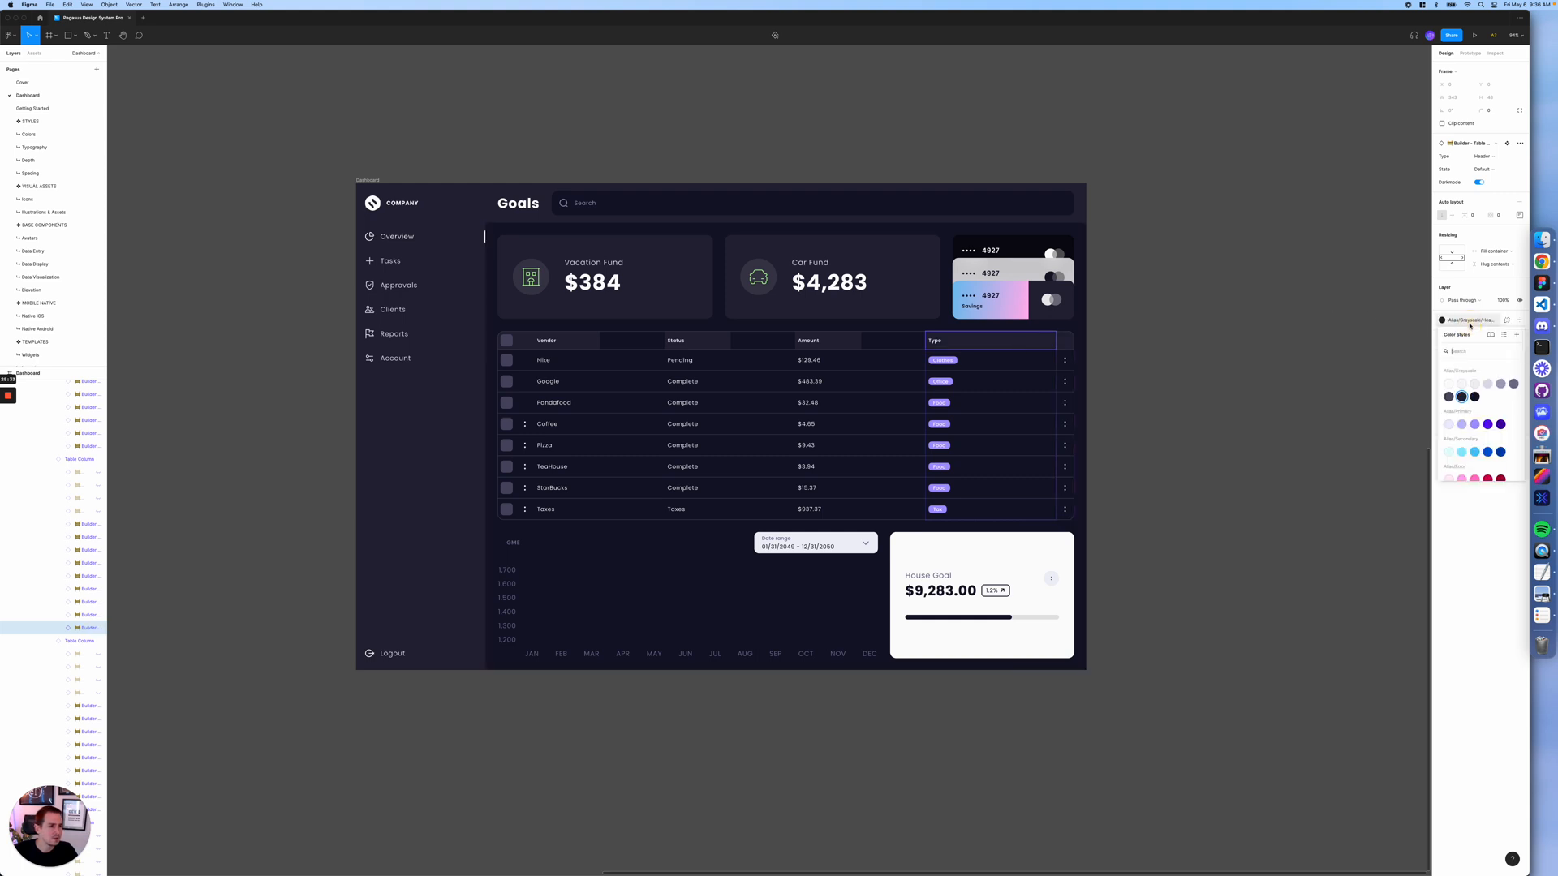
- Set the horizontal resizing of the Amount column's header cell to Fill container
{"action": "left_click", "coordinate": [895, 342]}
{"action": "double_click", "coordinate": [846, 345]}
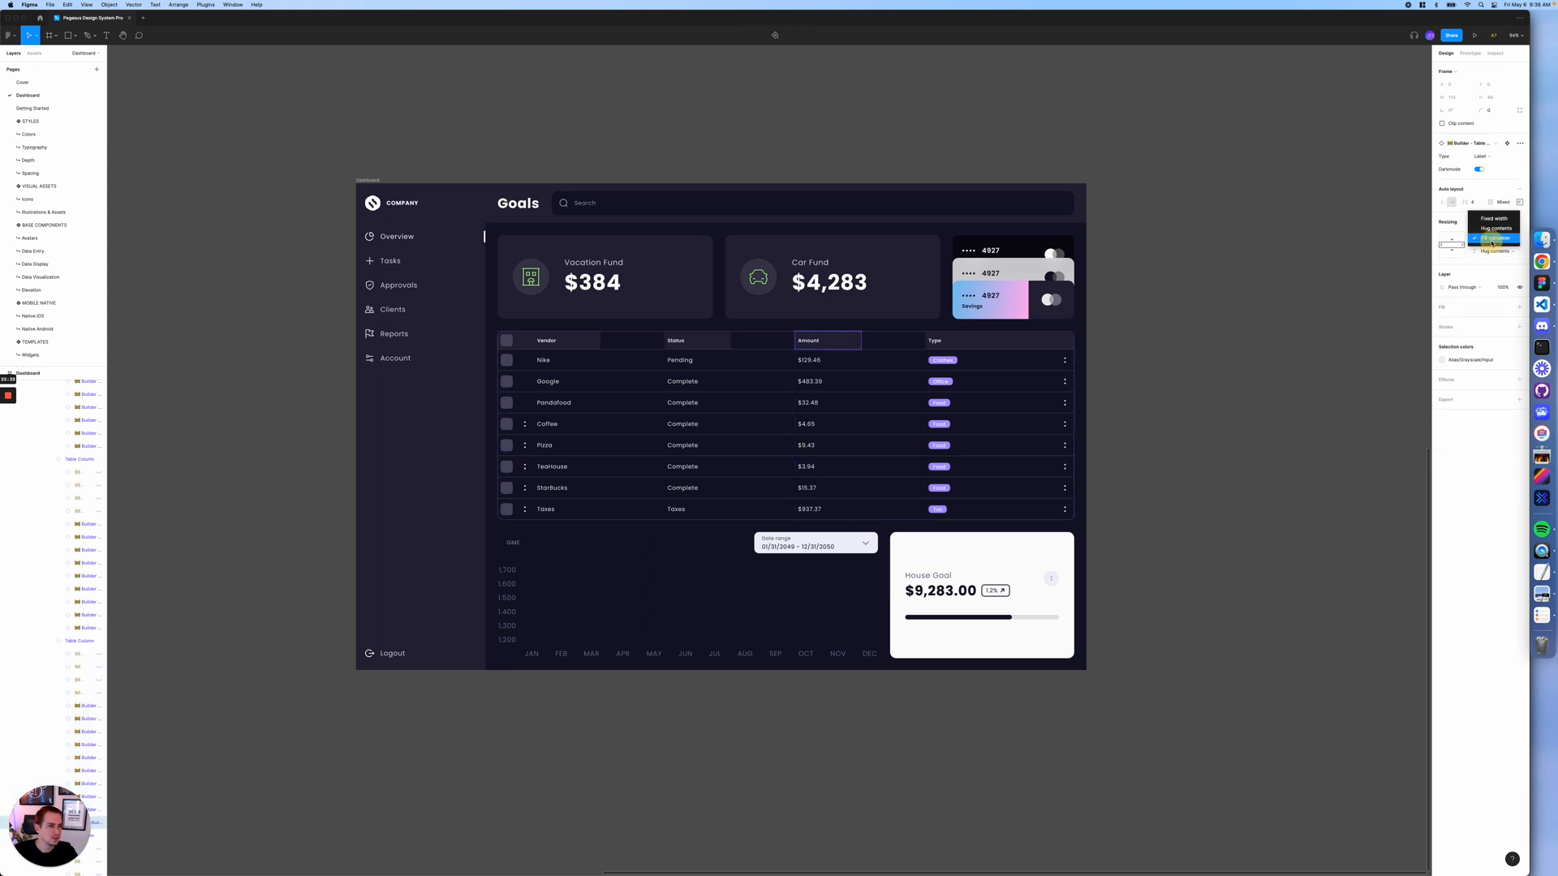
{"action": "left_click", "coordinate": [877, 339]}
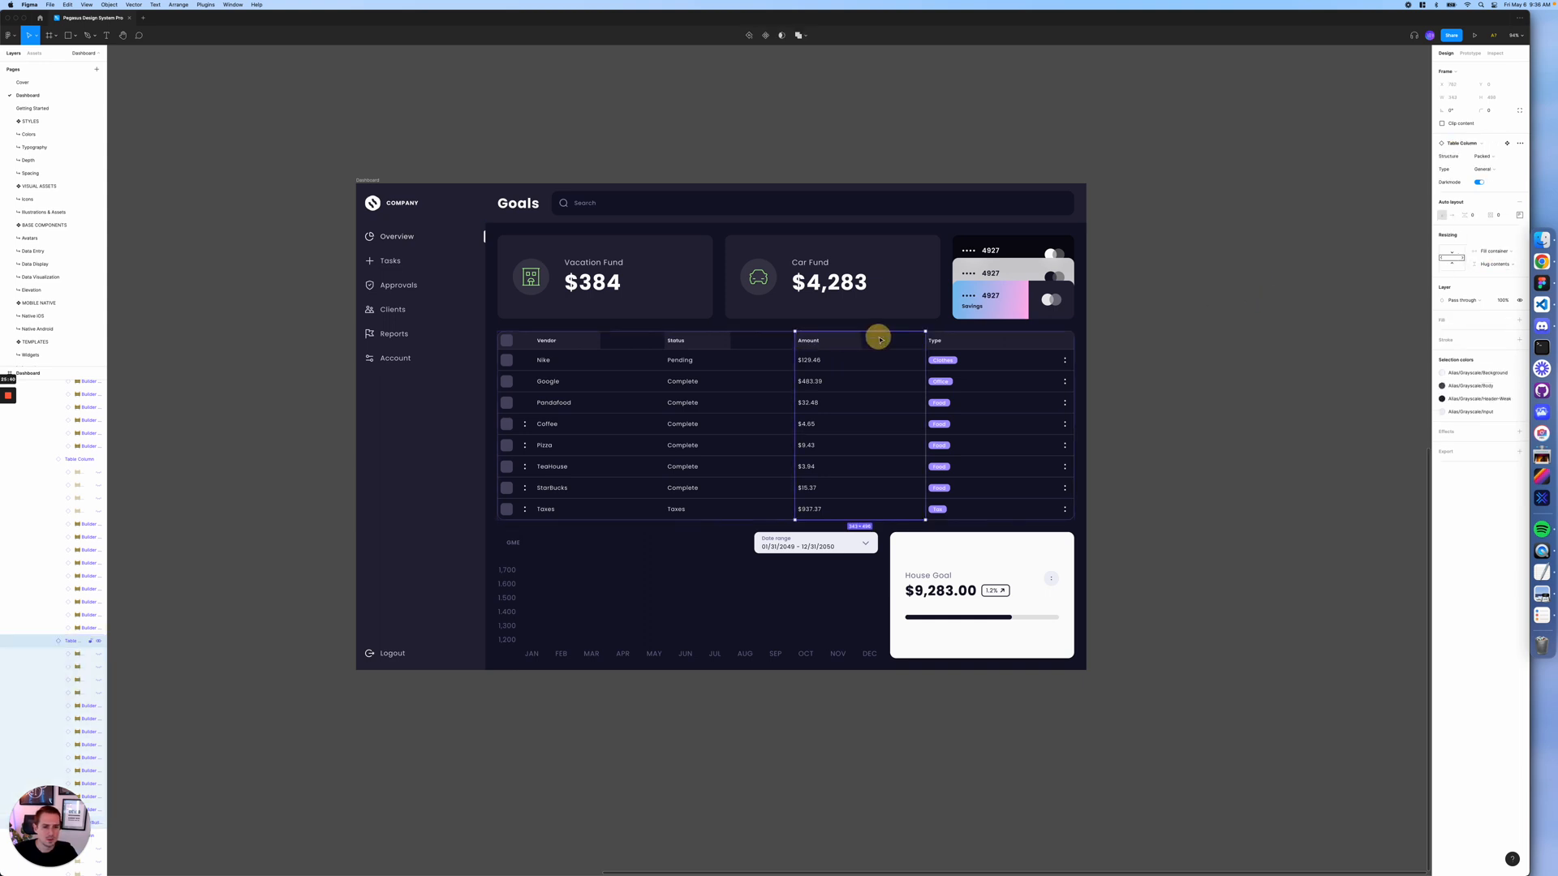
{"action": "double_click", "coordinate": [843, 345]}
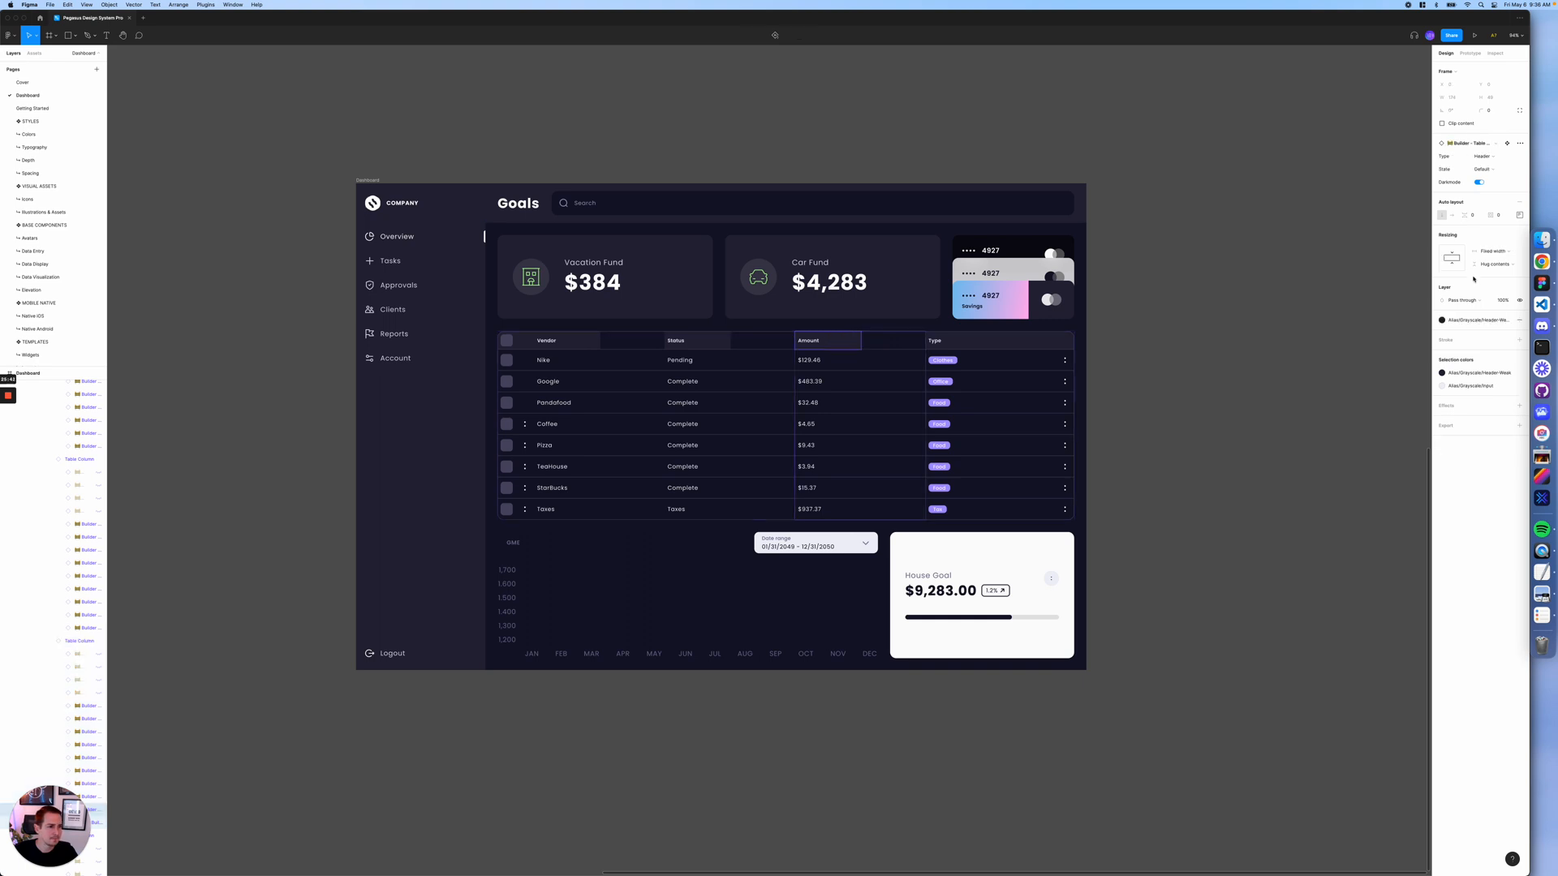
{"action": "left_click", "coordinate": [1493, 251]}
{"action": "left_click", "coordinate": [1493, 276]}
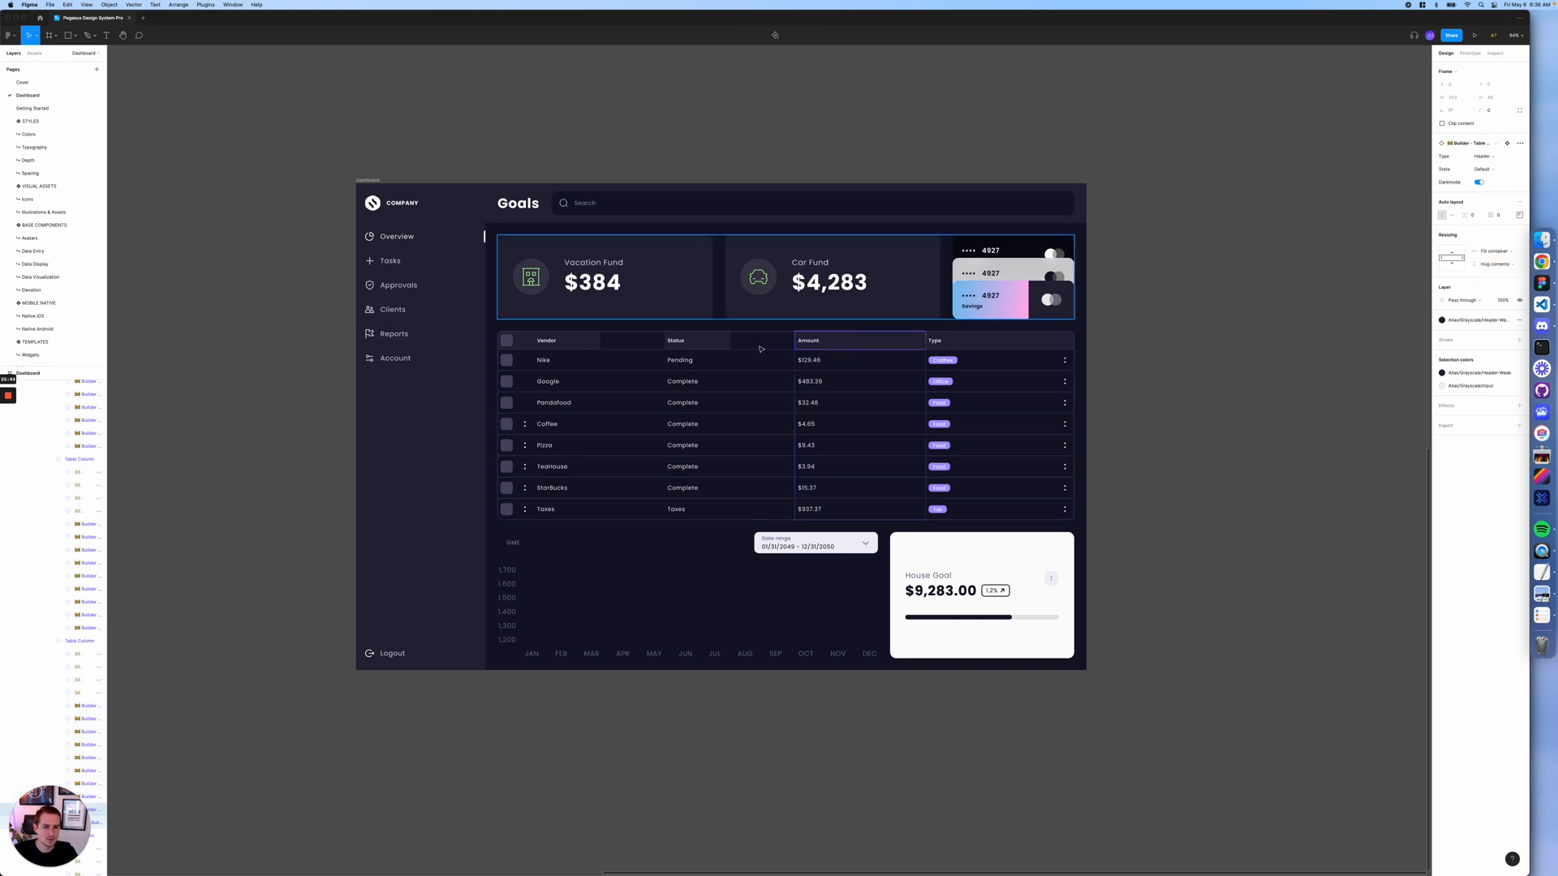
- Set the horizontal resizing of the Status column's header cell to Fill container
{"action": "left_click", "coordinate": [717, 341]}
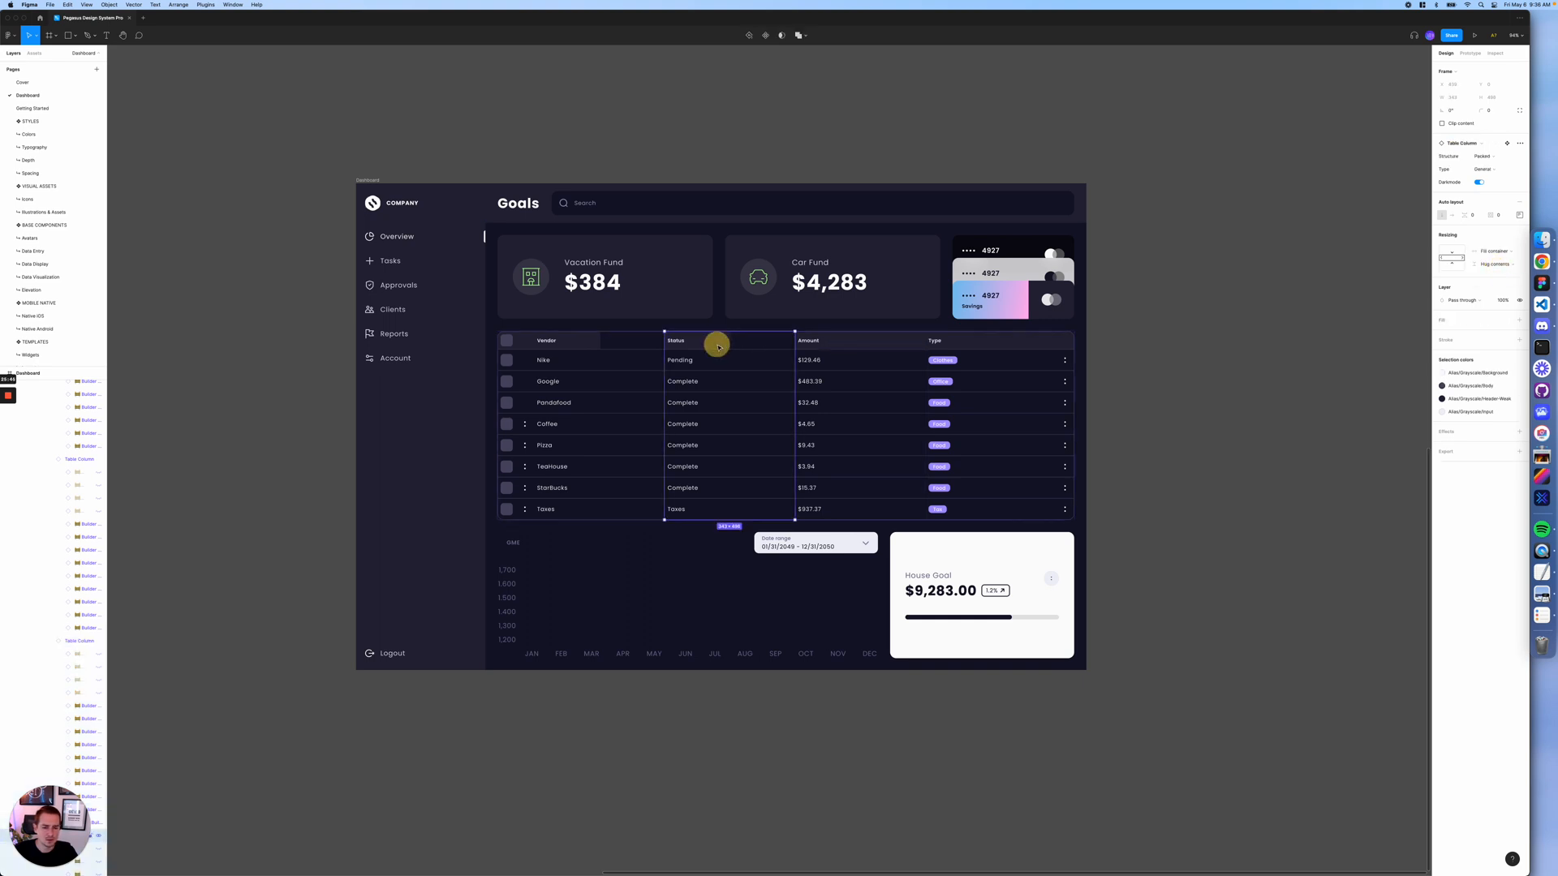
{"action": "left_click", "coordinate": [1493, 251]}
{"action": "left_click", "coordinate": [1493, 276]}
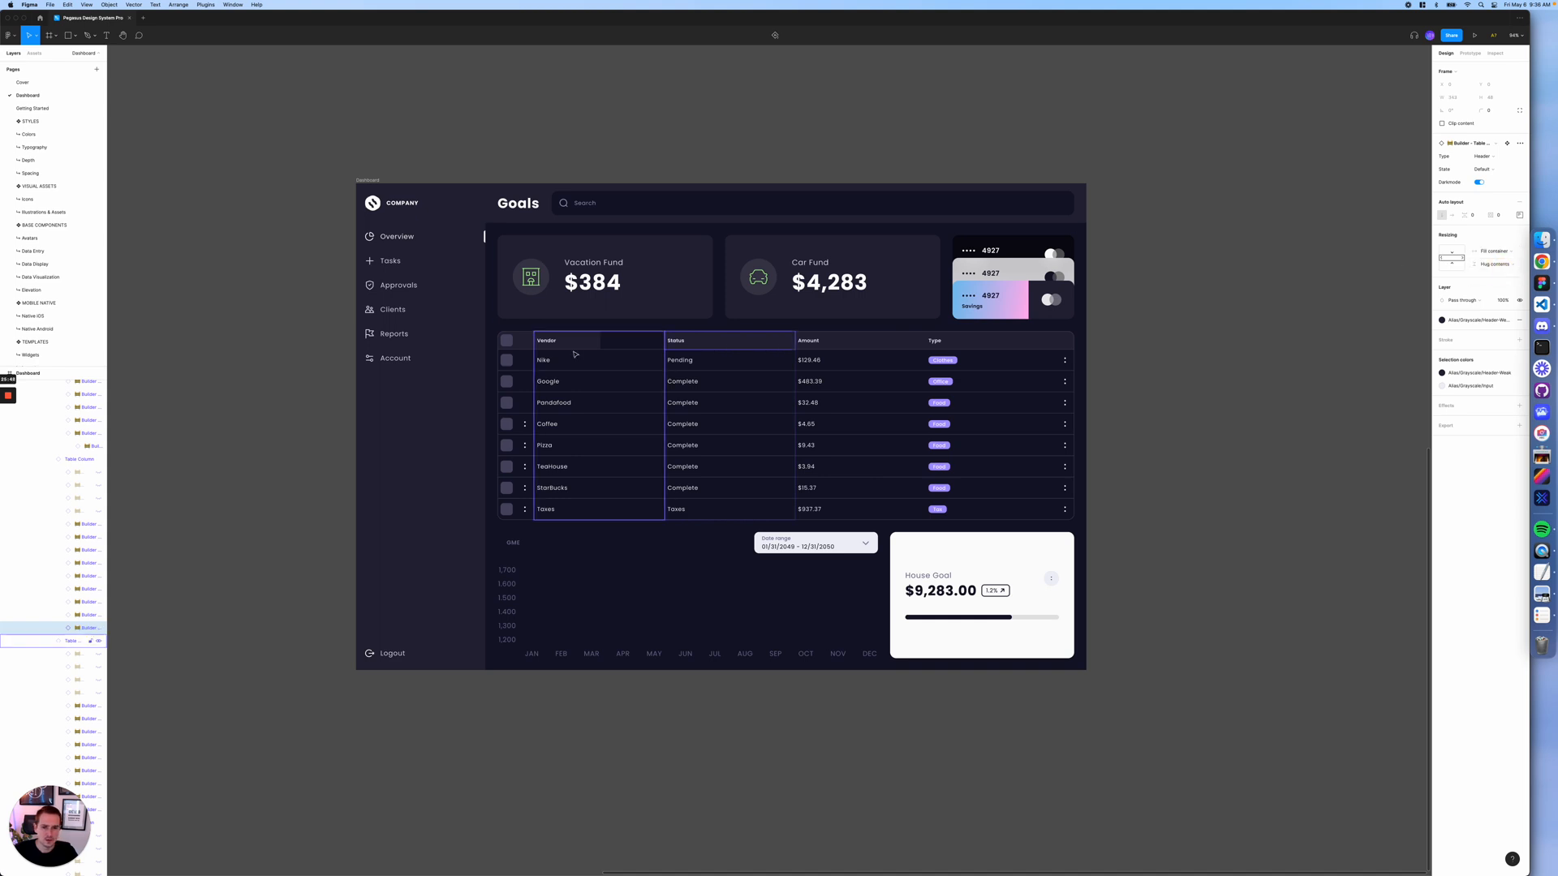
- Select the Vendor column's header cell and set its horizontal resizing to Fill container
{"action": "left_click", "coordinate": [580, 344]}
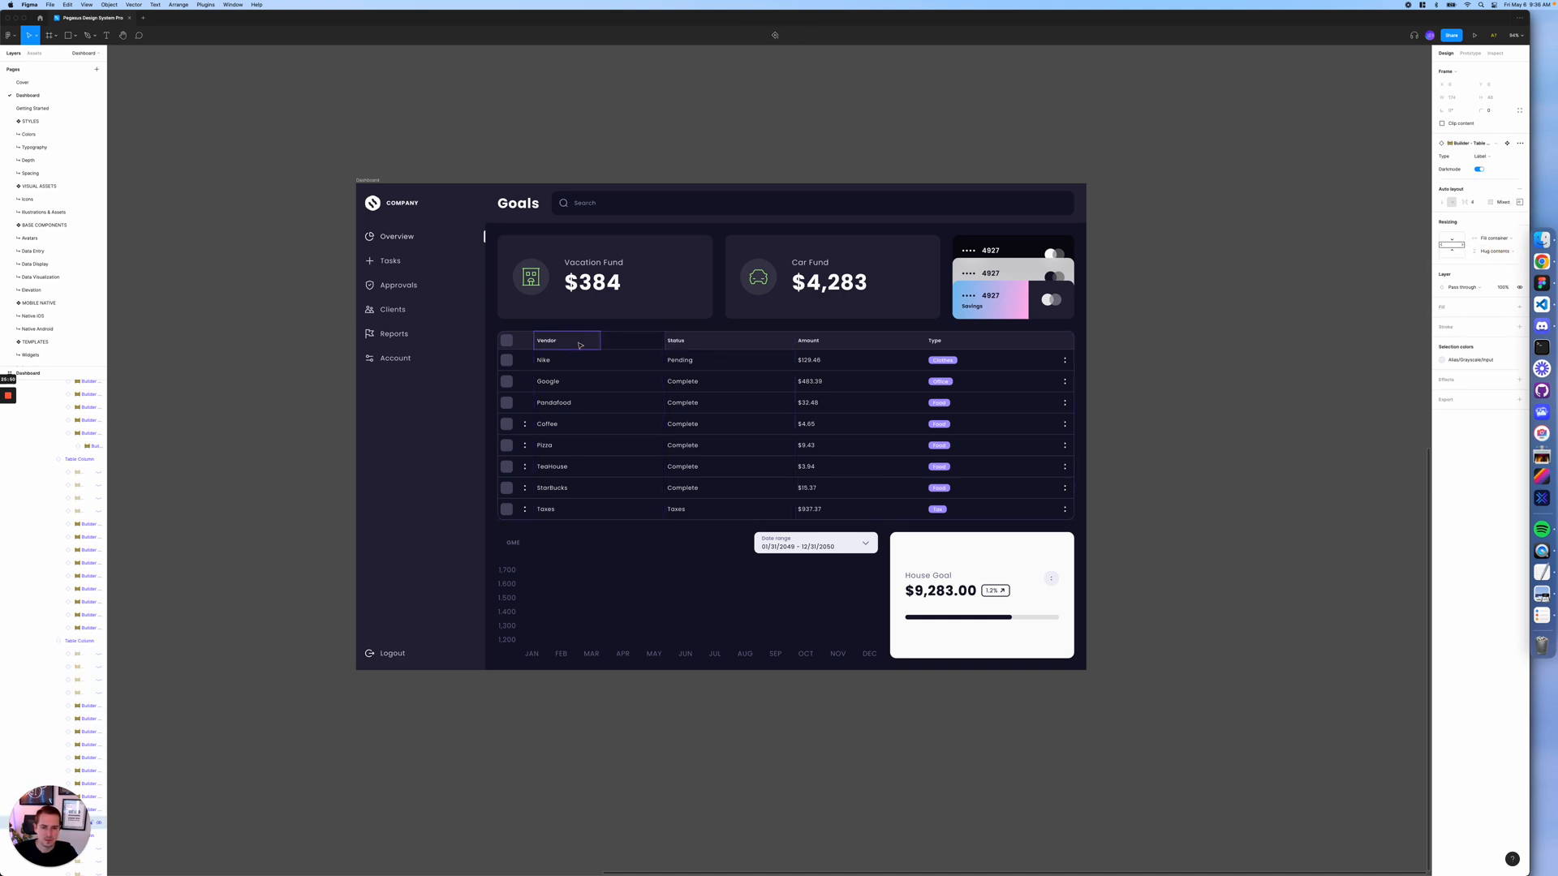
{"action": "left_click", "coordinate": [575, 341]}
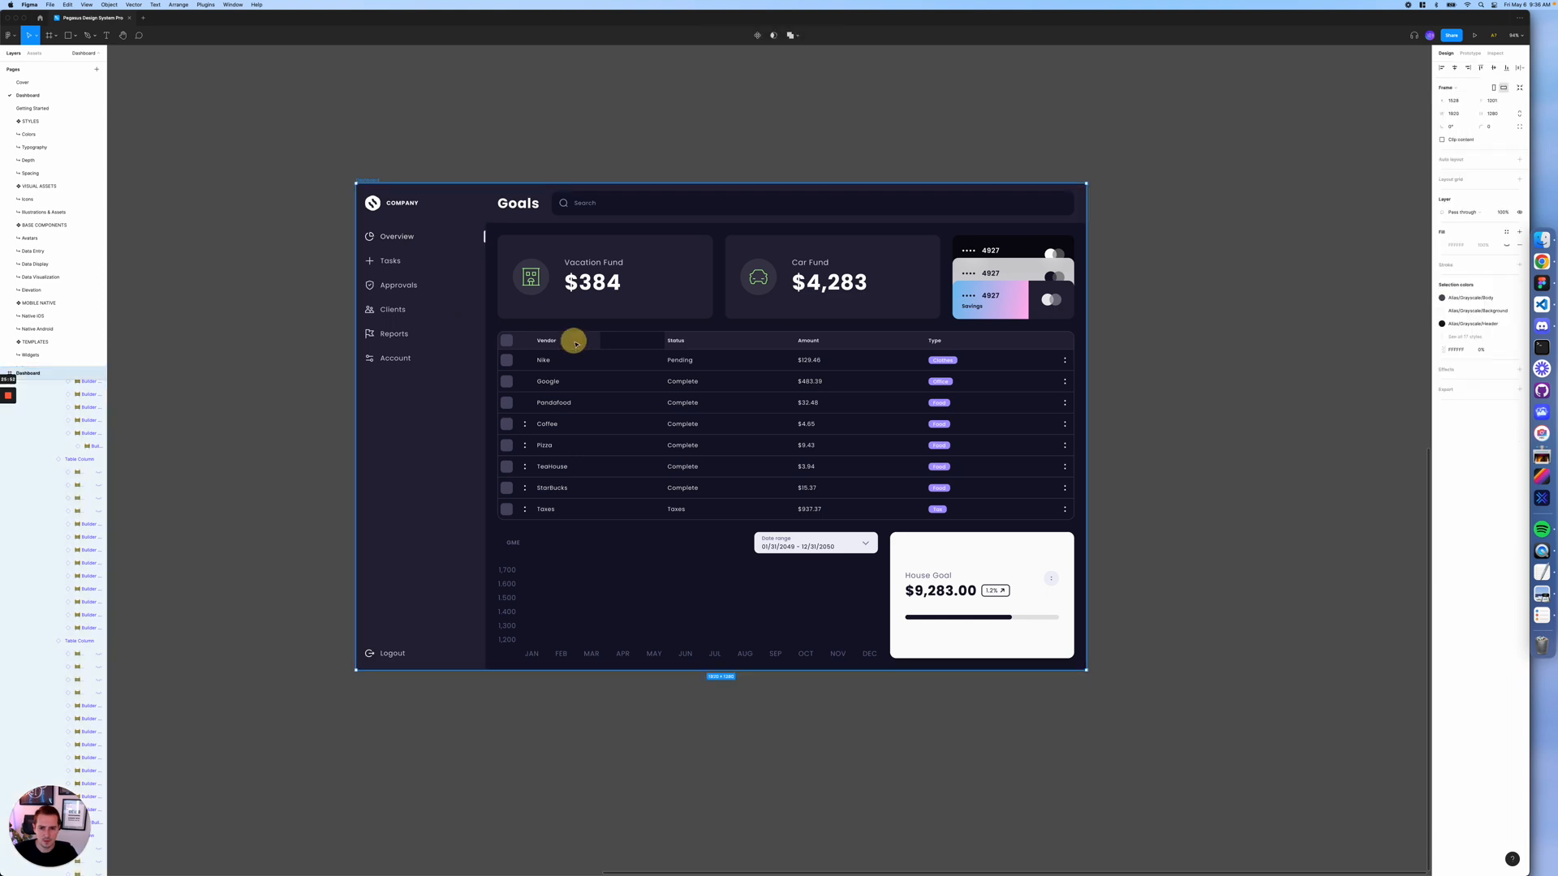
{"action": "left_click", "coordinate": [577, 344]}
{"action": "left_click", "coordinate": [576, 344]}
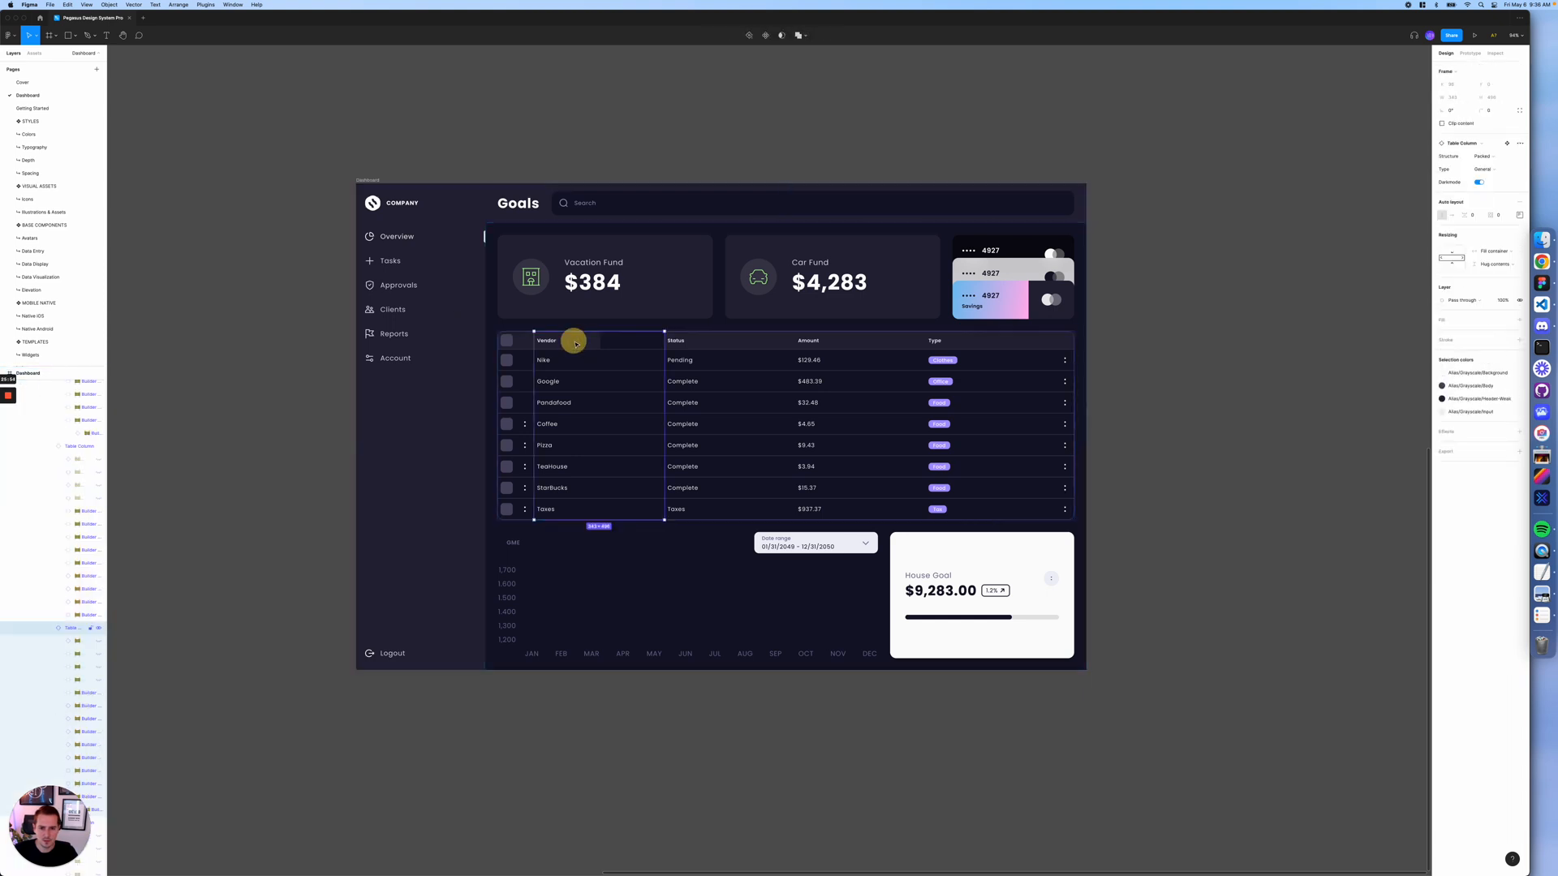
{"action": "left_click", "coordinate": [1491, 260]}
{"action": "left_click", "coordinate": [1493, 276]}
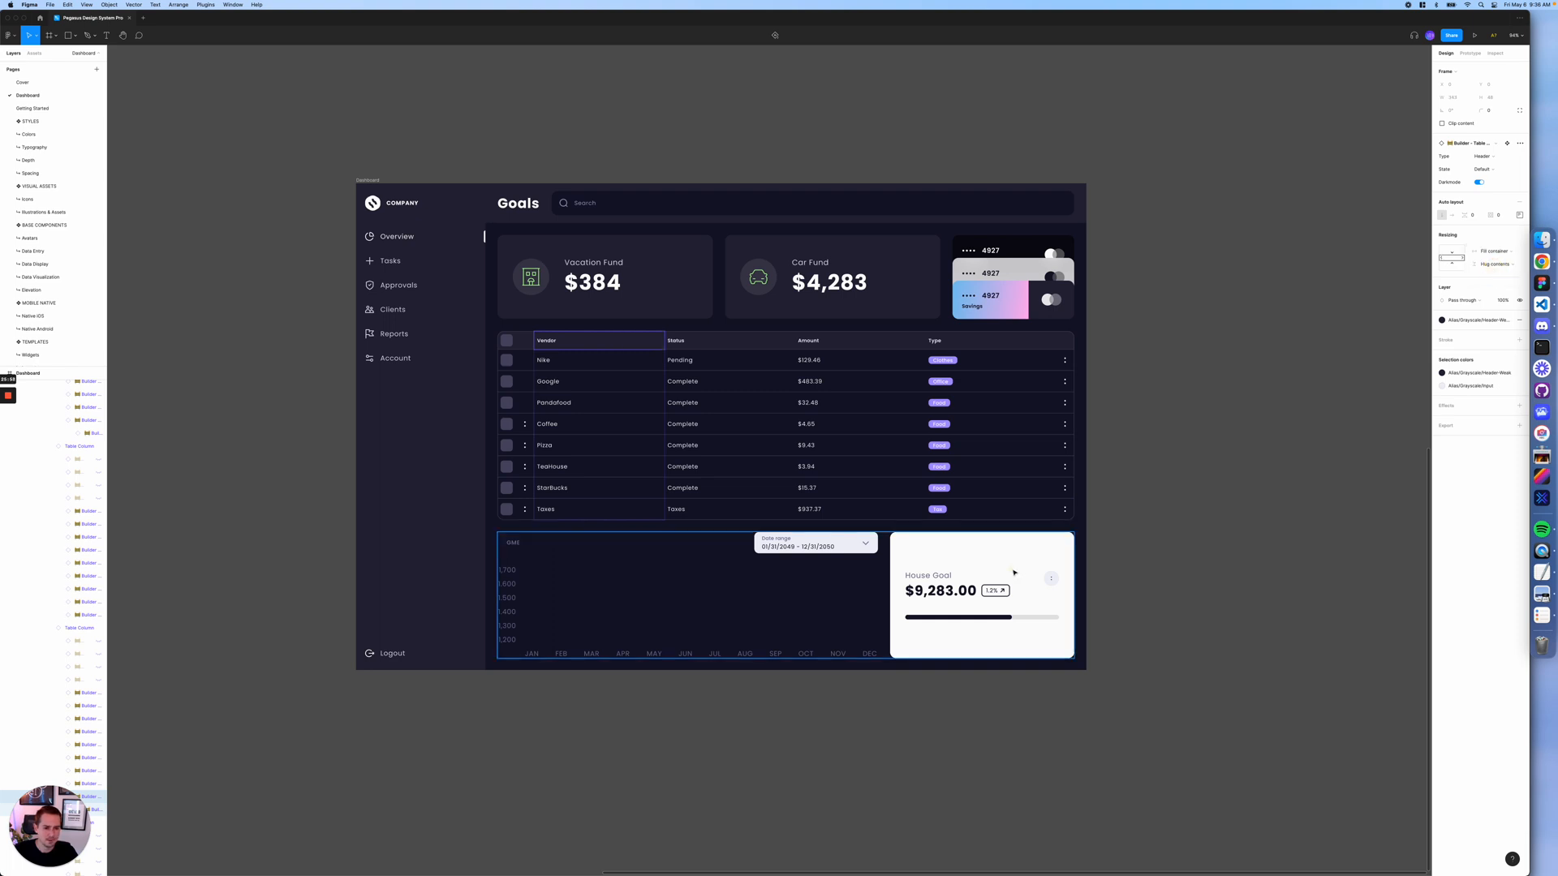
- Turn on dark mode for the House Goal widget and the bar chart widget
{"action": "left_click", "coordinate": [1013, 572]}
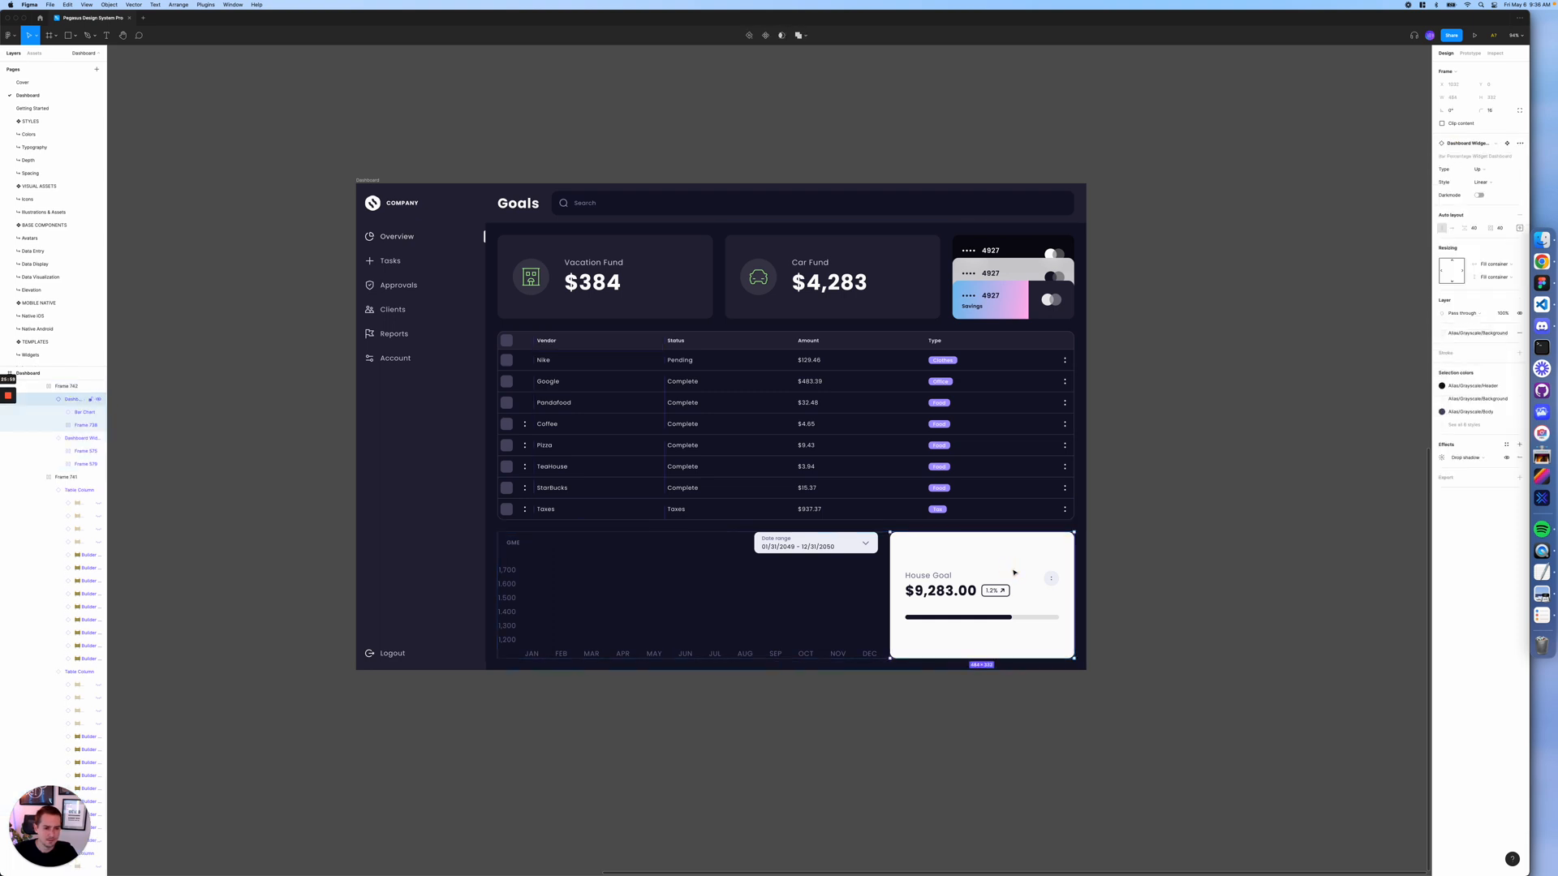
{"action": "left_click", "coordinate": [1481, 195]}
{"action": "left_click", "coordinate": [803, 570]}
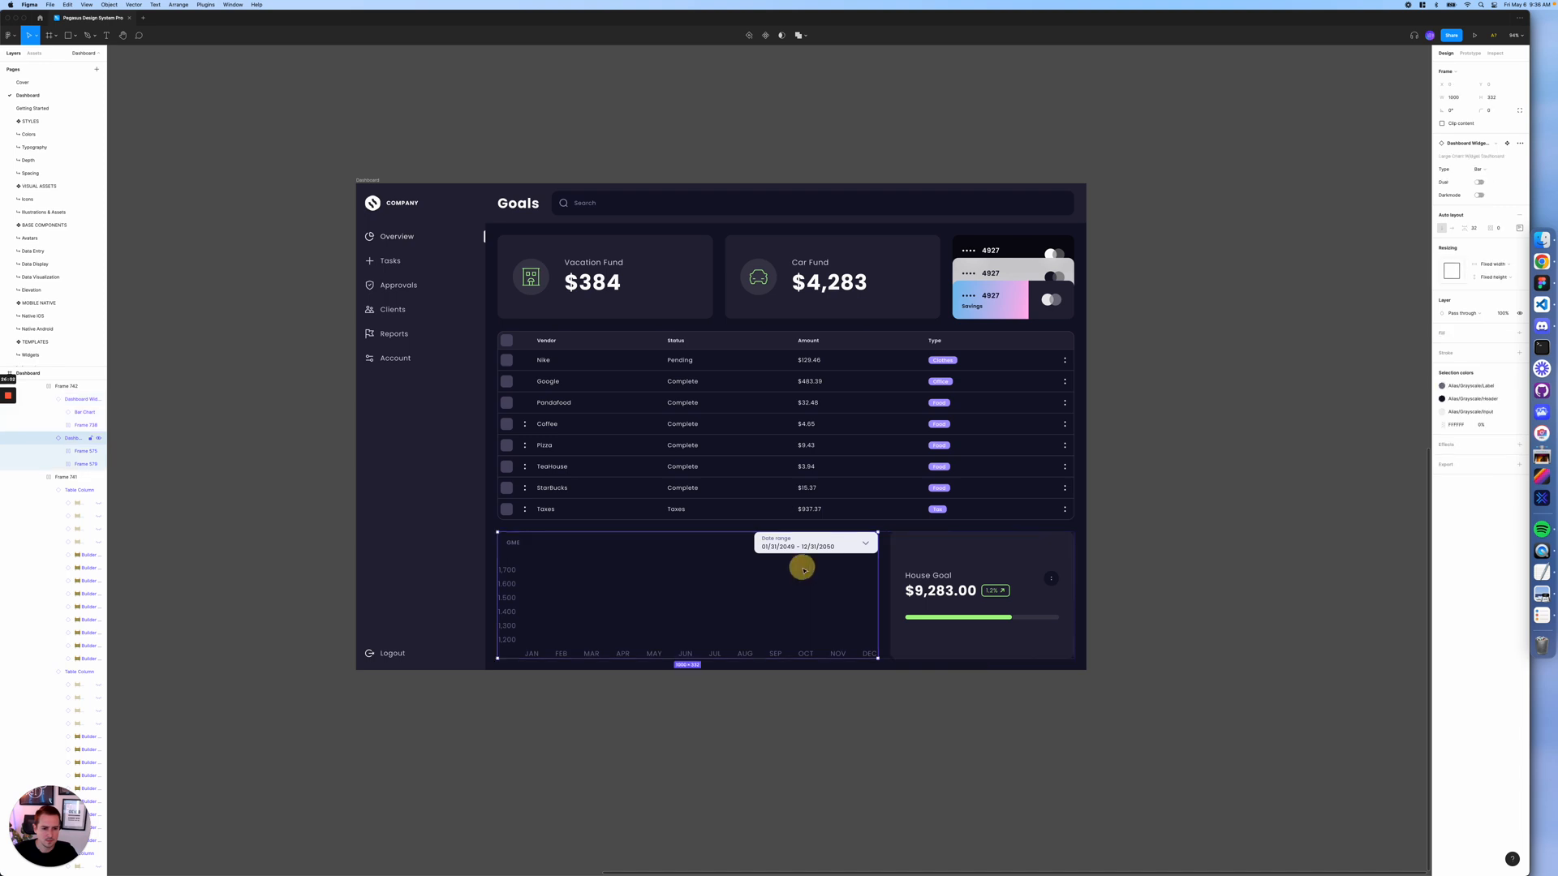
{"action": "left_click", "coordinate": [1480, 195]}
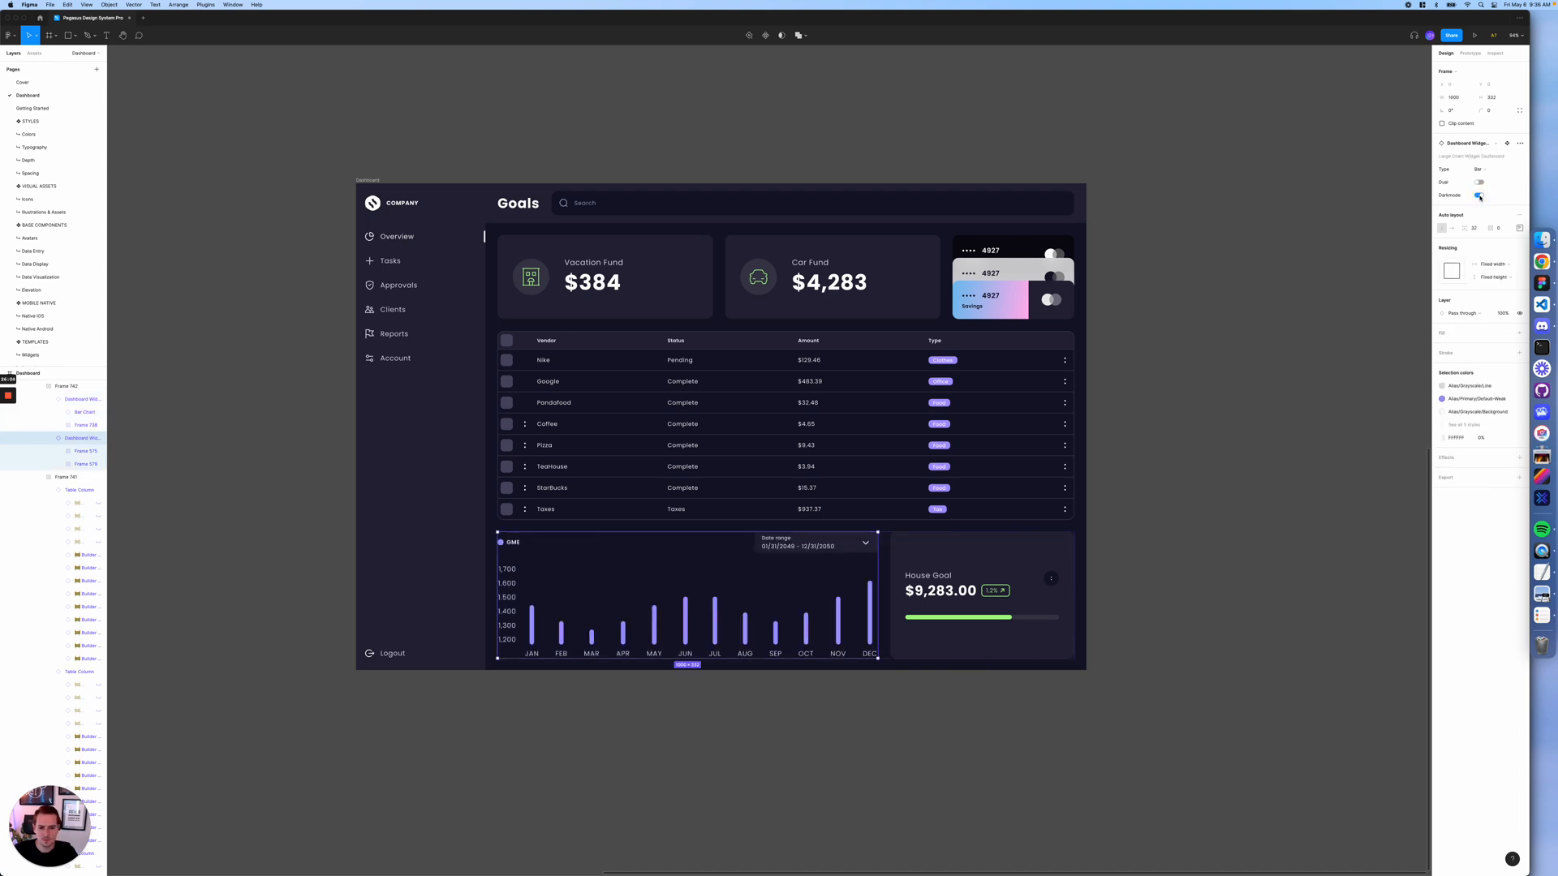
{"action": "left_click", "coordinate": [1234, 367]}
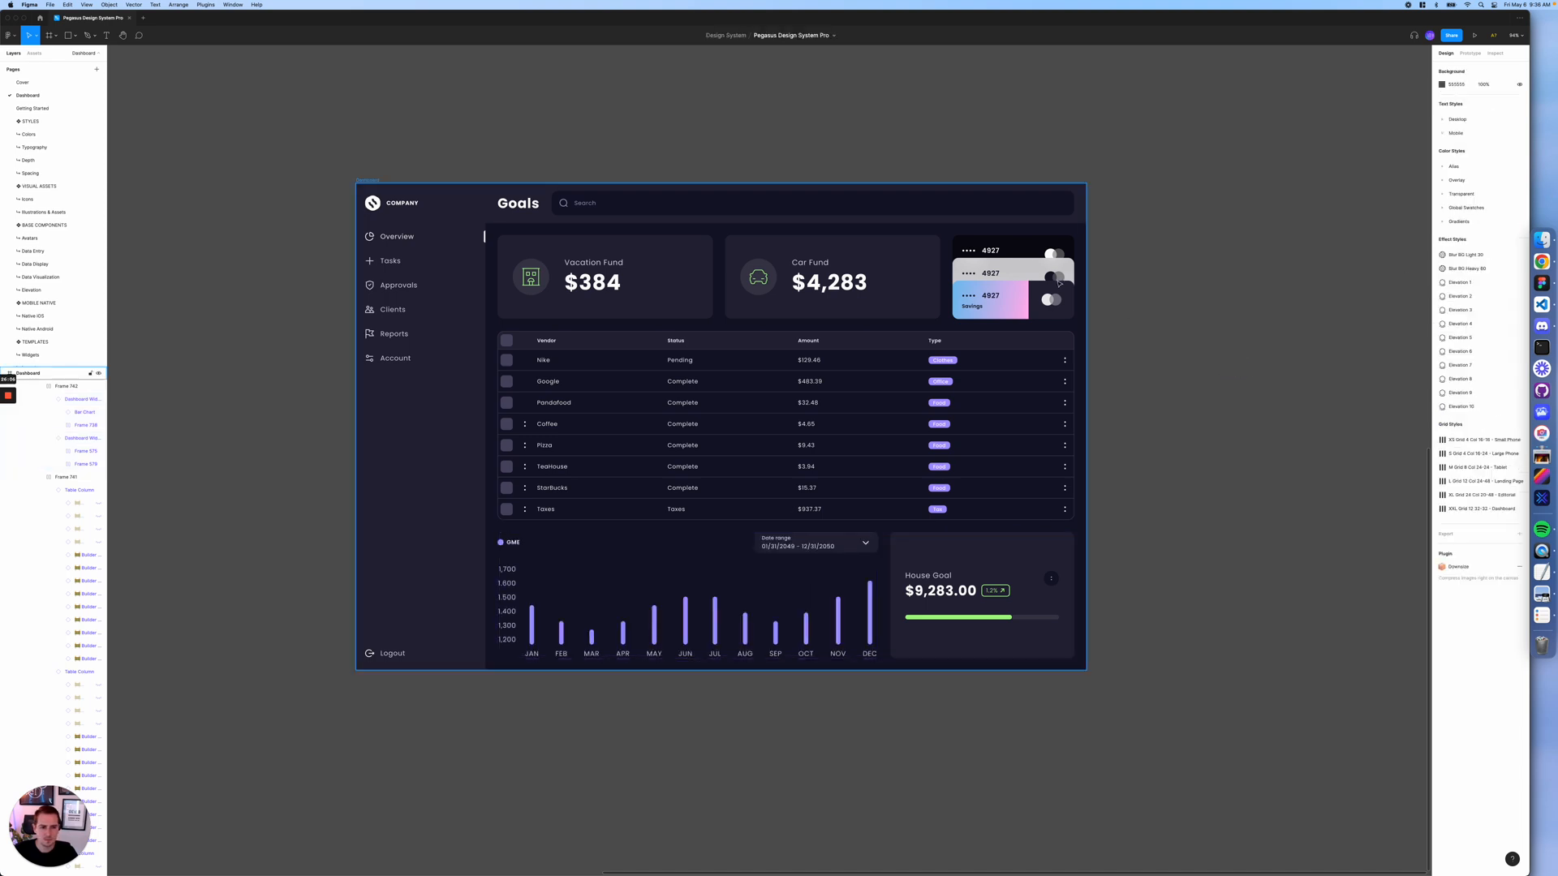
- Select the rearmost credit card inside the stacked card group and change its style to White
{"action": "double_click", "coordinate": [1018, 252]}
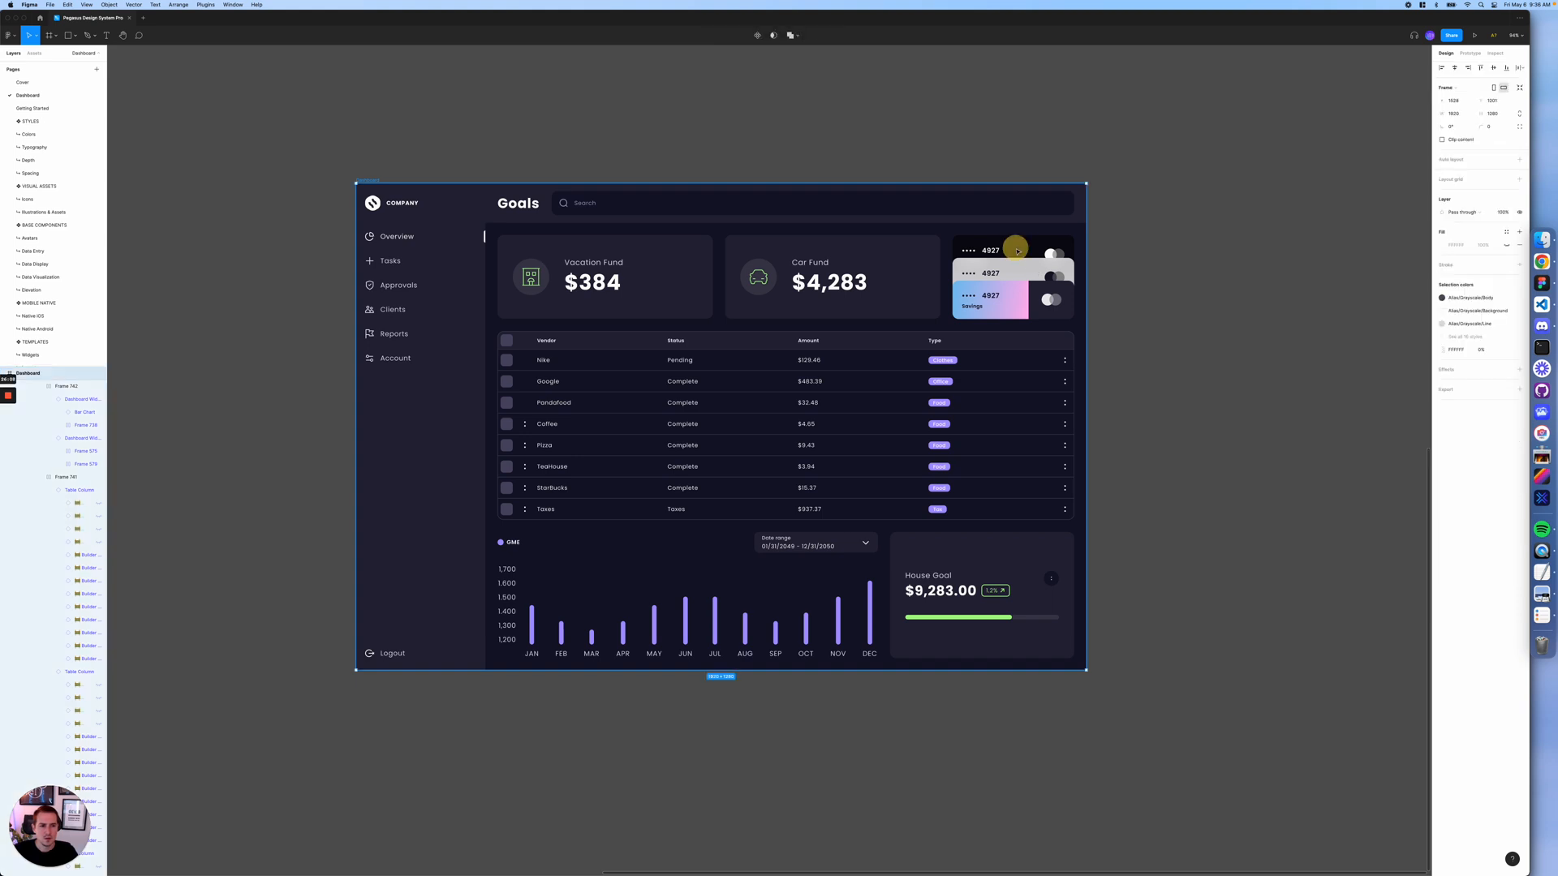
{"action": "double_click", "coordinate": [1018, 252]}
{"action": "double_click", "coordinate": [1019, 252]}
{"action": "double_click", "coordinate": [1019, 253]}
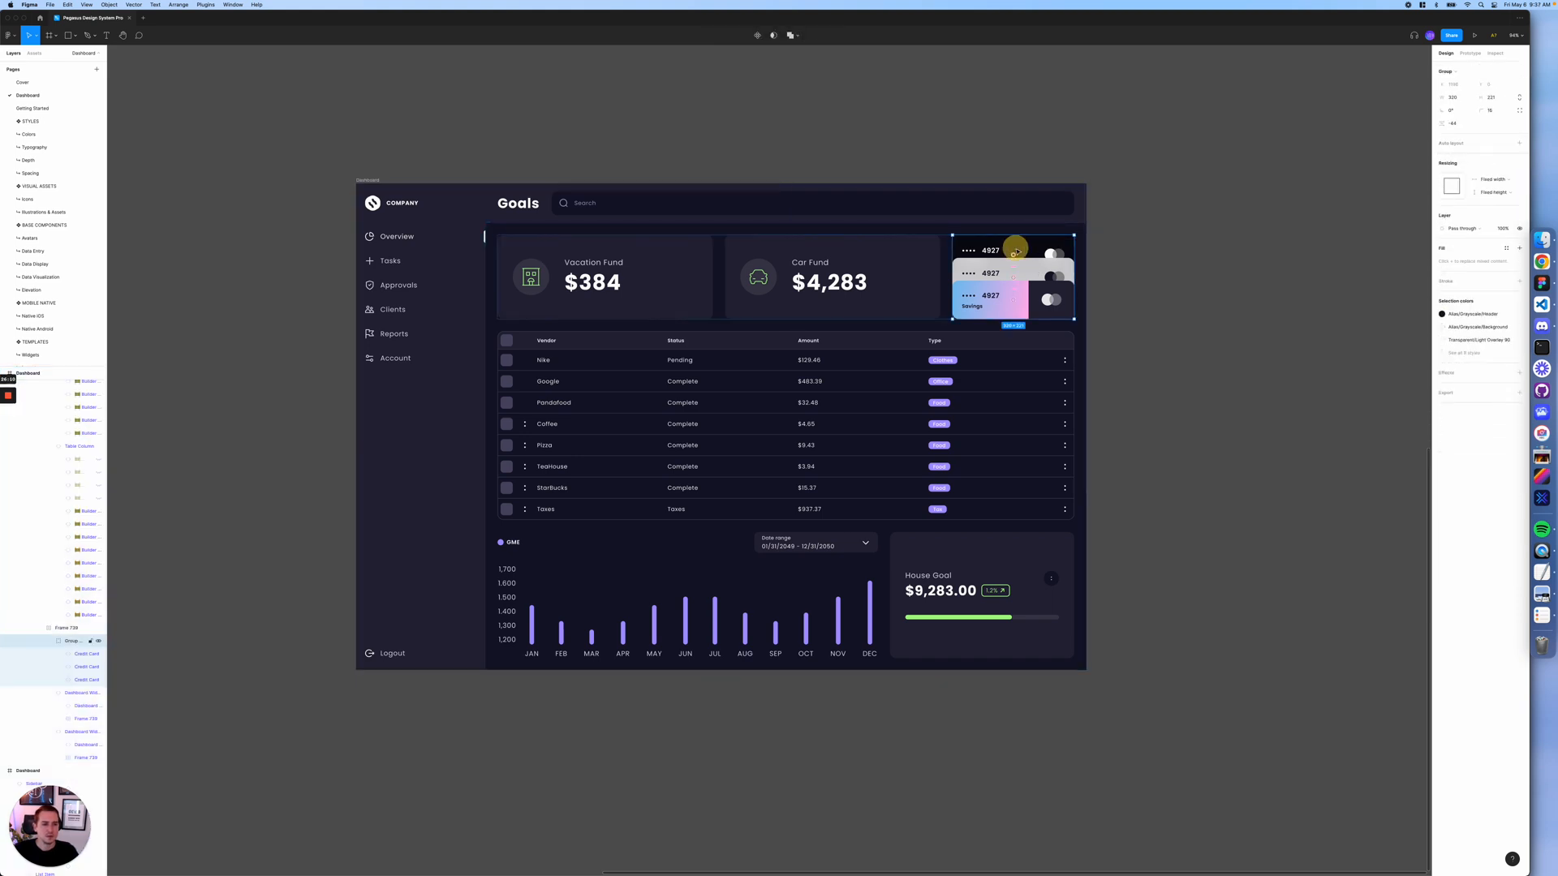
{"action": "double_click", "coordinate": [1019, 250]}
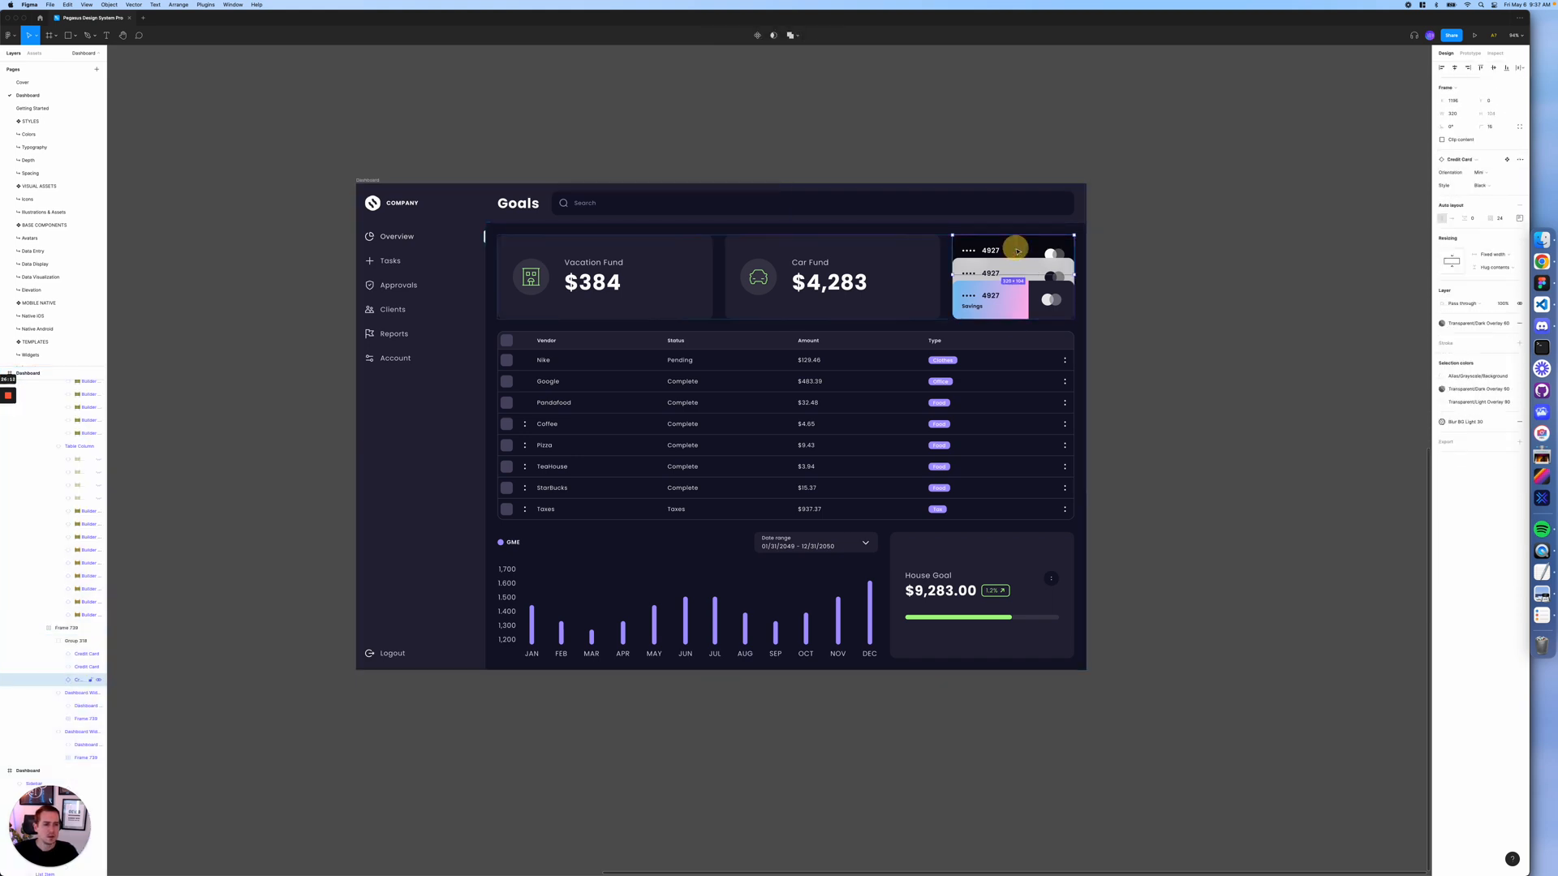
{"action": "left_click", "coordinate": [1489, 185]}
{"action": "left_click", "coordinate": [1490, 200]}
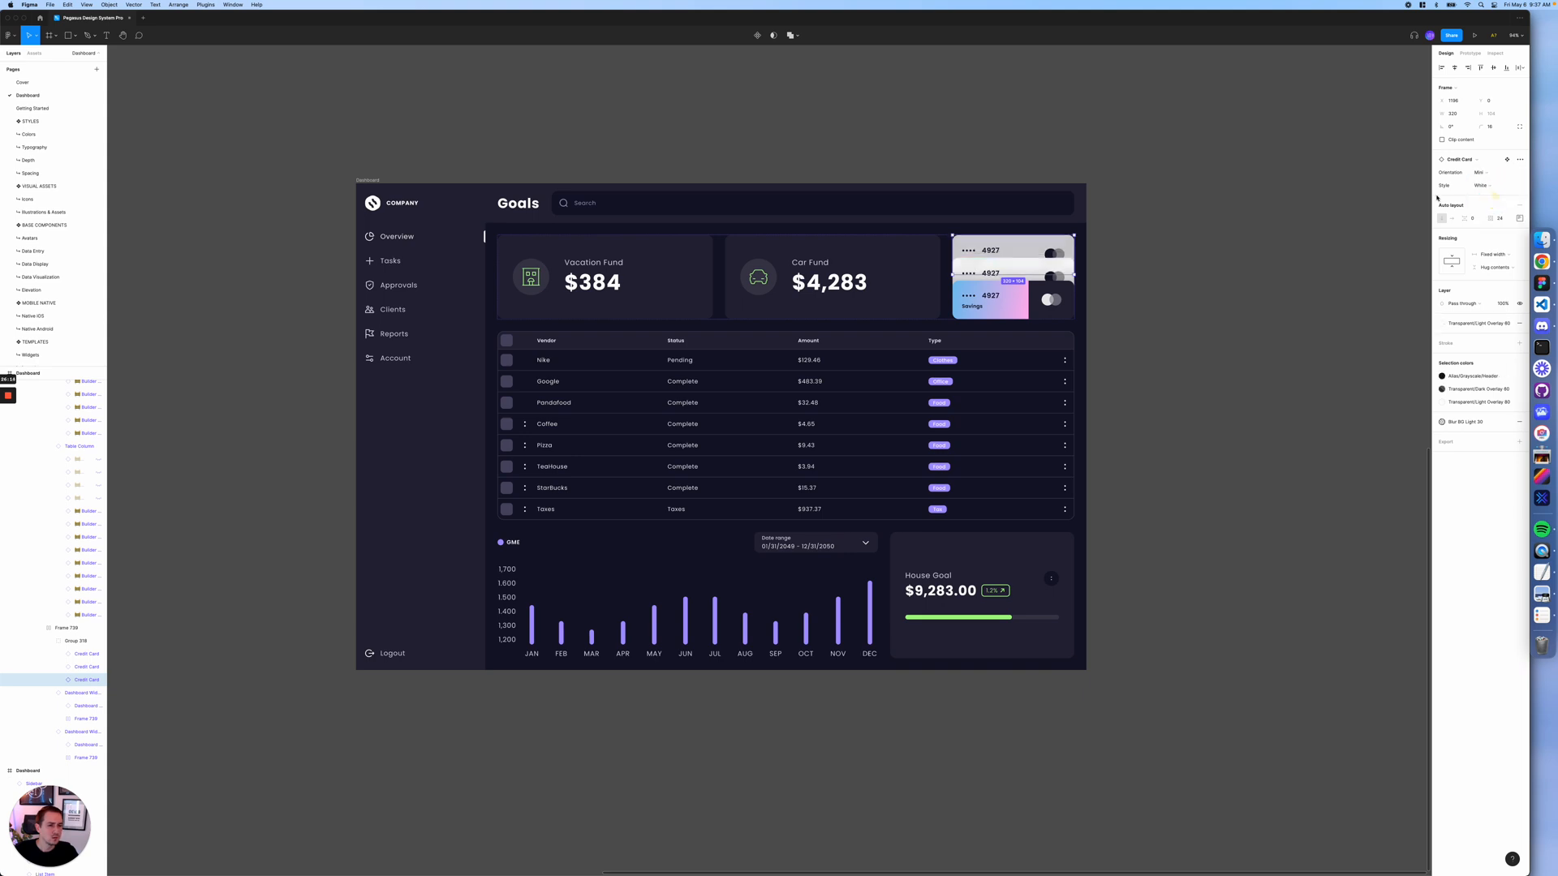
- Set the style of the middle credit card in the stack to Black, after trying the gradient style
{"action": "left_click", "coordinate": [1047, 261]}
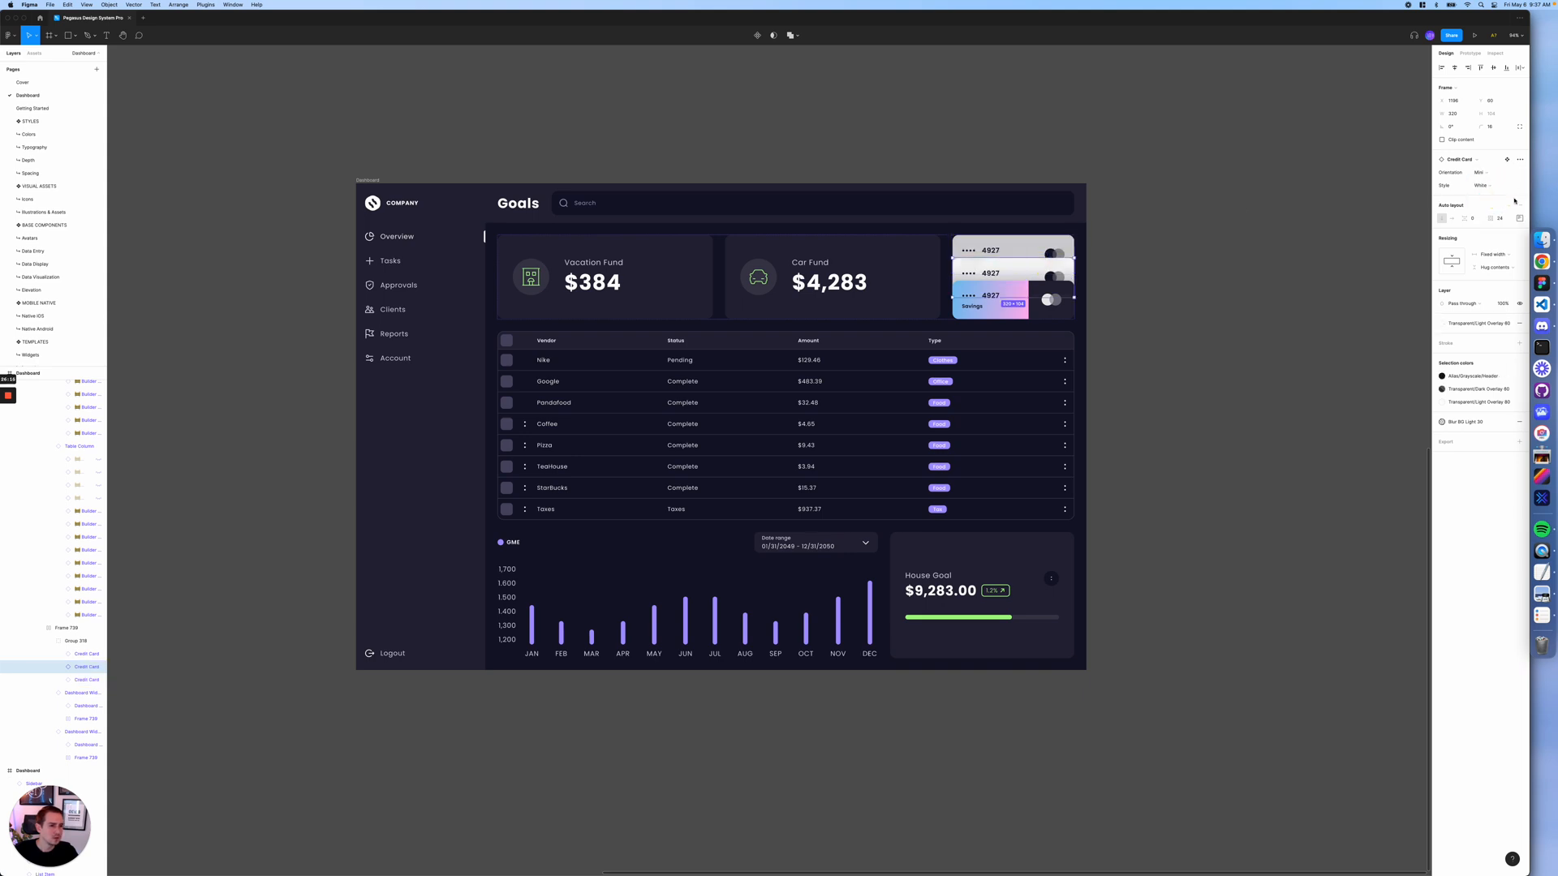
{"action": "left_click", "coordinate": [1482, 186]}
{"action": "left_click", "coordinate": [1482, 173]}
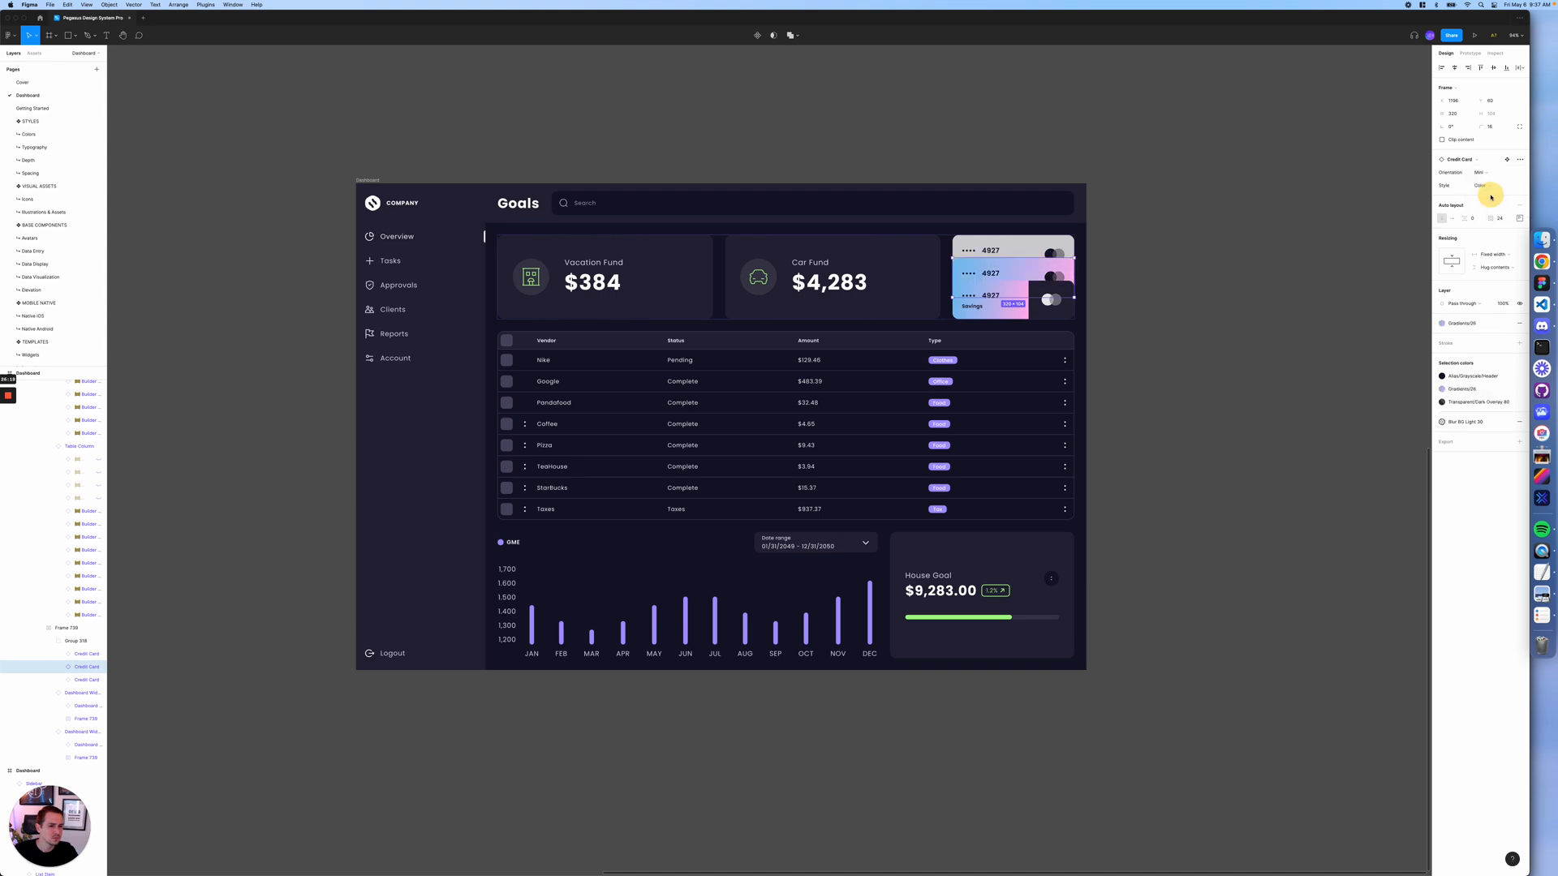
{"action": "left_click", "coordinate": [1480, 190]}
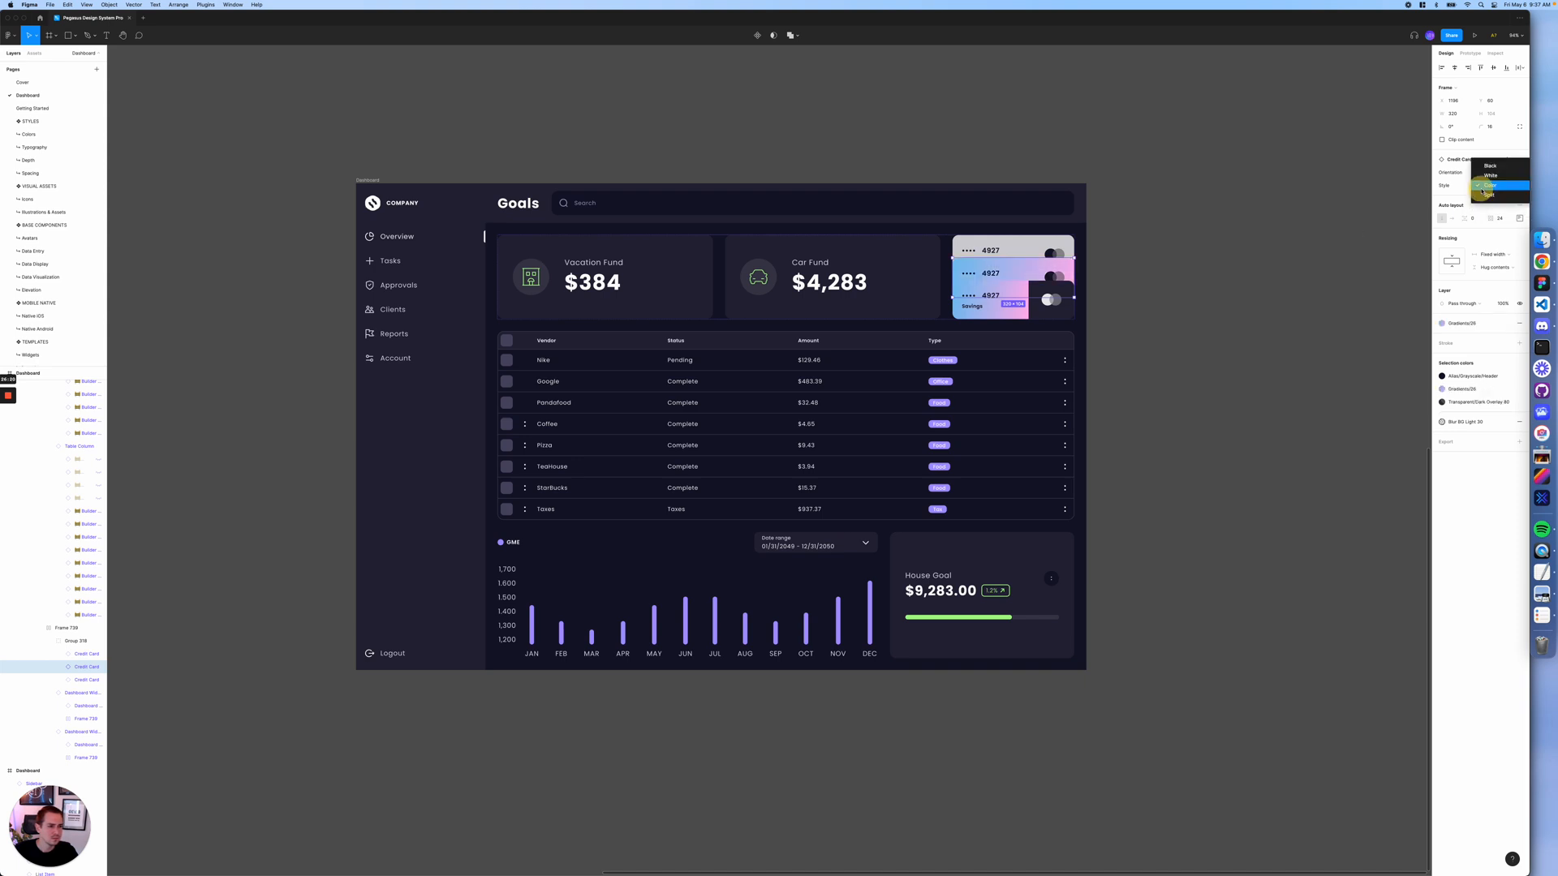
{"action": "left_click", "coordinate": [1494, 167]}
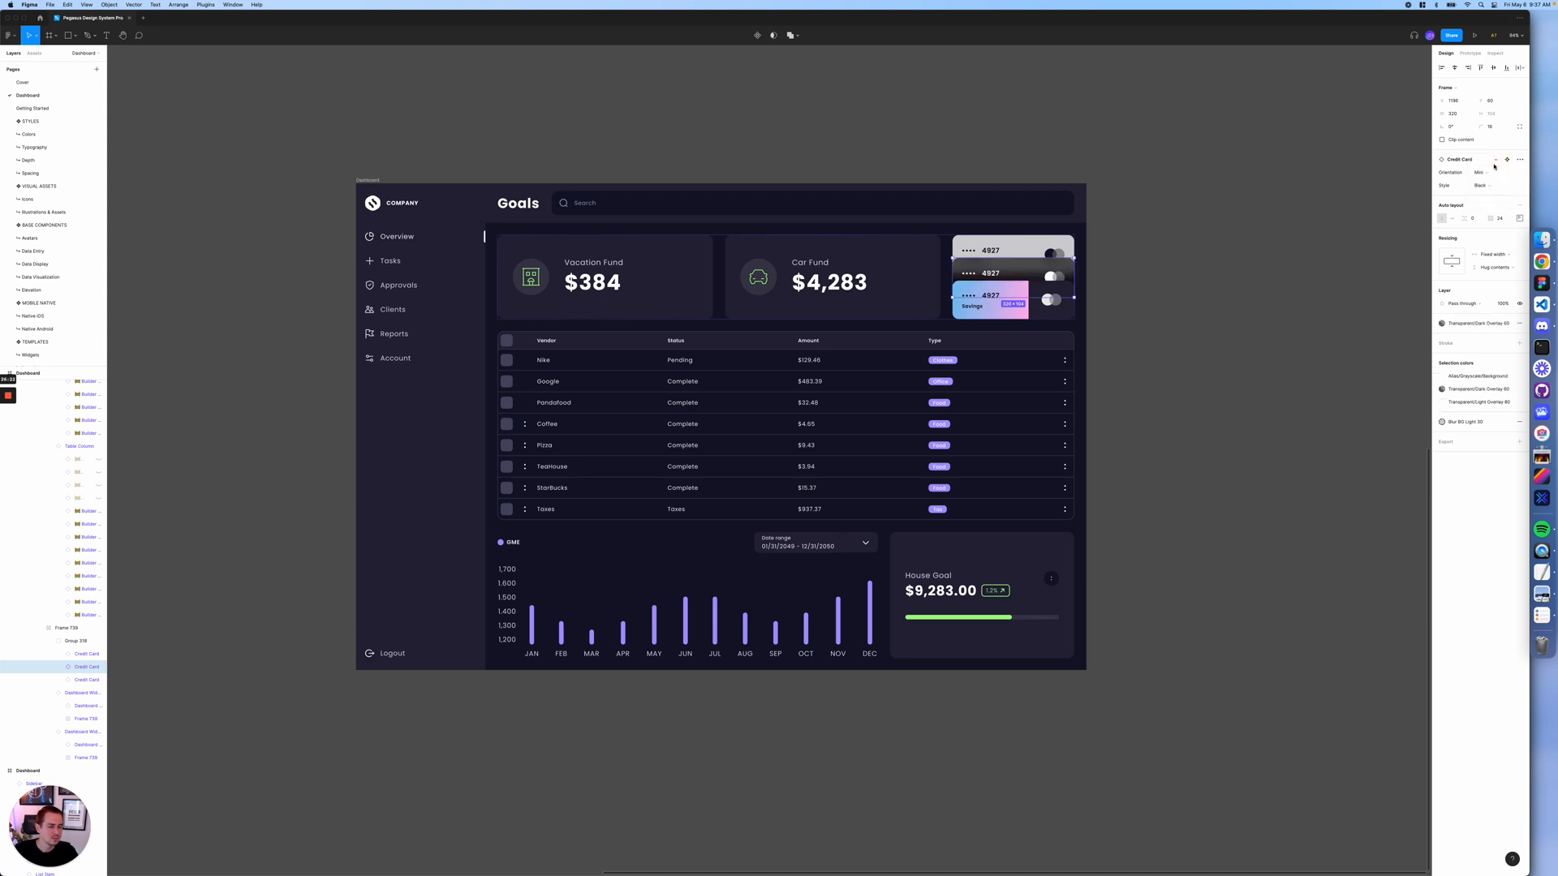
{"action": "left_click", "coordinate": [1203, 247]}
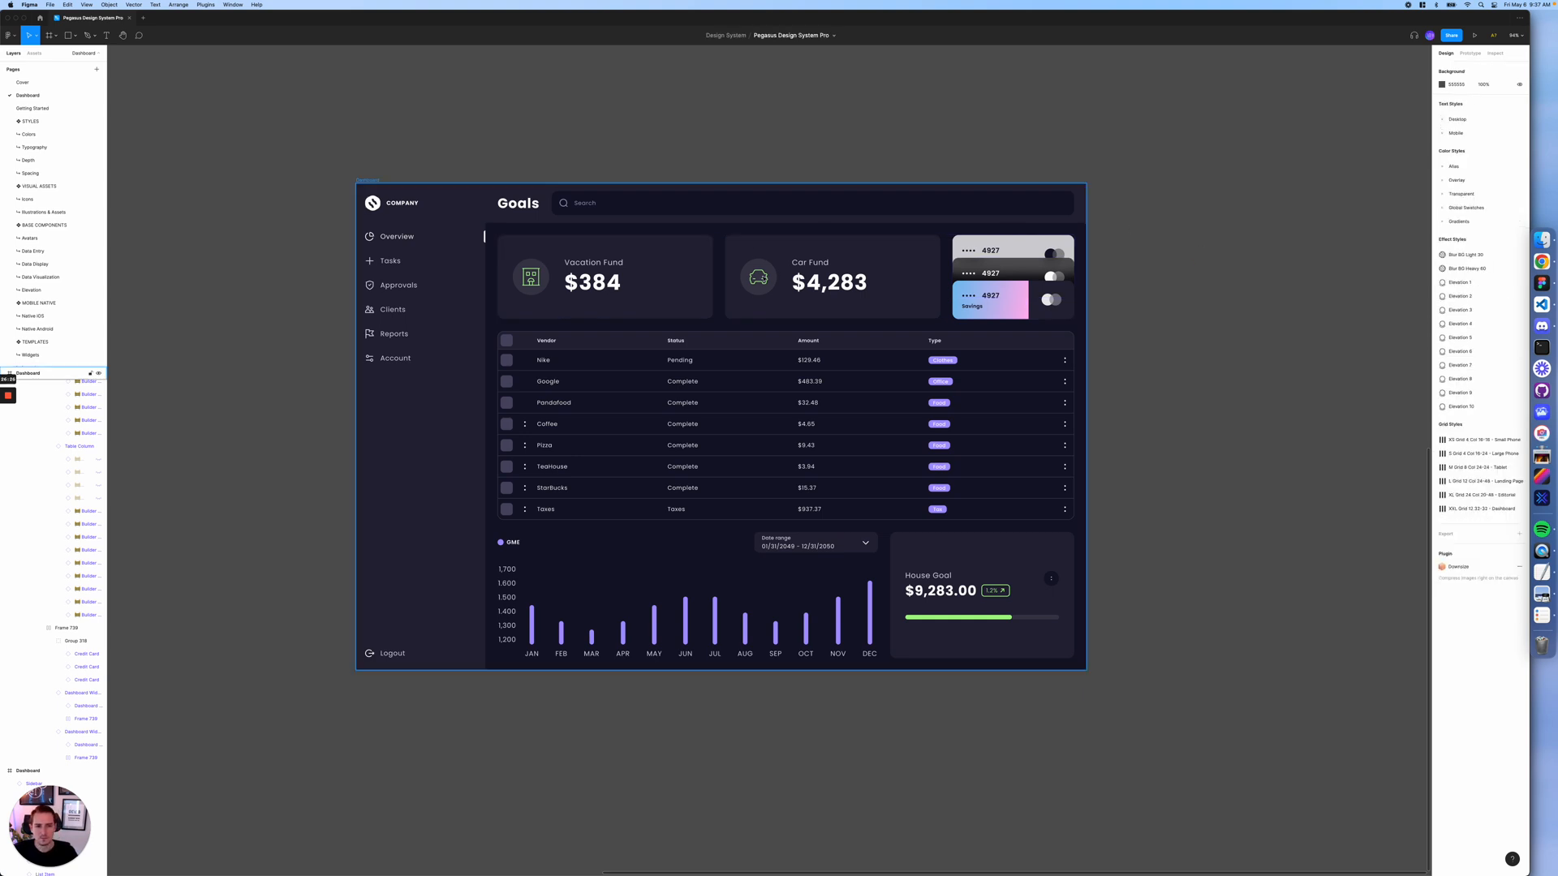
- Select the Vacation Fund and Car Fund widgets and recolor their green icons with a light Alias/Grayscale color style
{"action": "left_click", "coordinate": [756, 280]}
{"action": "double_click", "coordinate": [756, 280]}
{"action": "double_click", "coordinate": [757, 280]}
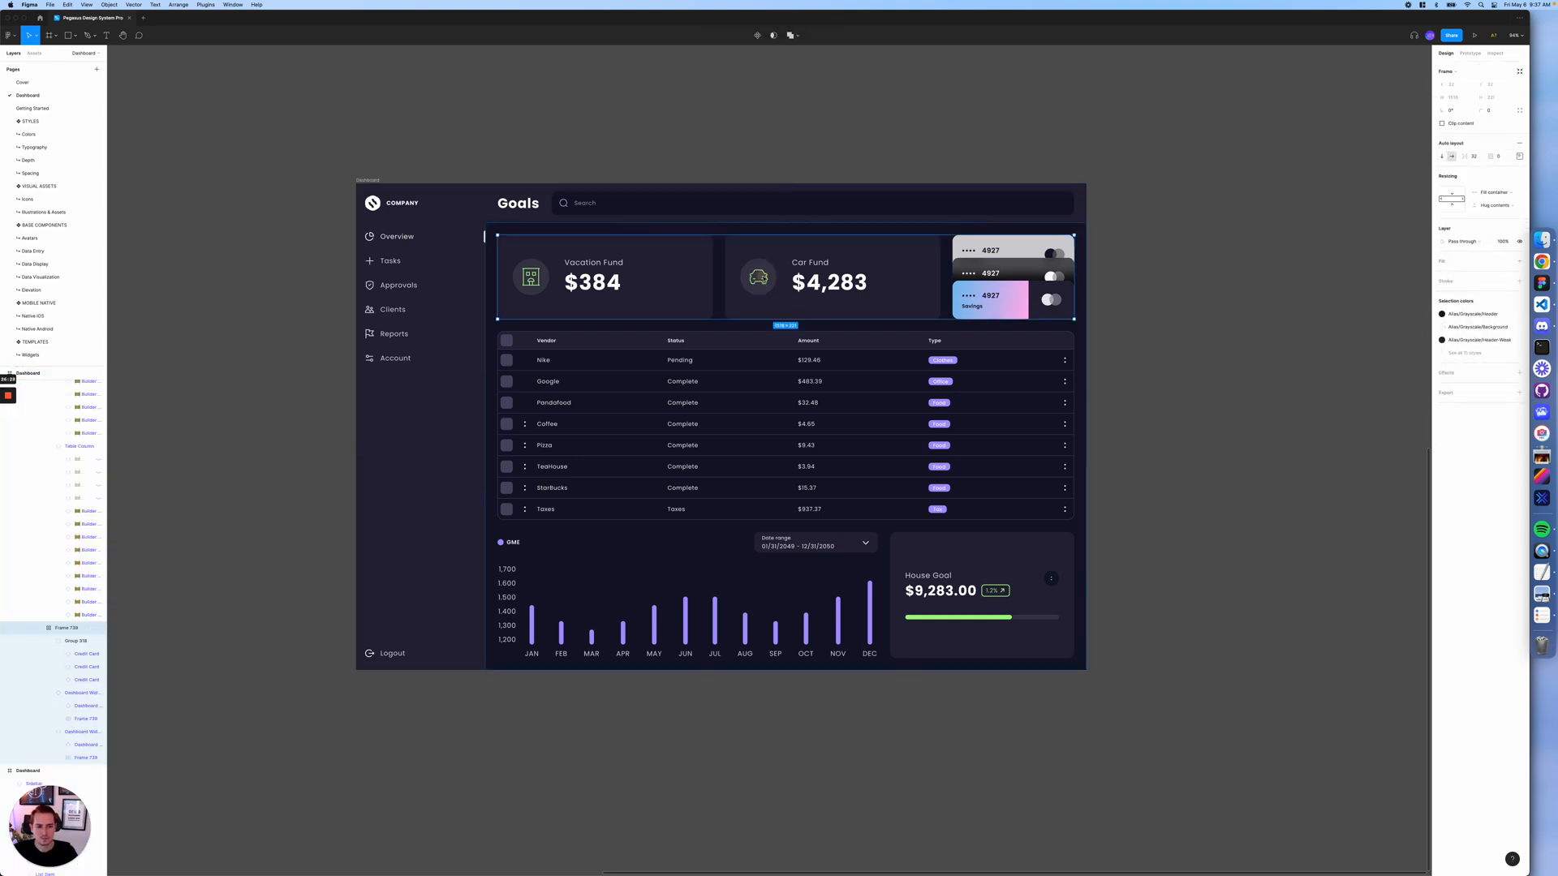
{"action": "left_click", "coordinate": [758, 277]}
{"action": "left_click", "coordinate": [621, 274], "text": "shift"}
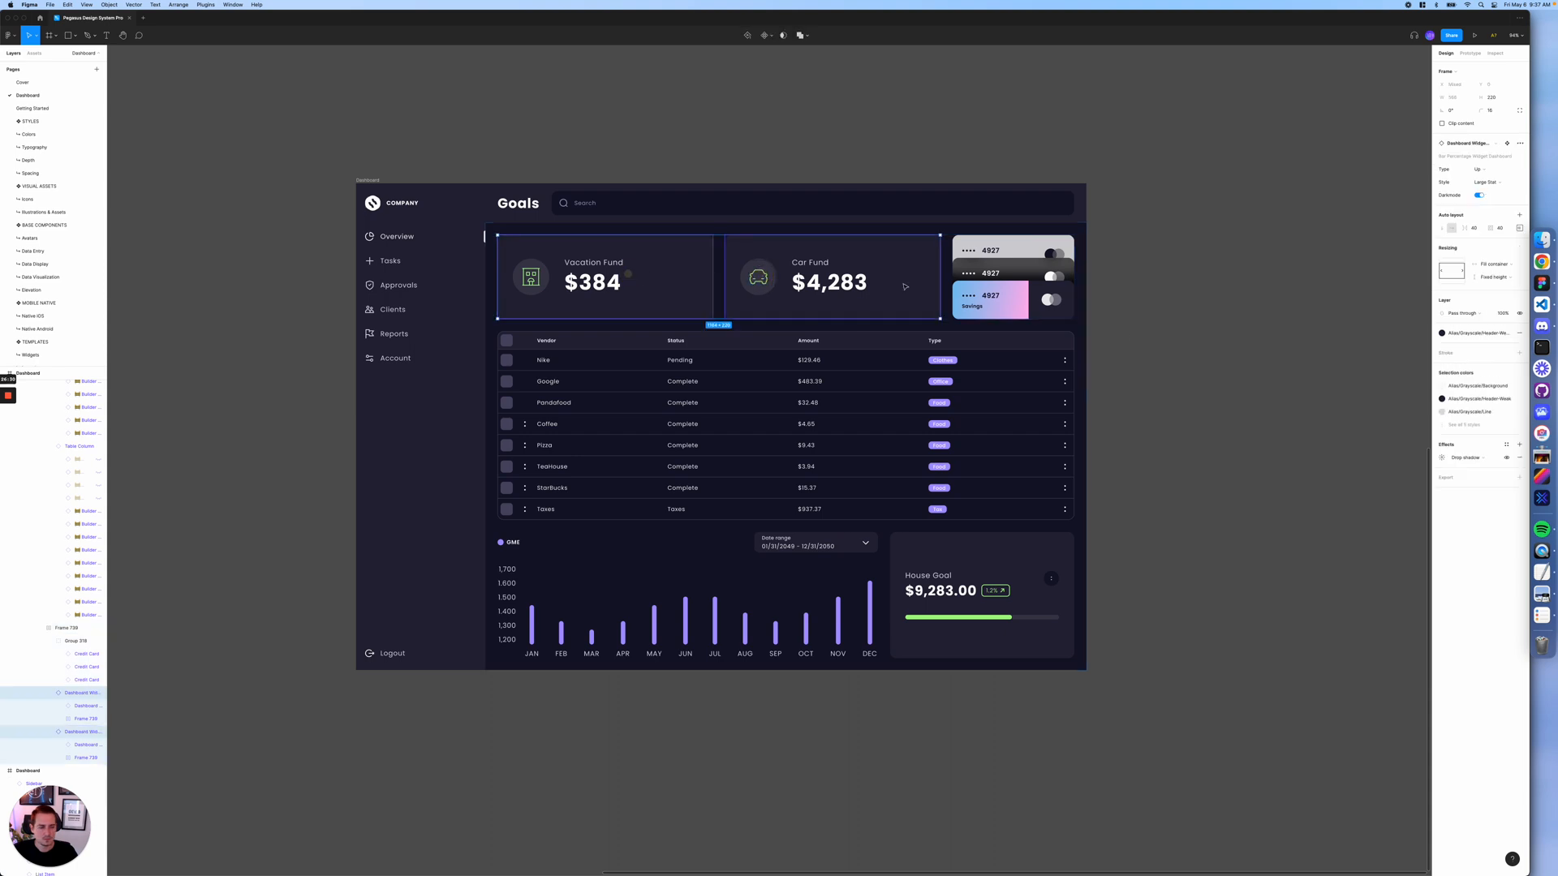
{"action": "left_click", "coordinate": [1465, 422]}
{"action": "left_click", "coordinate": [1442, 424]}
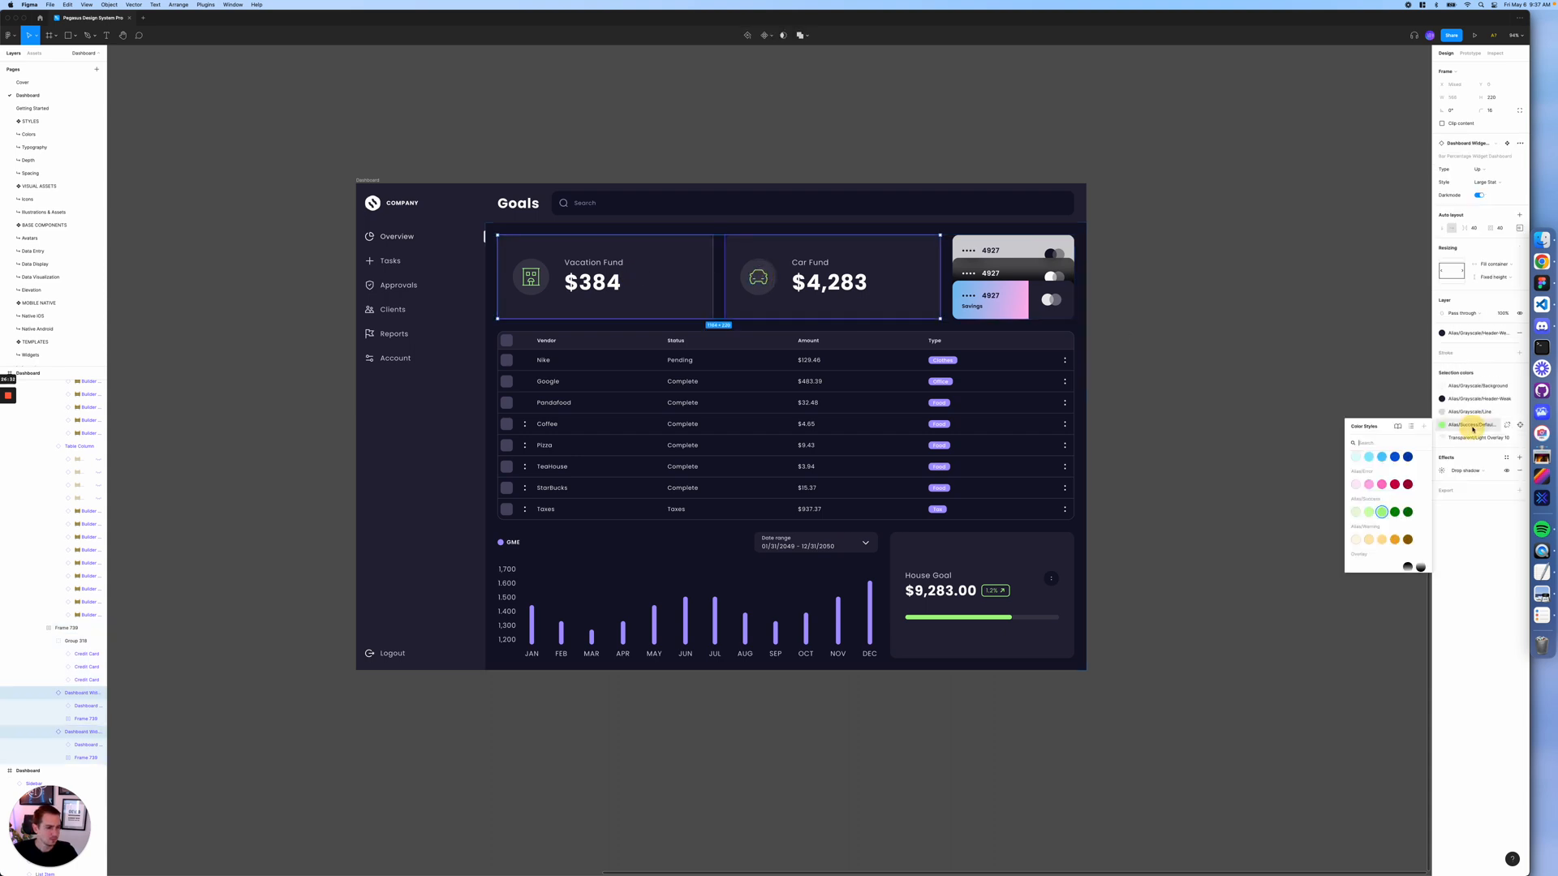
{"action": "scroll", "coordinate": [1367, 497], "scroll_direction": "up", "scroll_amount": 2}
{"action": "left_click", "coordinate": [1367, 480]}
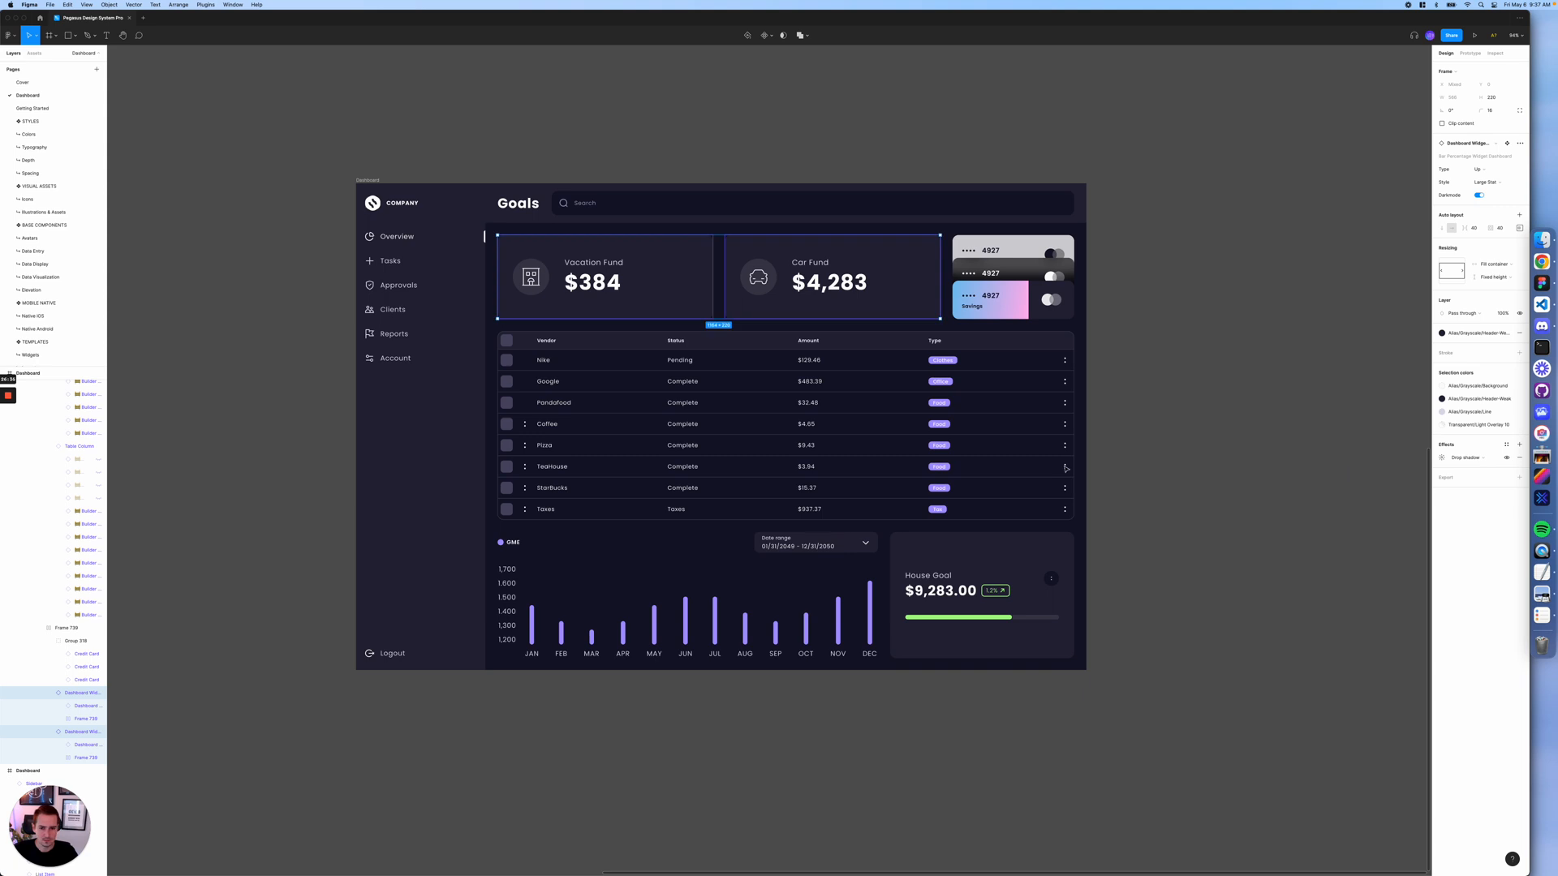
- Recolor the House Goal widget's green accents and the bar chart's purple elements with the light Alias/Grayscale/Background color style
{"action": "left_click", "coordinate": [734, 565]}
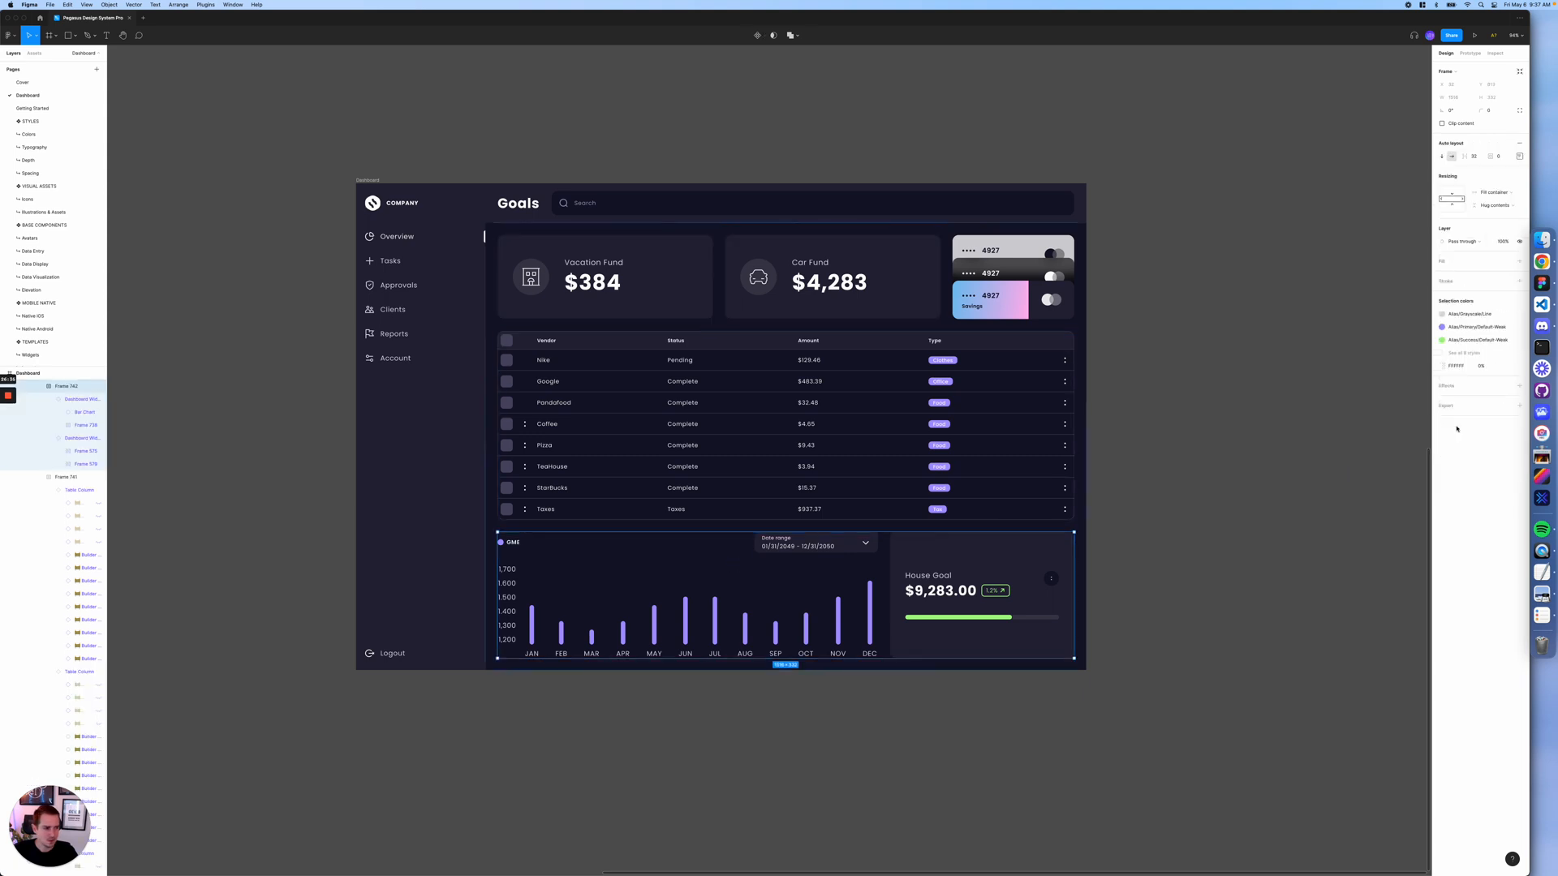
{"action": "left_click", "coordinate": [1458, 343]}
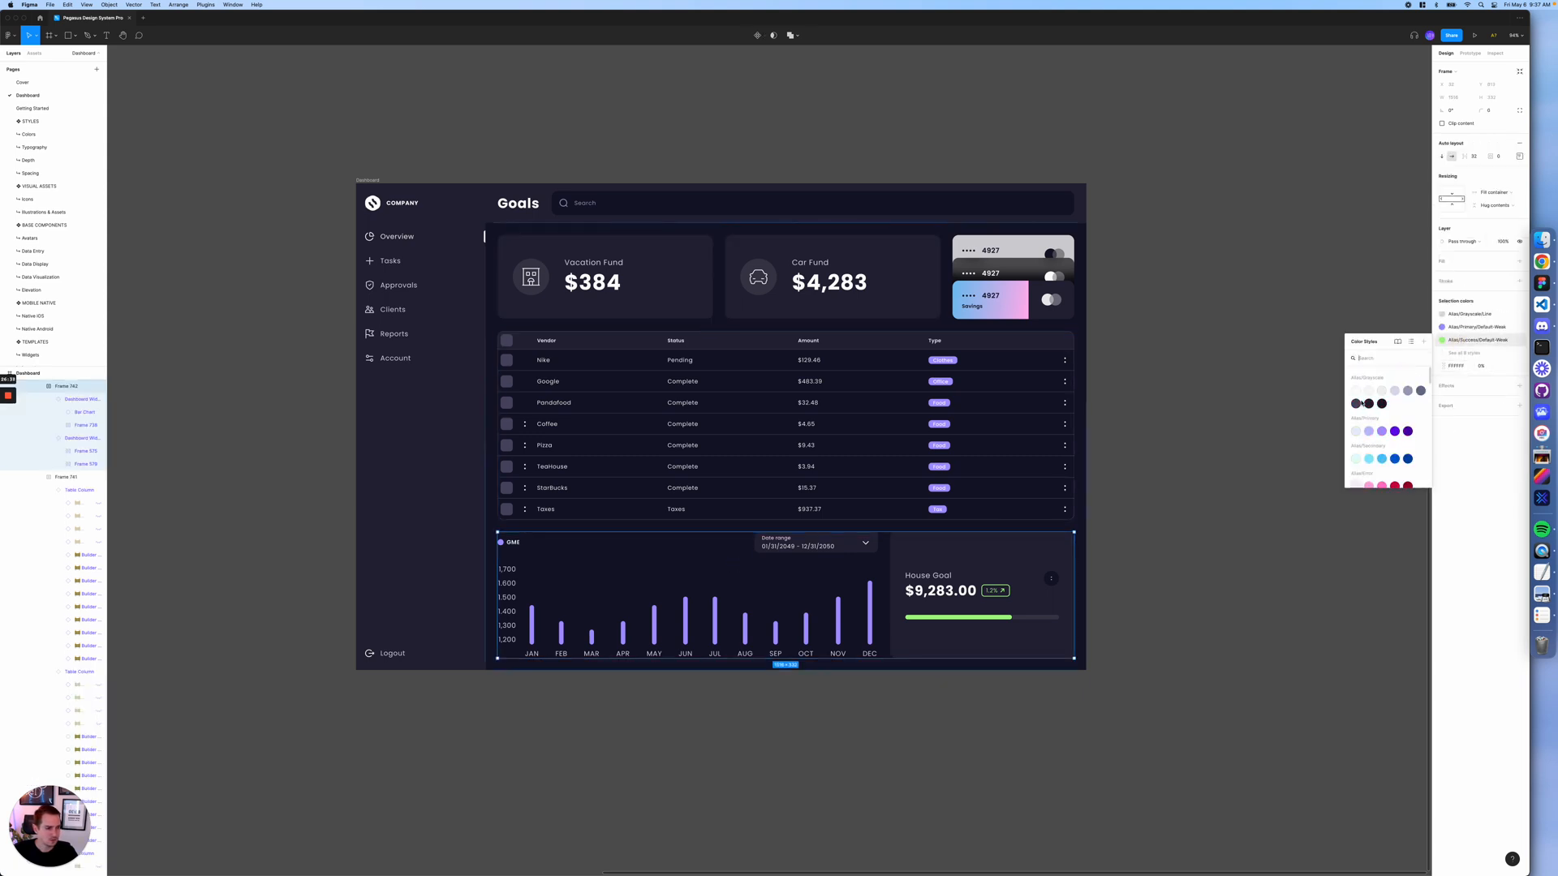
{"action": "left_click", "coordinate": [1357, 396]}
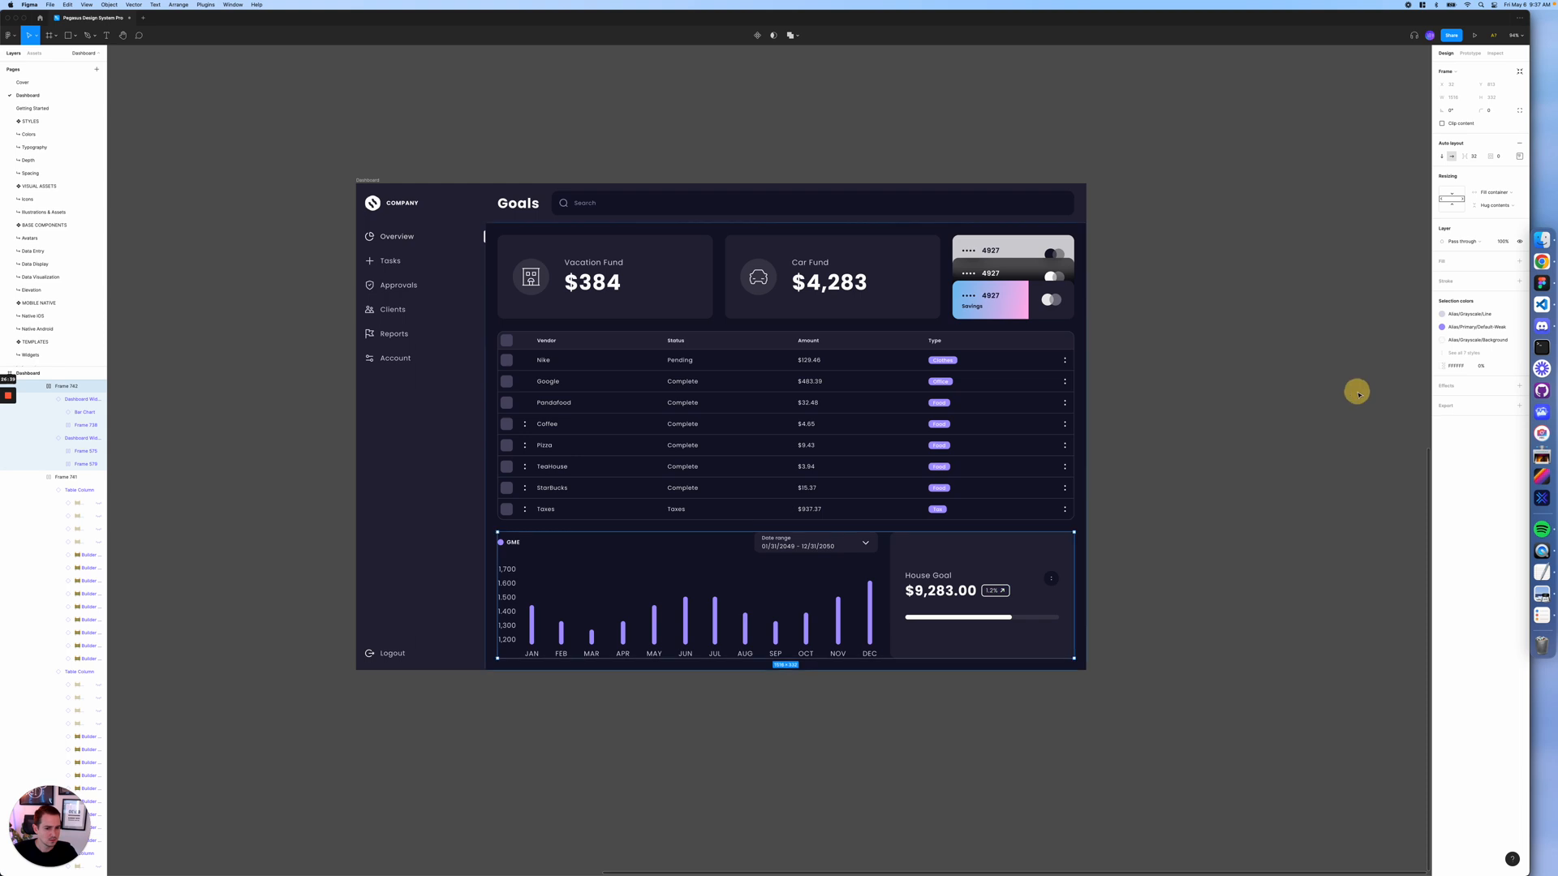
{"action": "left_click", "coordinate": [1465, 328]}
{"action": "left_click", "coordinate": [1356, 375]}
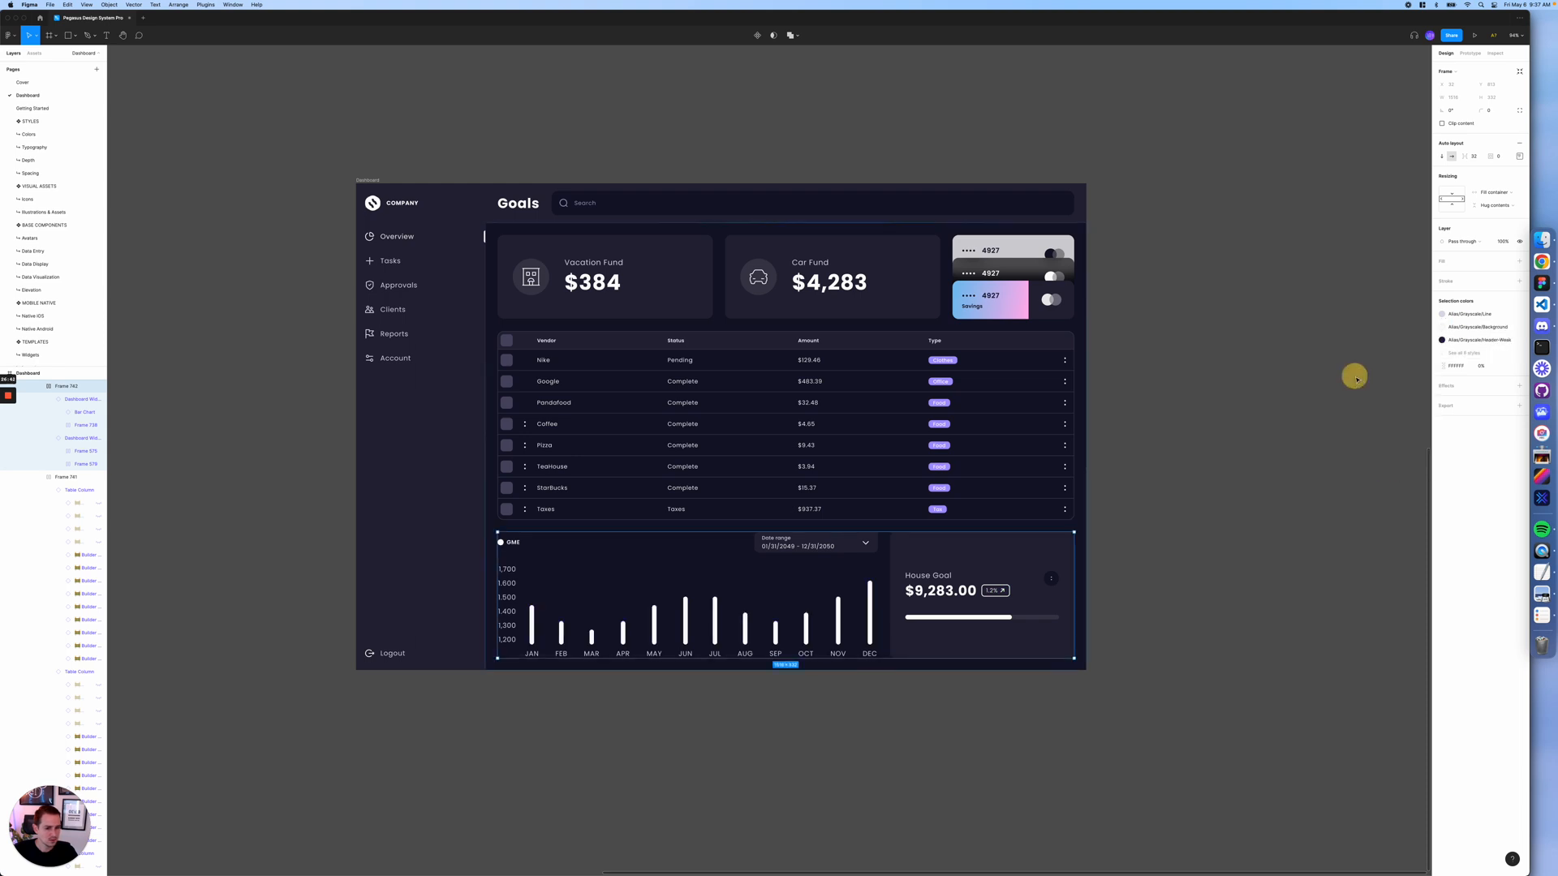
{"action": "left_click", "coordinate": [1159, 299]}
- Move the dark Goals dashboard directly below the dark Sales Overview, and the light Goals dashboard below the light Sales Overview, aligning both rows
{"action": "scroll", "coordinate": [1159, 299], "scroll_direction": "right", "scroll_amount": 3}
{"action": "scroll", "coordinate": [1159, 298], "scroll_direction": "up", "scroll_amount": 2}
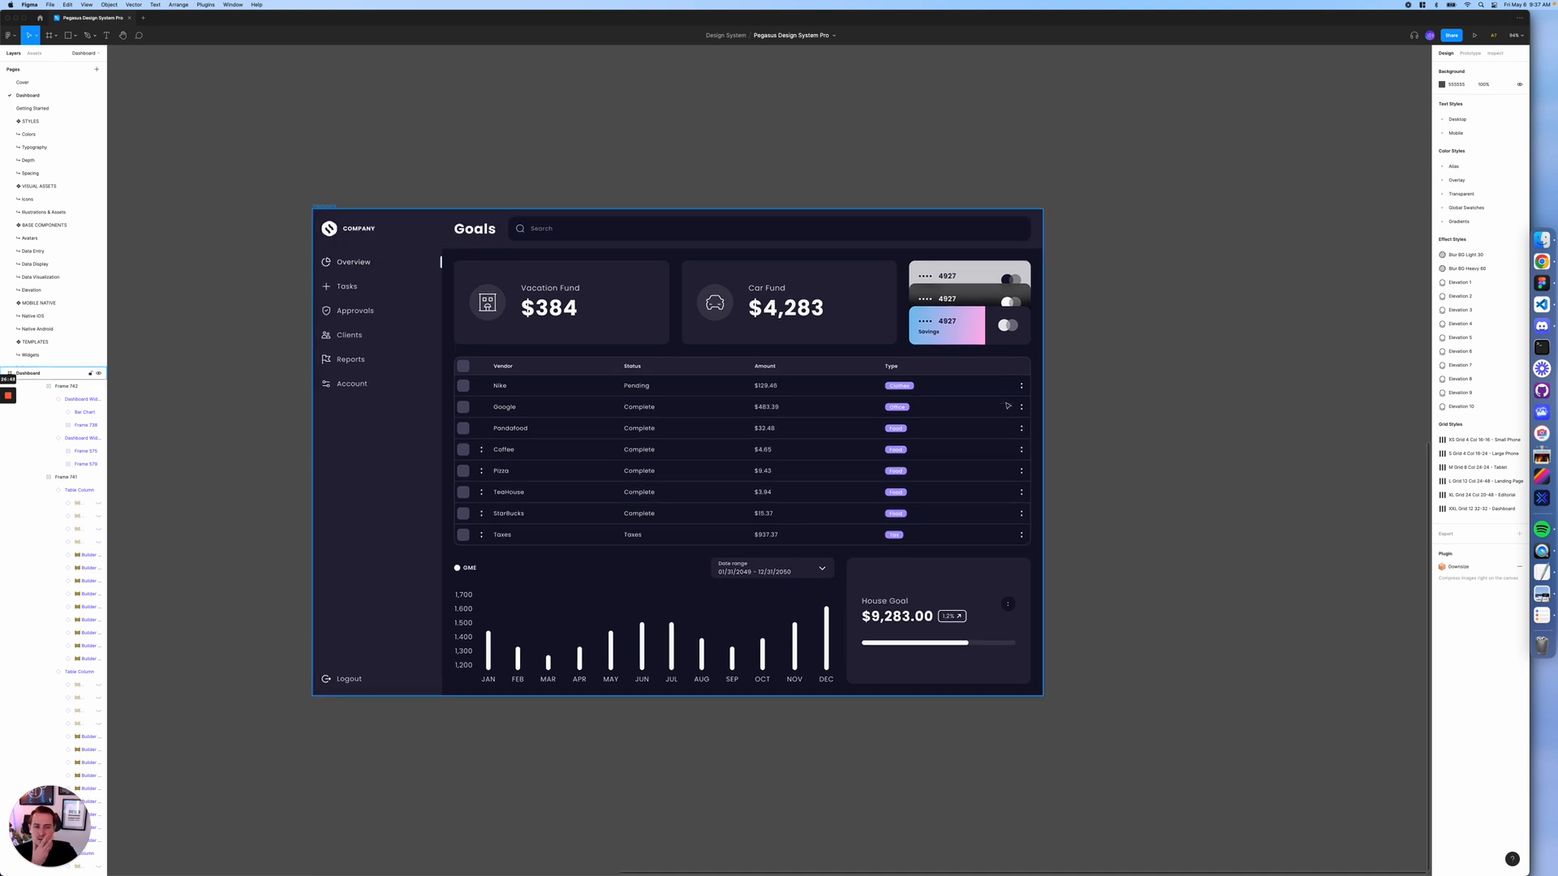
{"action": "scroll", "coordinate": [1008, 406], "scroll_direction": "left", "scroll_amount": 15}
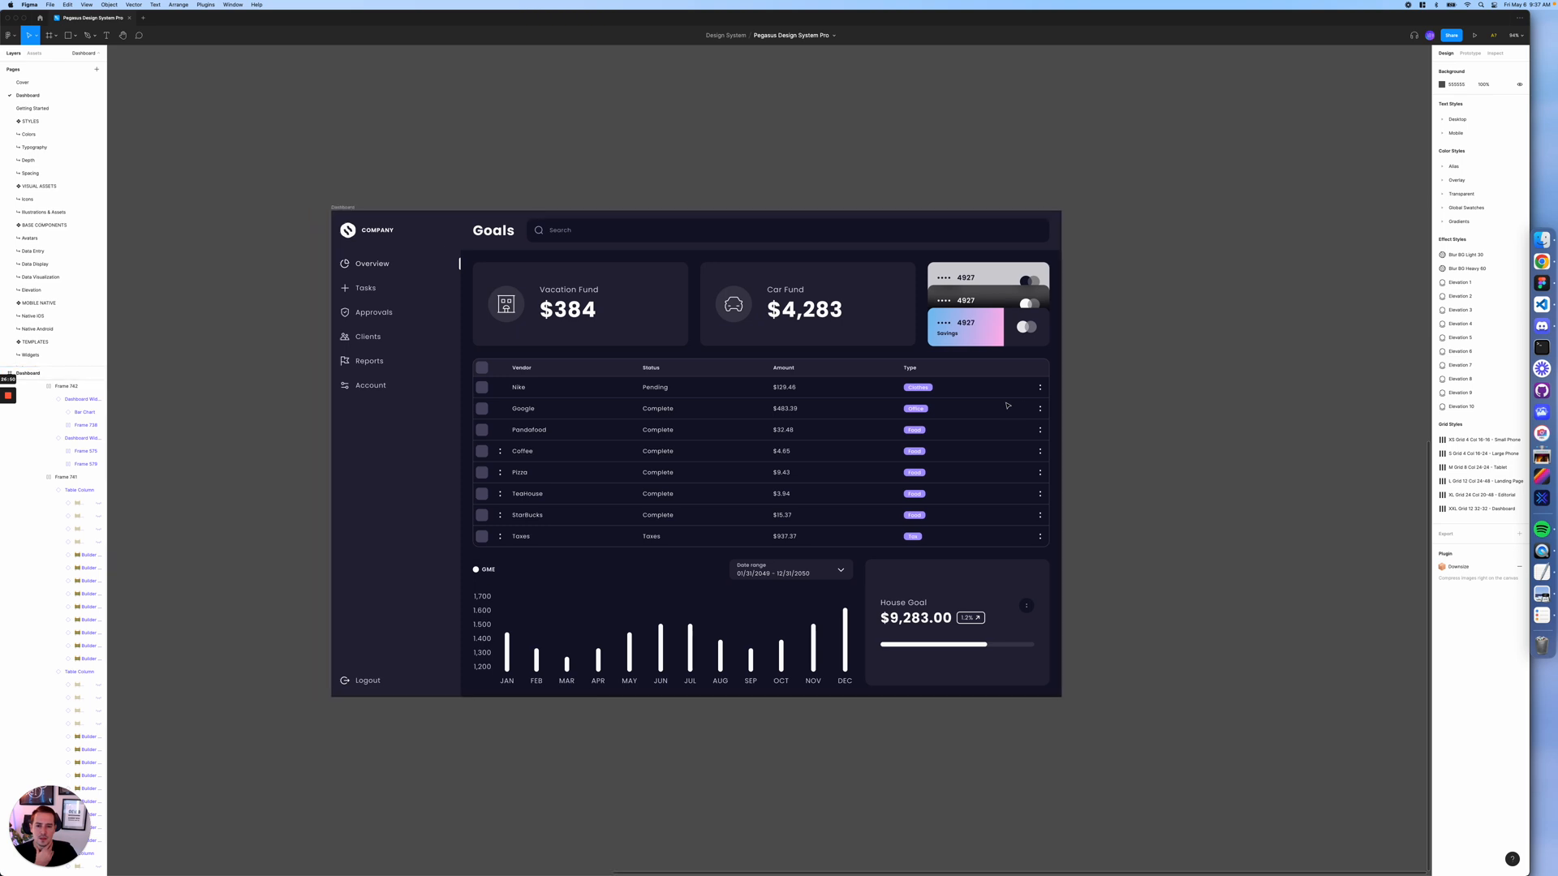
{"action": "scroll", "coordinate": [1007, 405], "scroll_direction": "left", "scroll_amount": 3}
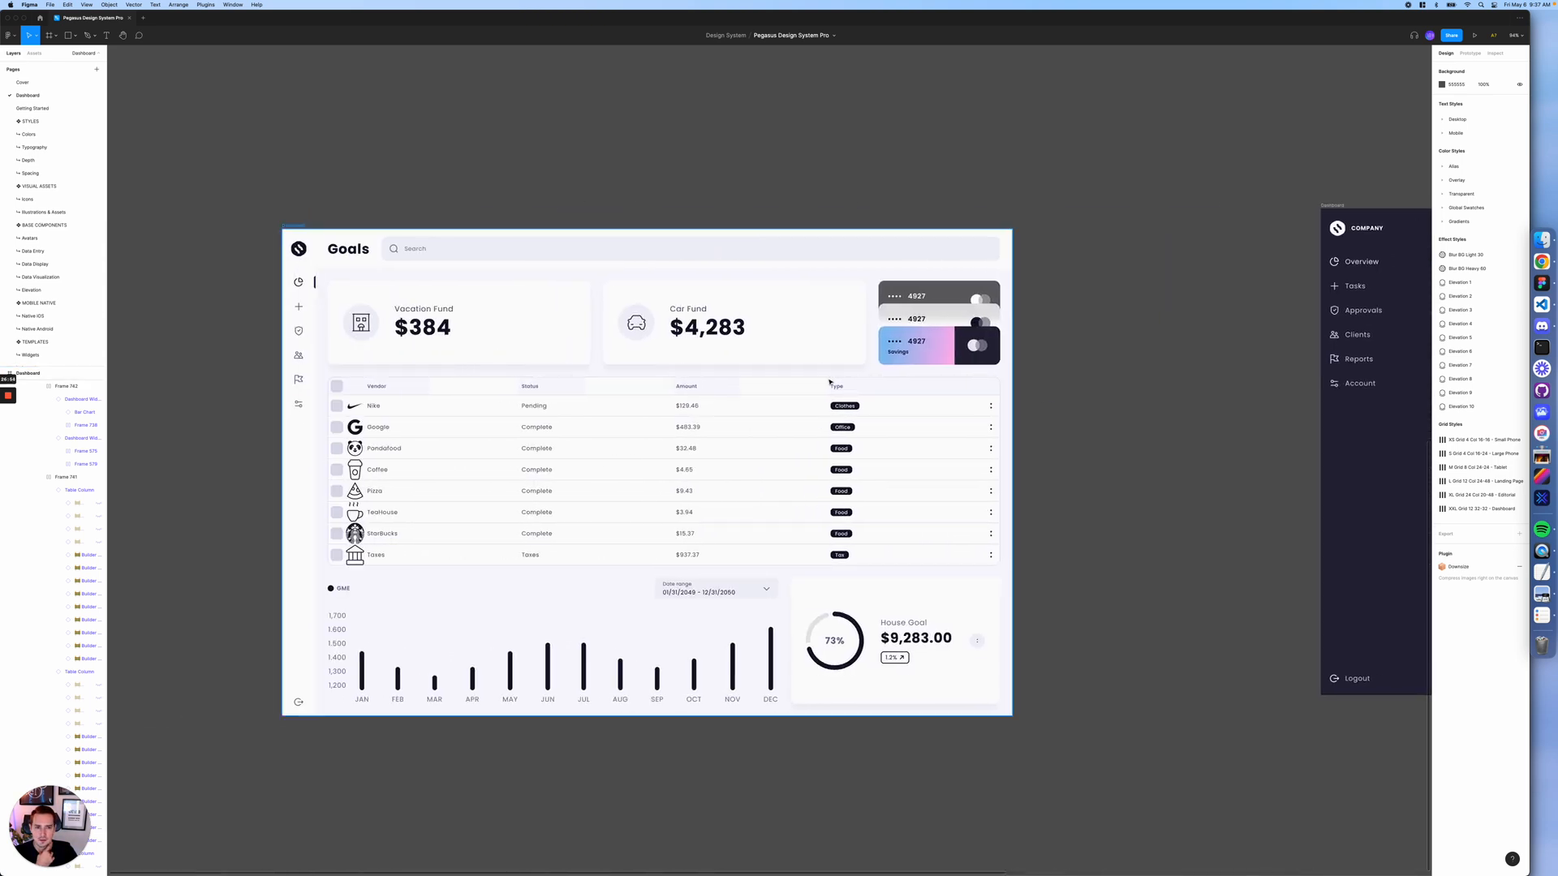
{"action": "scroll", "coordinate": [830, 382], "scroll_direction": "right", "scroll_amount": 20}
{"action": "scroll", "coordinate": [829, 381], "scroll_direction": "down", "scroll_amount": 5}
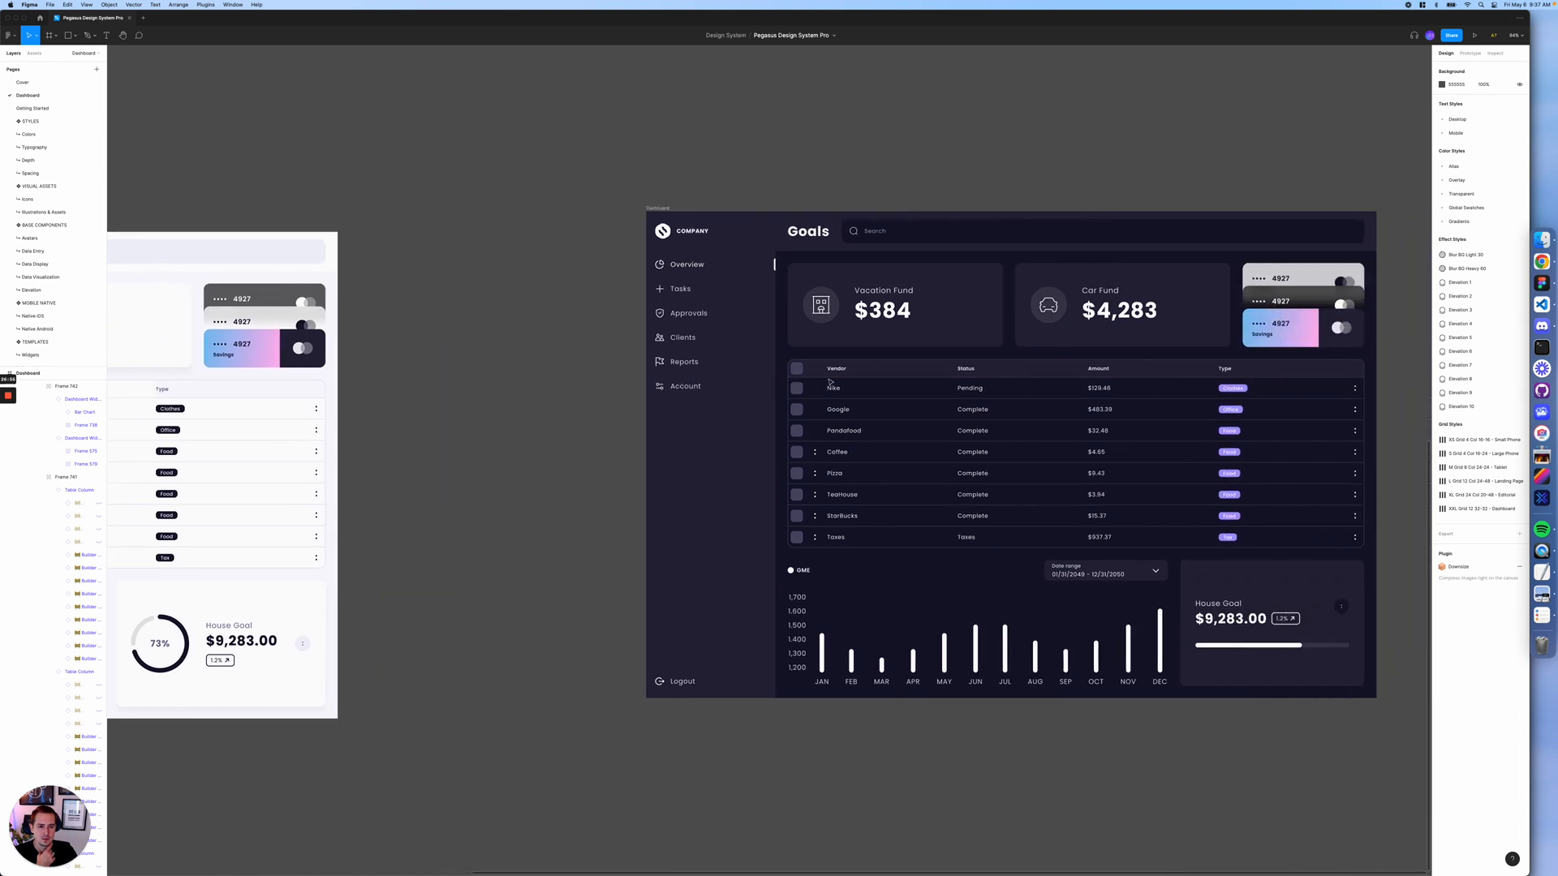
{"action": "scroll", "coordinate": [829, 382], "scroll_direction": "up", "scroll_amount": 5}
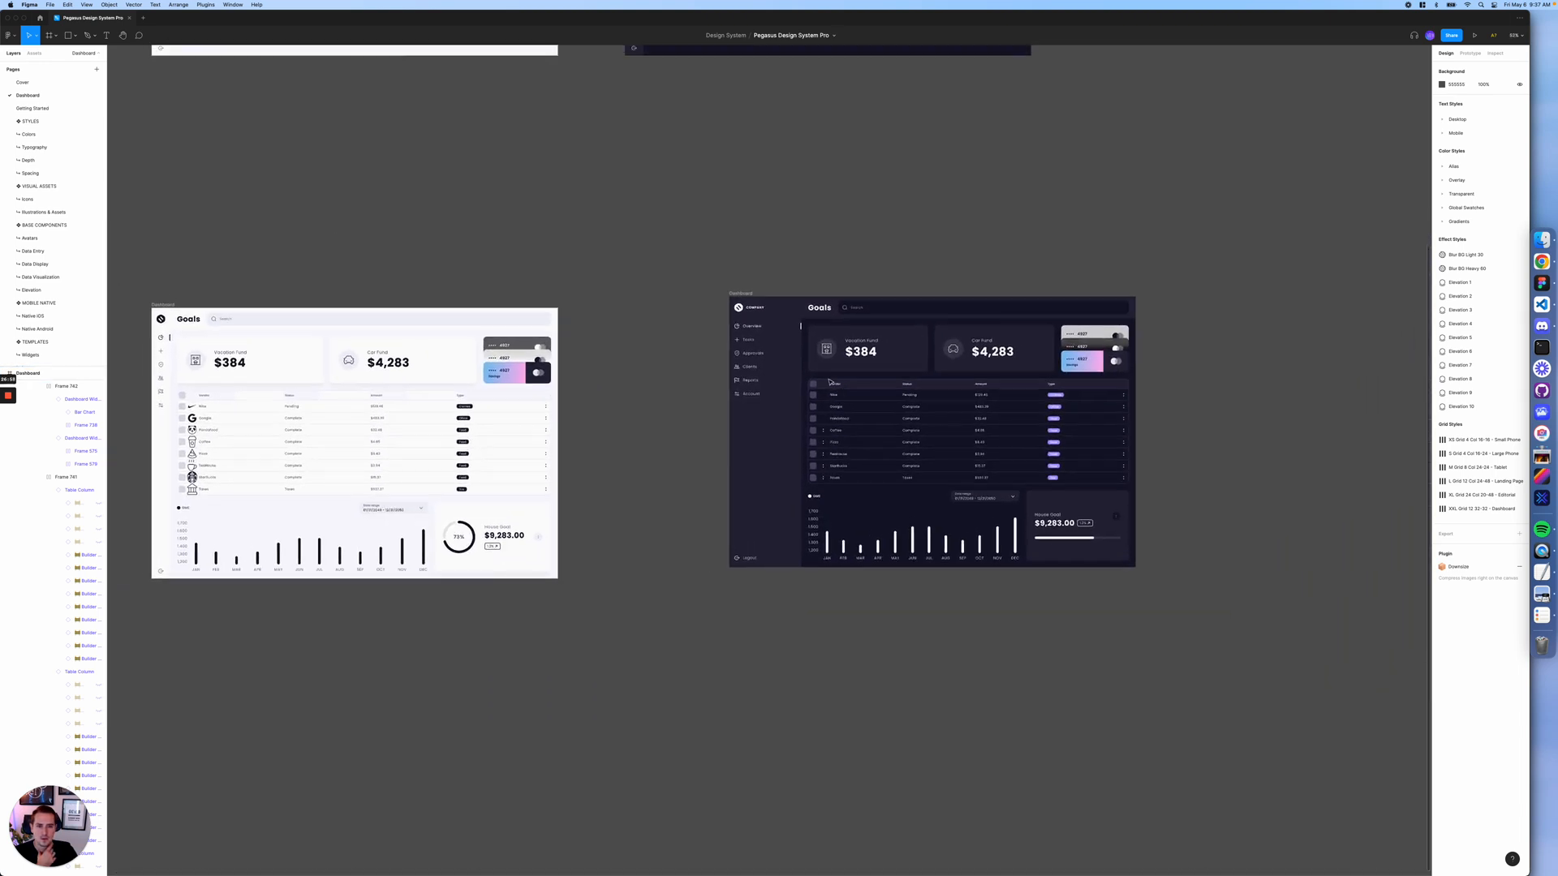
{"action": "left_click_drag", "start_coordinate": [755, 454], "coordinate": [651, 236]}
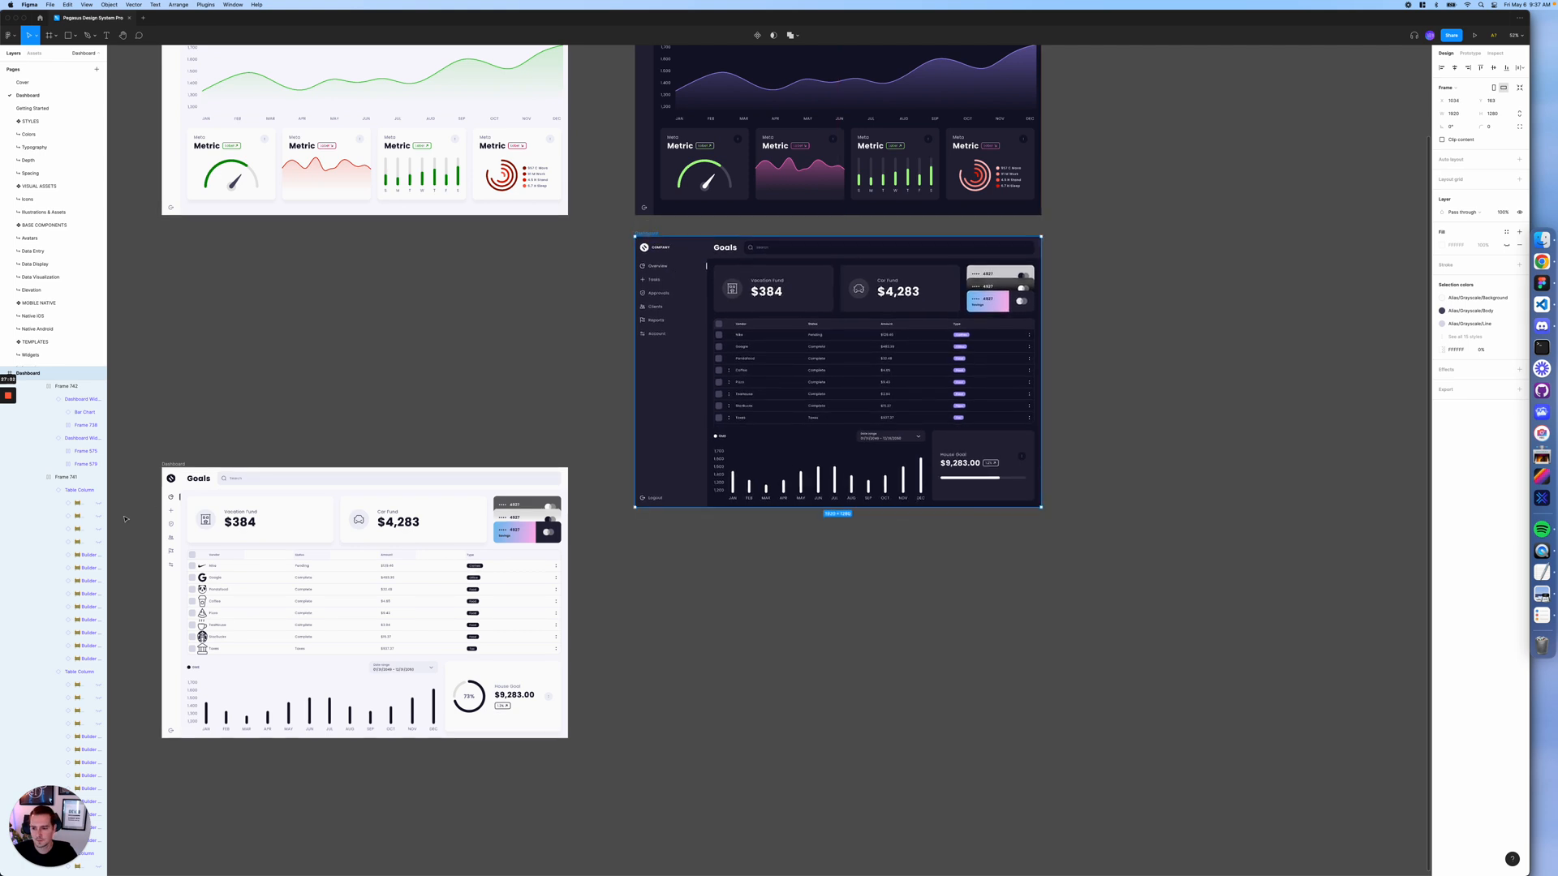
{"action": "left_click", "coordinate": [166, 462]}
{"action": "left_click_drag", "start_coordinate": [166, 462], "coordinate": [165, 233]}
{"action": "scroll", "coordinate": [529, 304], "scroll_direction": "up", "scroll_amount": 6}
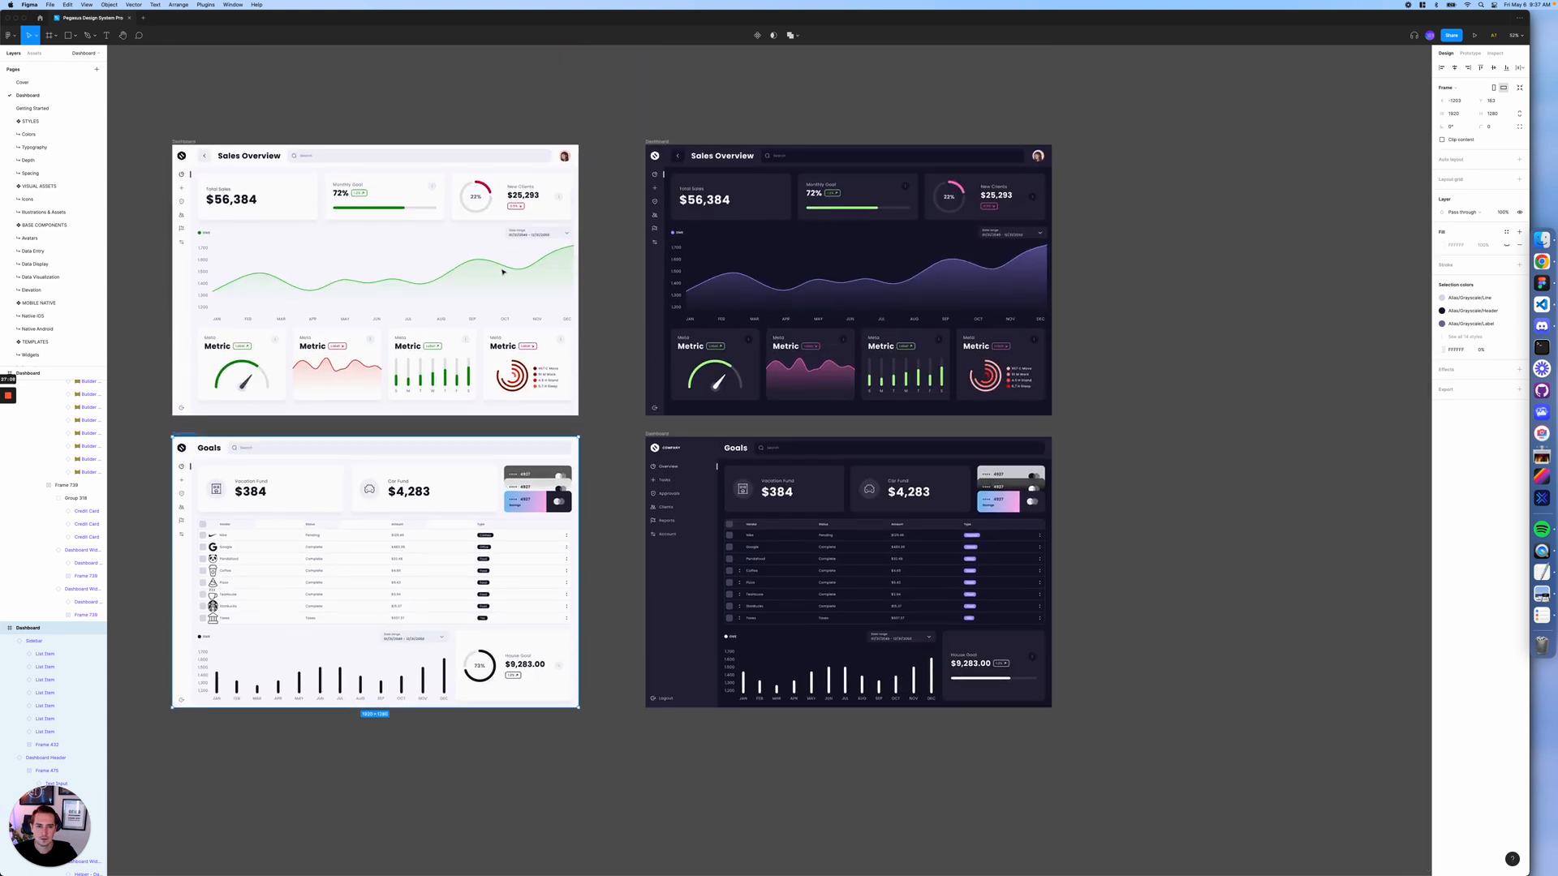
{"action": "scroll", "coordinate": [530, 304], "scroll_direction": "up", "scroll_amount": 2}
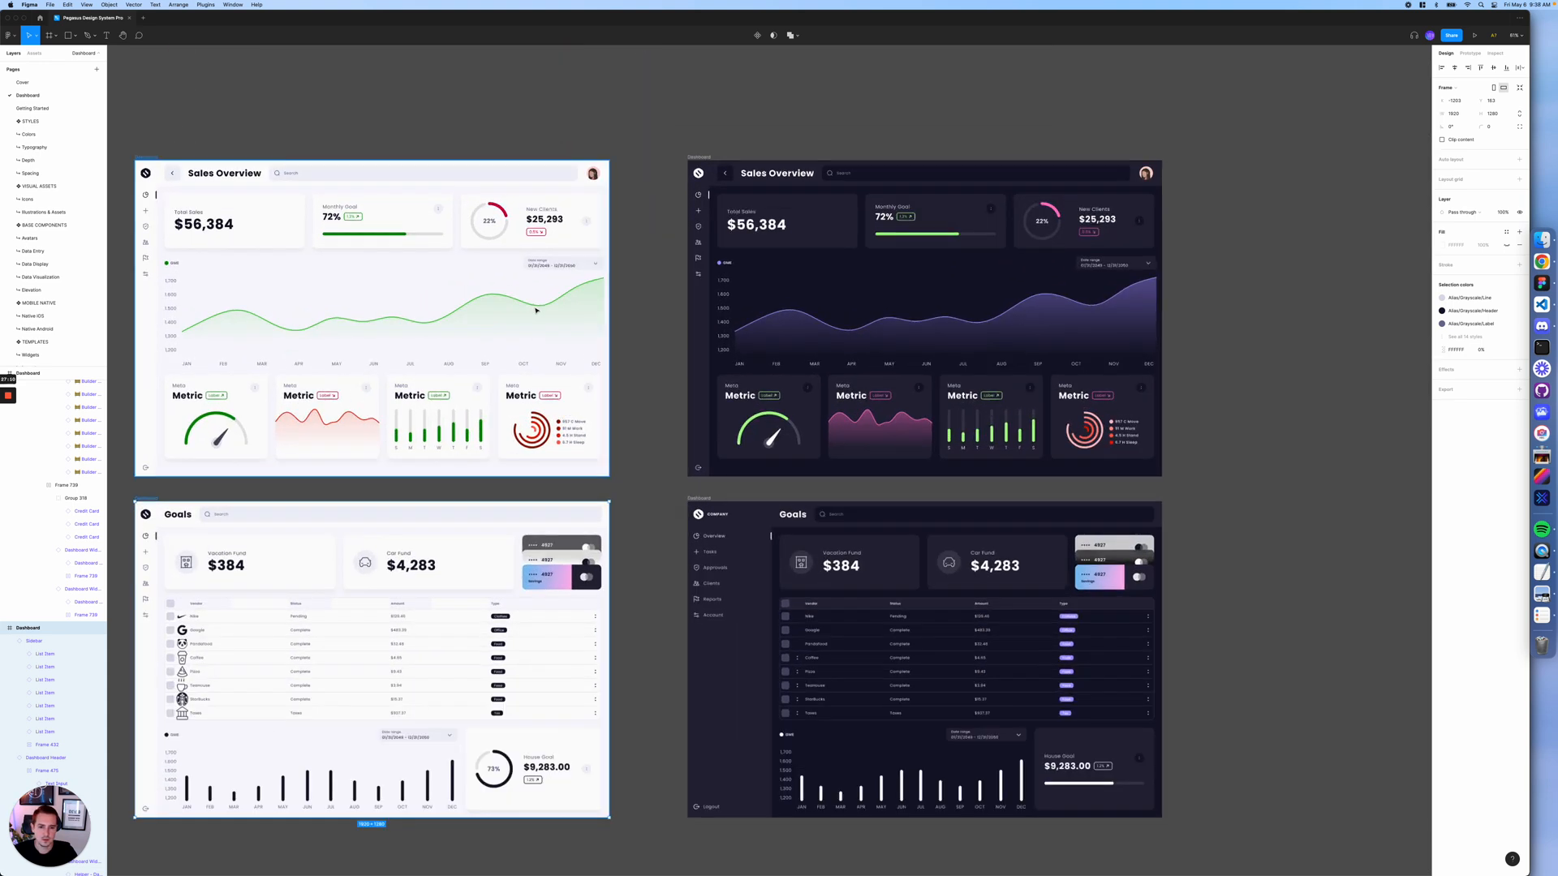
{"action": "scroll", "coordinate": [534, 308], "scroll_direction": "up", "scroll_amount": 1}
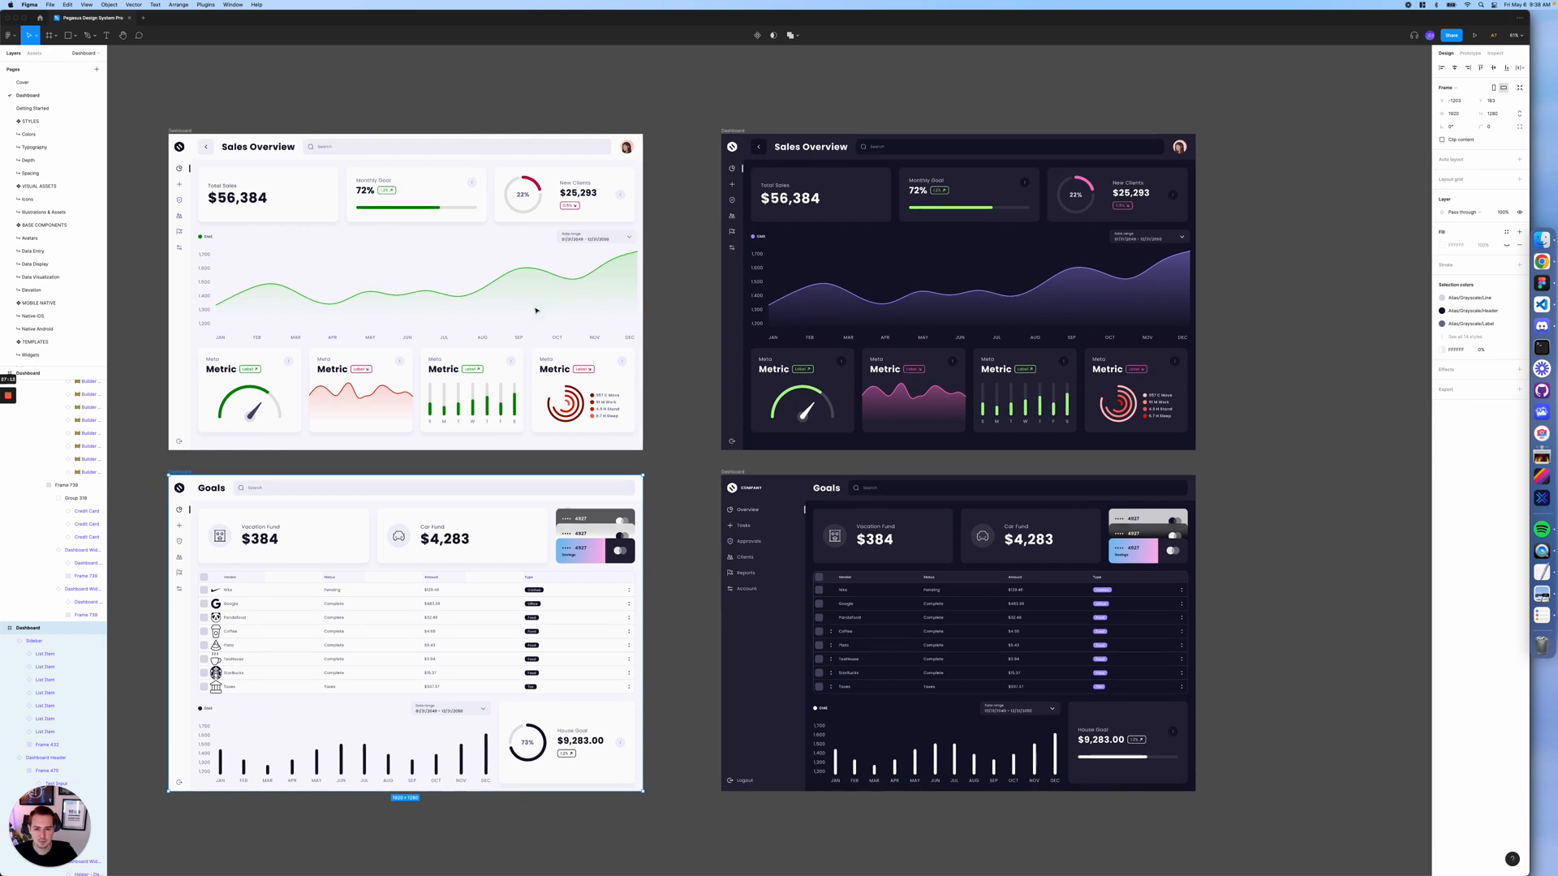